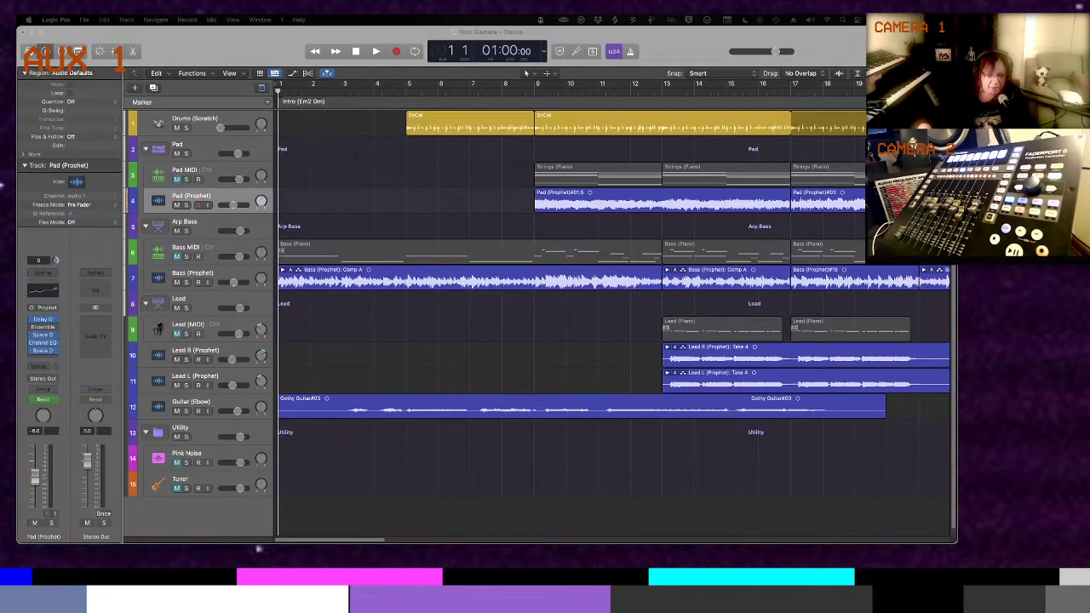
# Play the song through past the end of the last regions, stop playback, and return the playhead to bar 1
pyautogui.click(237, 521)
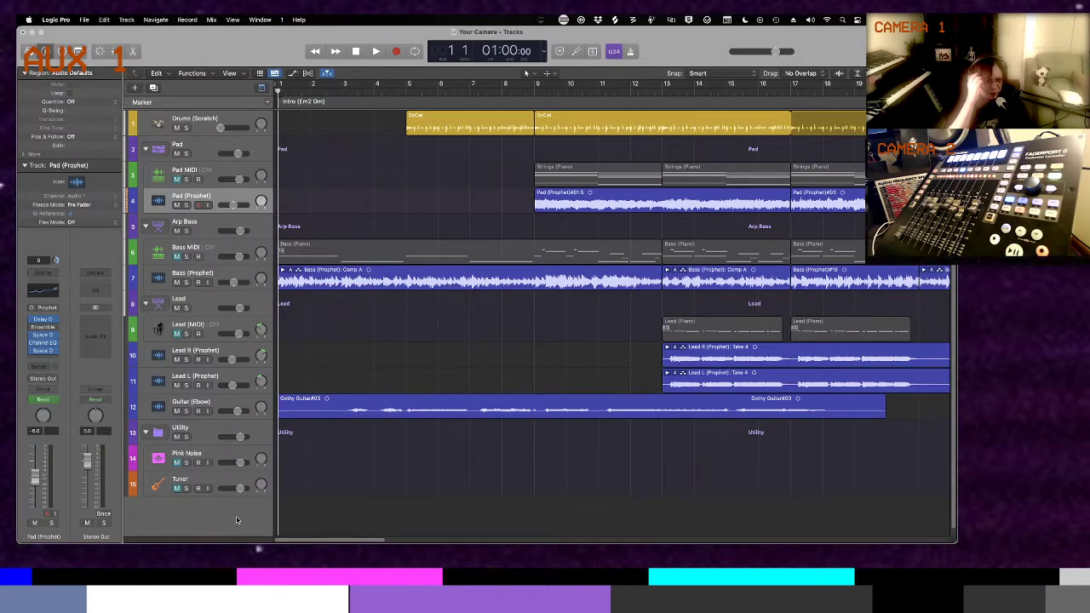
pyautogui.press('space')
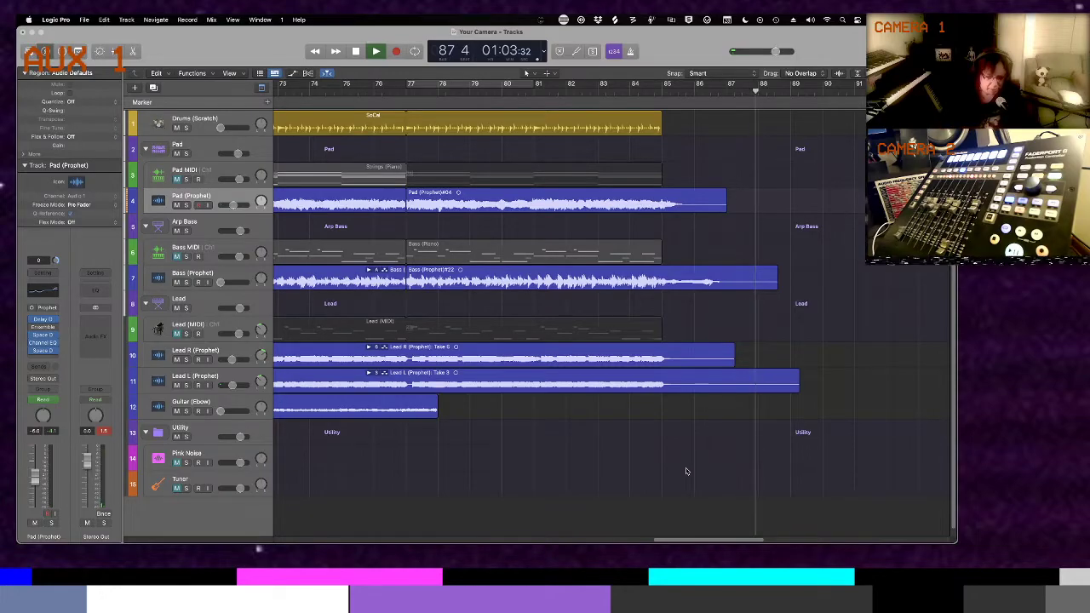
pyautogui.press('space')
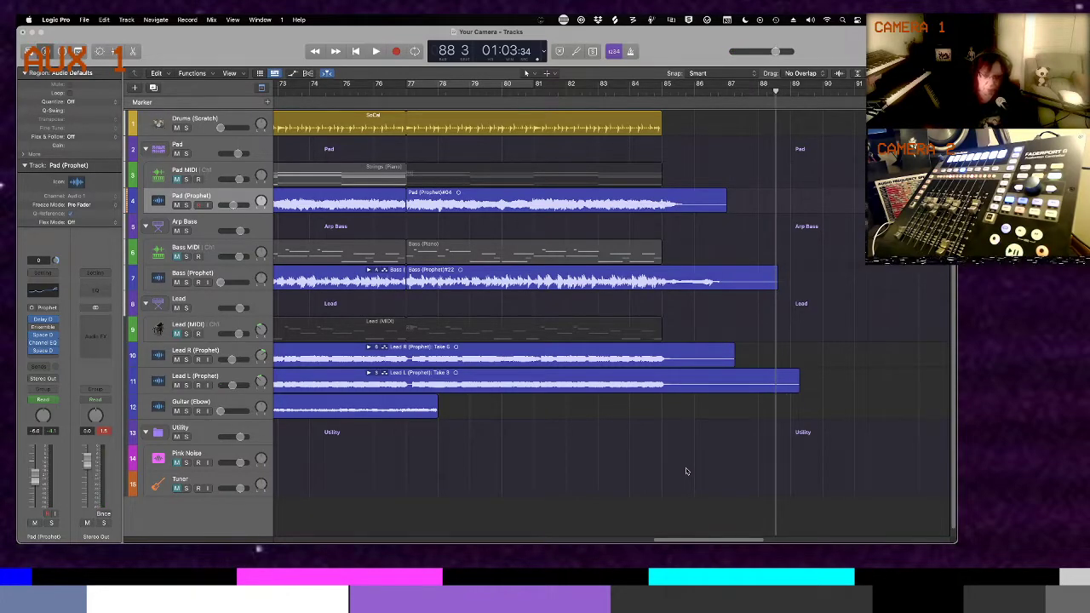
pyautogui.press('Return')
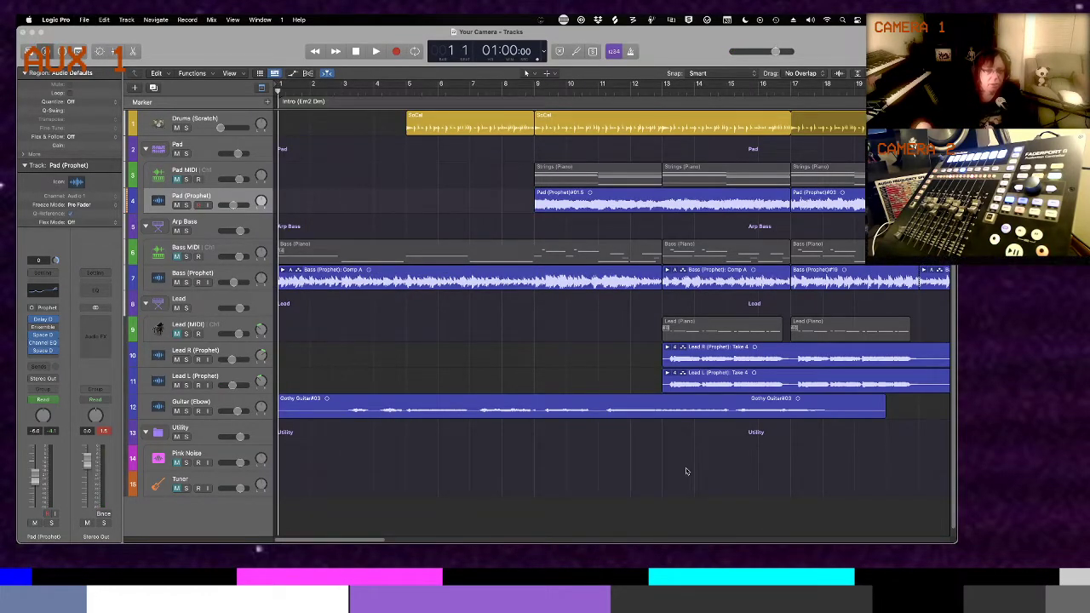
# Look through the arrangement from the intro to the coda, examining the section markers and the drum regions around the final chorus
pyautogui.hscroll(15, 711, 399)
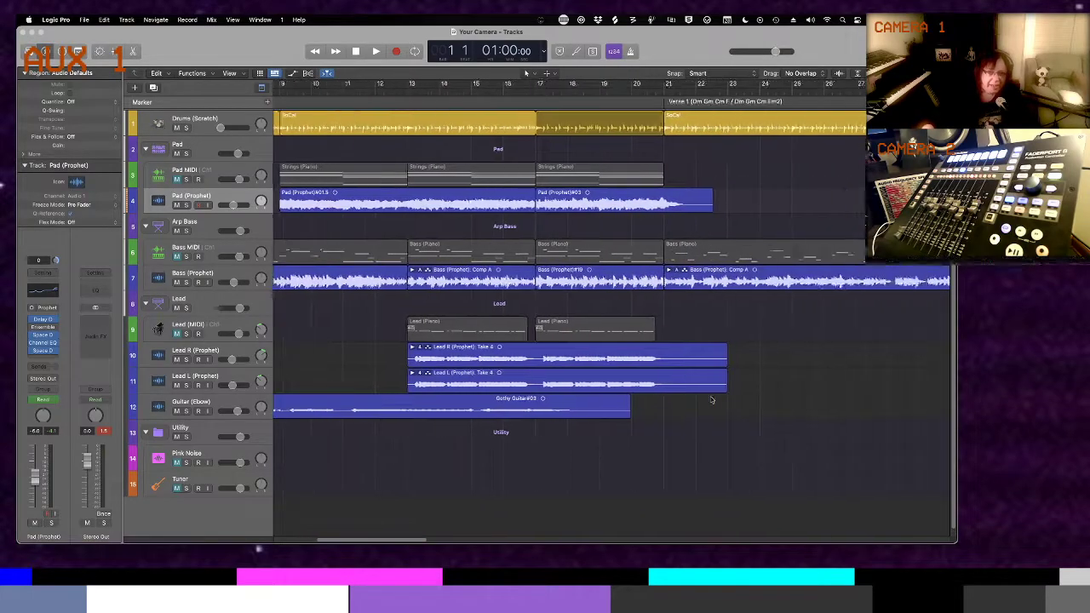
pyautogui.hscroll(15, 711, 399)
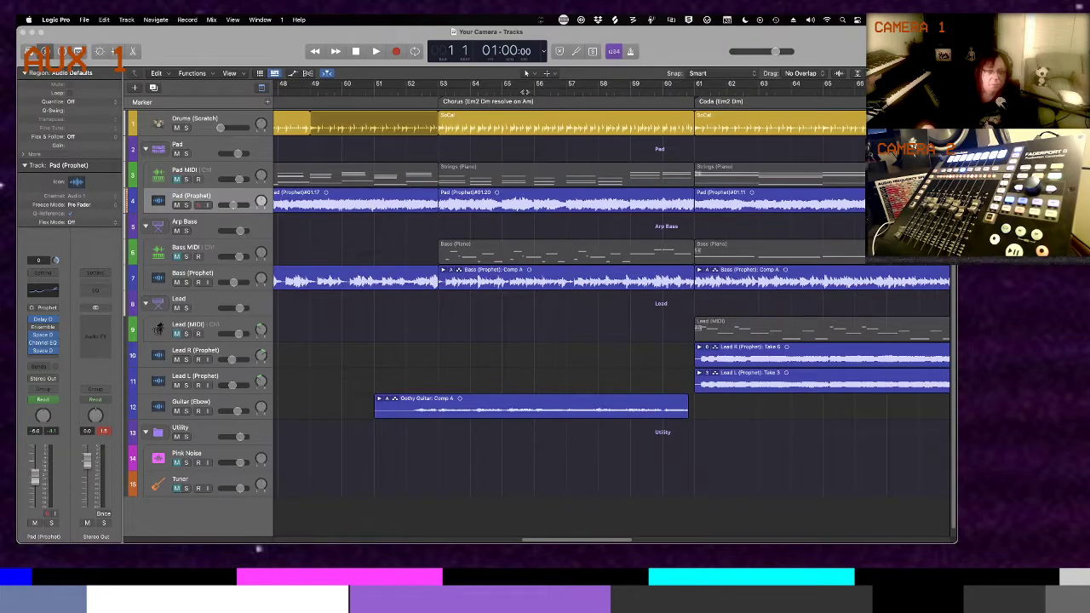
pyautogui.hscroll(8, 737, 171)
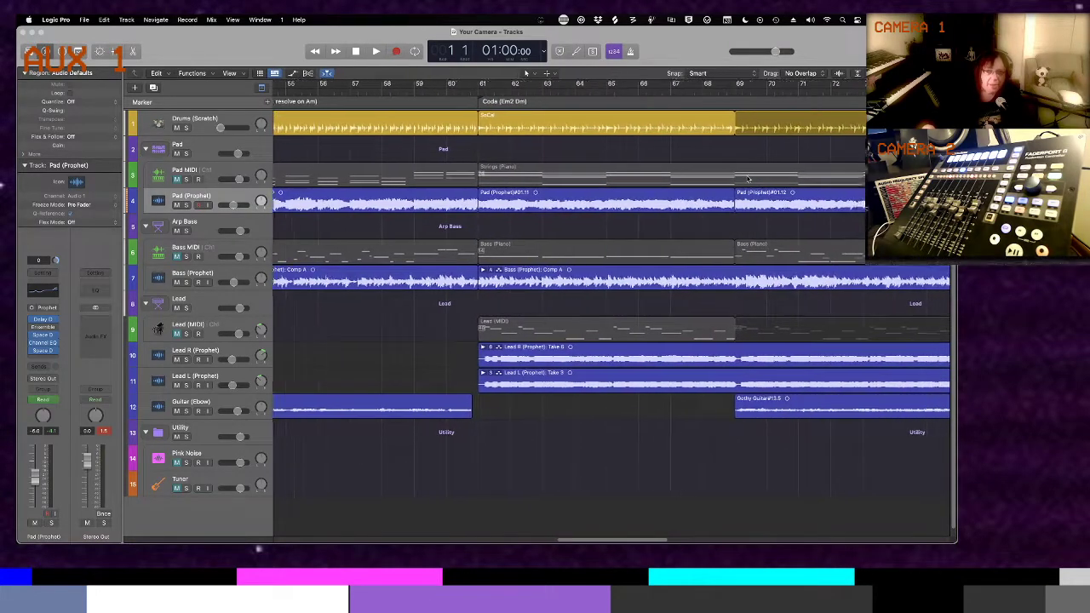
pyautogui.hscroll(-1, 748, 179)
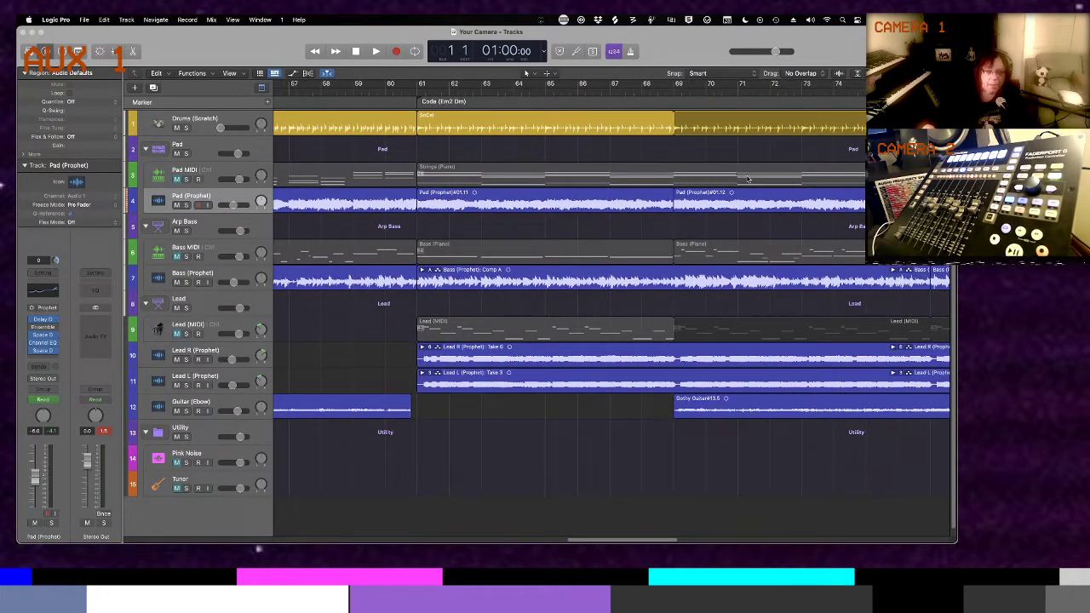
pyautogui.hscroll(-1, 748, 179)
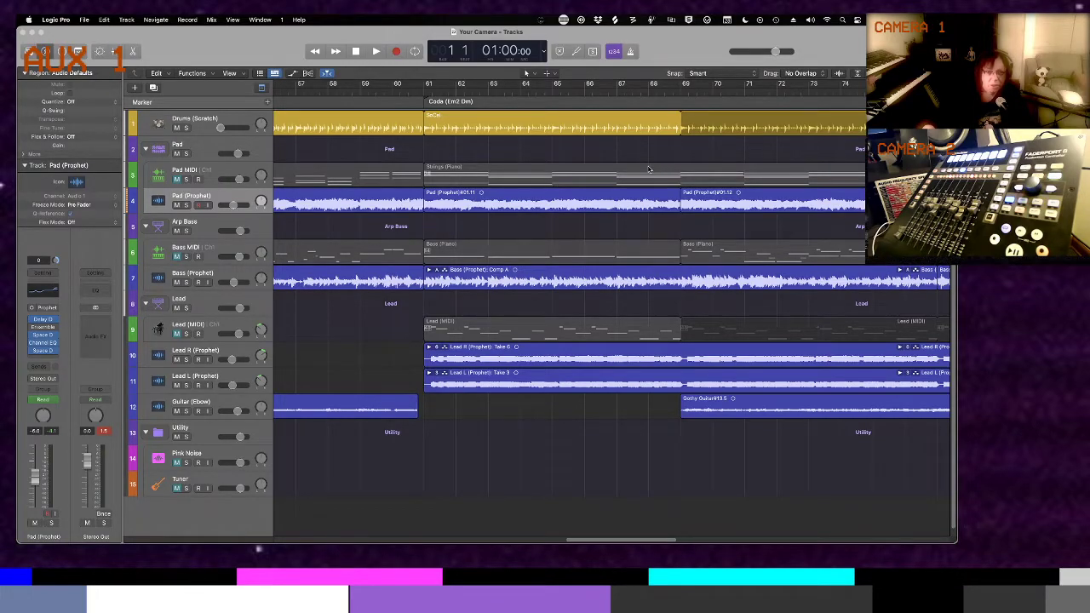
pyautogui.hscroll(-10, 605, 158)
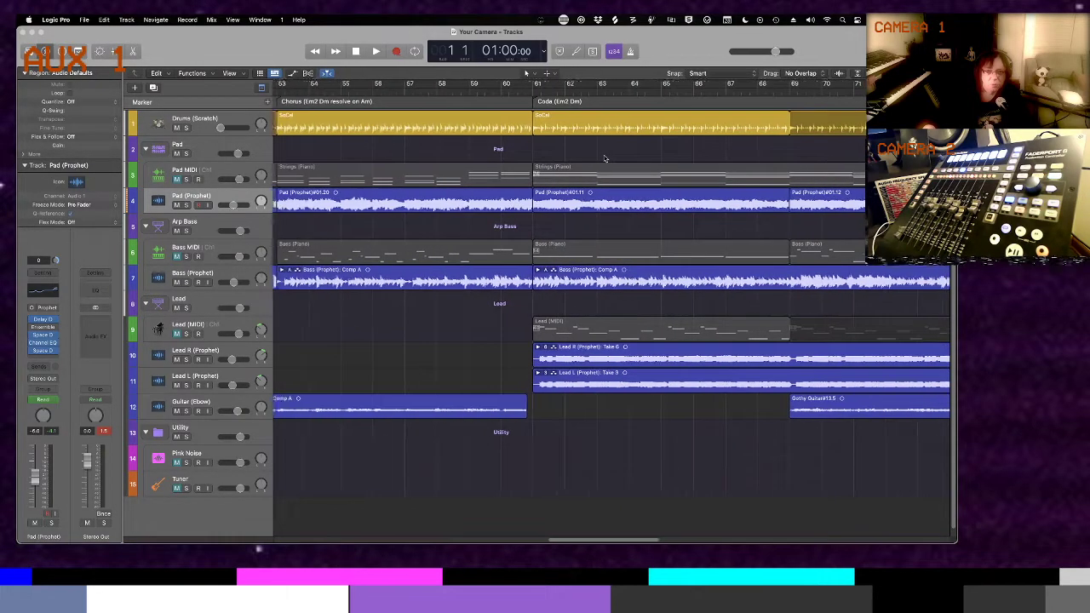
pyautogui.click(491, 121)
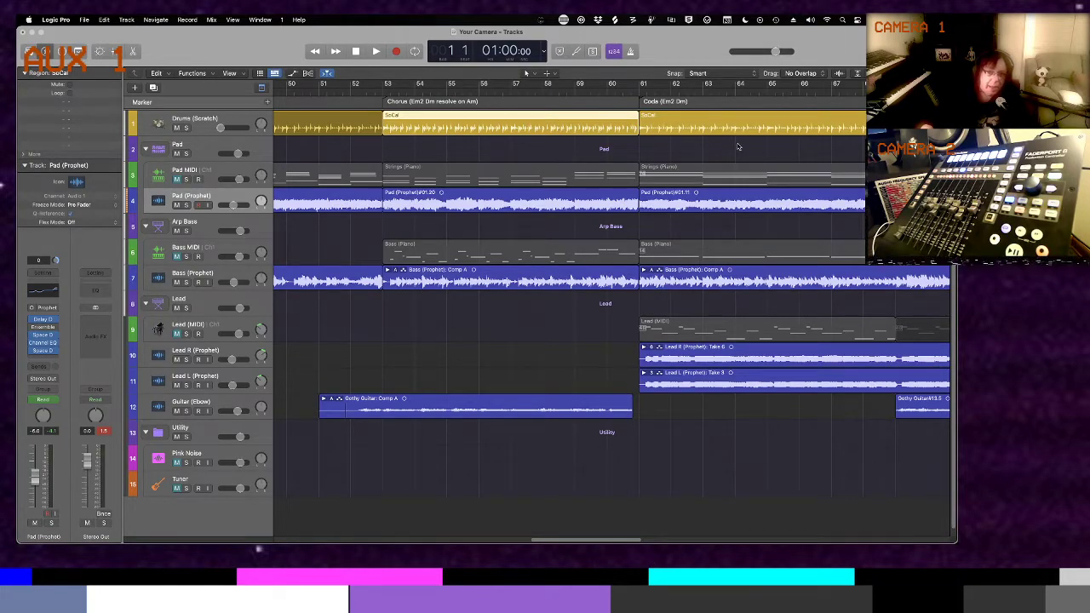
pyautogui.hscroll(5, 739, 147)
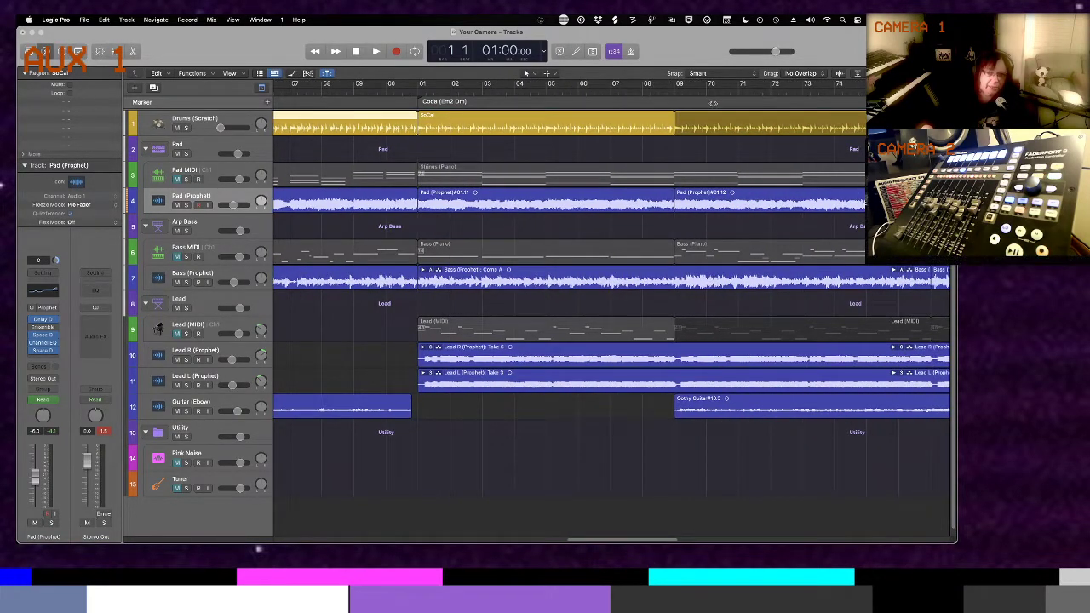
pyautogui.hscroll(6, 757, 154)
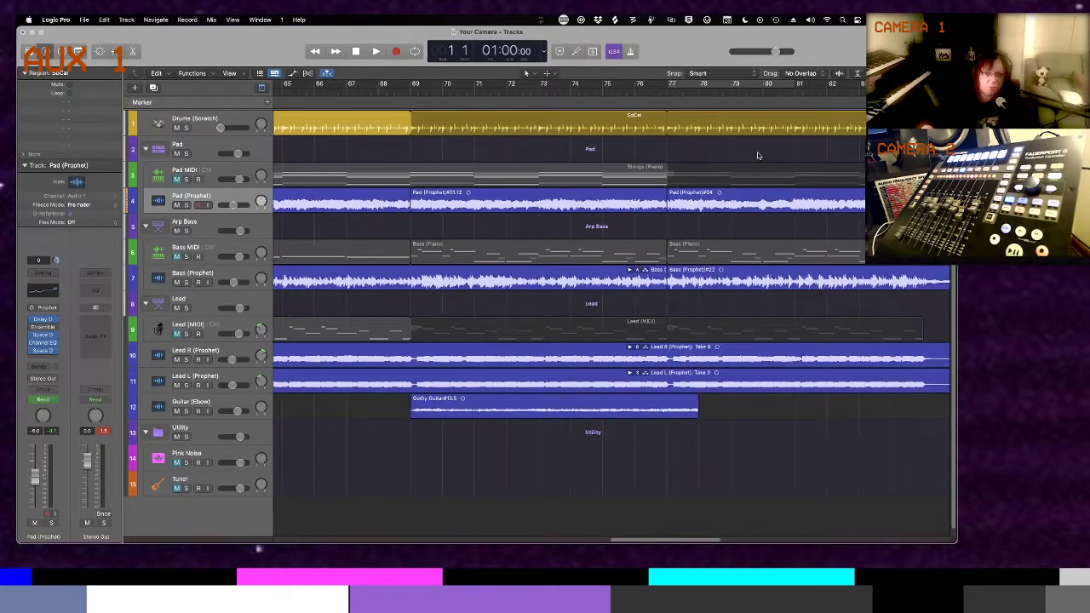
pyautogui.hscroll(-7, 757, 155)
pyautogui.hscroll(3, 757, 155)
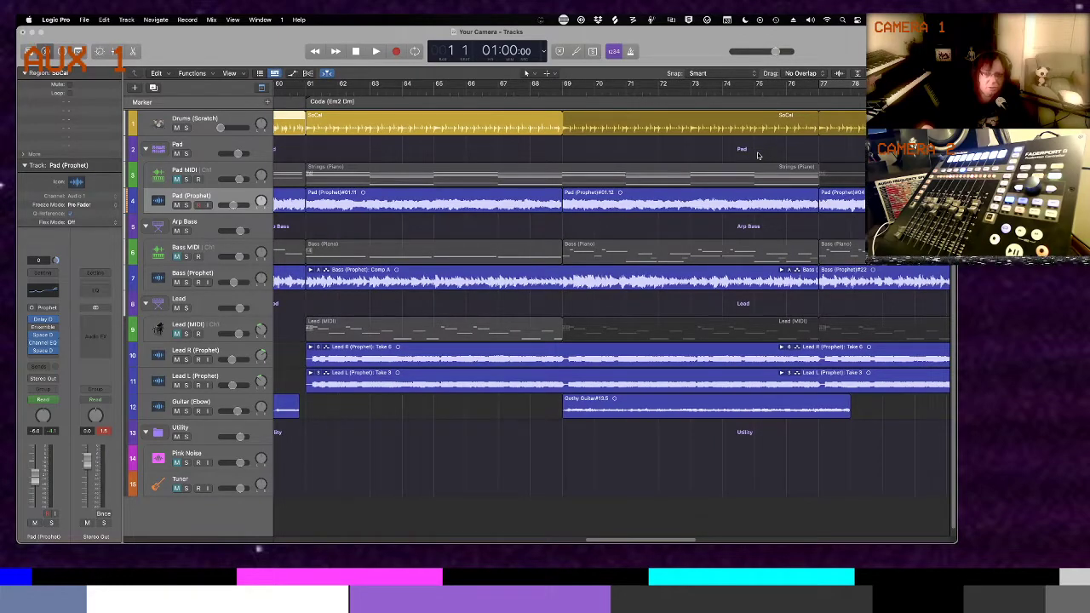
pyautogui.hscroll(1, 757, 155)
pyautogui.hscroll(1, 757, 155)
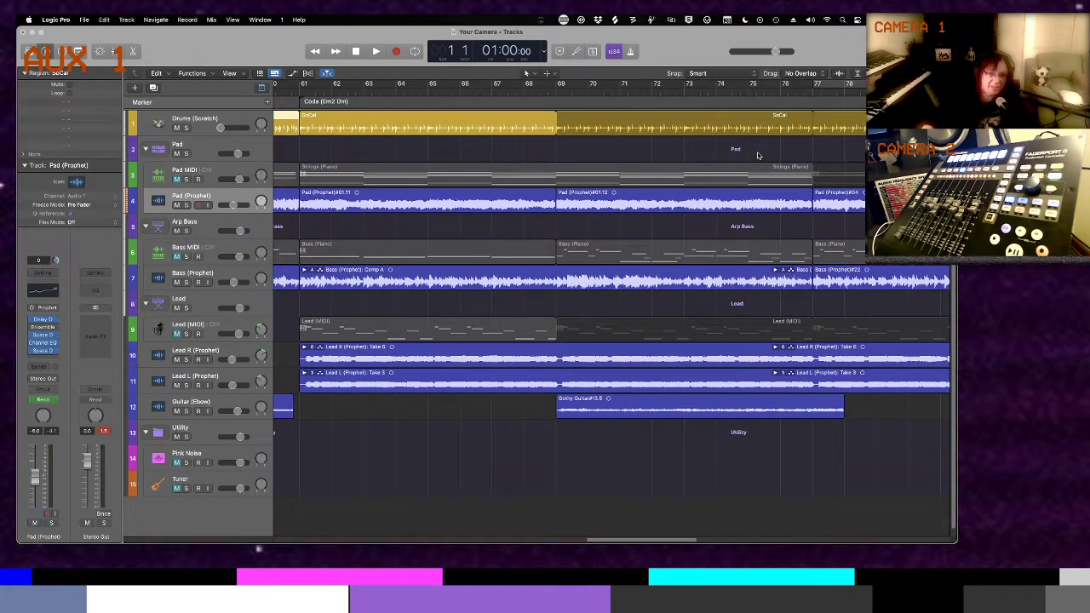
pyautogui.hscroll(1, 757, 155)
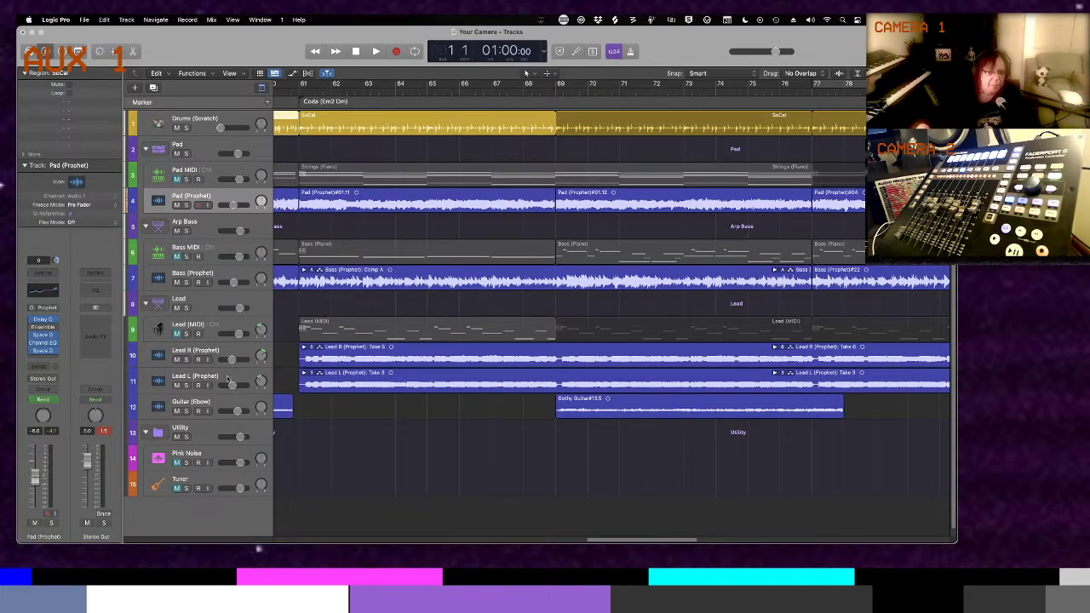
pyautogui.click(230, 73)
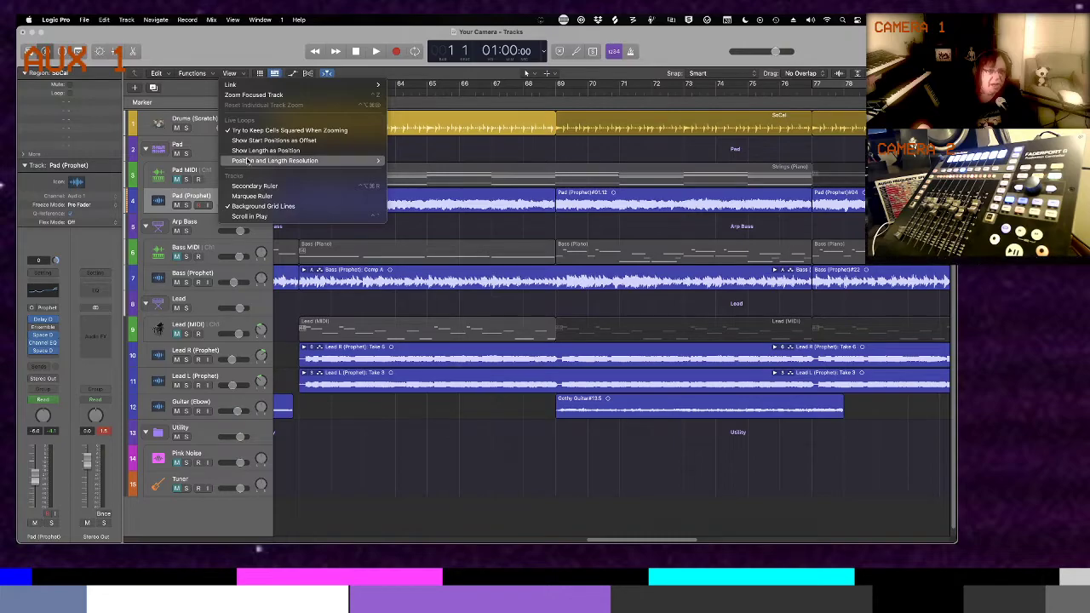
pyautogui.click(232, 53)
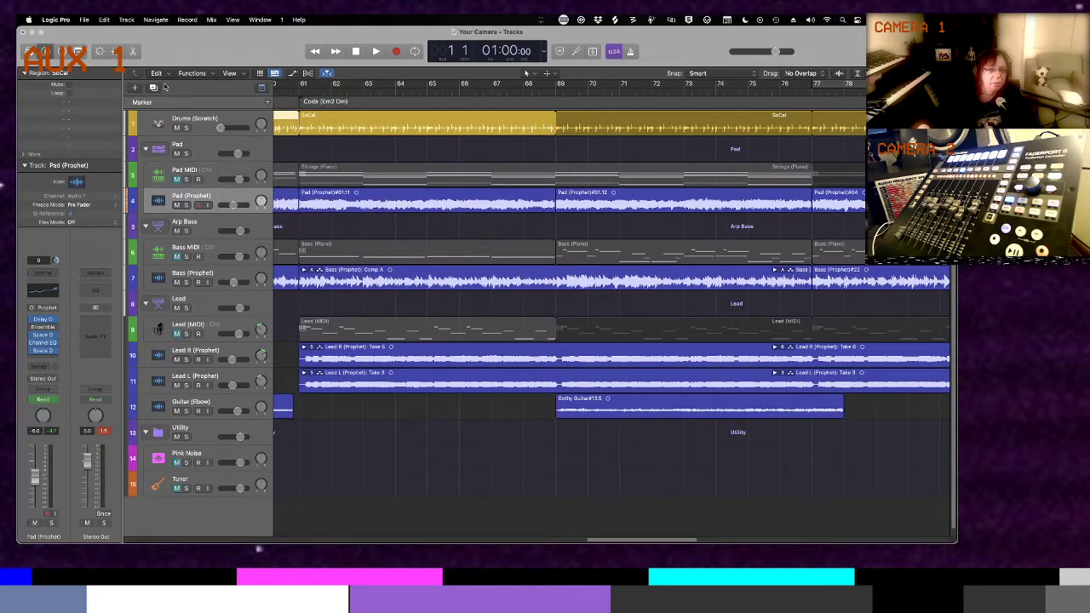
pyautogui.click(261, 88)
pyautogui.click(261, 87)
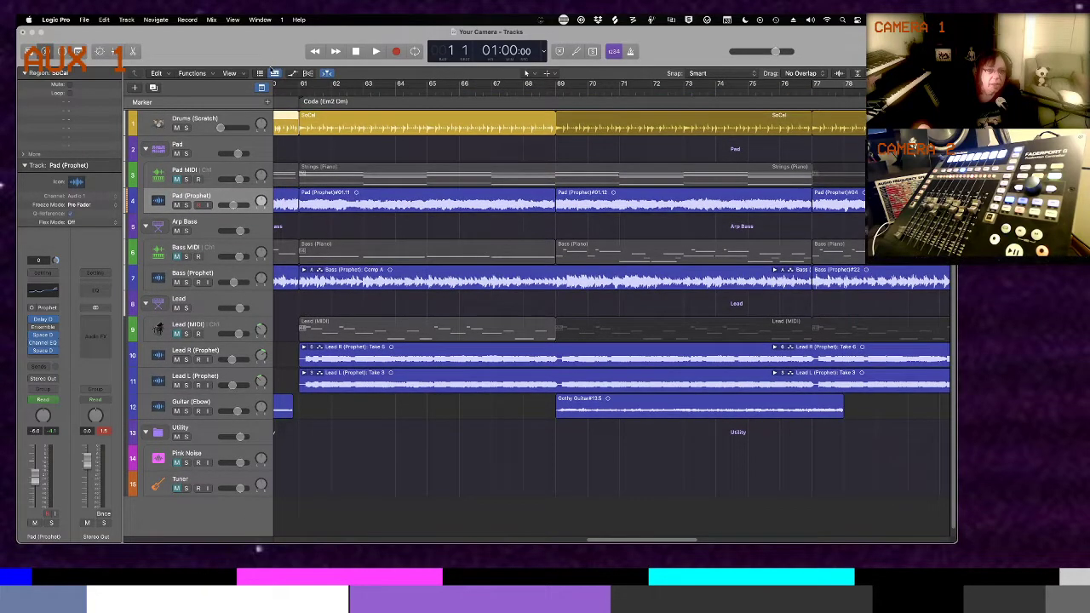
pyautogui.click(241, 74)
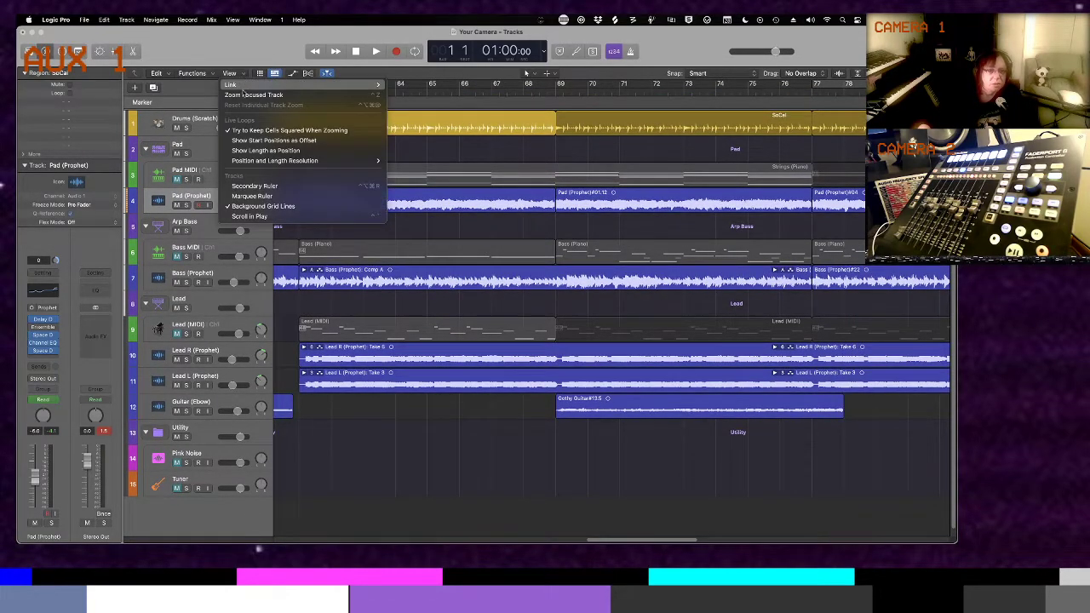
pyautogui.click(191, 126)
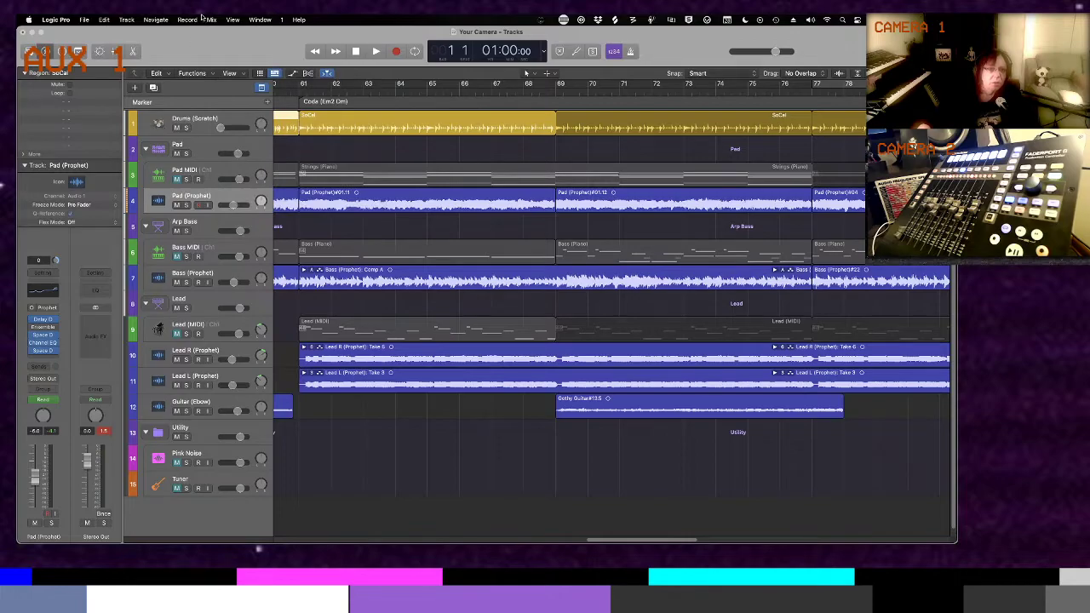
# Show the Stereo Out output track in the track list and select it
pyautogui.click(231, 19)
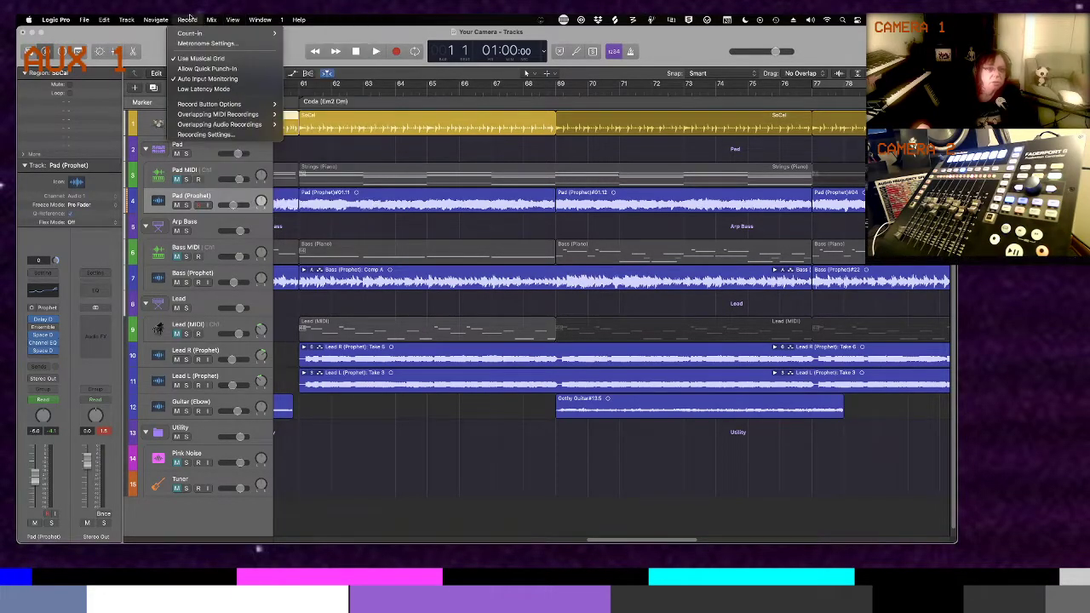
pyautogui.moveTo(126, 19)
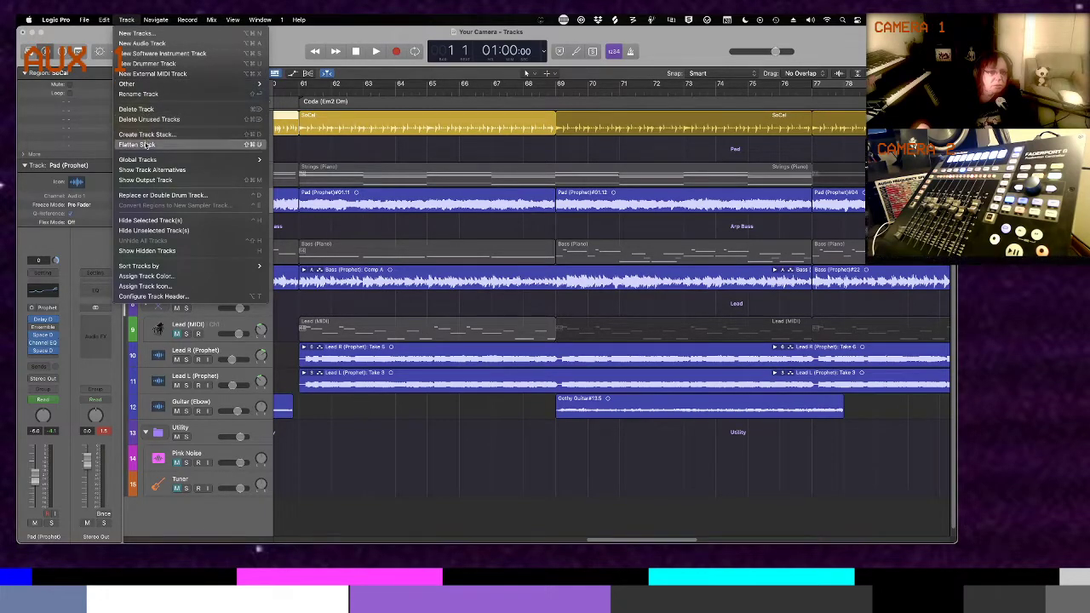
pyautogui.click(145, 180)
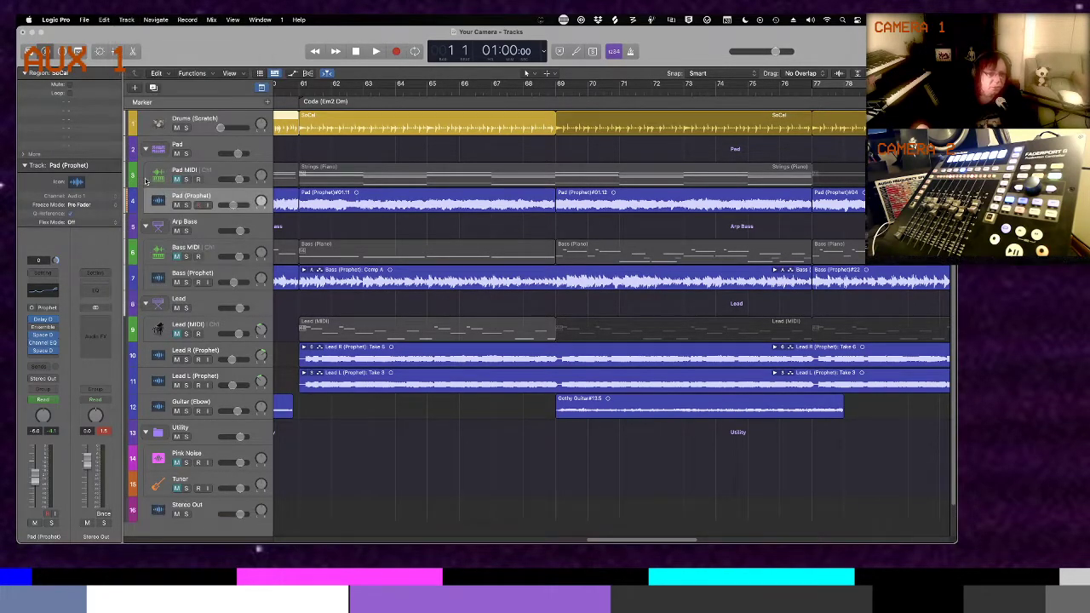
pyautogui.click(224, 511)
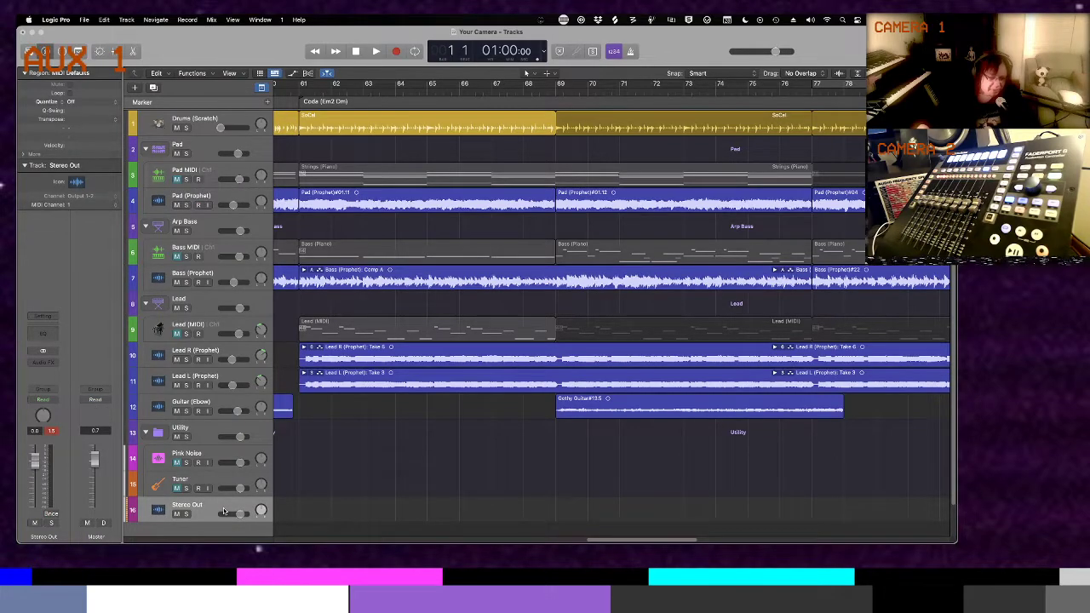
# Show track automation in the arrangement and move the playhead to bar 77 in the coda
pyautogui.press('a')
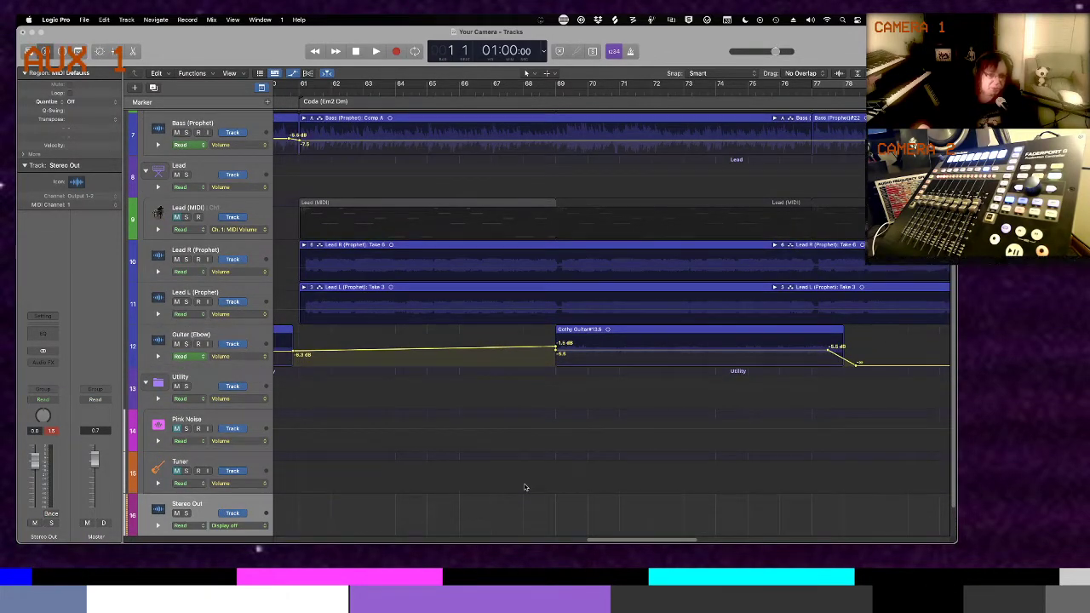
pyautogui.hscroll(-10, 644, 454)
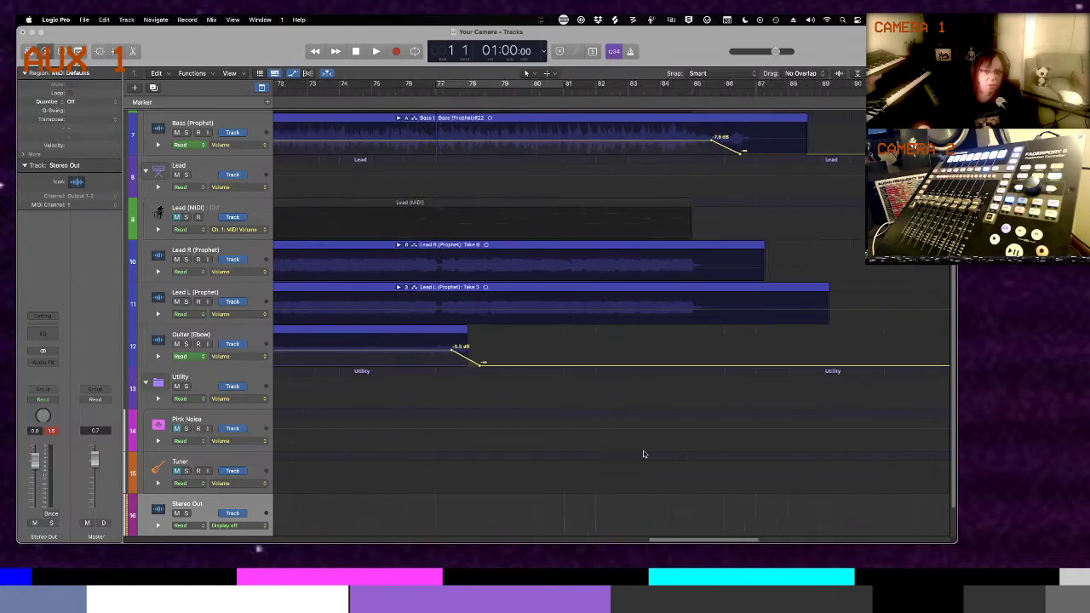
pyautogui.hscroll(-2, 644, 453)
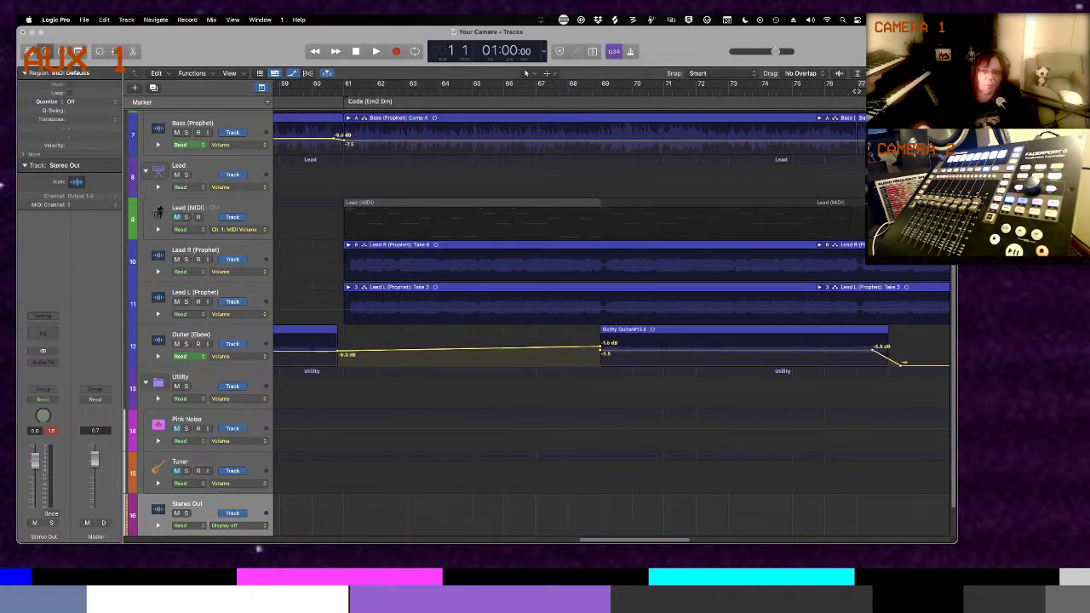
pyautogui.press('End')
pyautogui.press(',')
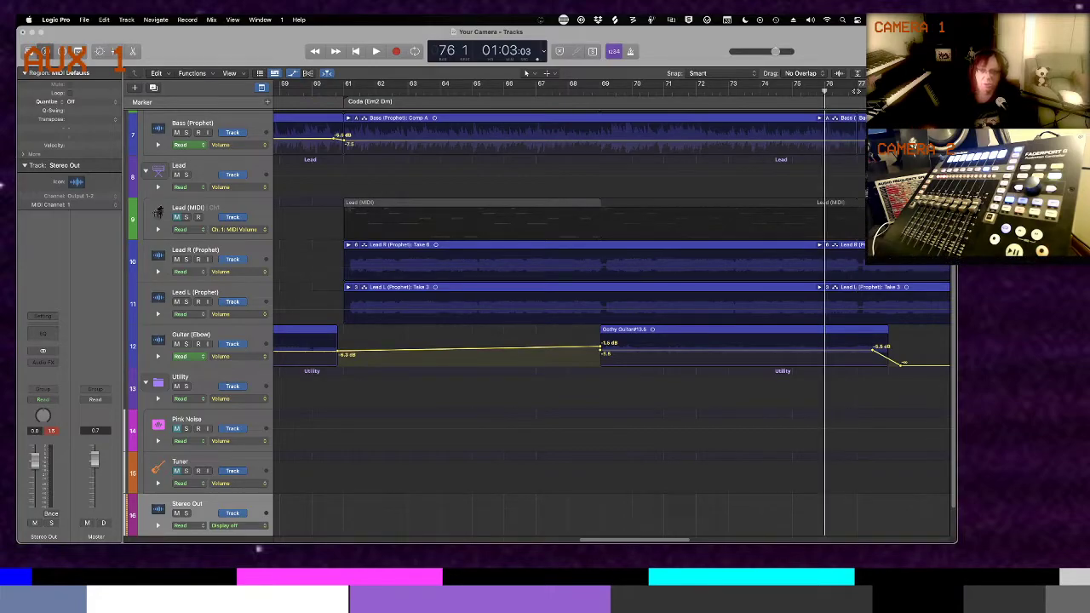
pyautogui.press('.')
pyautogui.hscroll(15, 815, 383)
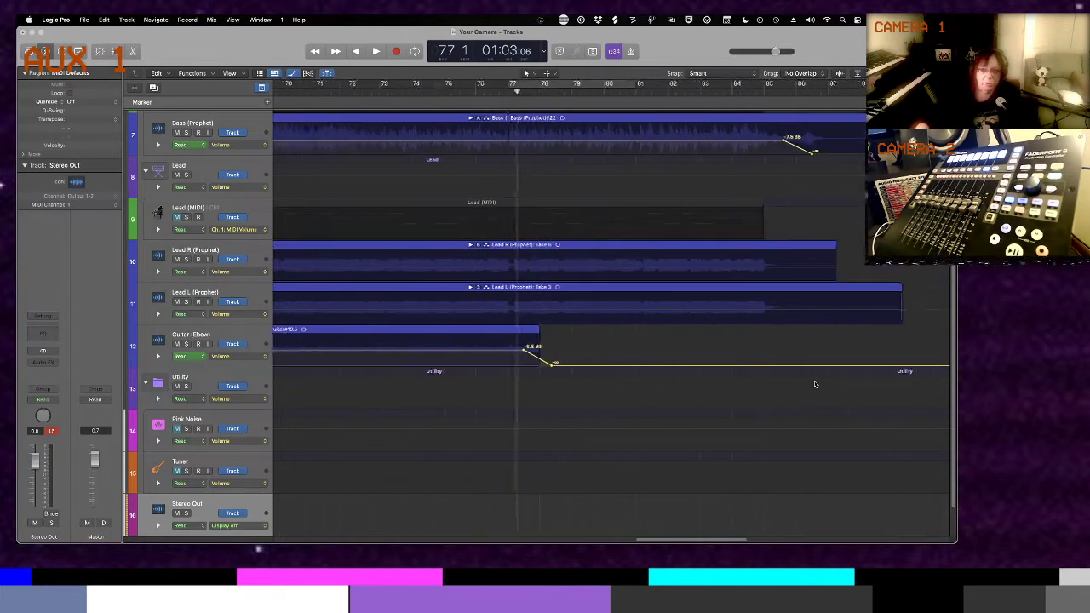
pyautogui.hscroll(-3, 814, 384)
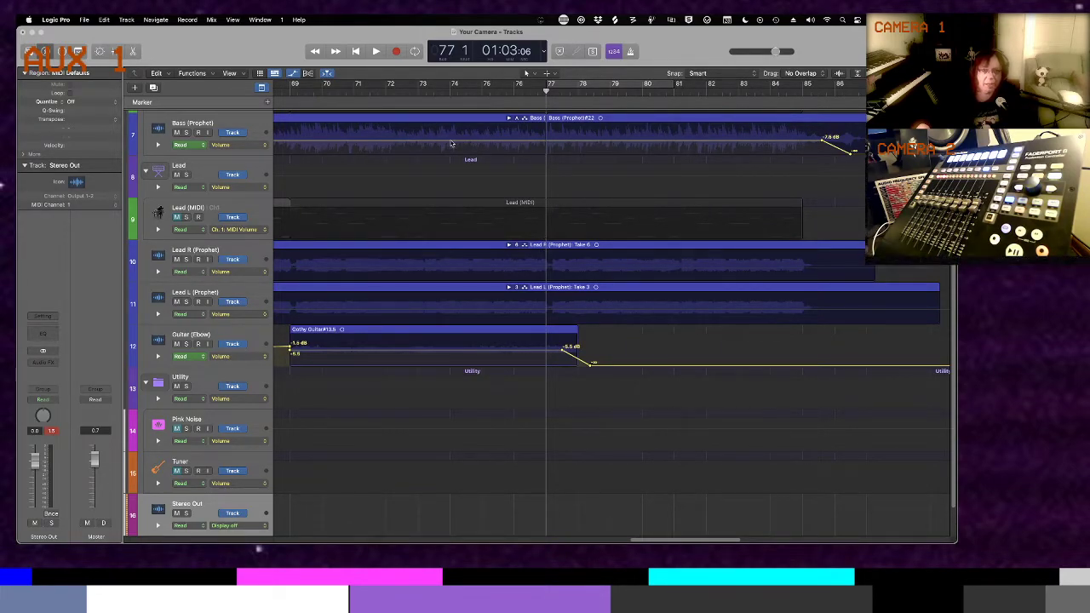
# Expand the Stereo Out track's automation lanes to display its Volume lane
pyautogui.moveTo(450, 143)
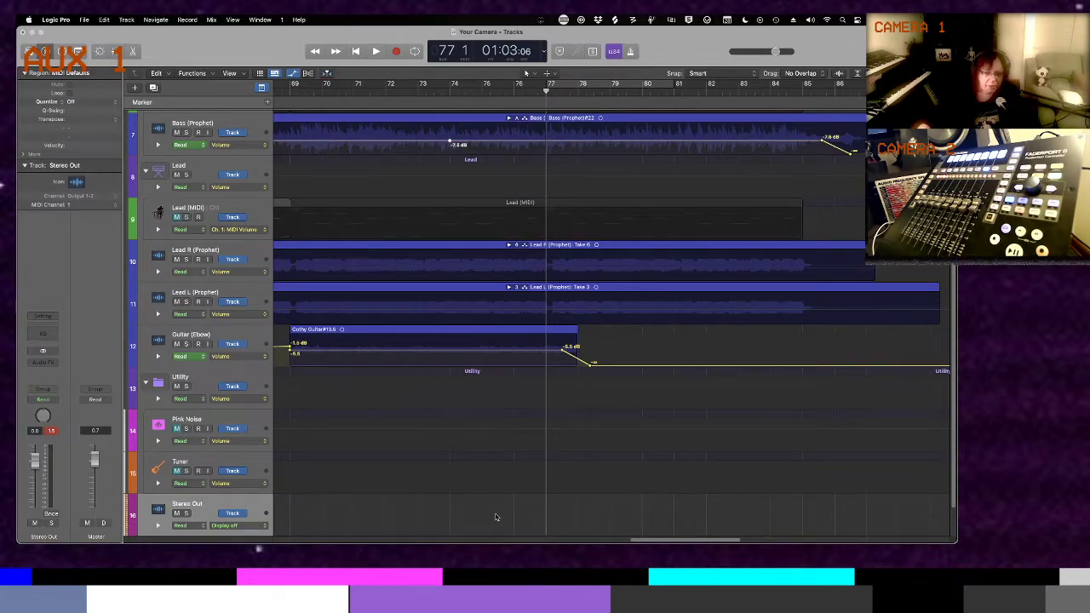
pyautogui.scroll(-2, 496, 517)
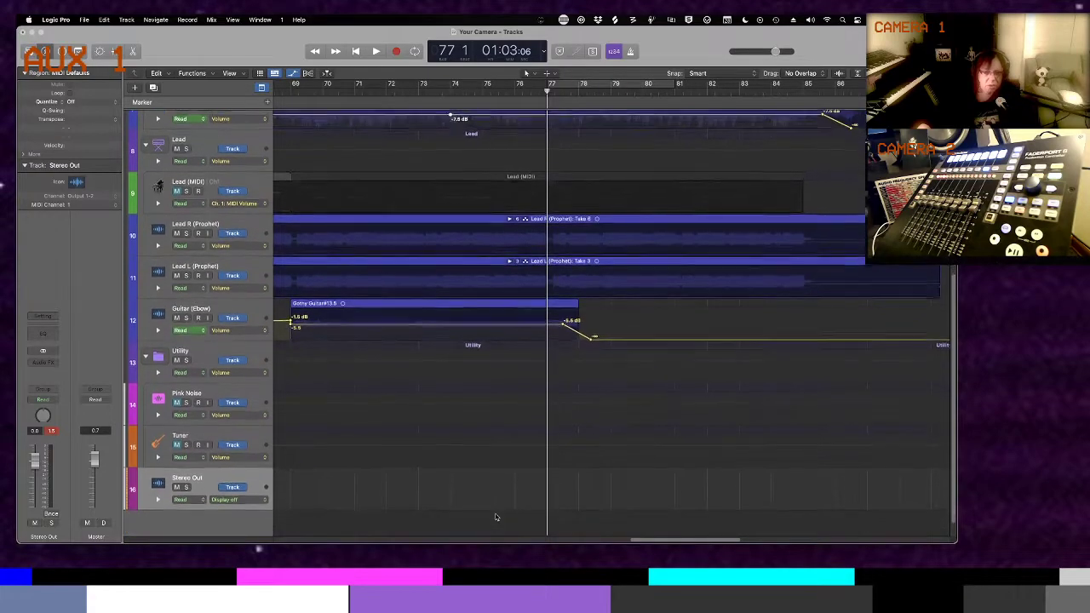
pyautogui.click(198, 498)
pyautogui.click(199, 498)
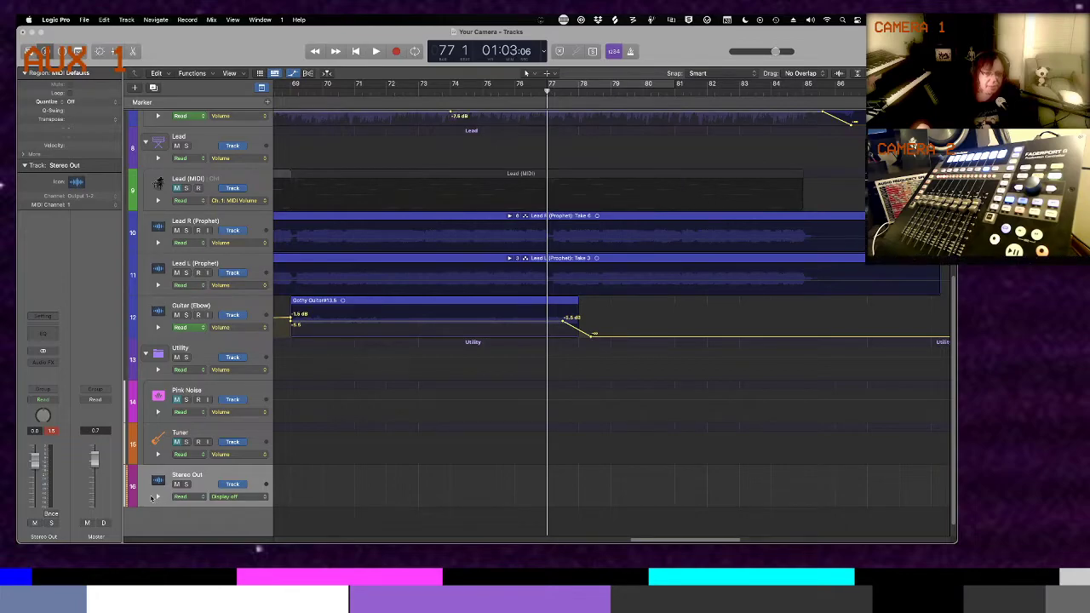
pyautogui.click(157, 498)
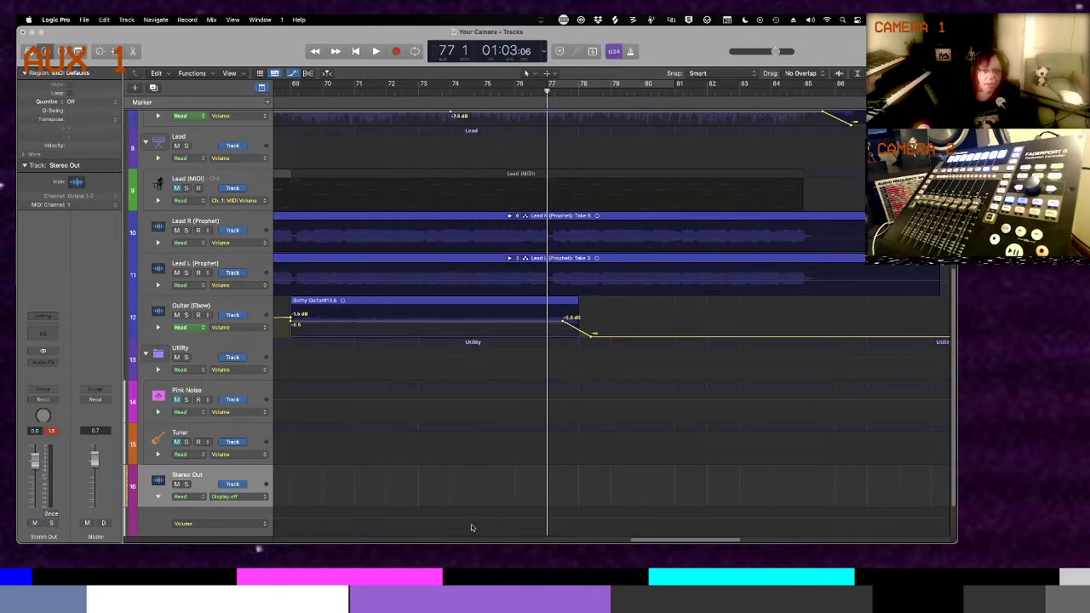
# Add volume automation points at bars 74 and 77 on the Stereo Out track's Volume lane
pyautogui.press(',')
pyautogui.press(',')
pyautogui.press(',')
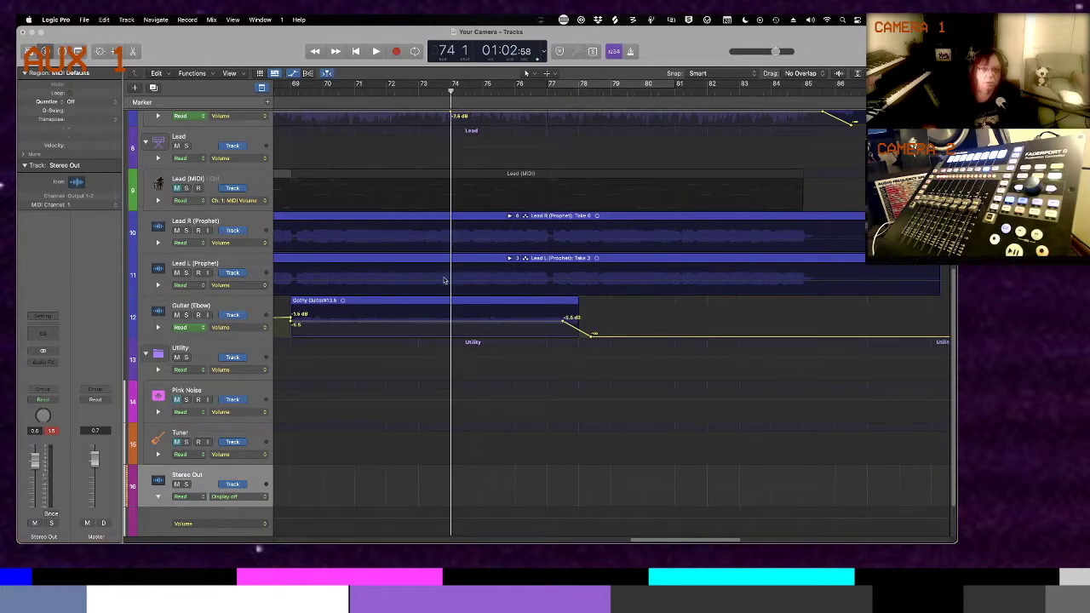
pyautogui.click(452, 522)
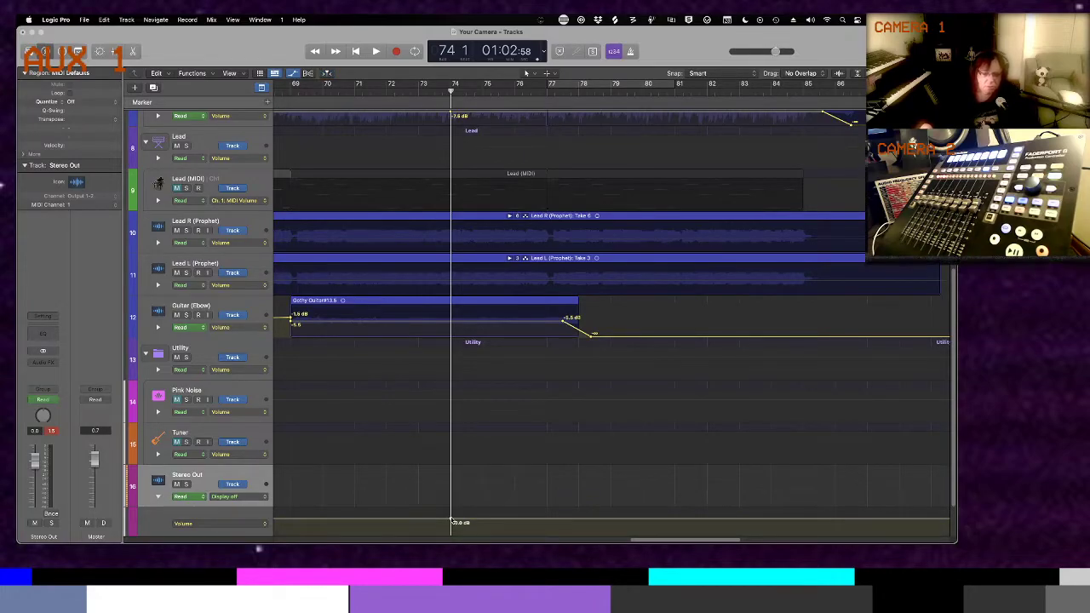
pyautogui.press('.')
pyautogui.press('.')
pyautogui.press('.')
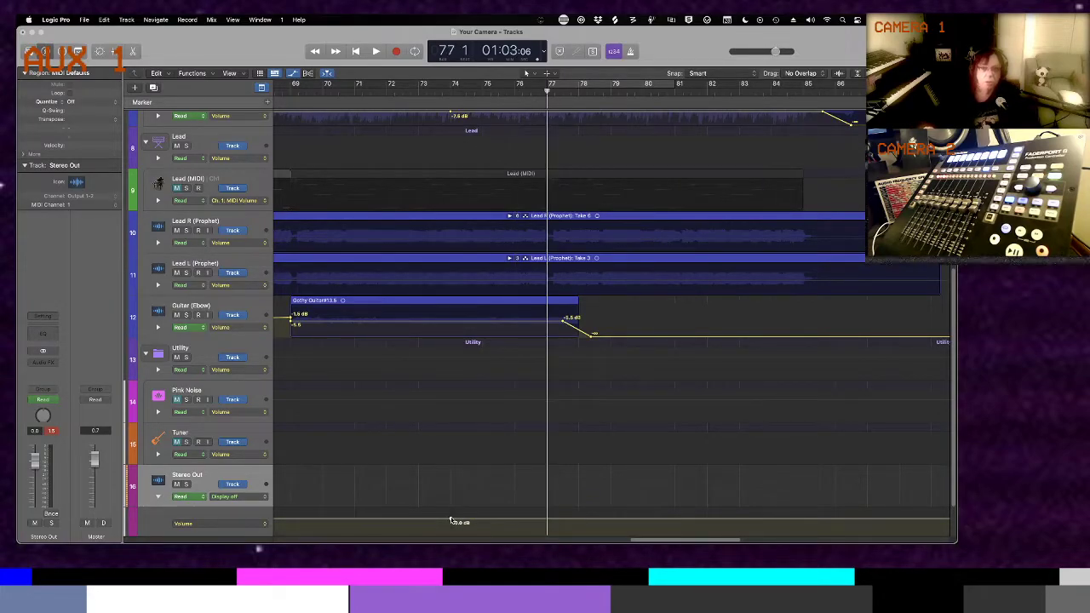
pyautogui.click(548, 519)
# Move the Stereo Out volume point from bar 74 to bar 73 and add another point at bar 81
pyautogui.press('.')
pyautogui.press('.')
pyautogui.press('.')
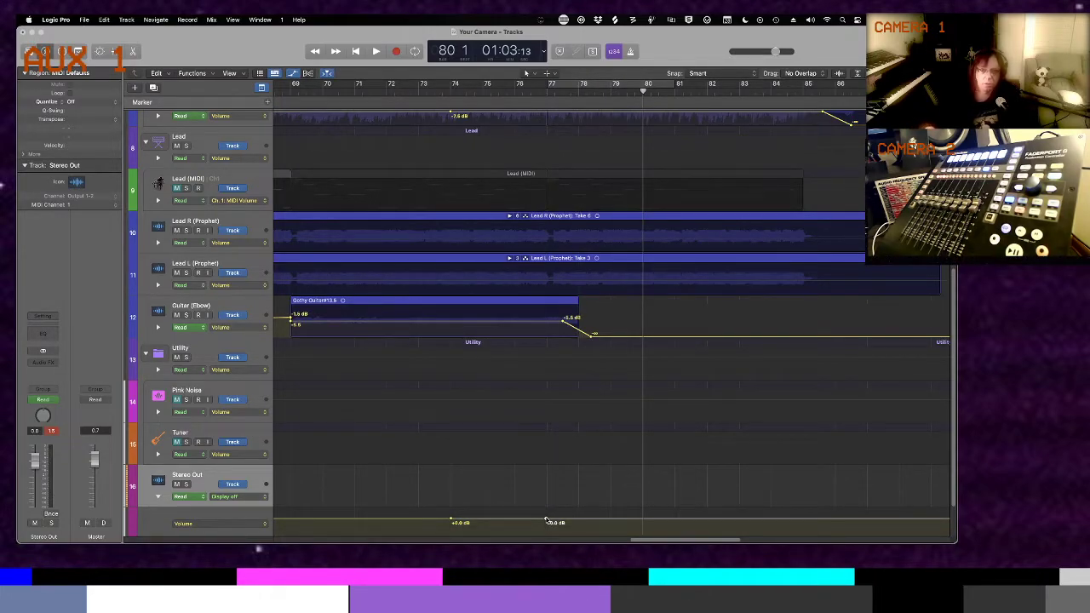
pyautogui.press('.')
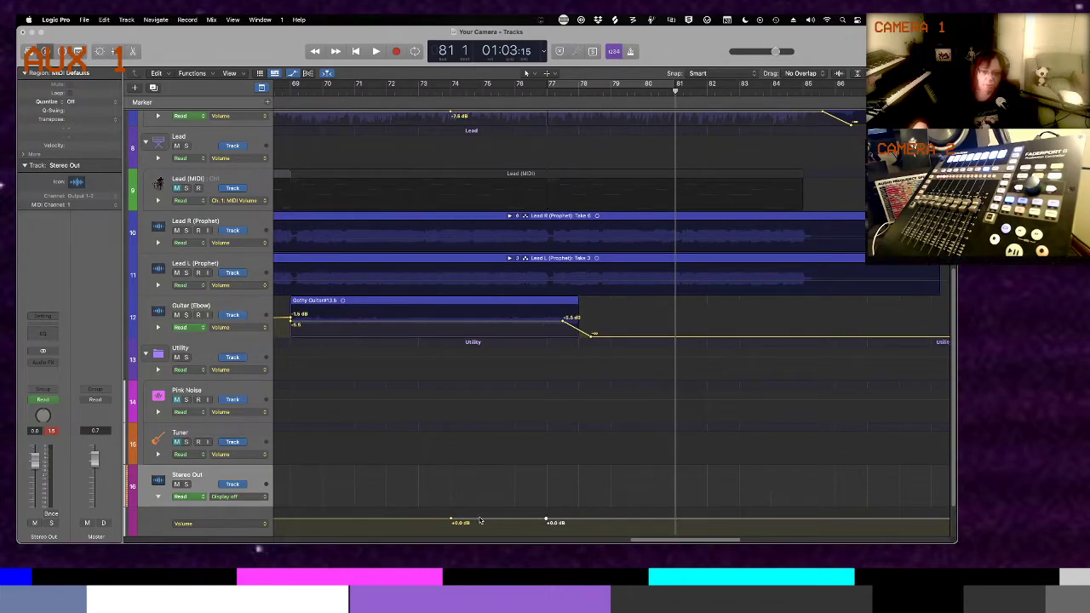
pyautogui.moveTo(450, 519); pyautogui.dragTo(418, 519)
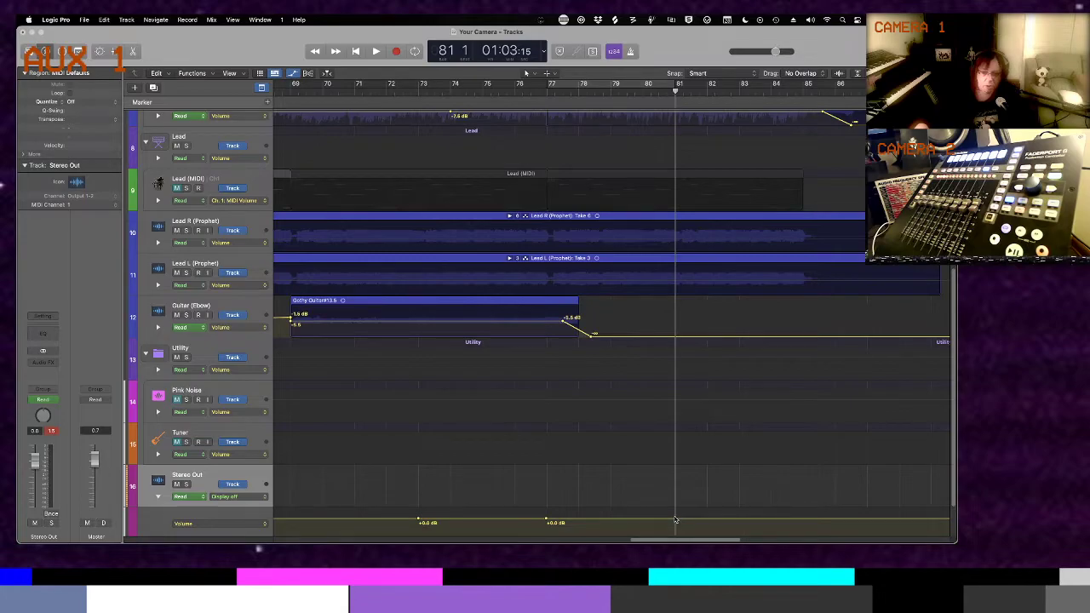
pyautogui.click(676, 519)
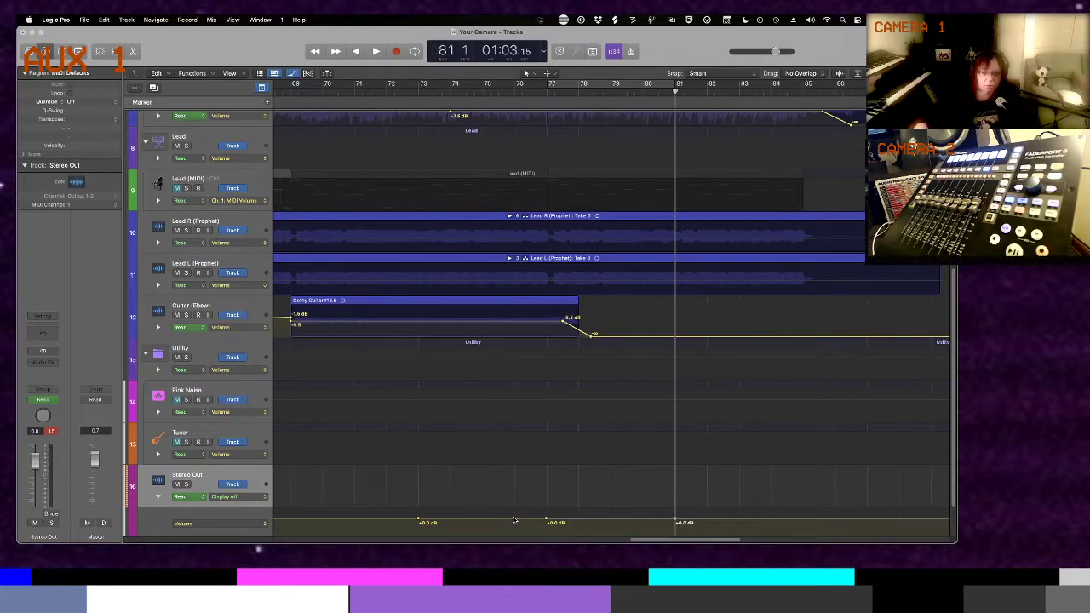
# Add Stereo Out volume points at bars 76 and 78, and lower the bar 77 point to about -15 dB
pyautogui.click(580, 521)
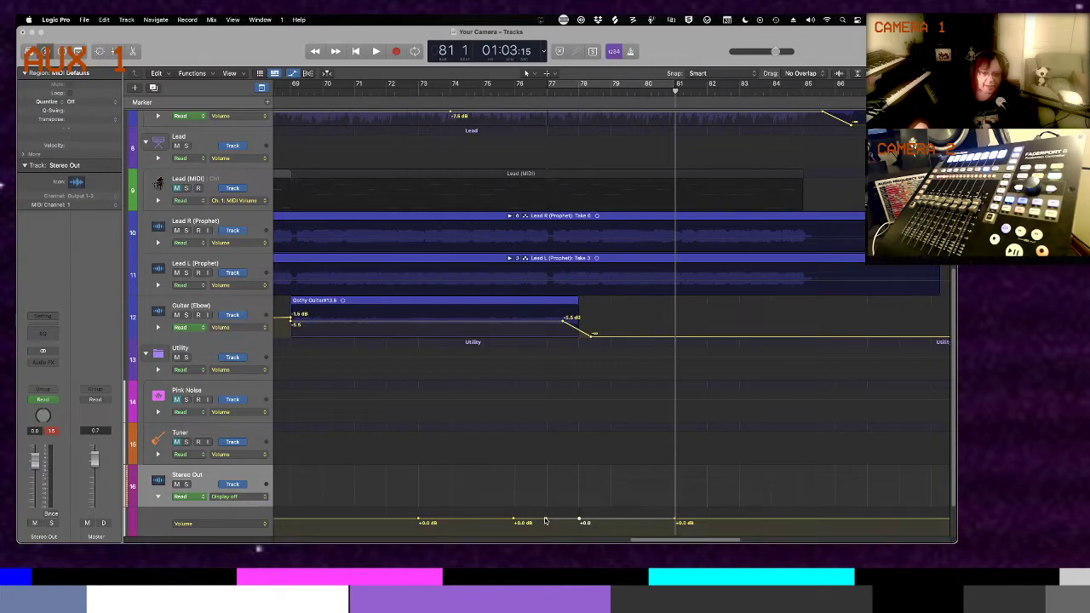
pyautogui.moveTo(546, 521); pyautogui.dragTo(548, 533)
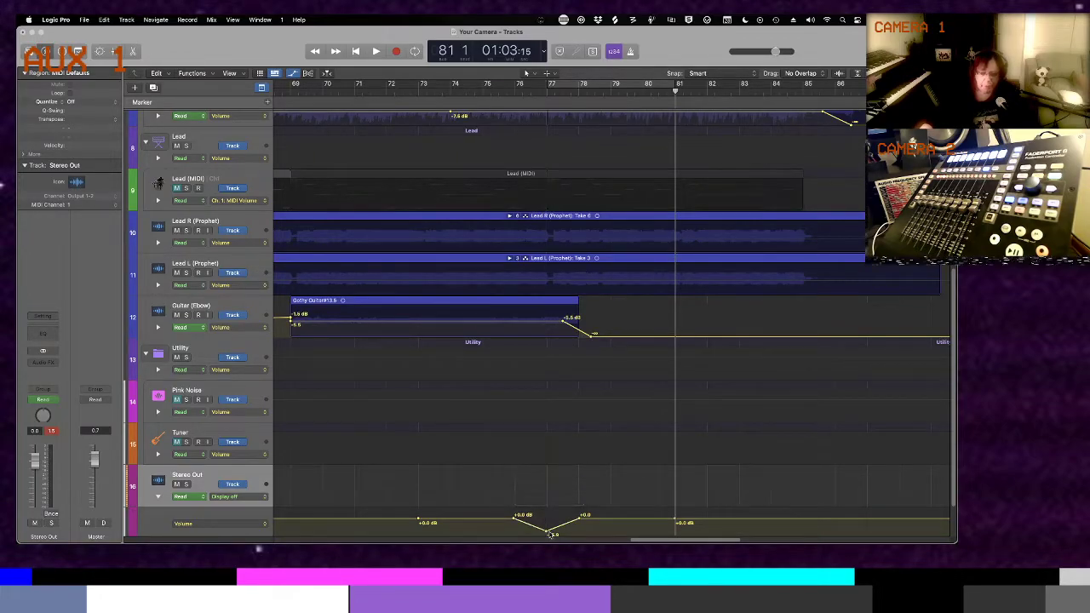
# Play the coda from bar 74 past bar 78 to audition the Stereo Out volume dip
pyautogui.press(',')
pyautogui.press(',')
pyautogui.press(',')
pyautogui.press(',')
pyautogui.press(',')
pyautogui.press(',')
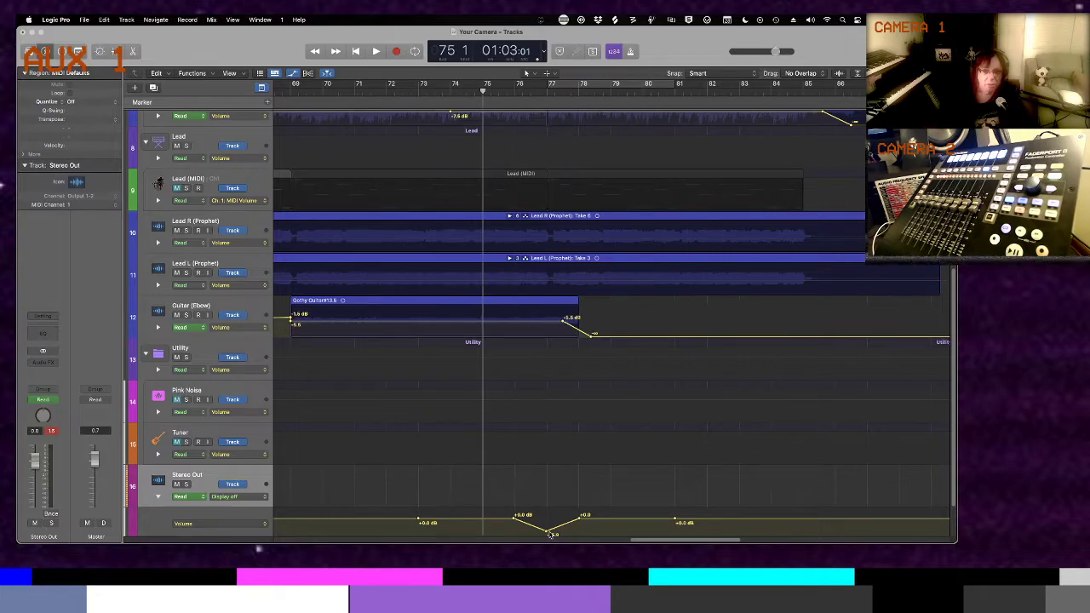
pyautogui.press(',')
pyautogui.press('space')
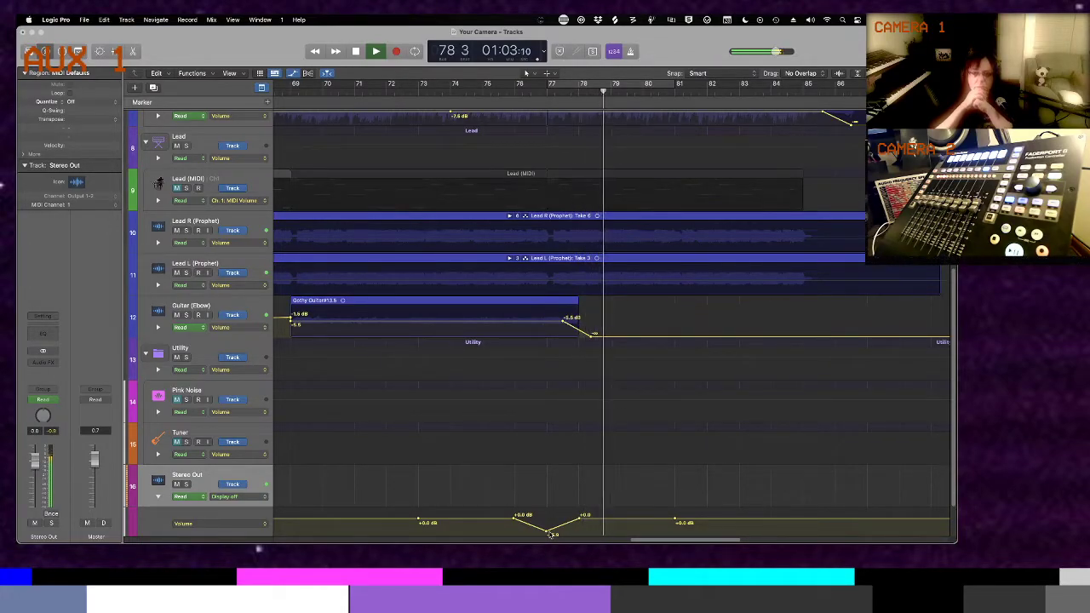
pyautogui.press('space')
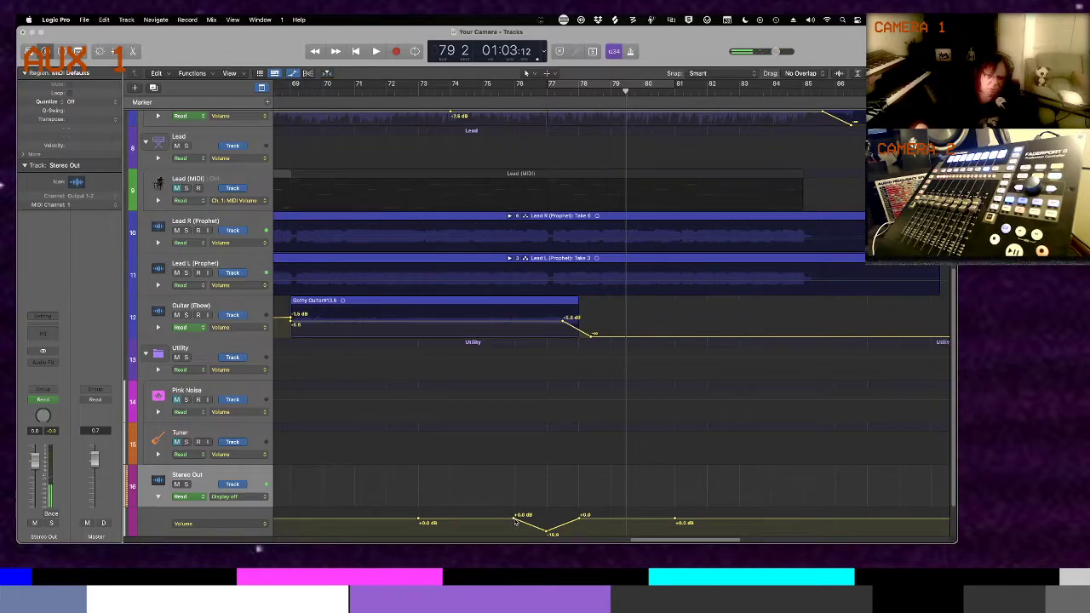
# Widen the Stereo Out volume dip by moving its outer points to bars 75 and 79
pyautogui.moveTo(515, 521); pyautogui.dragTo(483, 522)
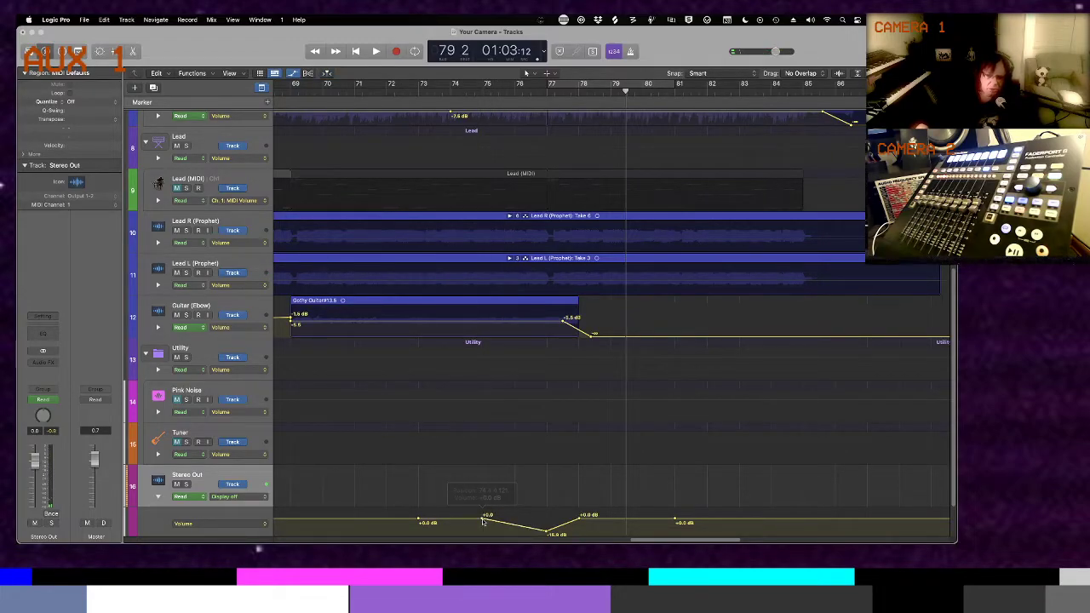
pyautogui.moveTo(583, 517); pyautogui.dragTo(612, 519)
# Play the coda again from before the widened volume dip to bar 82
pyautogui.press('space')
pyautogui.press(',')
pyautogui.press(',')
pyautogui.press(',')
pyautogui.press(',')
pyautogui.press(',')
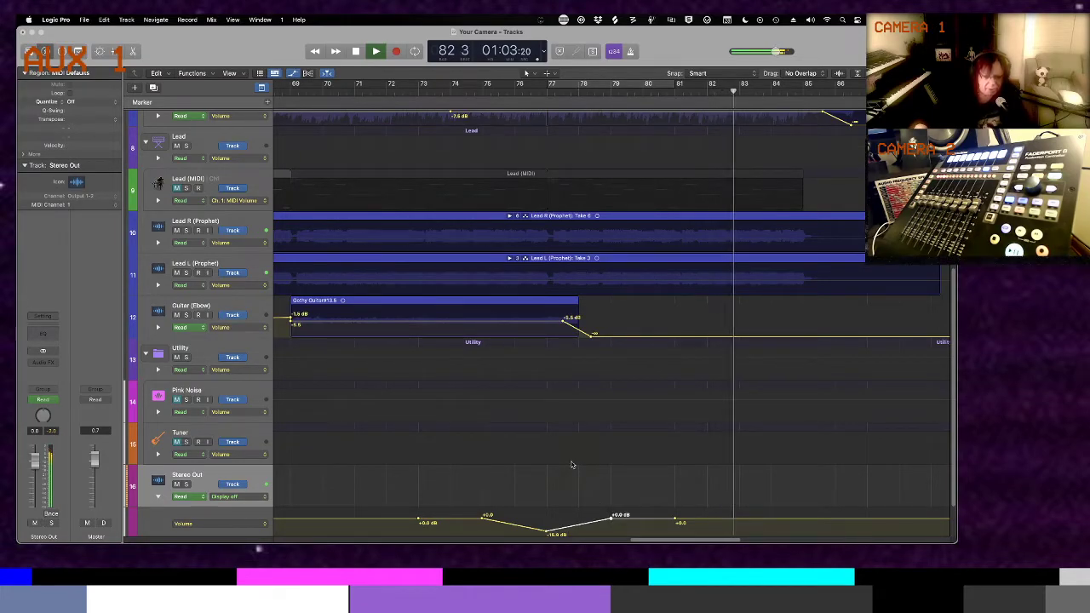
# Hide the track automation, stop playback and return the playhead to the start of the song
pyautogui.press('super+Up')
pyautogui.press('Up')
pyautogui.press('space')
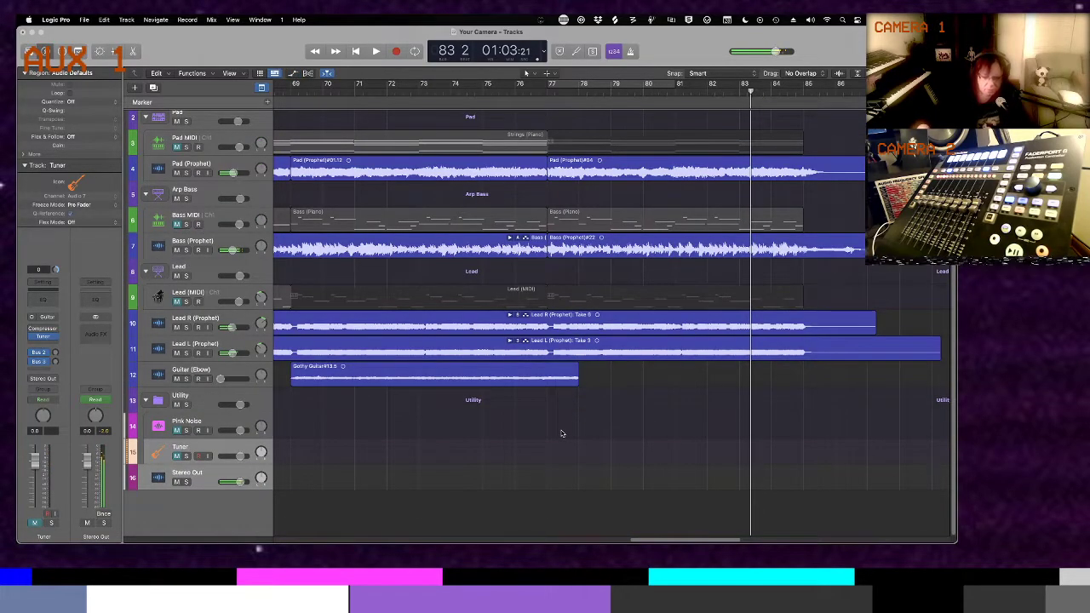
pyautogui.press('Return')
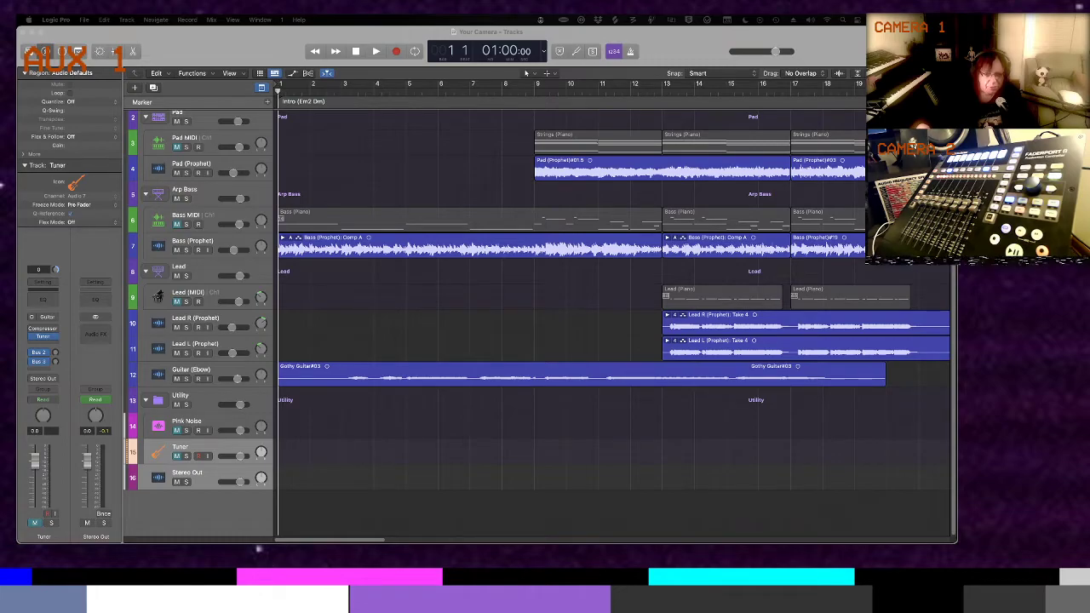
# Select only the Stereo Out track and show its Volume automation lane again
pyautogui.click(216, 471)
pyautogui.press('a')
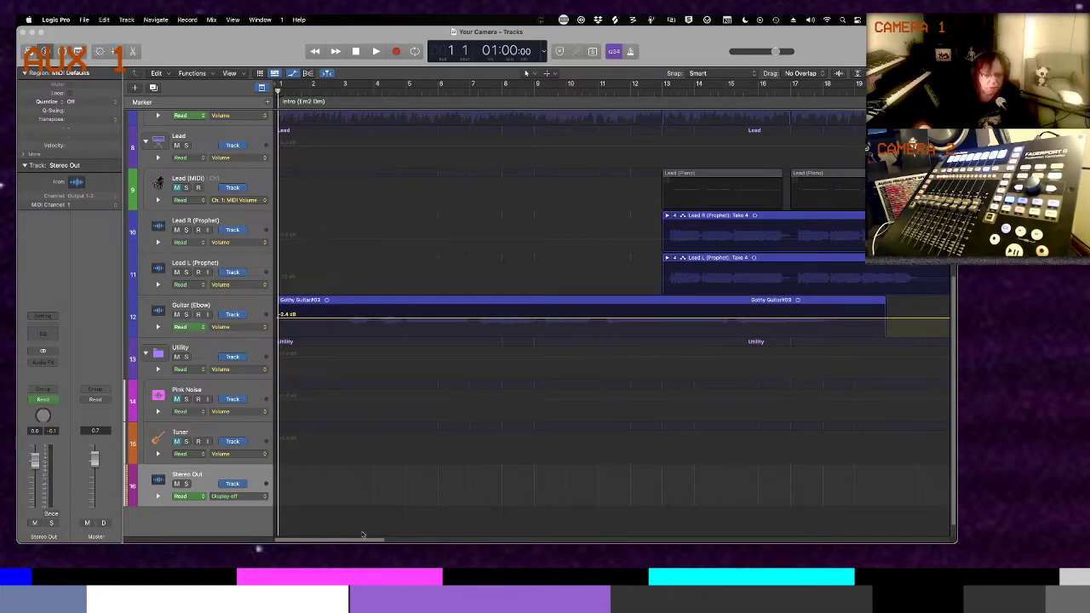
pyautogui.click(157, 496)
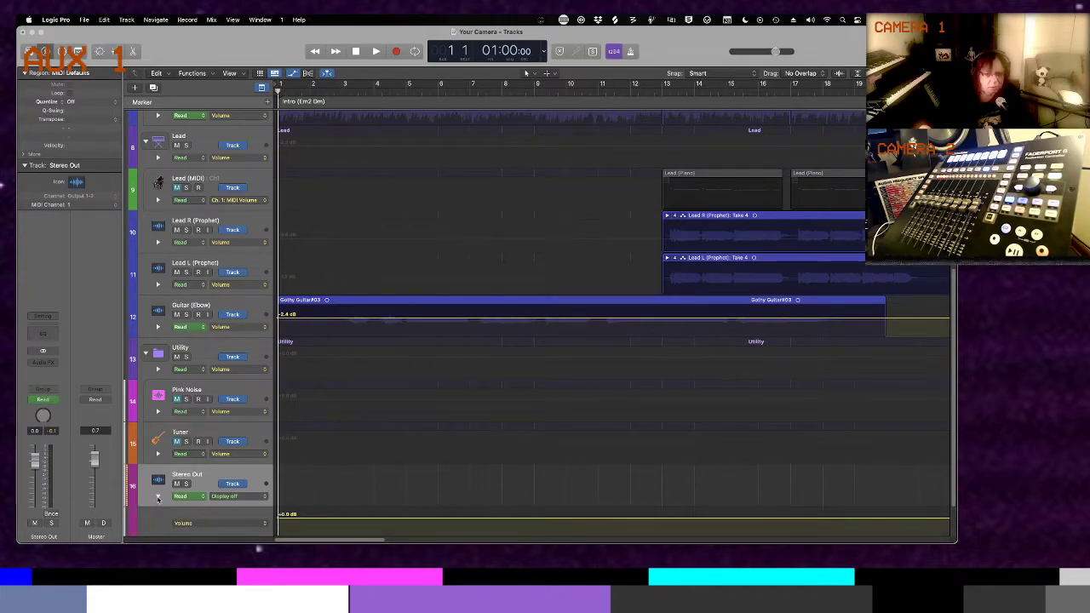
# Delete all automation on the selected Stereo Out track
pyautogui.hscroll(15, 796, 458)
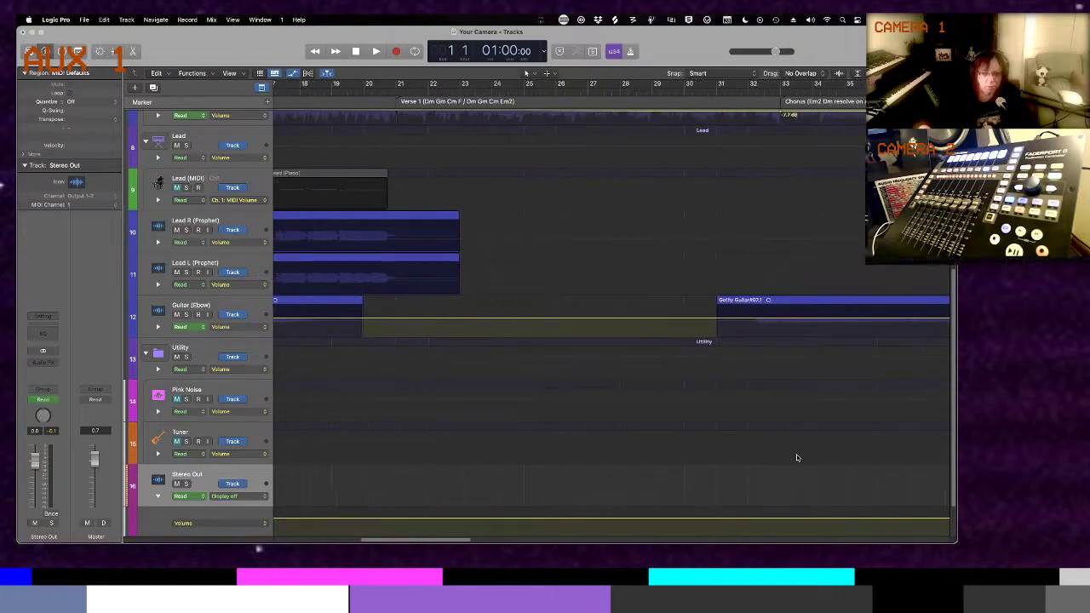
pyautogui.rightClick(765, 523)
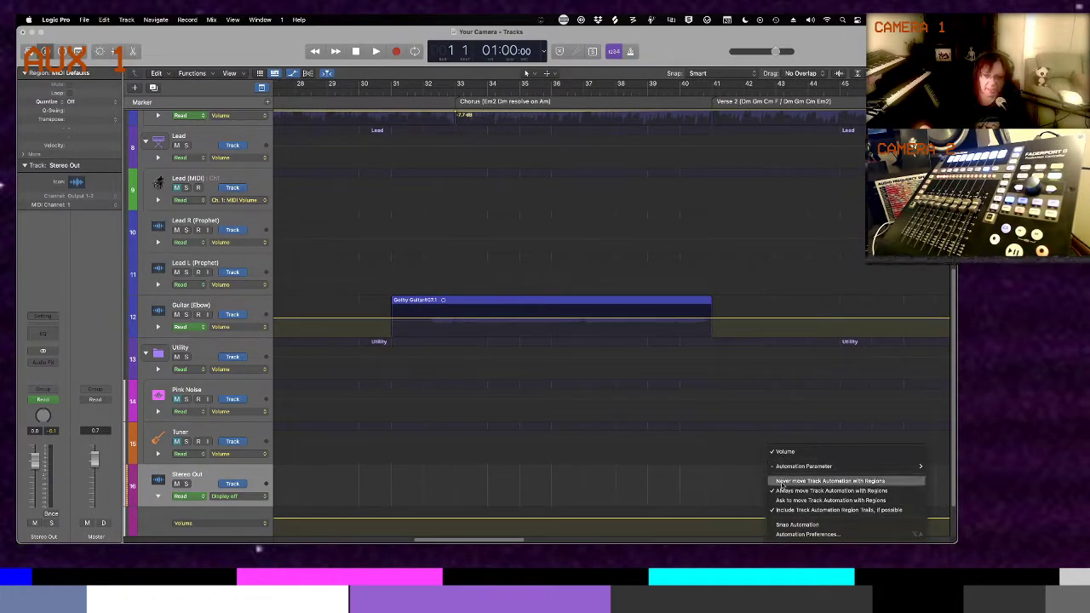
pyautogui.click(737, 526)
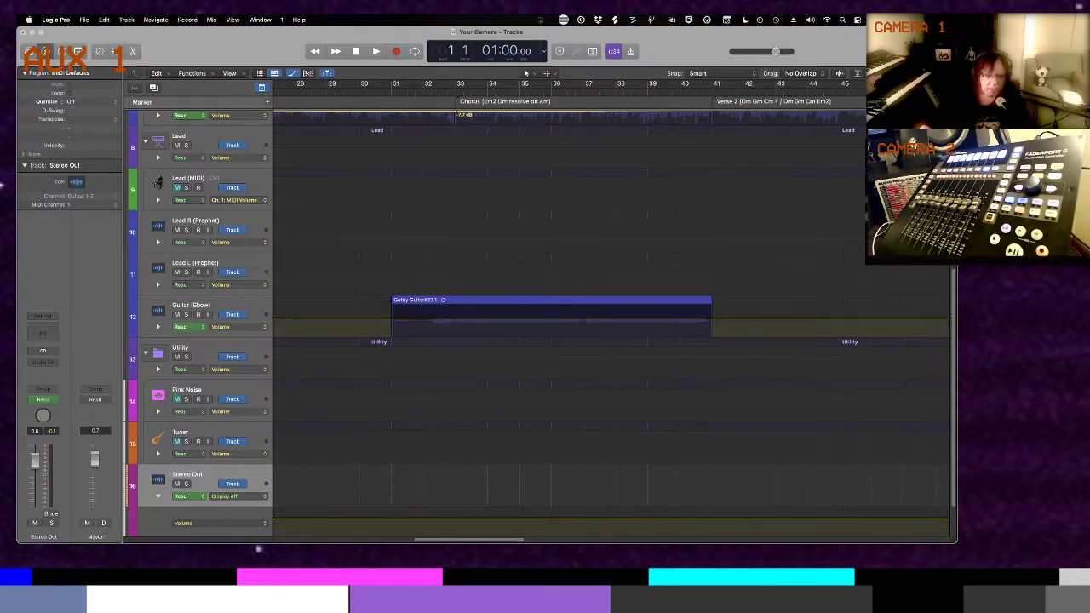
pyautogui.rightClick(220, 514)
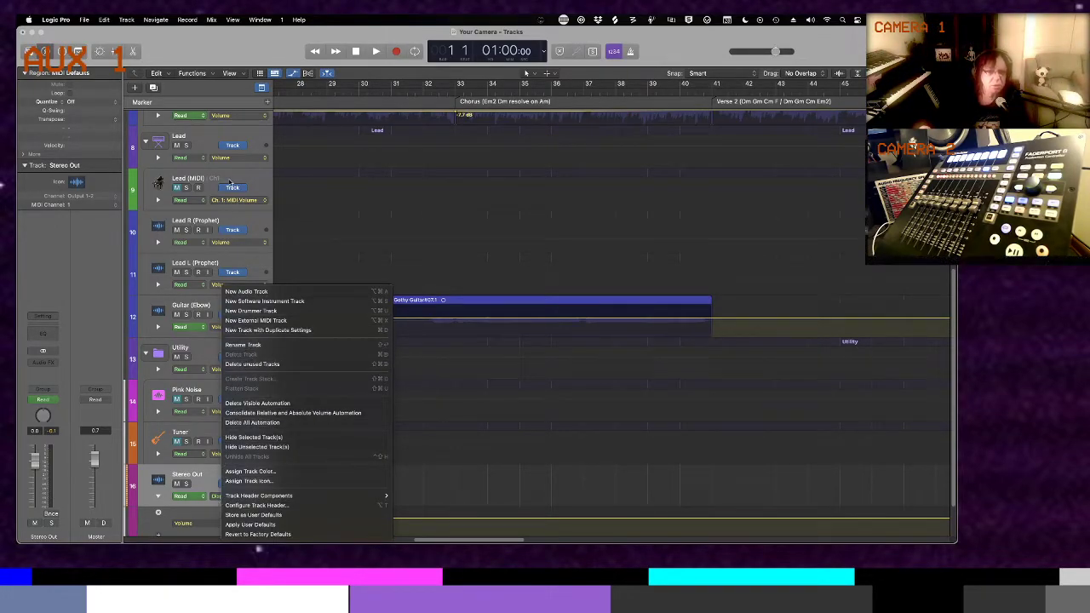
pyautogui.click(214, 17)
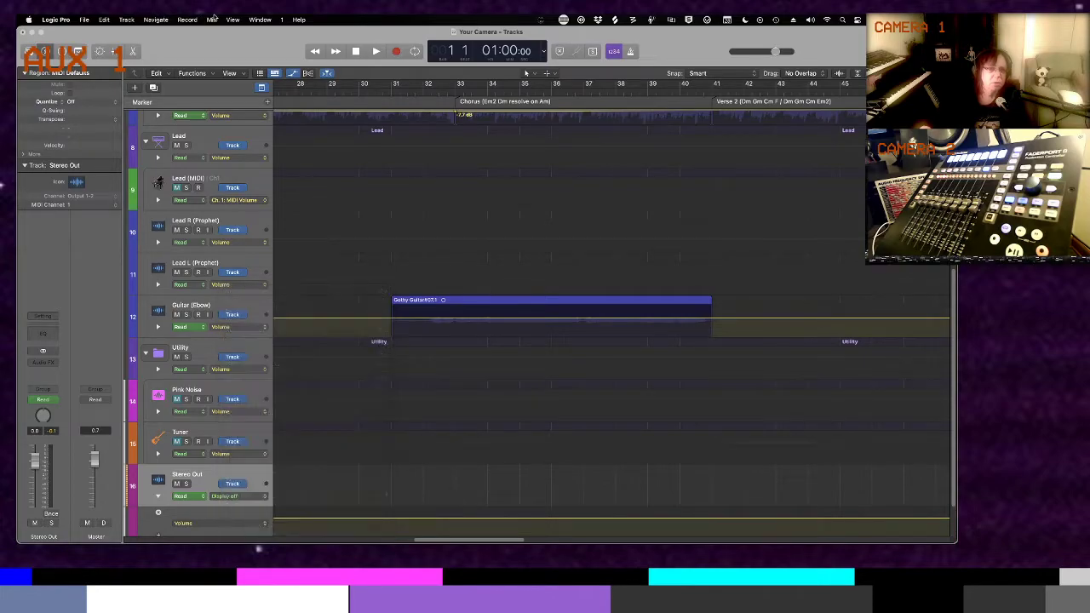
pyautogui.click(128, 20)
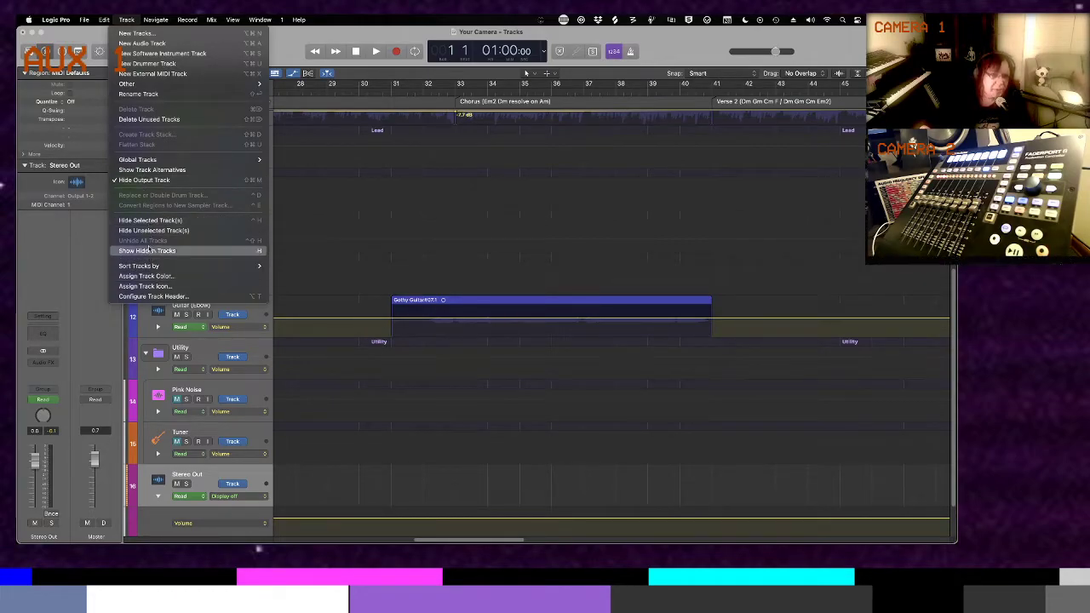
pyautogui.moveTo(143, 164)
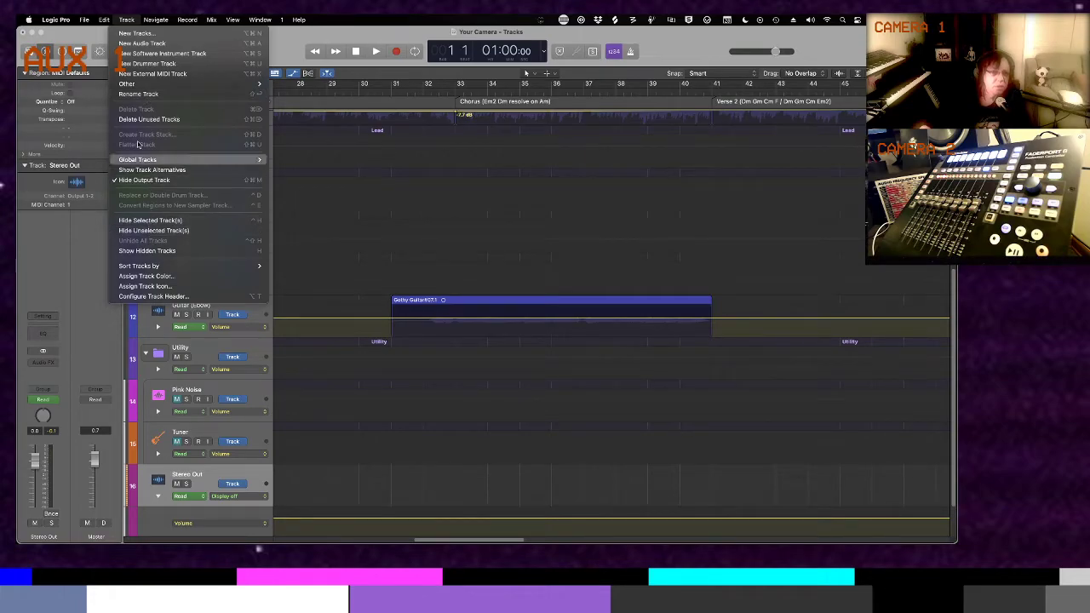
pyautogui.moveTo(198, 17)
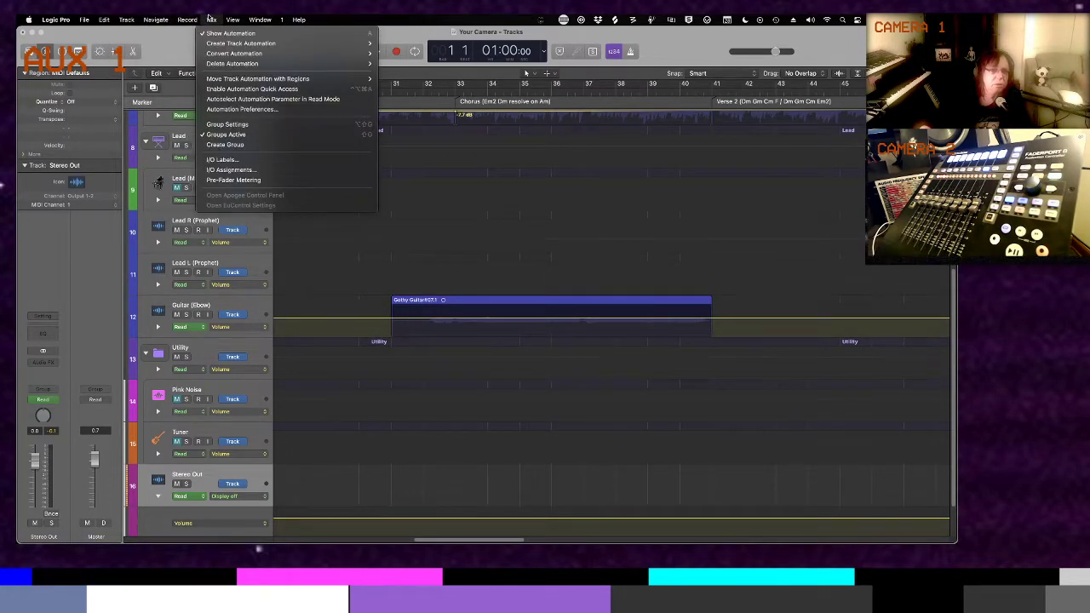
pyautogui.moveTo(214, 65)
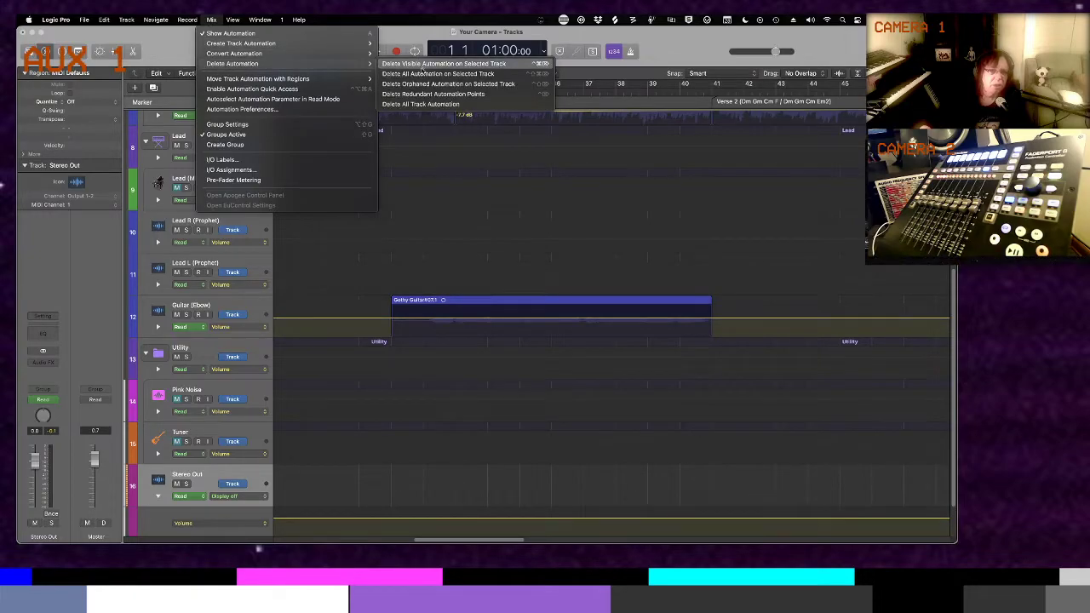
pyautogui.click(426, 74)
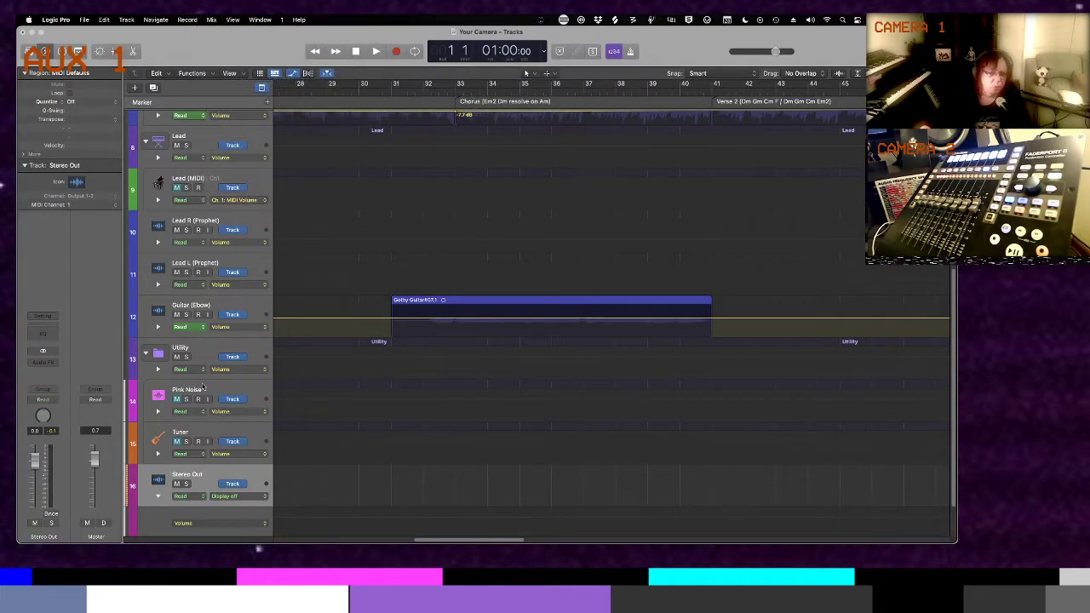
# Collapse the Stereo Out track's automation lanes
pyautogui.rightClick(216, 475)
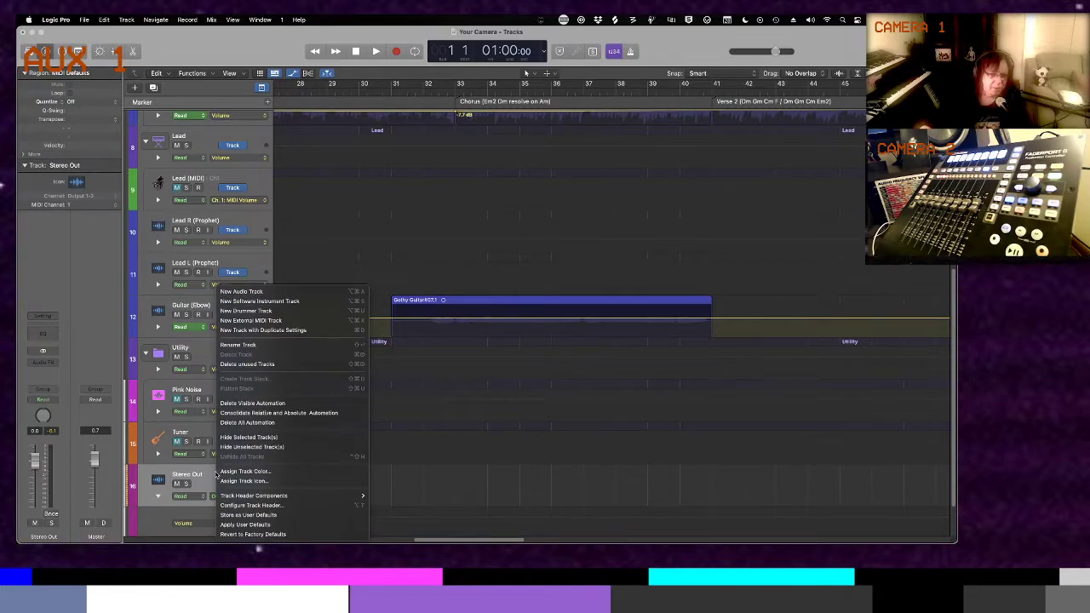
pyautogui.click(193, 475)
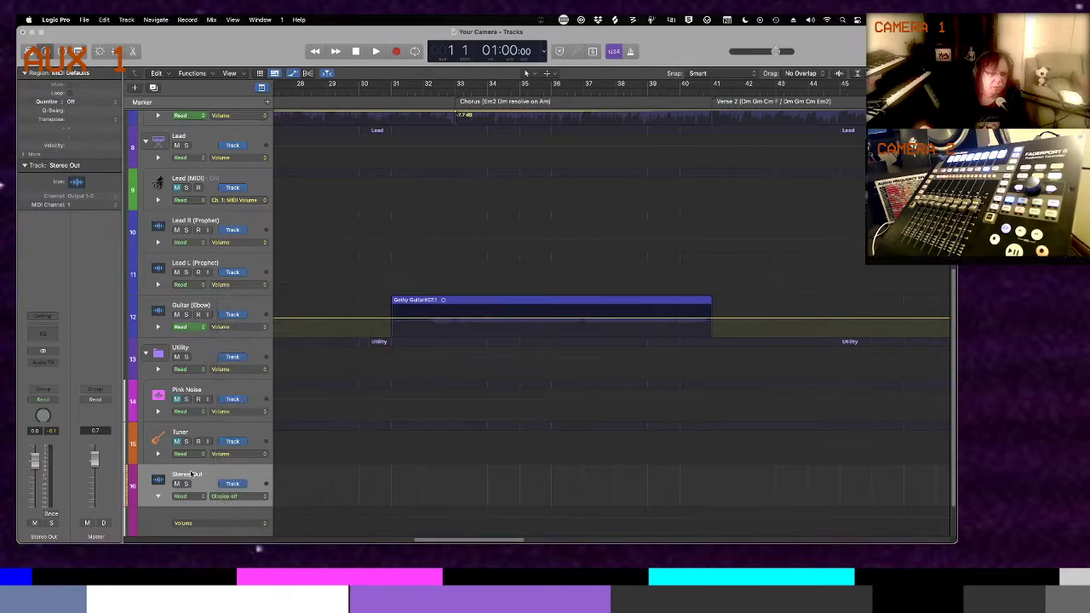
pyautogui.click(157, 497)
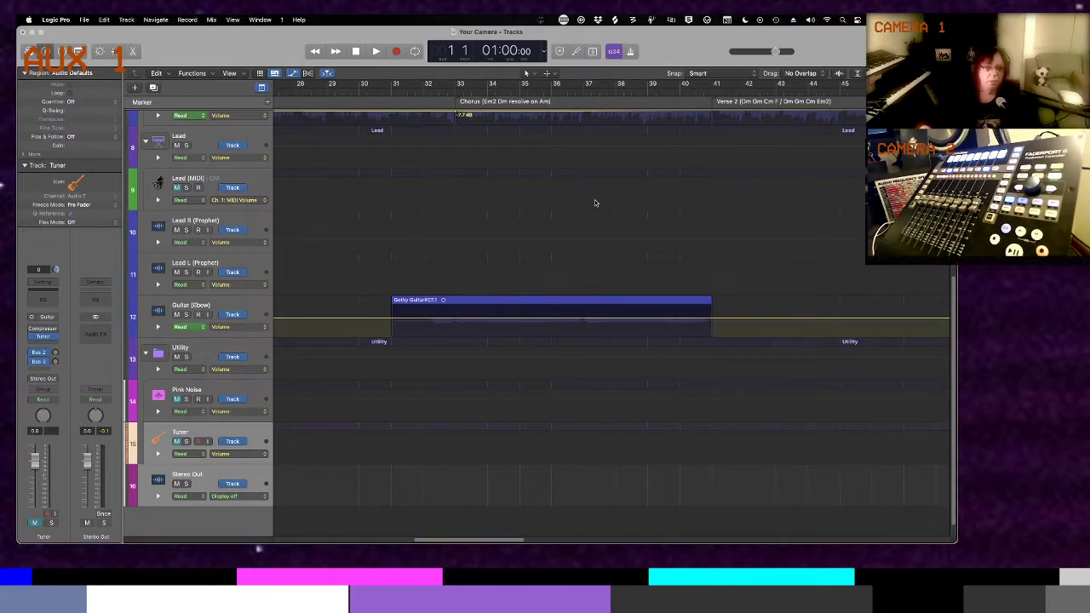
# Expand the Drums (Scratch) track's automation lanes around the final chorus and coda
pyautogui.scroll(8, 595, 203)
pyautogui.scroll(-1, 595, 202)
pyautogui.hscroll(5, 858, 203)
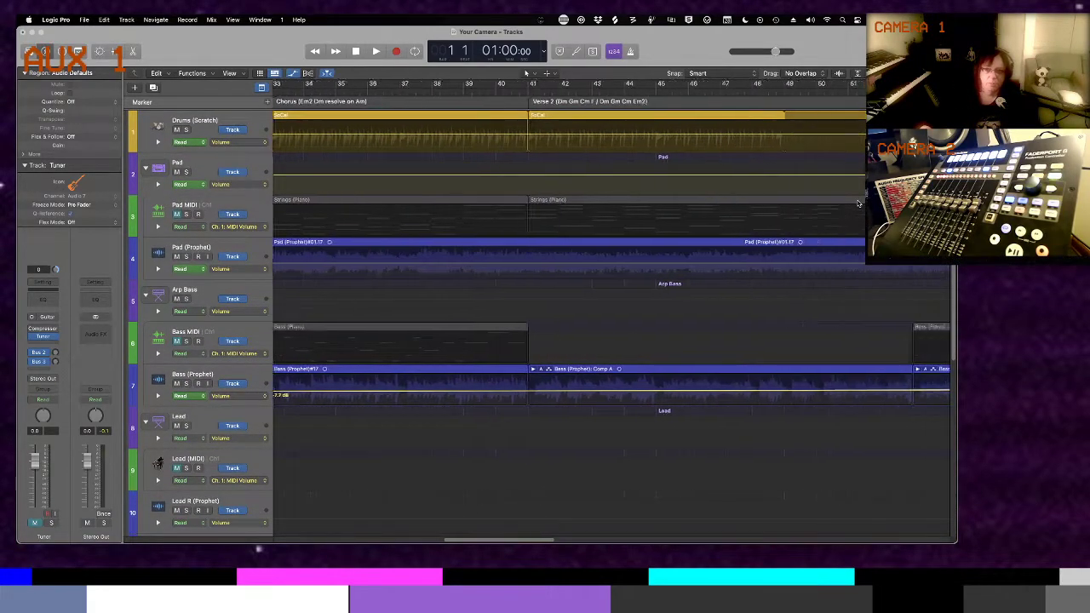
pyautogui.hscroll(8, 859, 203)
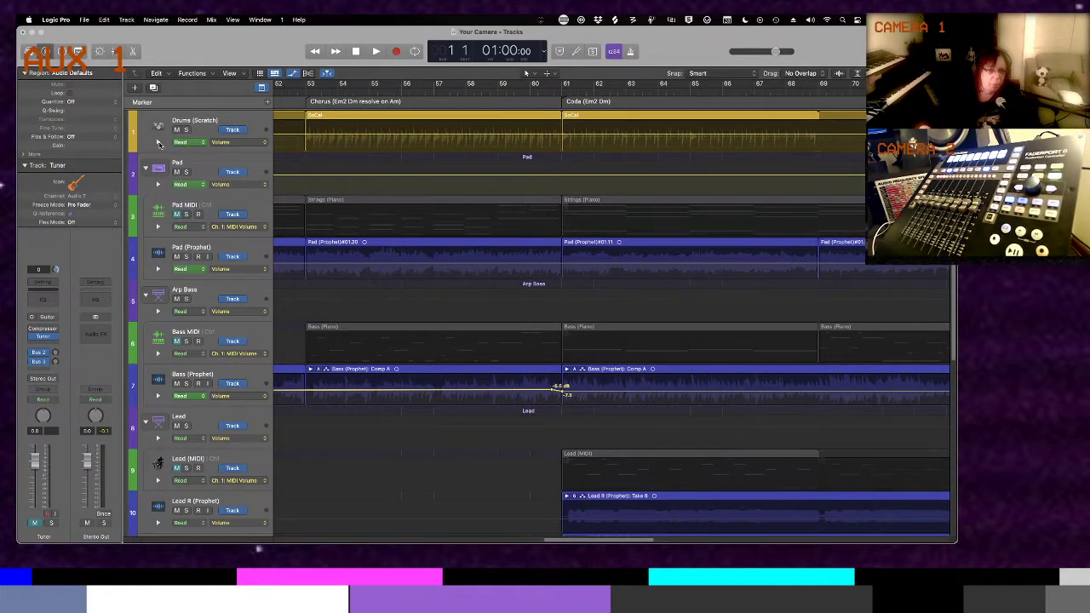
pyautogui.click(158, 142)
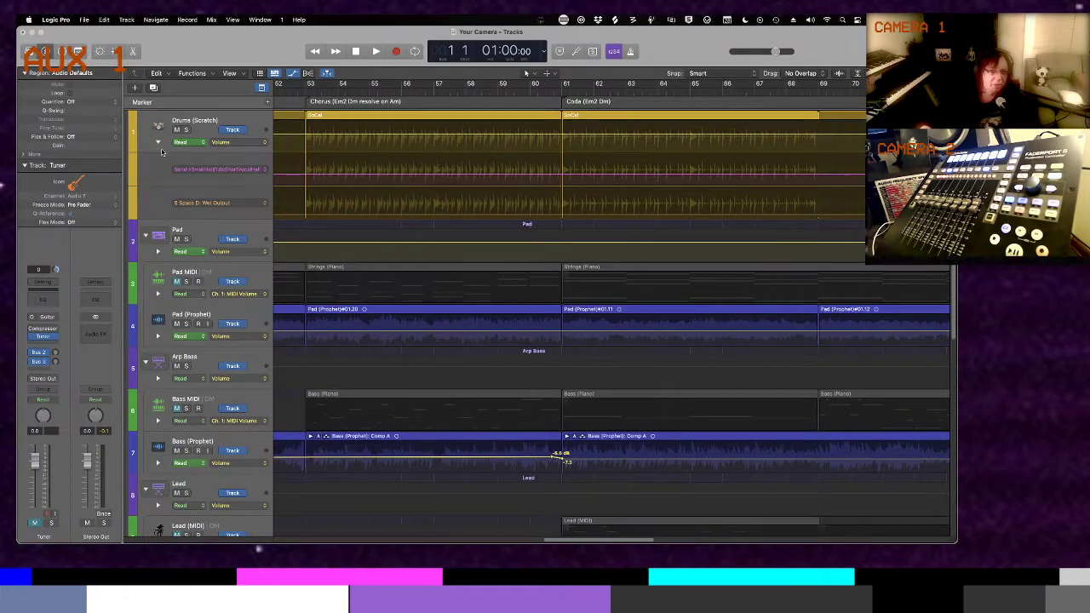
pyautogui.moveTo(213, 172)
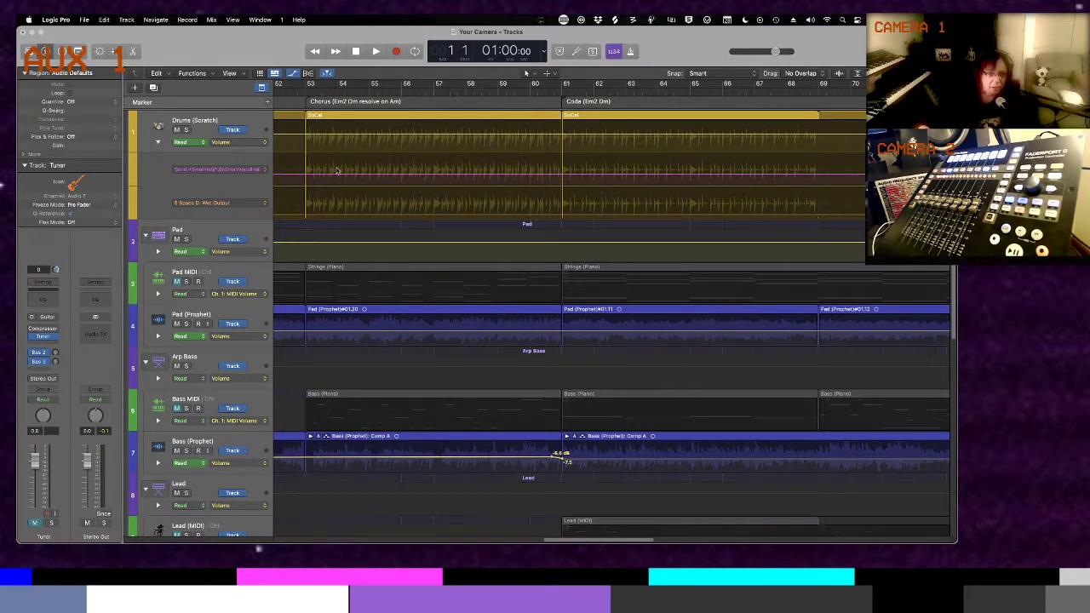
# Add three points around bar 69 on the Drums (Scratch) reverb send automation and raise the middle one to +3.6 dB
pyautogui.hscroll(10, 641, 202)
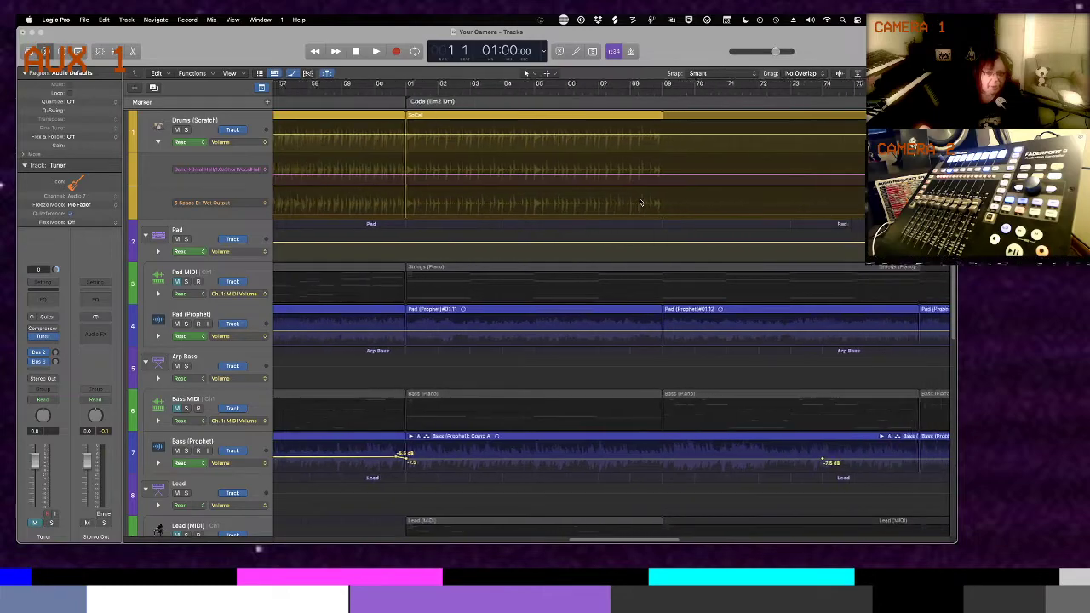
pyautogui.hscroll(1, 641, 202)
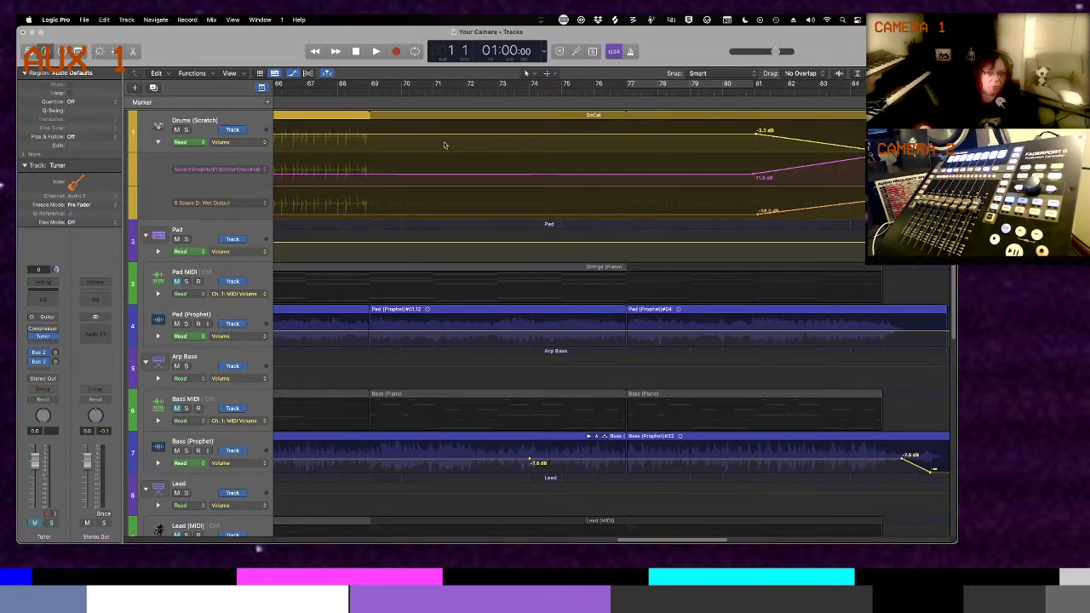
pyautogui.click(368, 177)
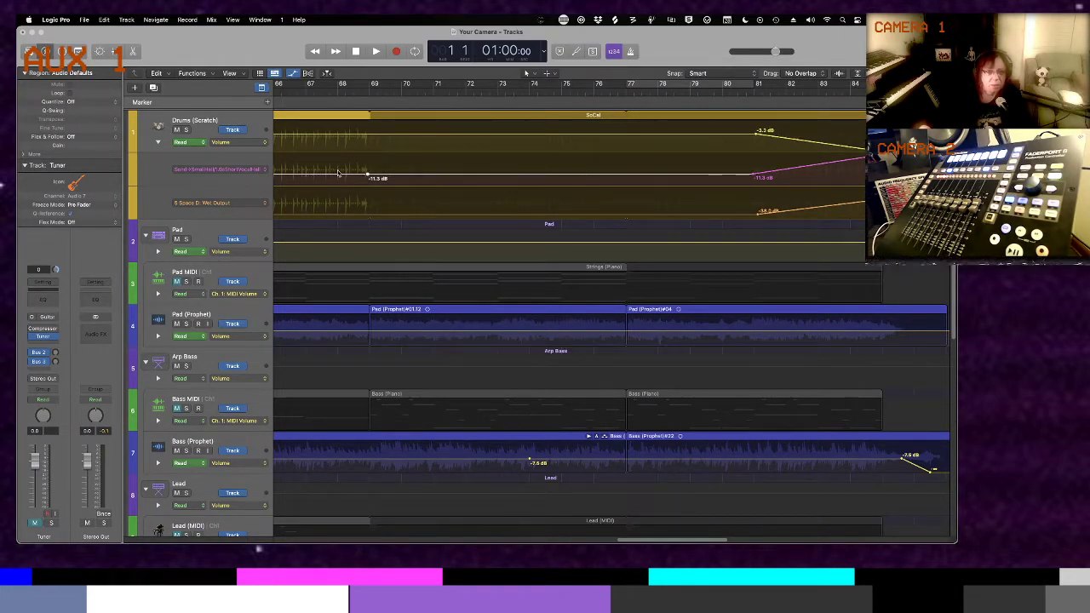
pyautogui.click(305, 175)
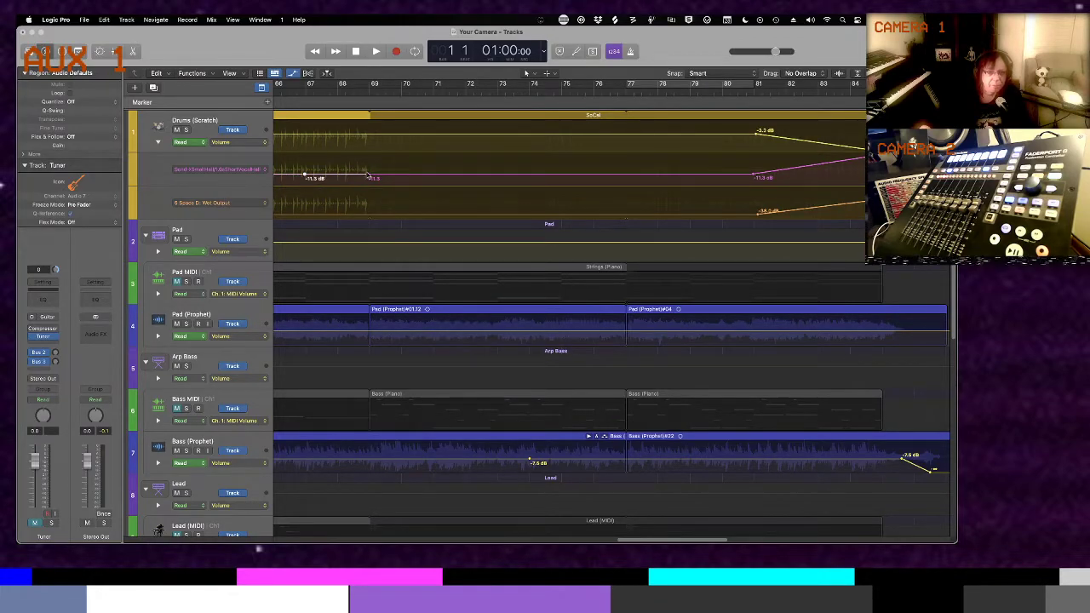
pyautogui.click(434, 177)
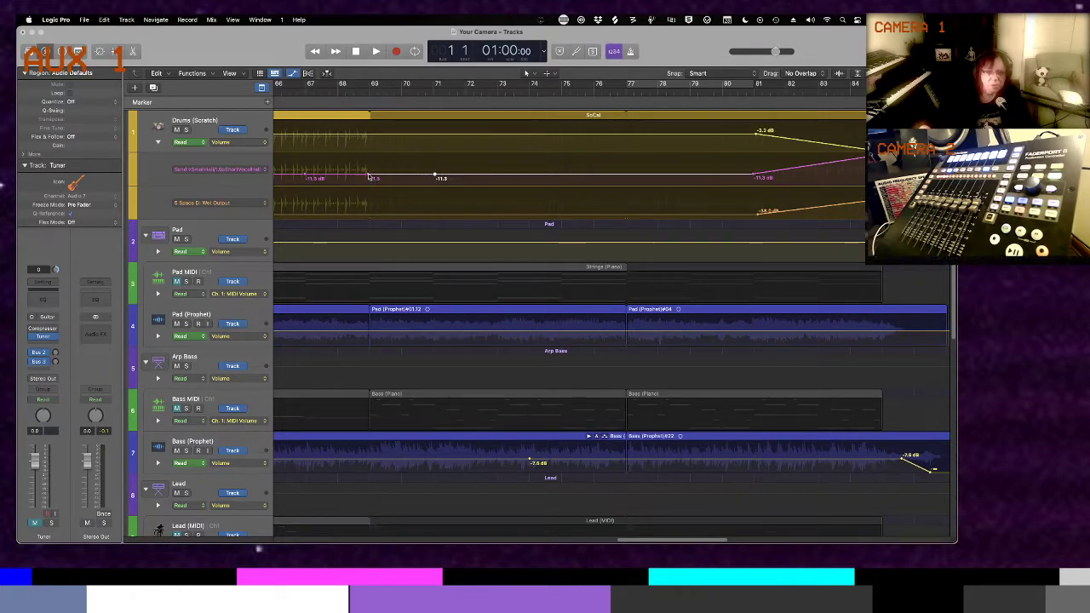
pyautogui.moveTo(368, 176); pyautogui.dragTo(368, 158)
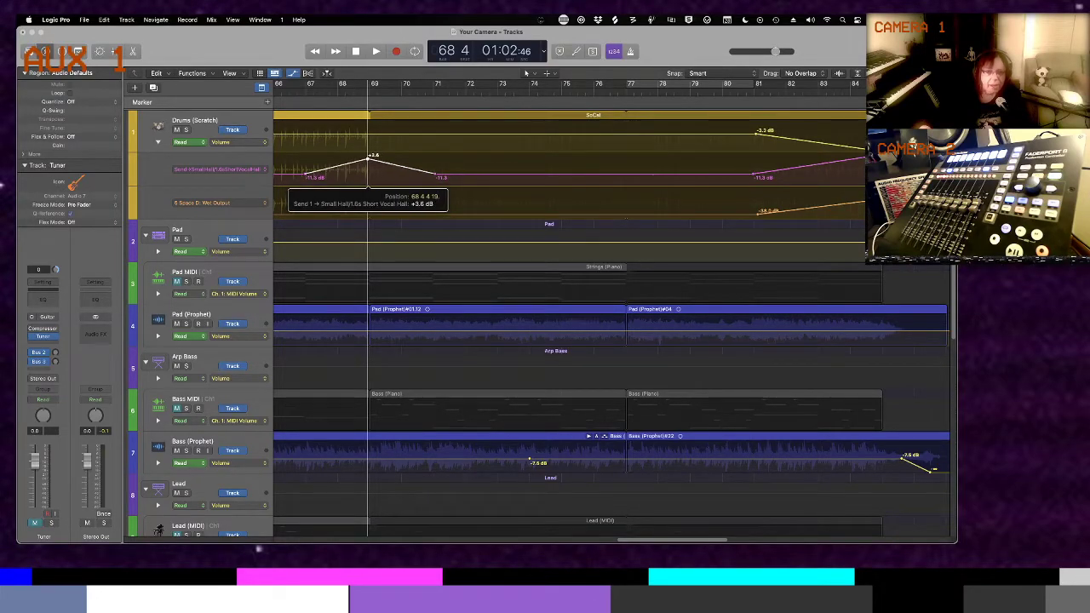
# Play back the coda from bar 61 past the drums' exit to audition the reverb send swell
pyautogui.press('Return')
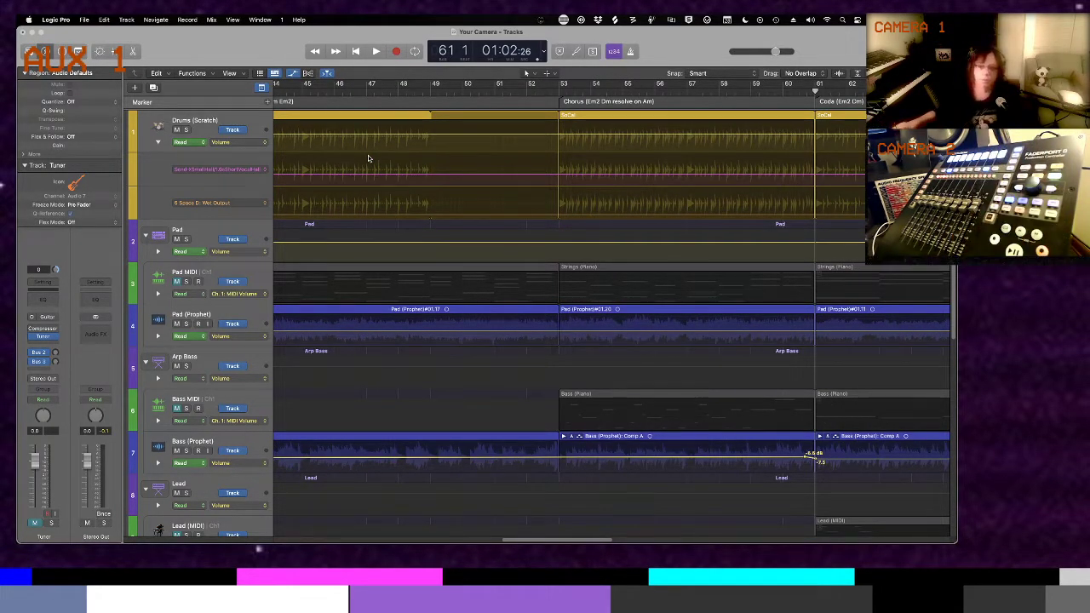
pyautogui.hscroll(10, 554, 263)
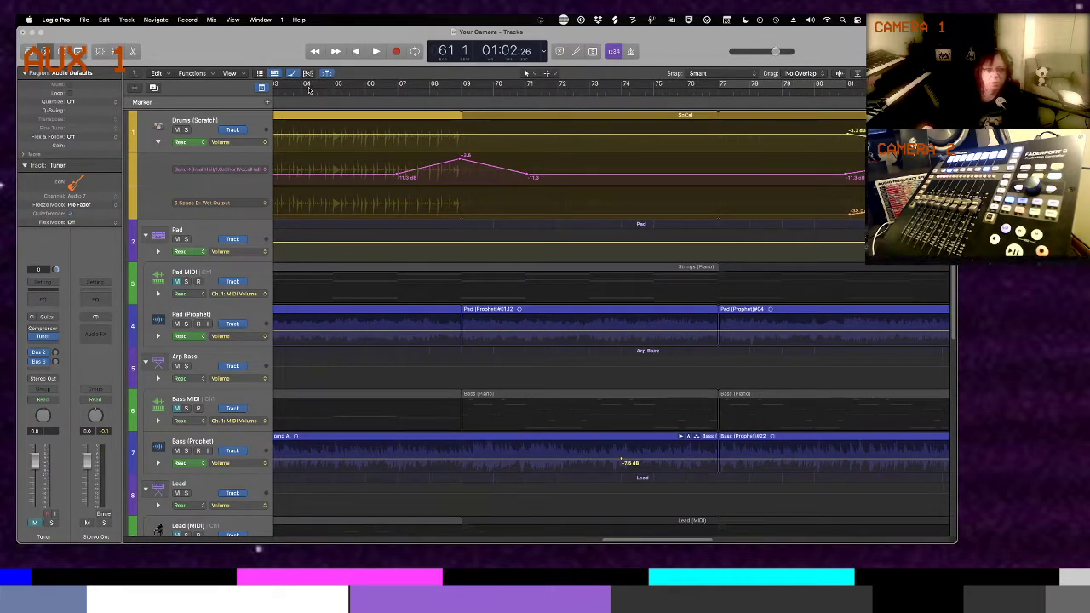
pyautogui.press('space')
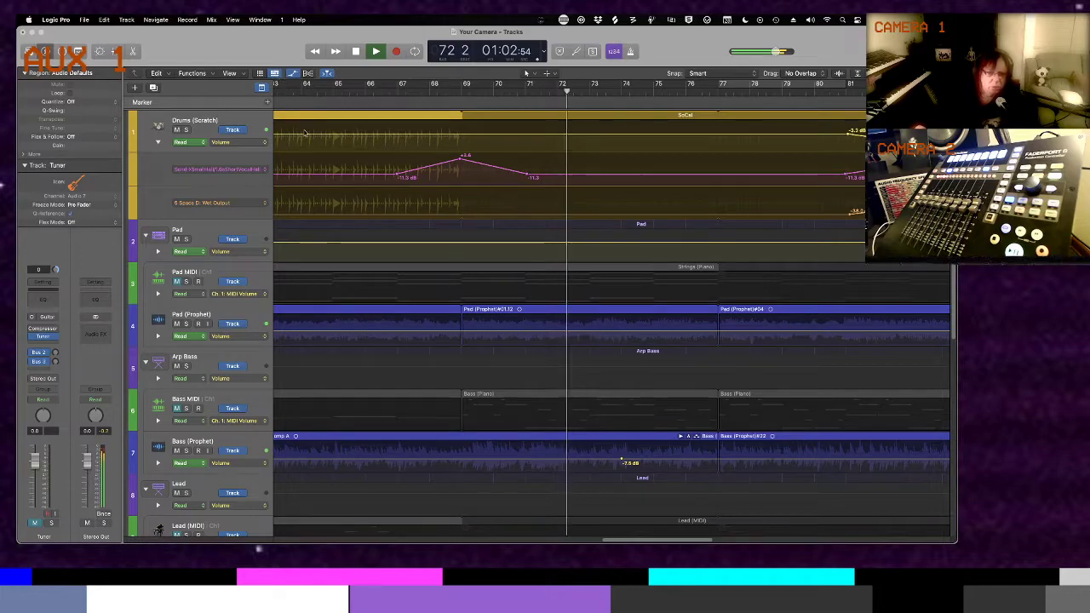
pyautogui.press('space')
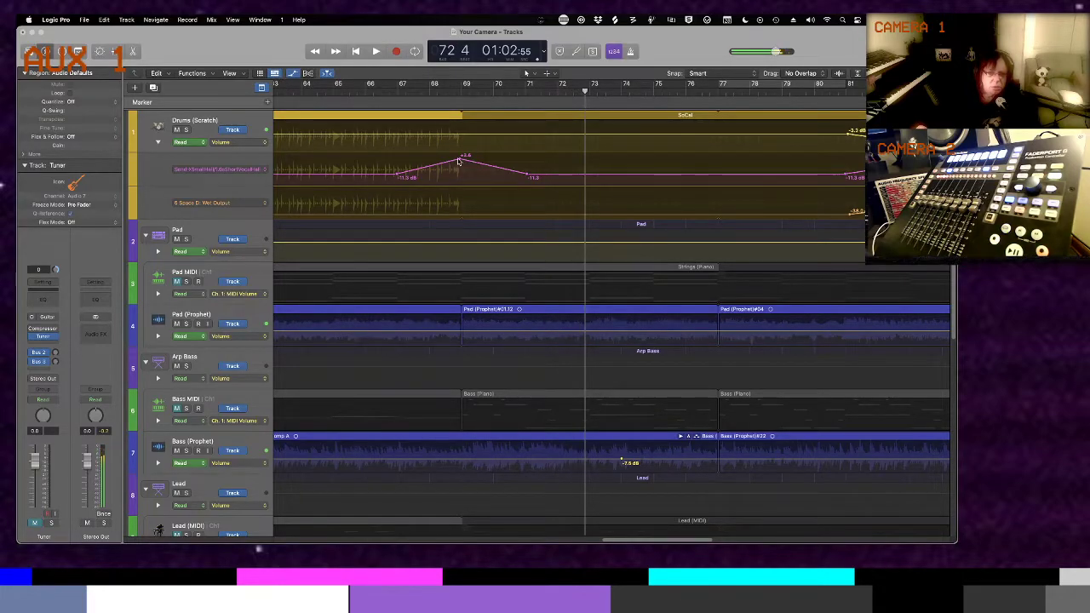
# Raise the bar 69 peak of the Drums (Scratch) reverb send further and replay the passage
pyautogui.moveTo(461, 160); pyautogui.dragTo(461, 156)
pyautogui.press(',')
pyautogui.press(',')
pyautogui.press(',')
pyautogui.press(',')
pyautogui.press(',')
pyautogui.press(',')
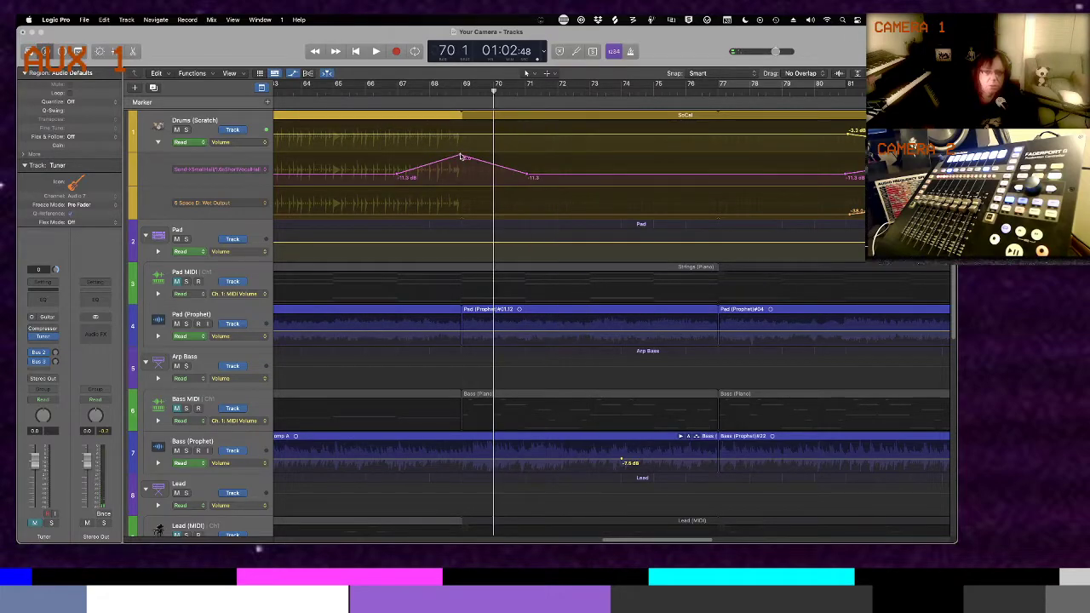
pyautogui.press('space')
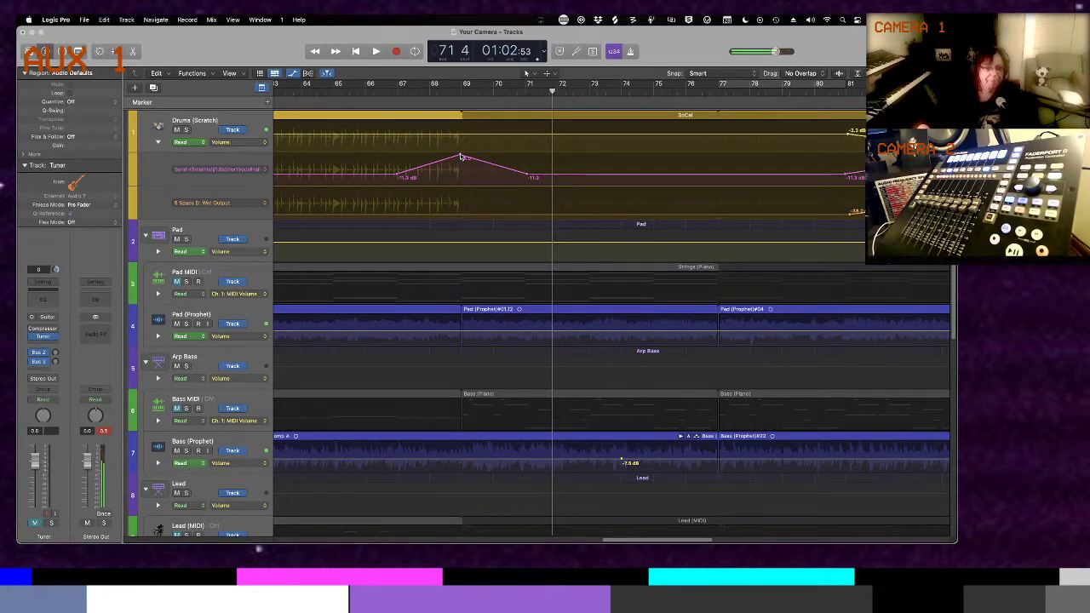
pyautogui.press('1')
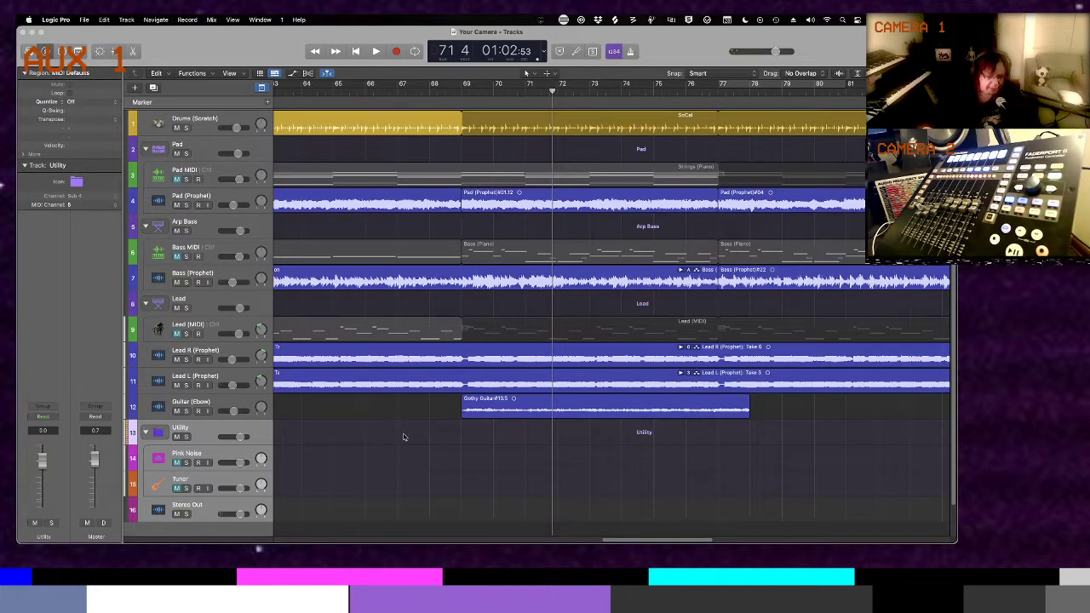
pyautogui.press('F11')
pyautogui.press('F11')
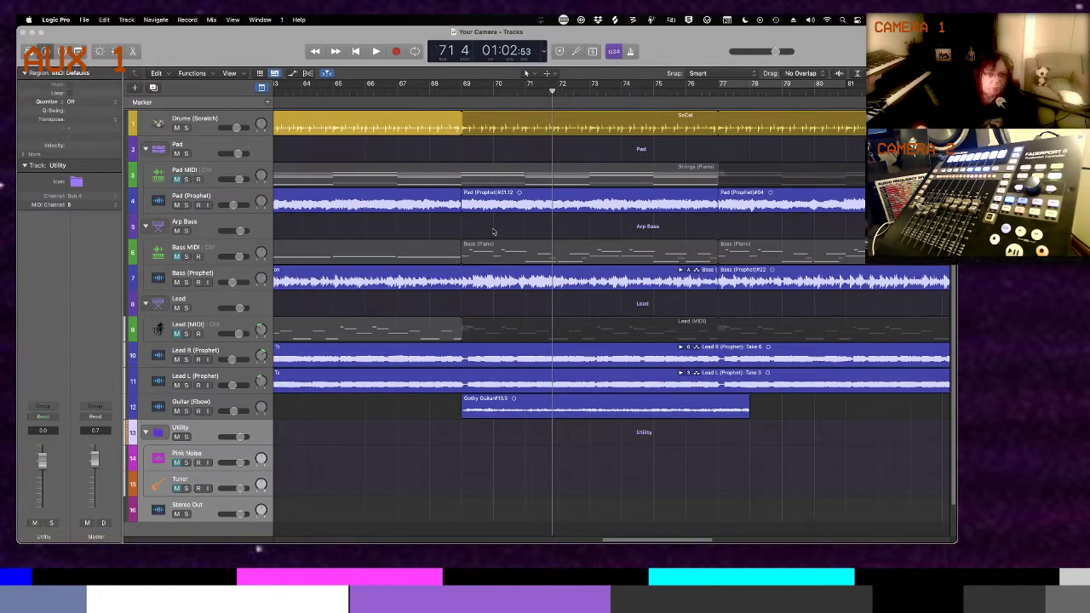
# Show track automation again and expand the Drums (Scratch) automation lanes around the coda
pyautogui.press('a')
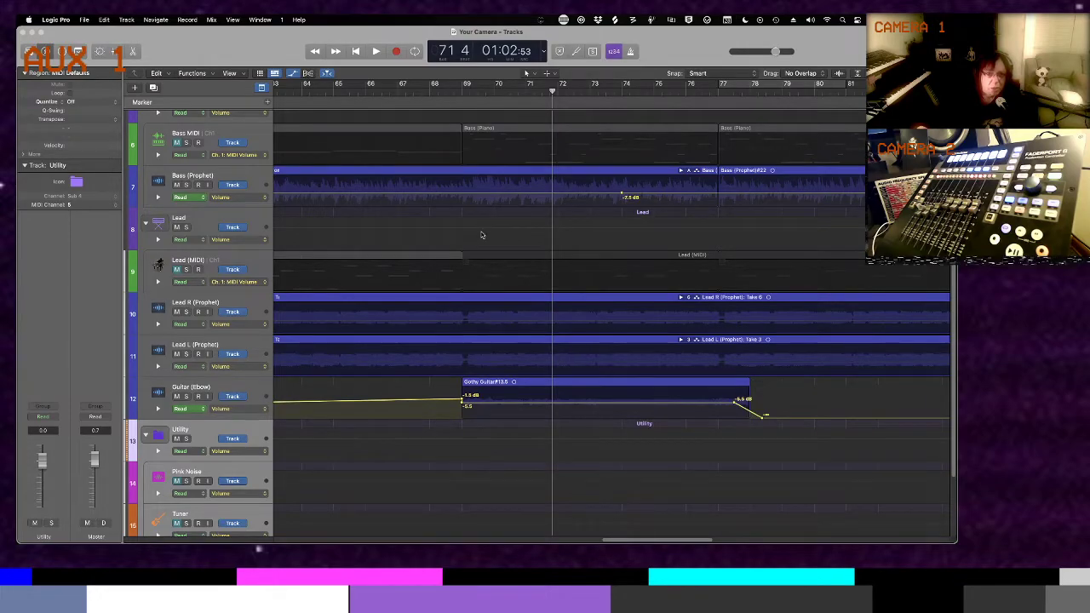
pyautogui.scroll(5, 481, 235)
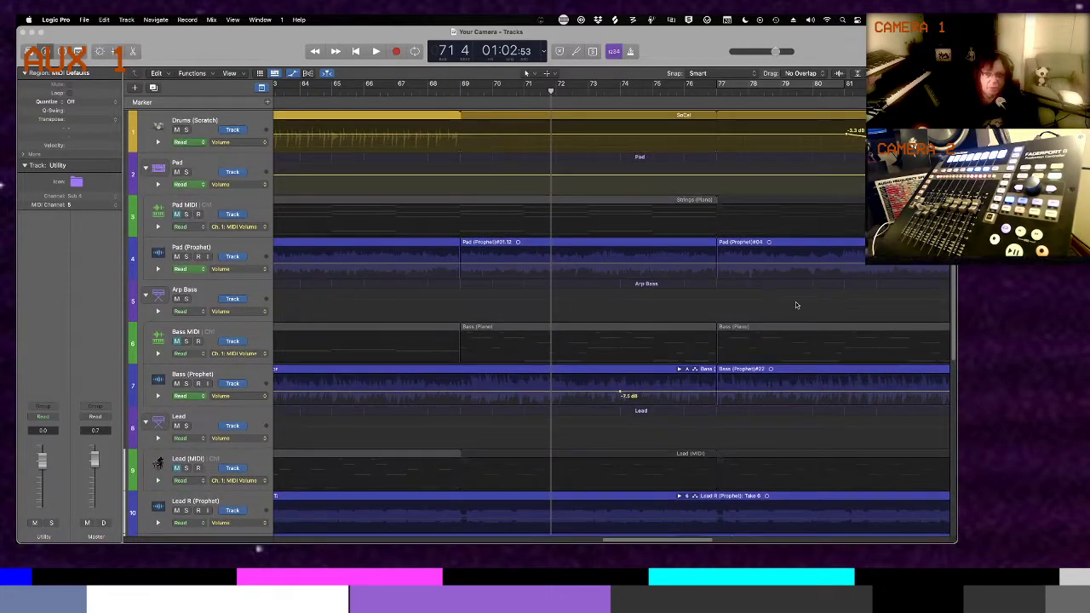
pyautogui.hscroll(5, 801, 306)
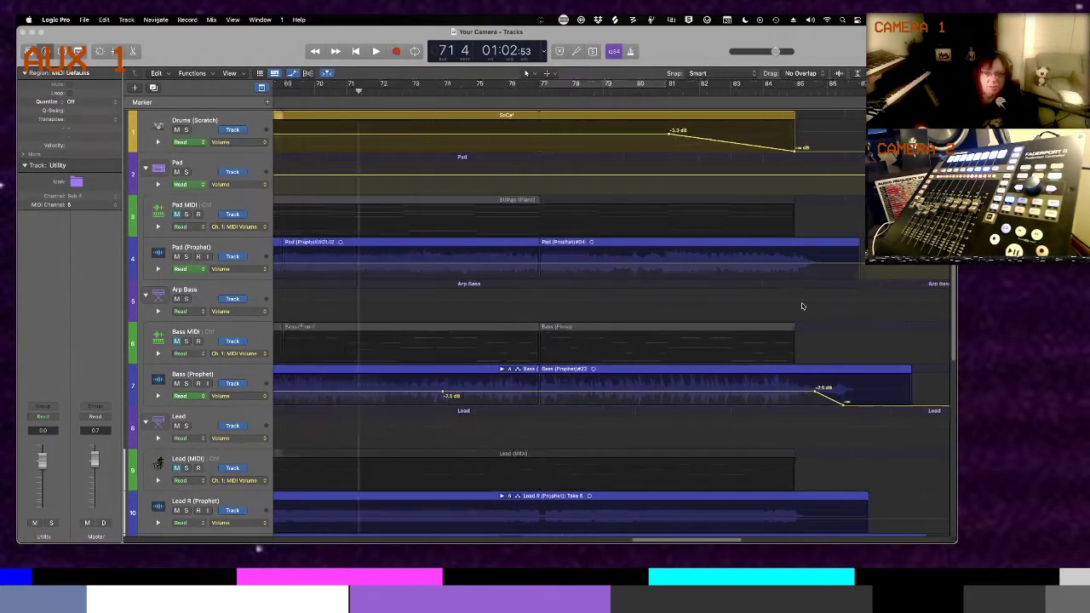
pyautogui.hscroll(-10, 802, 305)
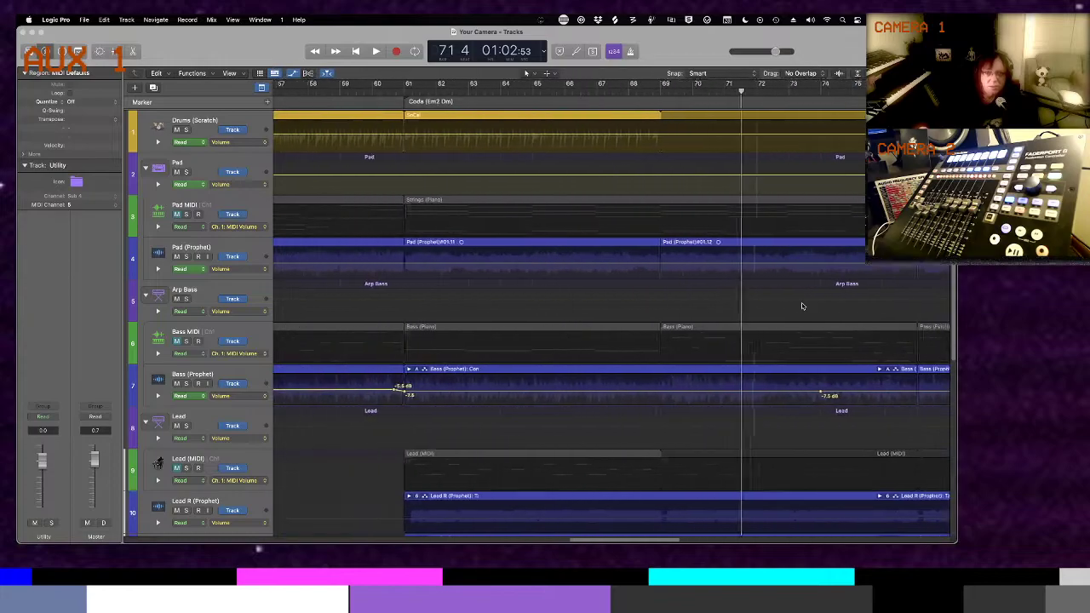
pyautogui.click(158, 143)
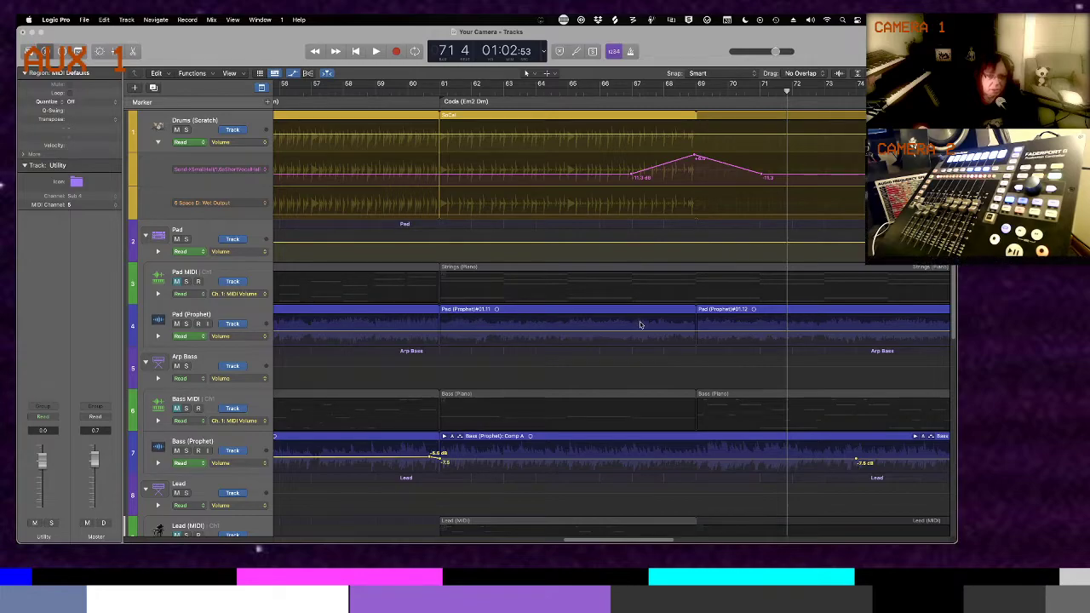
# Add Volume automation points at bars 67 and 69 on Pad (Prophet) and at bars 67, 69 and 71 on Bass (Prophet)
pyautogui.press(',')
pyautogui.press(',')
pyautogui.press(',')
pyautogui.press(',')
pyautogui.press(',')
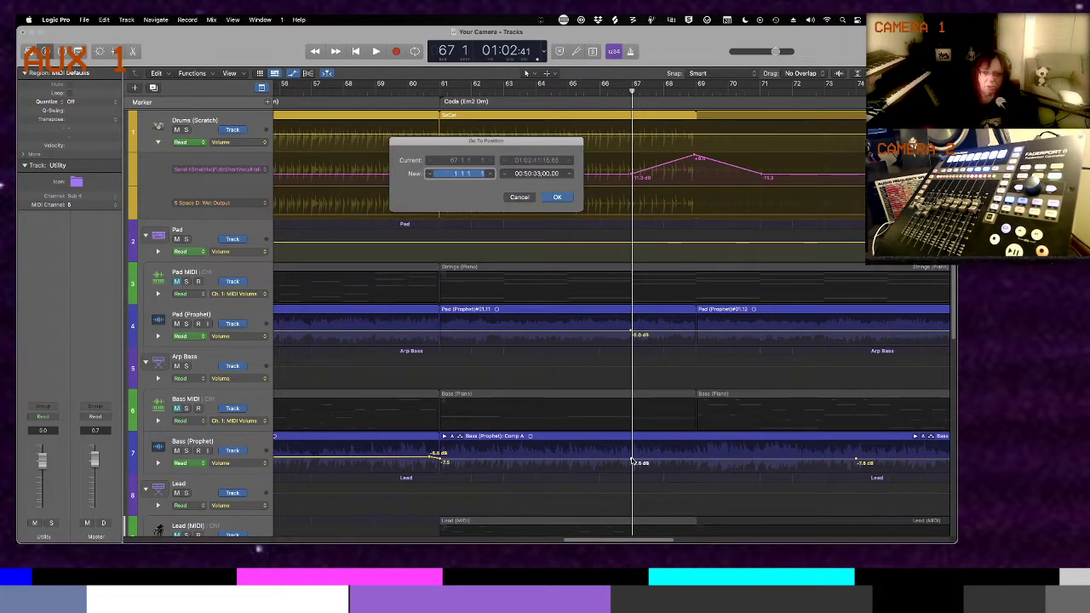
pyautogui.press('.')
pyautogui.press('.')
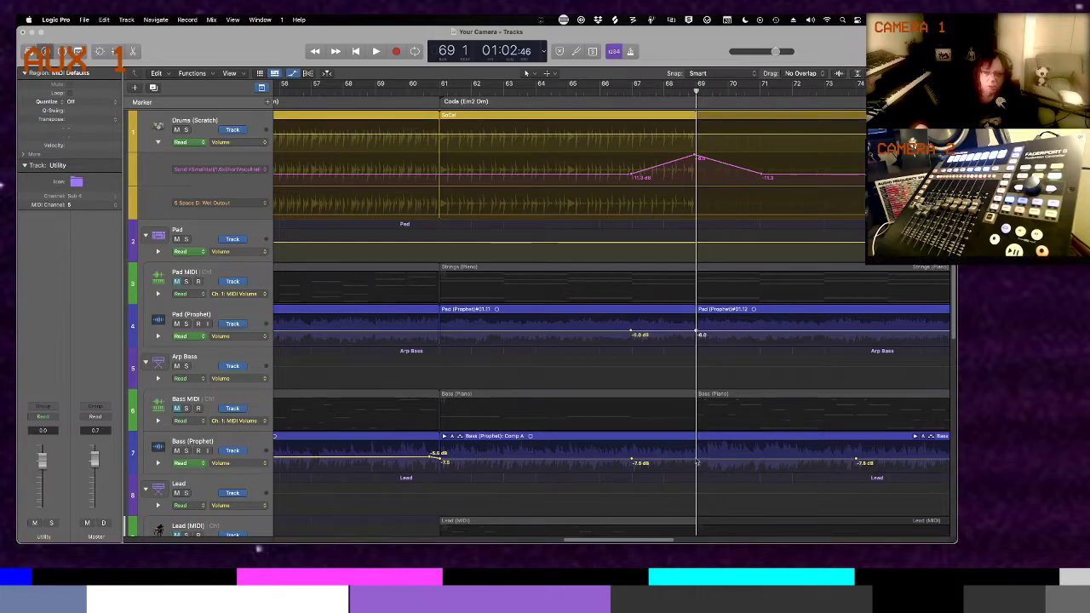
pyautogui.press('.')
pyautogui.press('.')
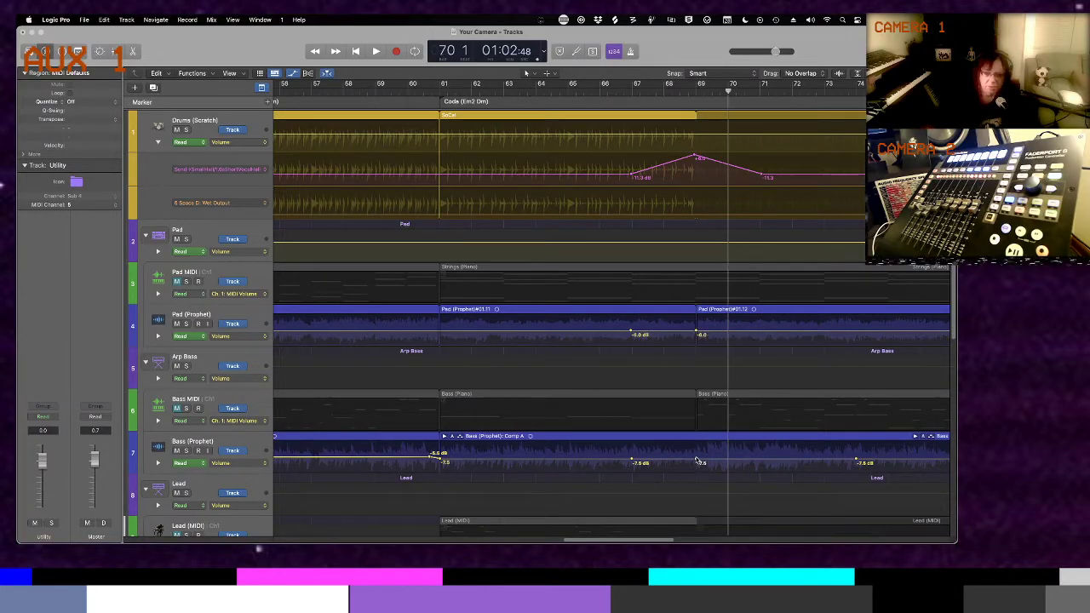
pyautogui.click(762, 463)
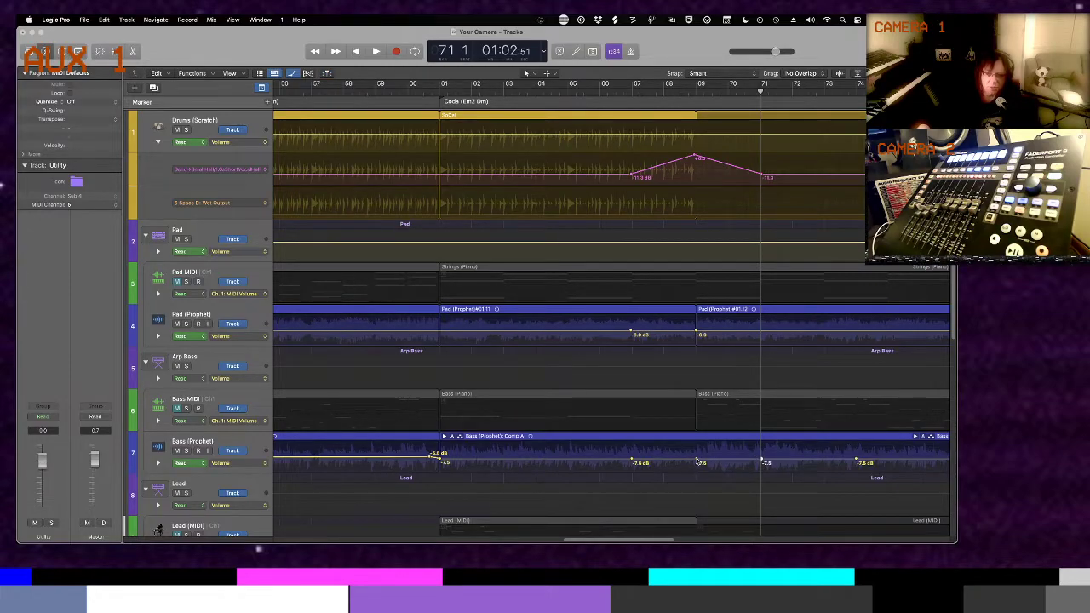
# Lower the bar 69 volume points on Bass (Prophet) and Pad (Prophet) to minus infinity, adding a Pad (Prophet) point at bar 71
pyautogui.moveTo(697, 461); pyautogui.dragTo(699, 483)
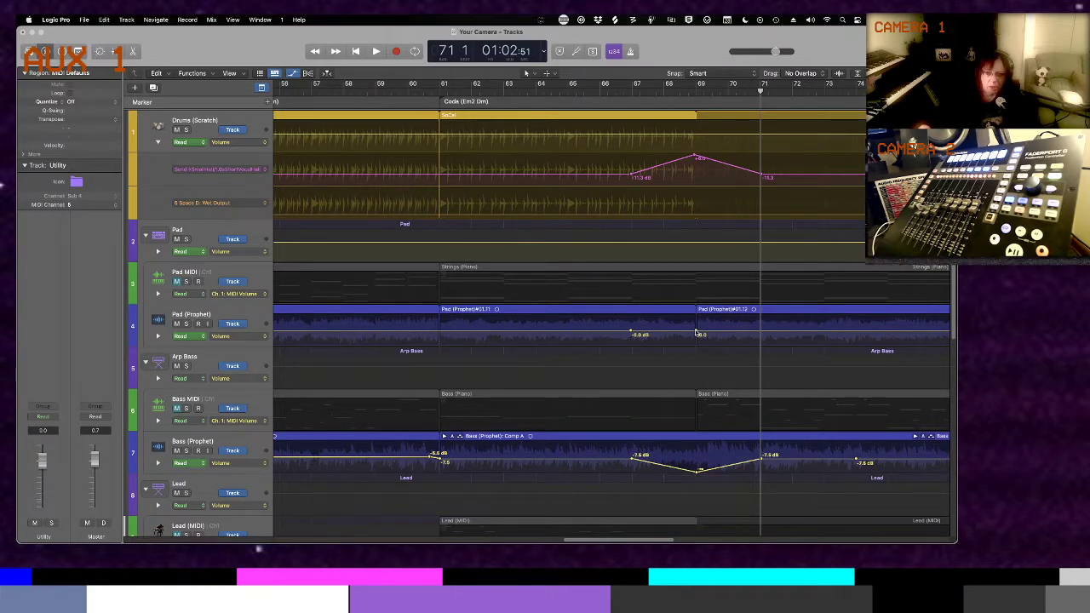
pyautogui.moveTo(696, 333); pyautogui.dragTo(696, 340)
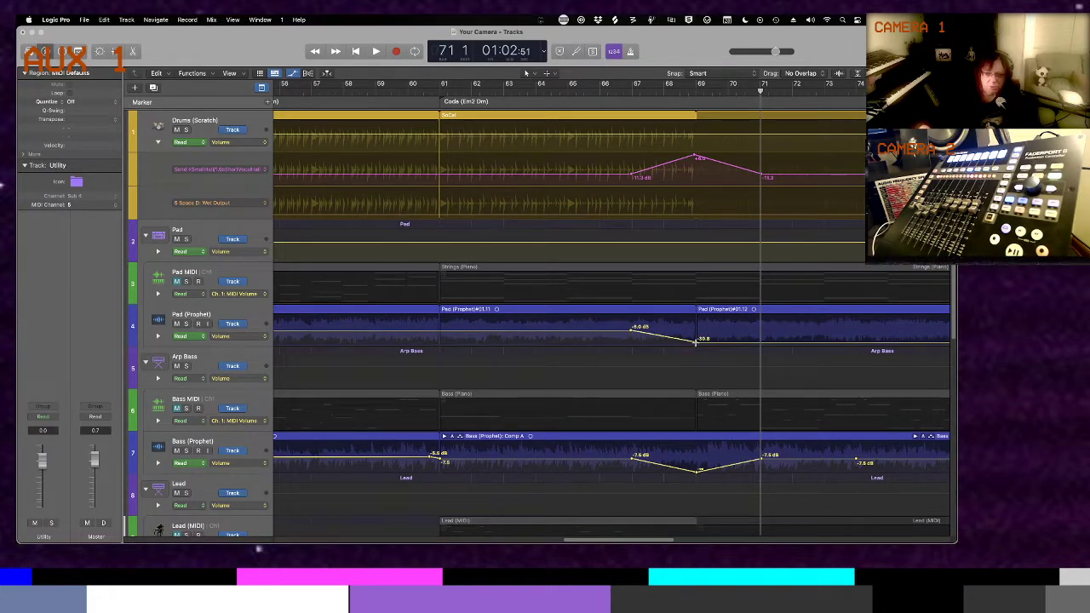
pyautogui.press('super+z')
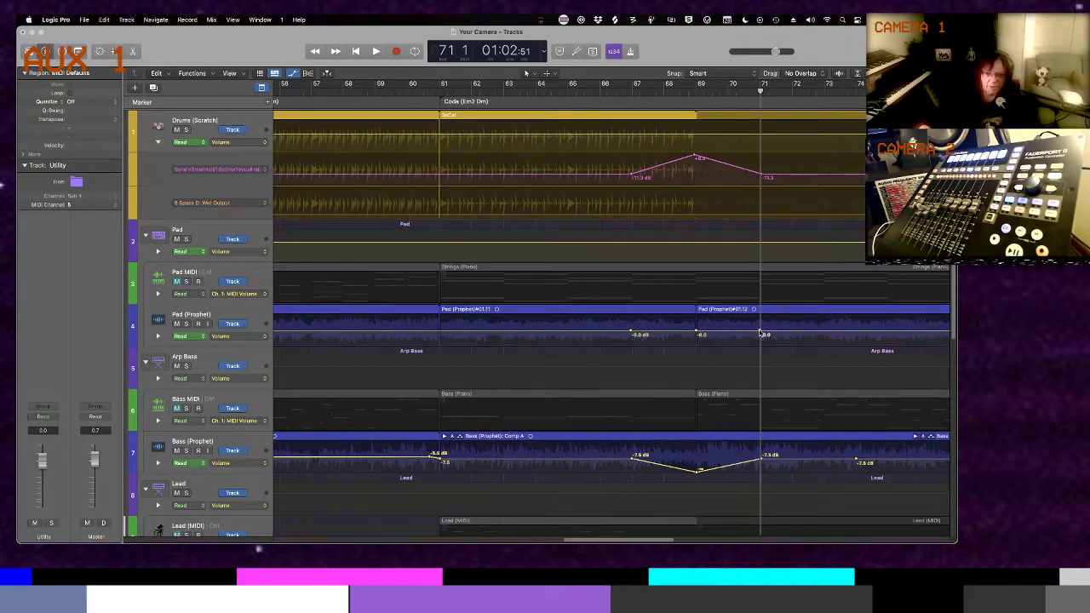
pyautogui.moveTo(697, 333); pyautogui.dragTo(697, 354)
# Play back from bar 67 to audition the pad and bass volume dips around the drums' exit
pyautogui.press(',')
pyautogui.press(',')
pyautogui.press(',')
pyautogui.press(',')
pyautogui.press(',')
pyautogui.press(',')
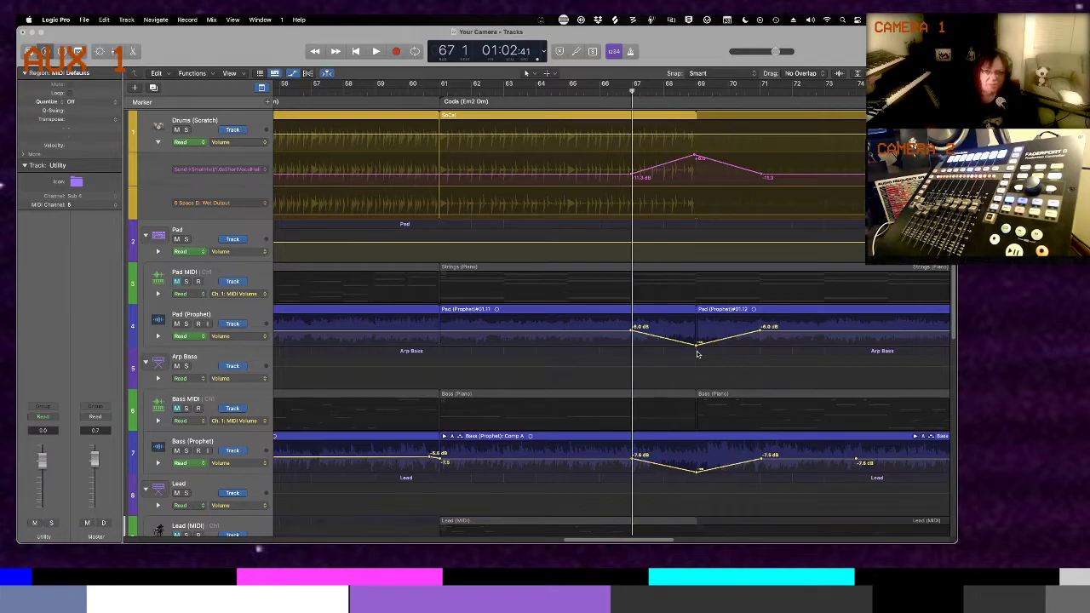
pyautogui.press('space')
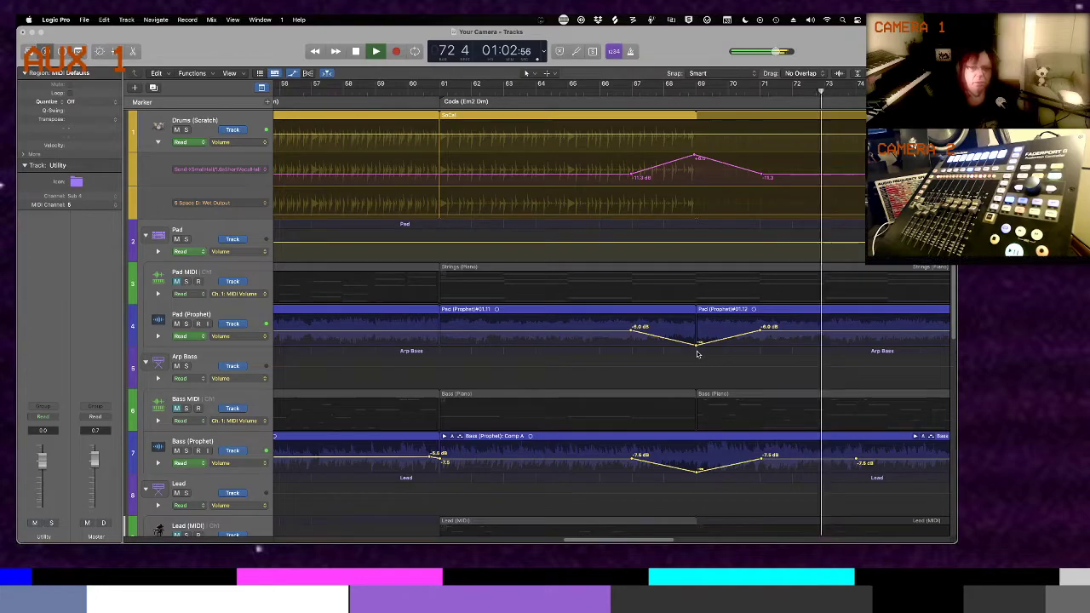
pyautogui.press('space')
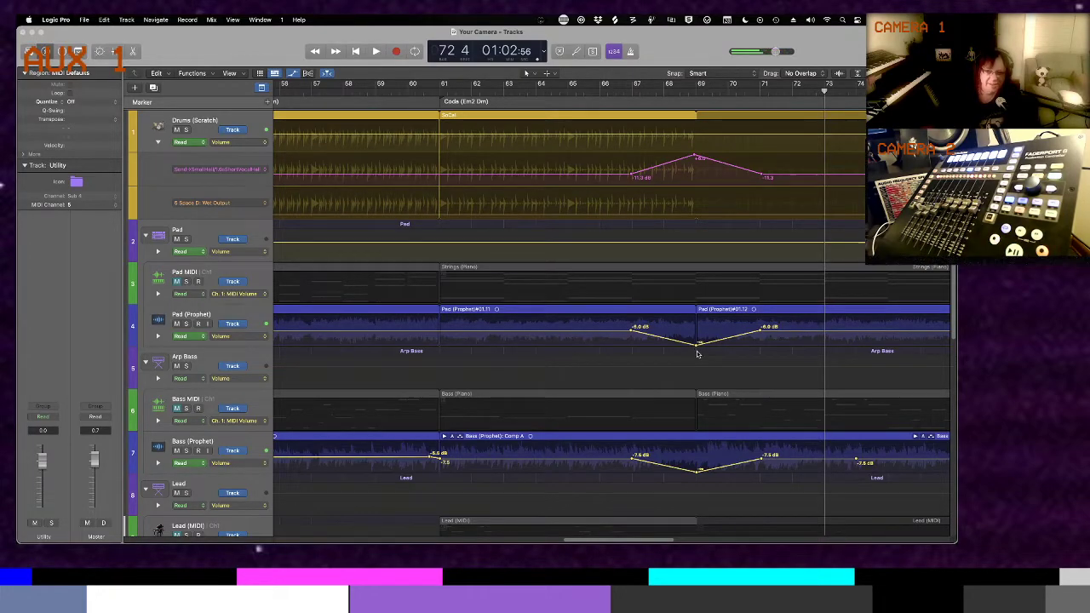
# Hide track automation and duplicate the Drums (Scratch) track with its settings
pyautogui.press('super+Up')
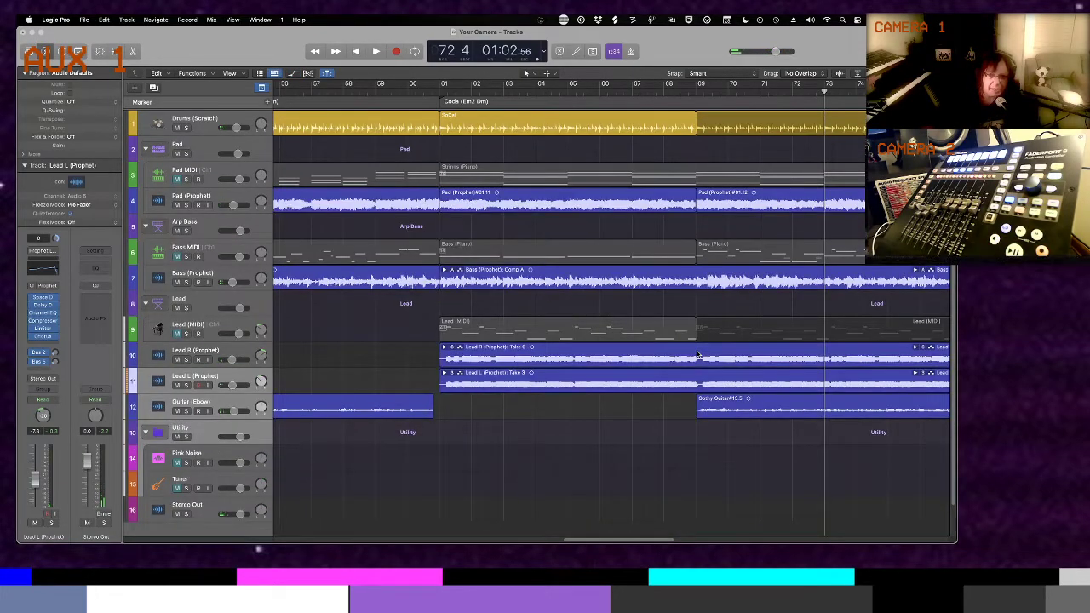
pyautogui.press('Return')
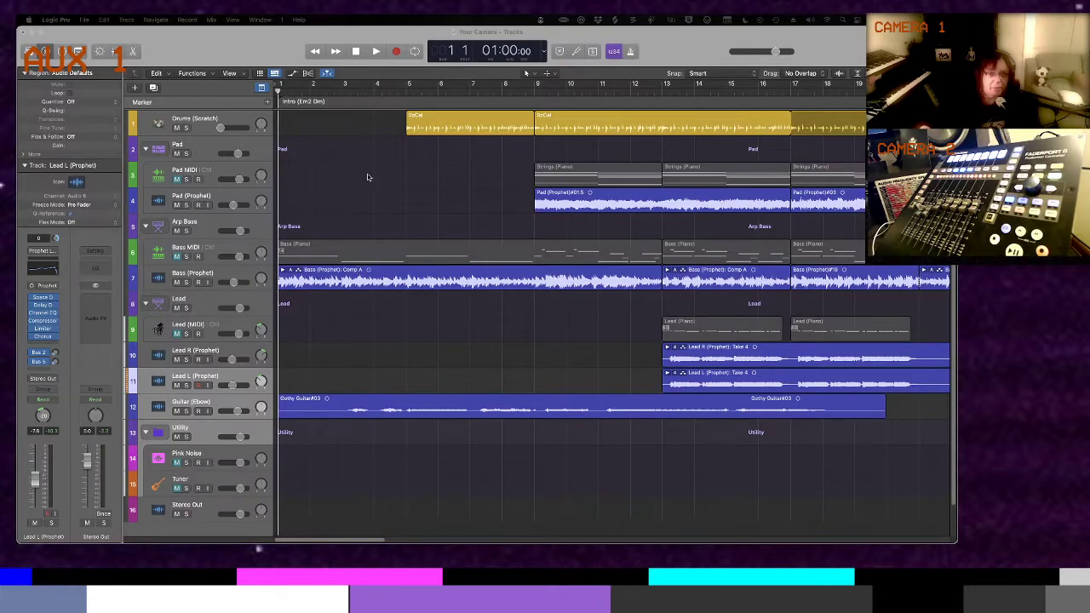
pyautogui.click(236, 121)
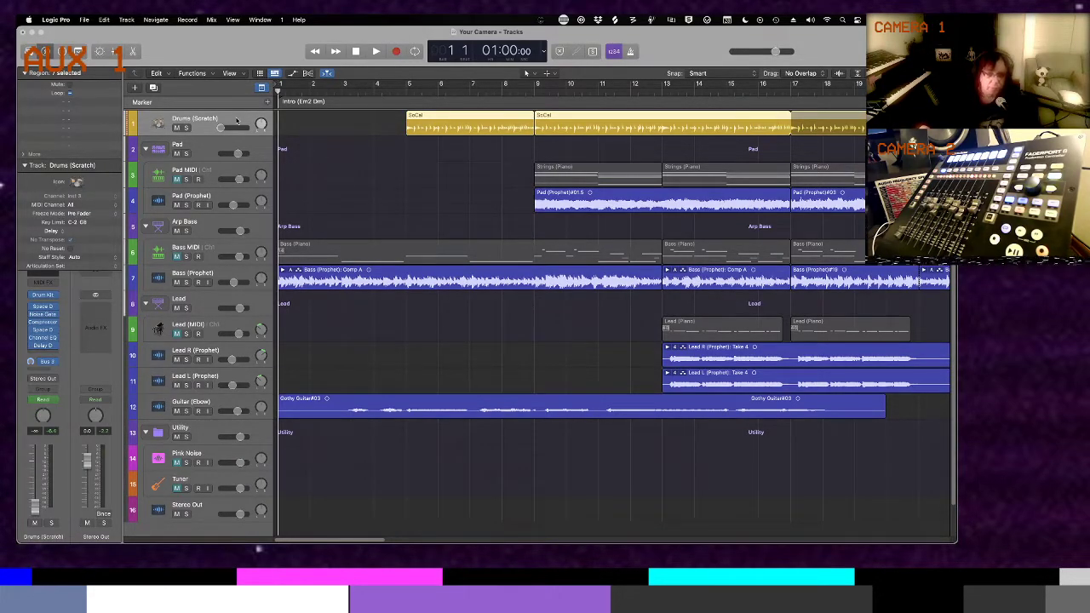
pyautogui.press('super+d')
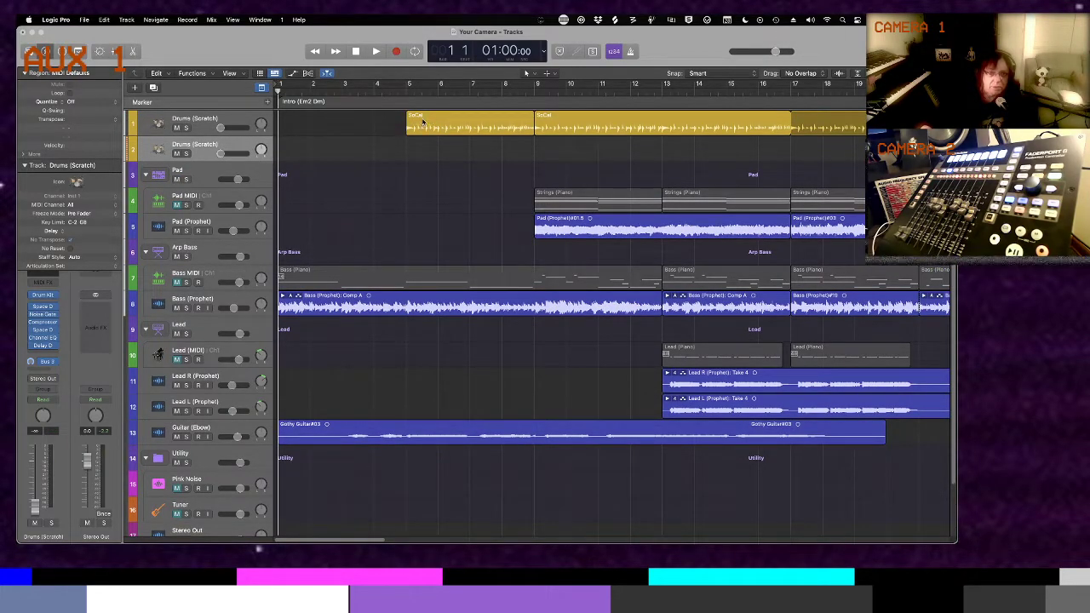
# Copy all regions from the original Drums (Scratch) track and paste them onto the duplicate track at bar 1
pyautogui.click(242, 120)
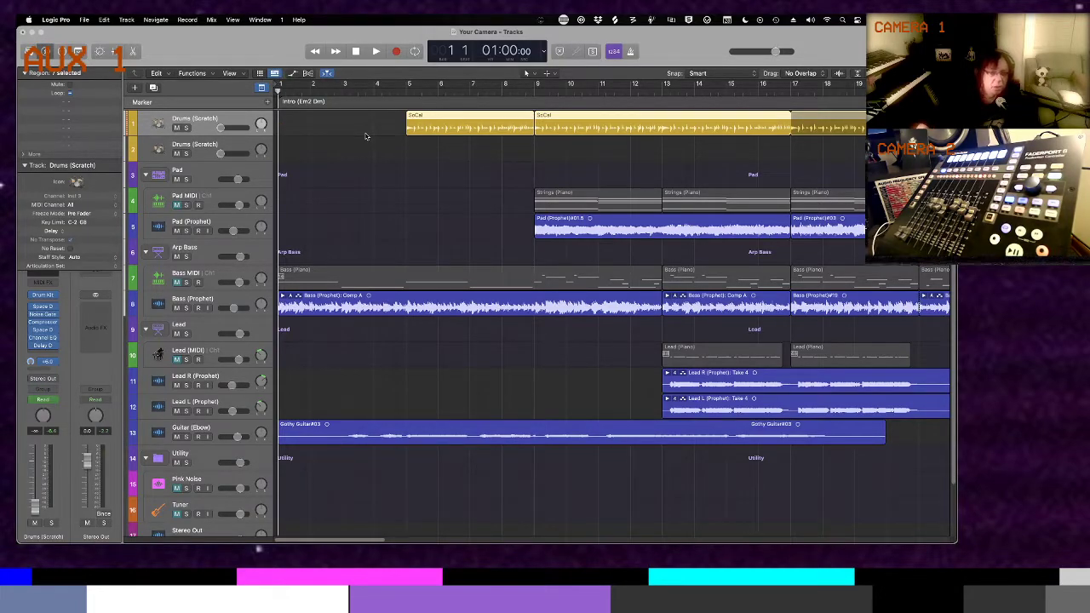
pyautogui.click(241, 145)
pyautogui.press('super+v')
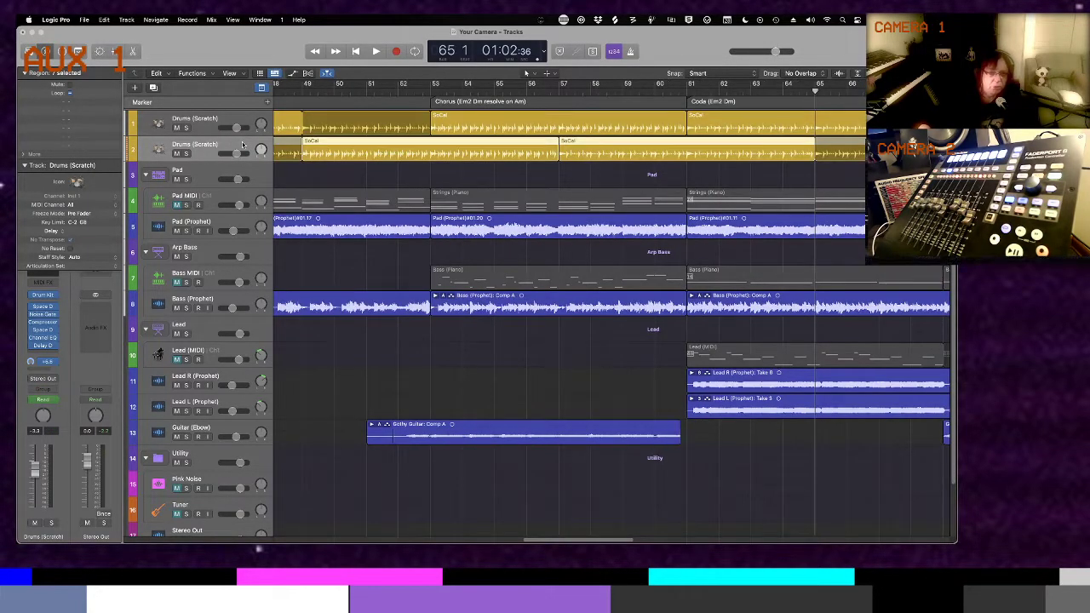
# Export the selected regions of the duplicate Drums (Scratch) track as MIDI file Your Camera.mid, moving all tracks to accommodate the upbeat events
pyautogui.hscroll(-20, 396, 151)
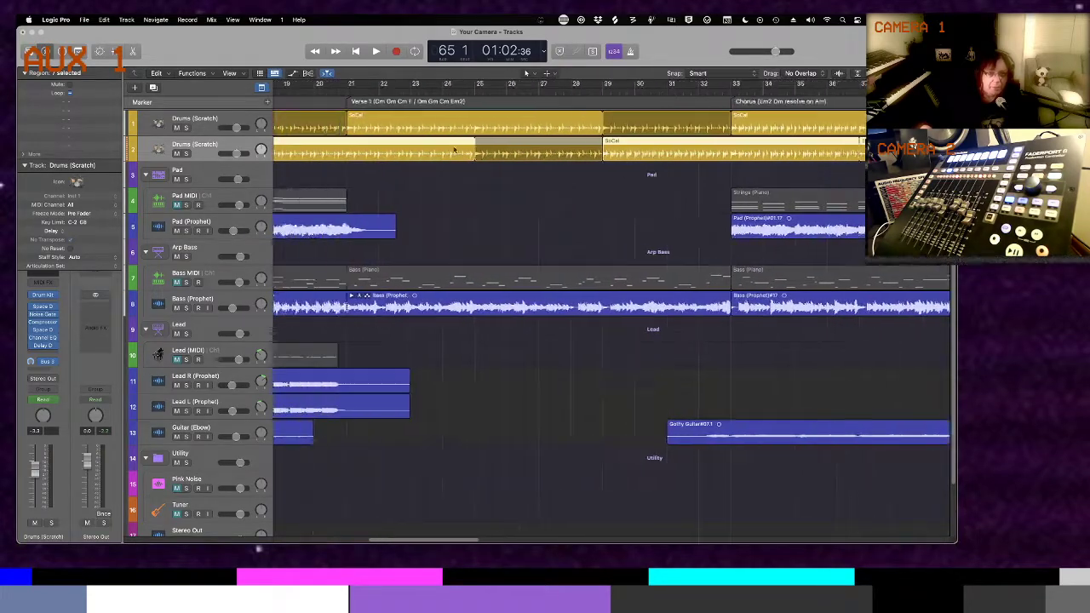
pyautogui.rightClick(356, 143)
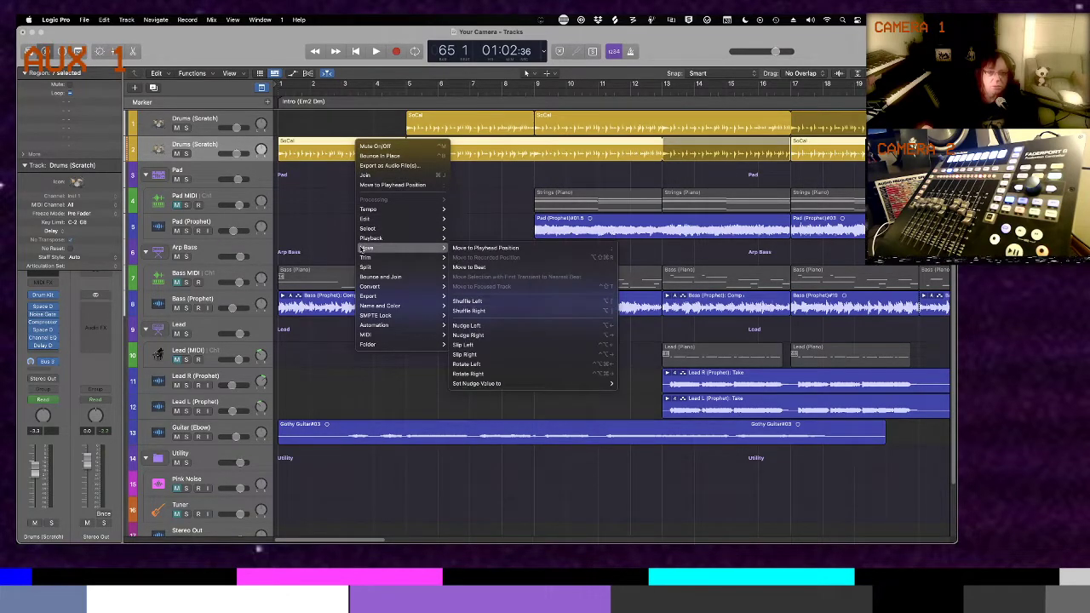
pyautogui.moveTo(361, 338)
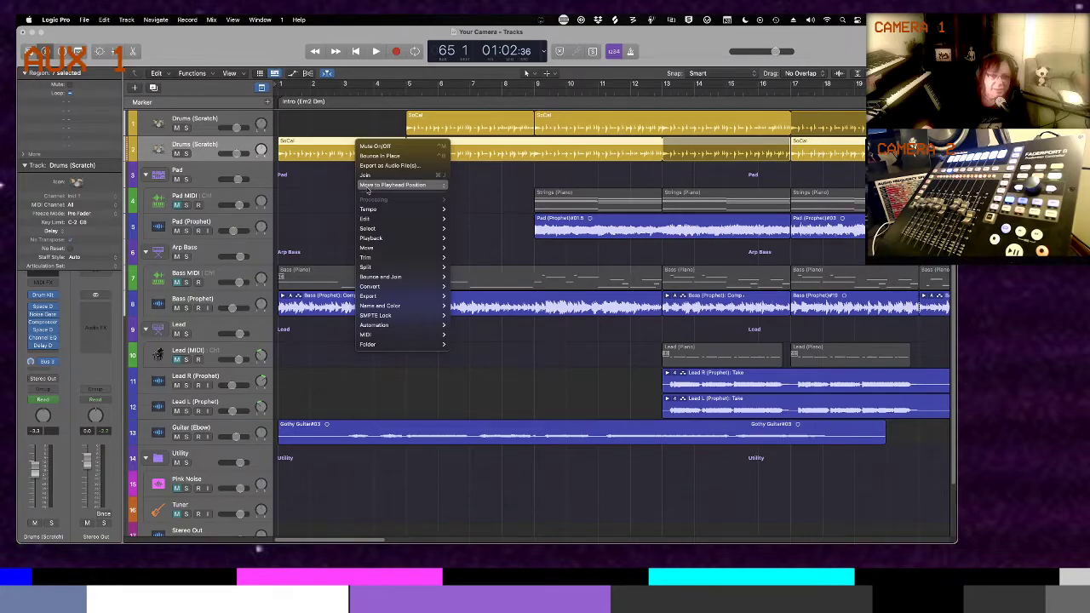
pyautogui.moveTo(371, 249)
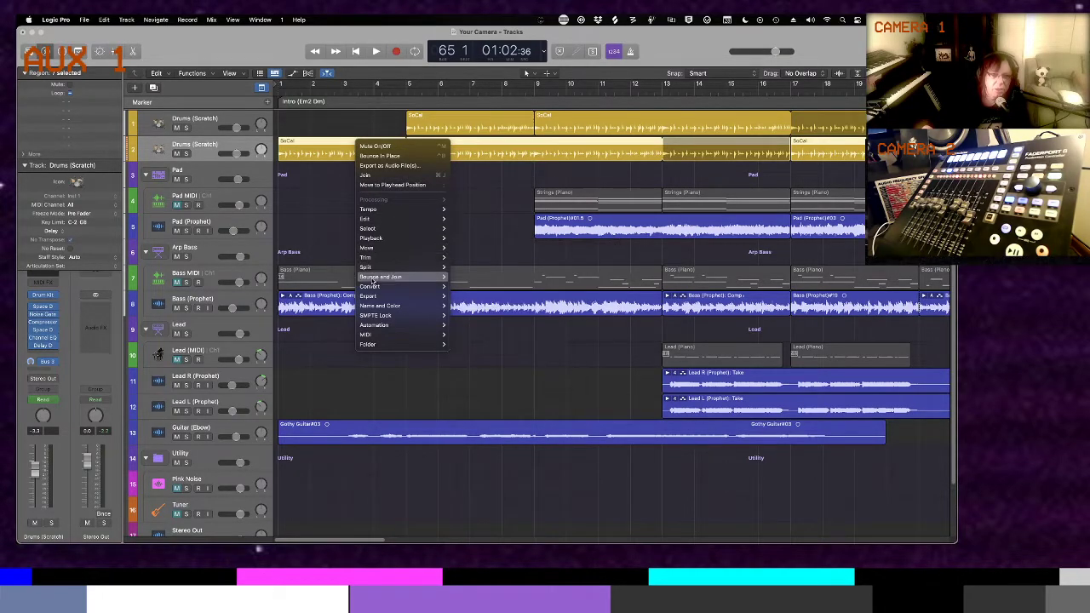
pyautogui.moveTo(373, 295)
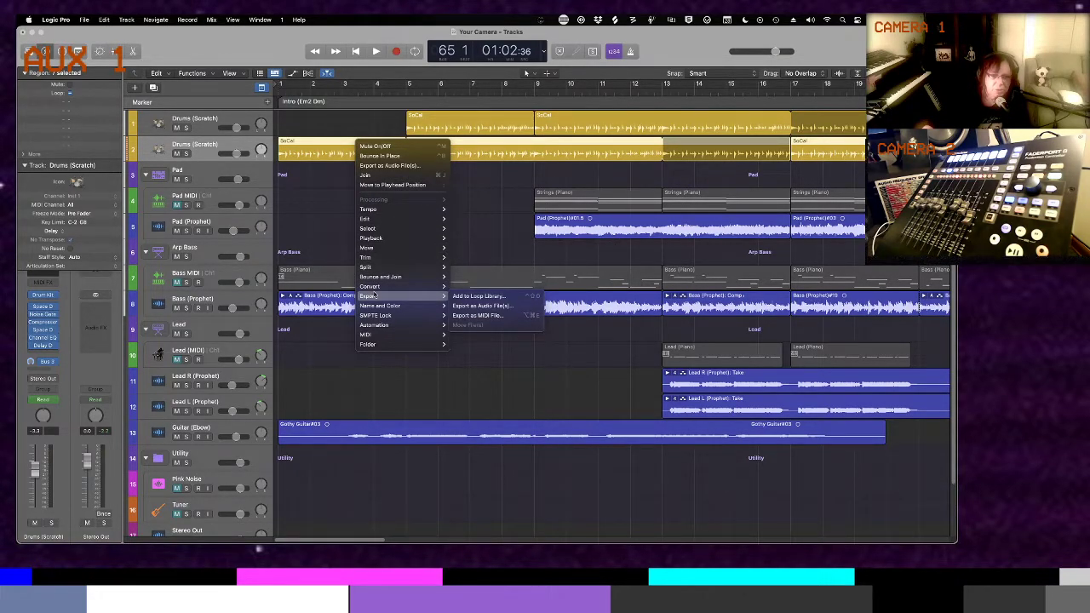
pyautogui.click(459, 316)
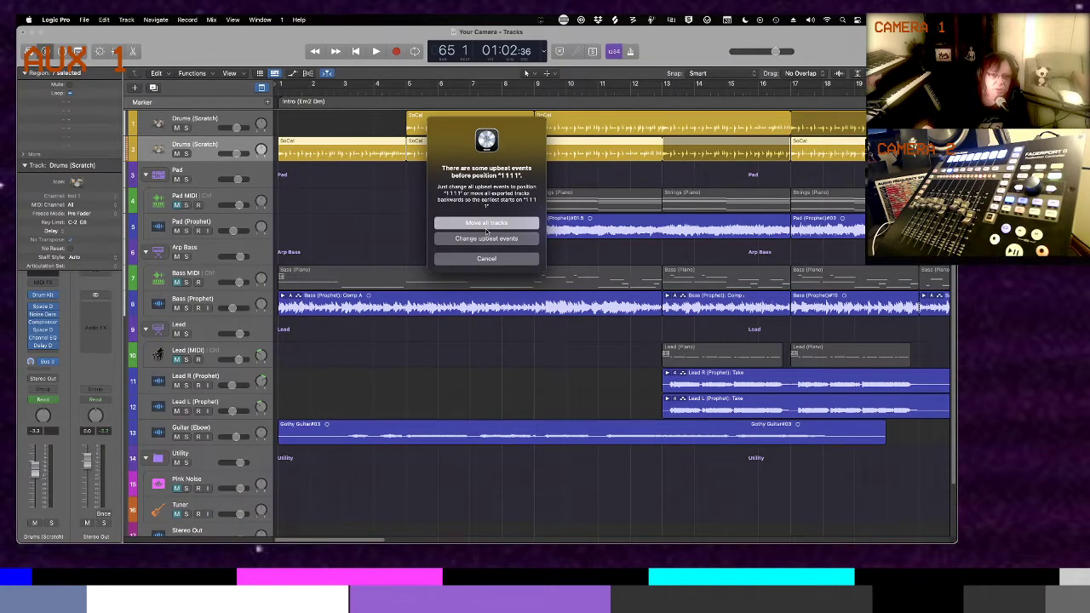
pyautogui.click(486, 223)
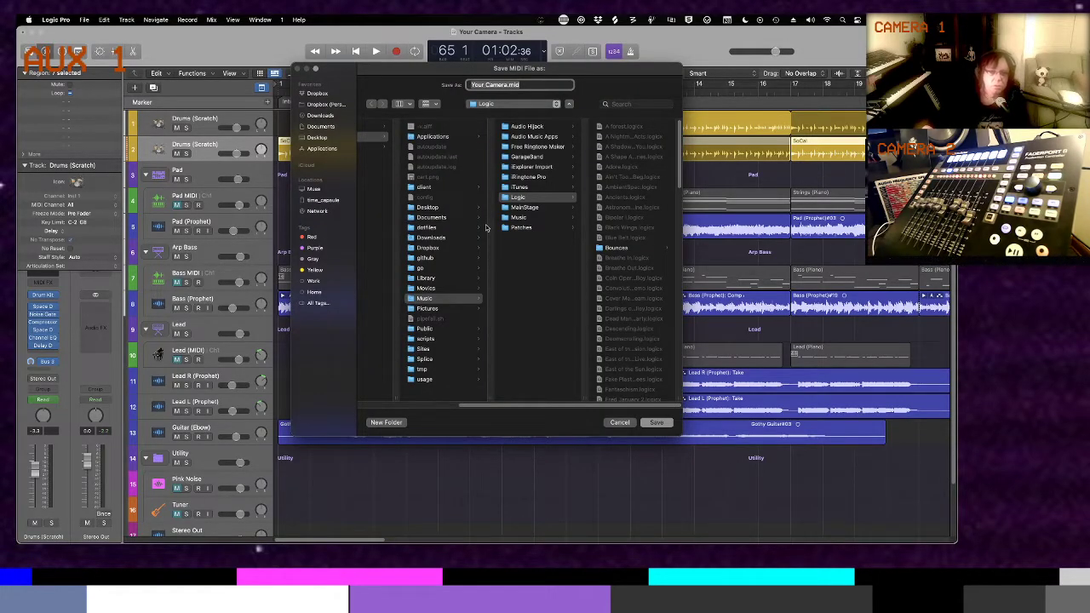
pyautogui.press('Return')
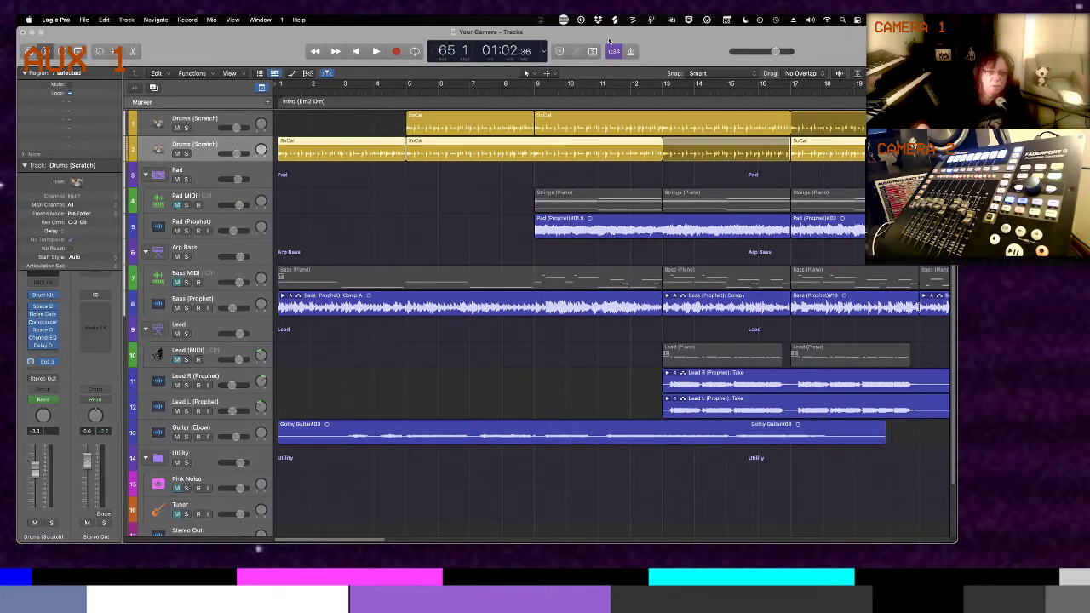
# Create a software instrument track with the Sampler (Multi-Sample) instrument below the duplicate Drums (Scratch) track
pyautogui.press('i')
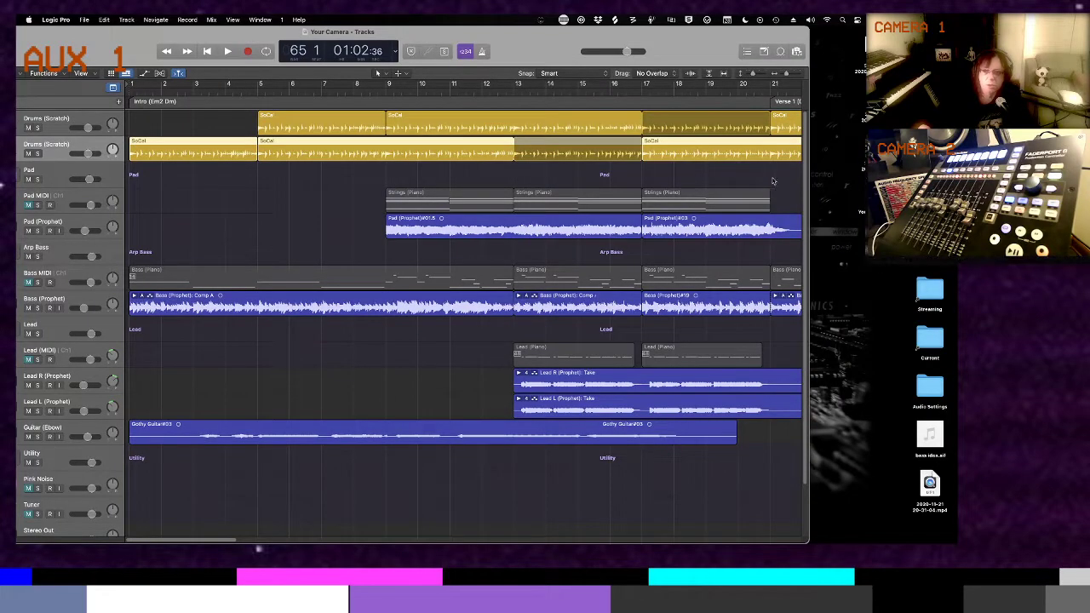
pyautogui.moveTo(695, 227); pyautogui.dragTo(805, 247)
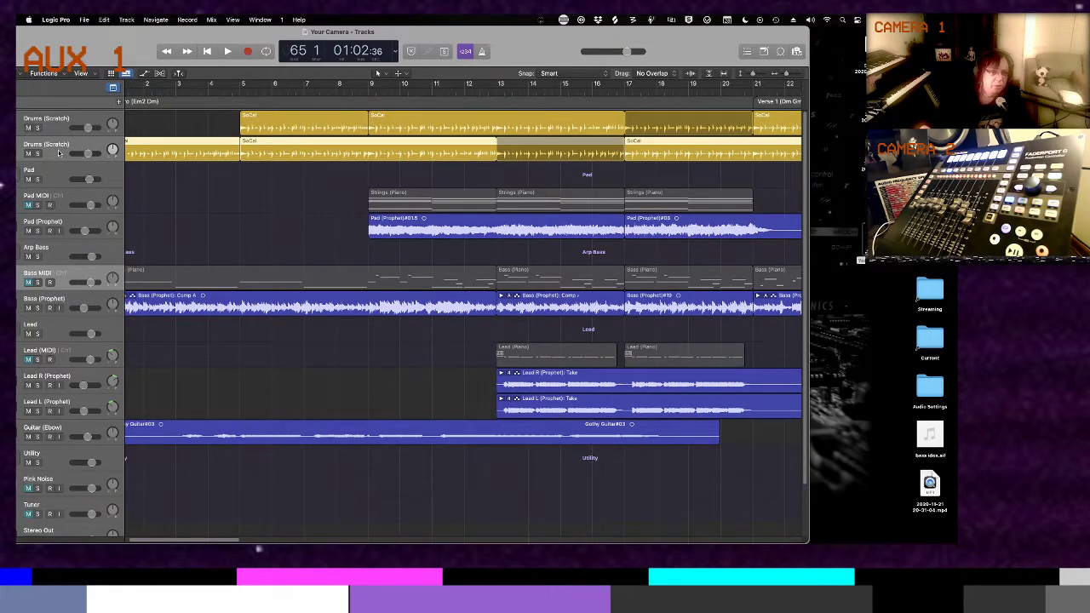
pyautogui.press('1')
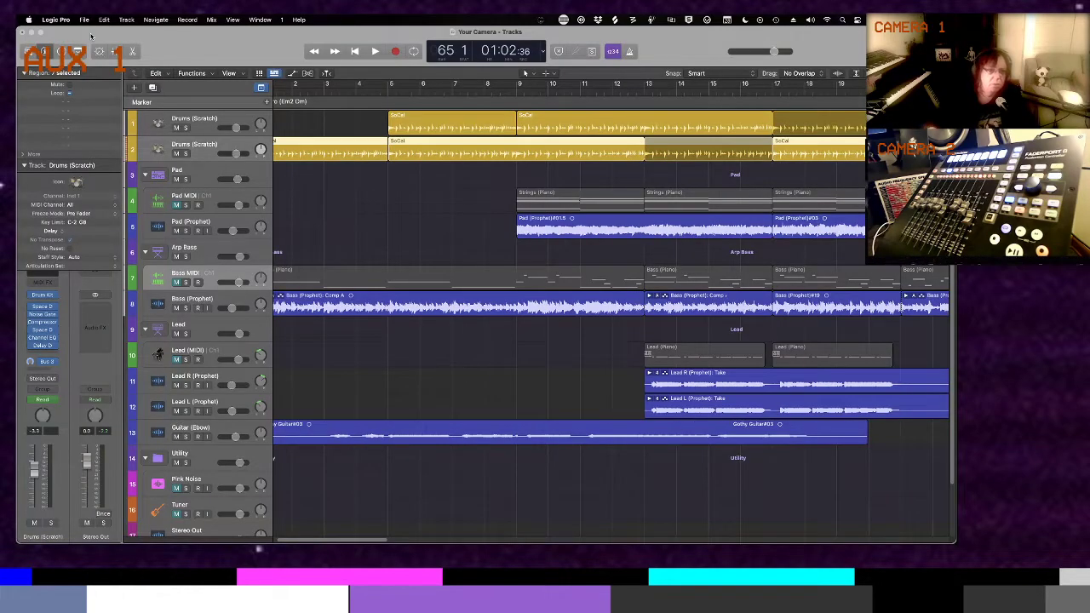
pyautogui.click(134, 88)
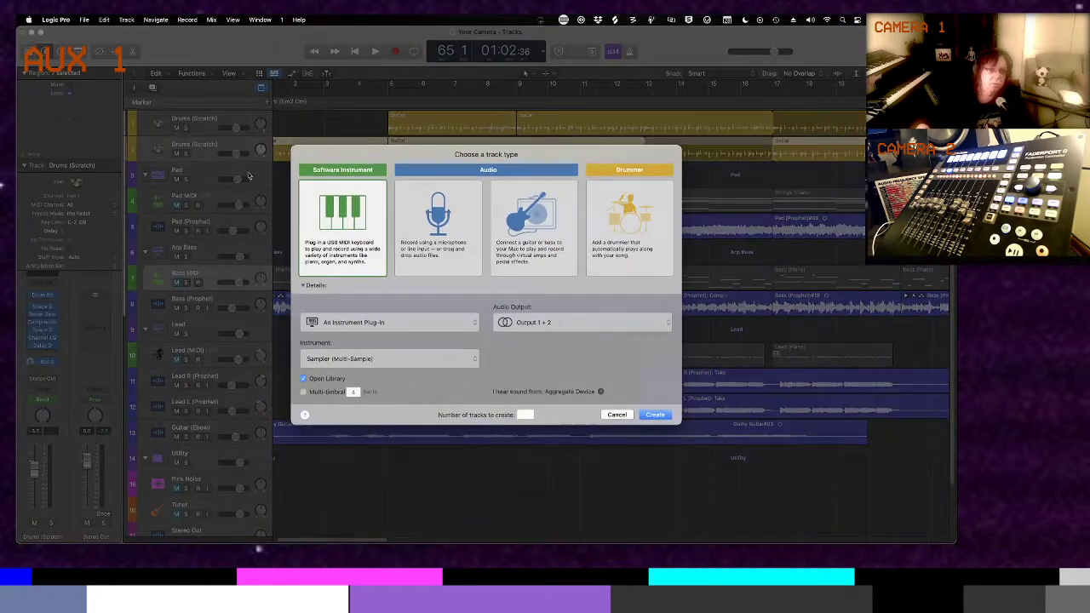
pyautogui.click(669, 415)
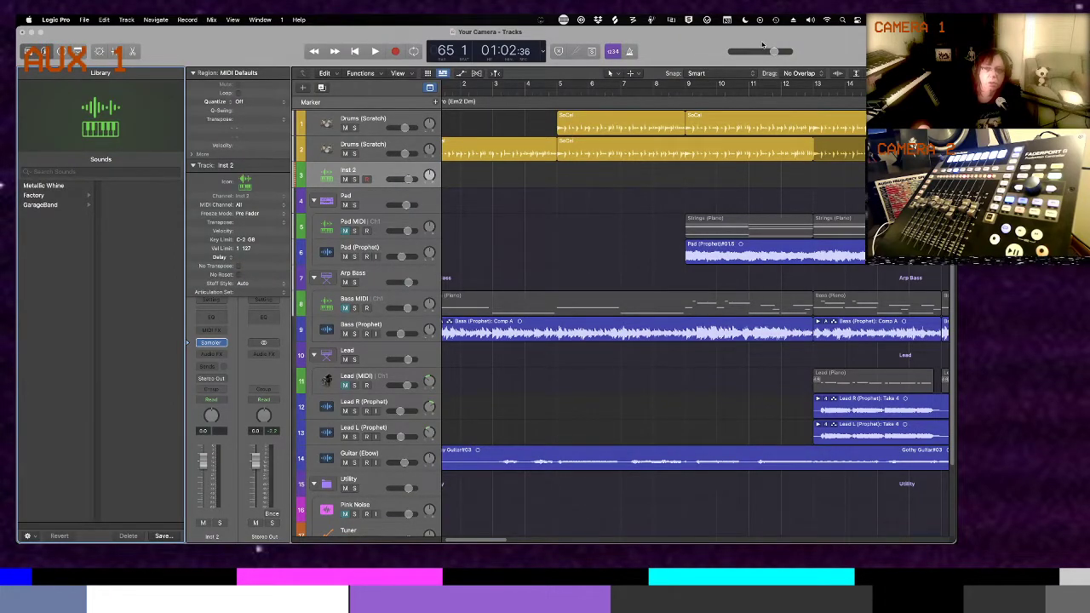
# Try importing the exported MIDI file onto the Inst 2 track at 1 4 1 1 without its tempo, and delete the imported regions
pyautogui.press('y')
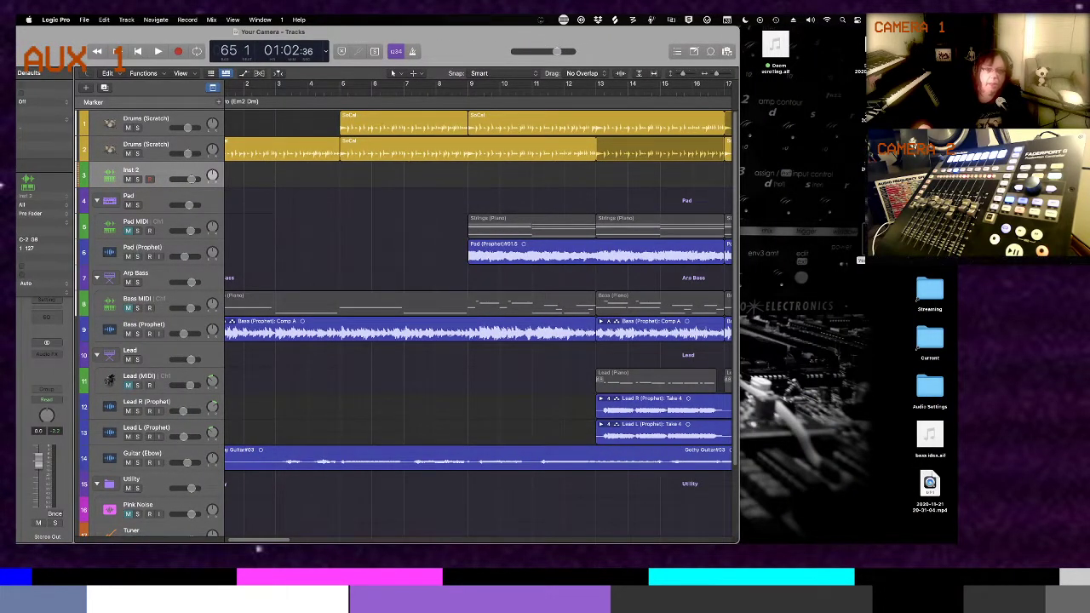
pyautogui.moveTo(292, 197); pyautogui.dragTo(236, 181)
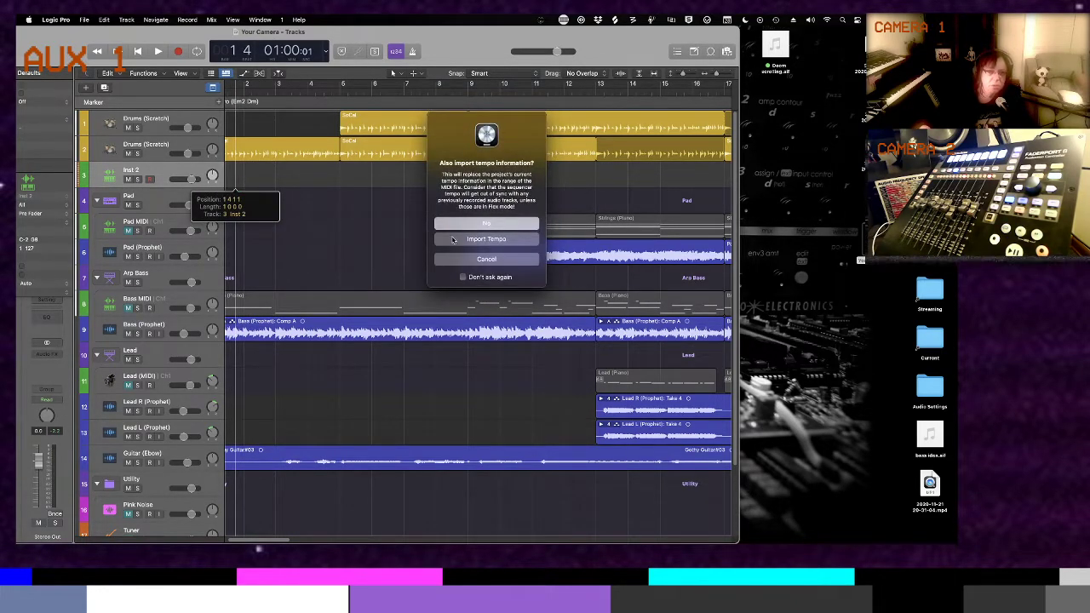
pyautogui.click(470, 223)
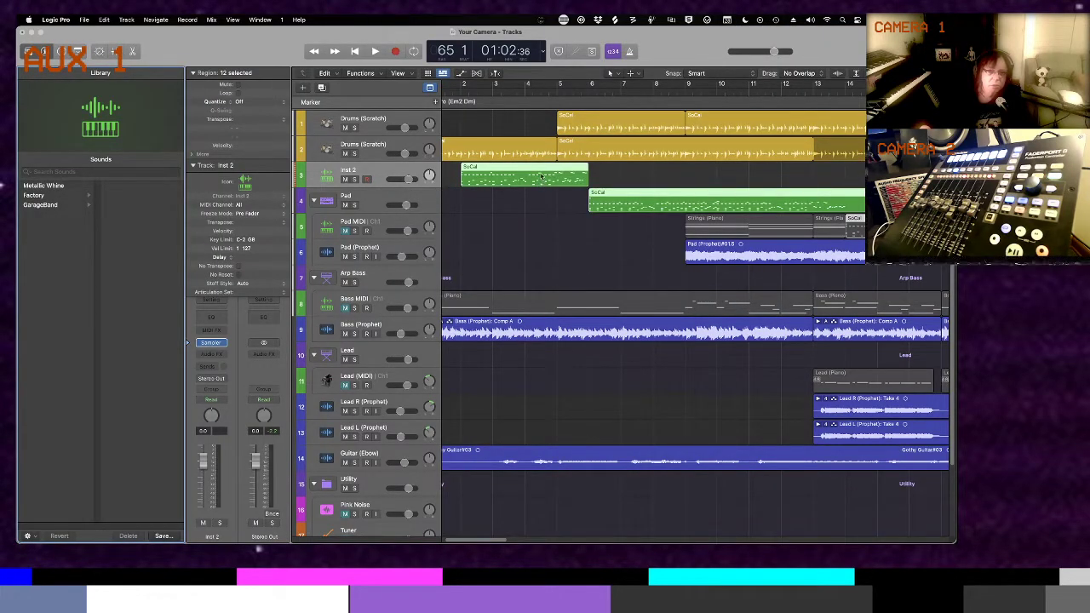
pyautogui.moveTo(545, 167); pyautogui.dragTo(537, 174)
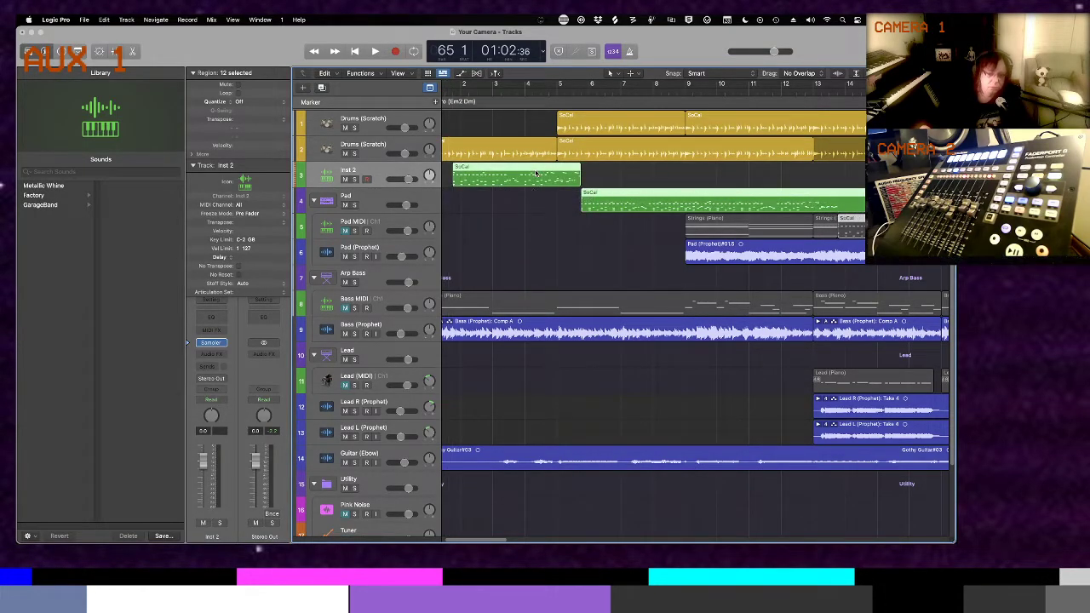
pyautogui.press('Delete')
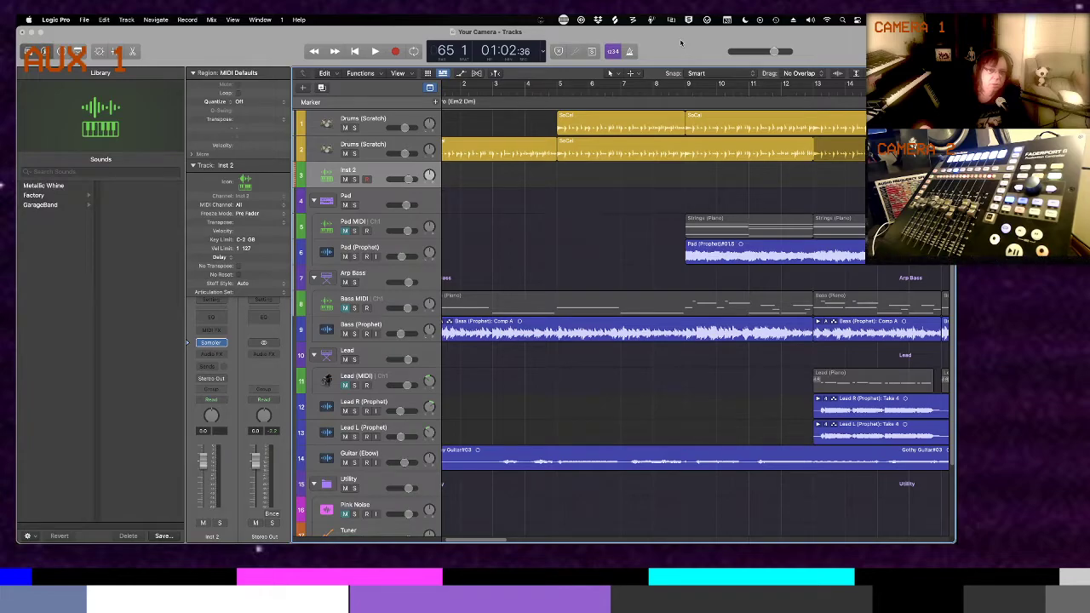
# Import Your Camera.mid from the desktop onto the Inst 2 track at bar 1
pyautogui.moveTo(681, 42); pyautogui.dragTo(460, 43)
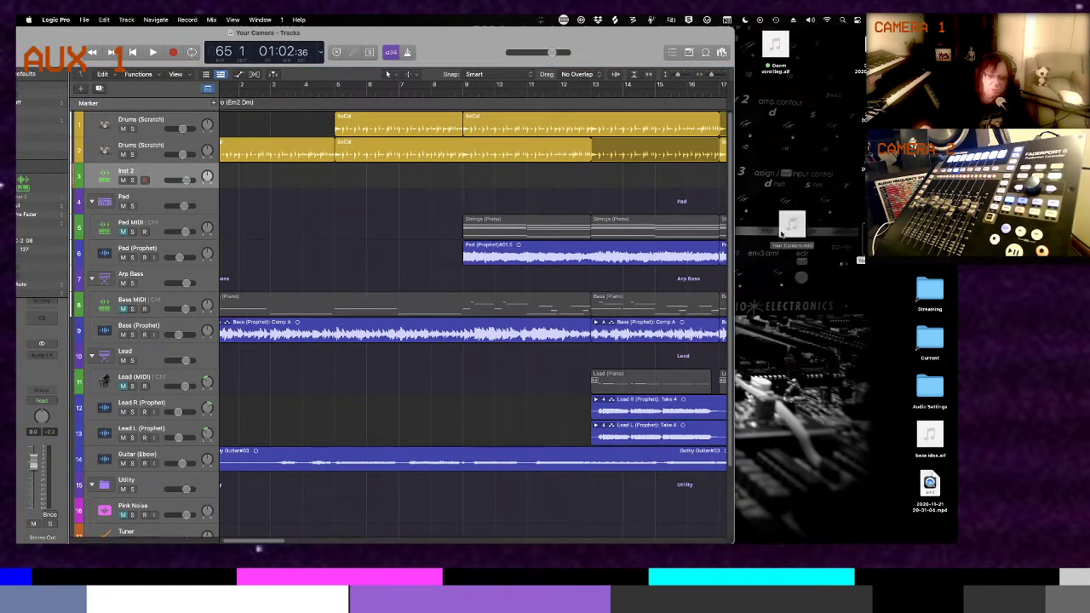
pyautogui.moveTo(244, 51); pyautogui.dragTo(220, 173)
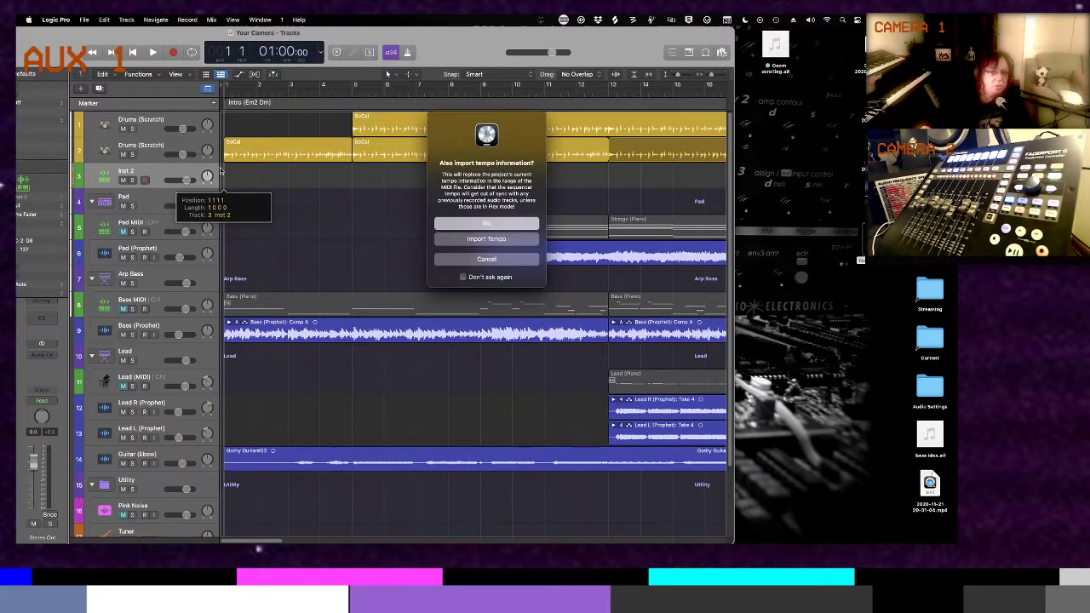
pyautogui.click(475, 235)
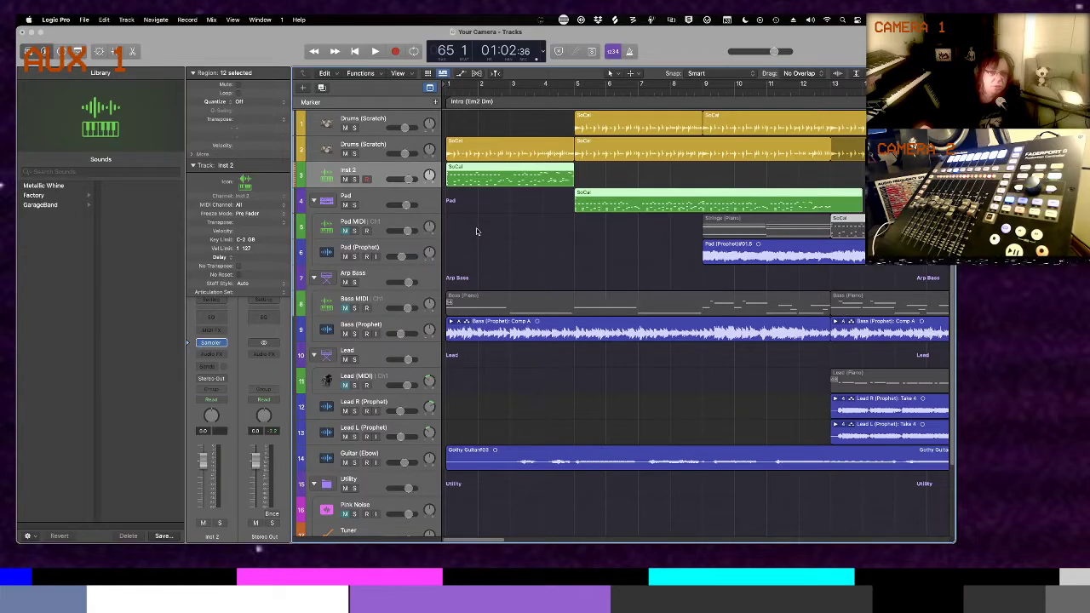
# Move the imported SoCal region at bar 5 from the Pad track up onto the Inst 2 track
pyautogui.click(586, 222)
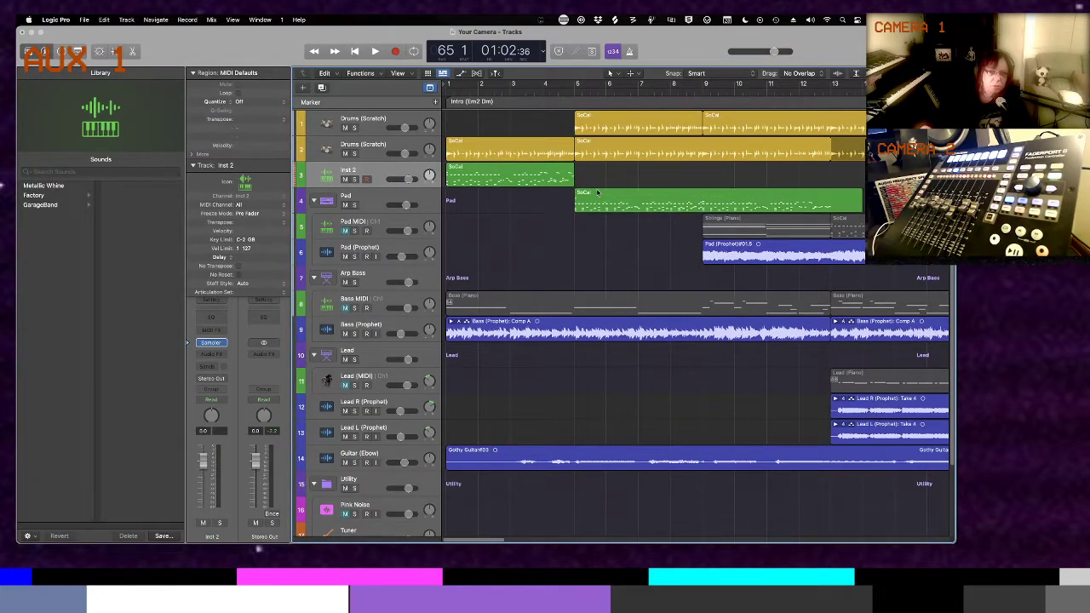
pyautogui.moveTo(600, 193); pyautogui.dragTo(602, 178)
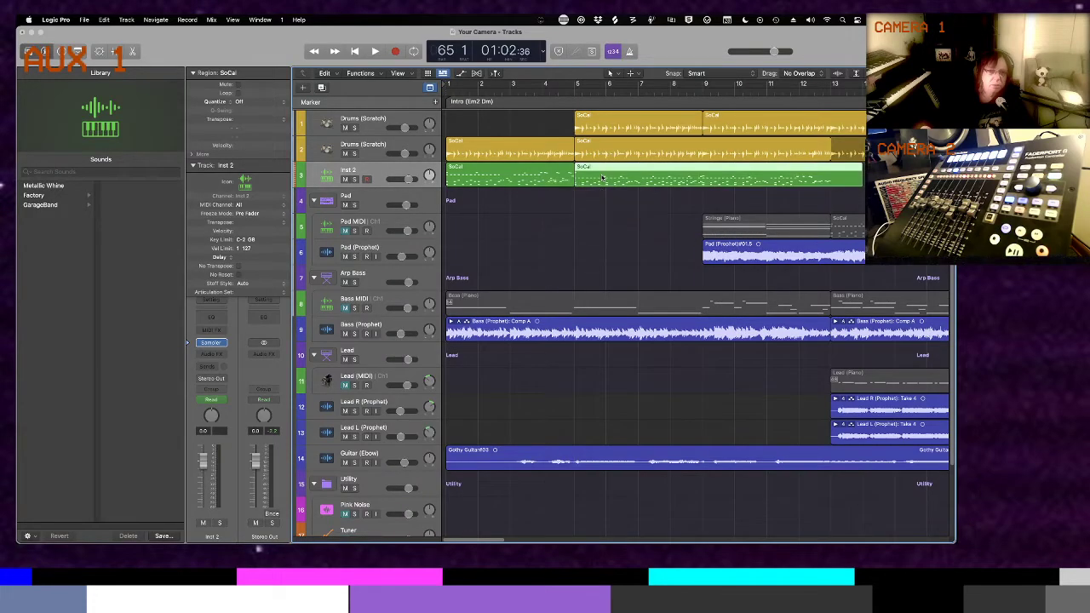
pyautogui.hscroll(15, 767, 234)
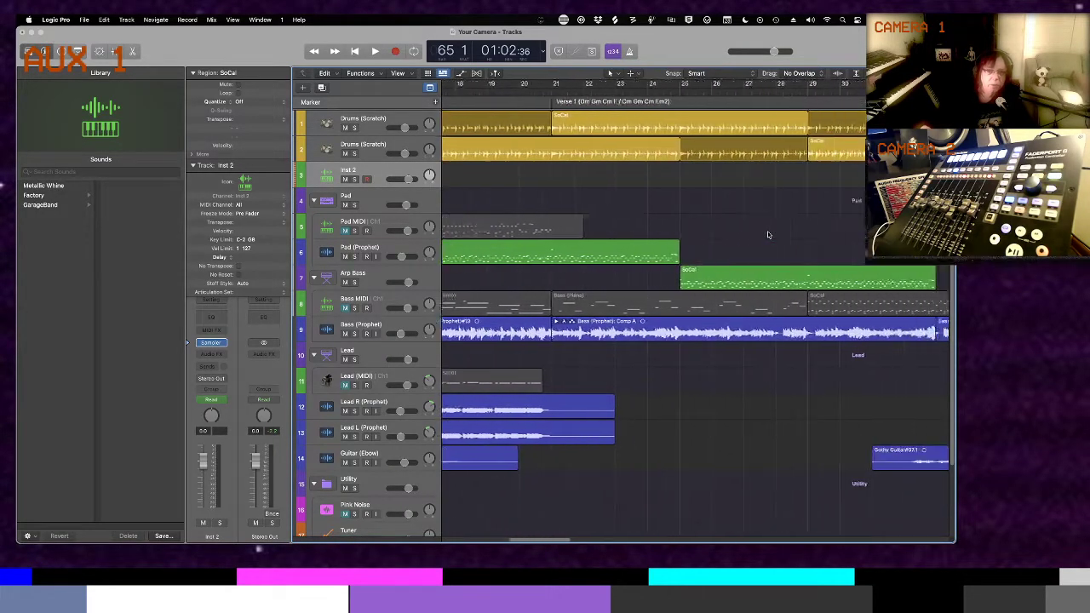
pyautogui.hscroll(-15, 767, 231)
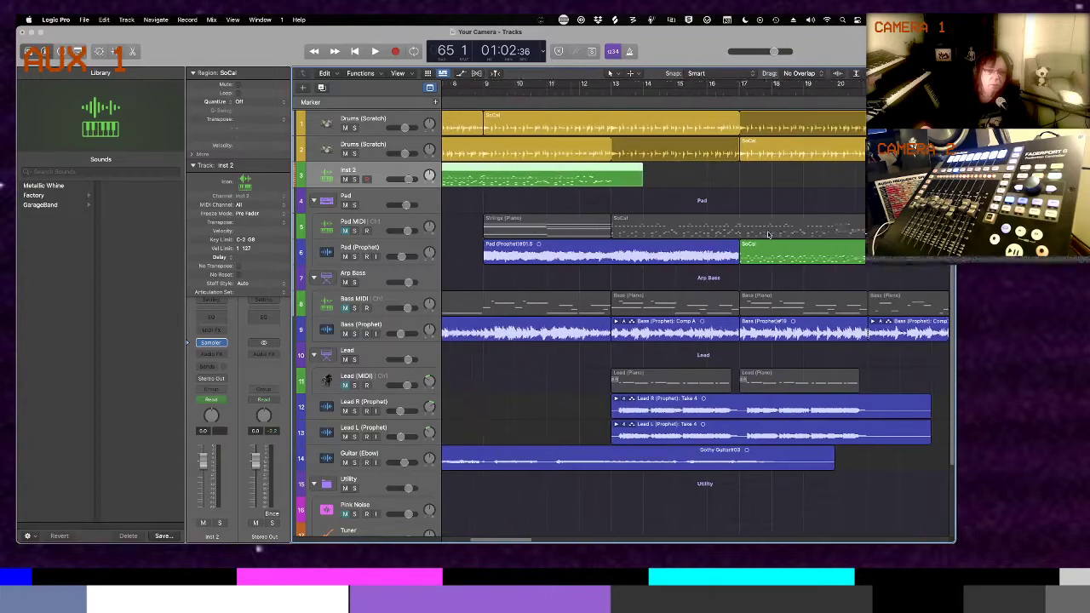
# Undo the MIDI import, the added Inst 2 track and the duplicate Drums (Scratch) track with its regions
pyautogui.press('super+z')
pyautogui.press('super+z')
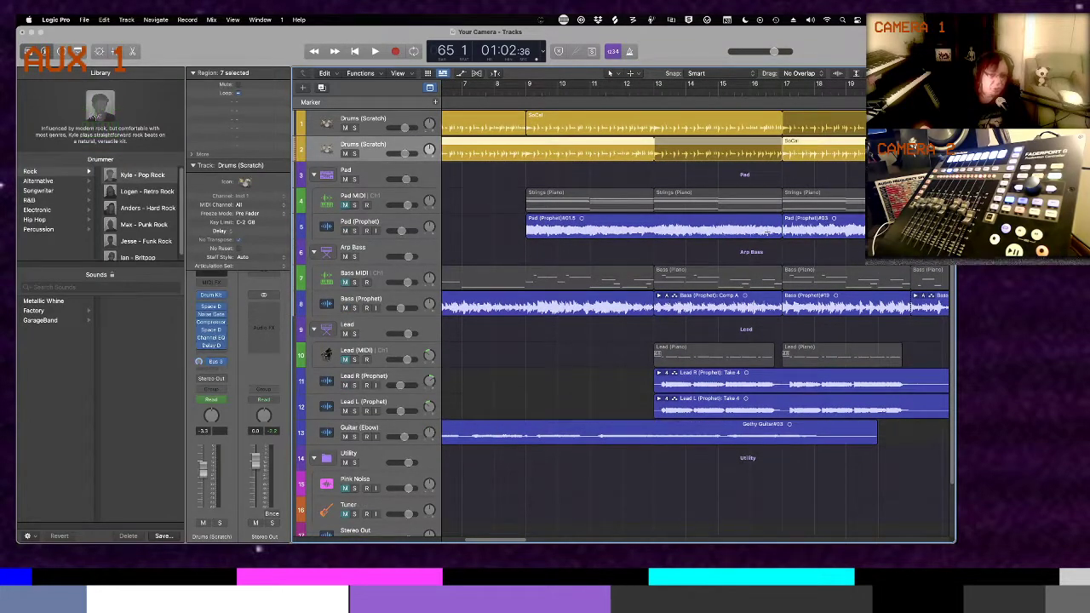
pyautogui.press('super+z')
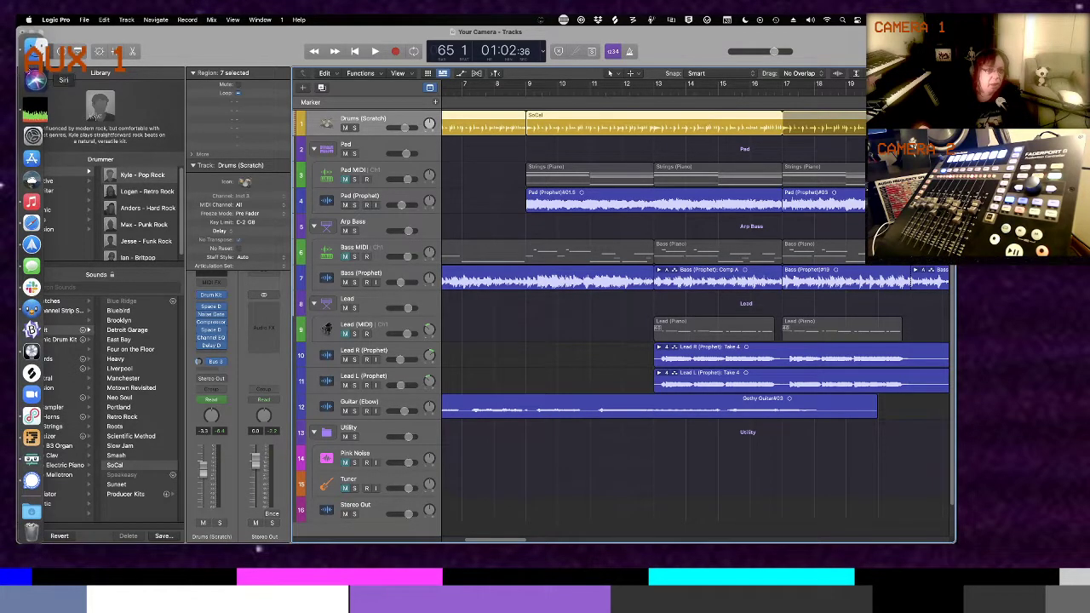
# Hide the Library, return the playhead to bar 1 and view the Drum Kit Designer instrument on Drums (Scratch)
pyautogui.press('y')
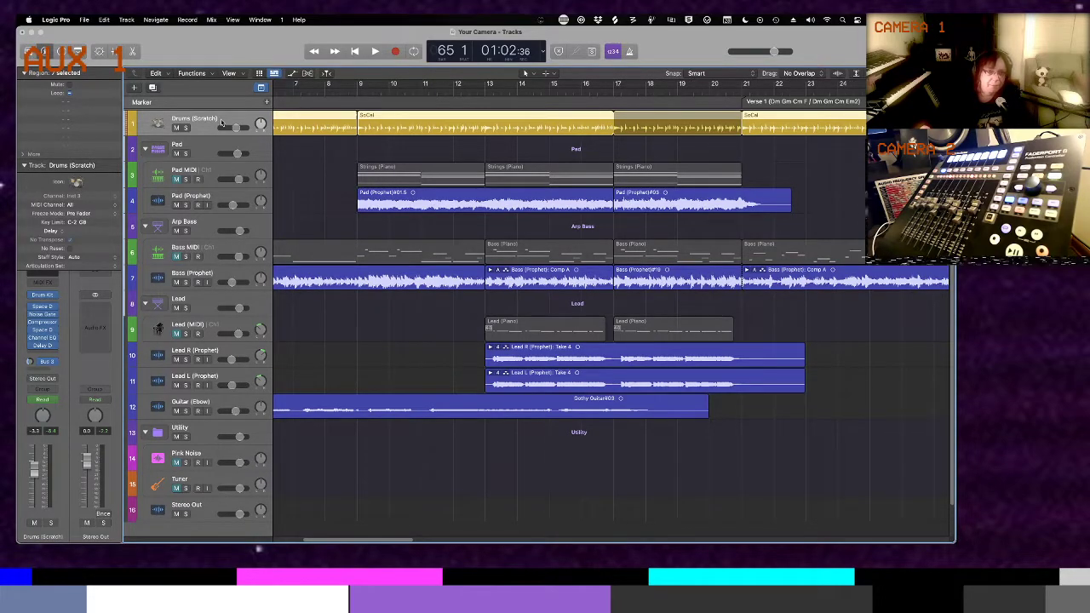
pyautogui.press('Return')
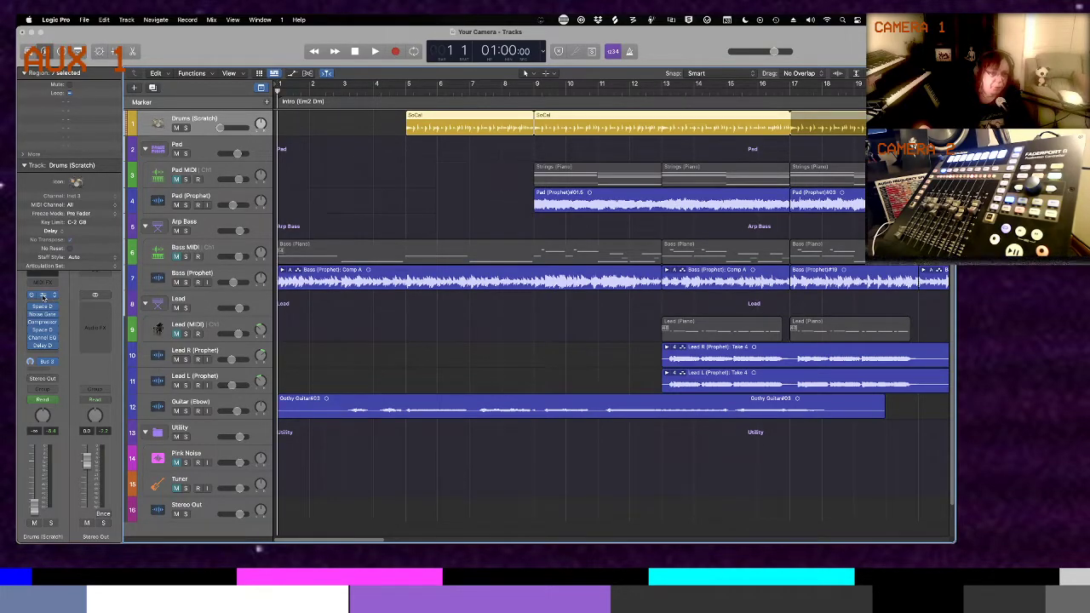
pyautogui.click(43, 295)
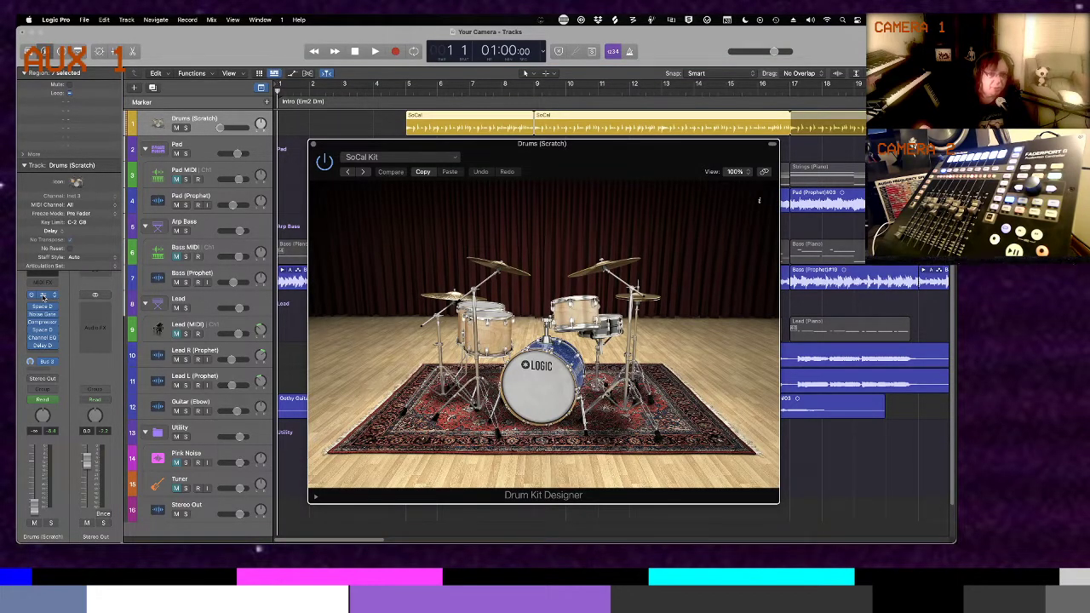
pyautogui.click(312, 146)
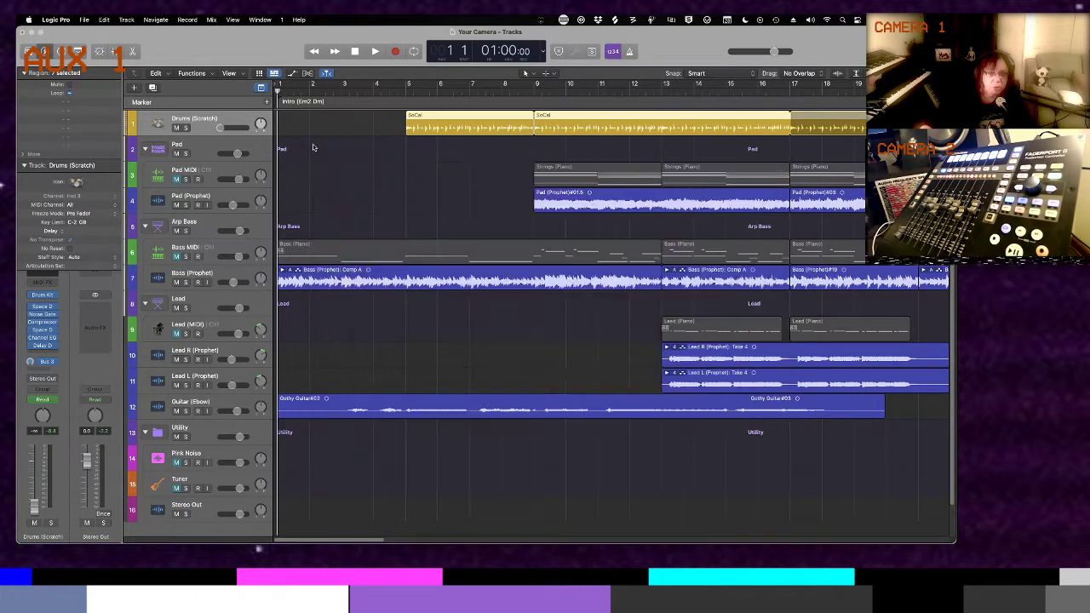
# Create a software instrument track using the stereo Drum Kit Designer below the Drums (Scratch) track
pyautogui.click(135, 88)
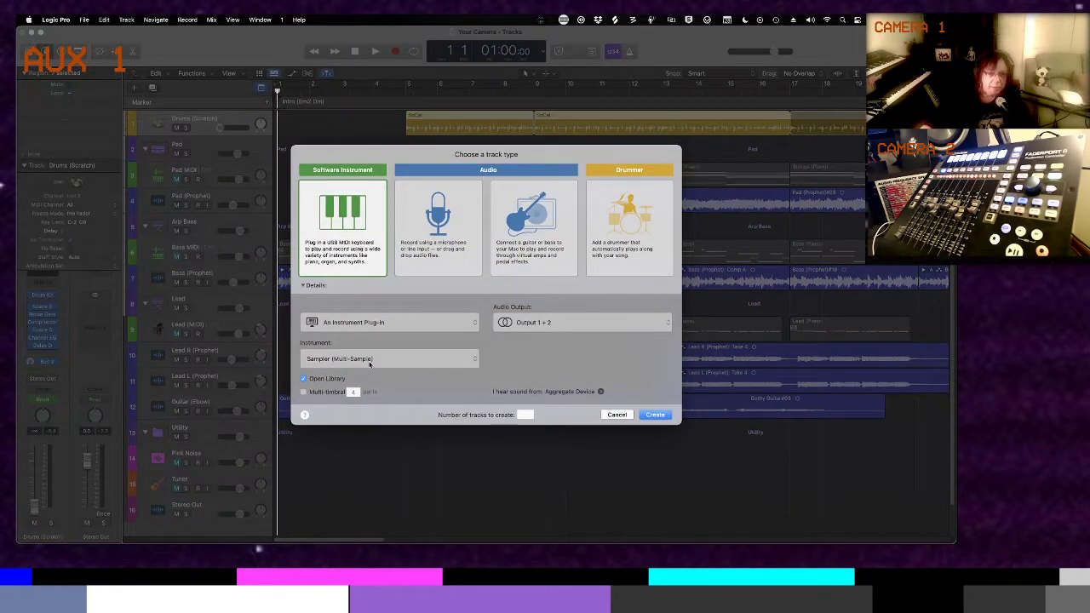
pyautogui.click(370, 361)
pyautogui.moveTo(362, 284)
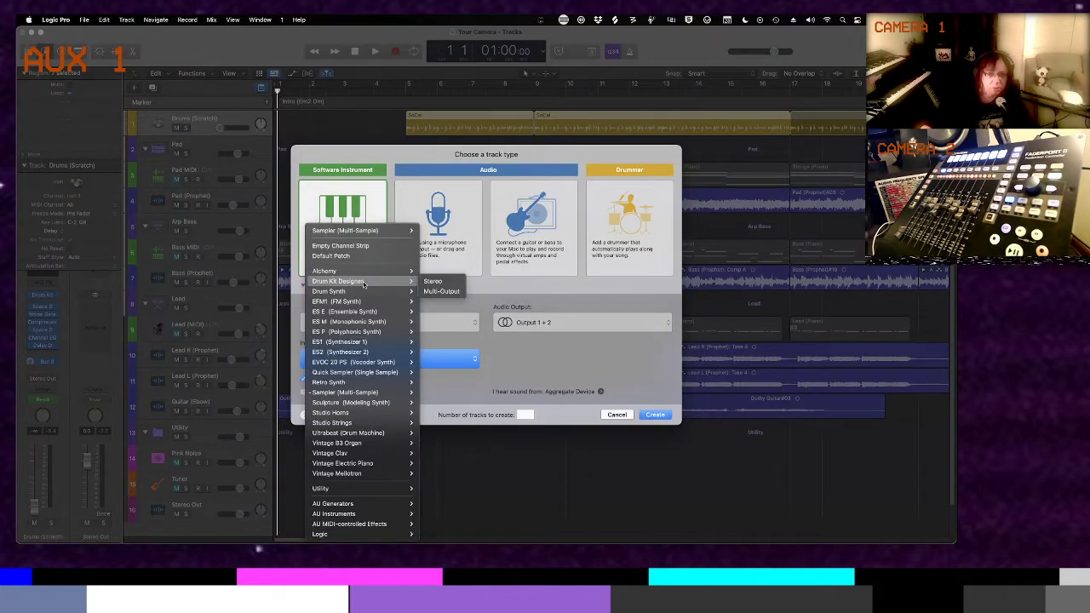
pyautogui.click(432, 282)
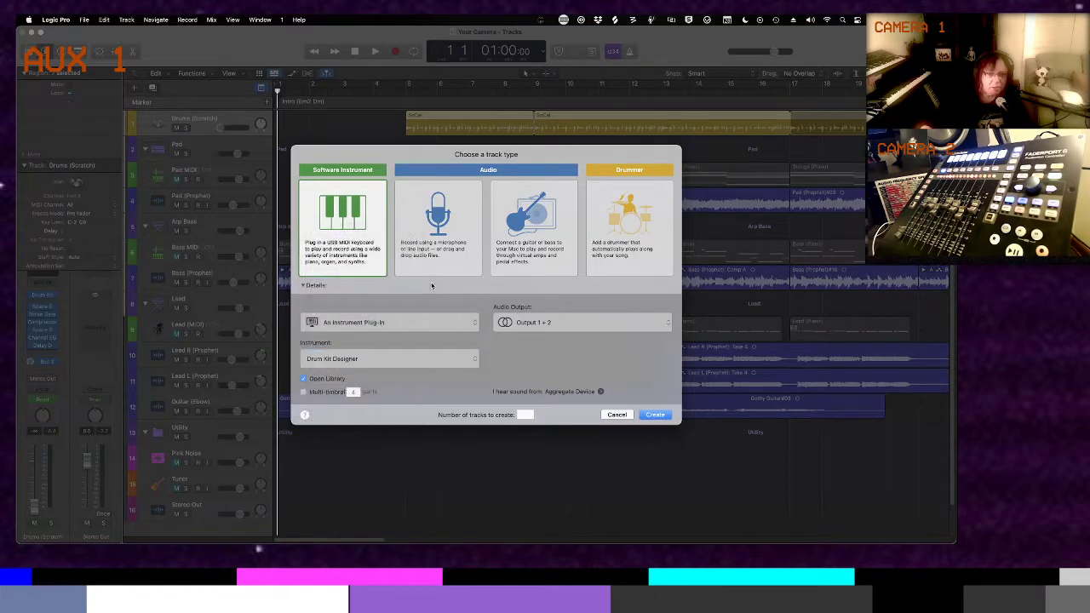
pyautogui.click(655, 414)
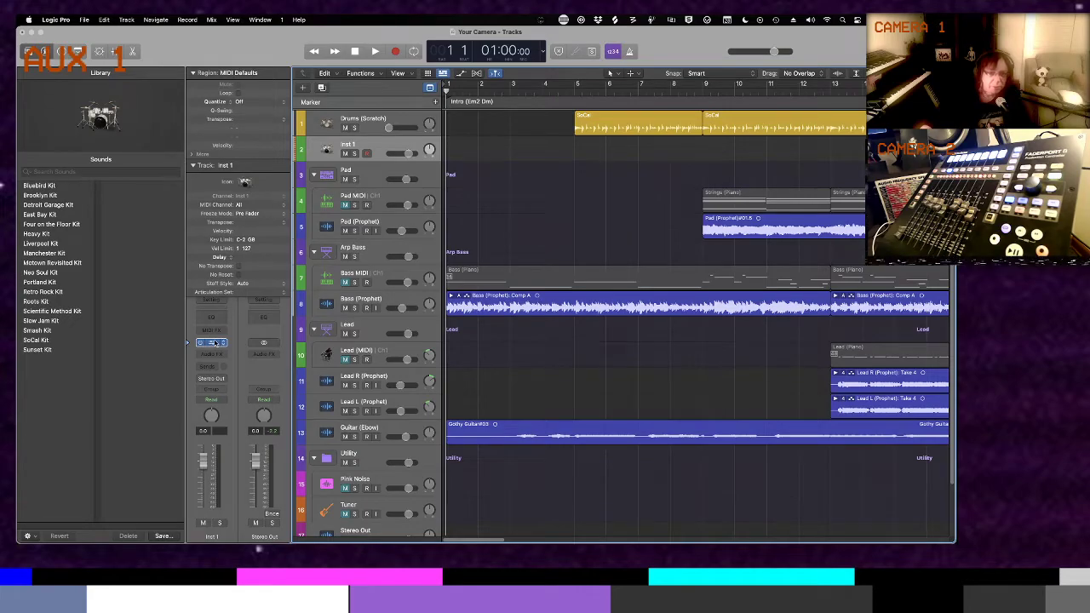
# Audition the Scientific Method Kit in Inst 1's Drum Kit Designer, settle on the Manchester Kit and close the plug-in
pyautogui.click(213, 342)
pyautogui.click(385, 162)
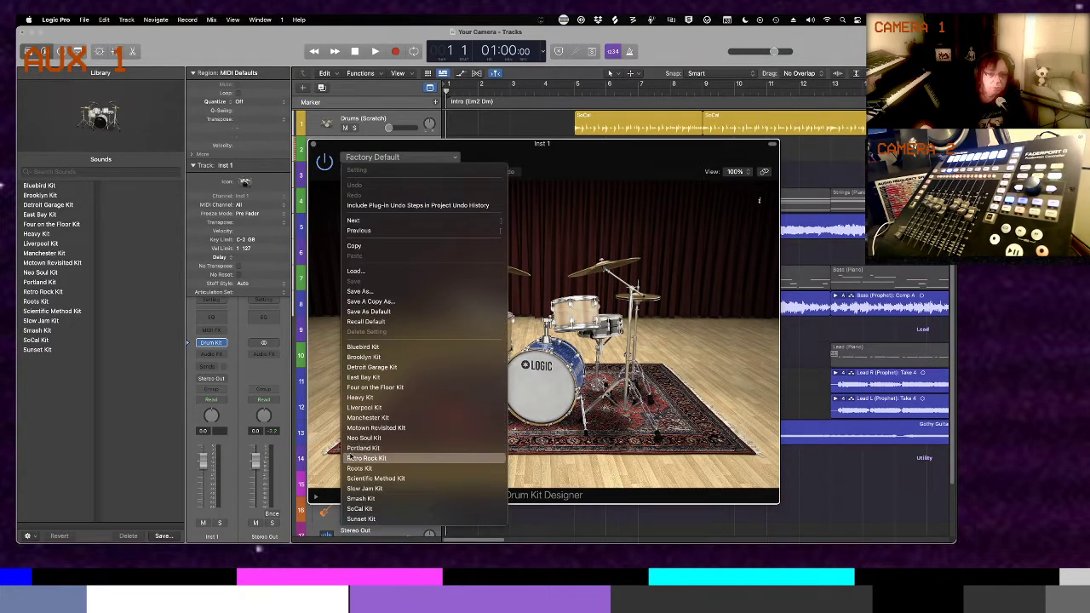
pyautogui.click(374, 479)
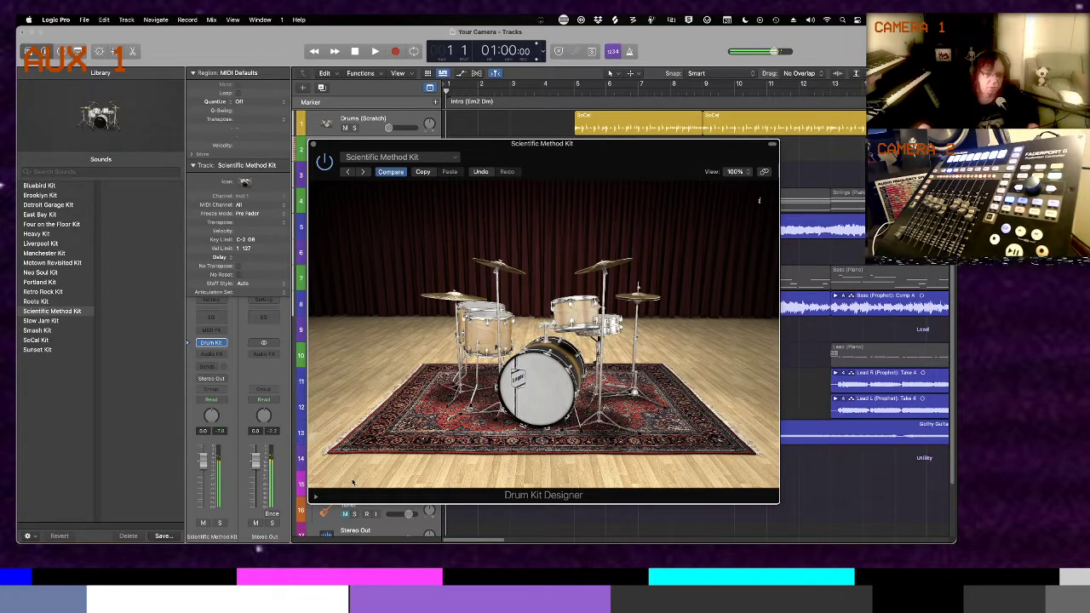
pyautogui.click(416, 160)
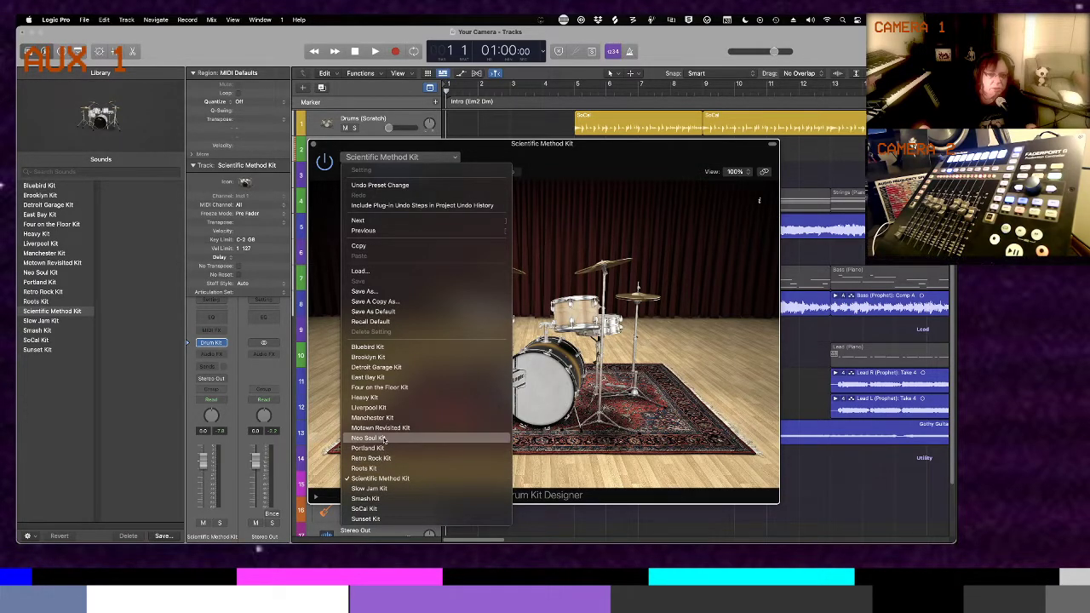
pyautogui.press('Escape')
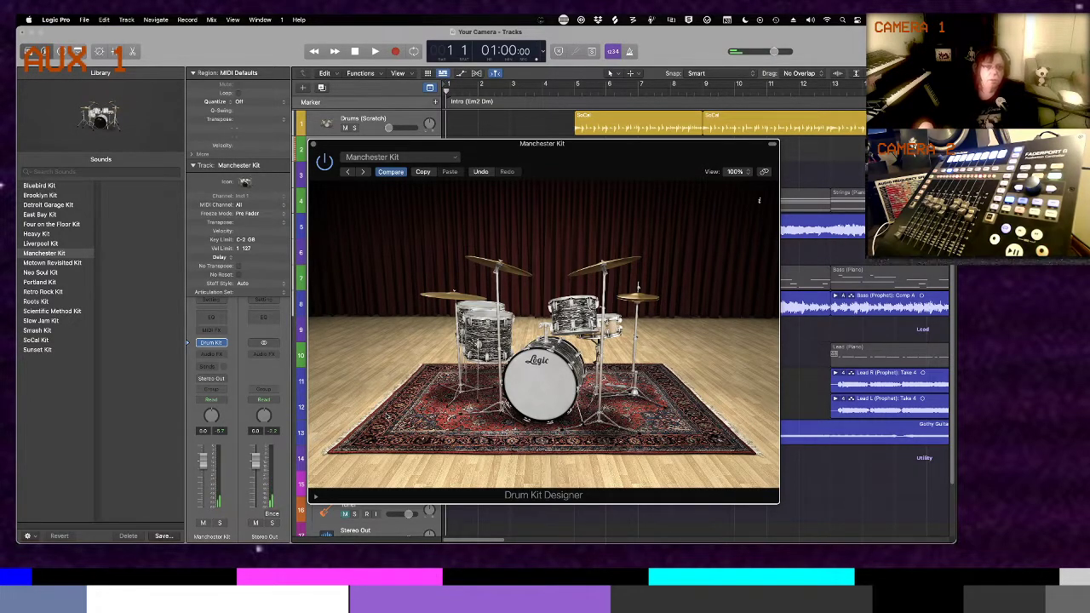
pyautogui.click(313, 146)
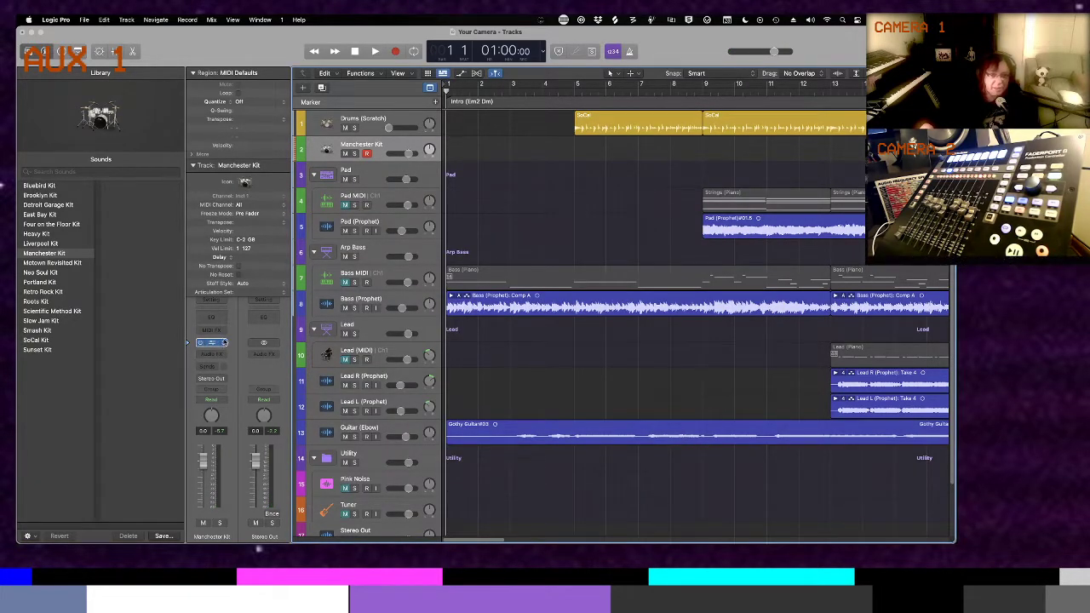
pyautogui.click(223, 384)
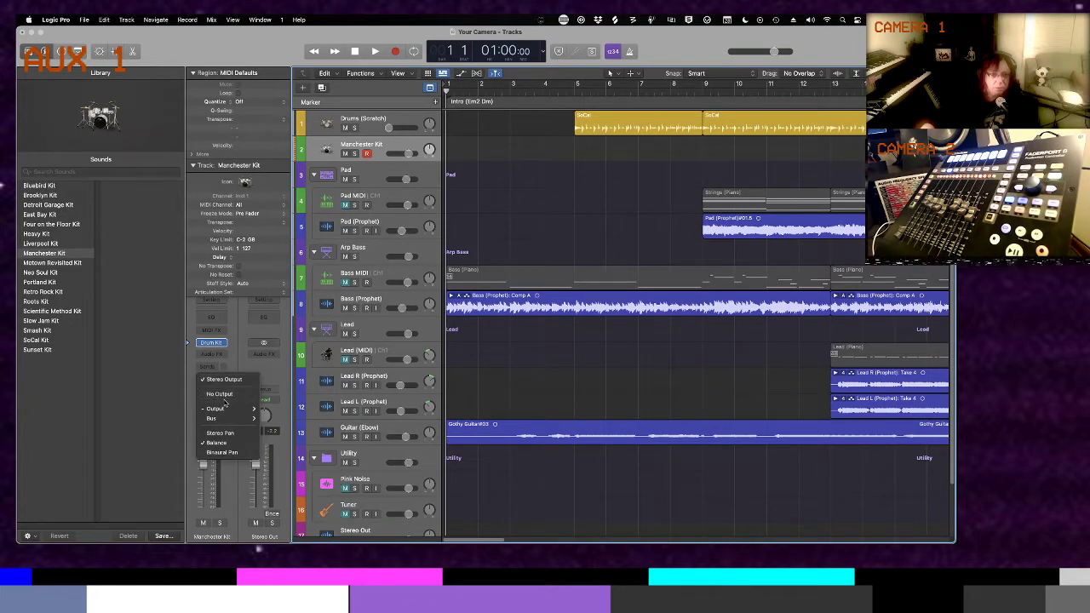
pyautogui.moveTo(228, 419)
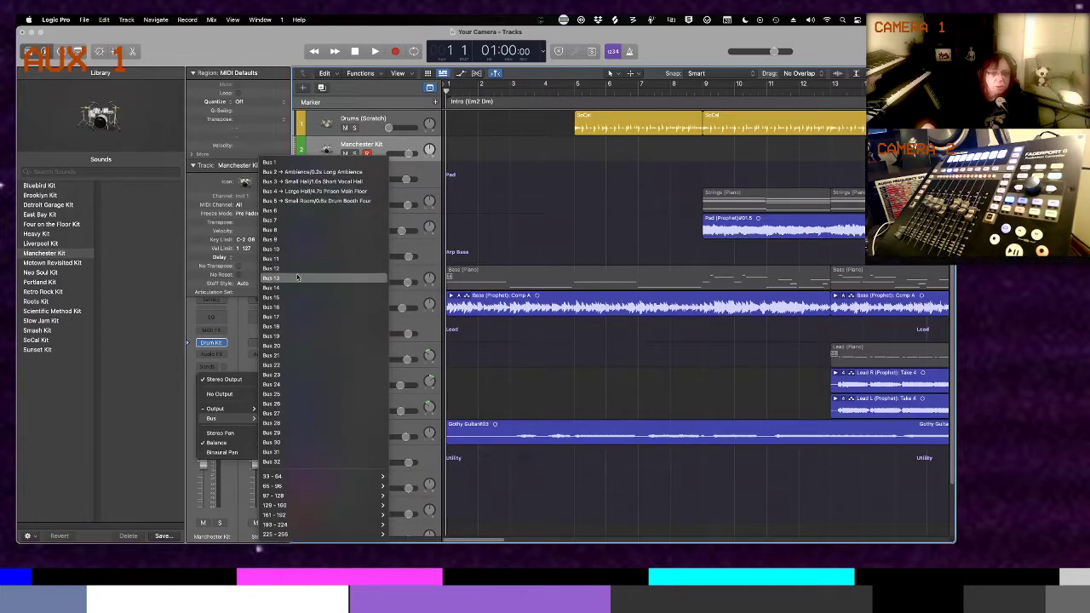
pyautogui.press('Escape')
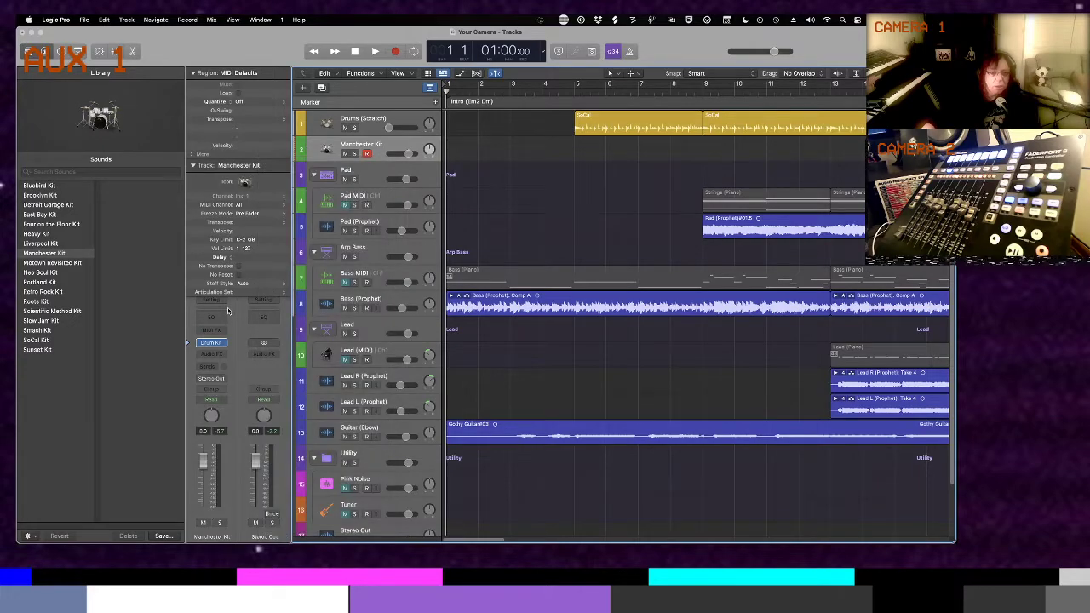
# Show the Mixer and hide its audio and instrument channel strips so the aux strips can be found
pyautogui.press('x')
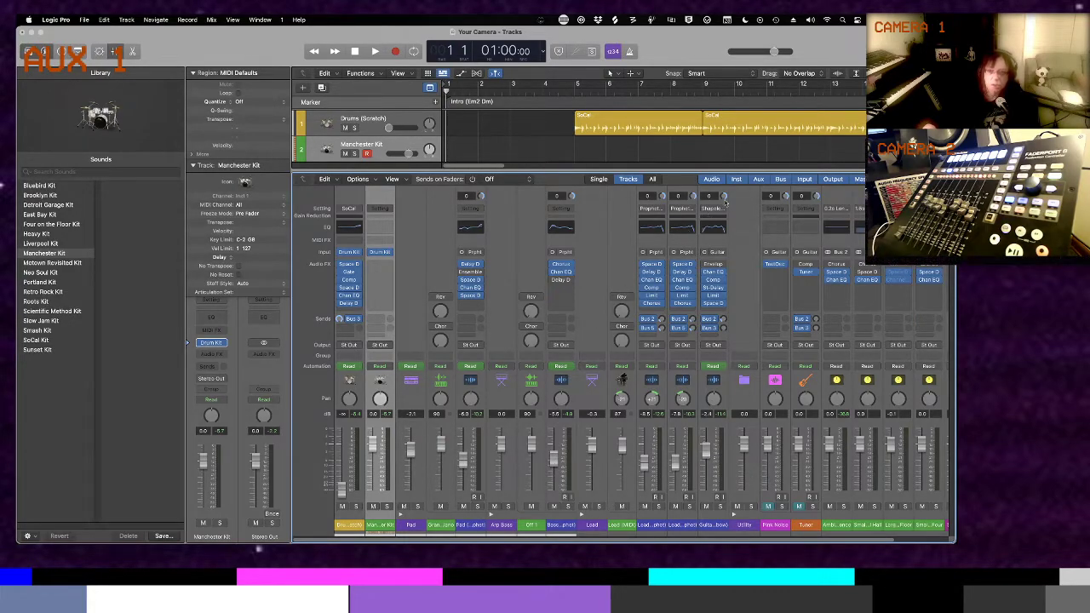
pyautogui.click(758, 180)
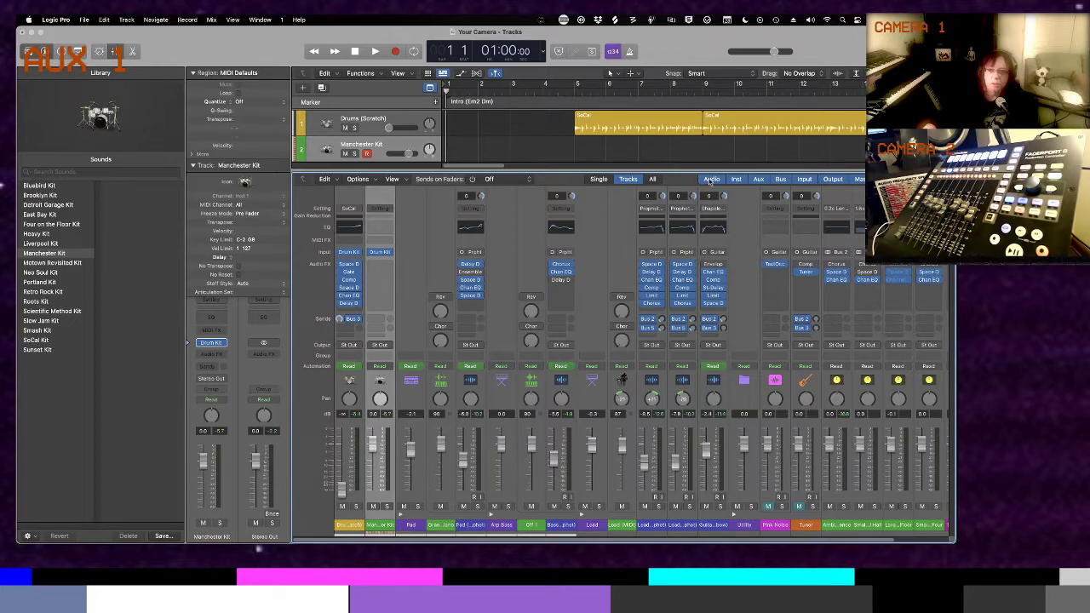
pyautogui.click(710, 180)
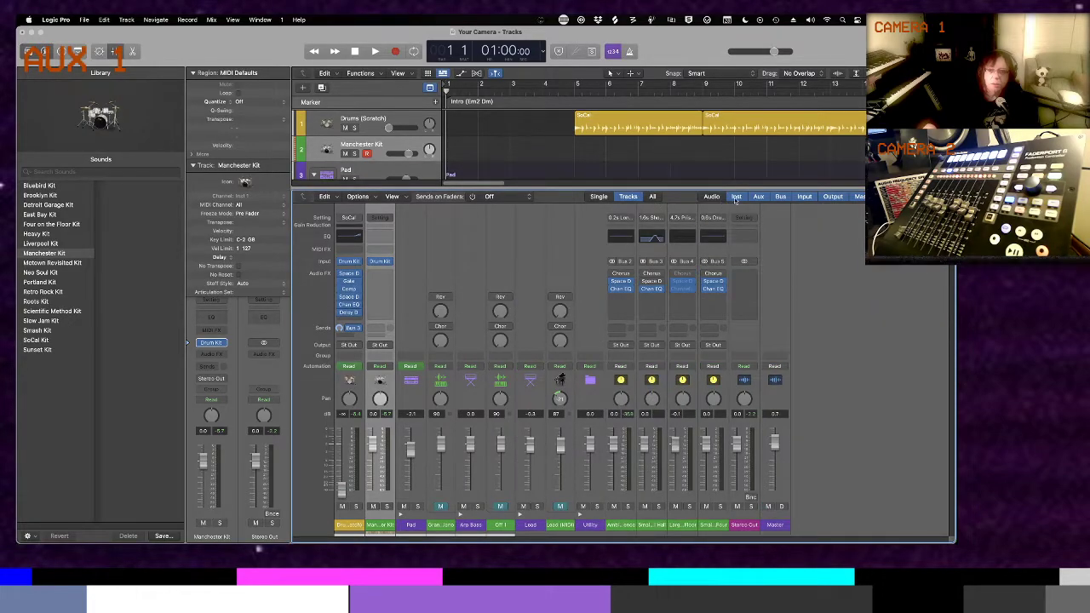
pyautogui.click(736, 196)
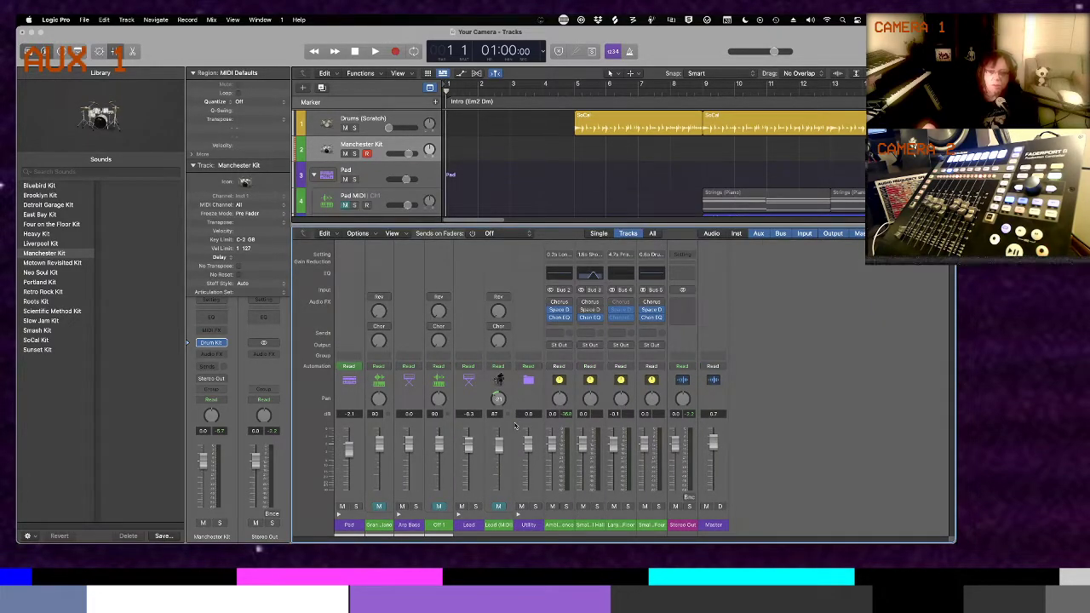
# Examine the Channel EQ settings on the Small Room/0.6s Drum Booth Four and Small Hall/1.6s Short Vocal Hall aux strips
pyautogui.click(652, 317)
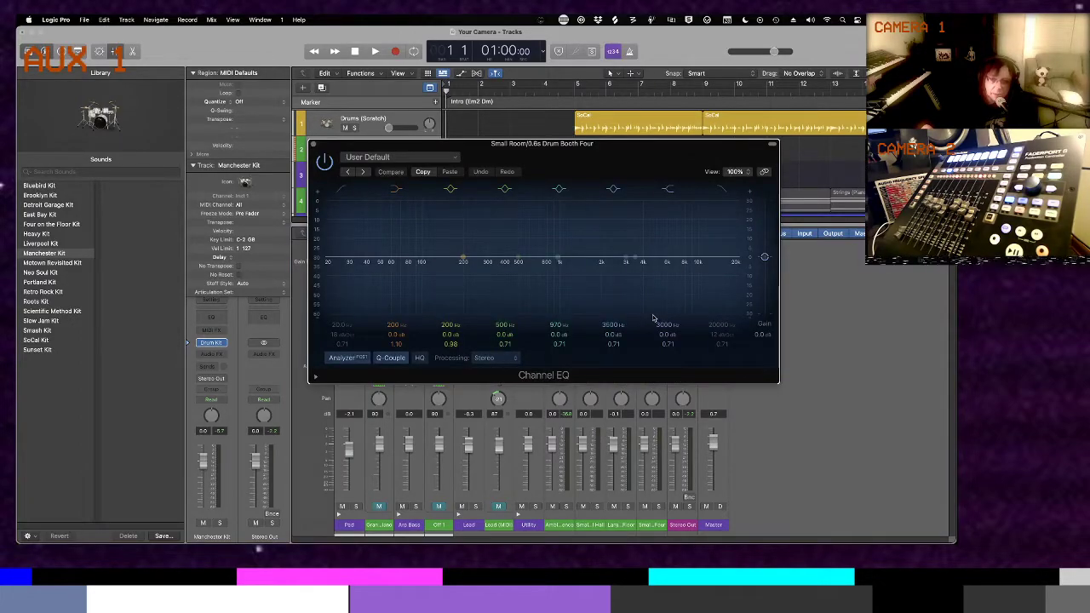
pyautogui.click(313, 145)
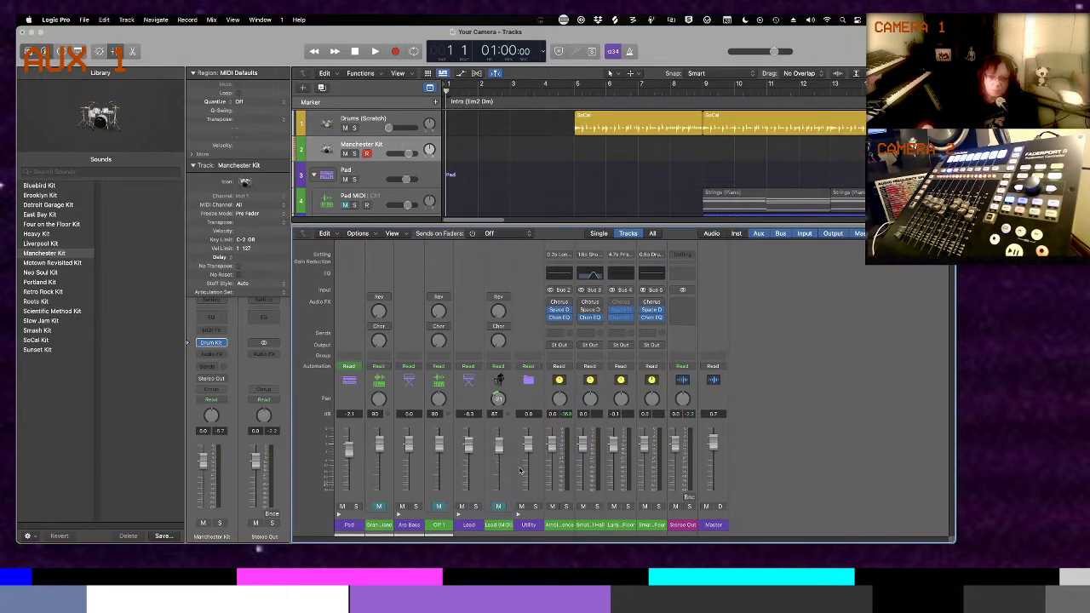
pyautogui.click(616, 526)
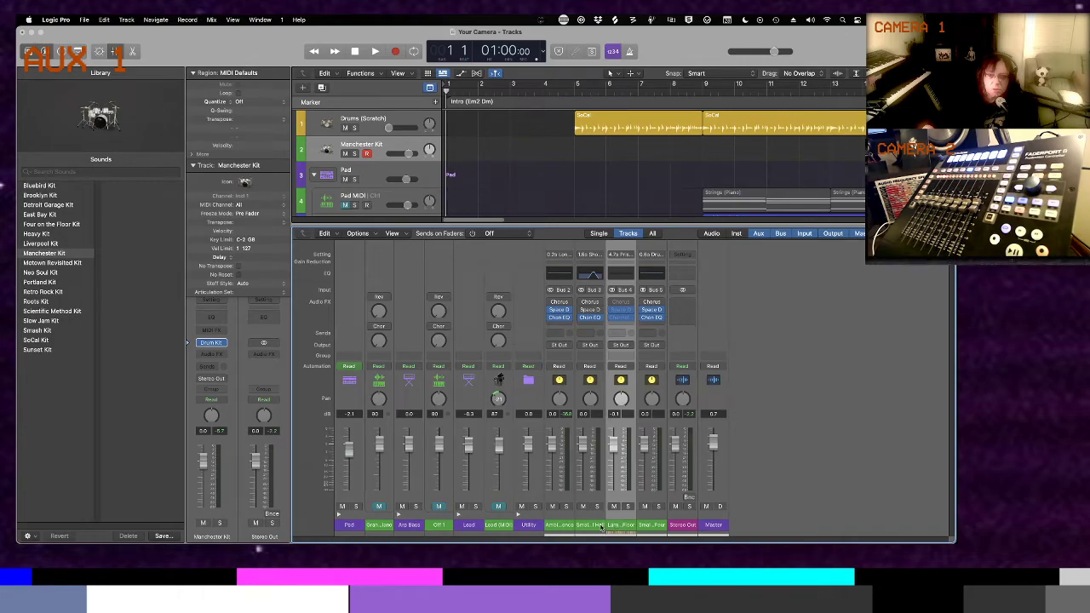
pyautogui.click(598, 526)
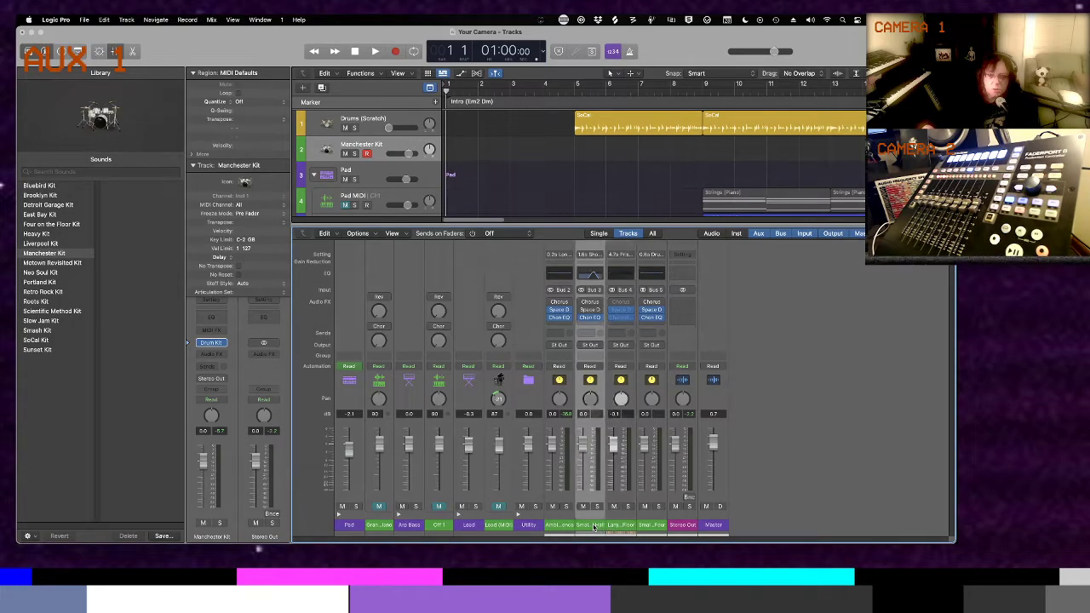
pyautogui.click(595, 312)
pyautogui.click(590, 301)
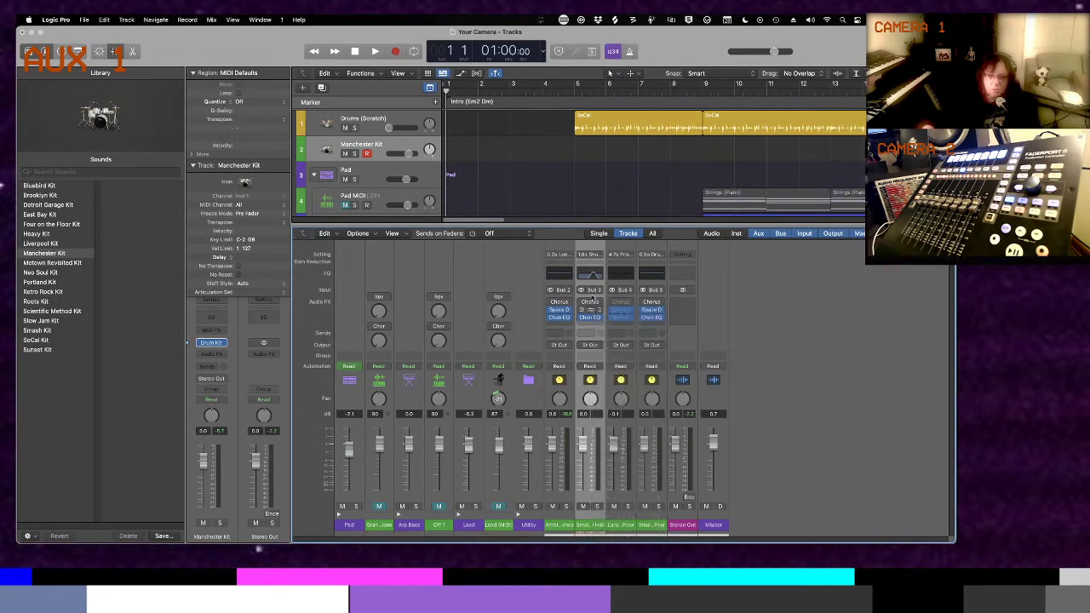
pyautogui.click(589, 318)
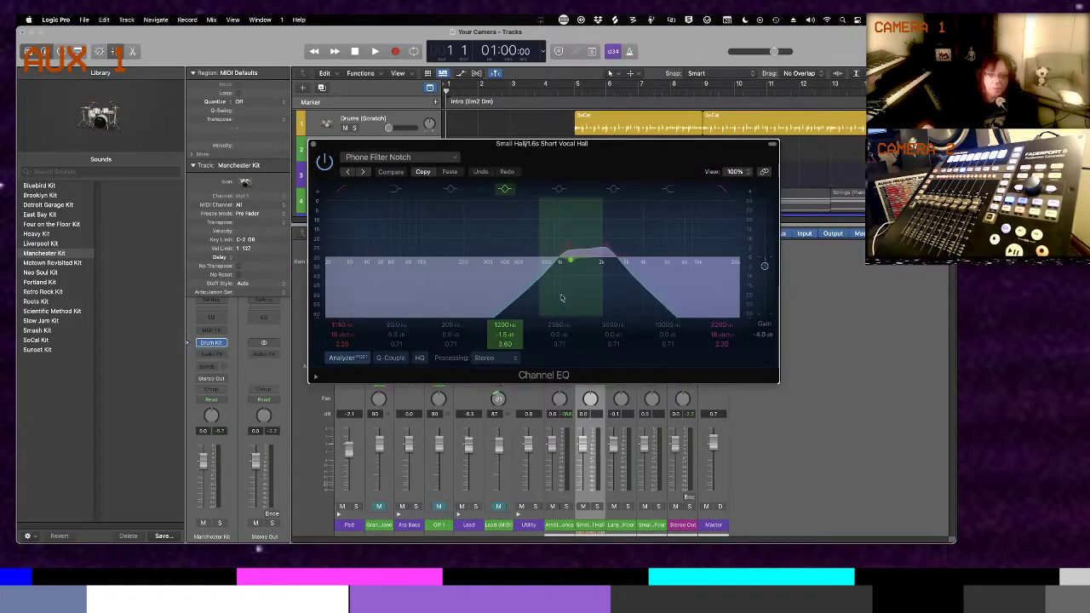
pyautogui.click(315, 144)
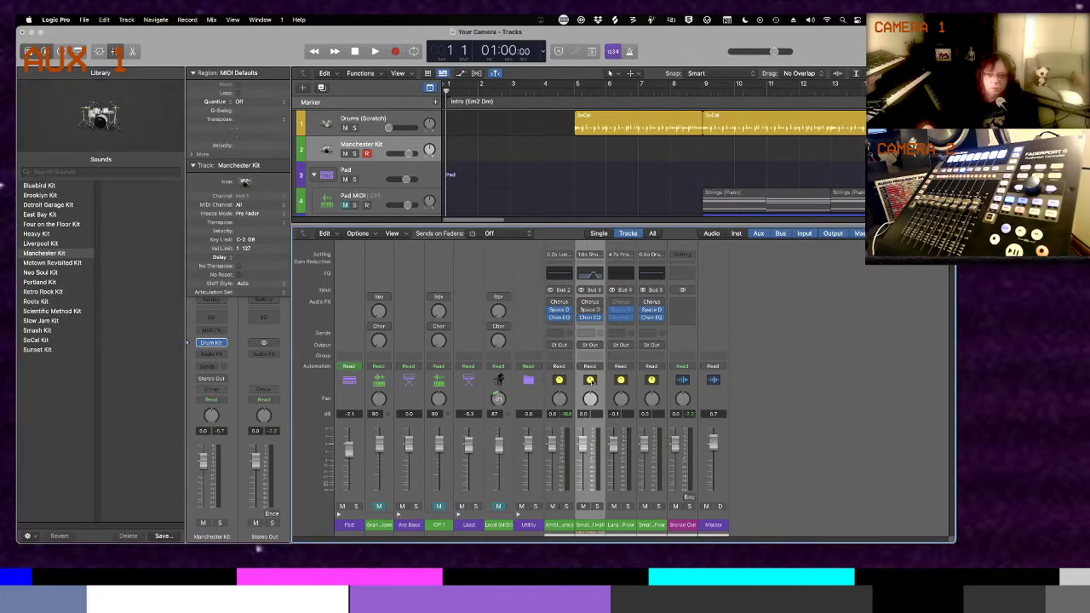
pyautogui.rightClick(599, 527)
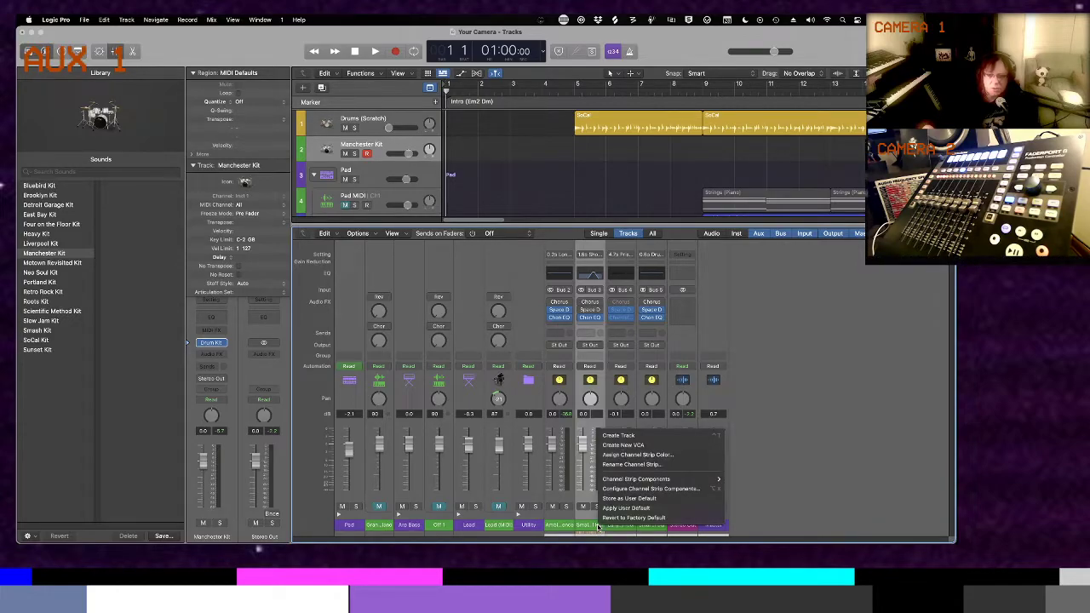
pyautogui.click(591, 522)
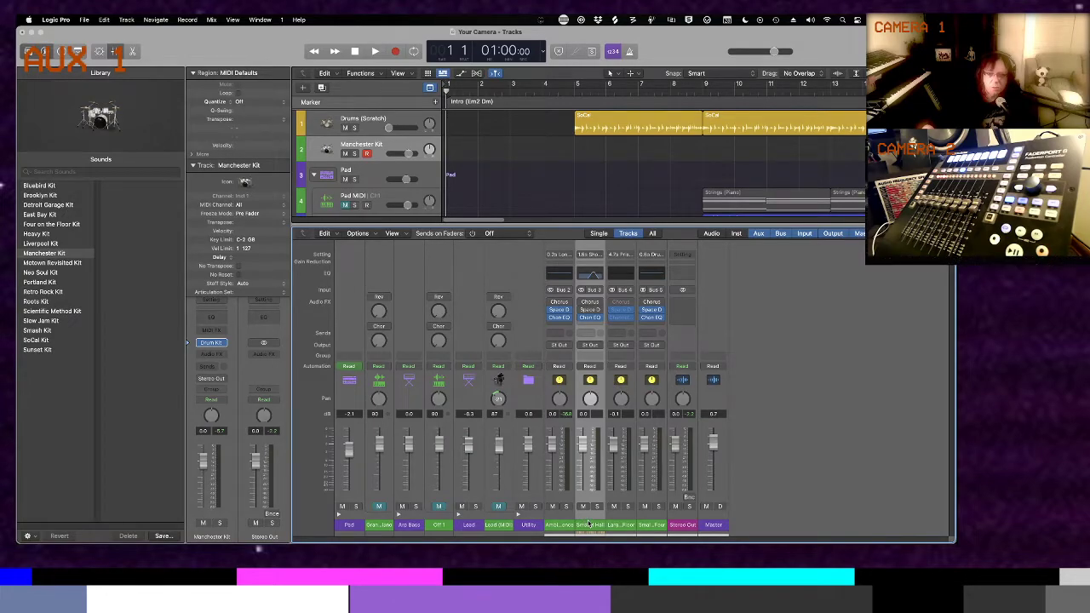
# Route the Manchester Kit track's output to Bus 3, Small Hall/1.6s Short Vocal Hall
pyautogui.click(409, 140)
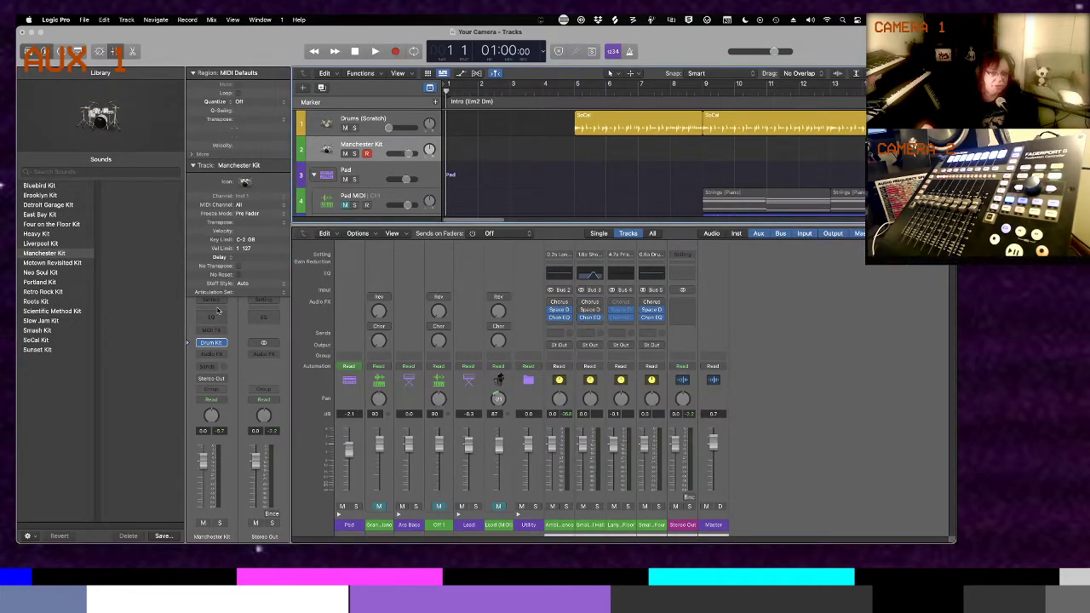
pyautogui.click(223, 380)
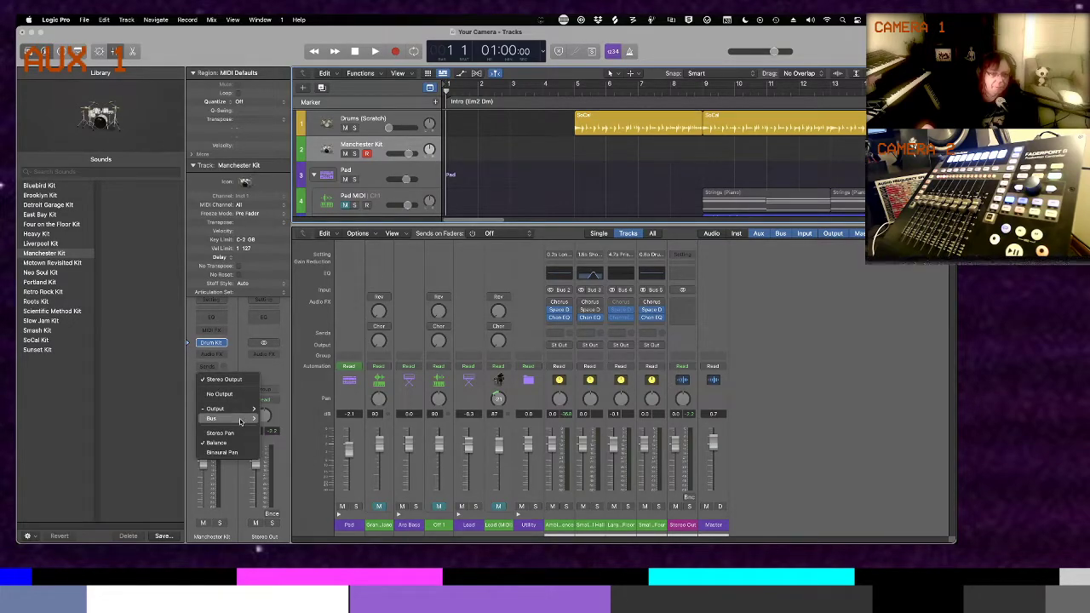
pyautogui.moveTo(241, 422)
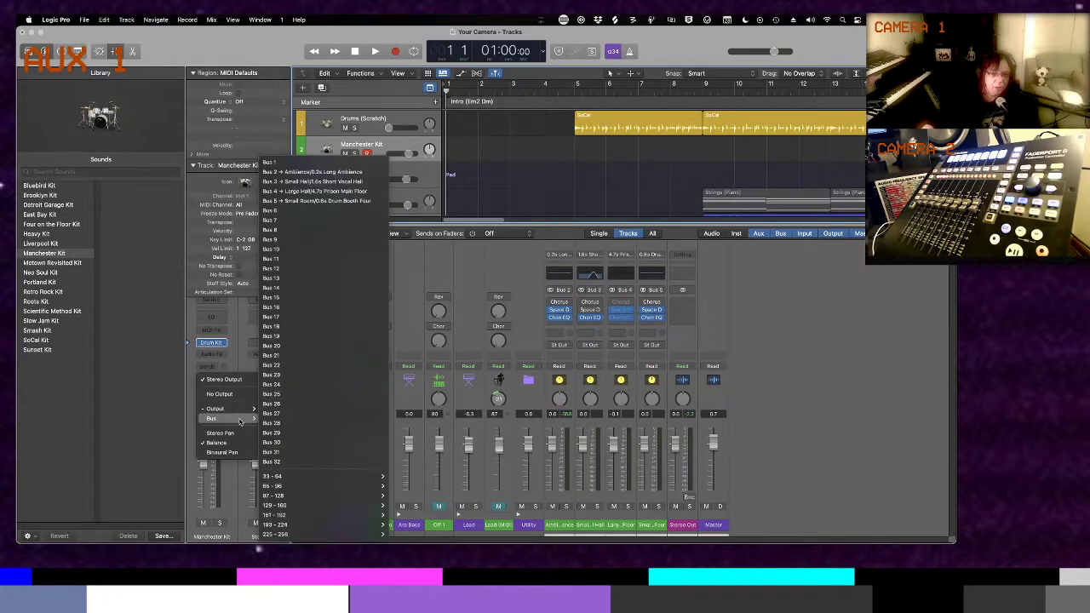
pyautogui.click(347, 181)
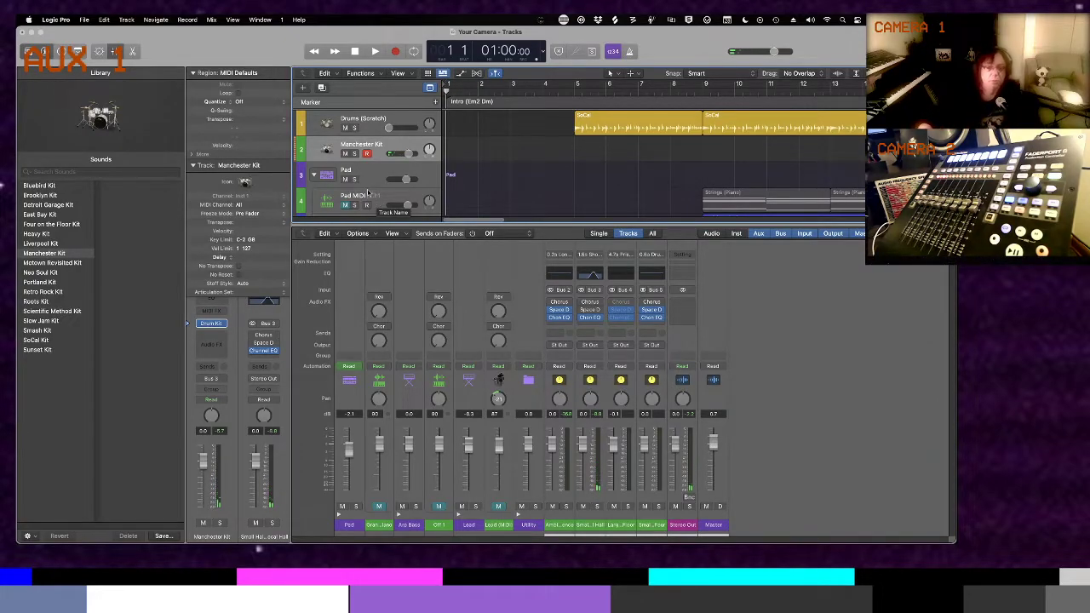
# Hide the Mixer and add a send to Bus 3, Small Hall/1.6s Short Vocal Hall, on the Manchester Kit track
pyautogui.press('x')
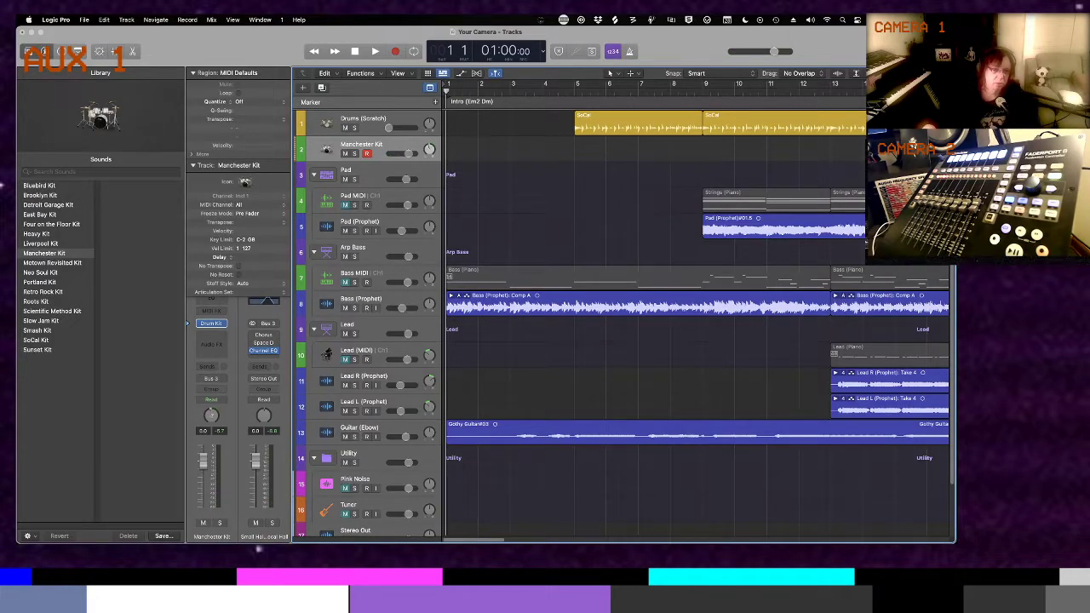
pyautogui.click(220, 368)
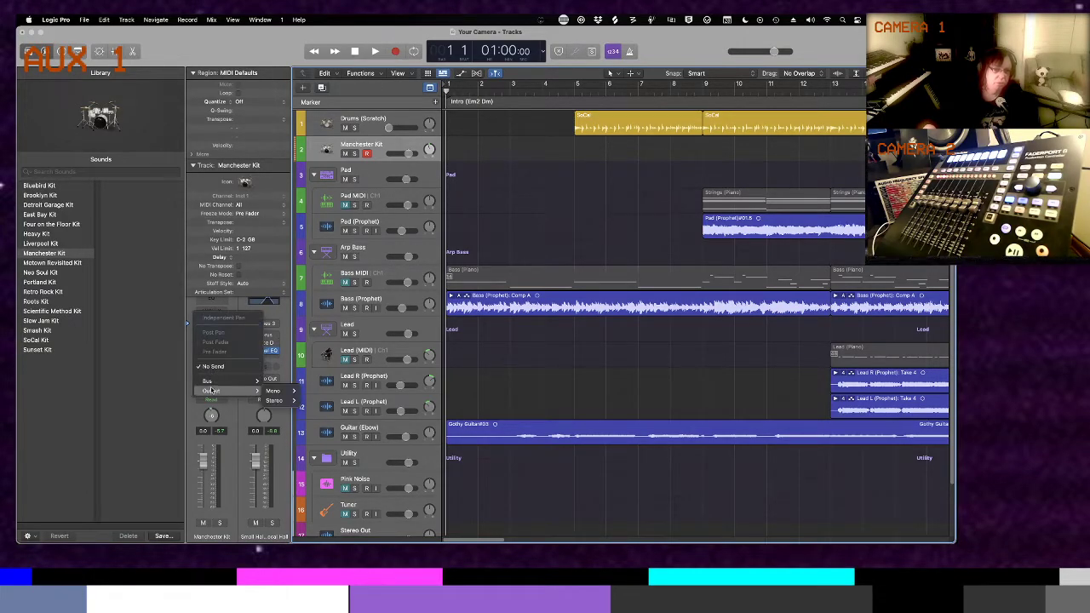
pyautogui.moveTo(219, 384)
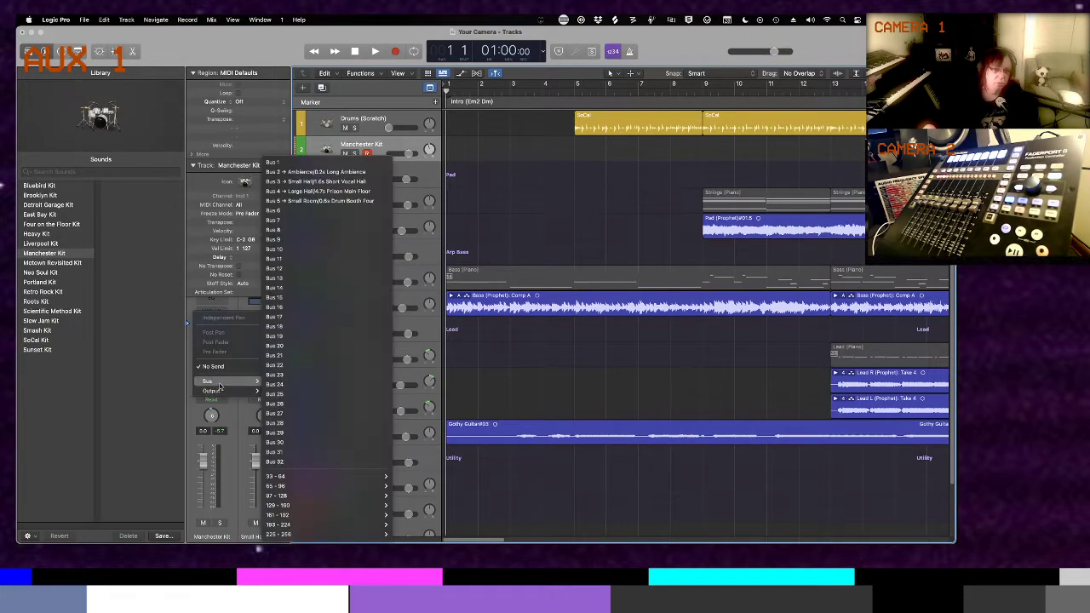
pyautogui.click(324, 181)
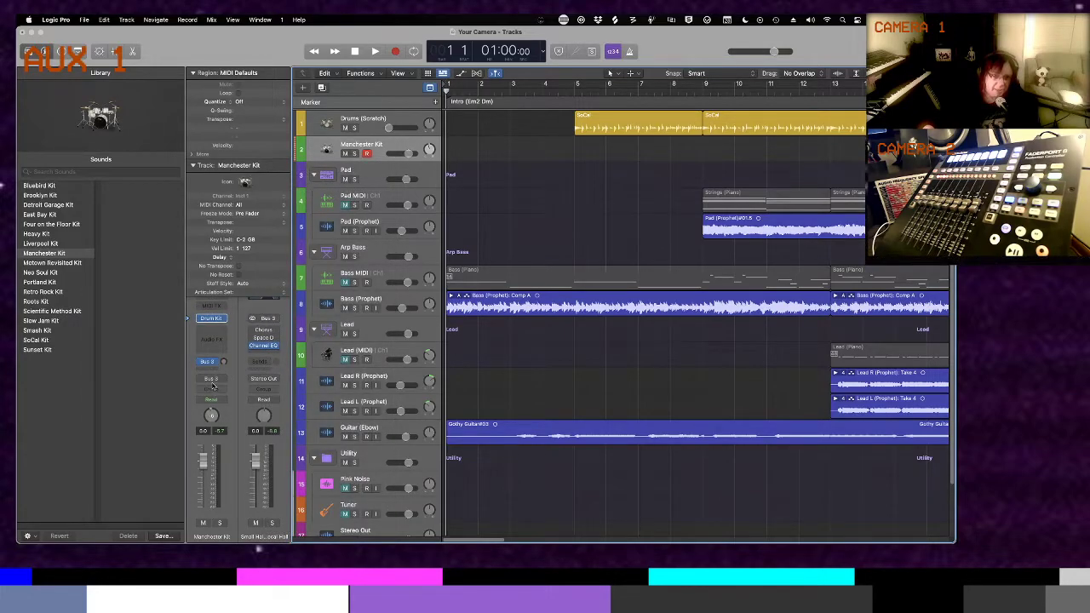
# Set the Manchester Kit track's output to No Output
pyautogui.click(222, 380)
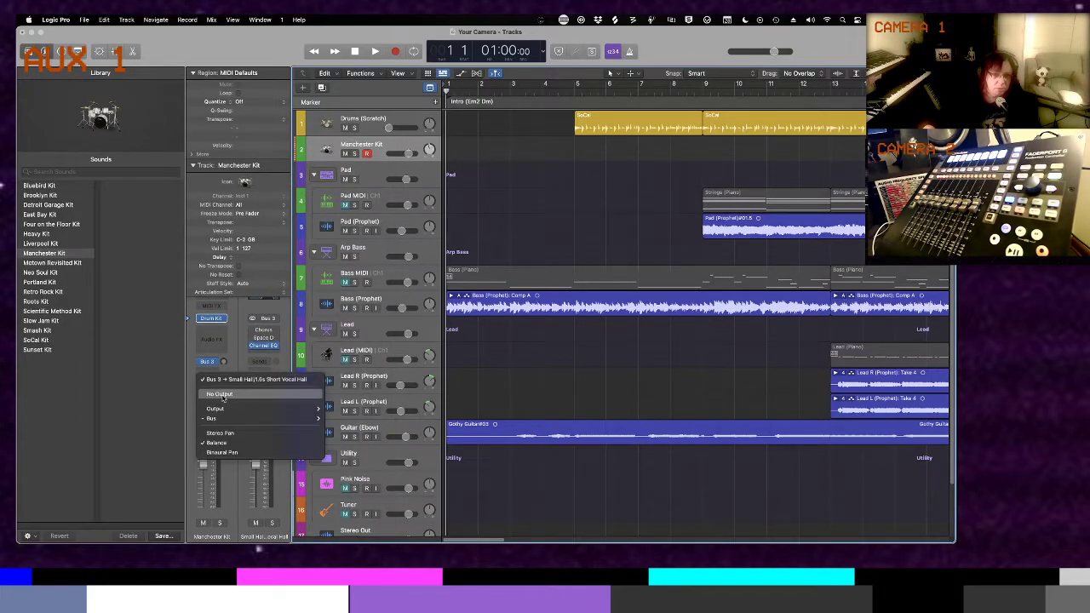
pyautogui.moveTo(225, 409)
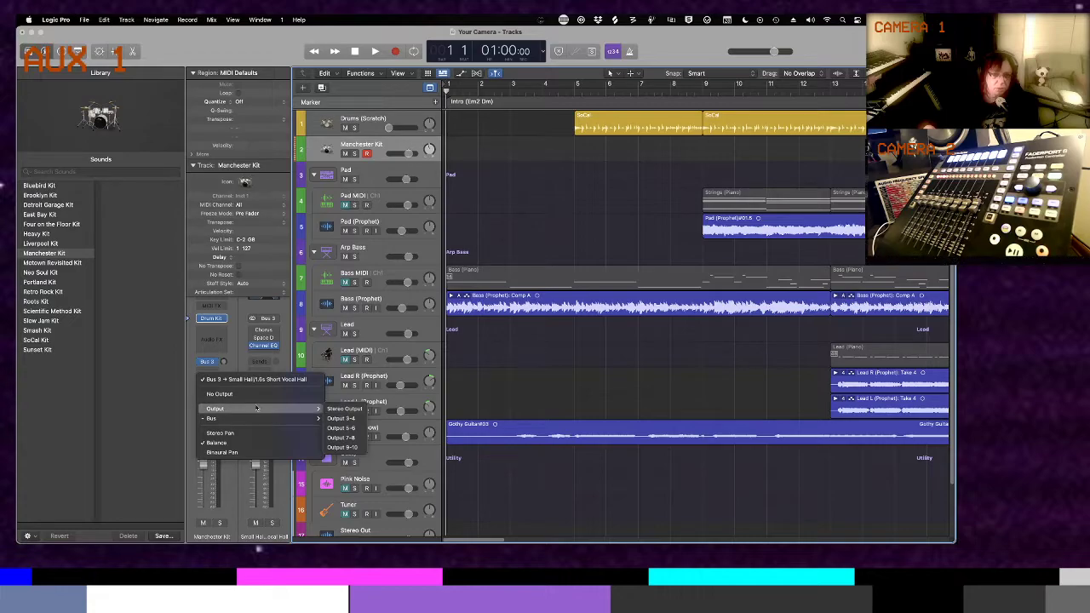
pyautogui.click(219, 393)
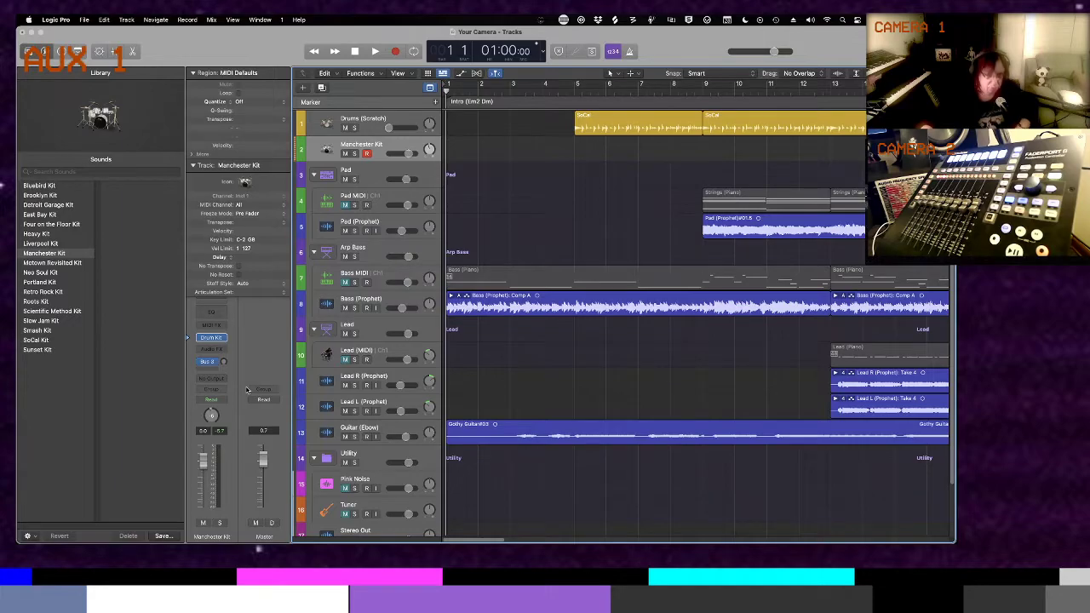
# Route the Manchester Kit track's output to Stereo Output and turn up its Bus 3 send level
pyautogui.click(225, 381)
pyautogui.moveTo(223, 397)
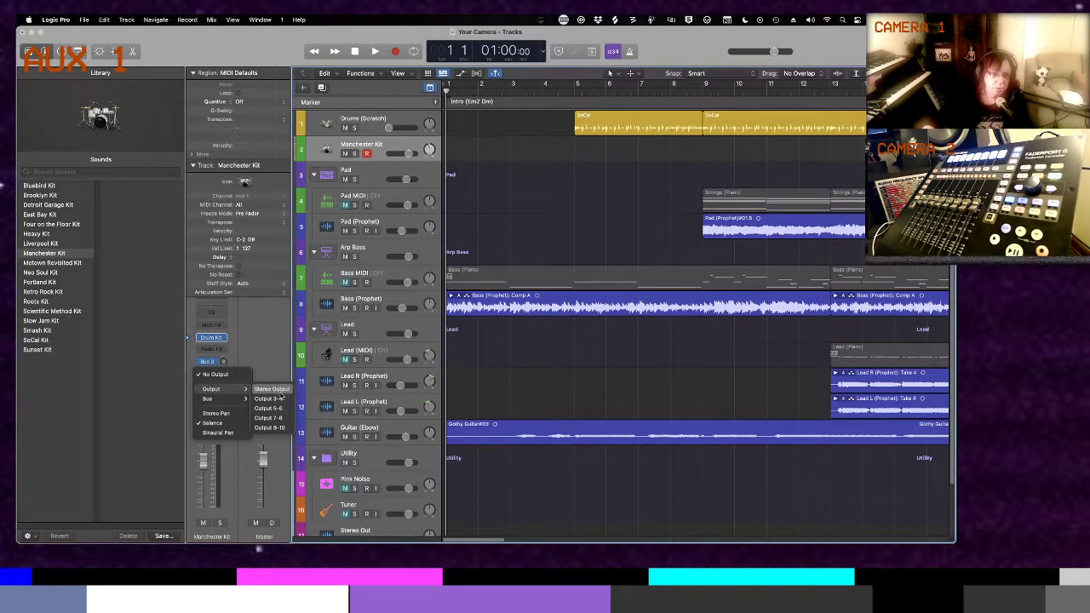
pyautogui.click(274, 390)
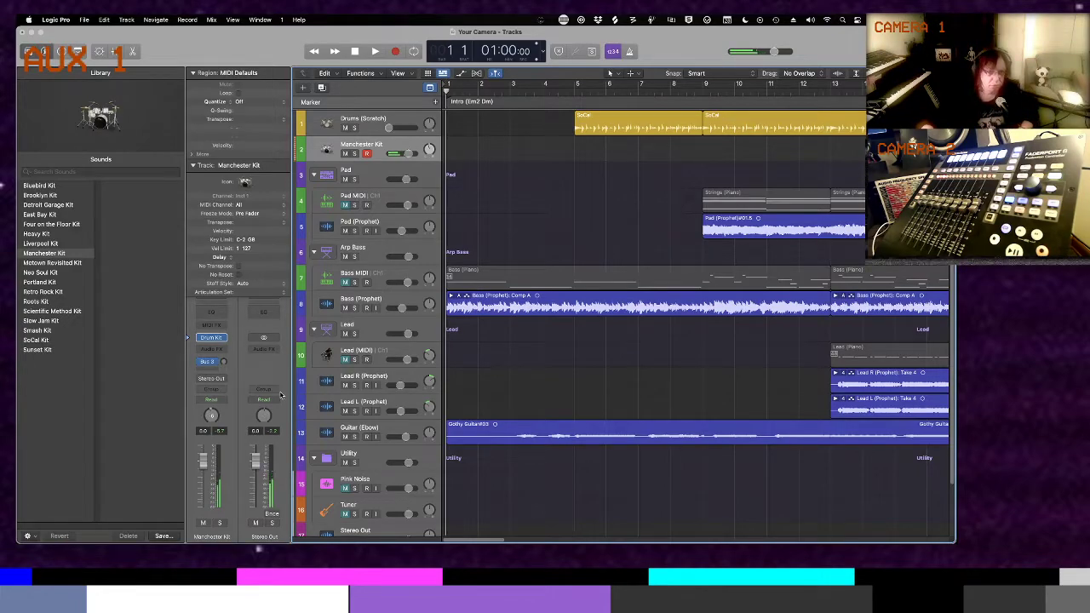
pyautogui.click(226, 362)
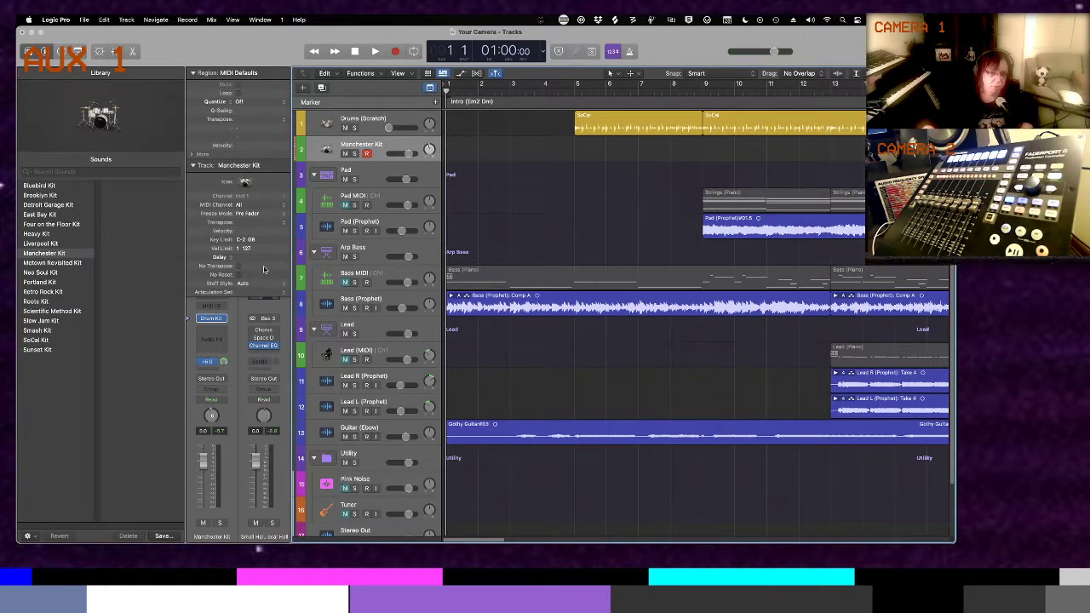
# Set the Manchester Kit track's output to No Output so that only its Bus 3 send is heard
pyautogui.moveTo(227, 361)
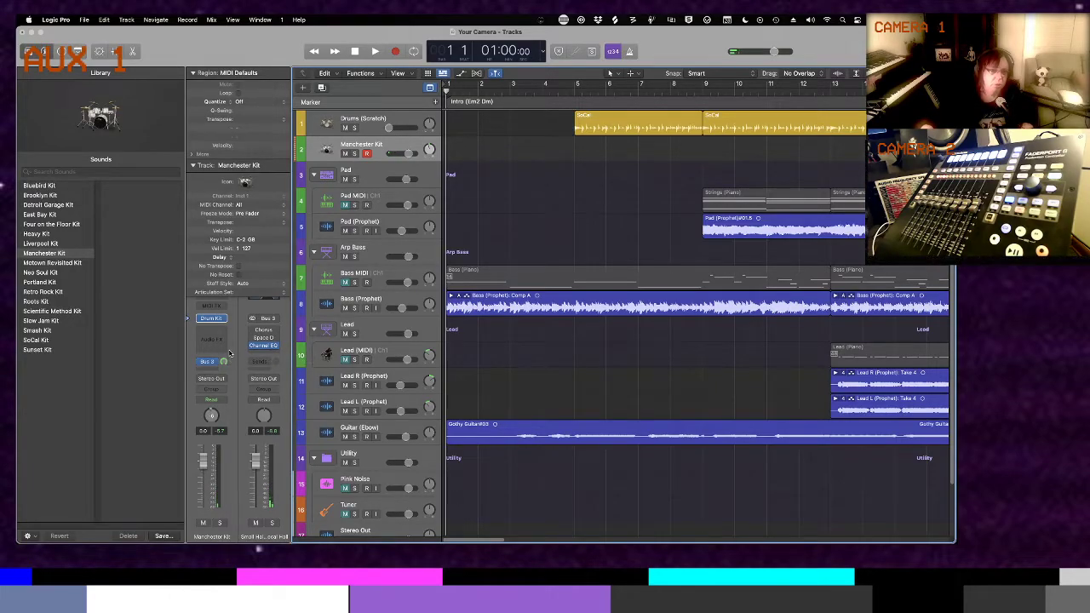
pyautogui.moveTo(264, 349)
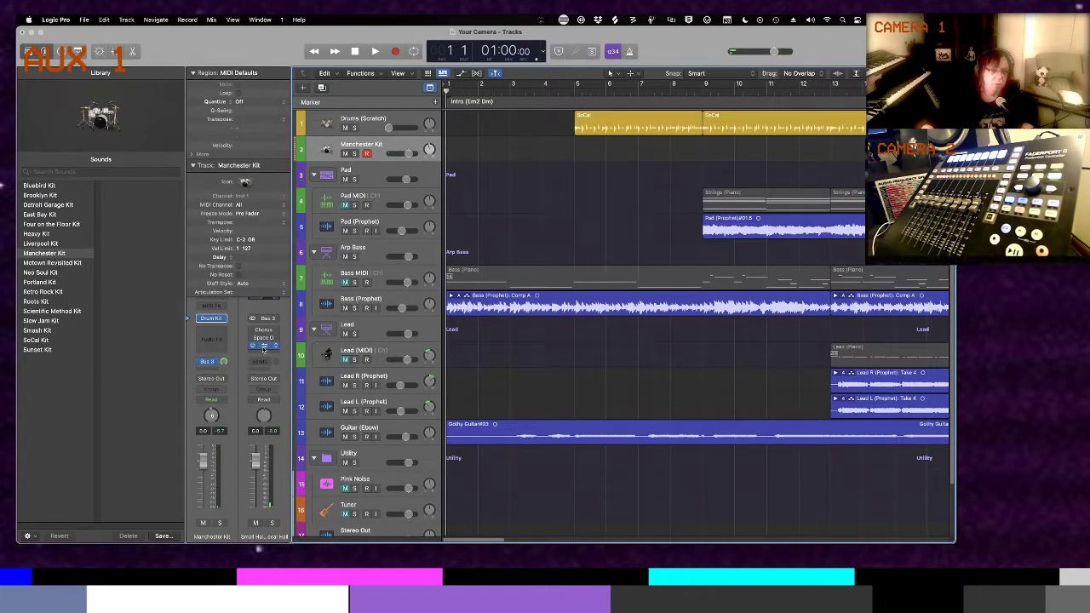
pyautogui.click(211, 379)
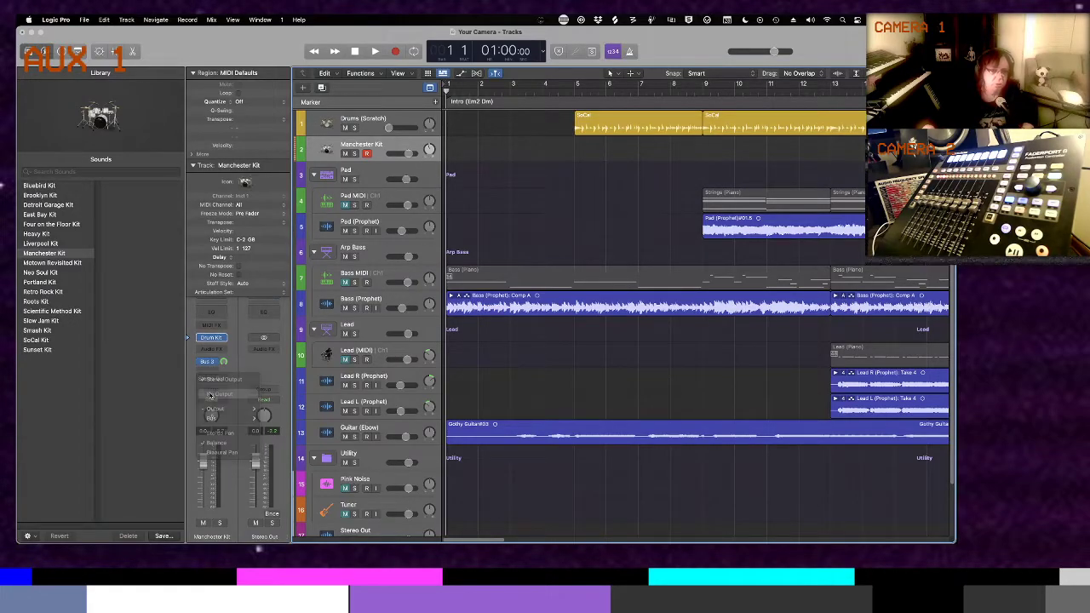
pyautogui.click(211, 394)
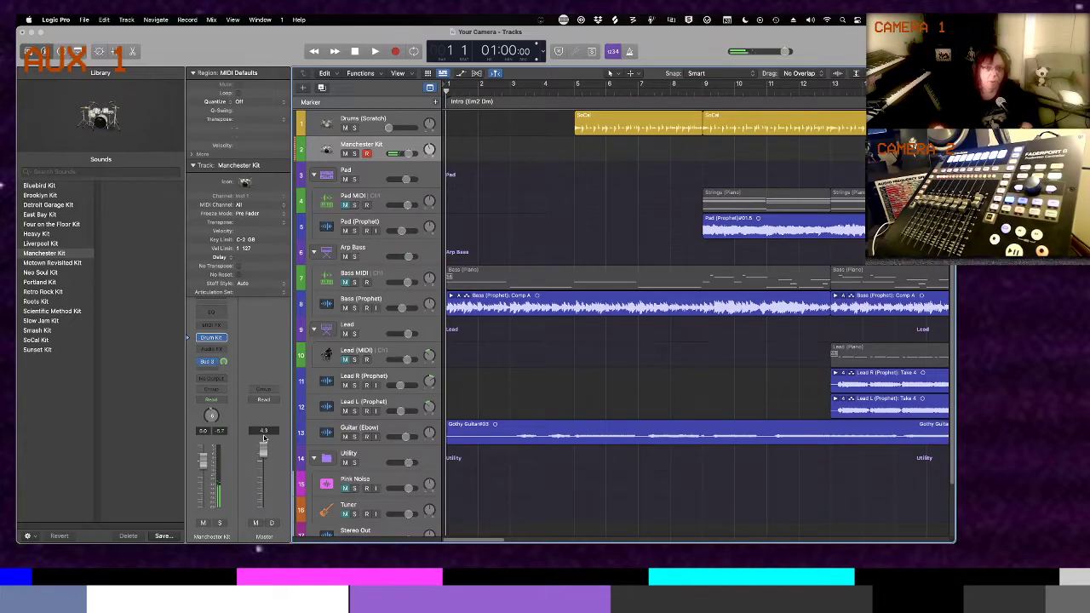
# Play the intro to check the kit's level, return to the start, and raise the Manchester Kit fader to 6.0 dB
pyautogui.press('space')
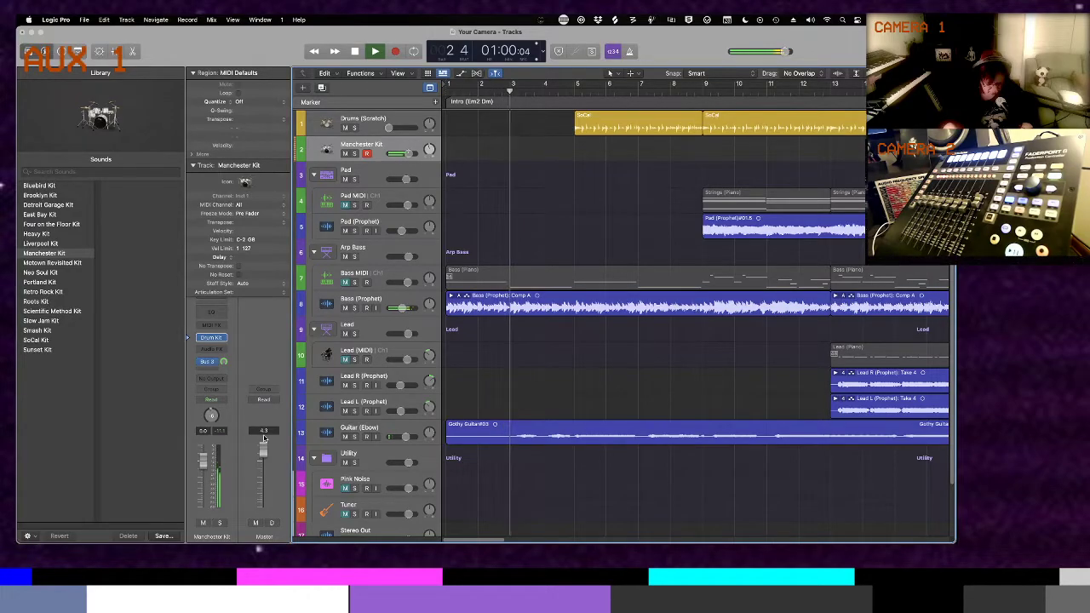
pyautogui.press('space')
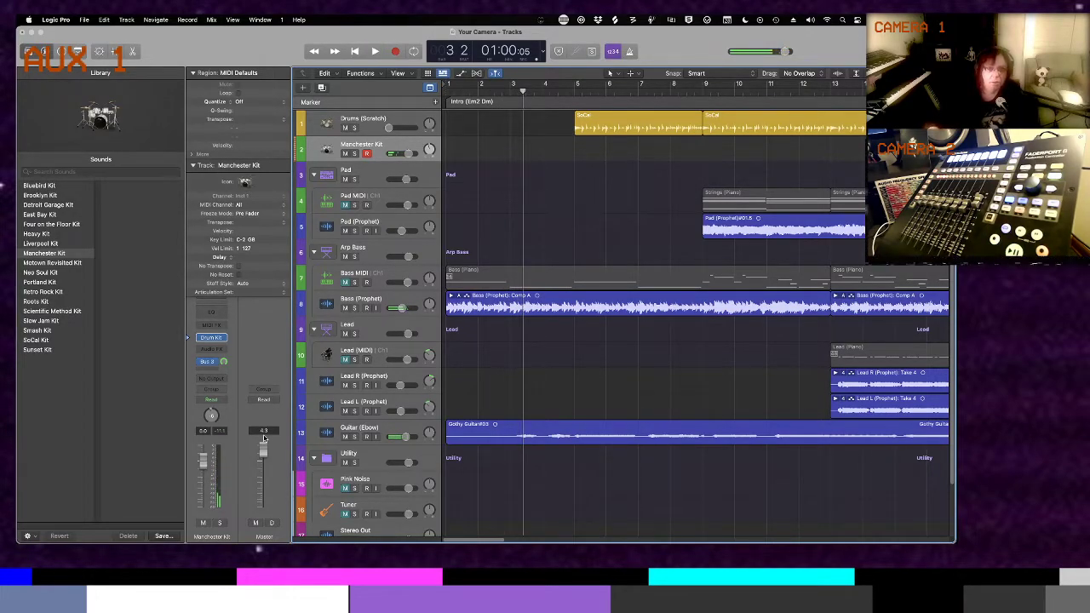
pyautogui.press('Return')
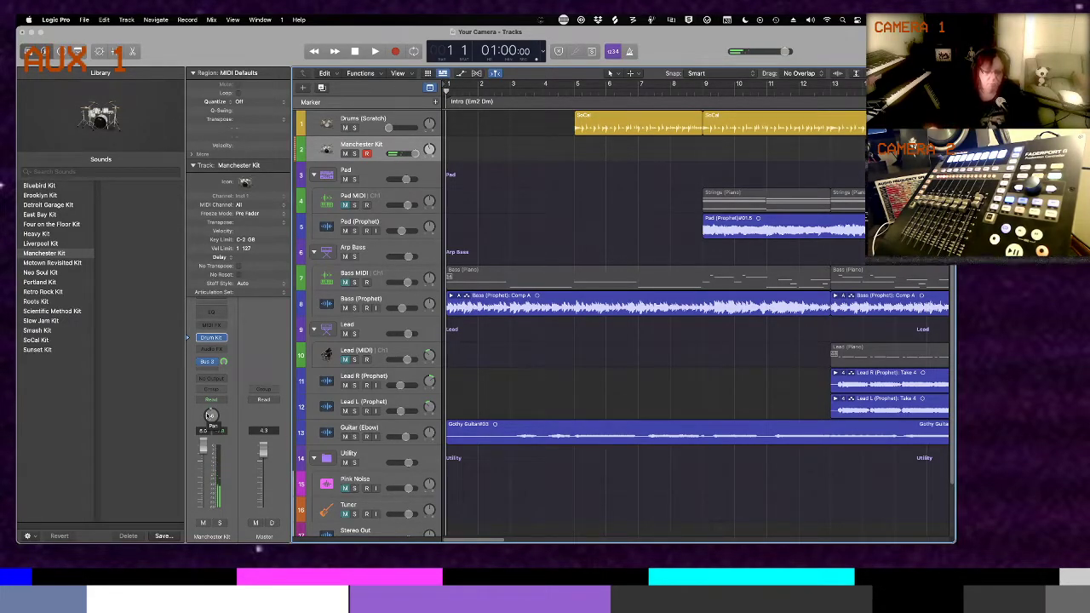
# Try to record a four-bar accent part over the intro on the Manchester Kit track, and delete the take
pyautogui.press('r')
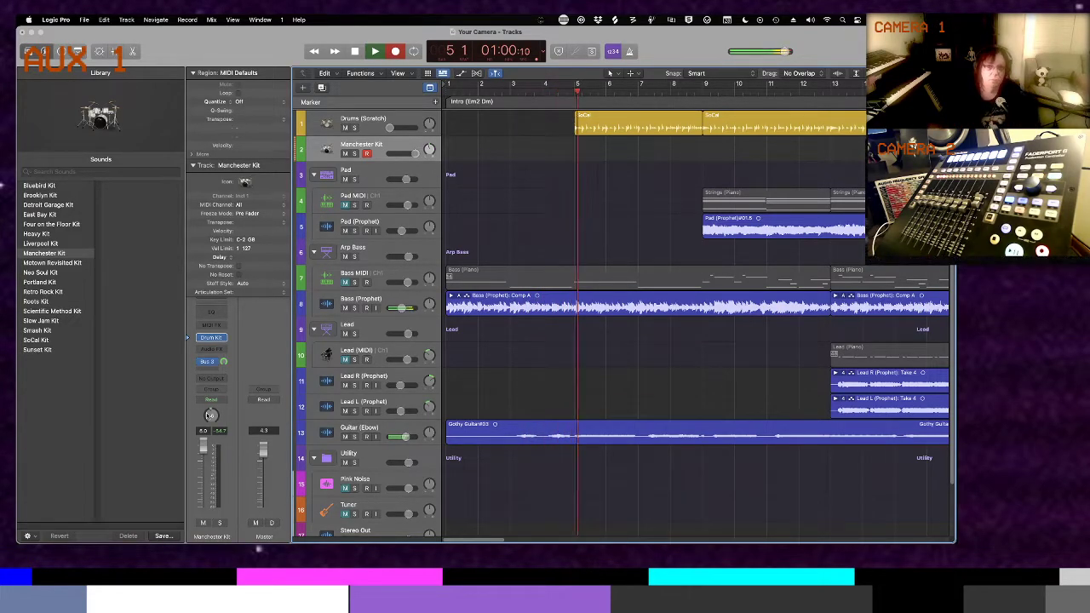
pyautogui.press('space')
pyautogui.press('r')
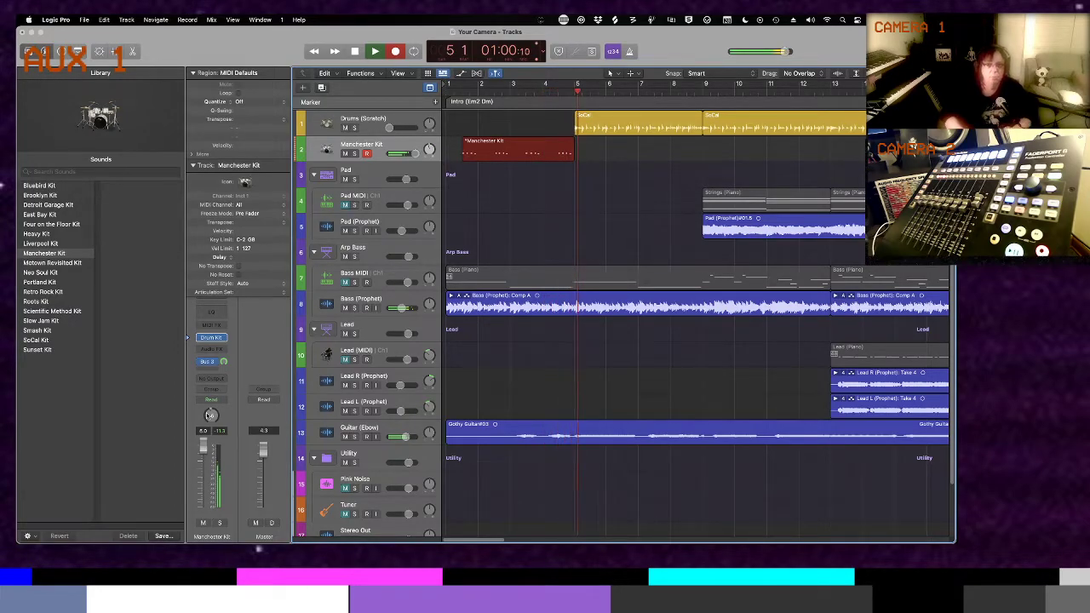
pyautogui.press('space')
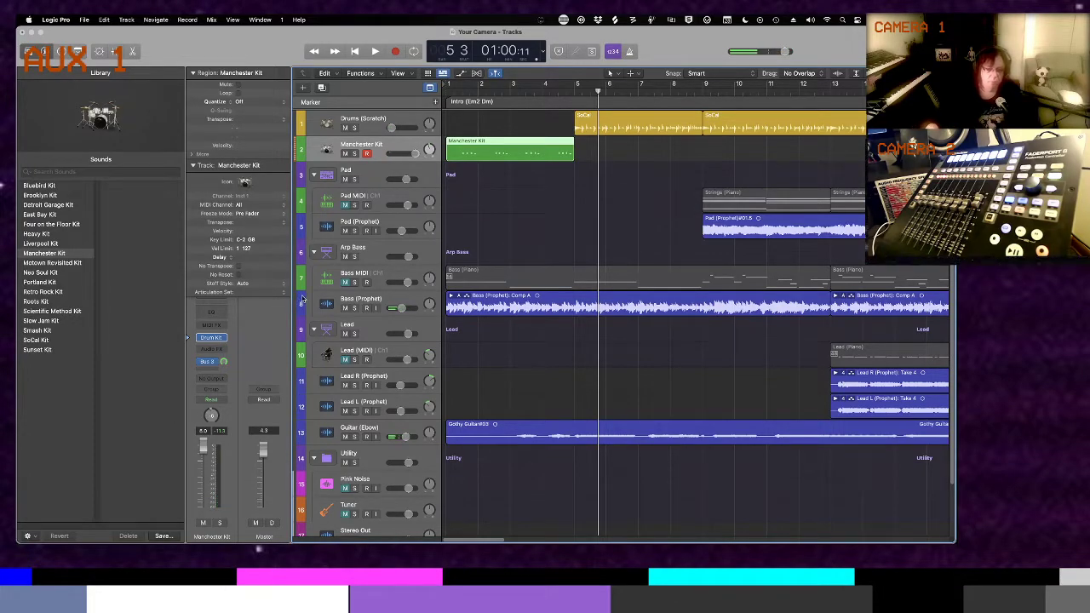
pyautogui.press('Delete')
# Record a four-bar tambourine and left crash part on the Manchester Kit track from bar 1
pyautogui.press('Return')
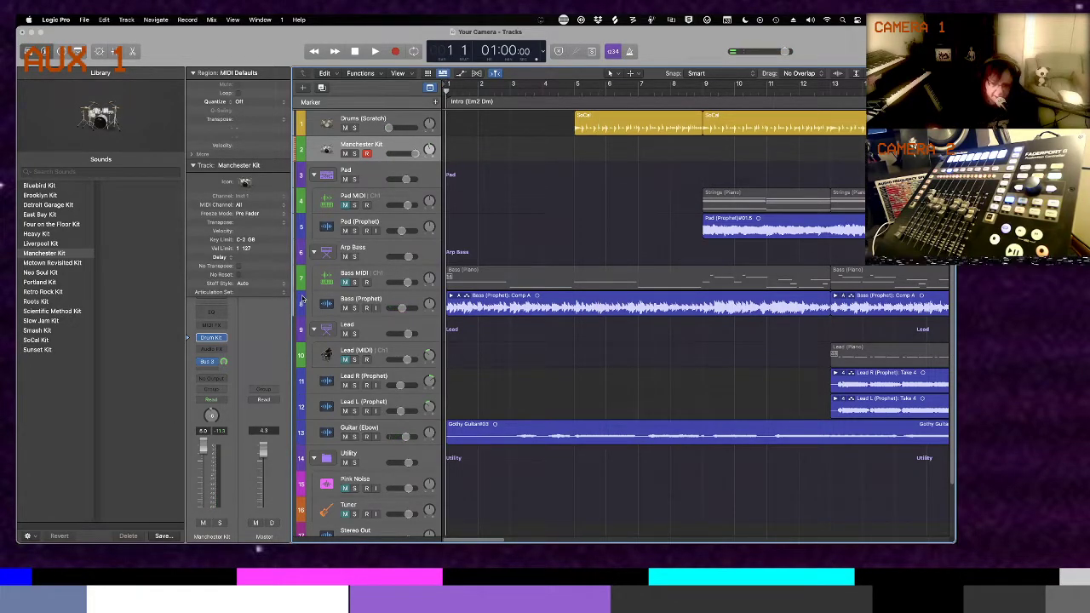
pyautogui.press('r')
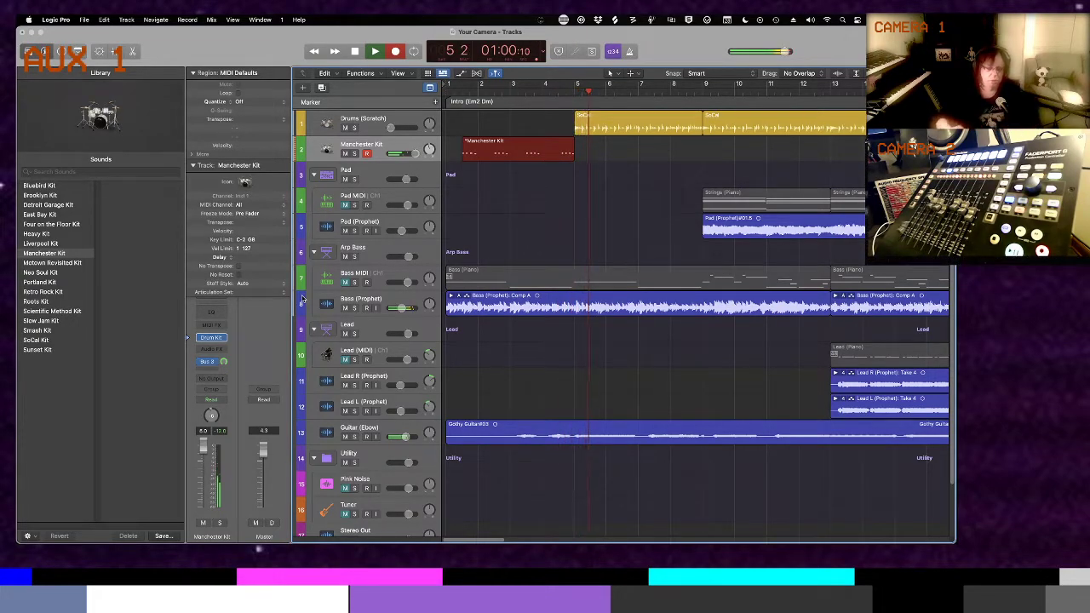
pyautogui.press('space')
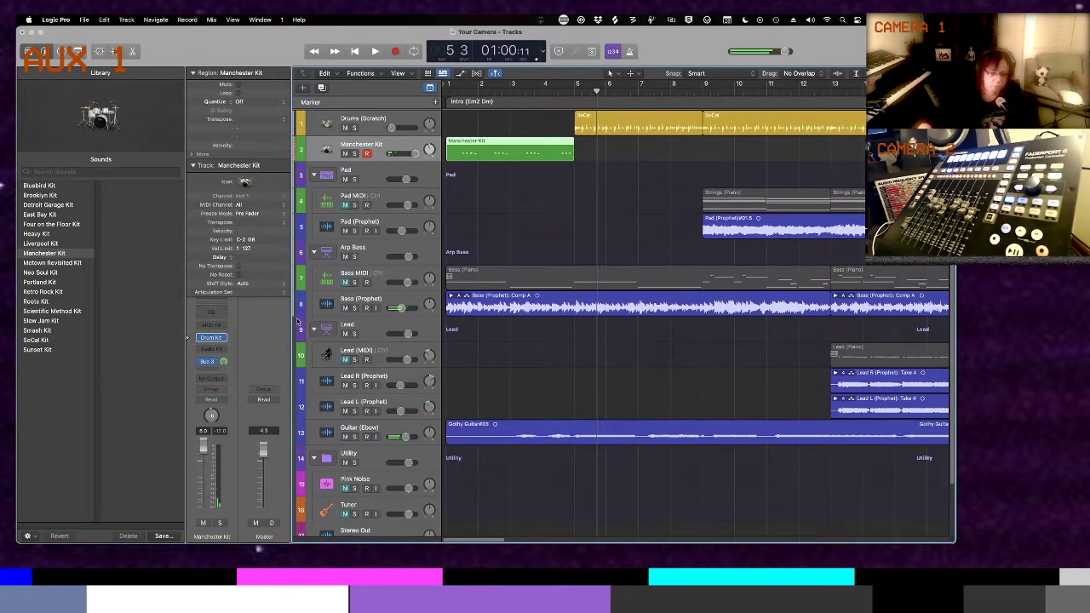
# Quantize all notes of the recorded intro region to 1/16 notes at strength 100 and show their velocities
pyautogui.doubleClick(493, 153)
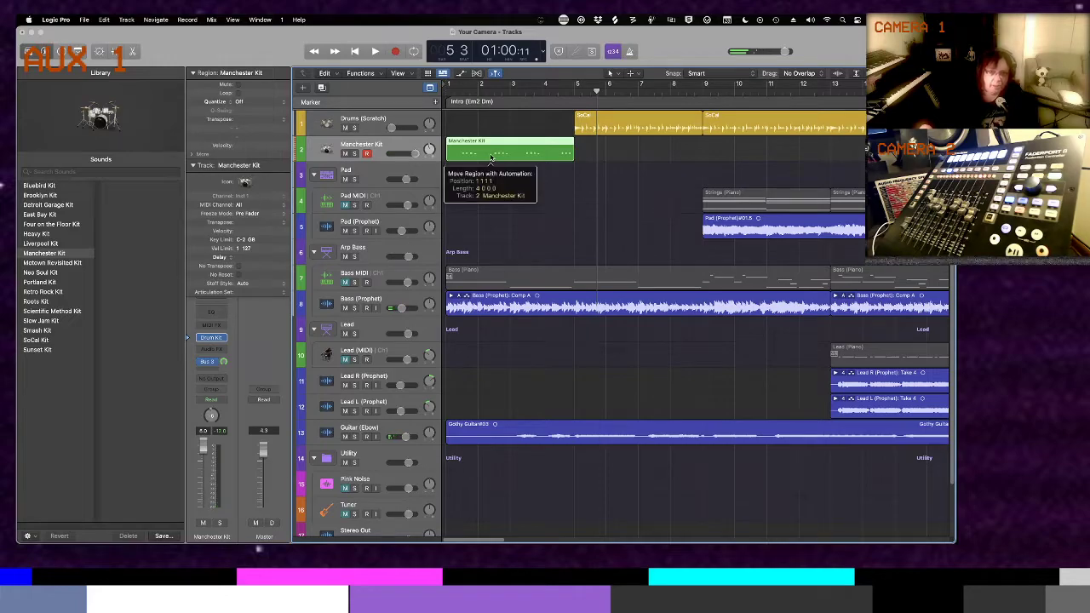
pyautogui.press('super+a')
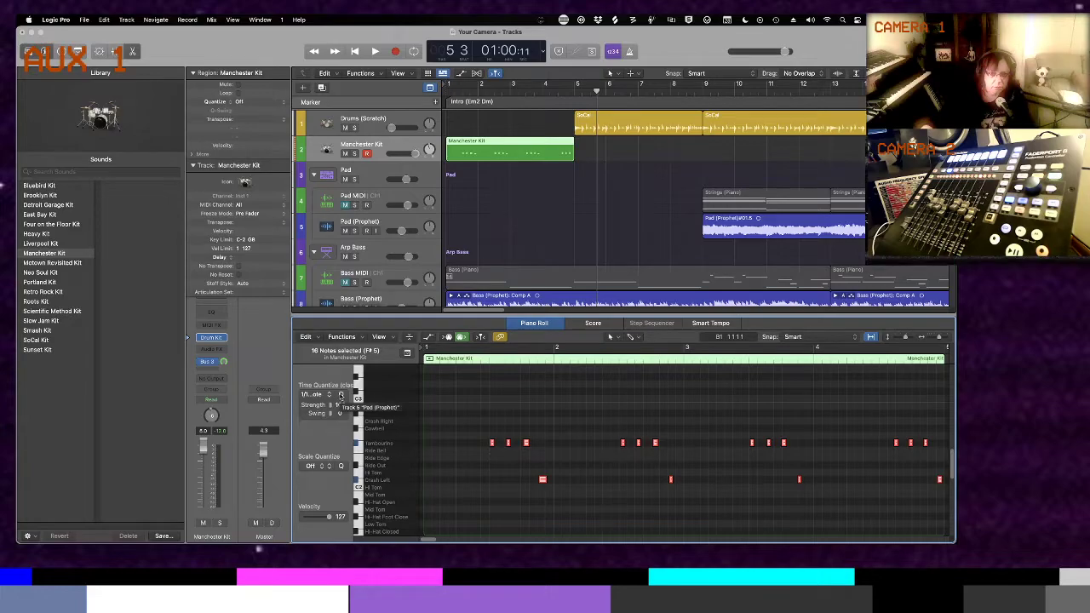
pyautogui.click(340, 396)
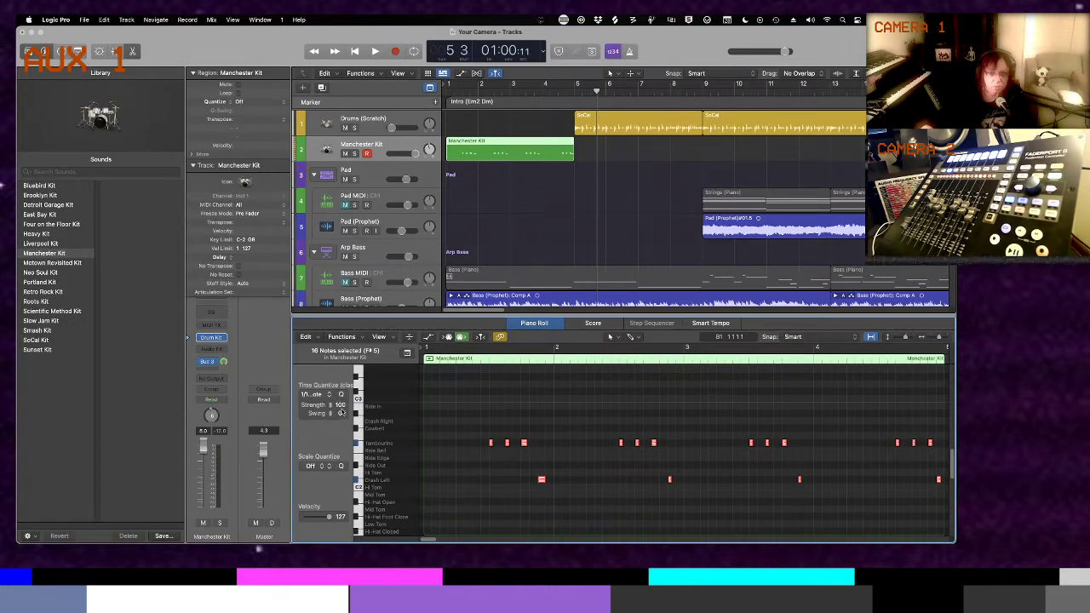
pyautogui.press('a')
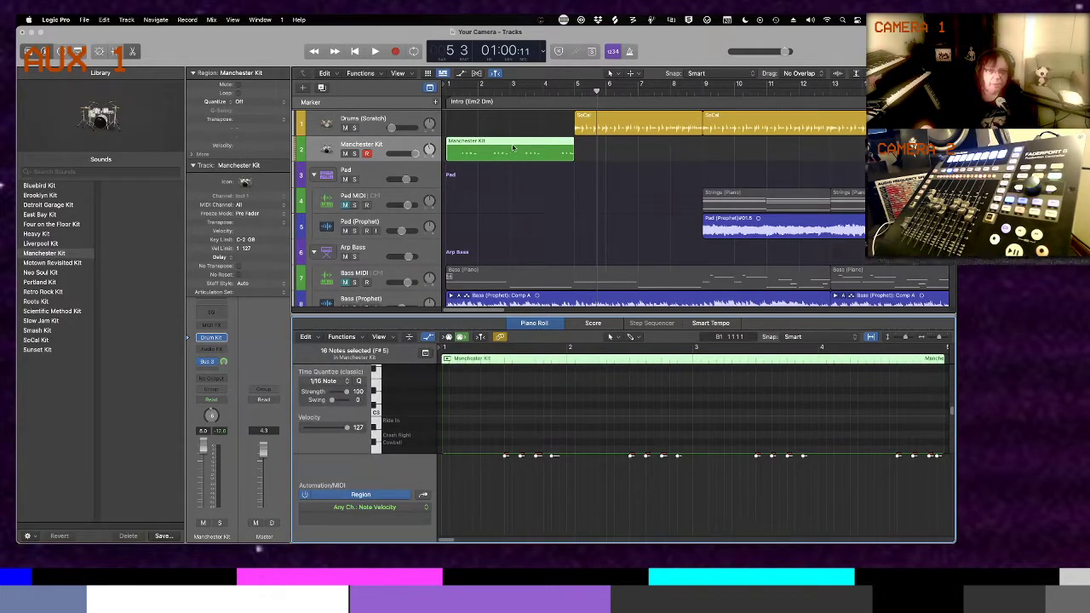
# Copy the intro drum region to bars 25 and 29 of Verse 1 and play back the copies
pyautogui.hscroll(15, 783, 177)
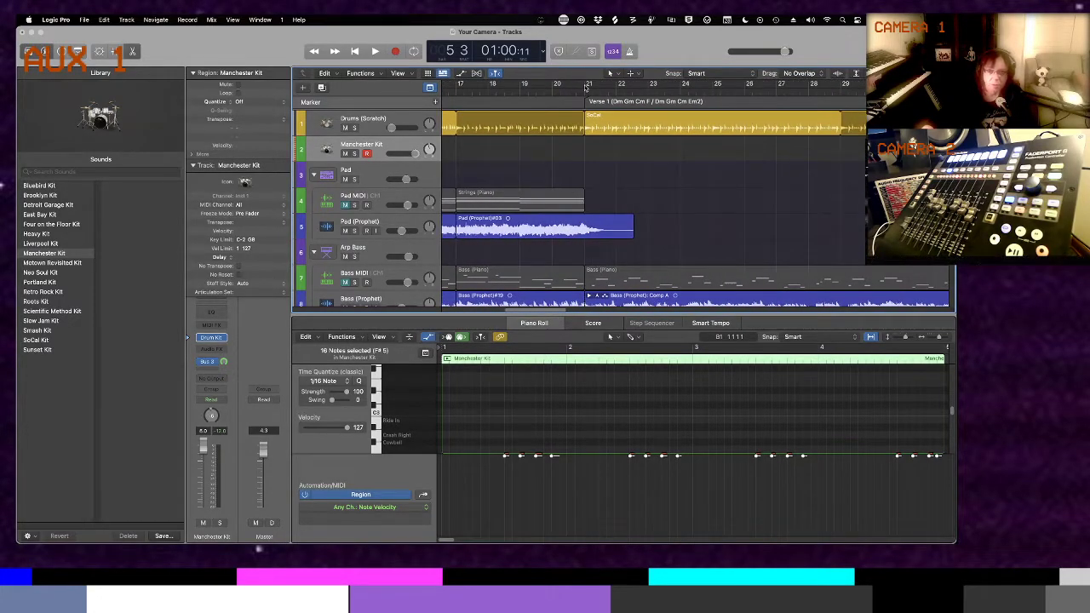
pyautogui.click(682, 89)
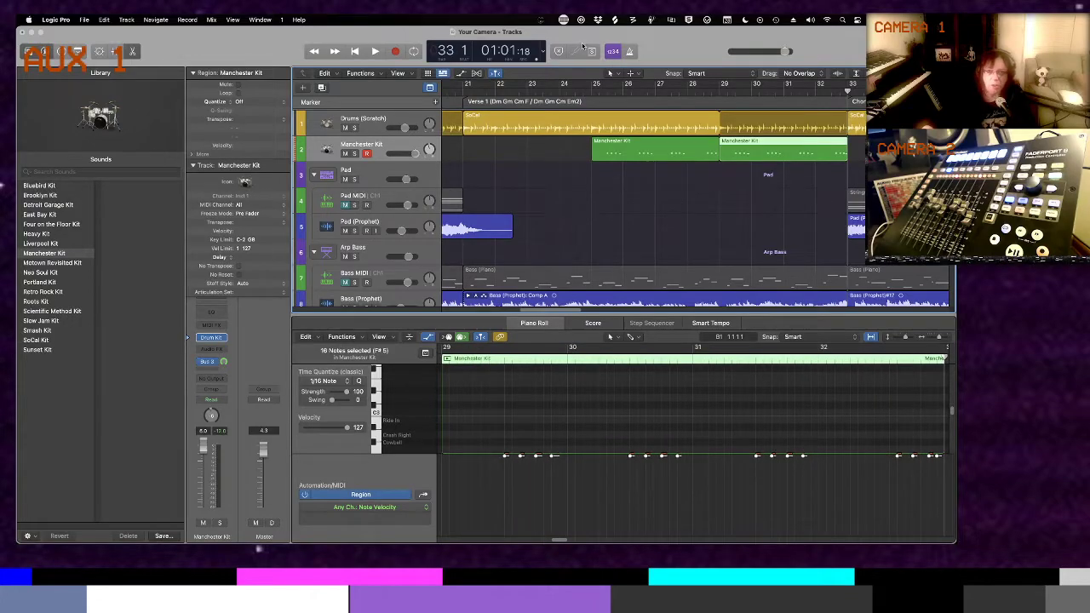
pyautogui.press('space')
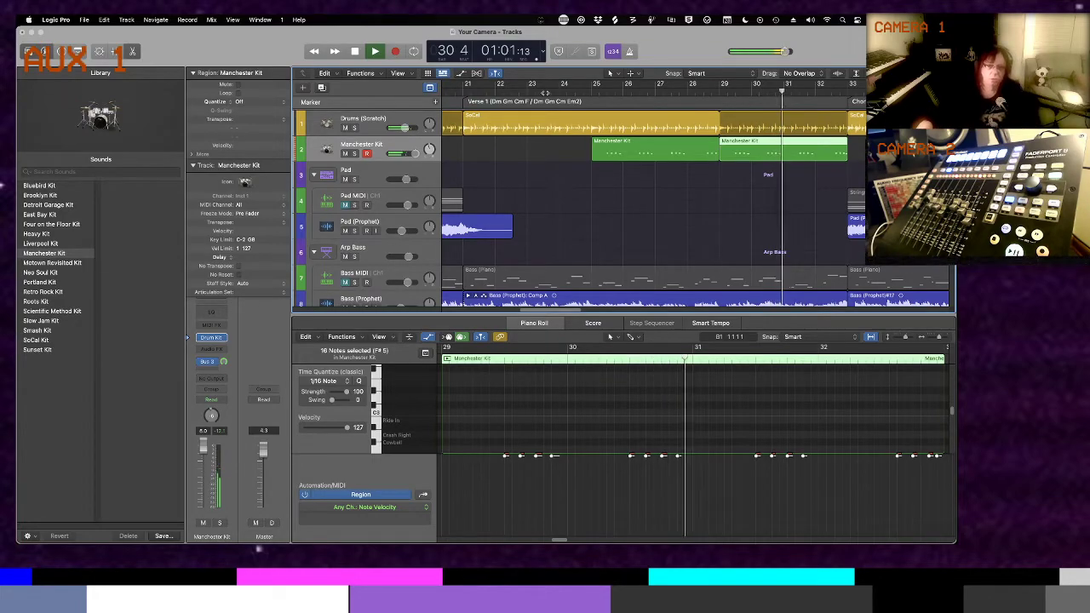
# Delete the Manchester Kit copy at bar 25 and select the remaining copy at bar 29
pyautogui.click(598, 175)
pyautogui.click(621, 155)
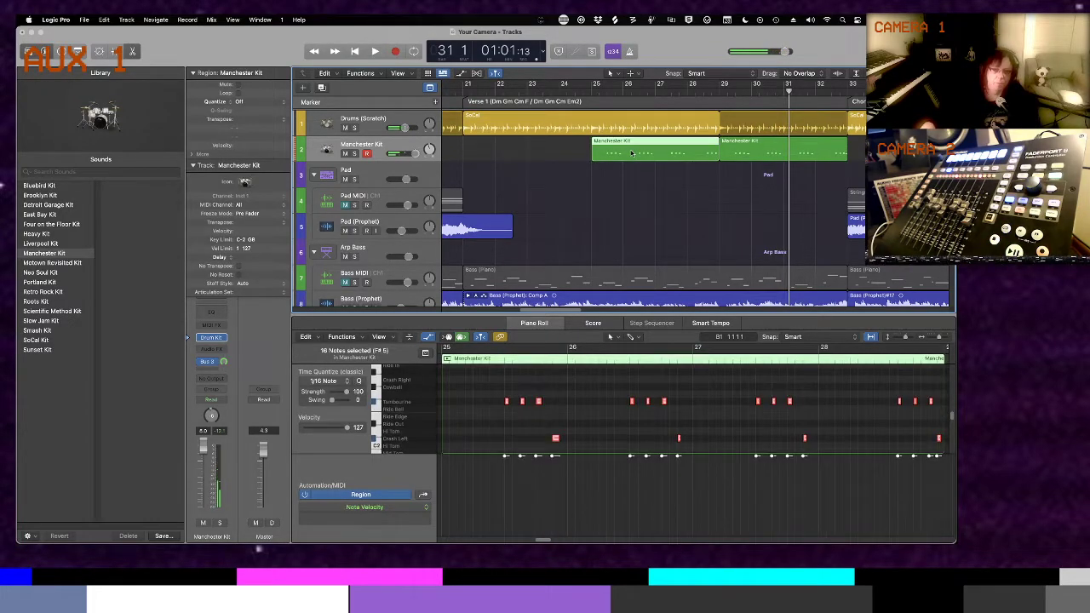
pyautogui.press('Delete')
pyautogui.click(737, 148)
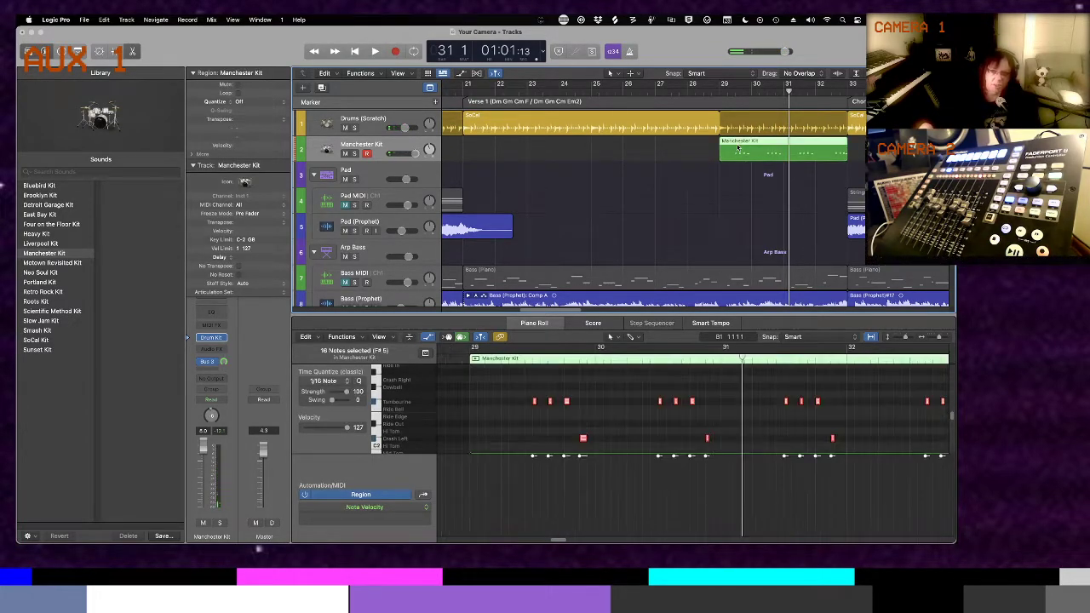
# Try to record a continuous hi-hat pattern over the chorus from bar 33, and undo the take
pyautogui.hscroll(10, 741, 153)
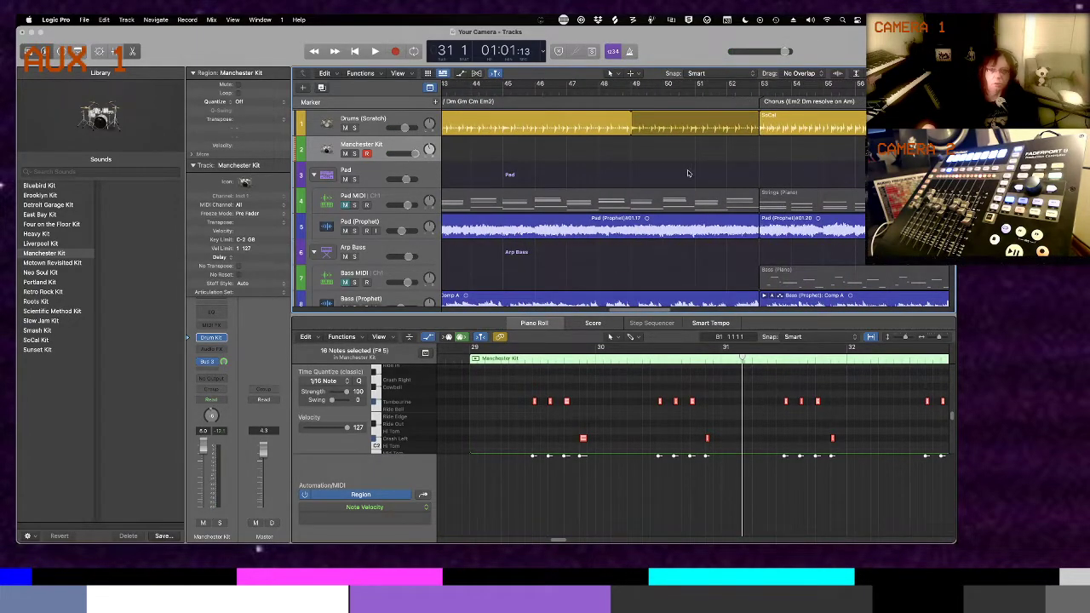
pyautogui.hscroll(-8, 648, 175)
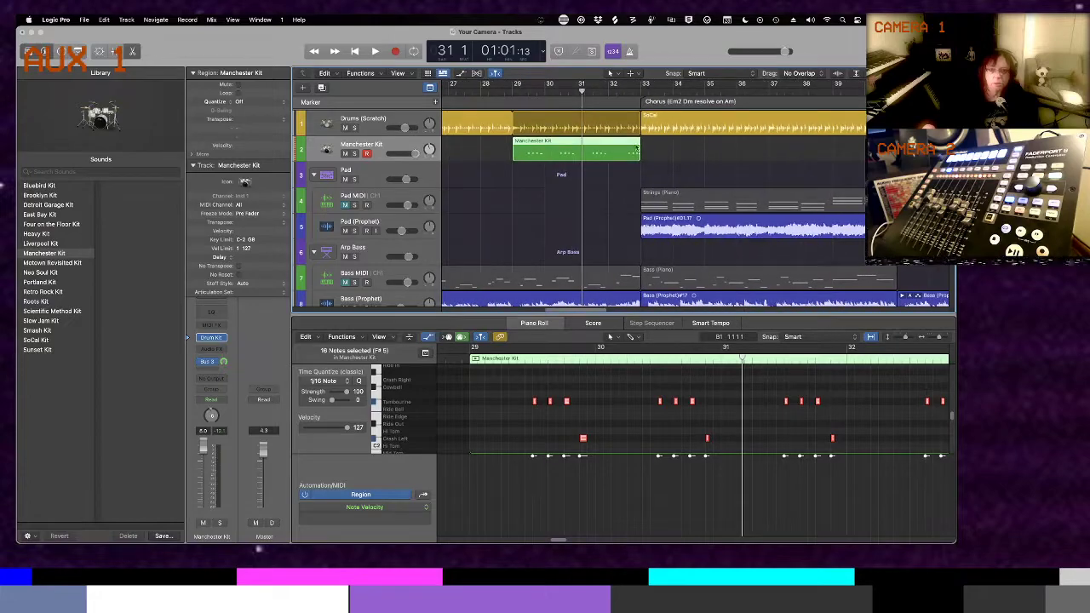
pyautogui.press('.')
pyautogui.press('.')
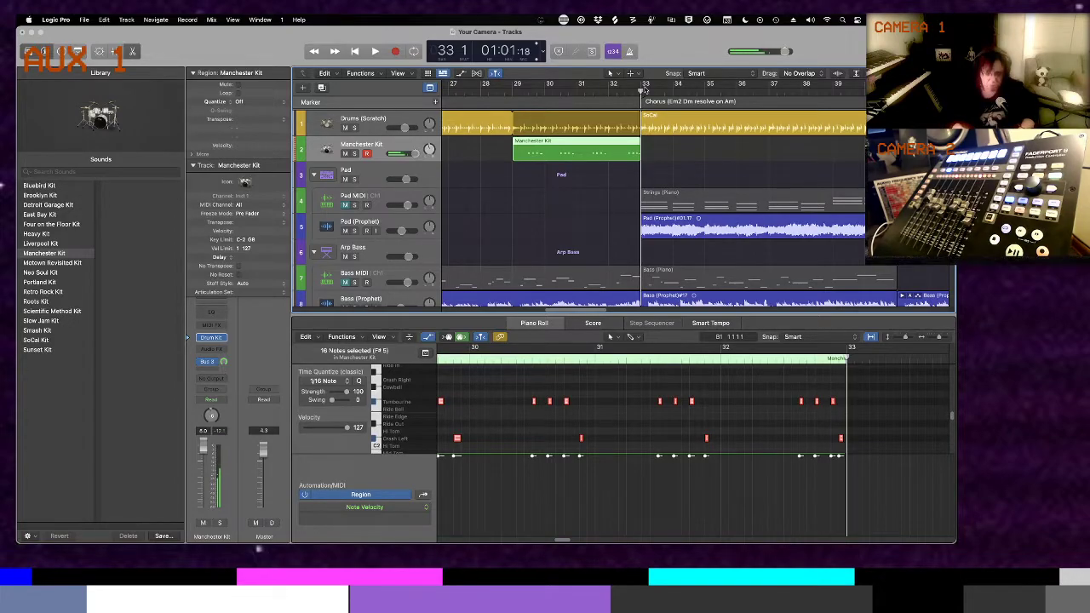
pyautogui.press('r')
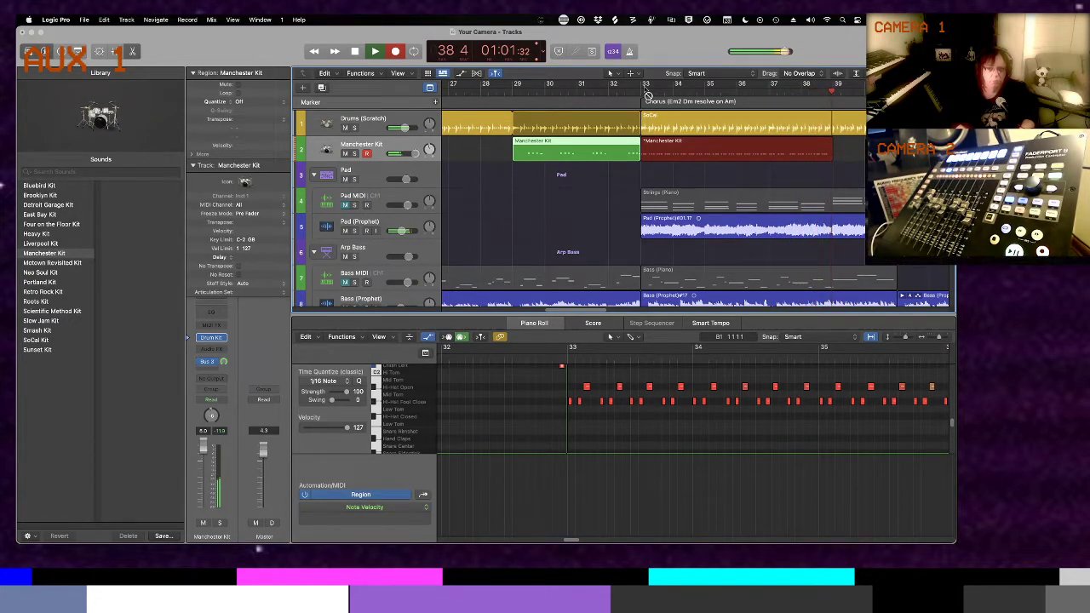
pyautogui.press('space')
pyautogui.press('super+z')
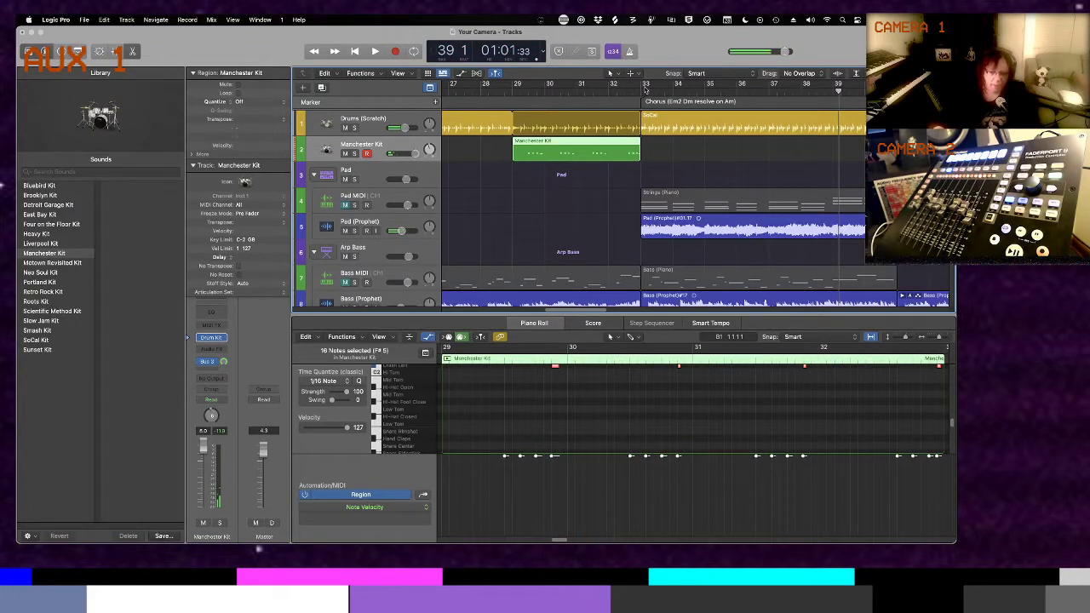
# Record a one-bar open and foot-closed hi-hat pattern at bar 33, starting the recording from bar 32
pyautogui.press(',')
pyautogui.press(',')
pyautogui.press(',')
pyautogui.press(',')
pyautogui.press(',')
pyautogui.press(',')
pyautogui.press(',')
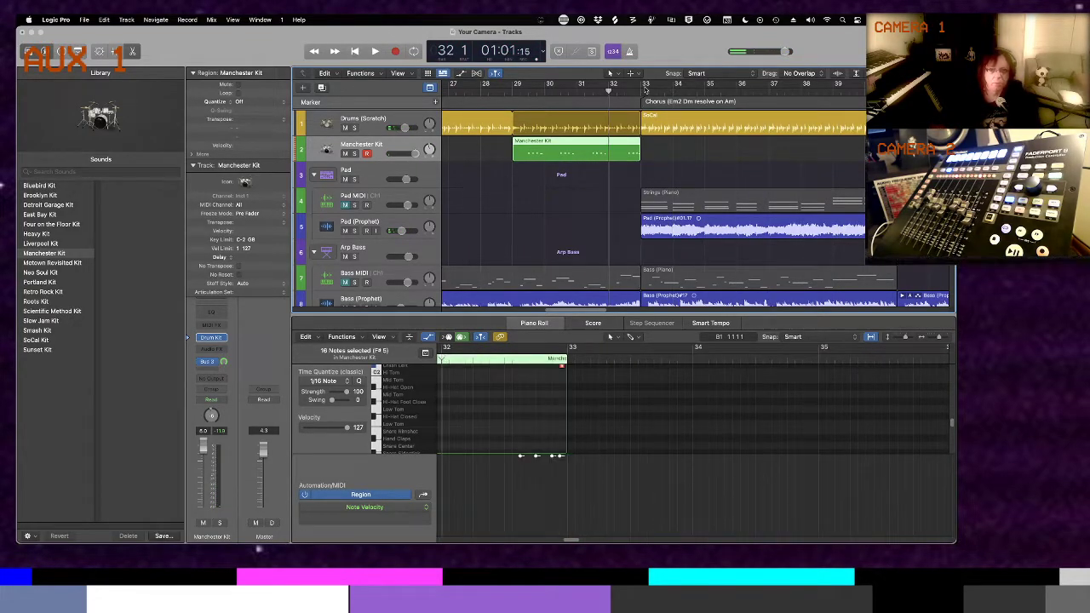
pyautogui.press('space')
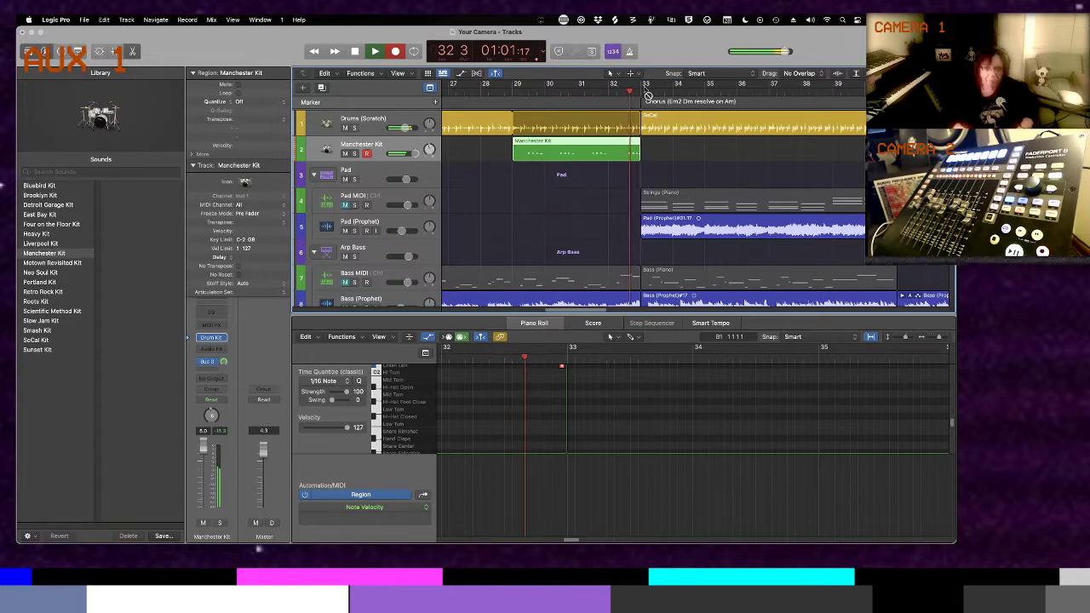
pyautogui.press('r')
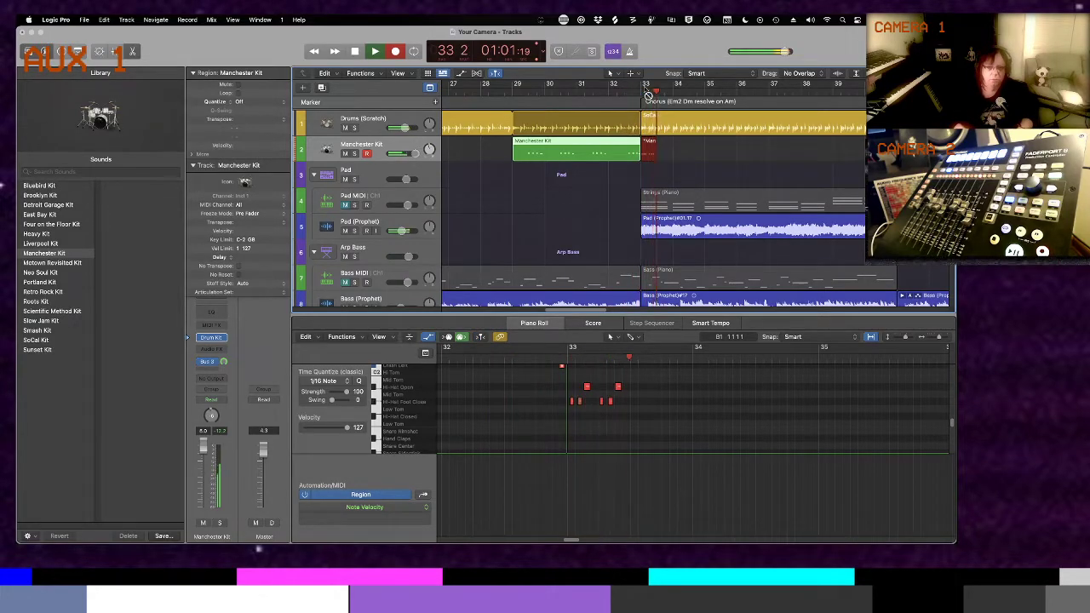
pyautogui.press('space')
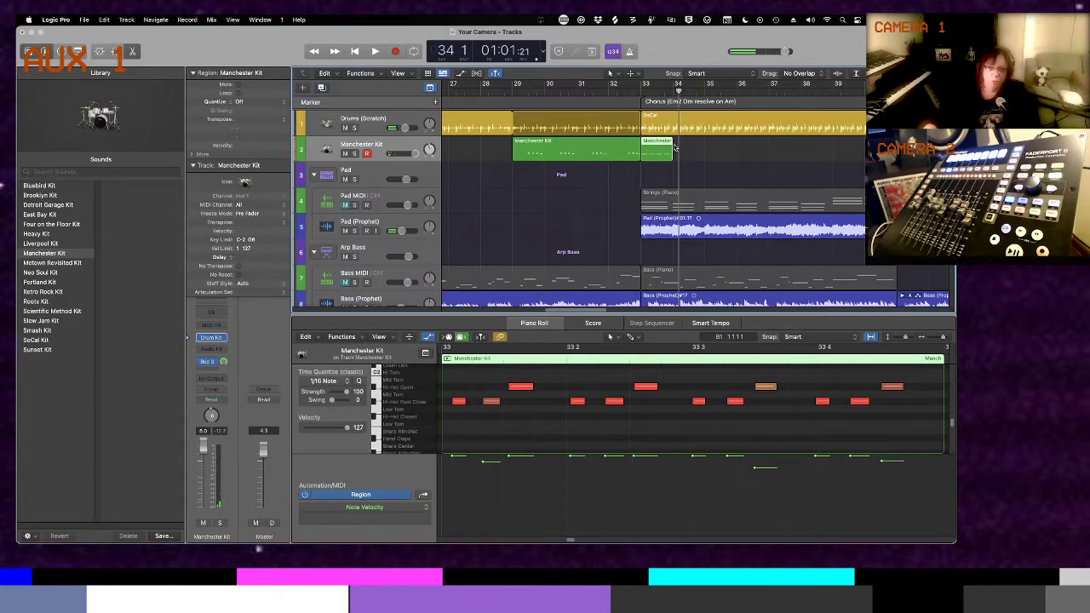
# Loop the one-bar hi-hat region across the chorus and play it back from bar 32
pyautogui.moveTo(675, 141); pyautogui.dragTo(877, 141)
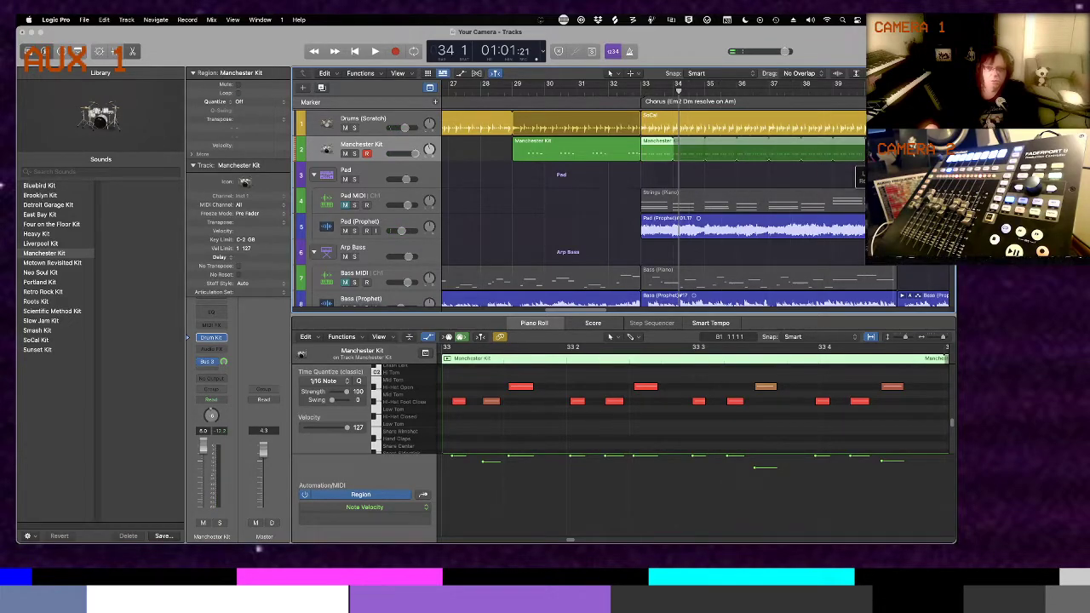
pyautogui.press(',')
pyautogui.press(',')
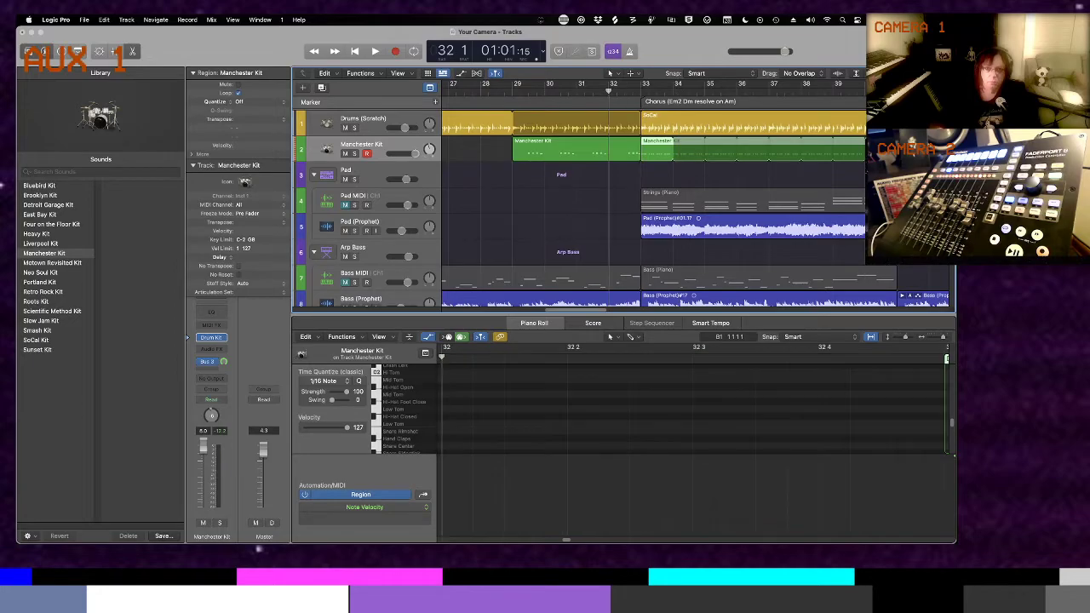
pyautogui.press('space')
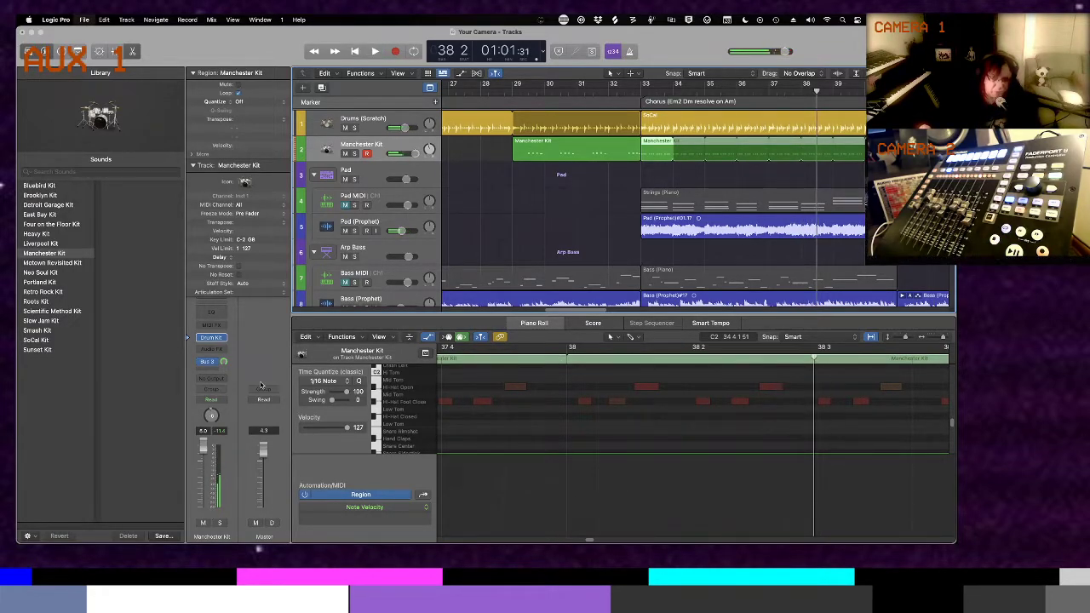
# Rename the Manchester Kit track as Drum Accent and group it with Drums (Scratch) in a summing stack
pyautogui.doubleClick(362, 143)
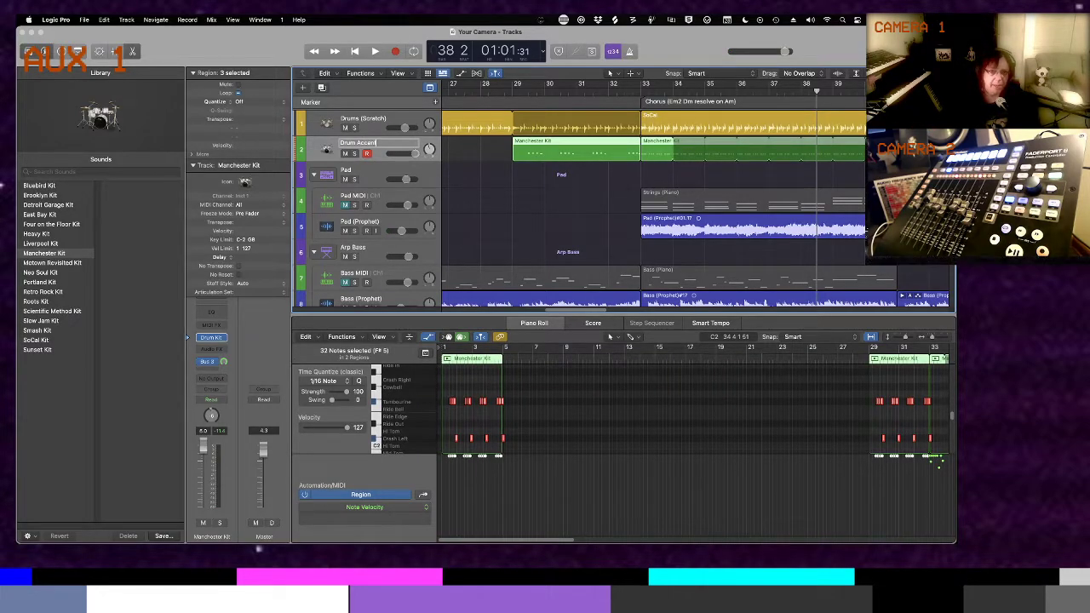
pyautogui.press('Return')
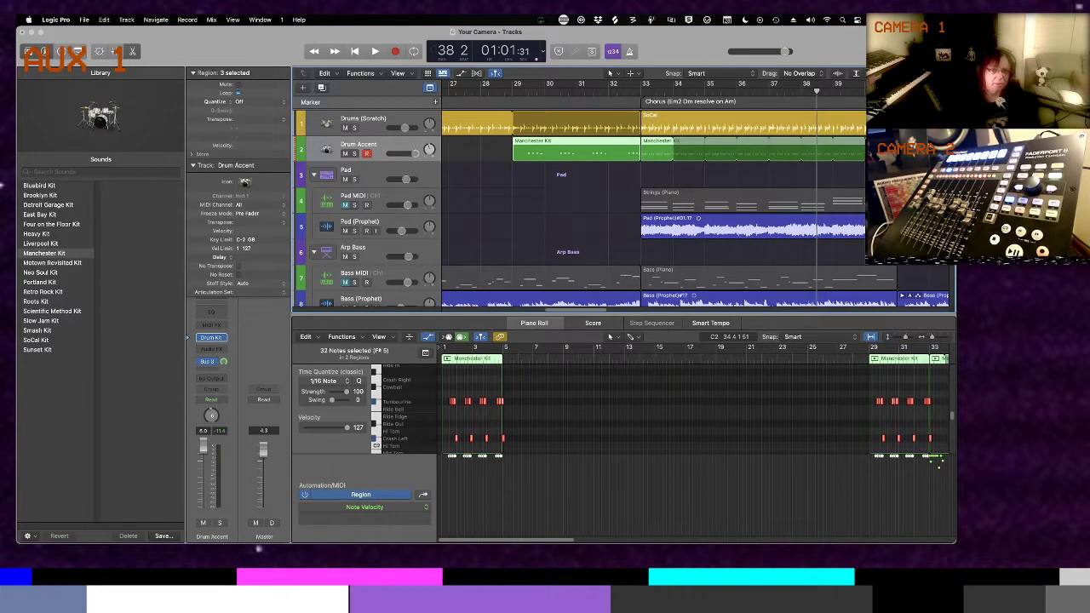
pyautogui.click(415, 122)
pyautogui.rightClick(414, 122)
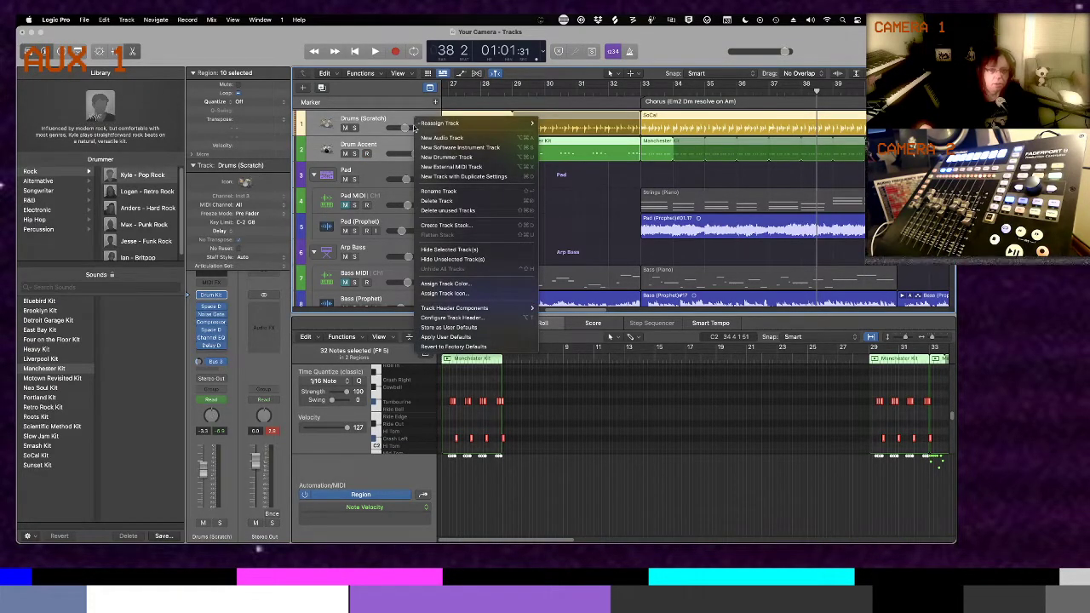
pyautogui.click(428, 226)
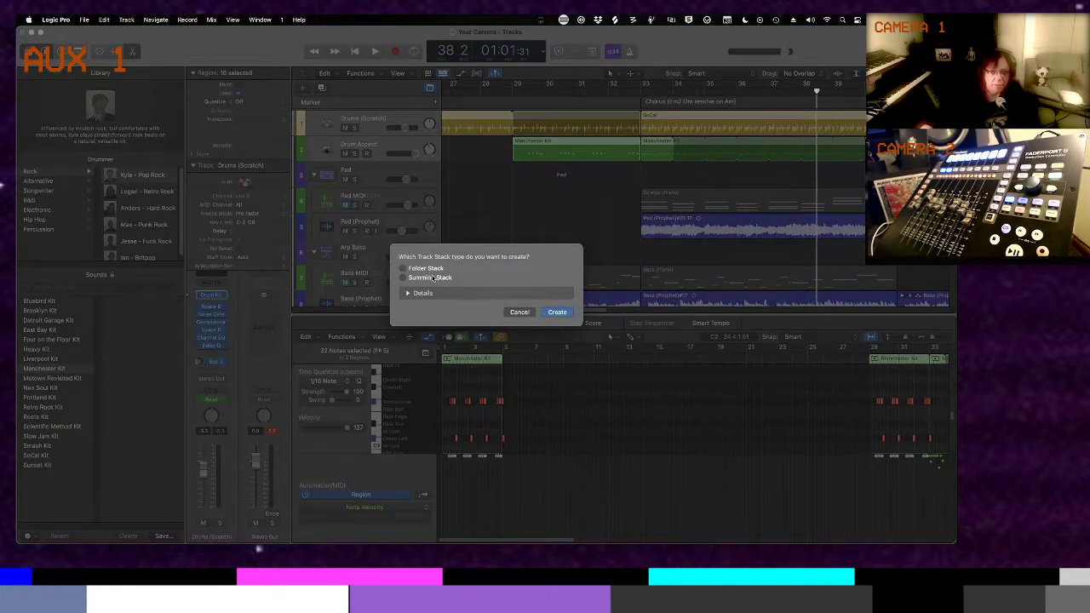
pyautogui.click(556, 312)
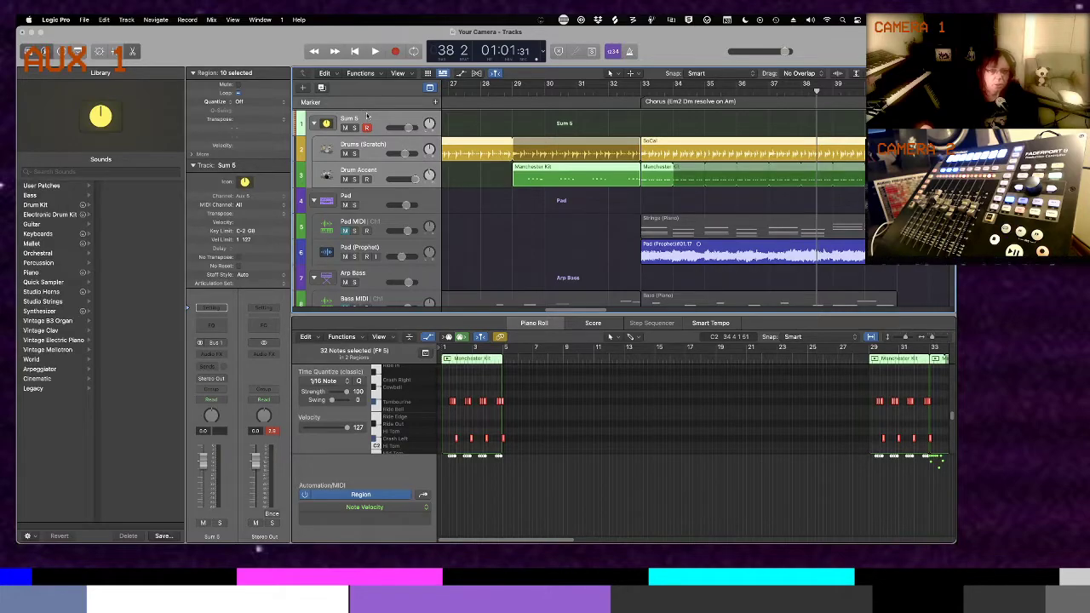
# Rename the new summing stack as Drums and play the intro back from the start of the song
pyautogui.click(368, 119)
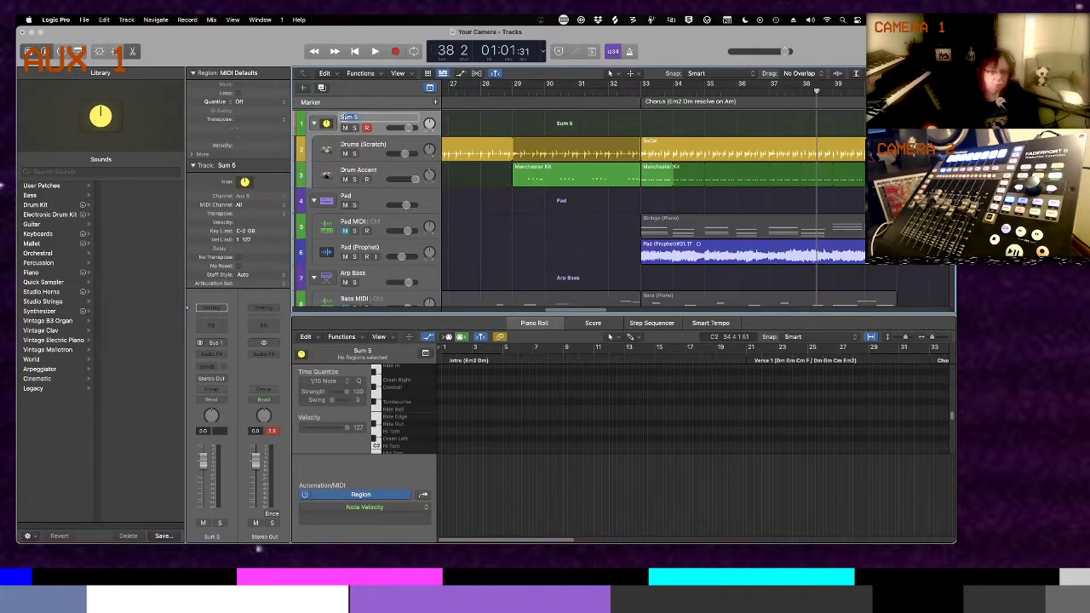
pyautogui.press('Return')
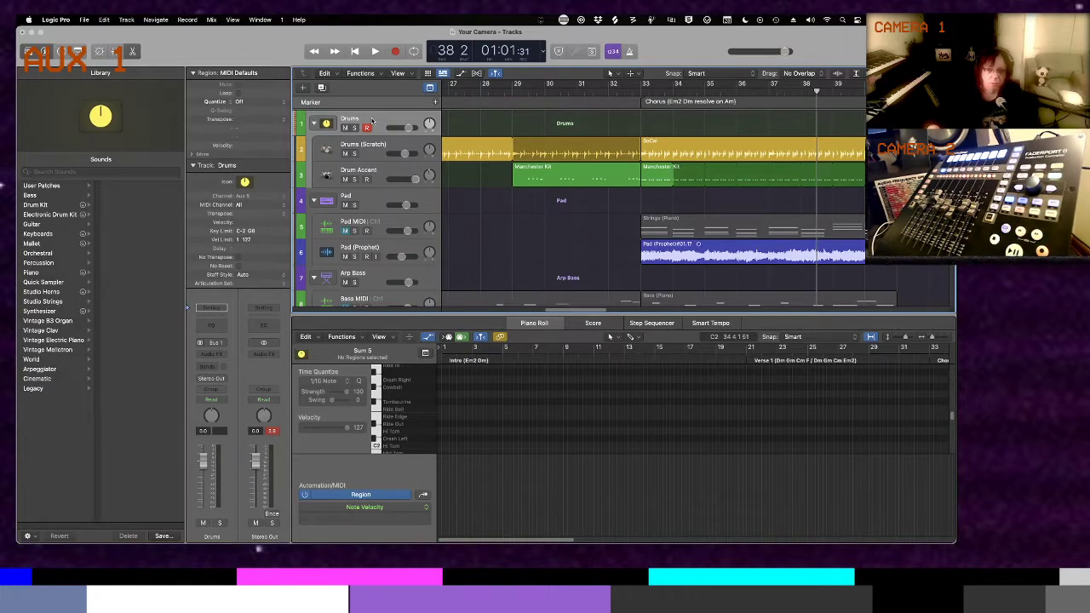
pyautogui.press('Return')
pyautogui.press('space')
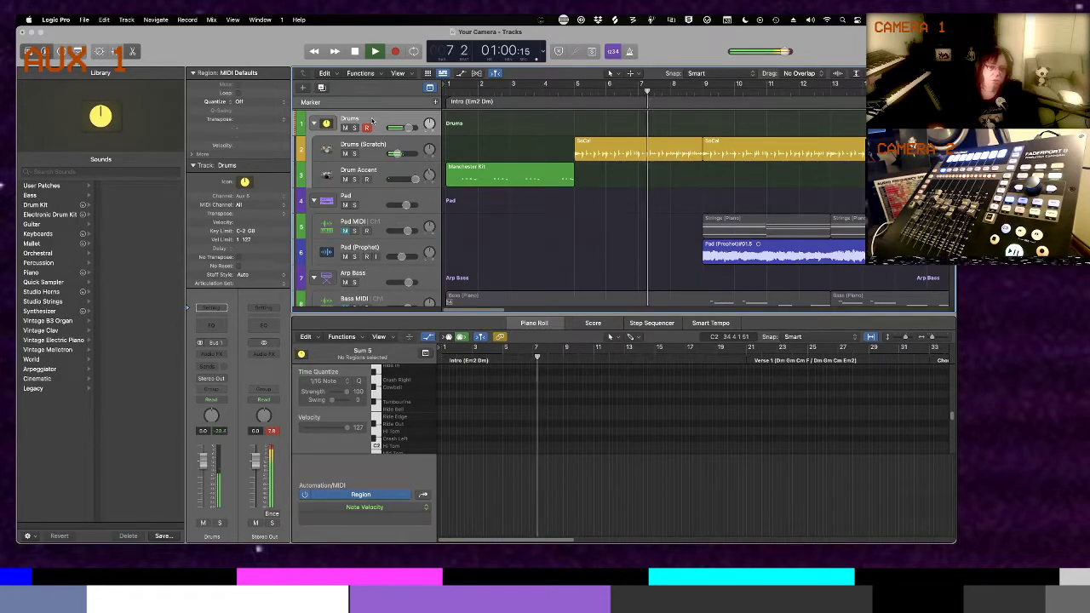
pyautogui.press('space')
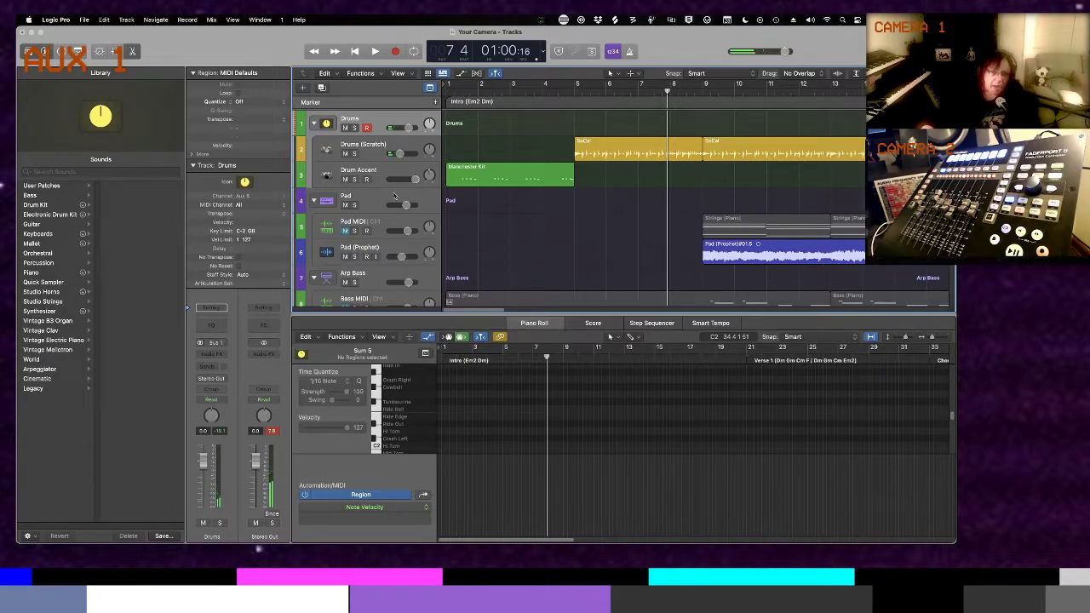
# Remove the Bus 3 send from the Drum Accent track and route its output to Stereo Output
pyautogui.click(408, 169)
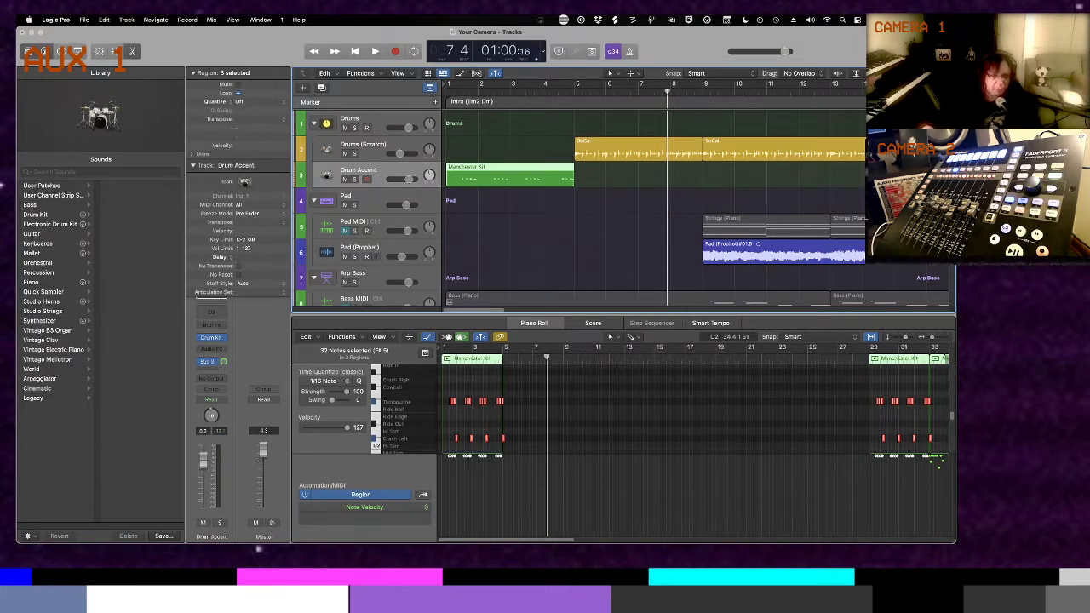
pyautogui.click(214, 362)
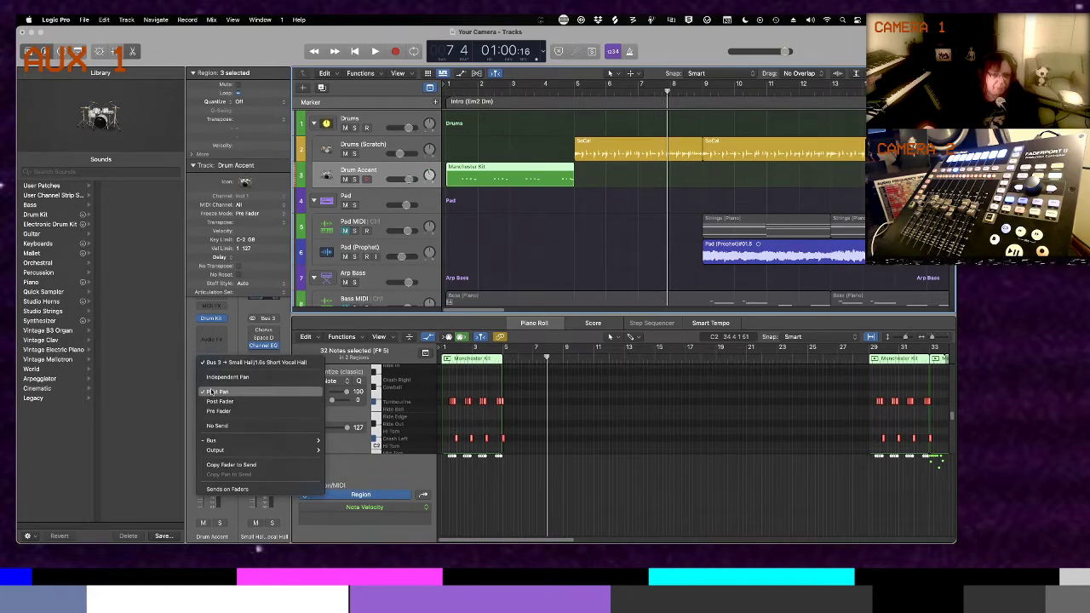
pyautogui.click(209, 425)
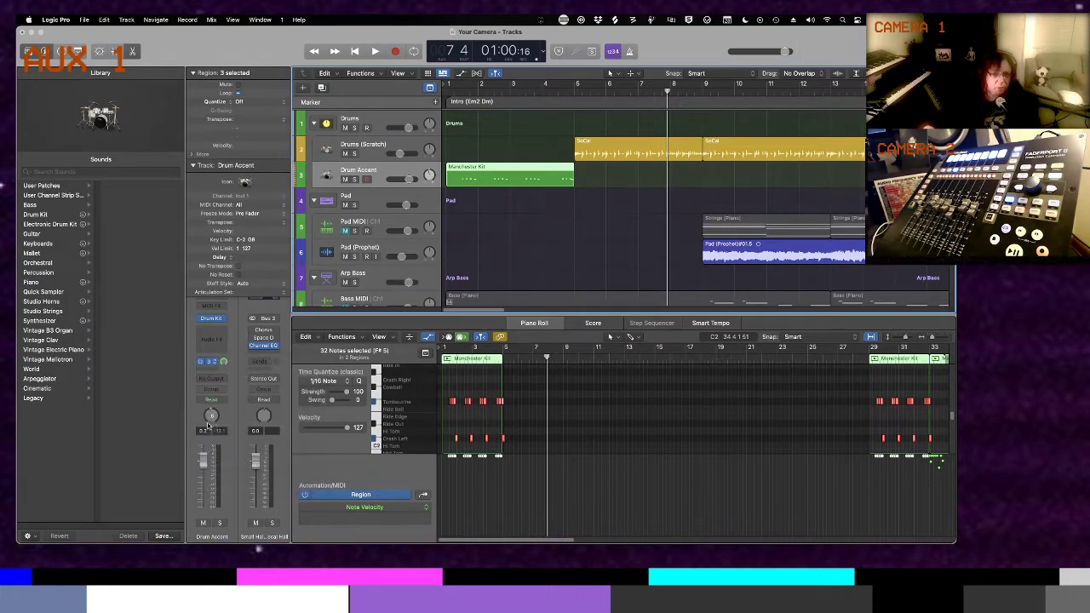
pyautogui.click(221, 377)
pyautogui.moveTo(230, 388)
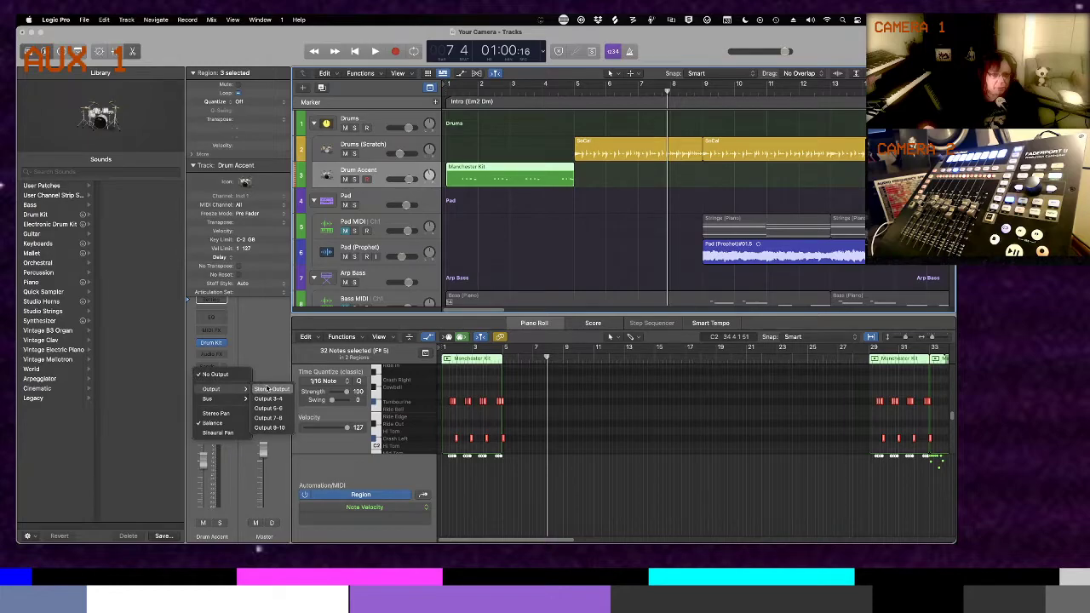
pyautogui.click(267, 389)
# Insert a Channel EQ in the audio effects of the Drum Accent channel
pyautogui.click(221, 354)
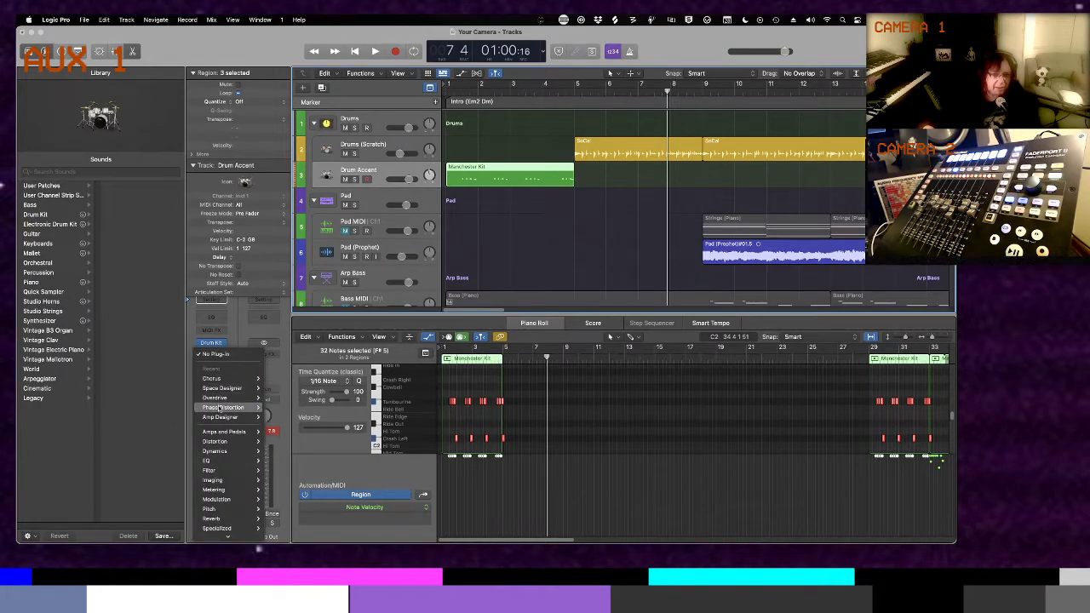
pyautogui.moveTo(220, 422)
pyautogui.moveTo(208, 461)
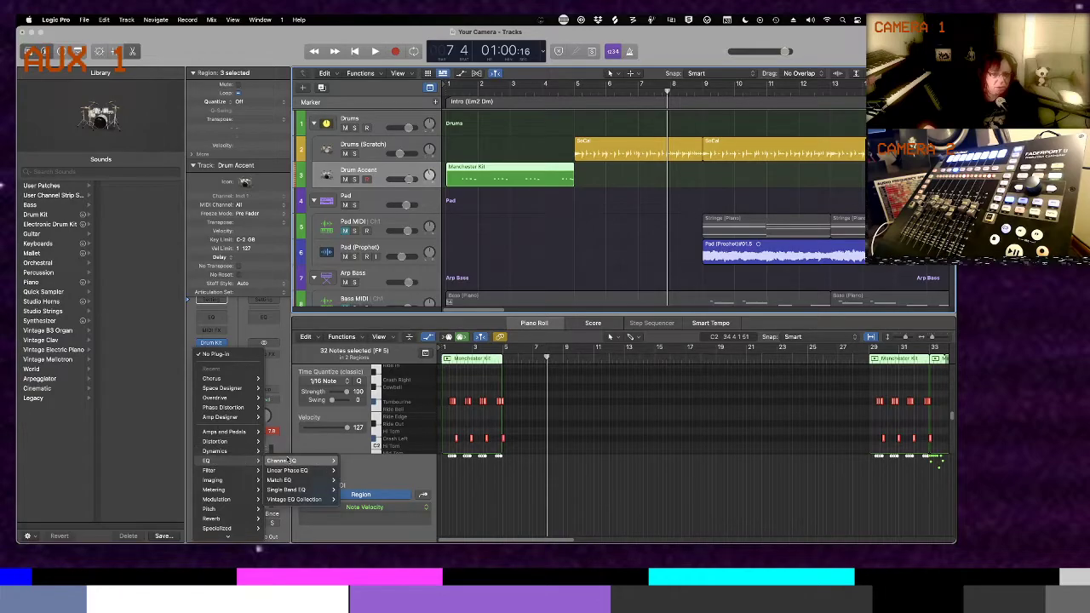
pyautogui.click(350, 461)
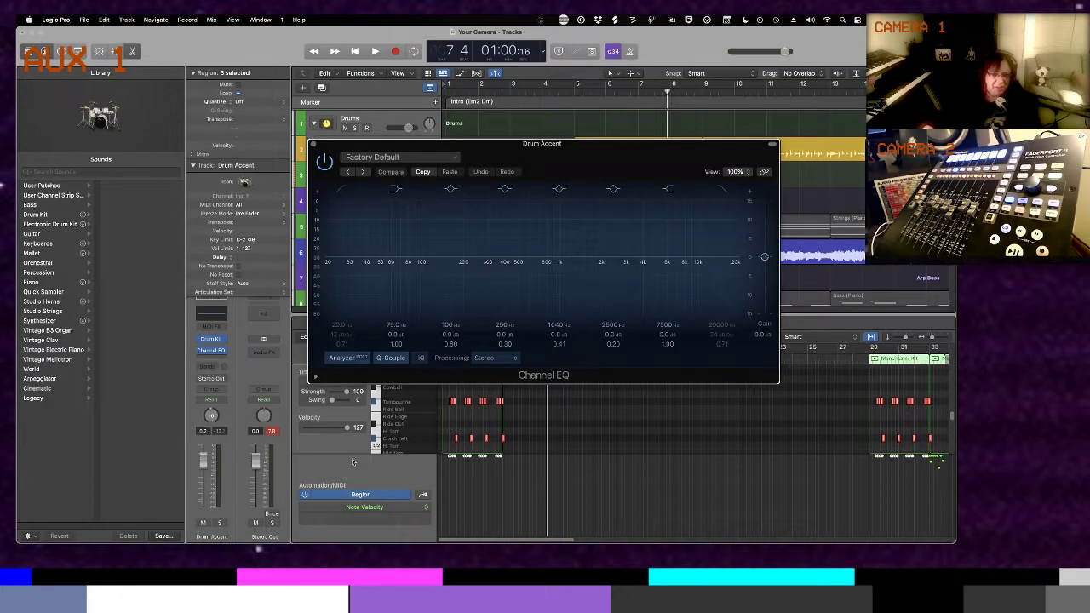
# Load the Telephone EQ preset from the EQ Tools category into the Drum Accent Channel EQ
pyautogui.click(400, 156)
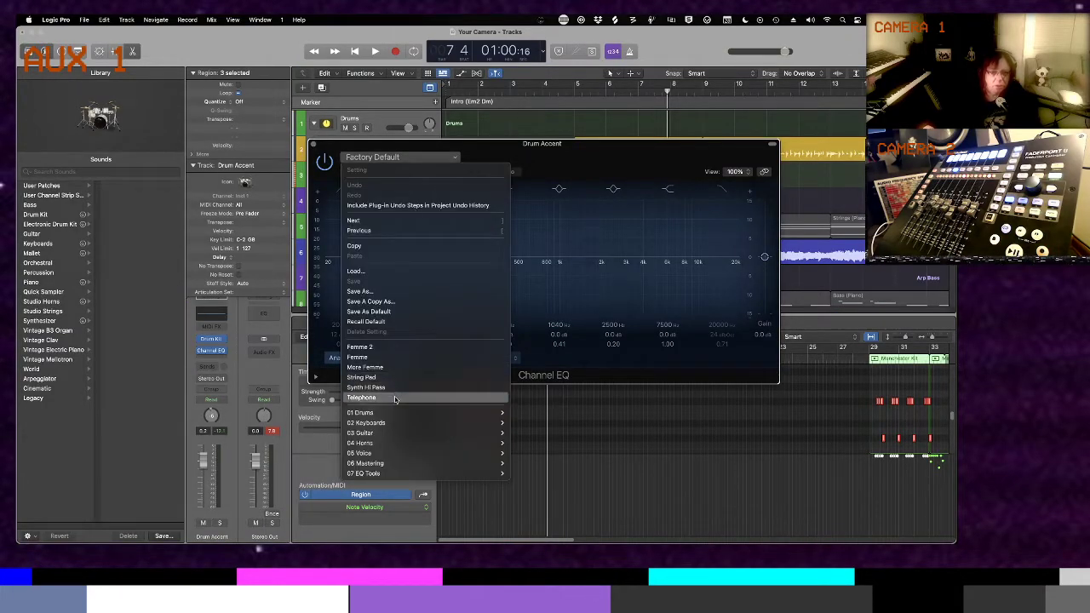
pyautogui.moveTo(394, 473)
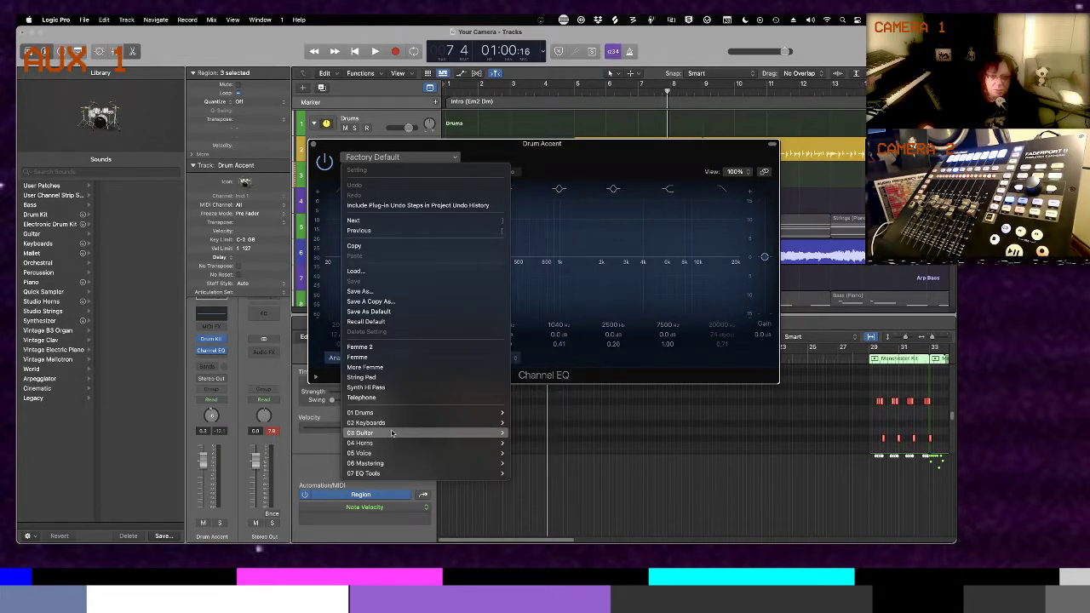
pyautogui.moveTo(391, 424)
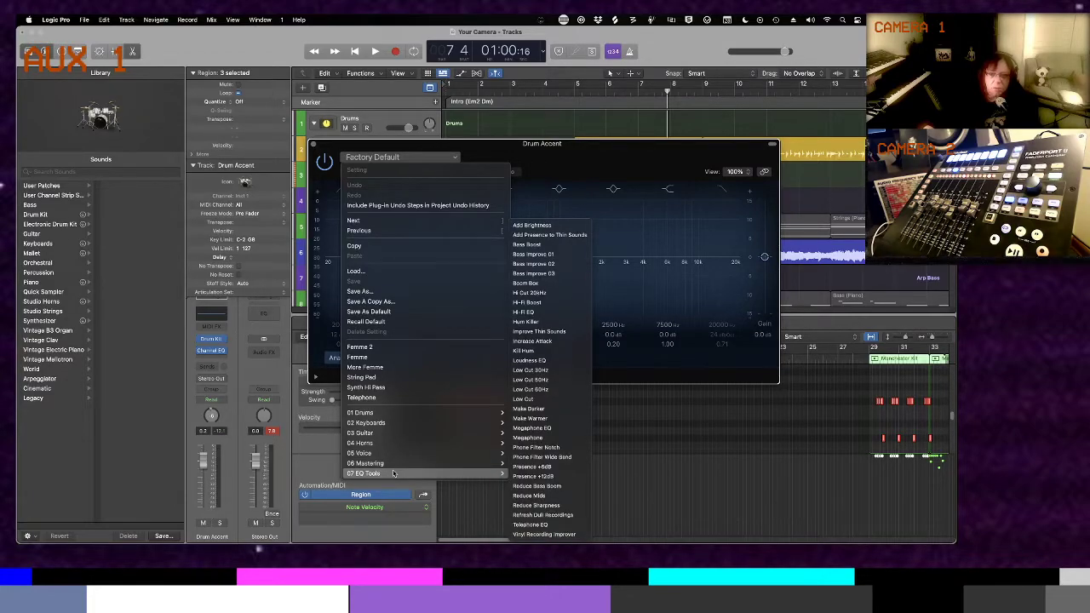
pyautogui.click(530, 524)
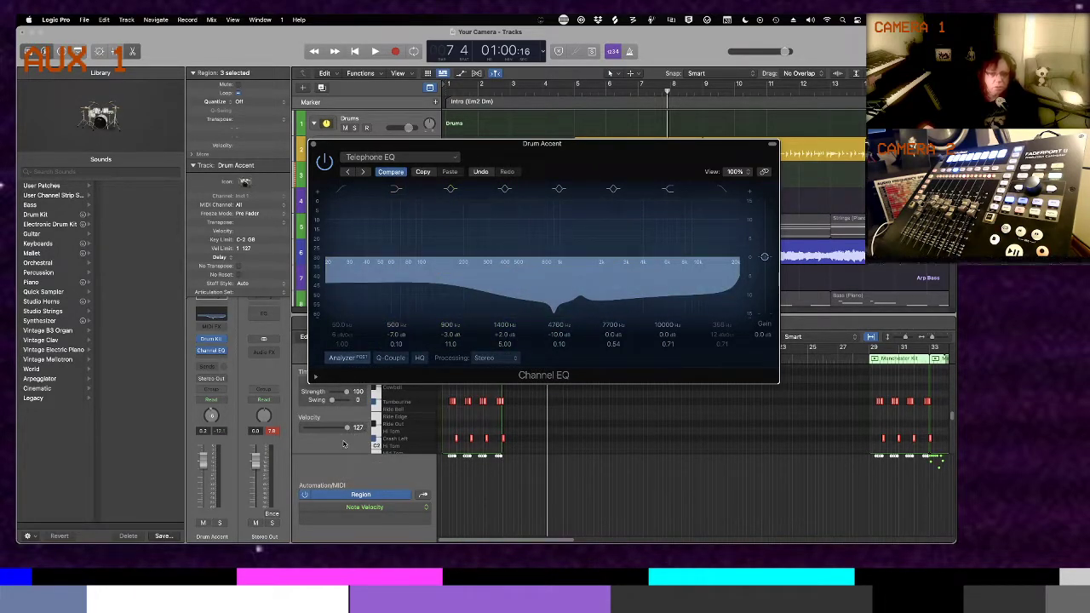
# Show the mixer and check which Channel EQ preset the Small Hall aux on Bus 3 uses
pyautogui.press('x')
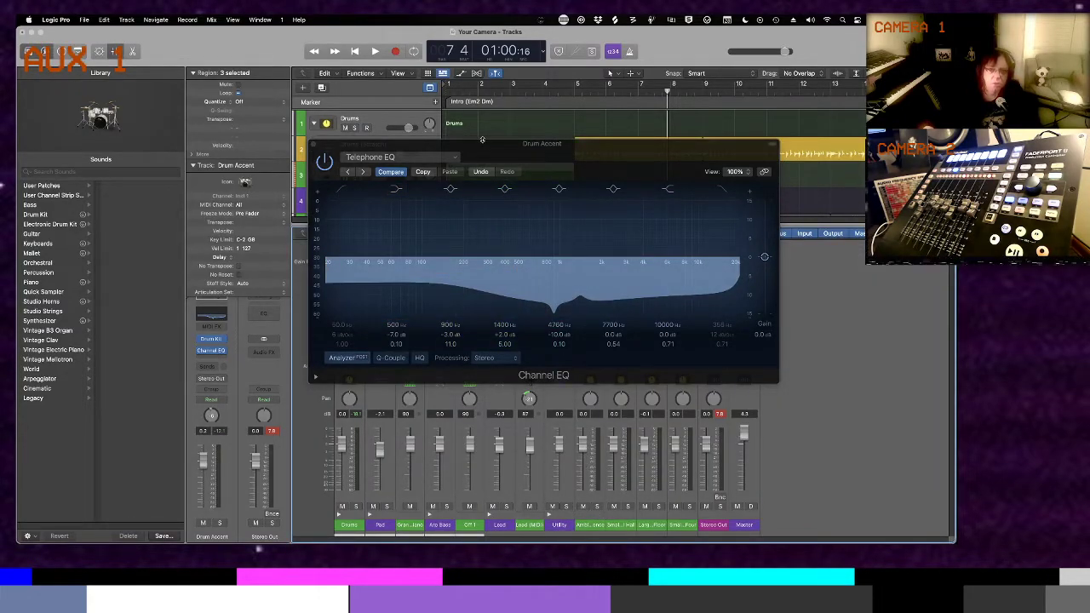
pyautogui.moveTo(482, 139); pyautogui.dragTo(249, 69)
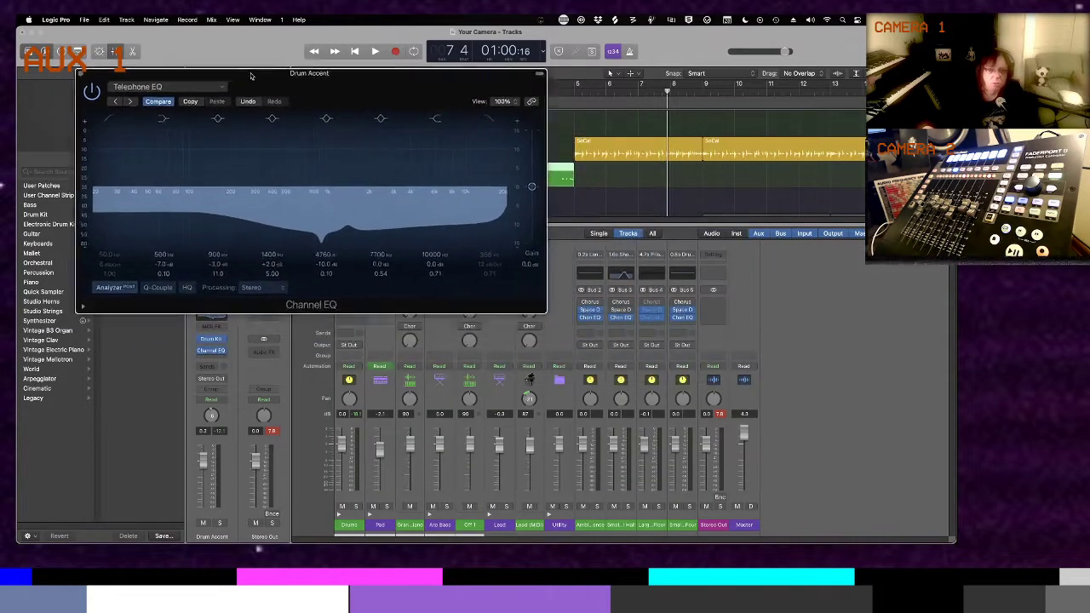
pyautogui.click(620, 318)
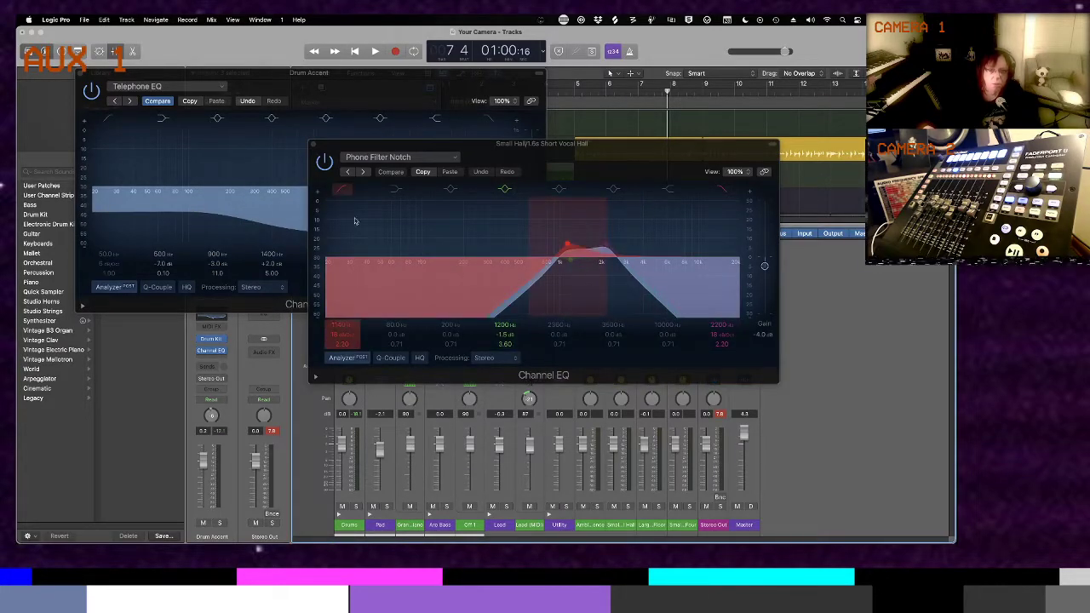
pyautogui.click(314, 147)
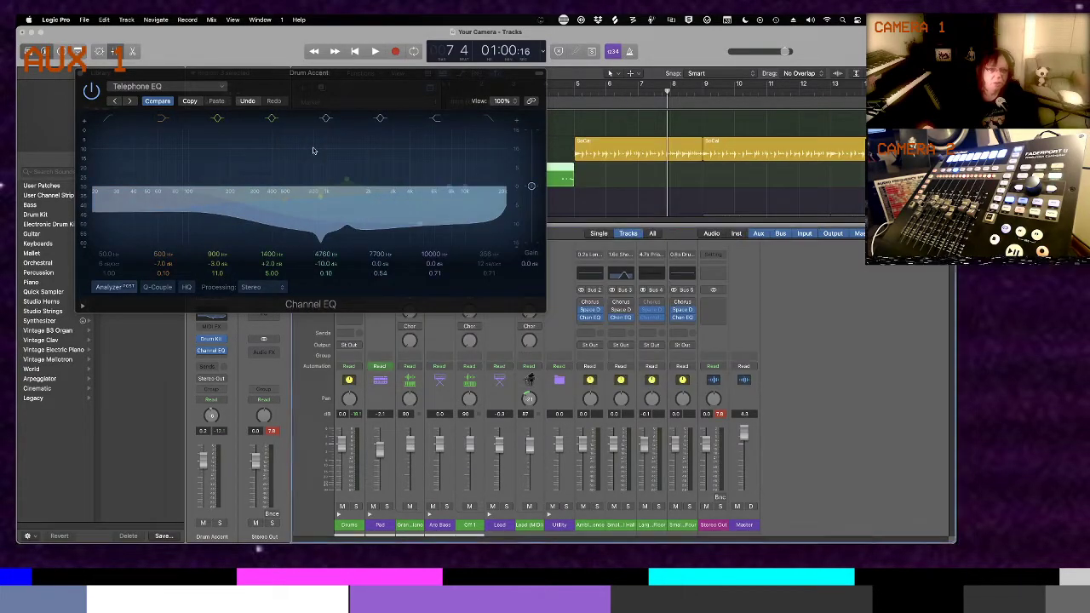
# Load the Phone Filter Notch preset into the Drum Accent Channel EQ and close the plug-in window
pyautogui.click(224, 89)
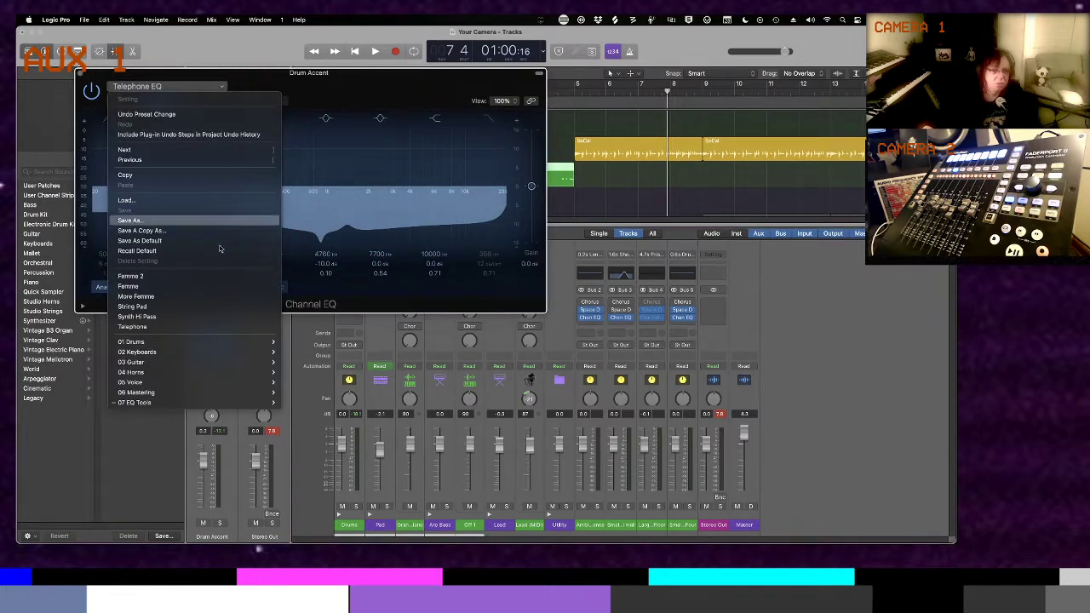
pyautogui.moveTo(215, 405)
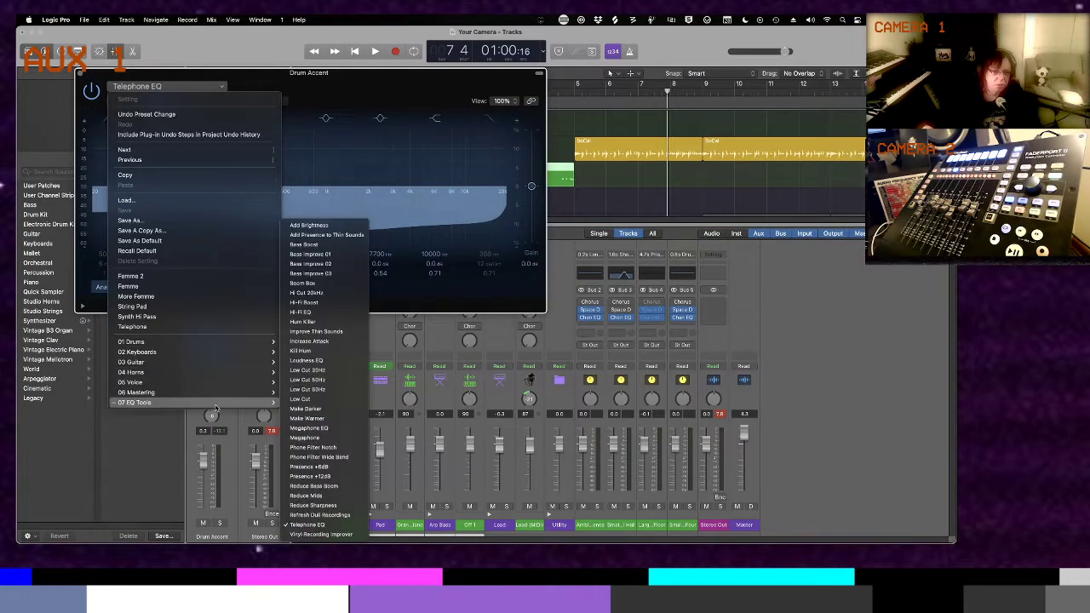
pyautogui.click(315, 447)
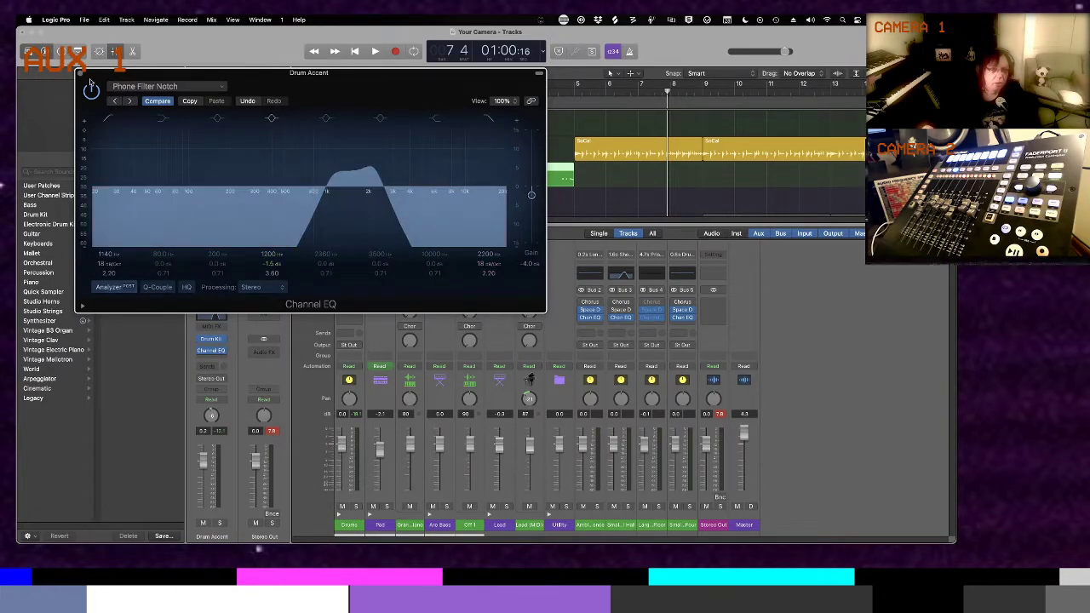
pyautogui.click(81, 74)
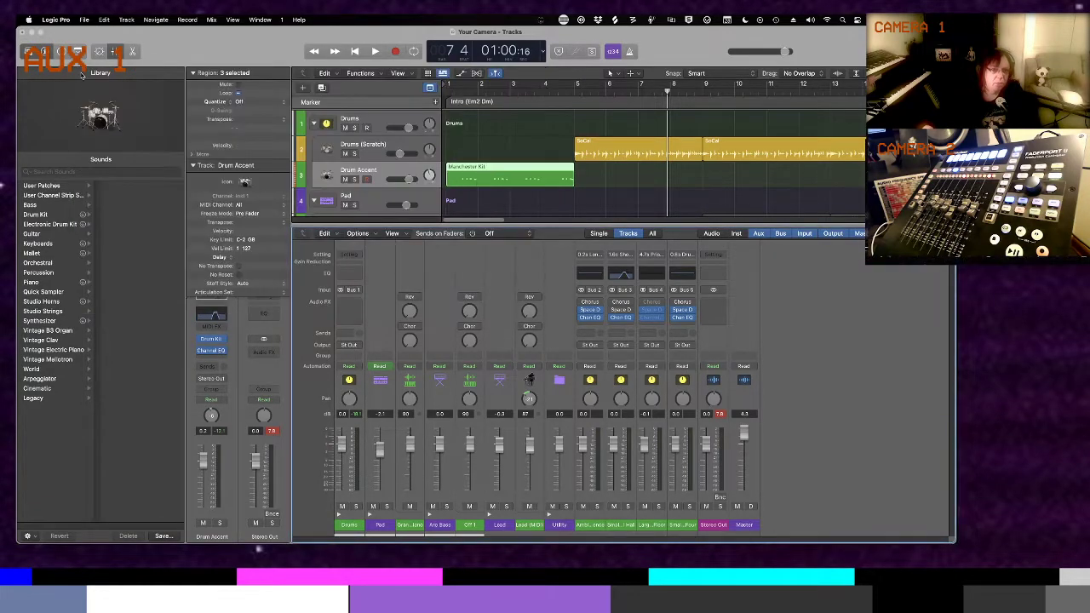
# Collapse the track parameters and insert a stereo ChromaVerb after the Channel EQ on the Drum Accent channel
pyautogui.click(195, 165)
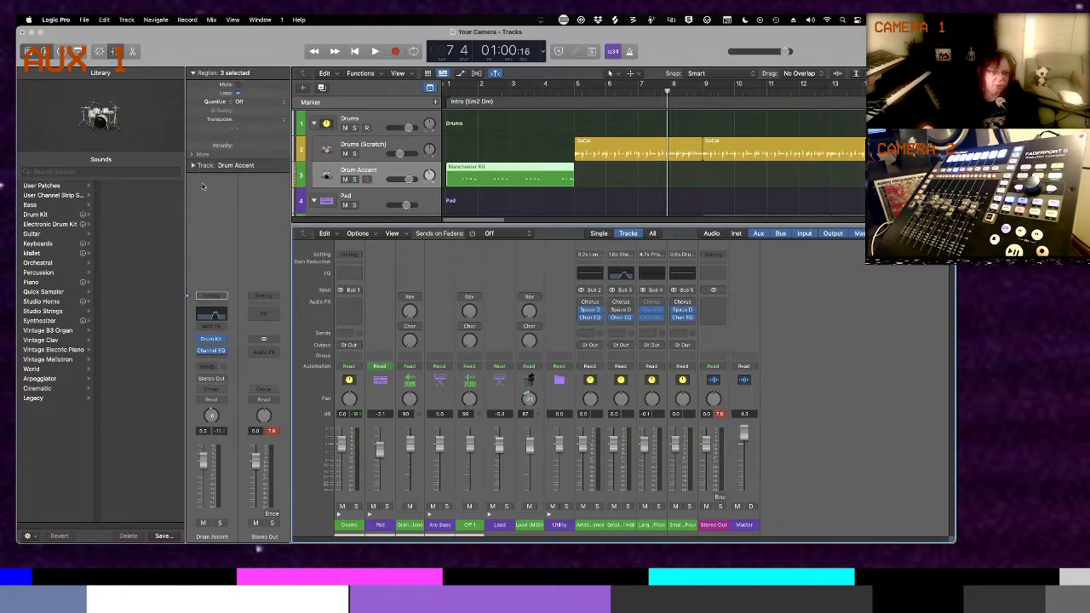
pyautogui.click(221, 359)
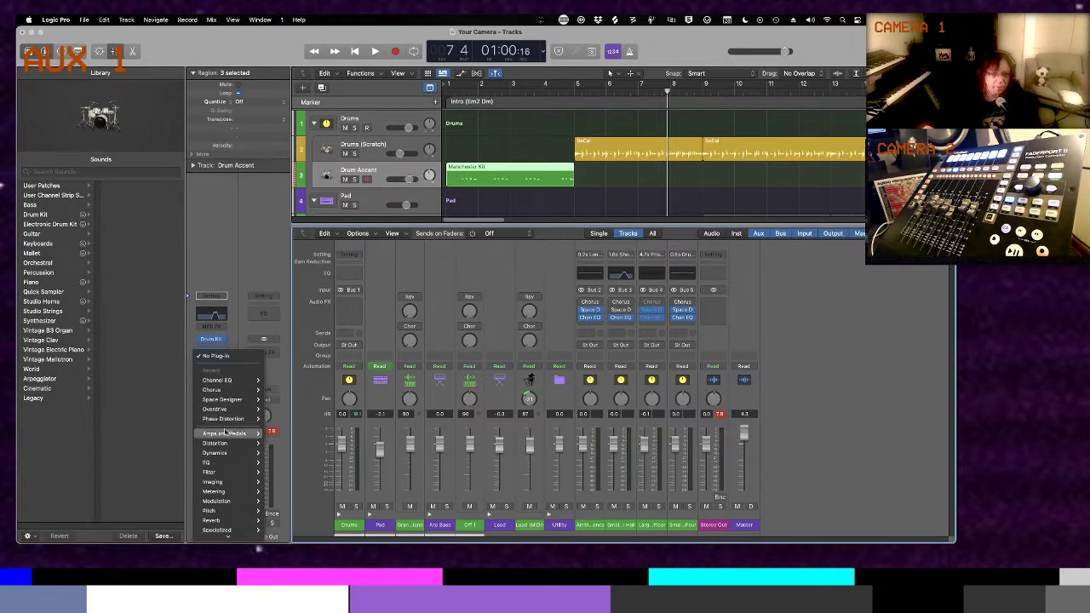
pyautogui.moveTo(229, 521)
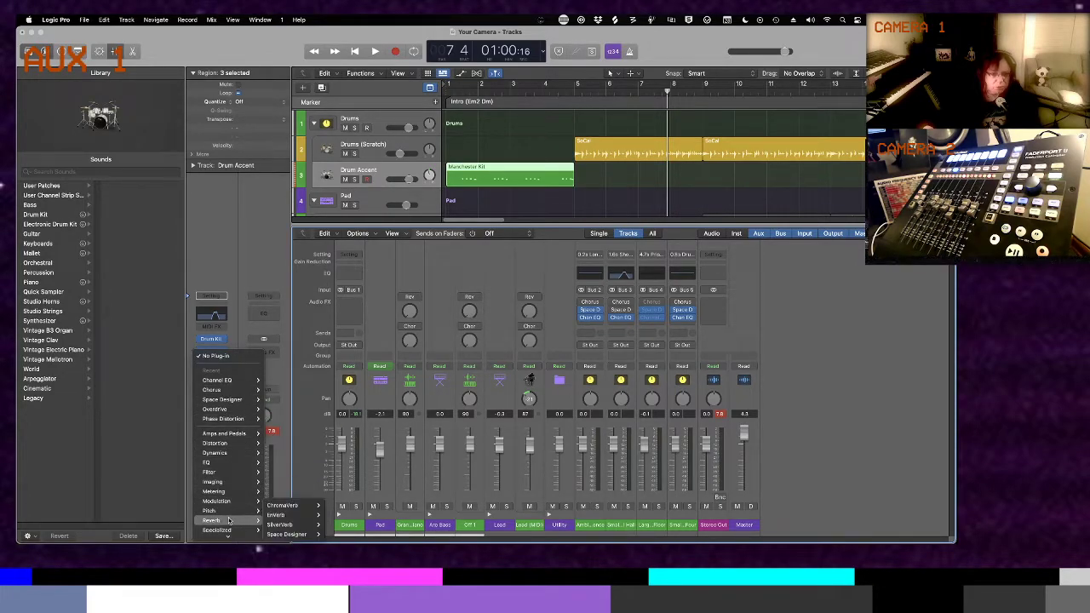
pyautogui.moveTo(279, 509)
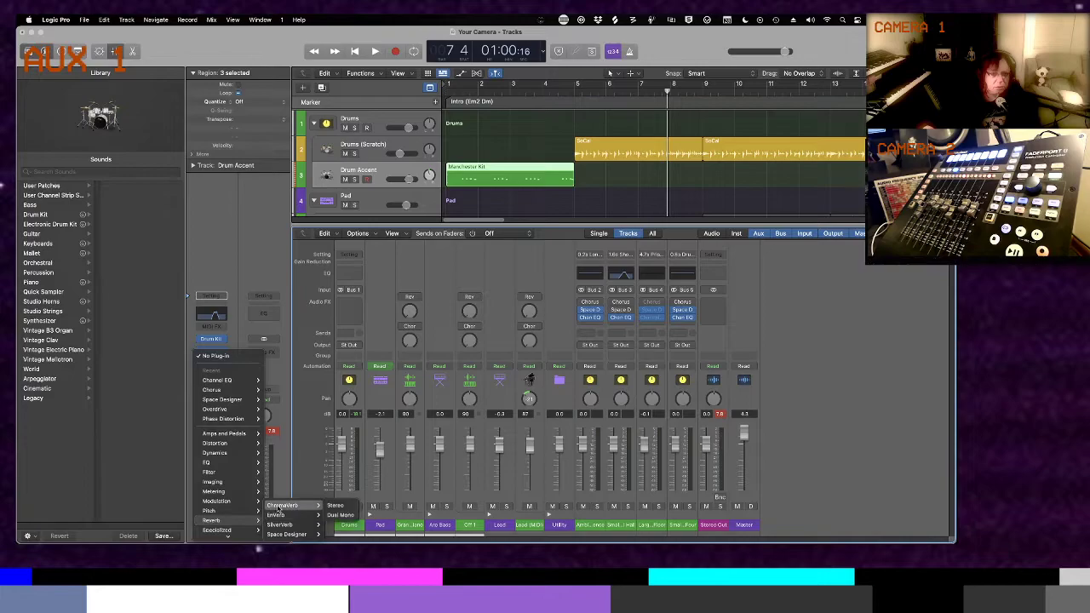
pyautogui.click(336, 506)
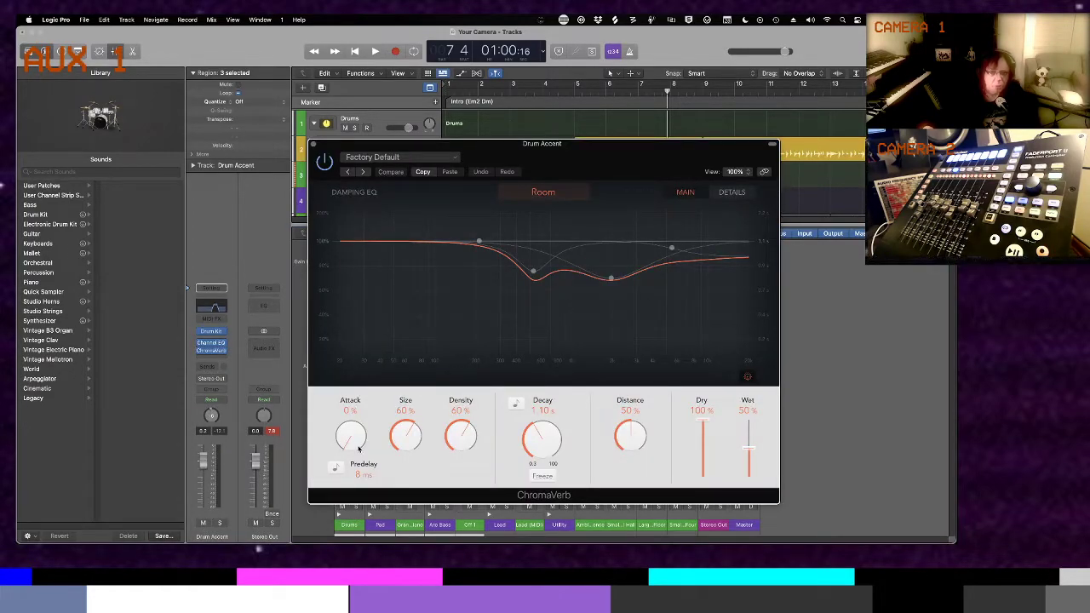
# Try the Grain Fx preset from the Synth Reverbs category in the Drum Accent ChromaVerb while playing the song from the start
pyautogui.press('Return')
pyautogui.press('space')
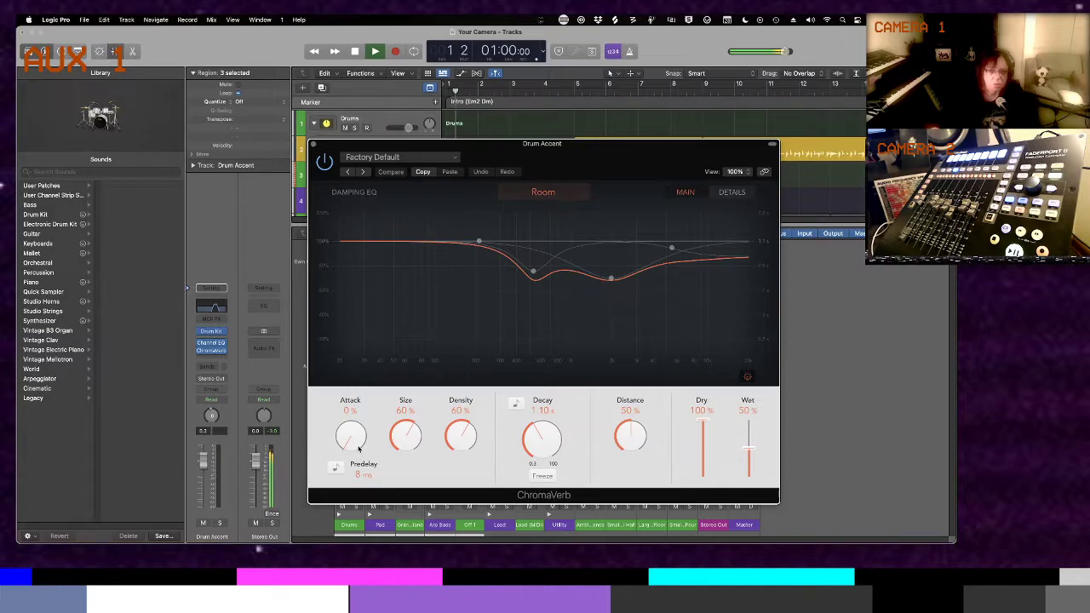
pyautogui.click(426, 159)
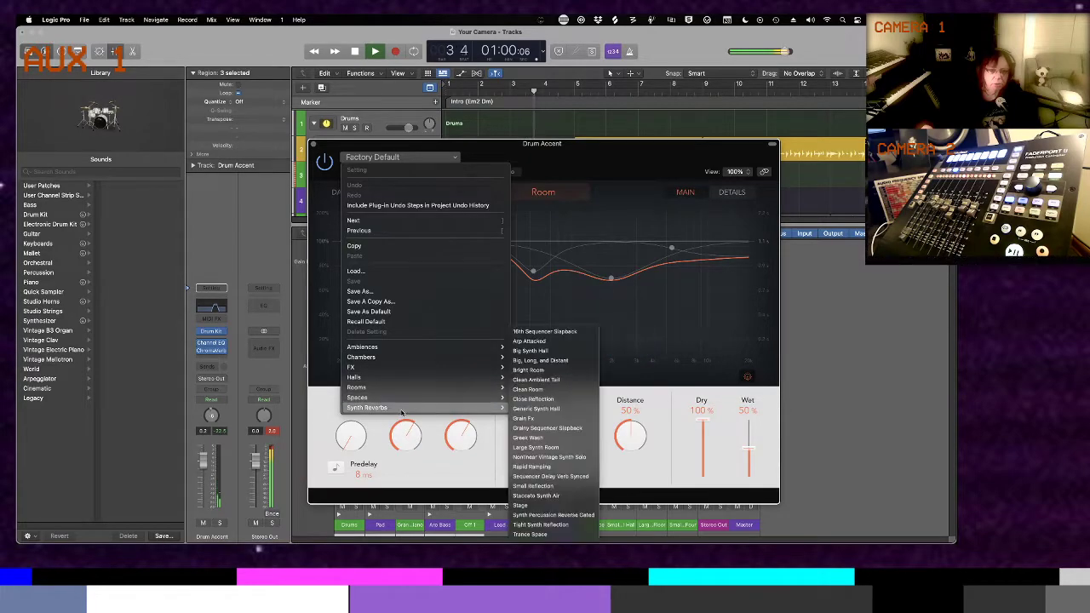
pyautogui.click(540, 419)
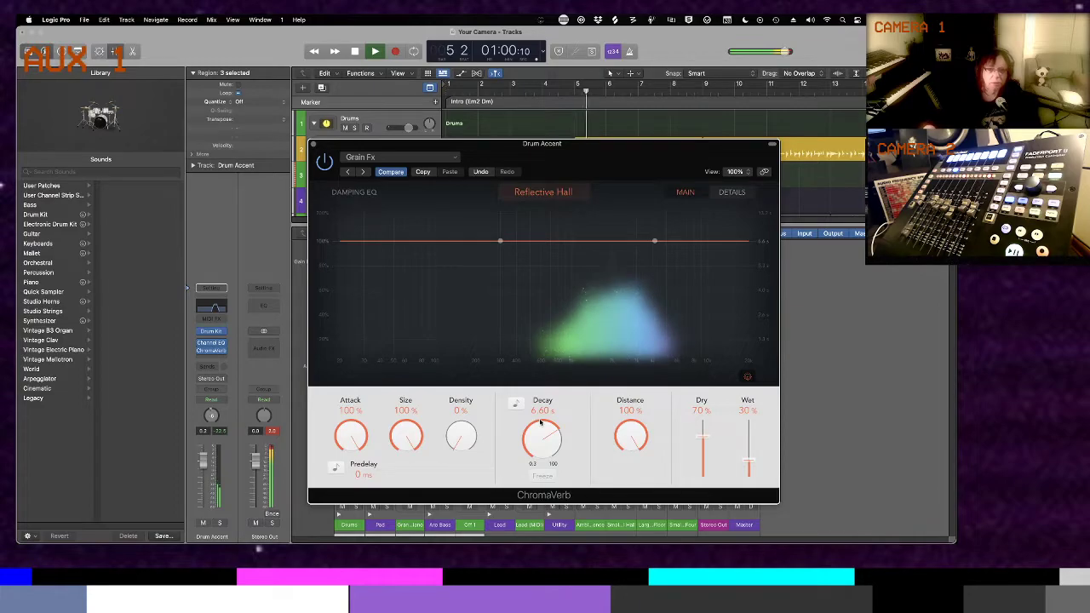
pyautogui.press('space')
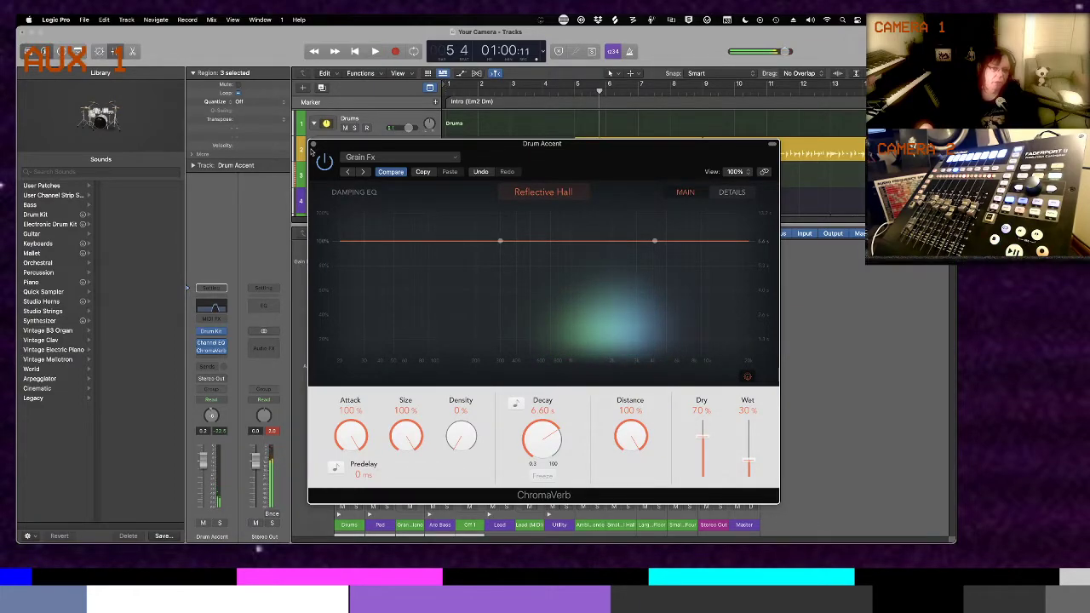
pyautogui.click(313, 146)
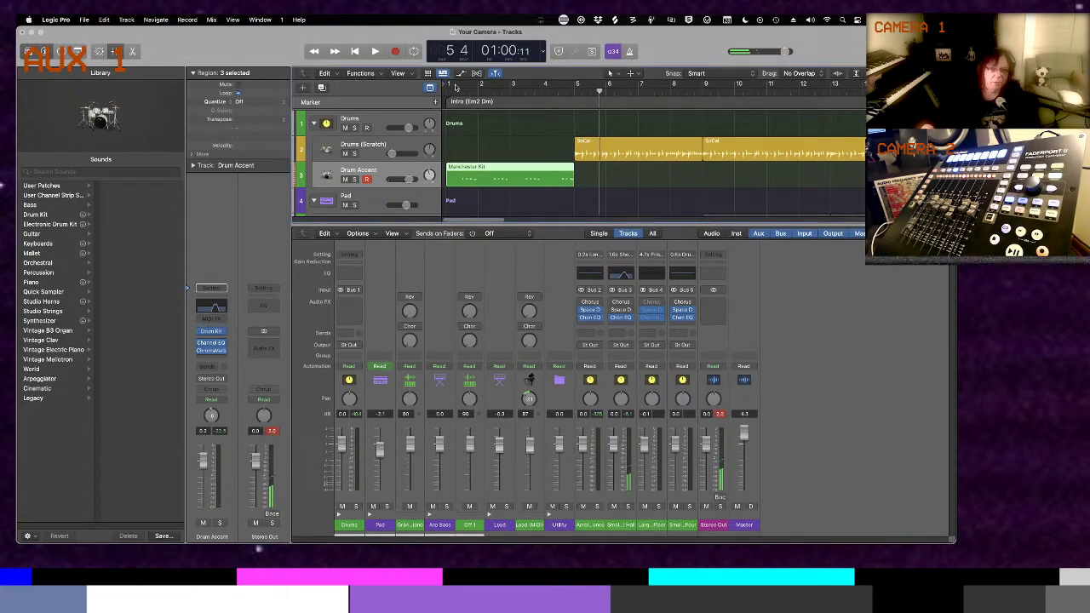
# Cycle the intro from bar 1 to bar 5 and play the Drum Accent track soloed
pyautogui.moveTo(457, 86); pyautogui.dragTo(567, 96)
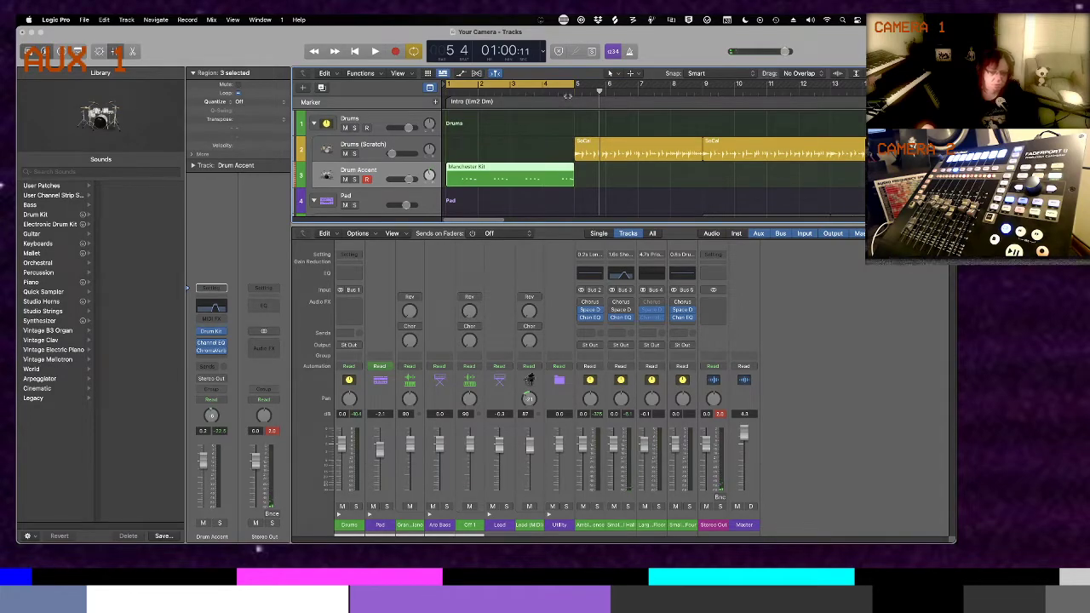
pyautogui.press('s')
pyautogui.press('space')
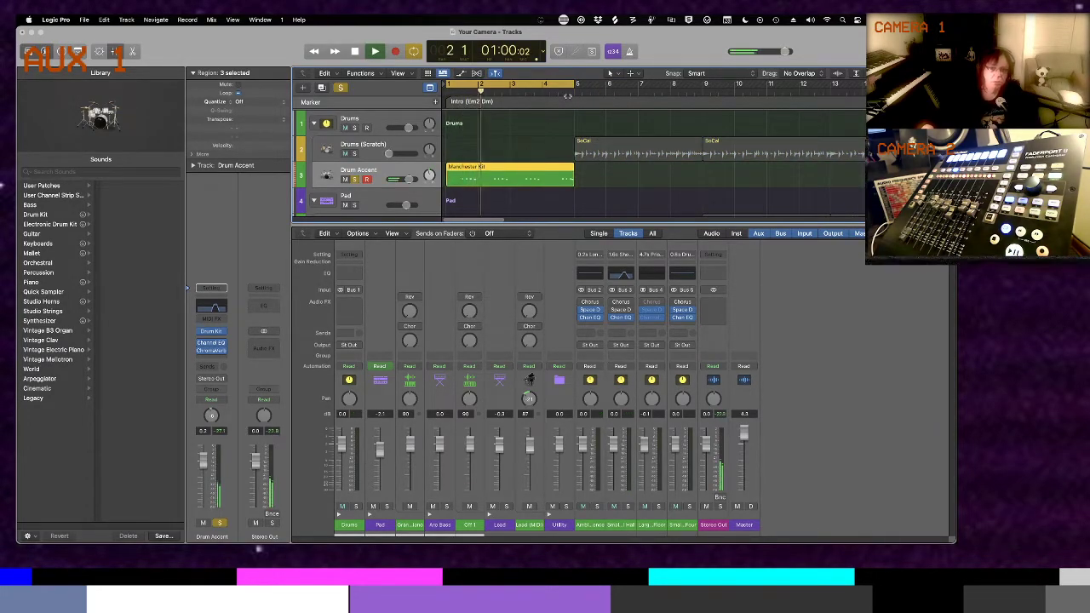
# Try a higher volume on the Drum Accent channel, then settle it at 0.0 dB
pyautogui.click(360, 309)
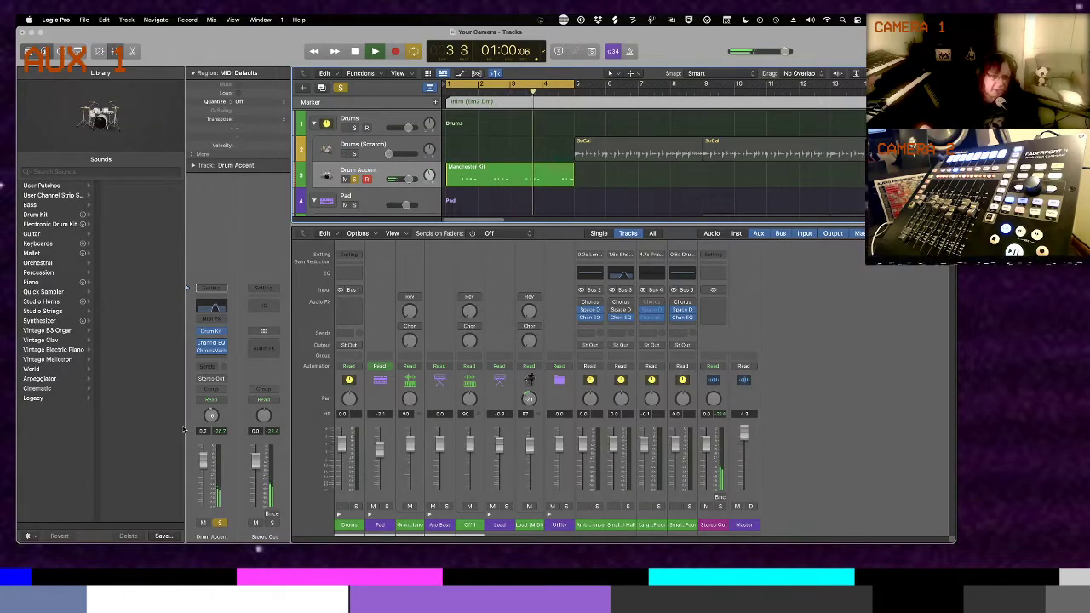
pyautogui.moveTo(201, 460); pyautogui.dragTo(203, 452)
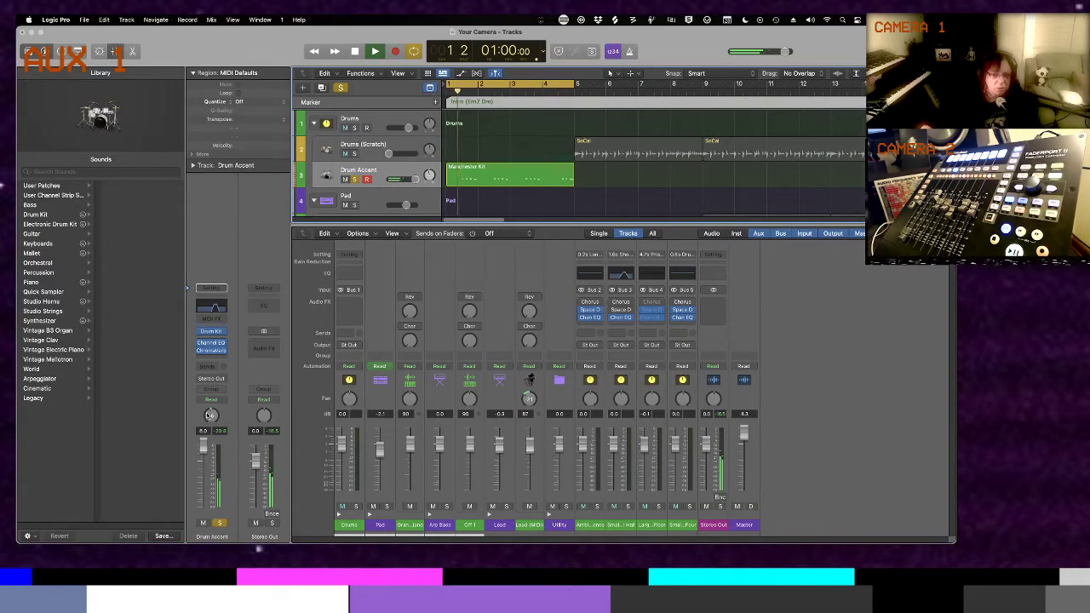
pyautogui.moveTo(202, 452); pyautogui.dragTo(203, 461)
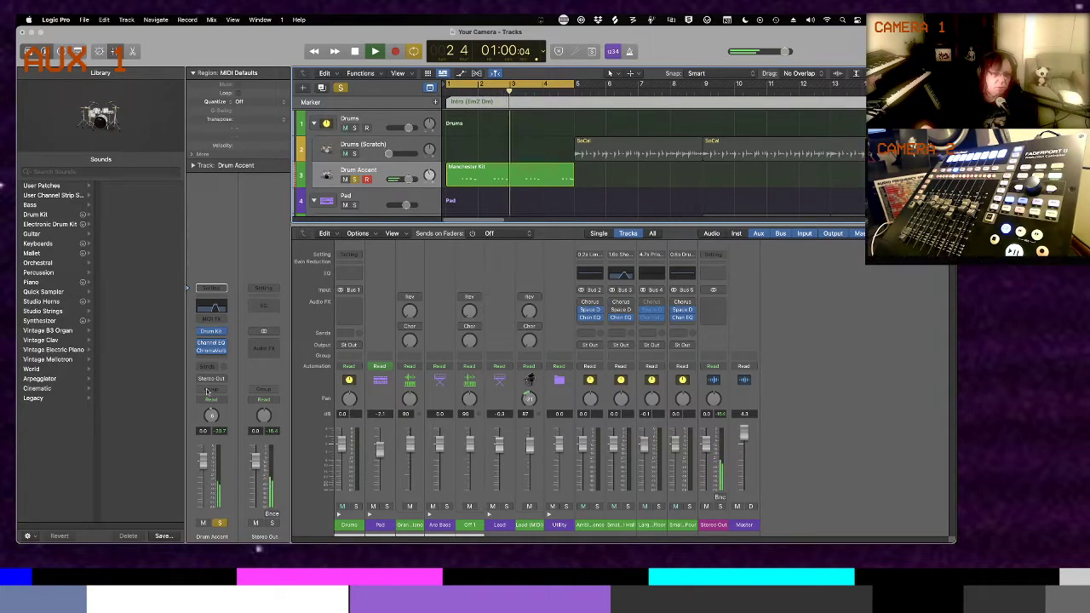
# Insert a stereo Compressor on the Drum Accent channel and place it between the Channel EQ and ChromaVerb
pyautogui.click(212, 359)
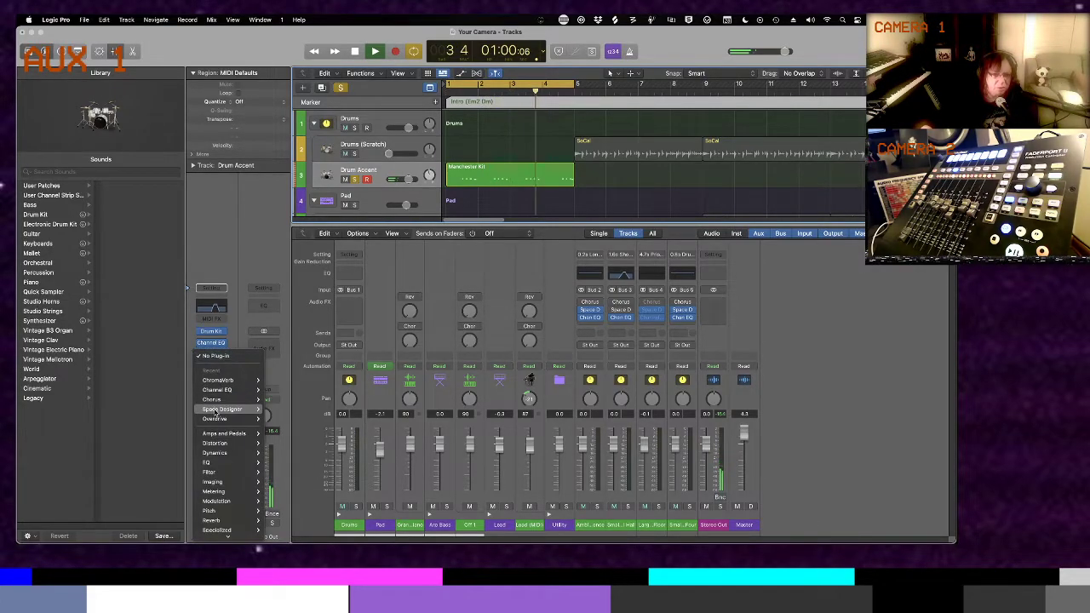
pyautogui.moveTo(223, 454)
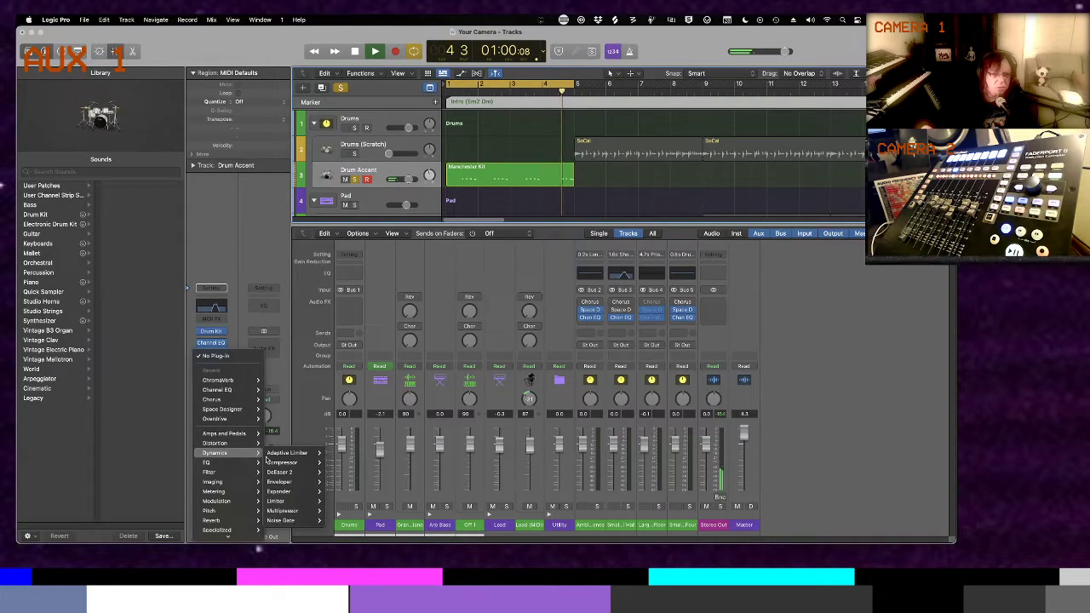
pyautogui.click(341, 465)
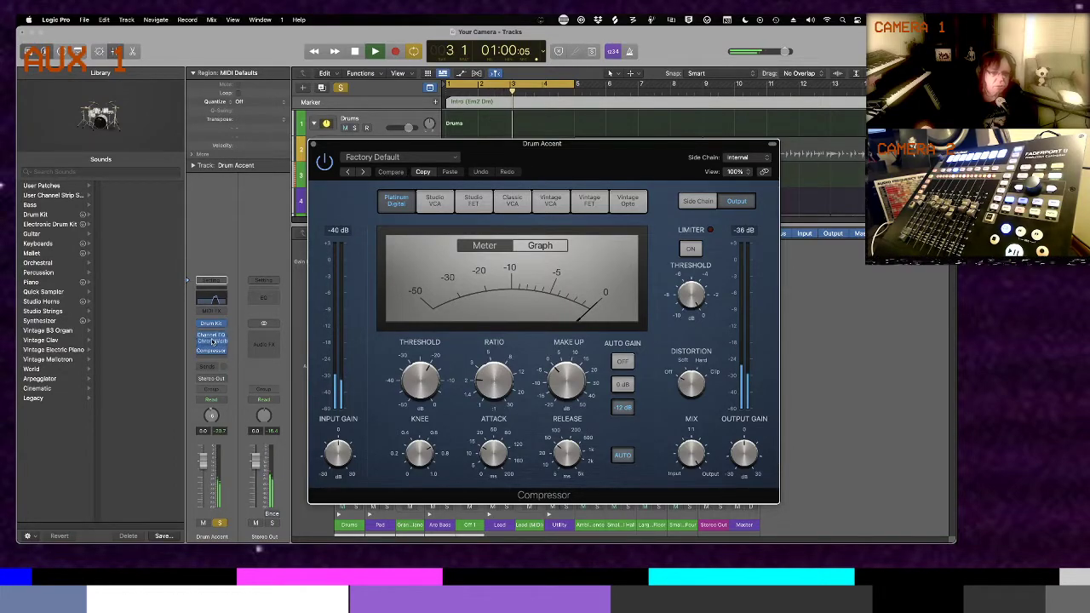
pyautogui.moveTo(213, 345); pyautogui.dragTo(213, 344)
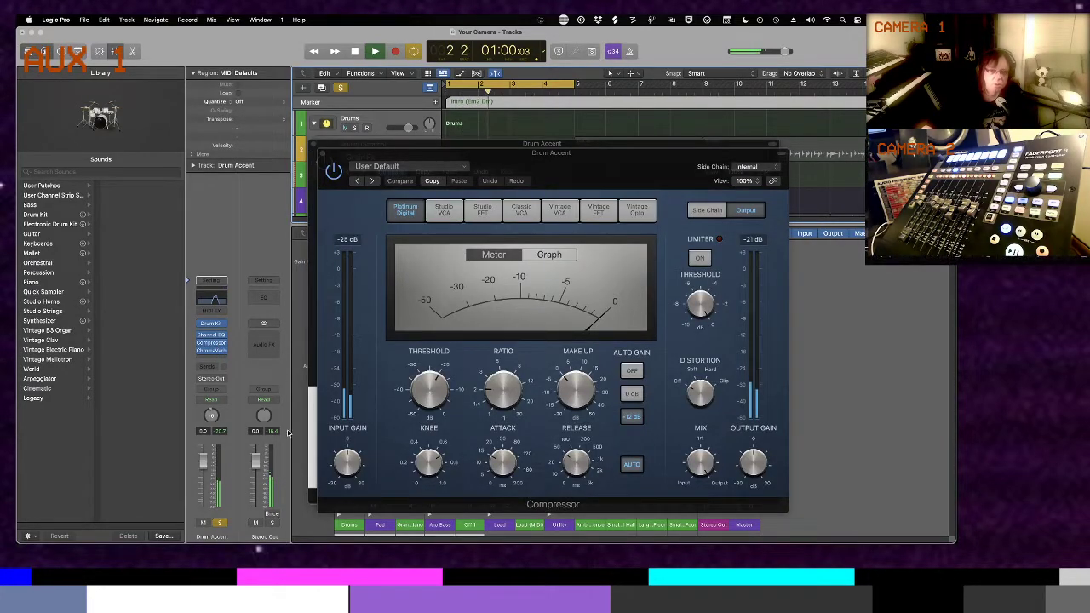
# Raise the input gain of the Drum Accent Compressor and close its window
pyautogui.moveTo(347, 444)
pyautogui.mouseDown()
pyautogui.moveTo(348, 428)
pyautogui.moveTo(350, 438)
pyautogui.mouseUp()
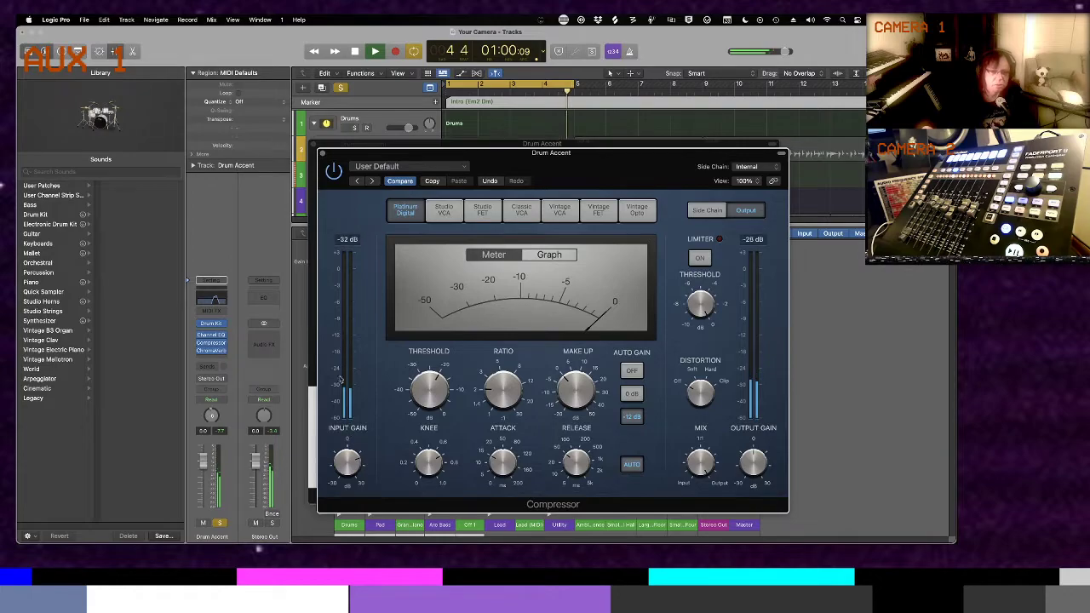
pyautogui.click(322, 154)
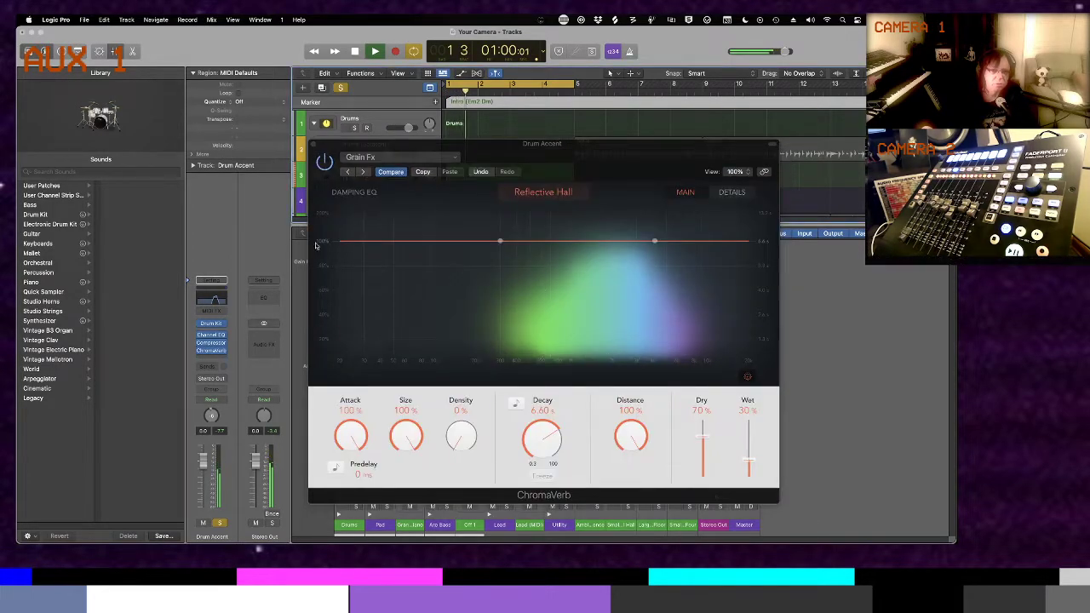
# Load the Clean Ambient Tail preset from Synth Reverbs into the Drum Accent ChromaVerb and close the plug-in window
pyautogui.click(395, 157)
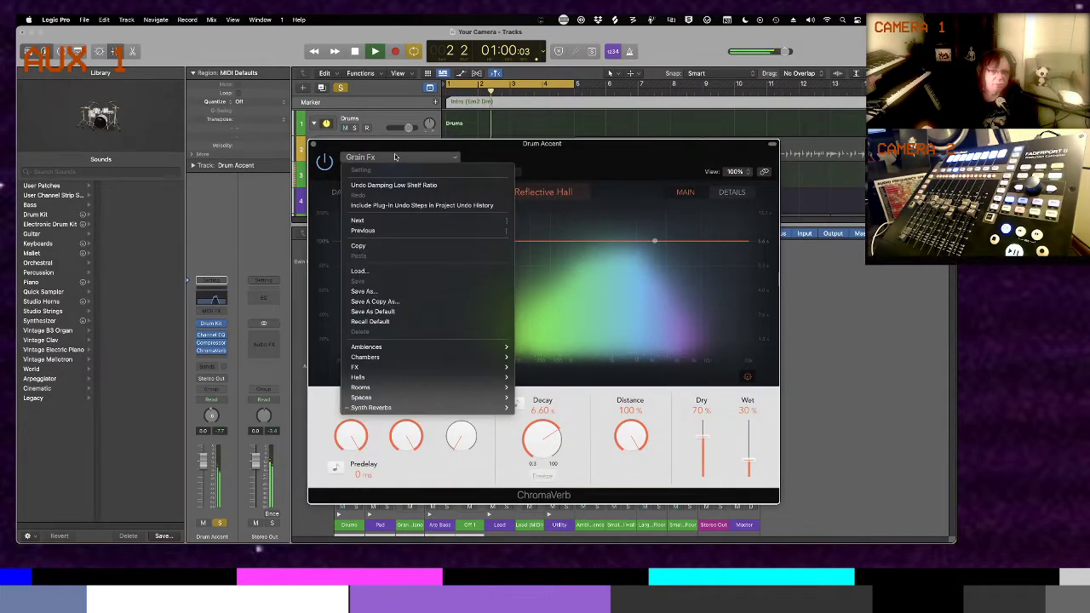
pyautogui.moveTo(370, 408)
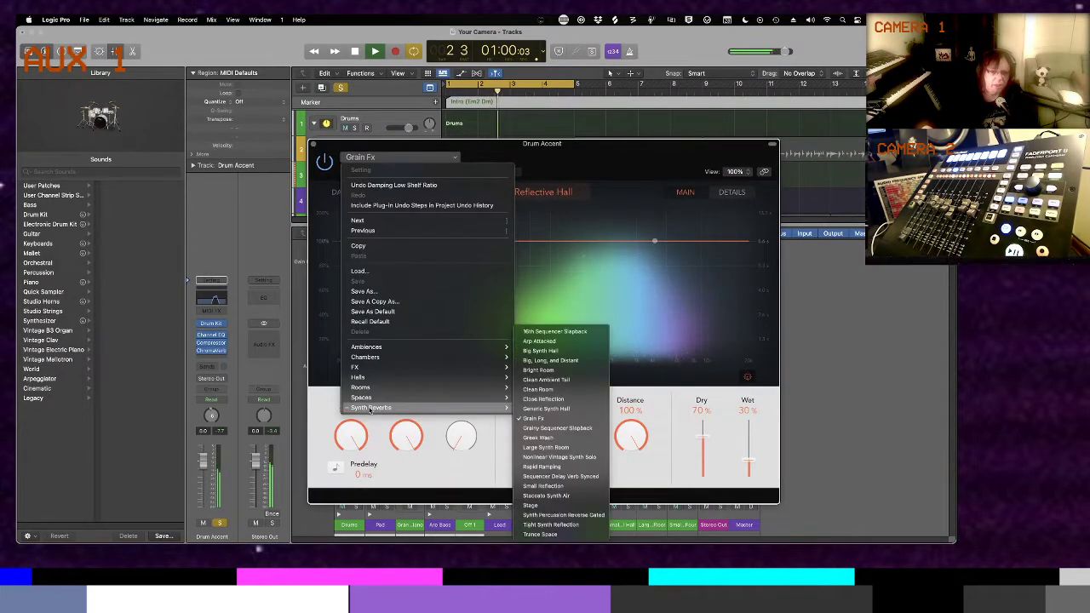
pyautogui.click(539, 380)
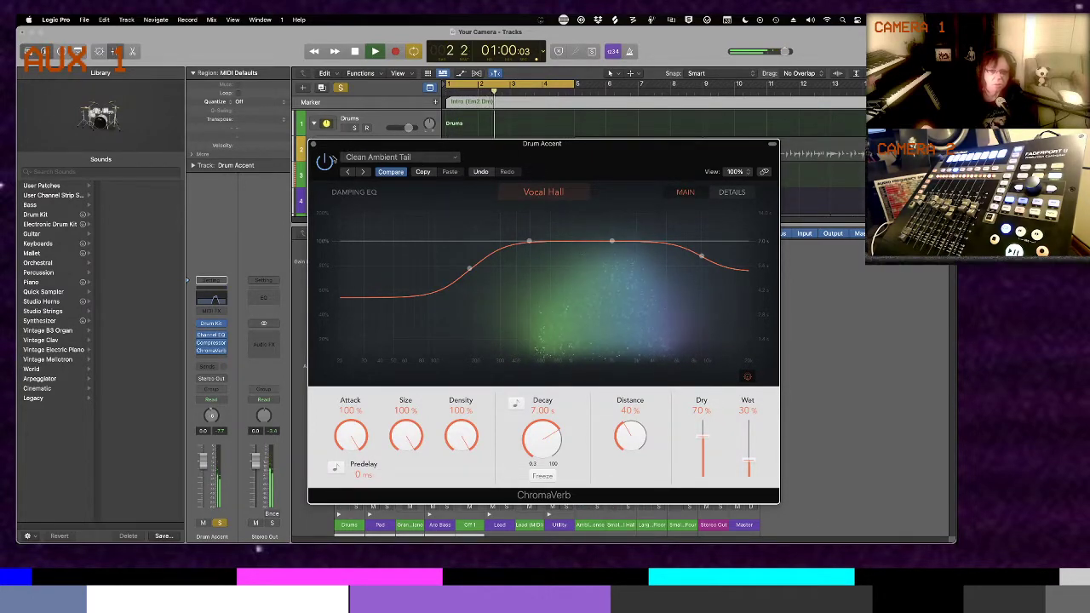
pyautogui.click(313, 145)
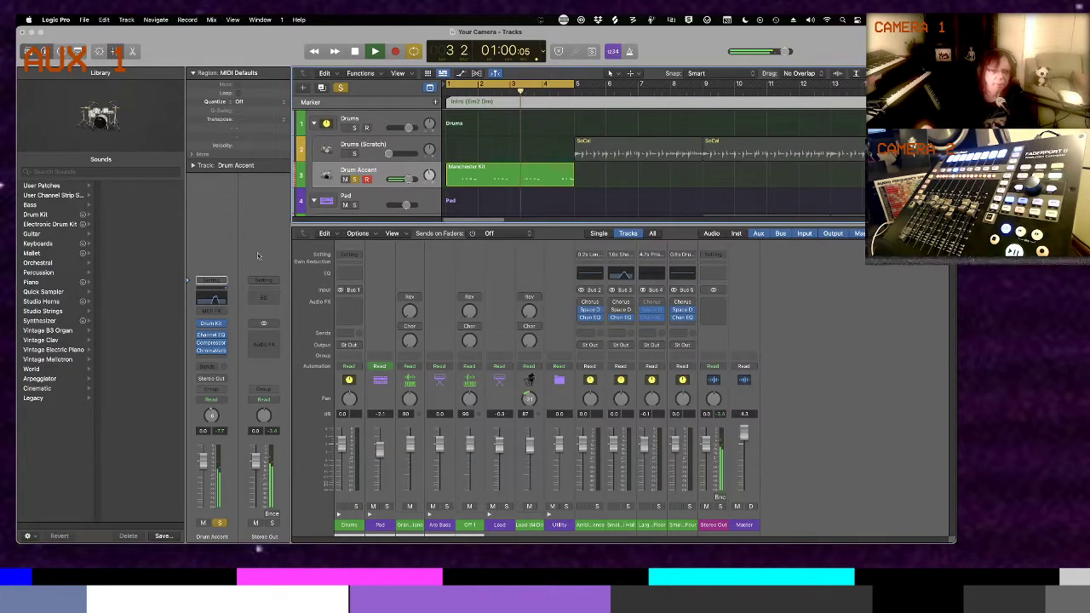
# Insert a stereo Noise Gate after ChromaVerb on the Drum Accent channel, with a -29 dB threshold, and leave it bypassed
pyautogui.click(214, 359)
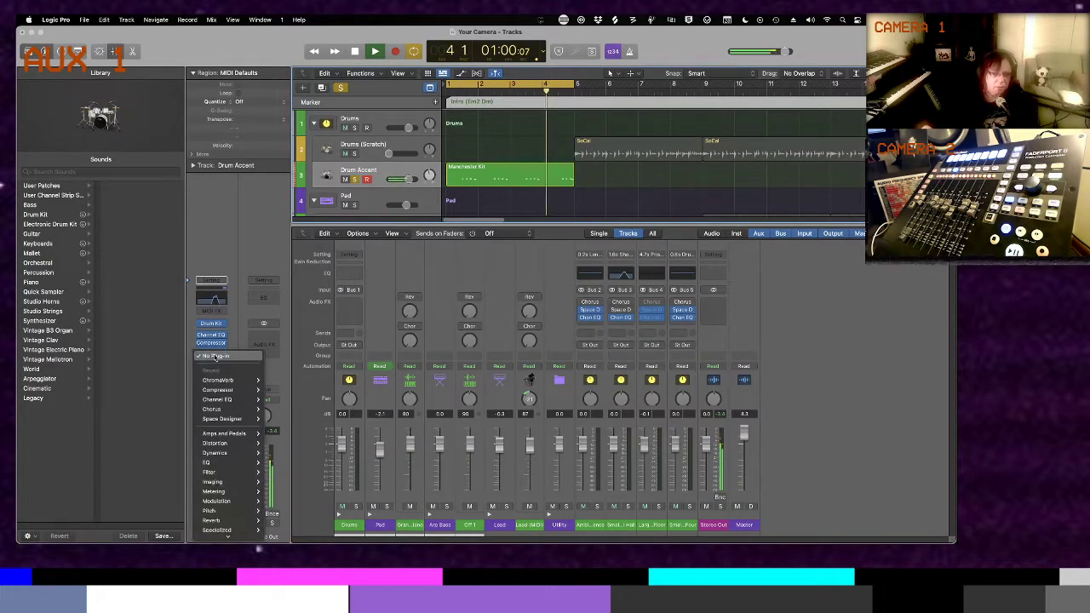
pyautogui.moveTo(219, 475)
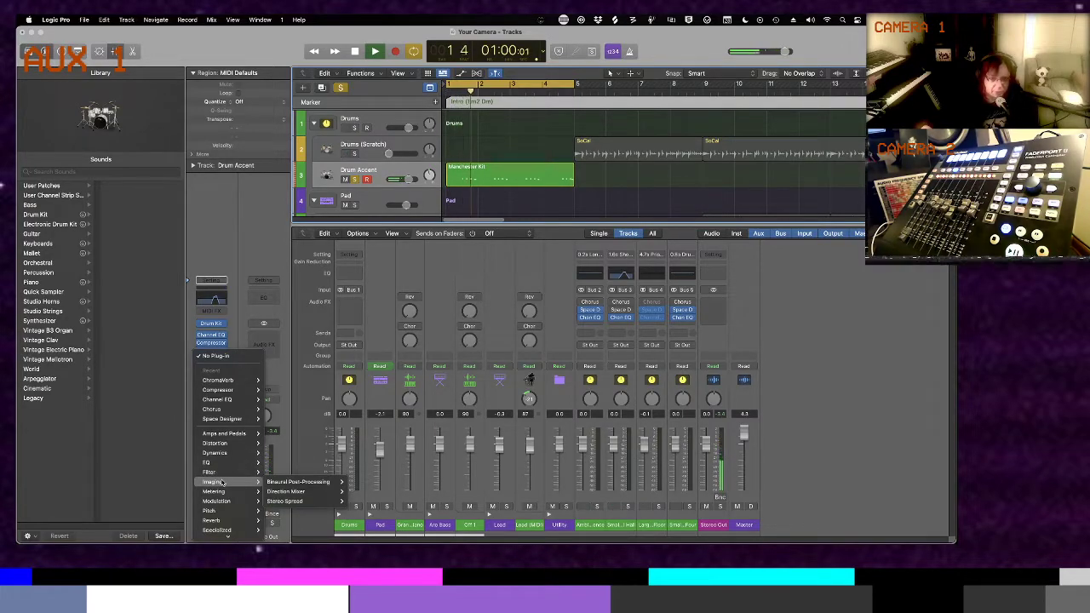
pyautogui.moveTo(214, 453)
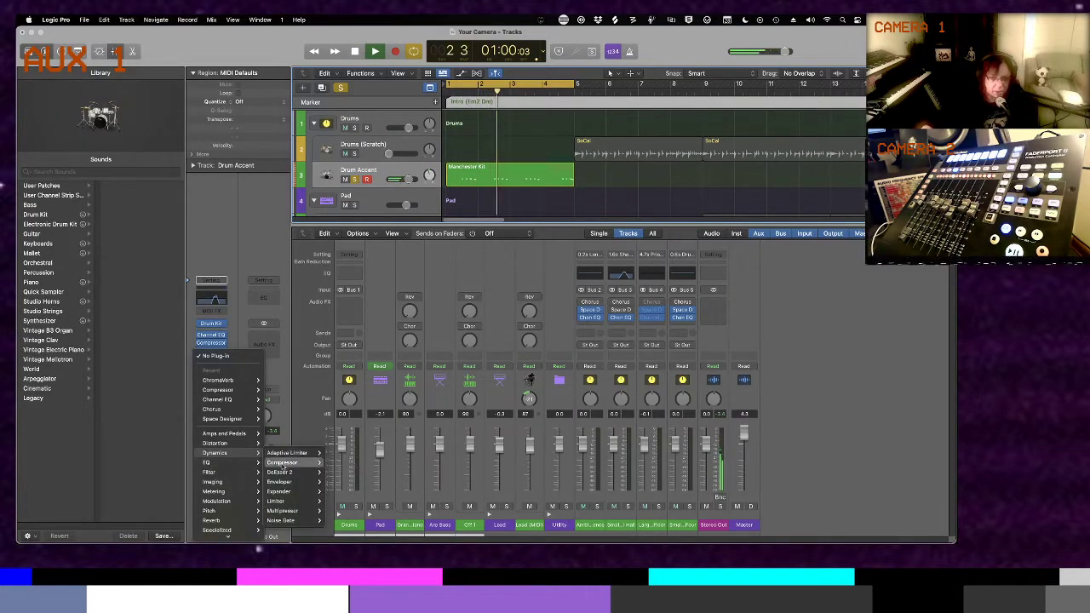
pyautogui.moveTo(283, 521)
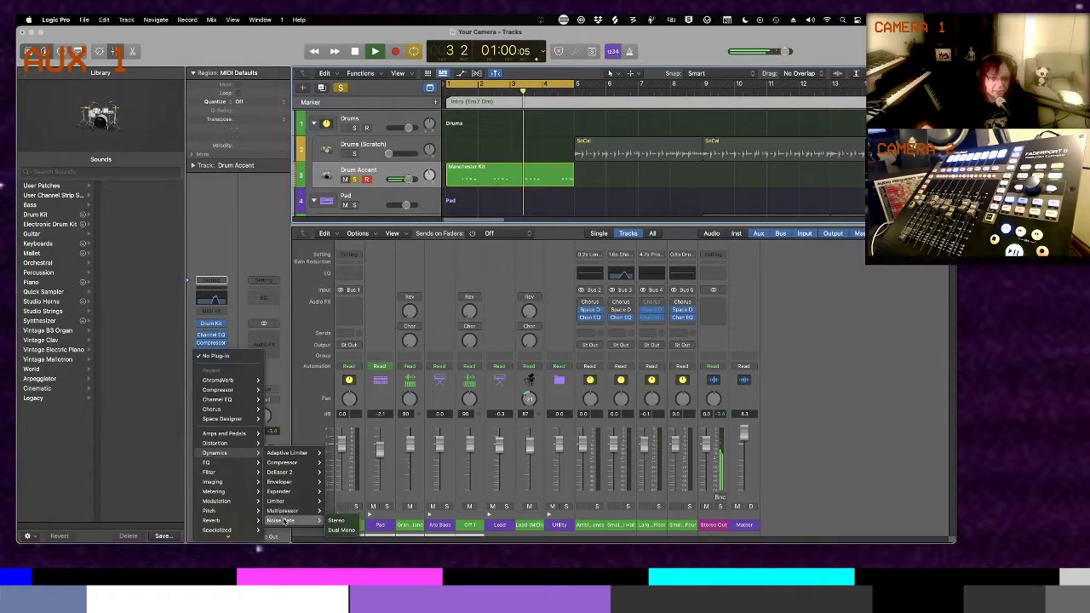
pyautogui.click(337, 519)
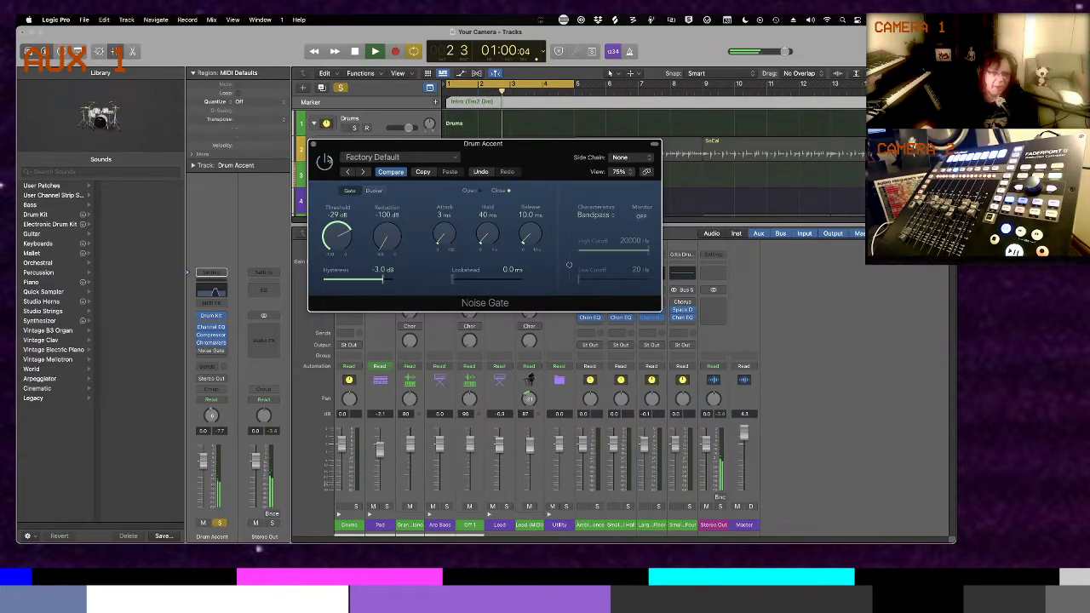
pyautogui.click(312, 144)
pyautogui.press('space')
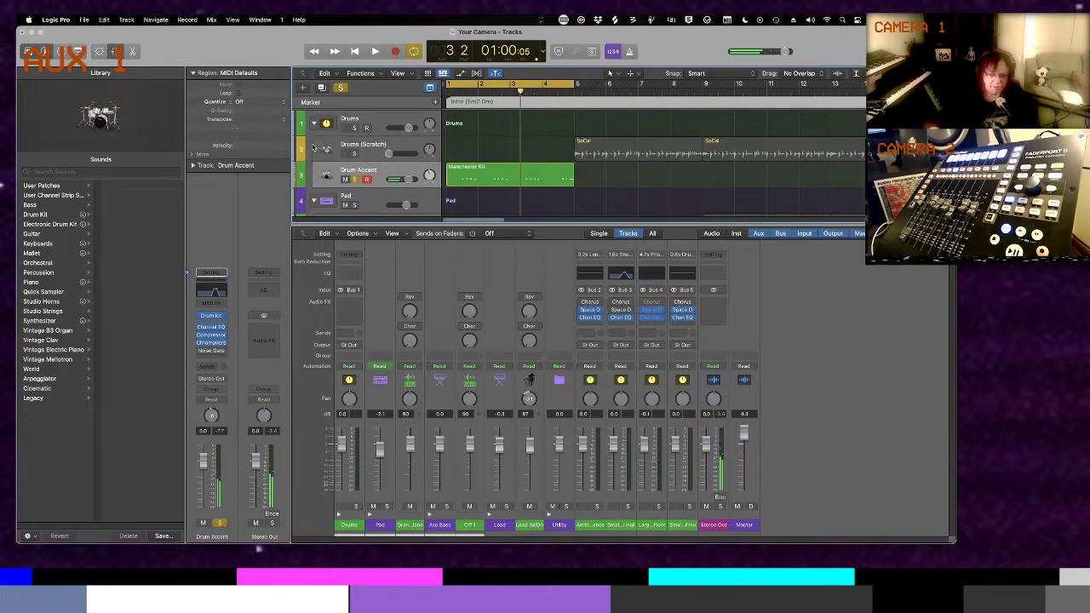
# Unsolo the Drum Accent track and lower its volume to sit within the full mix
pyautogui.press('s')
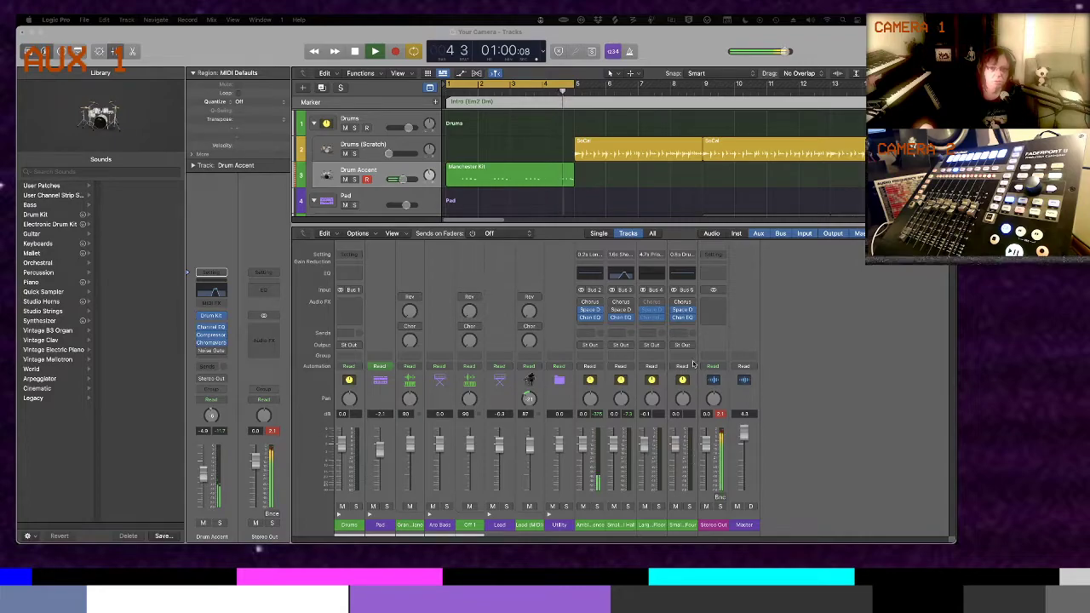
pyautogui.press('space')
# Hide the mixer and loop the Manchester Kit region on the Drum Accent track up to bar 21, with cycle mode off
pyautogui.click(660, 151)
pyautogui.press('x')
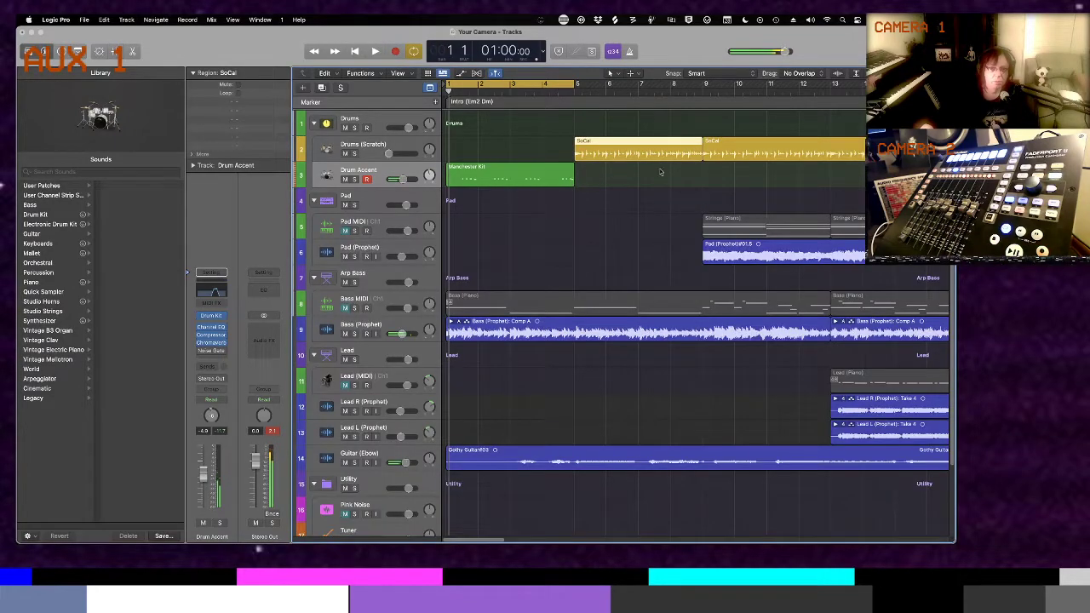
pyautogui.click(562, 171)
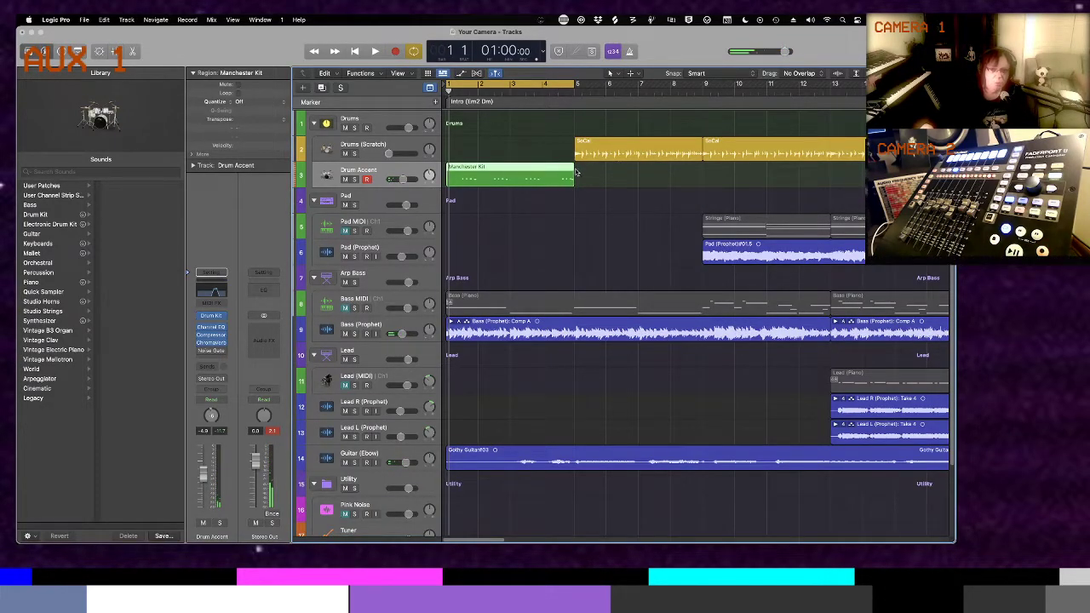
pyautogui.moveTo(575, 171); pyautogui.dragTo(860, 170)
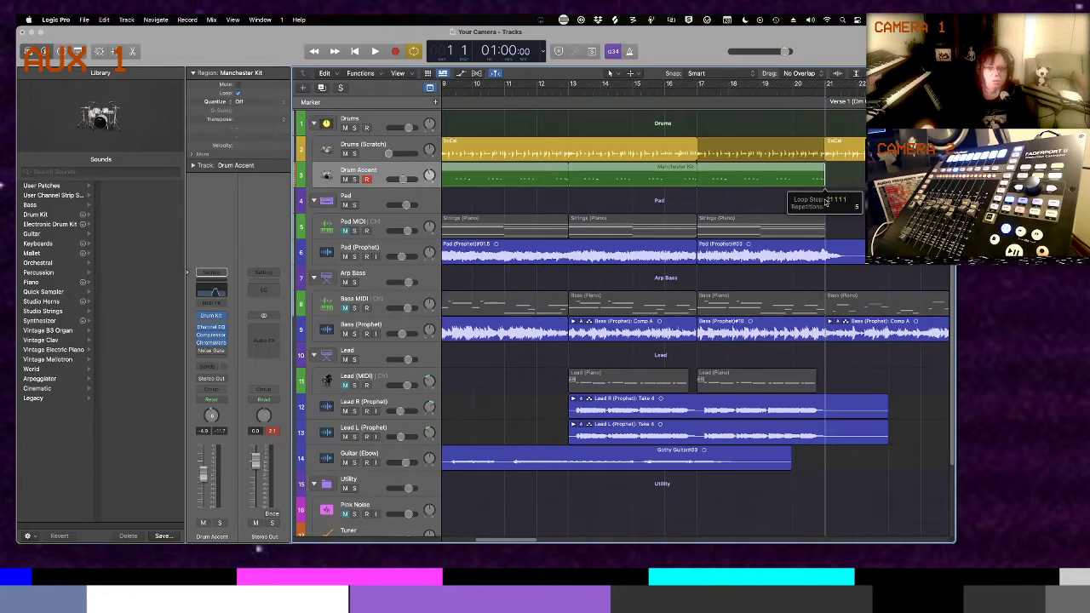
# Play the song from the beginning to check the looped drum accents against the scratch drums
pyautogui.press('Return')
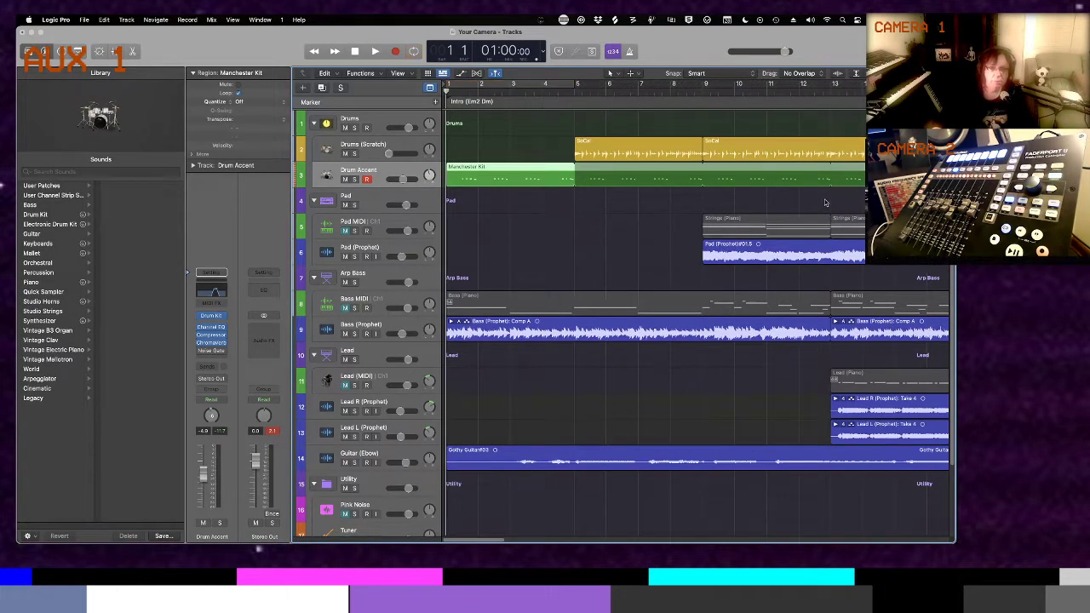
pyautogui.press('space')
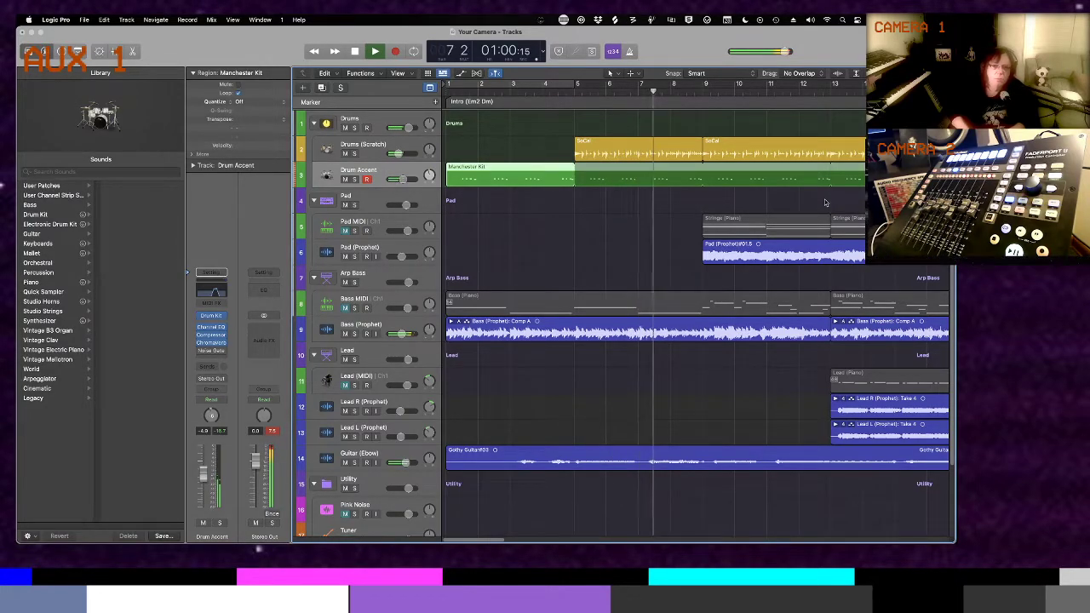
pyautogui.press('space')
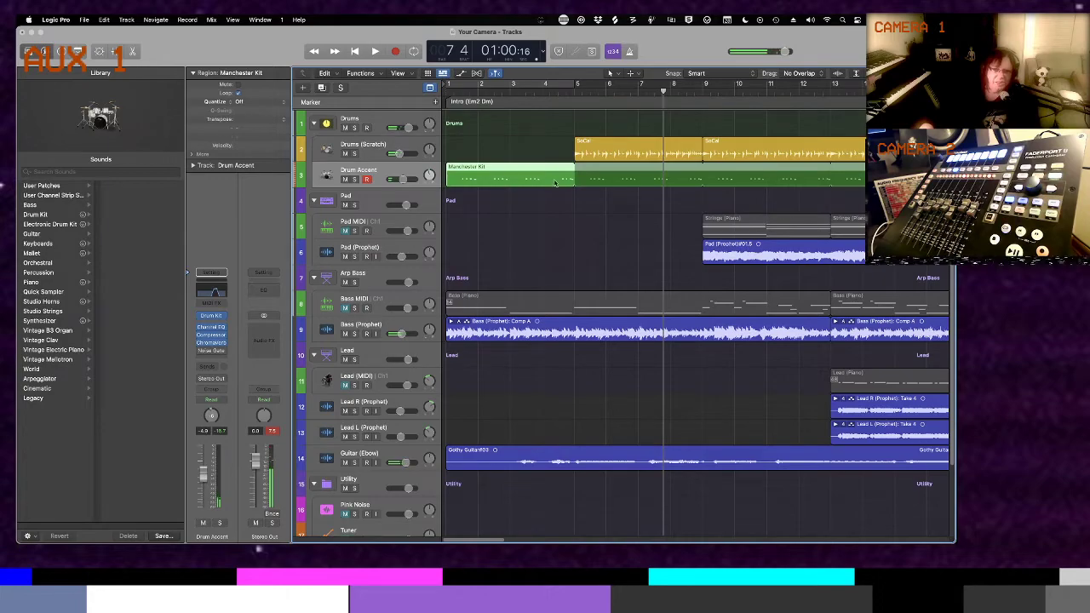
# Move the last four notes in bar 4 of the Manchester Kit region earlier to match the preceding bars' pattern, and play it back
pyautogui.press('p')
pyautogui.press('p')
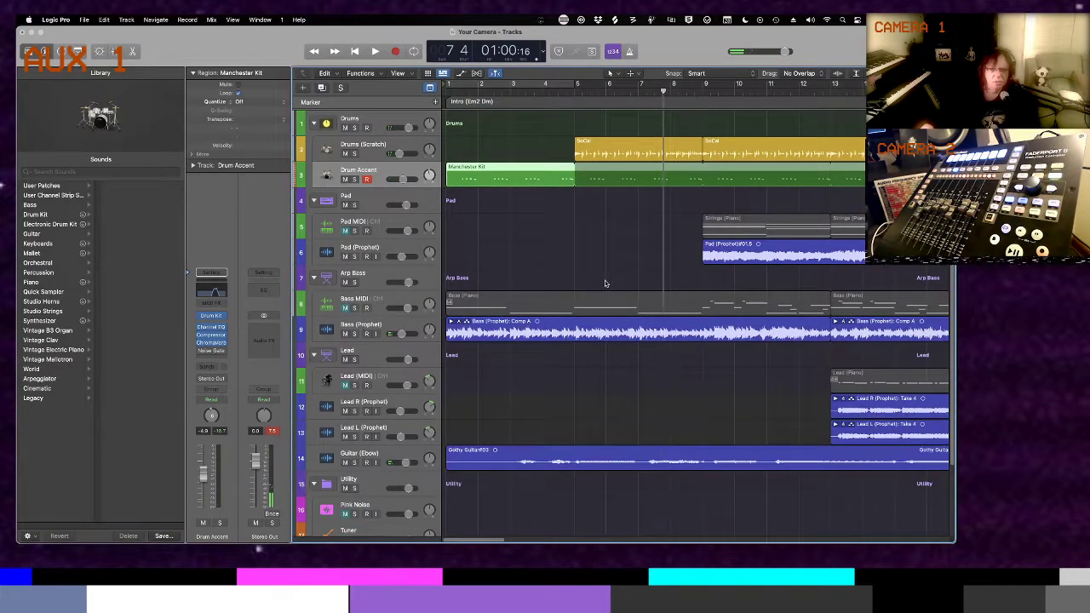
pyautogui.press('p')
pyautogui.hscroll(6, 845, 448)
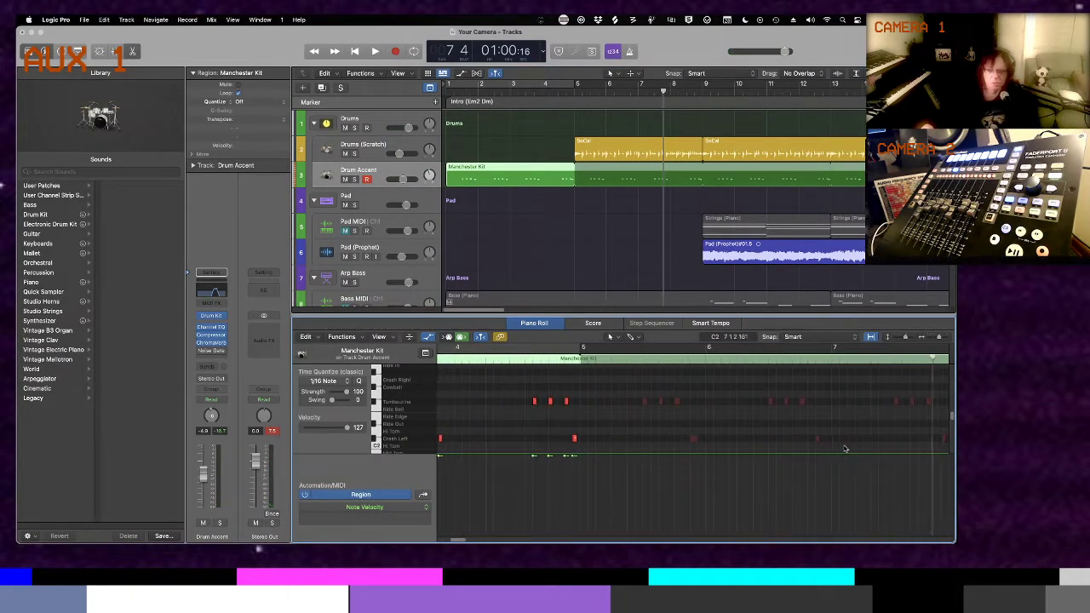
pyautogui.hscroll(-2, 846, 449)
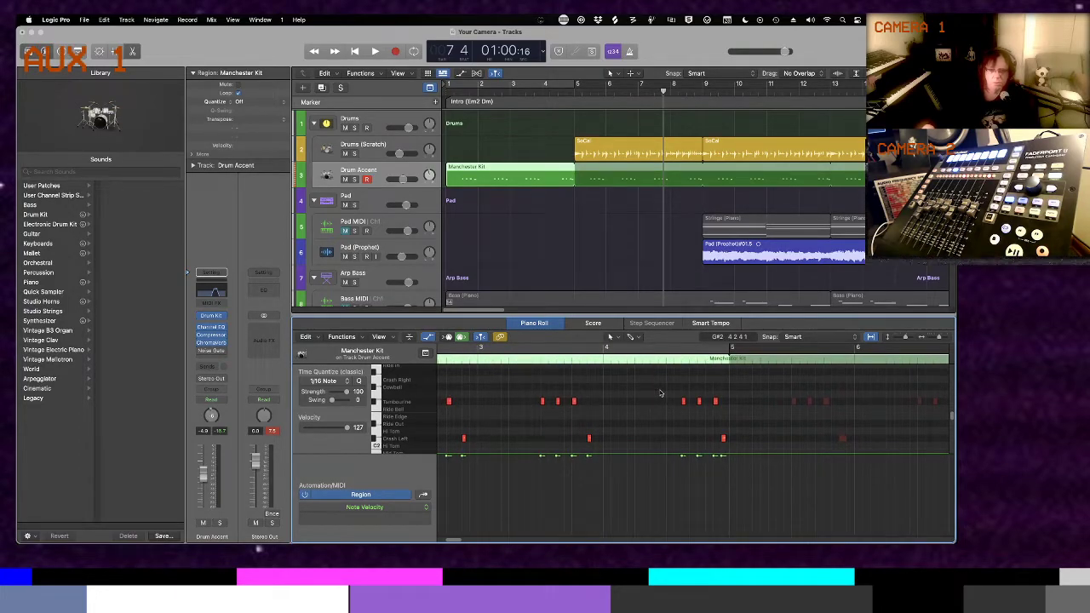
pyautogui.moveTo(663, 390); pyautogui.dragTo(726, 437)
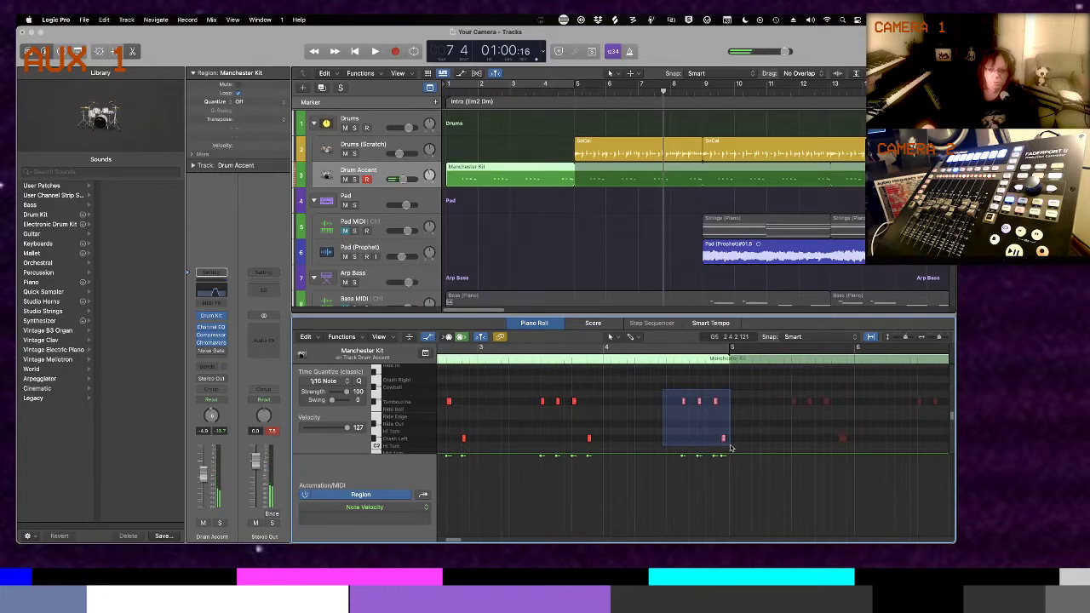
pyautogui.moveTo(730, 447); pyautogui.dragTo(730, 444)
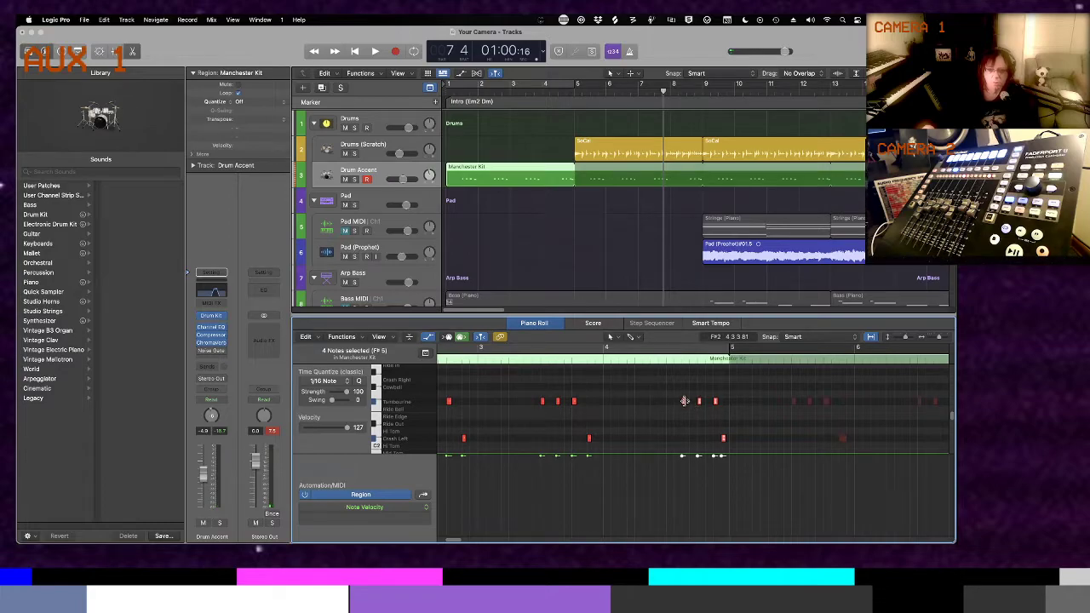
pyautogui.moveTo(720, 442)
pyautogui.mouseDown()
pyautogui.moveTo(704, 443)
pyautogui.moveTo(716, 442)
pyautogui.mouseUp()
pyautogui.press('Return')
pyautogui.press('space')
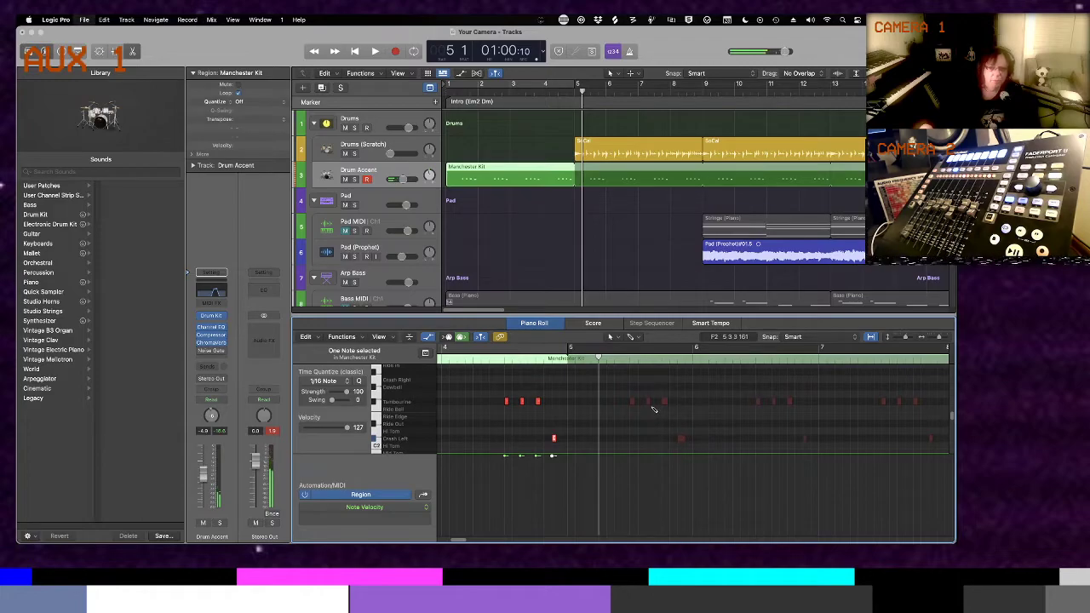
# Move the last four notes of the Manchester Kit region starting at bar 29 earlier to match its preceding bars
pyautogui.hscroll(8, 839, 305)
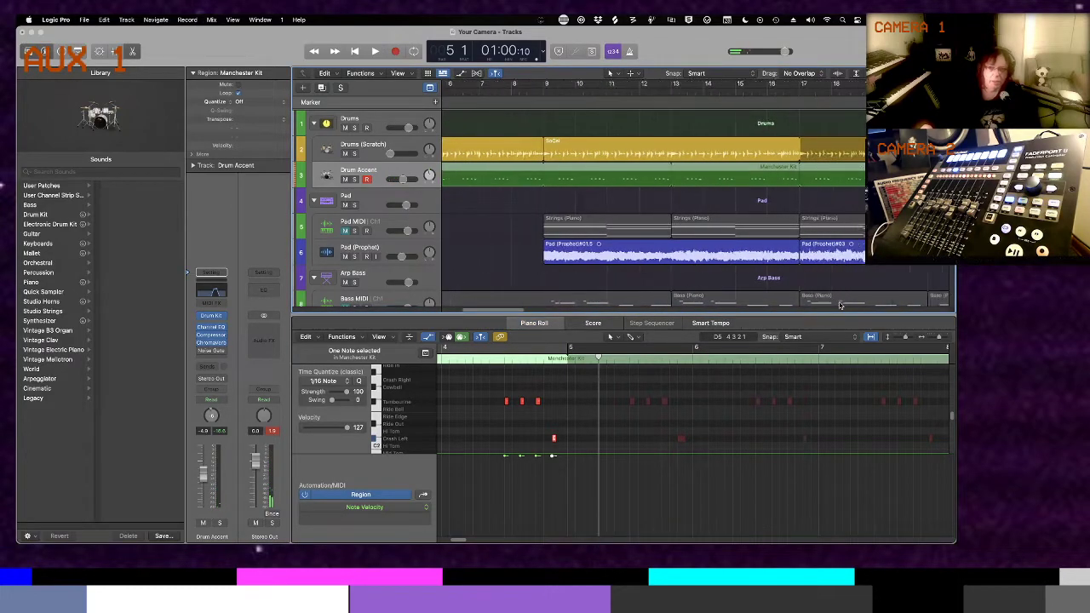
pyautogui.hscroll(12, 839, 305)
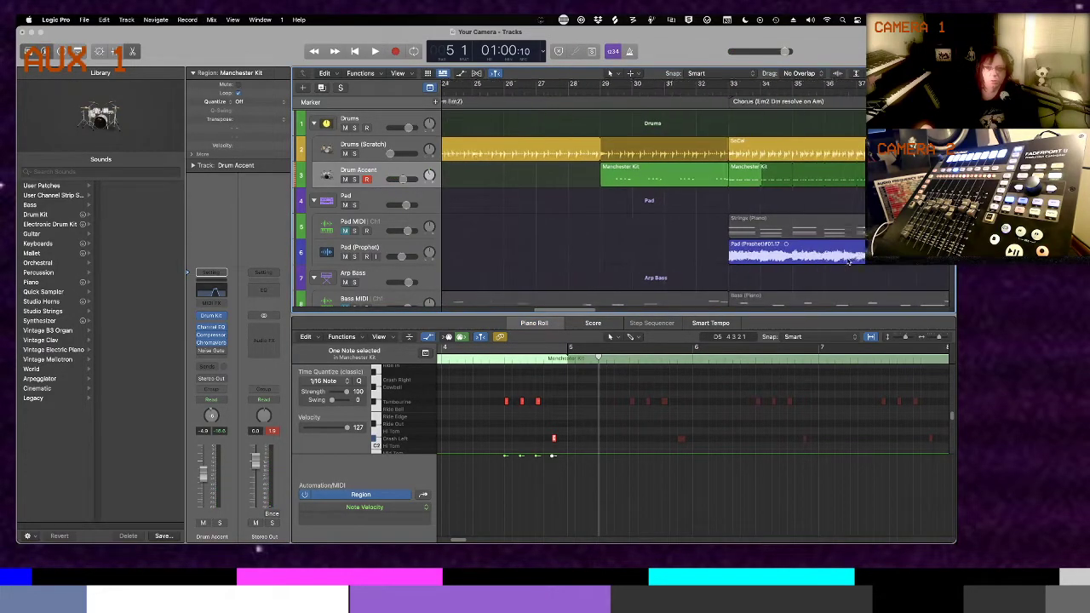
pyautogui.click(651, 174)
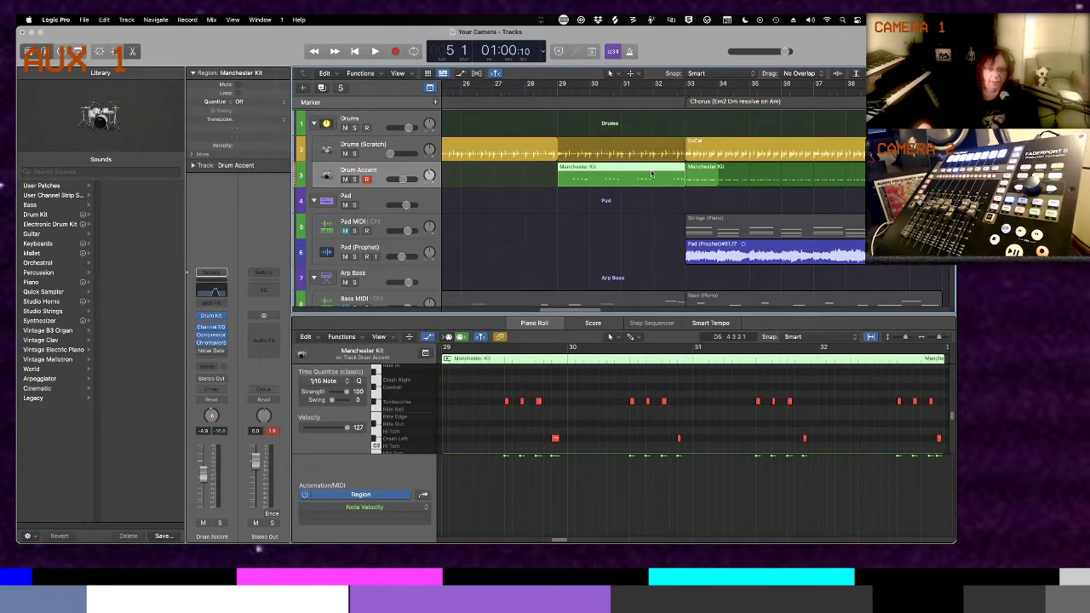
pyautogui.click(556, 90)
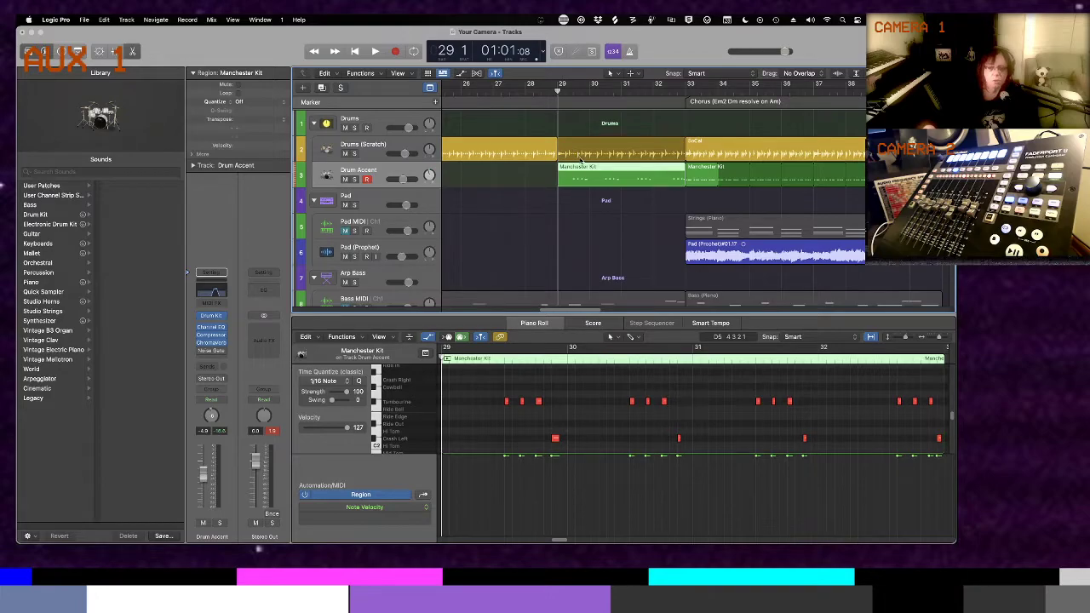
pyautogui.press('super+z')
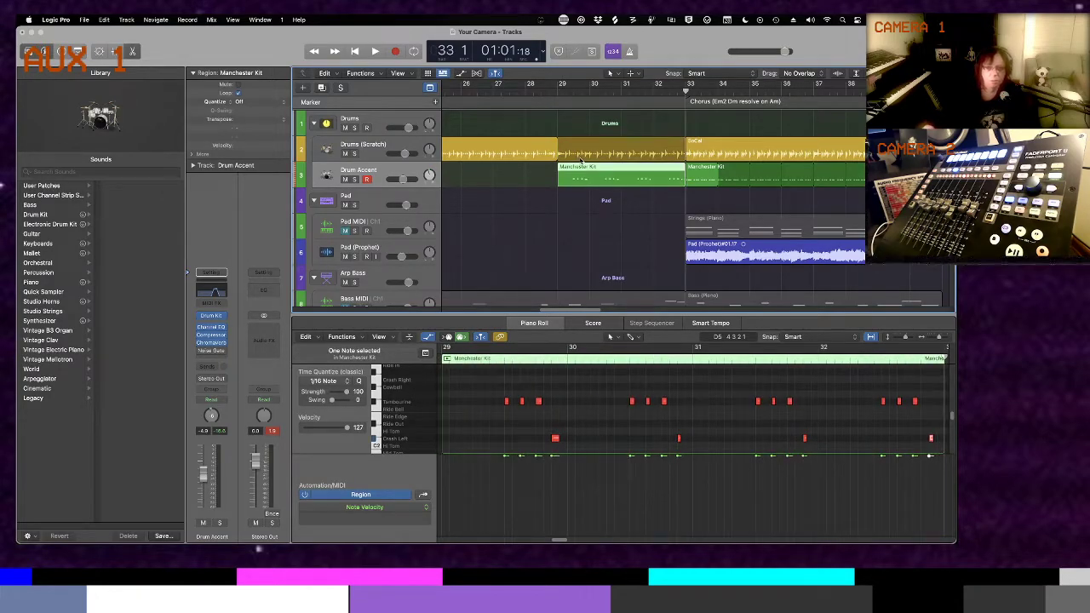
# Play the song from the beginning to check the corrected drum accents, and close the note editor
pyautogui.press('Return')
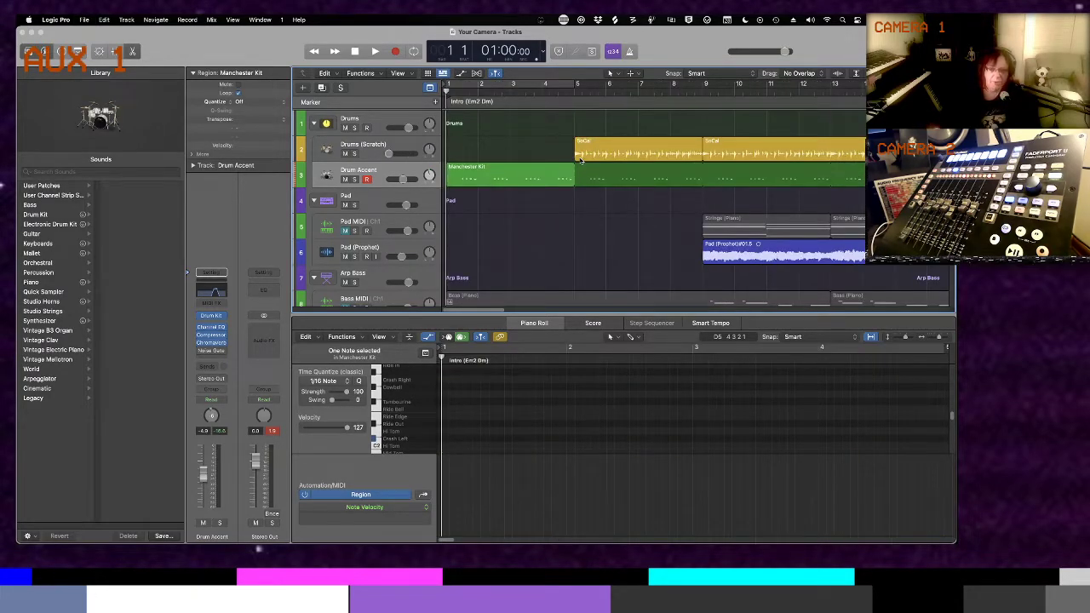
pyautogui.press('space')
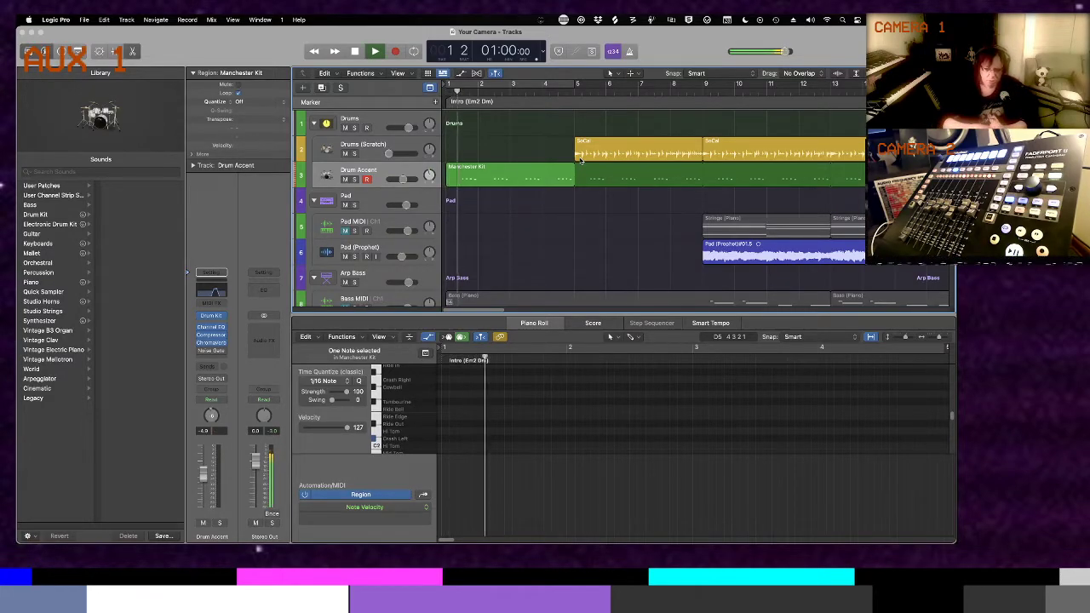
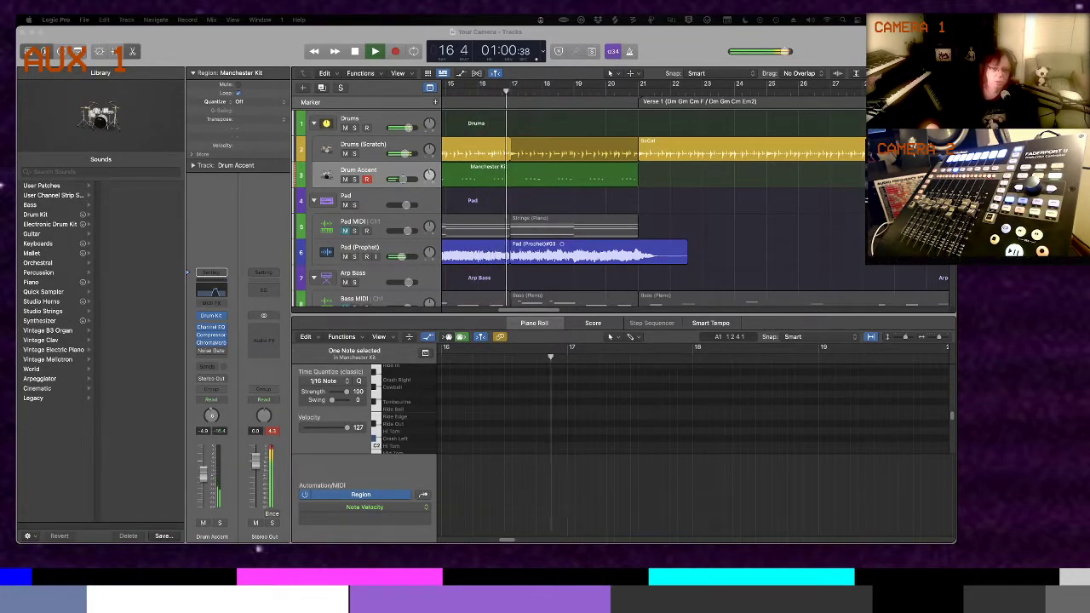
pyautogui.press('p')
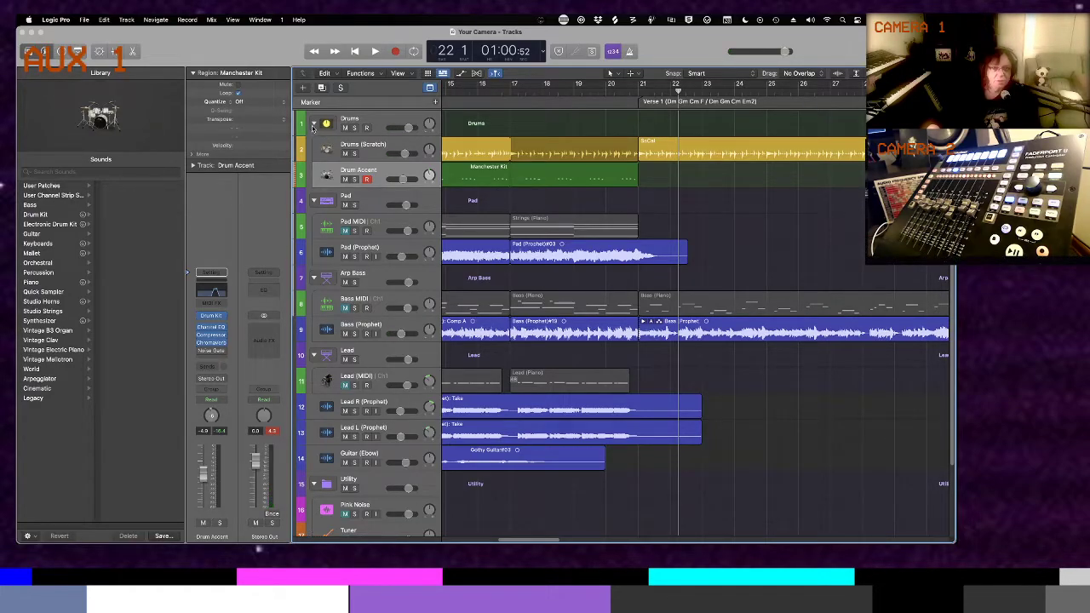
# Collapse the Drums track stack and return the playhead to the start of the song
pyautogui.click(368, 171)
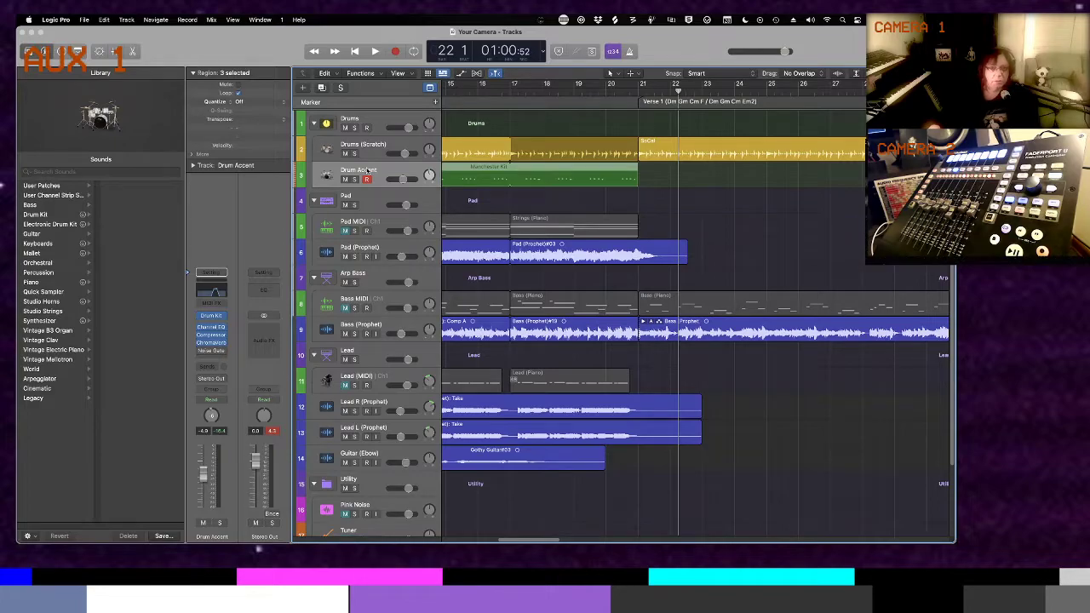
pyautogui.click(314, 121)
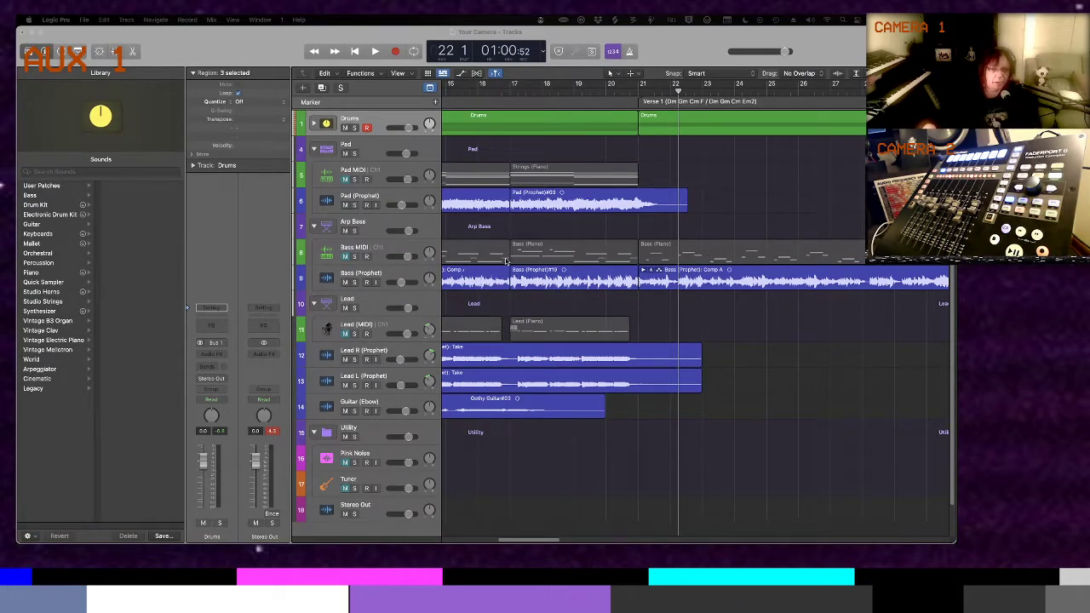
pyautogui.click(527, 230)
pyautogui.press('Return')
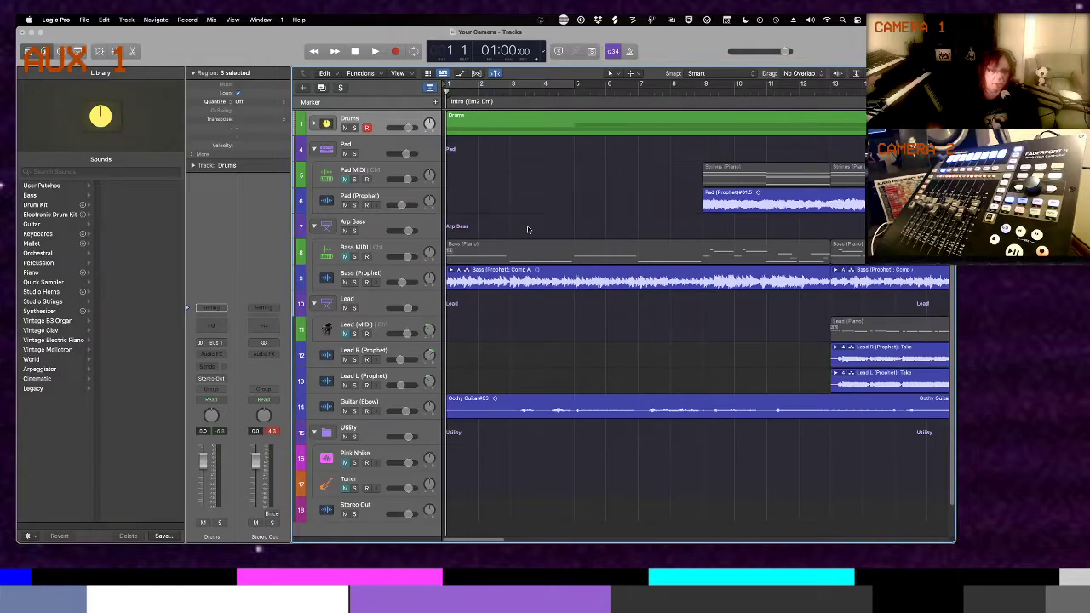
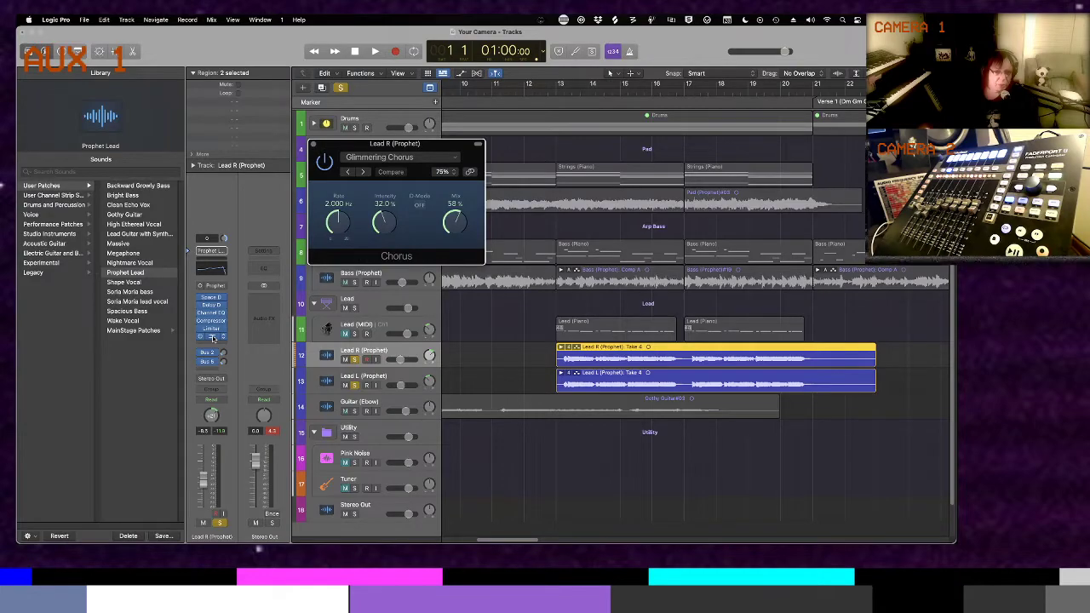
# Open the Chorus settings of Lead L (Prophet) and place them below those of Lead R (Prophet) for comparison
pyautogui.click(407, 373)
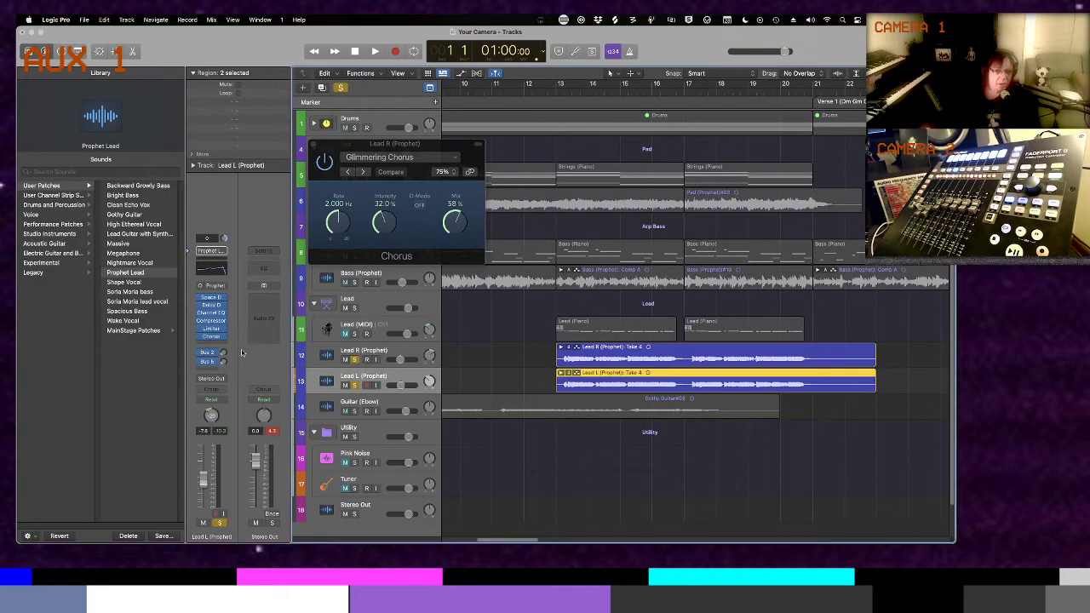
pyautogui.click(214, 336)
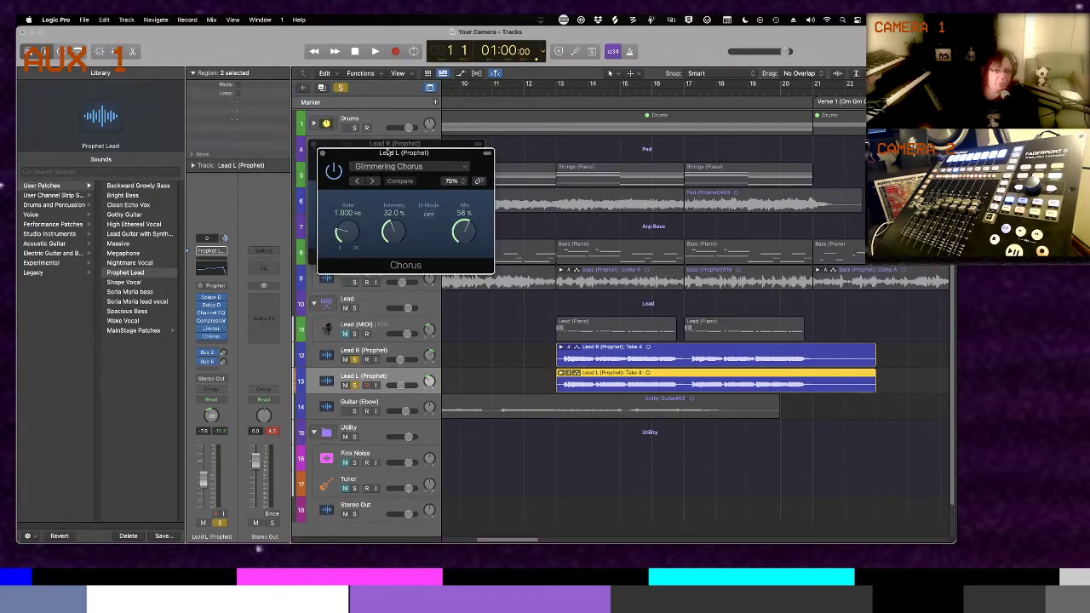
pyautogui.moveTo(374, 152); pyautogui.dragTo(368, 276)
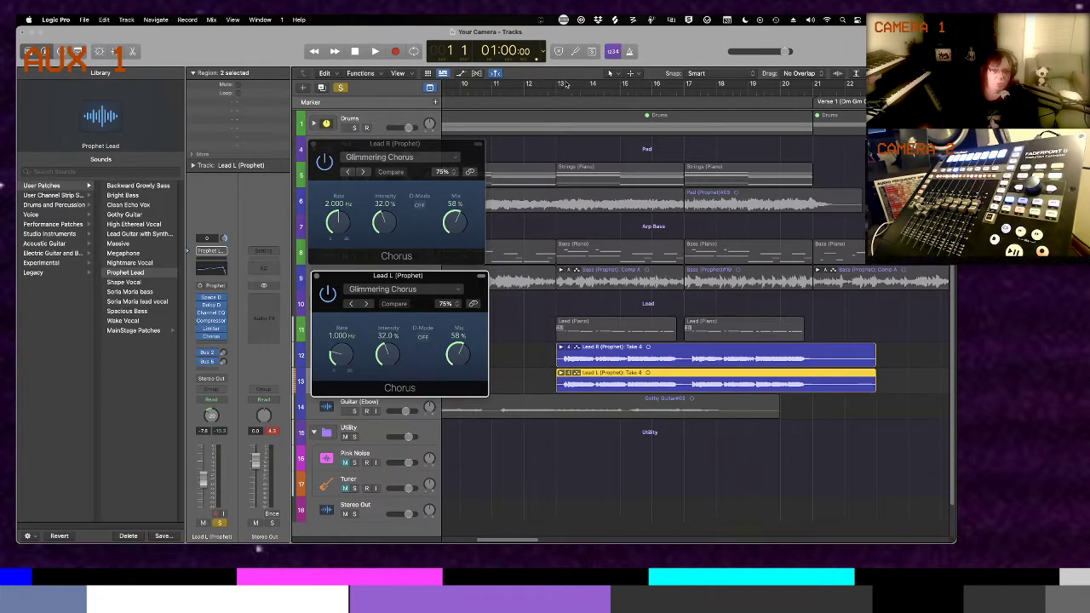
# Set a cycle from bar 13 to 17, play the two soloed lead tracks, and close both Chorus windows
pyautogui.moveTo(564, 85); pyautogui.dragTo(681, 89)
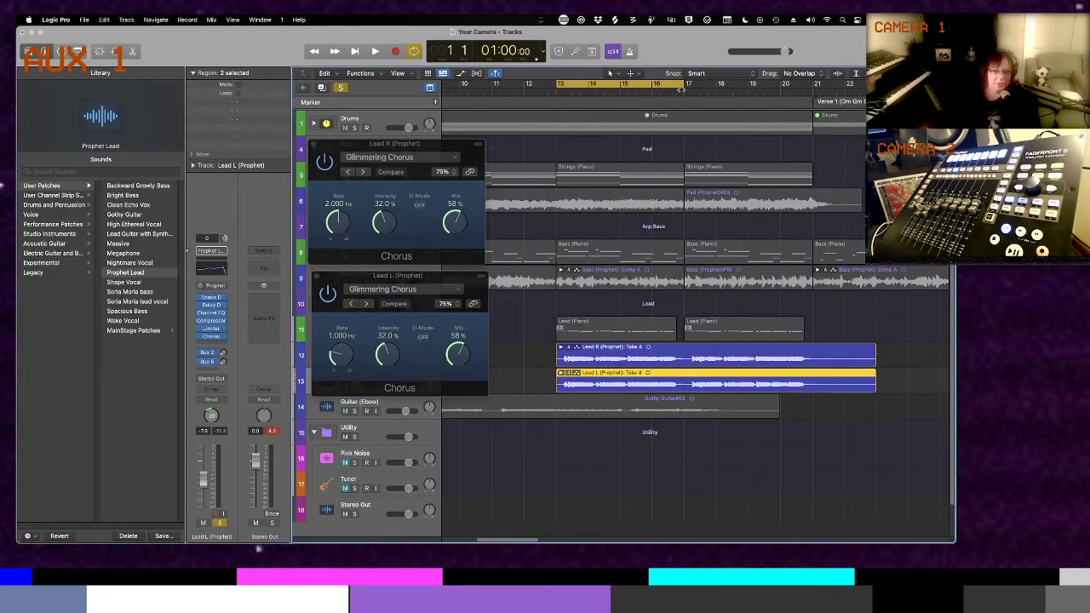
pyautogui.press('space')
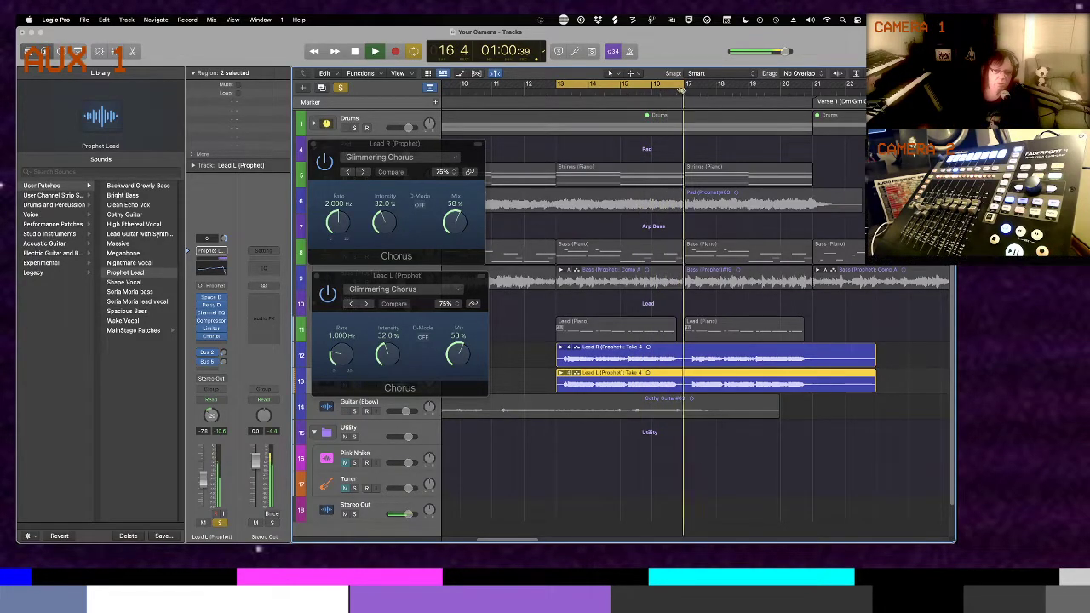
pyautogui.press('space')
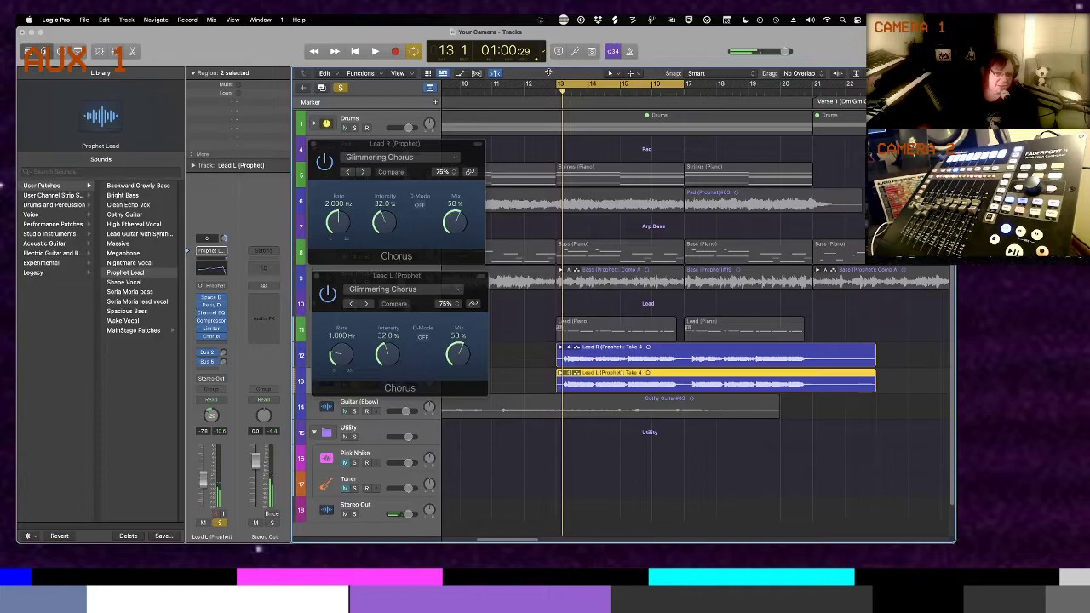
pyautogui.click(317, 277)
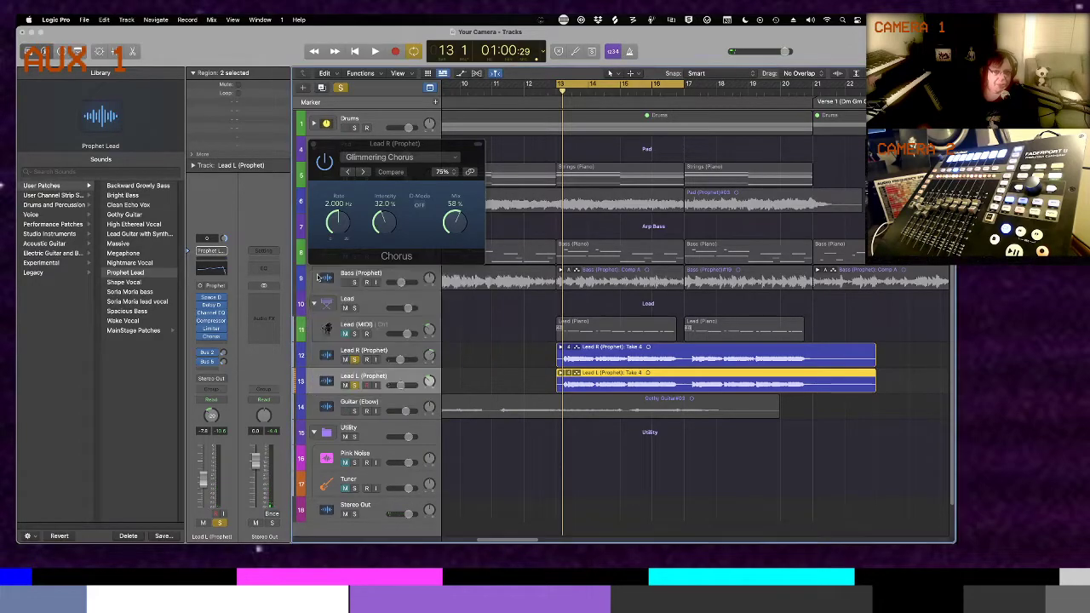
pyautogui.click(315, 145)
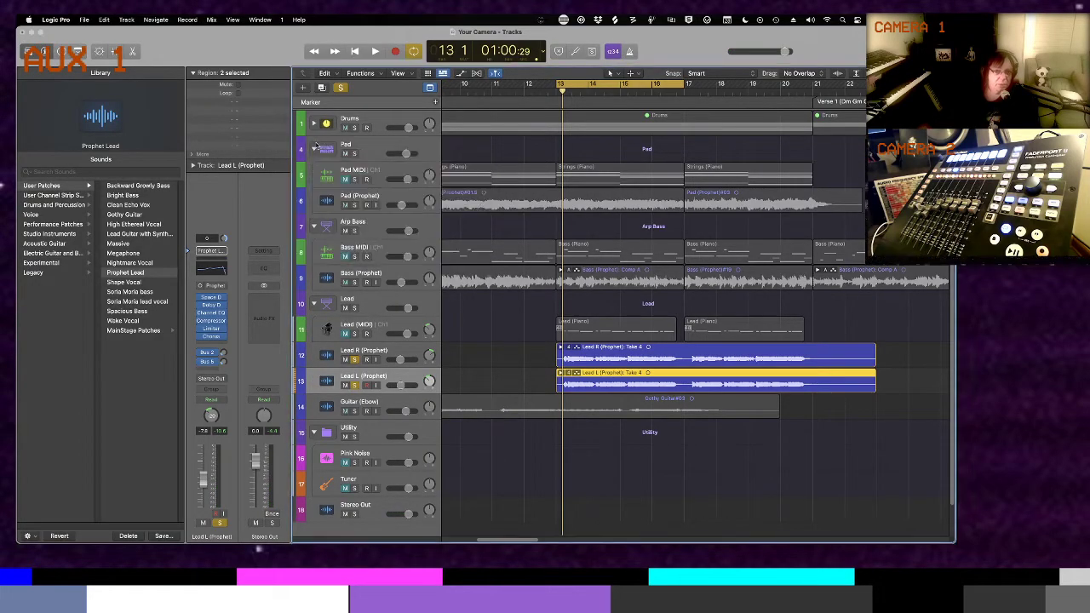
# Pan Lead R (Prophet) further right and Lead L (Prophet) further left, and audition the wider leads over the cycle
pyautogui.click(405, 346)
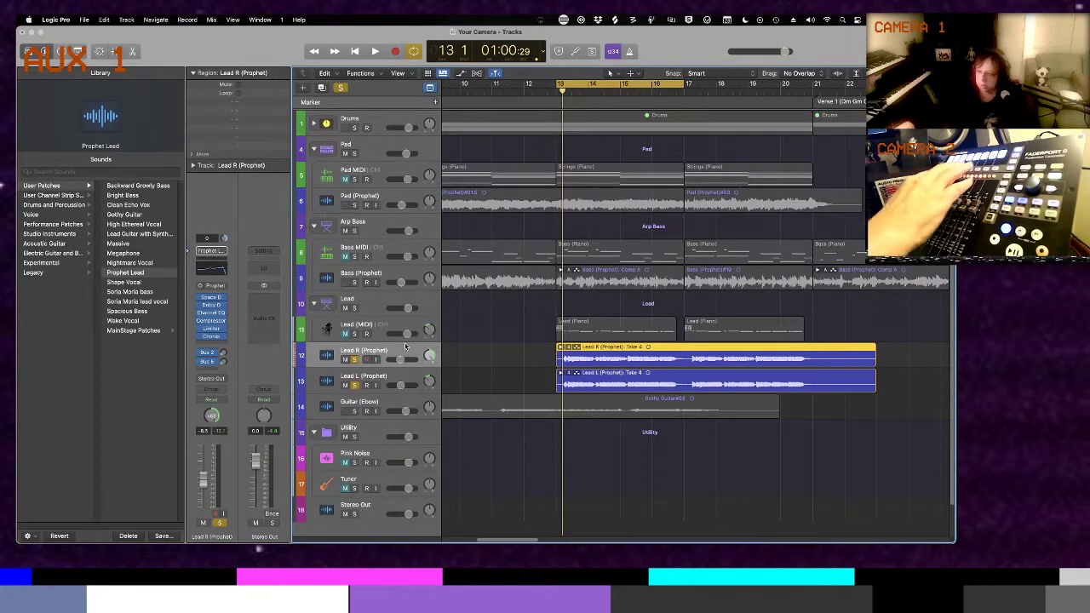
pyautogui.press('Down')
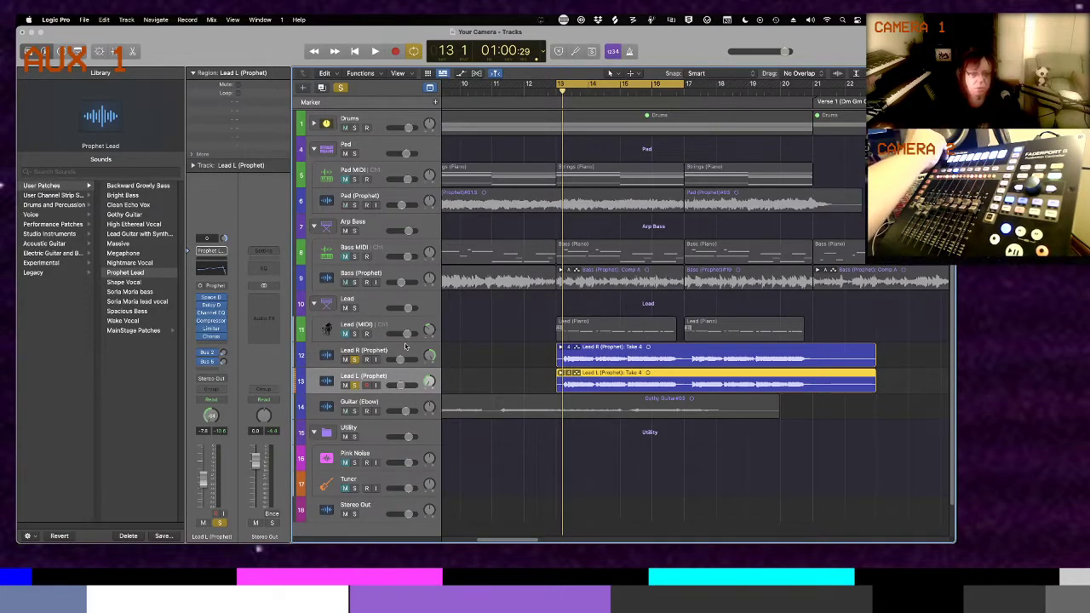
pyautogui.press('space')
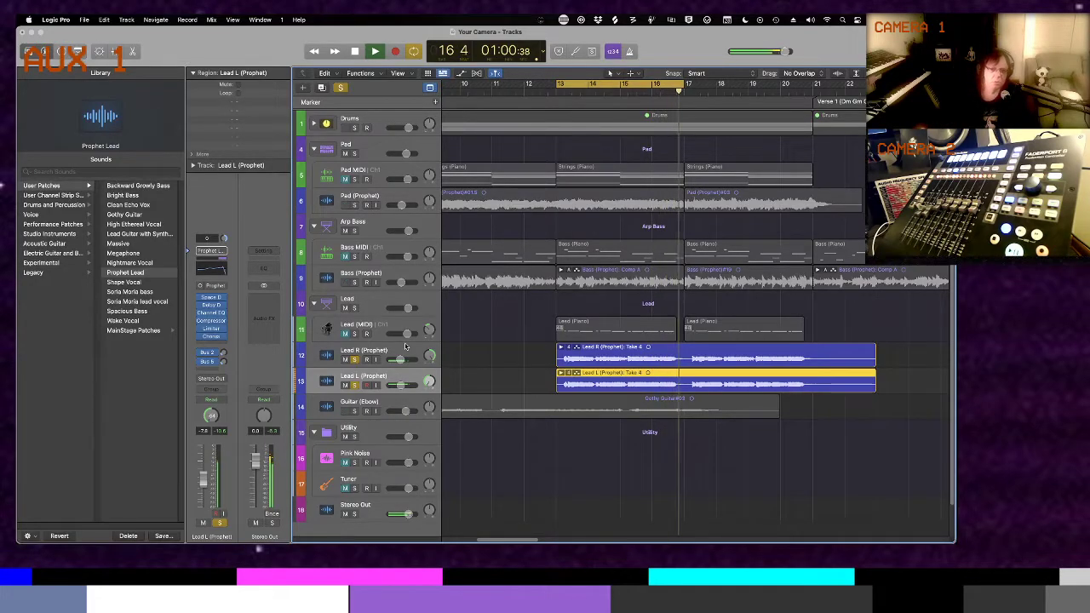
pyautogui.press('space')
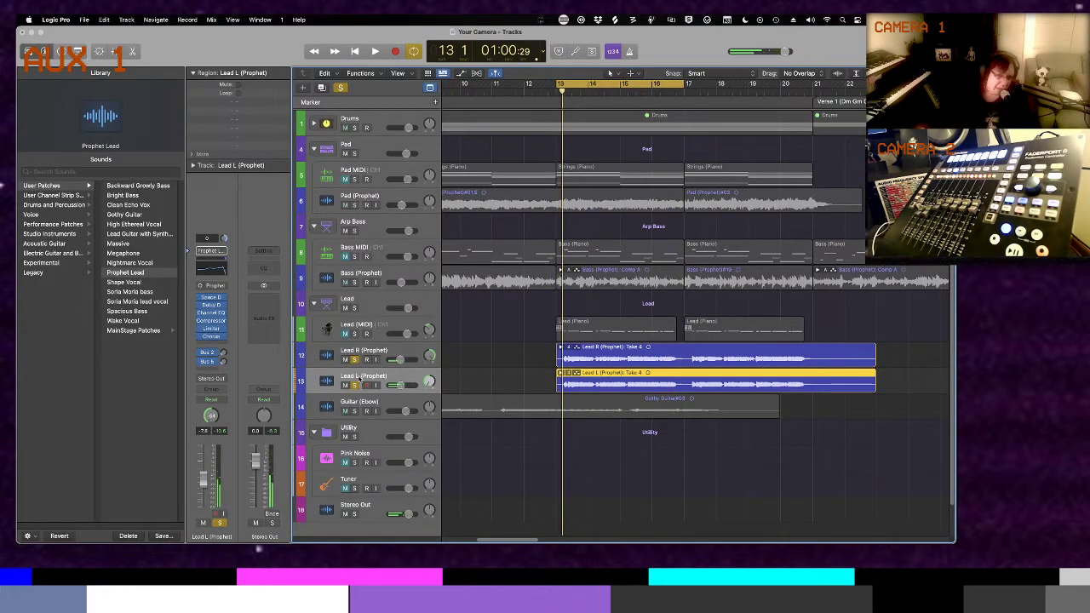
# Unsolo Lead L (Prophet) and centre the pan of Lead R (Prophet)
pyautogui.click(355, 385)
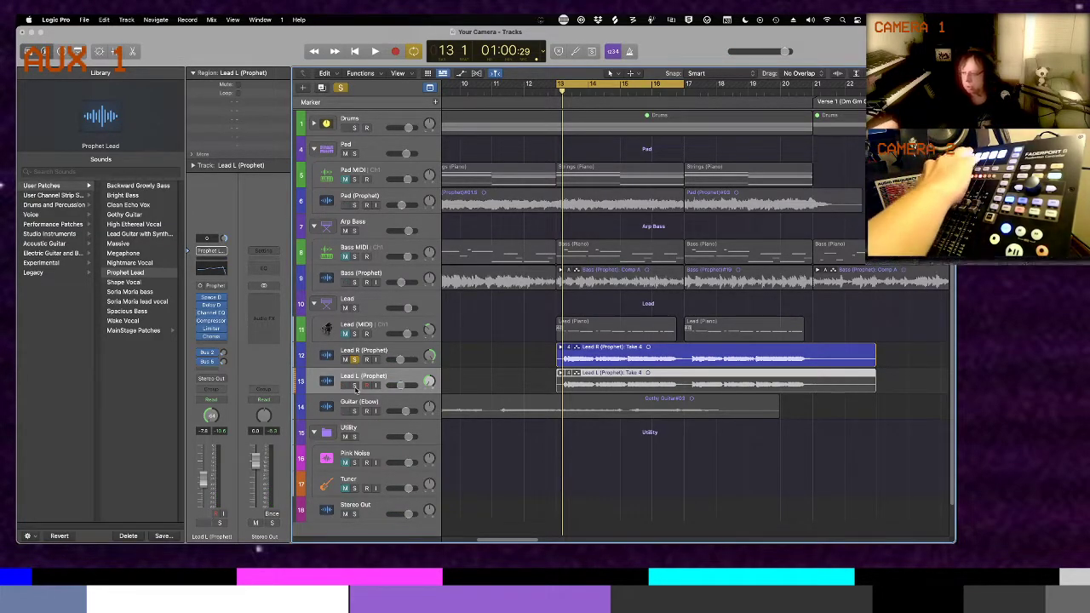
pyautogui.press('Up')
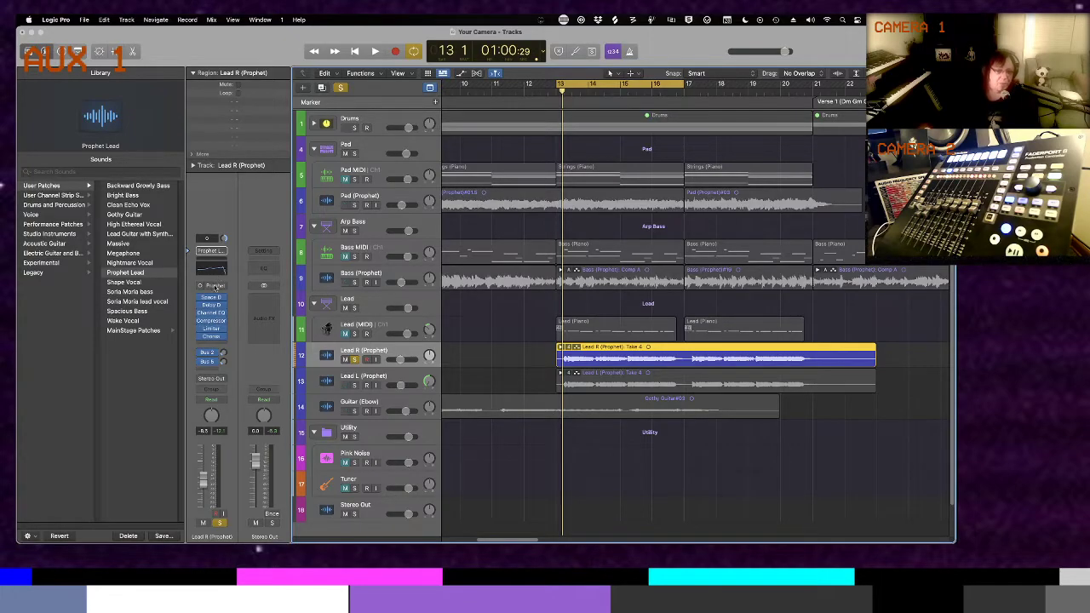
# Insert a stereo Amp Designer after the Chorus on Lead R (Prophet) and reposition its window over the tracks
pyautogui.click(214, 345)
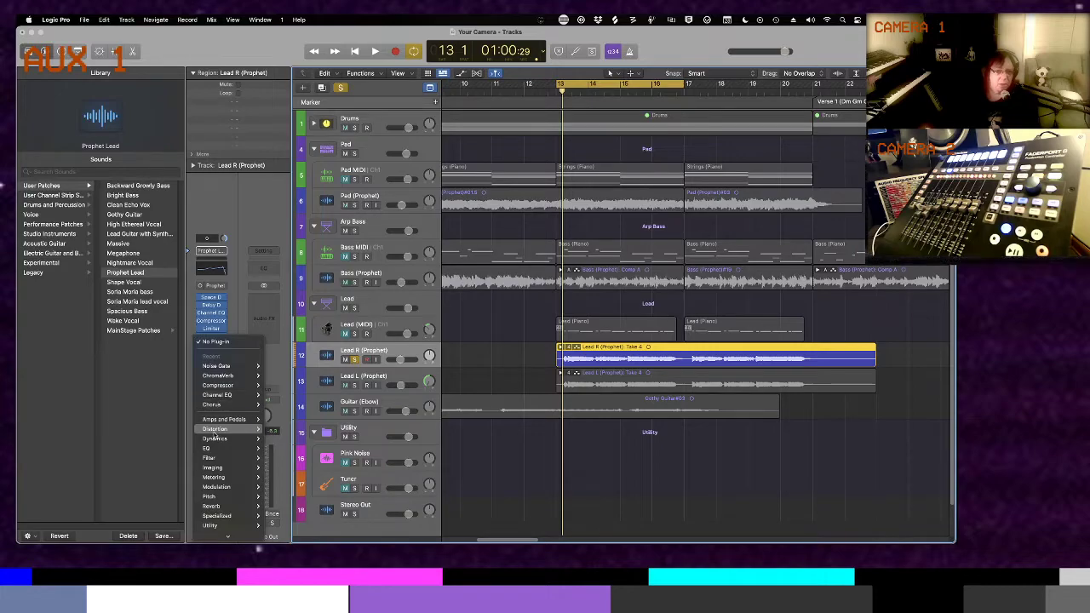
pyautogui.moveTo(217, 420)
pyautogui.moveTo(285, 419)
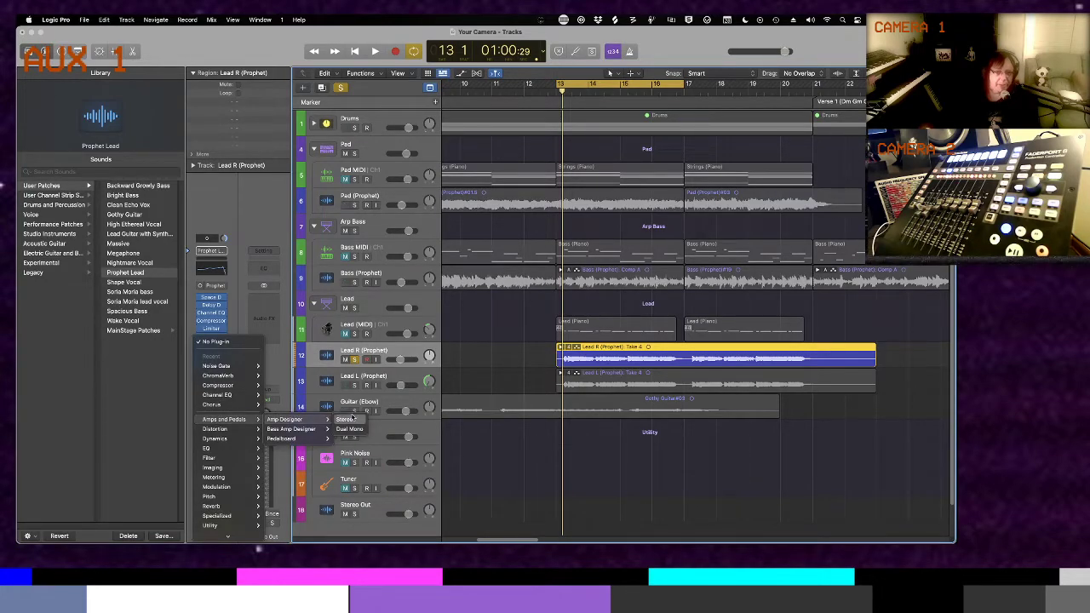
pyautogui.click(345, 419)
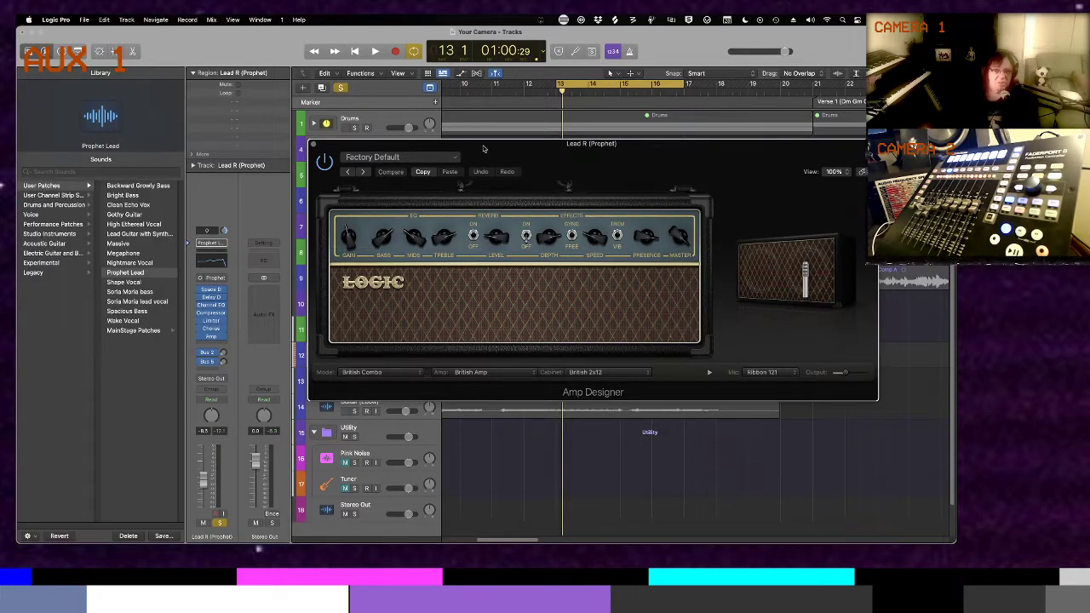
pyautogui.moveTo(483, 149); pyautogui.dragTo(416, 180)
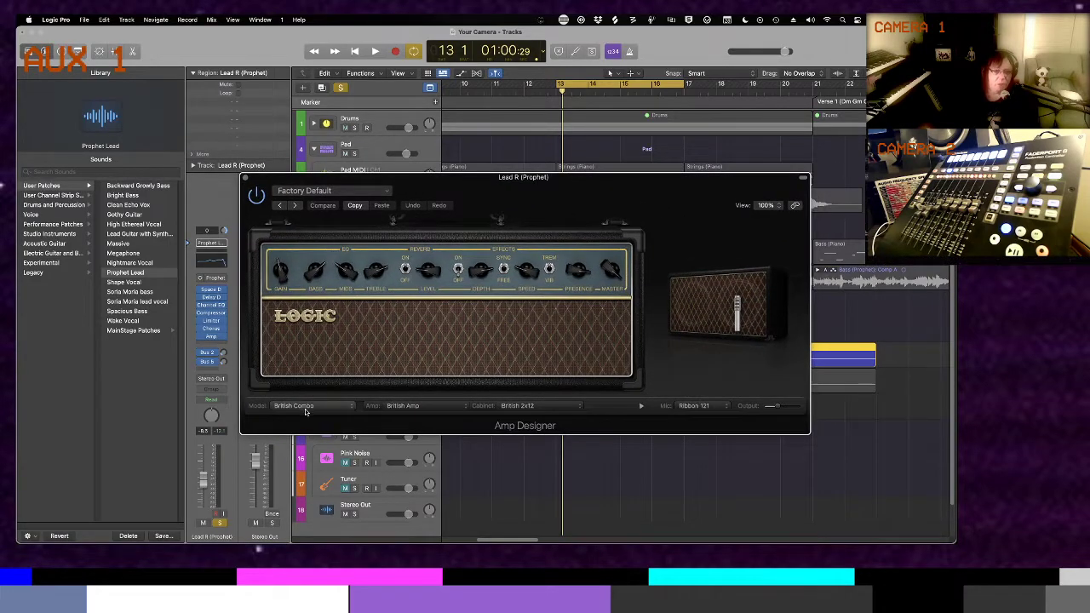
pyautogui.moveTo(691, 334)
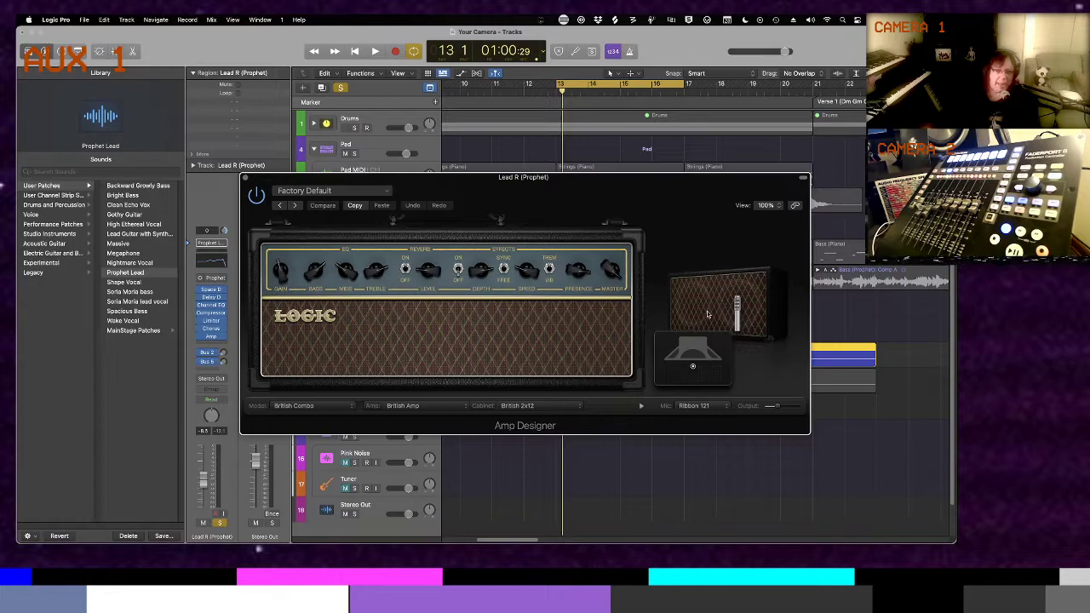
# Change the Amp Designer model on Lead R (Prophet) to Large Black Panel Combo
pyautogui.click(298, 408)
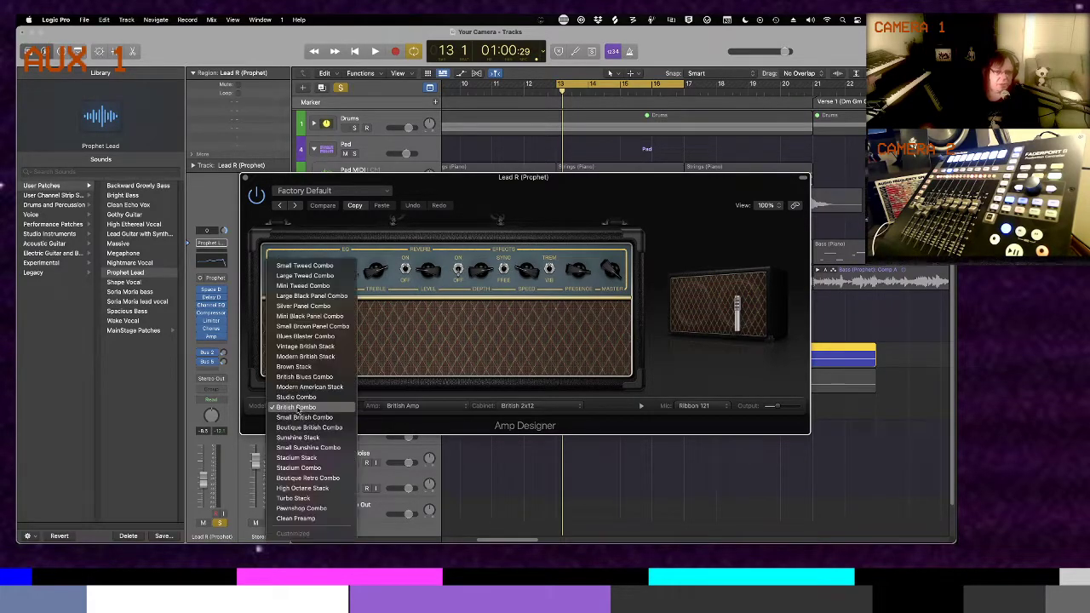
pyautogui.click(309, 296)
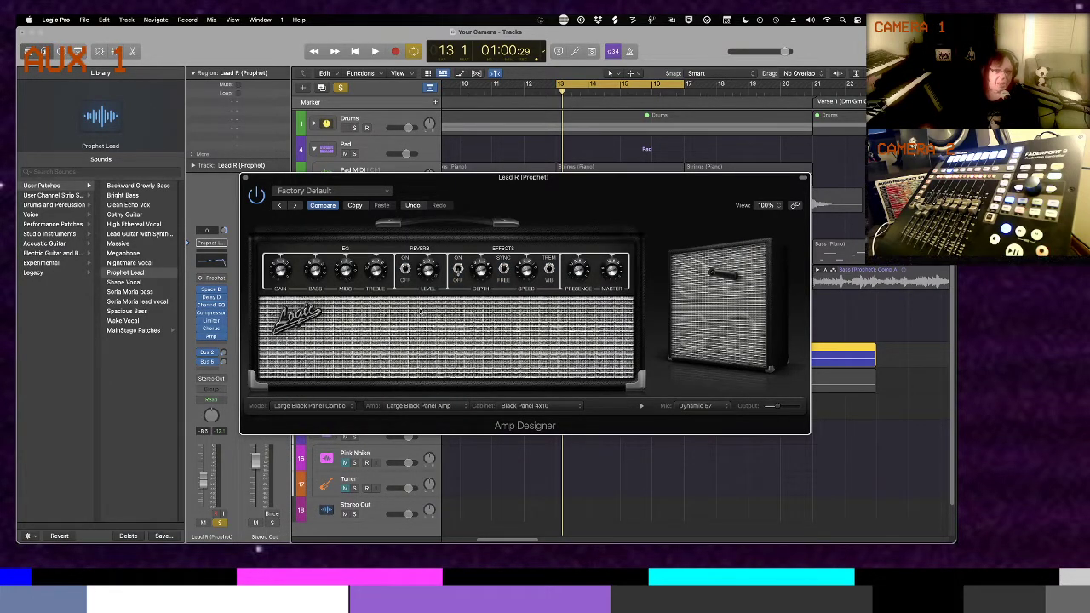
pyautogui.moveTo(656, 298)
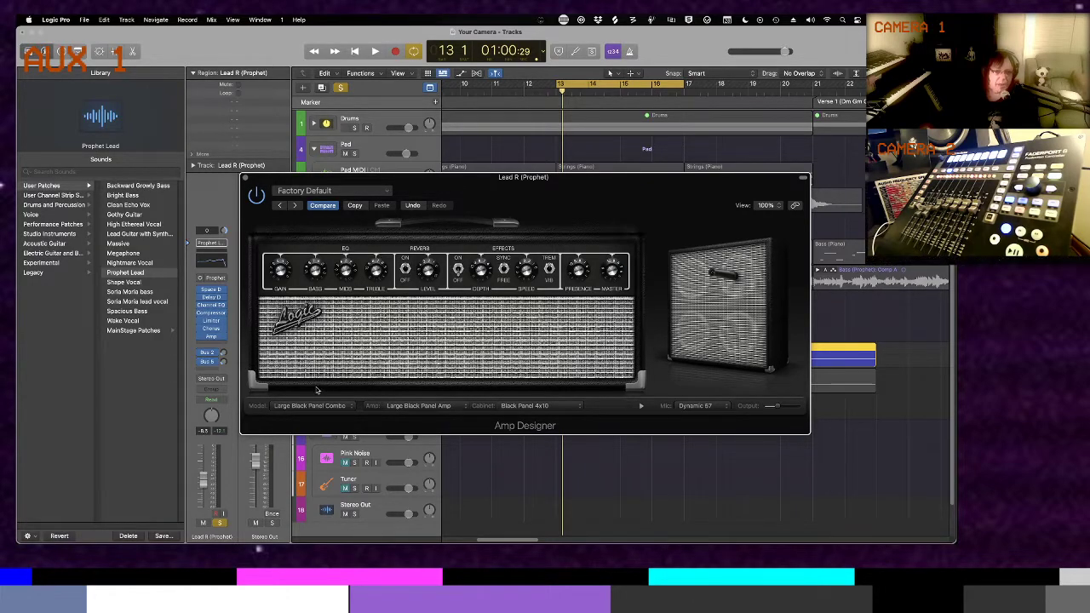
# Browse the Mini Tweed Combo and Vintage British Stack amp models, and return to Large Black Panel Combo
pyautogui.click(315, 406)
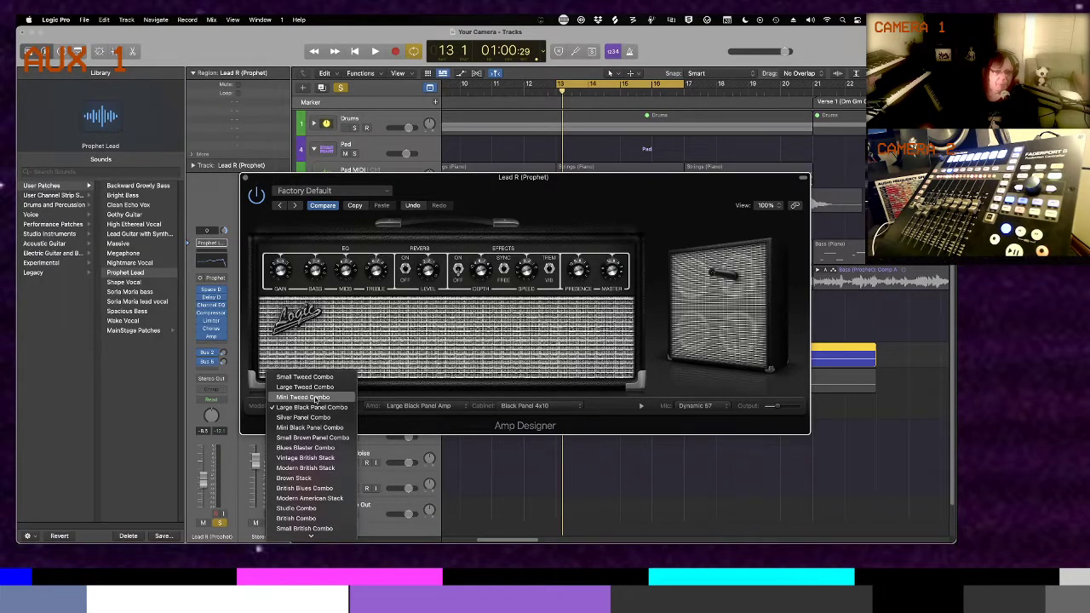
pyautogui.click(314, 397)
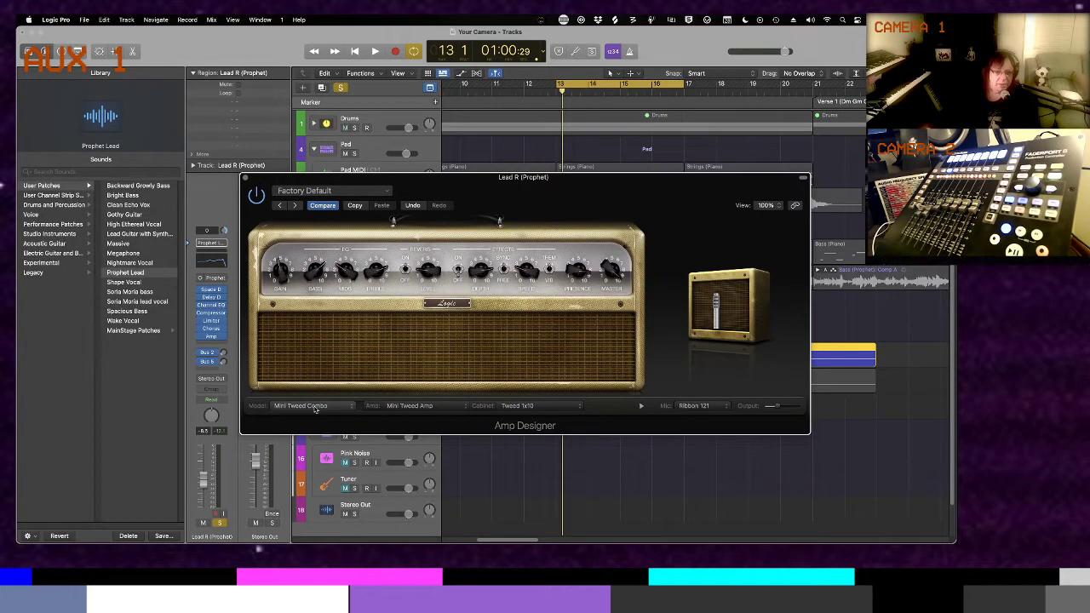
pyautogui.click(317, 406)
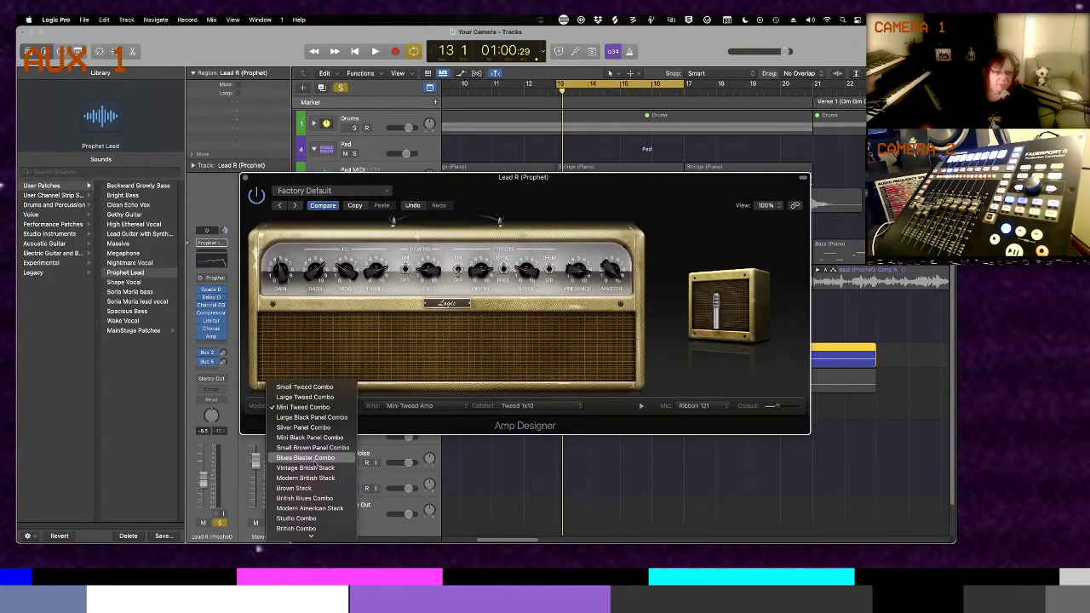
pyautogui.click(314, 467)
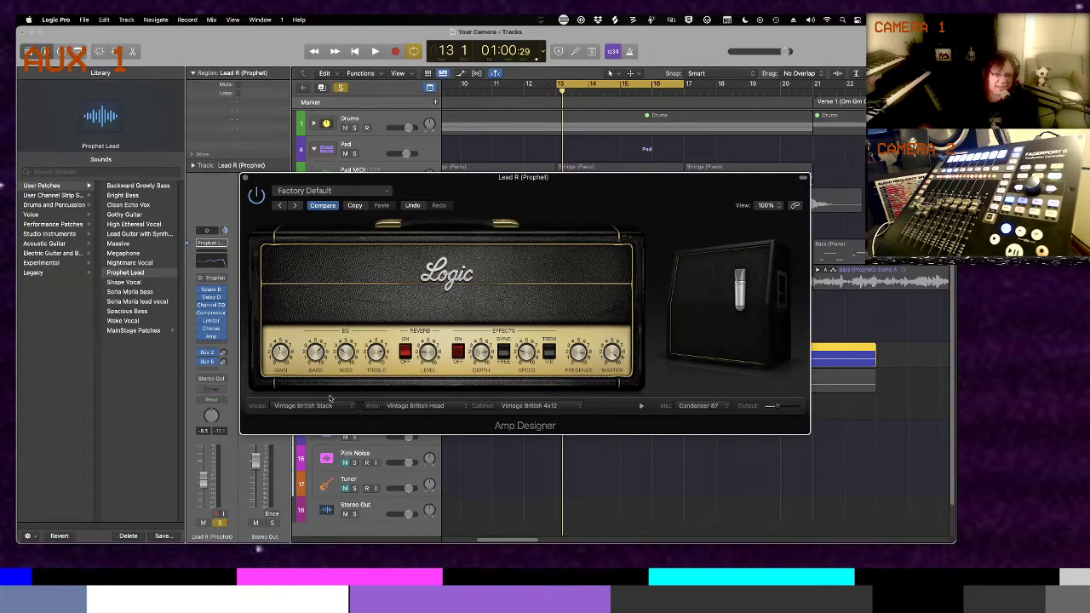
pyautogui.click(327, 406)
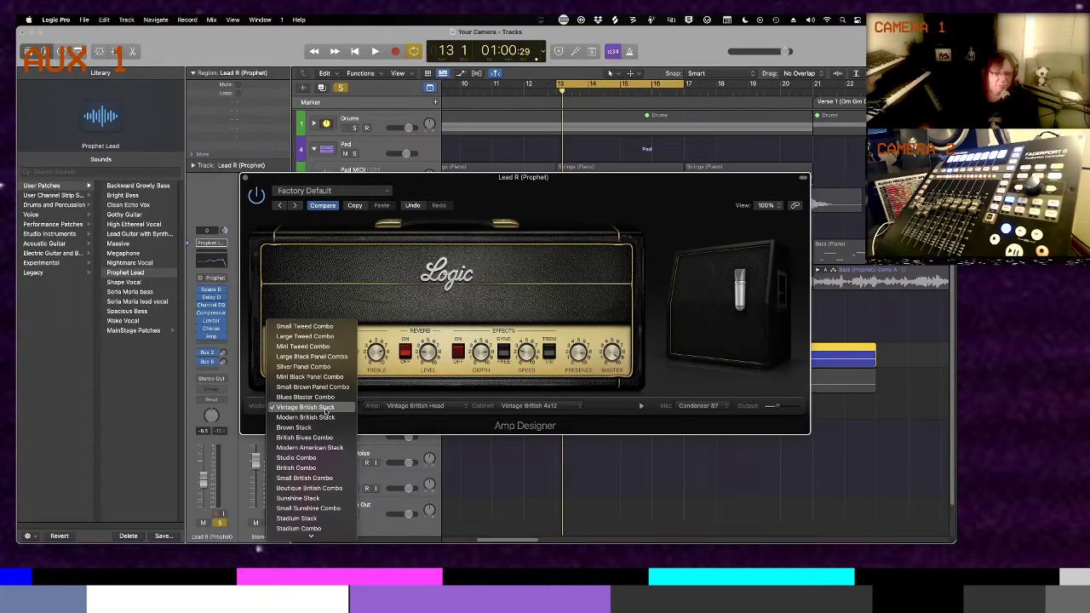
pyautogui.click(322, 358)
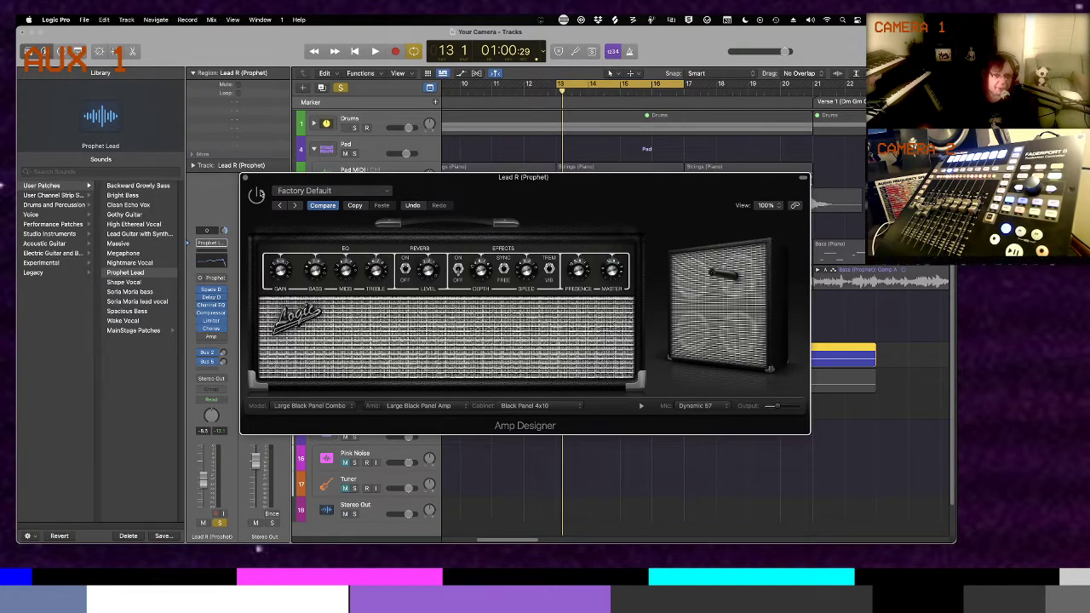
# Play the soloed Lead R (Prophet) over the cycle to compare its sound with Amp Designer bypassed and enabled
pyautogui.press('space')
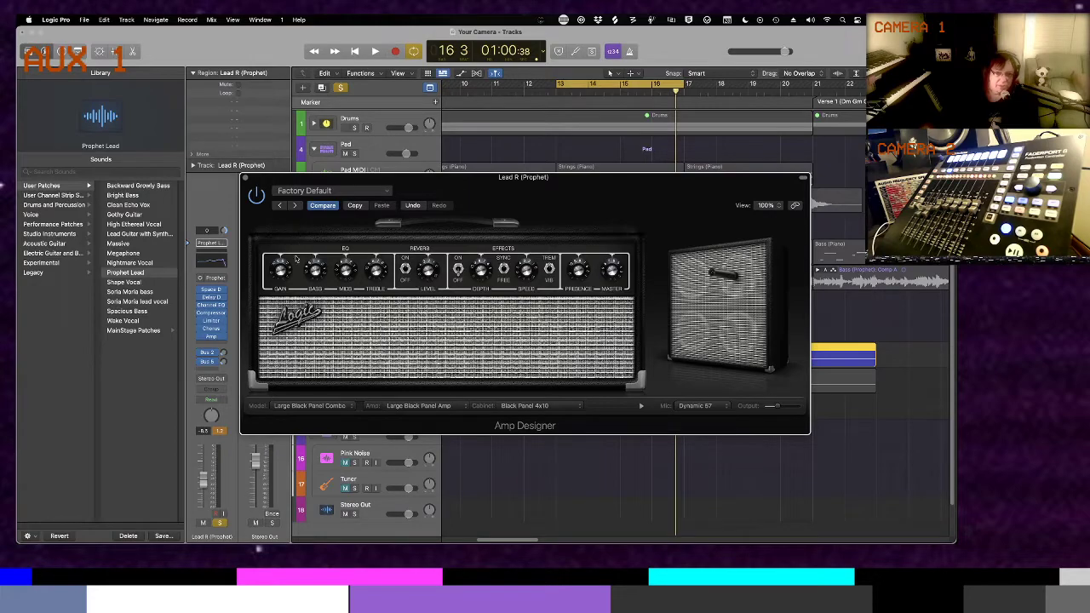
pyautogui.press('space')
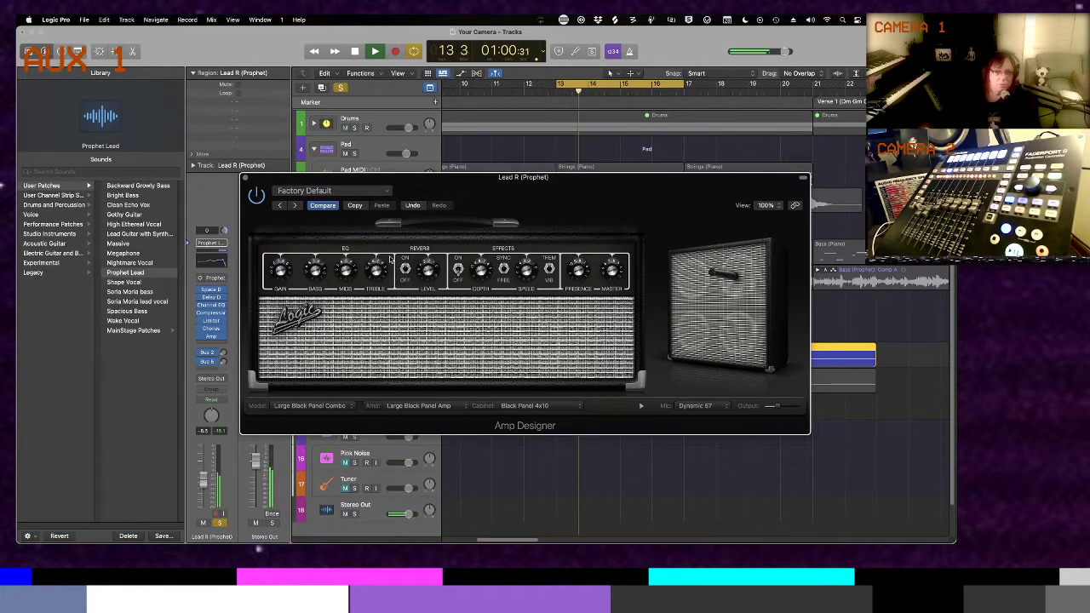
pyautogui.press('space')
pyautogui.moveTo(724, 278)
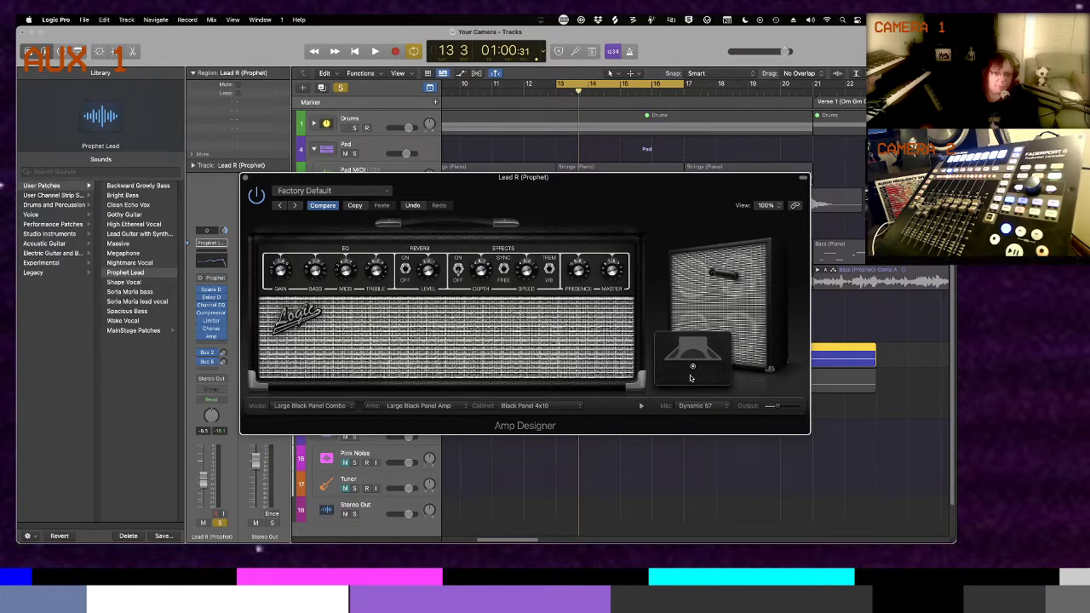
pyautogui.press('space')
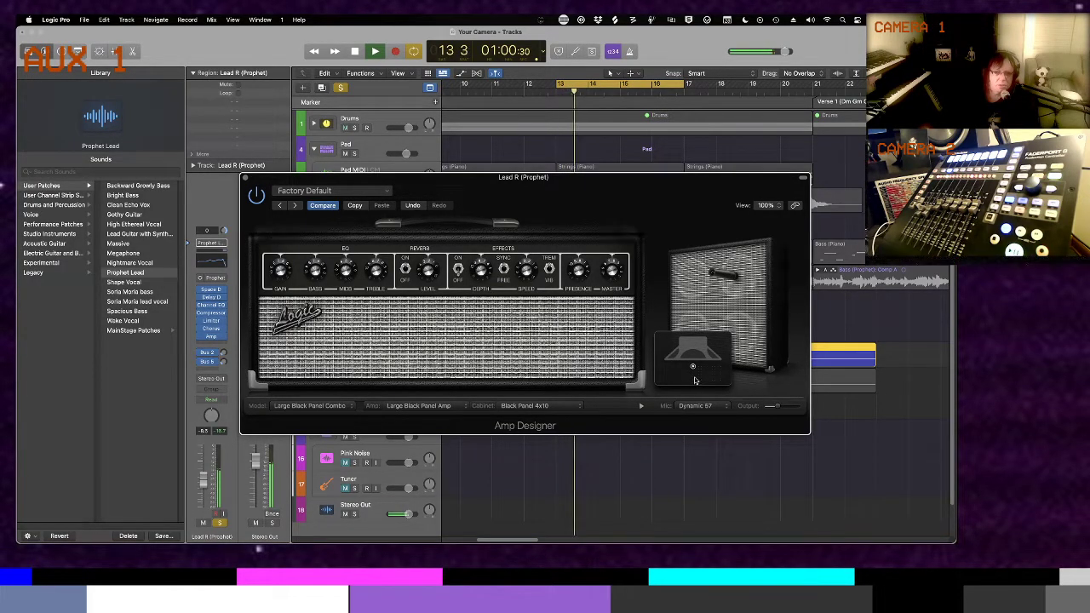
# Reposition the Amp Designer microphone near the speaker's centre, farther from the cabinet, auditioning the lead between placements
pyautogui.press('space')
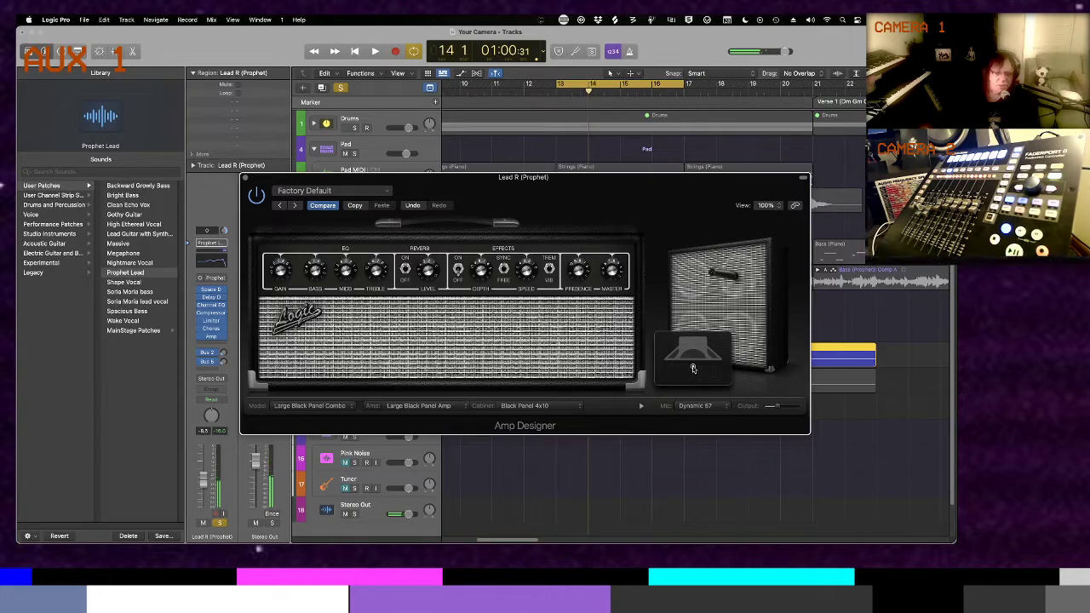
pyautogui.moveTo(693, 368); pyautogui.dragTo(709, 368)
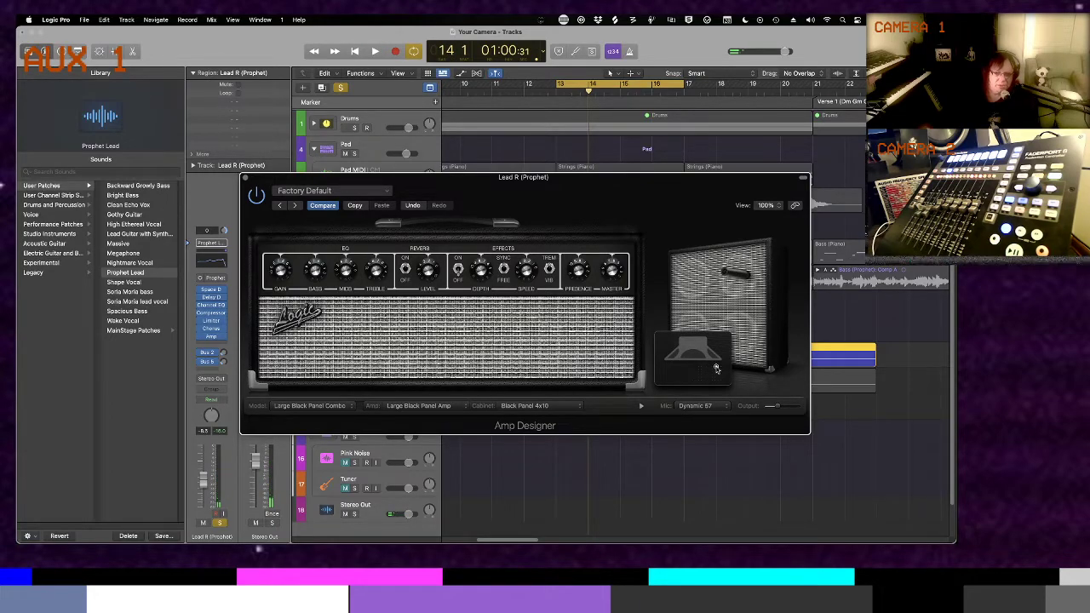
pyautogui.press('space')
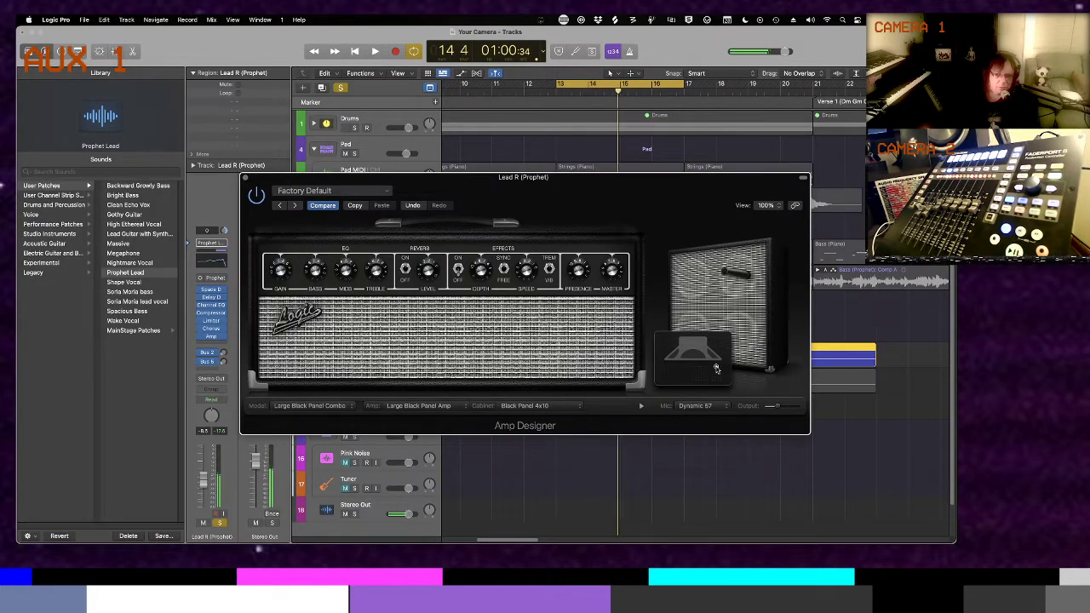
pyautogui.moveTo(716, 368); pyautogui.dragTo(702, 373)
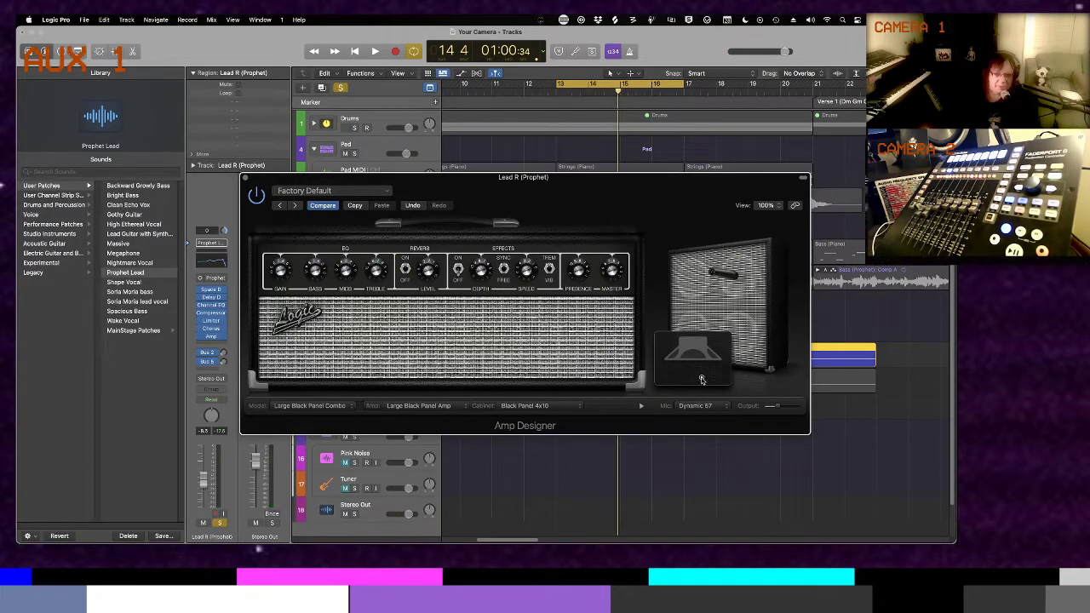
pyautogui.press('space')
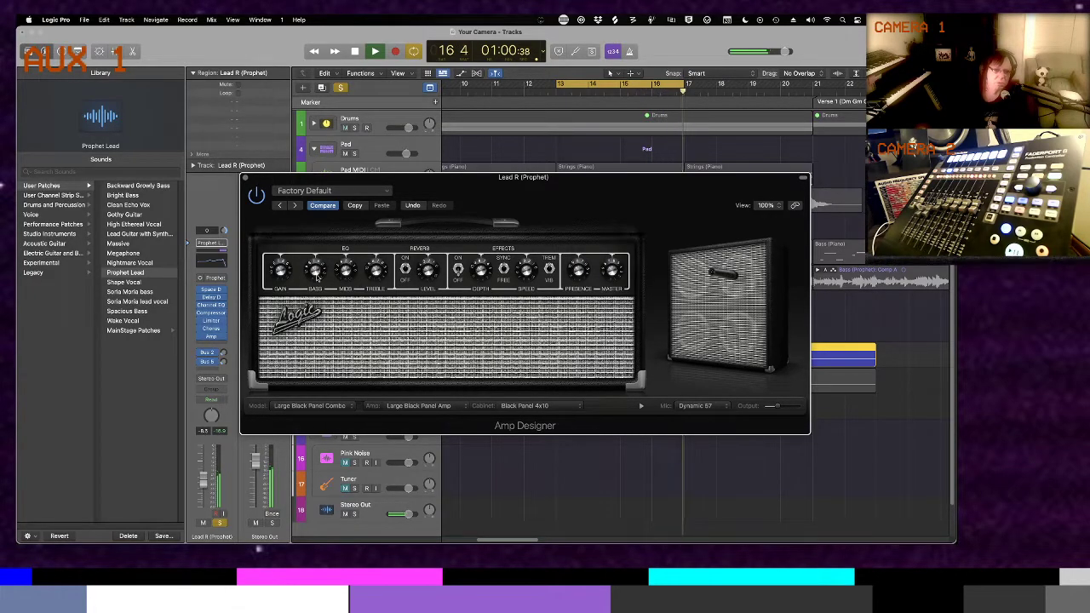
# Audition the looped lead through the amp and adjust the speed of the amp's effects section
pyautogui.press('space')
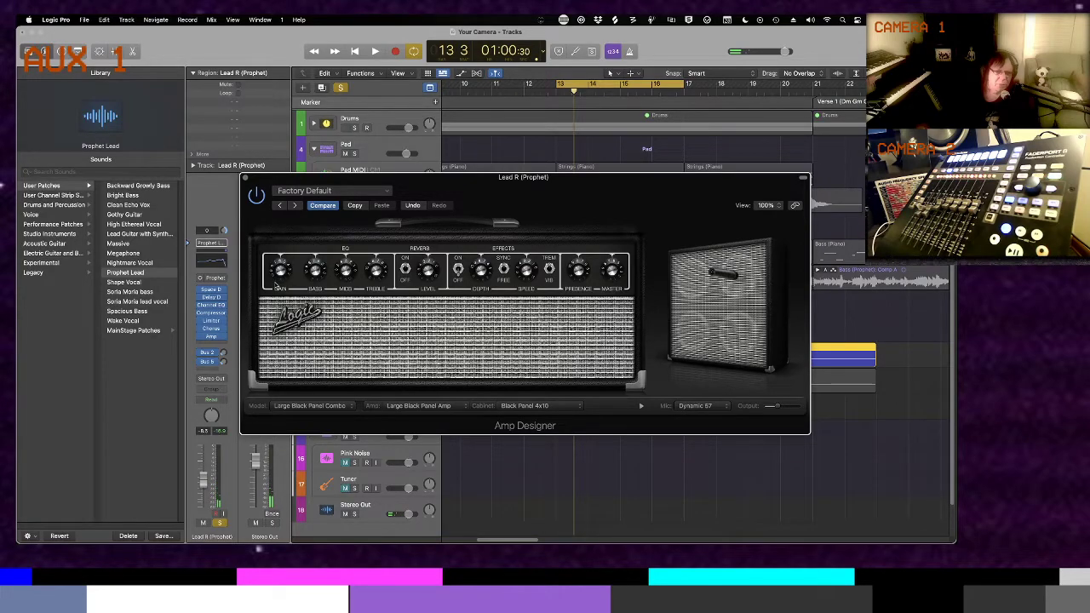
pyautogui.press('space')
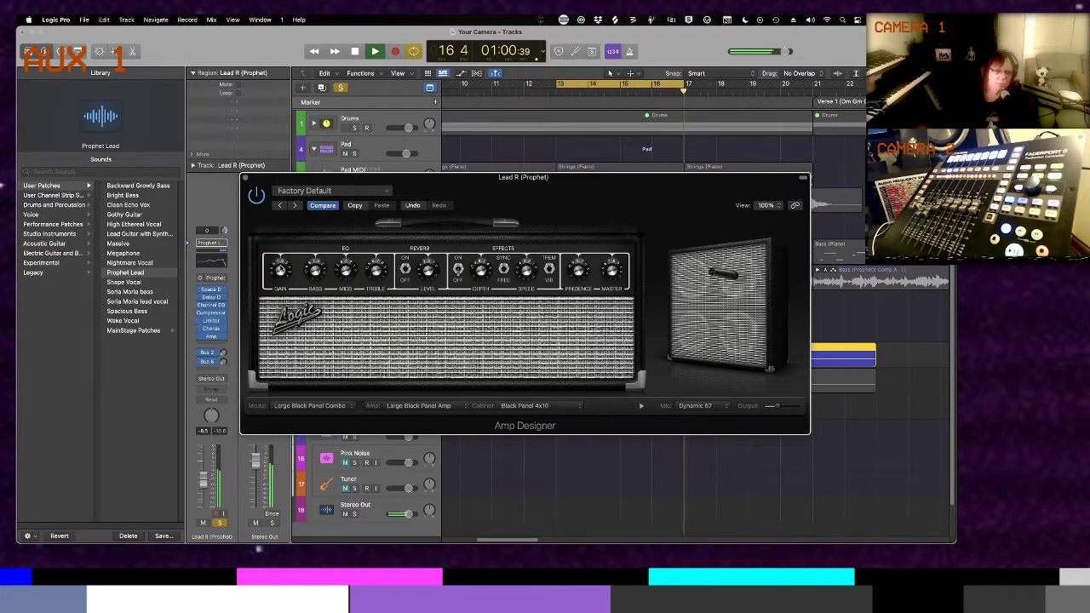
pyautogui.press('space')
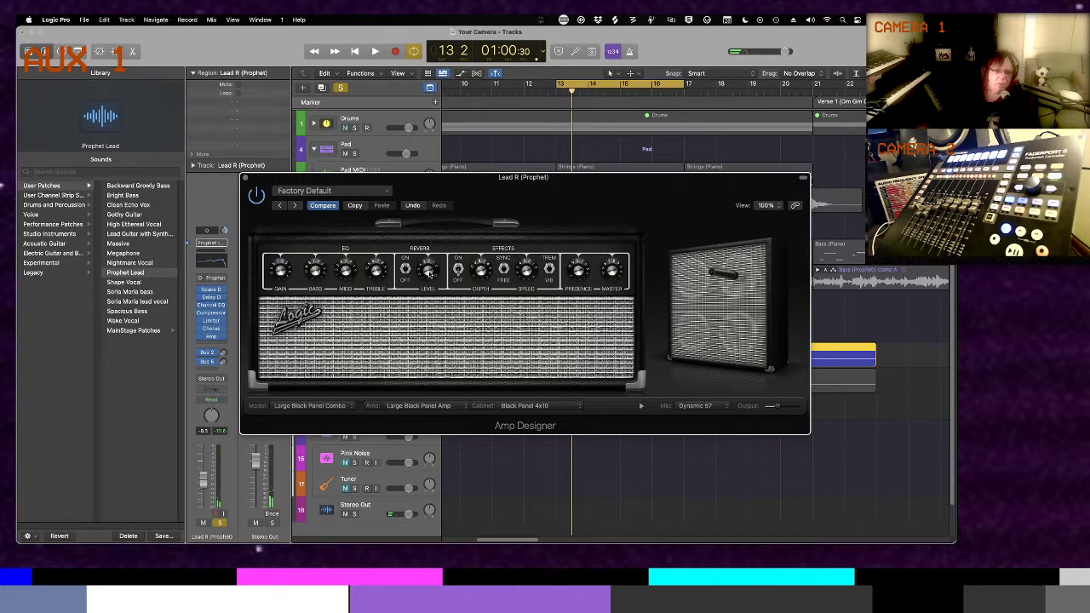
pyautogui.press('space')
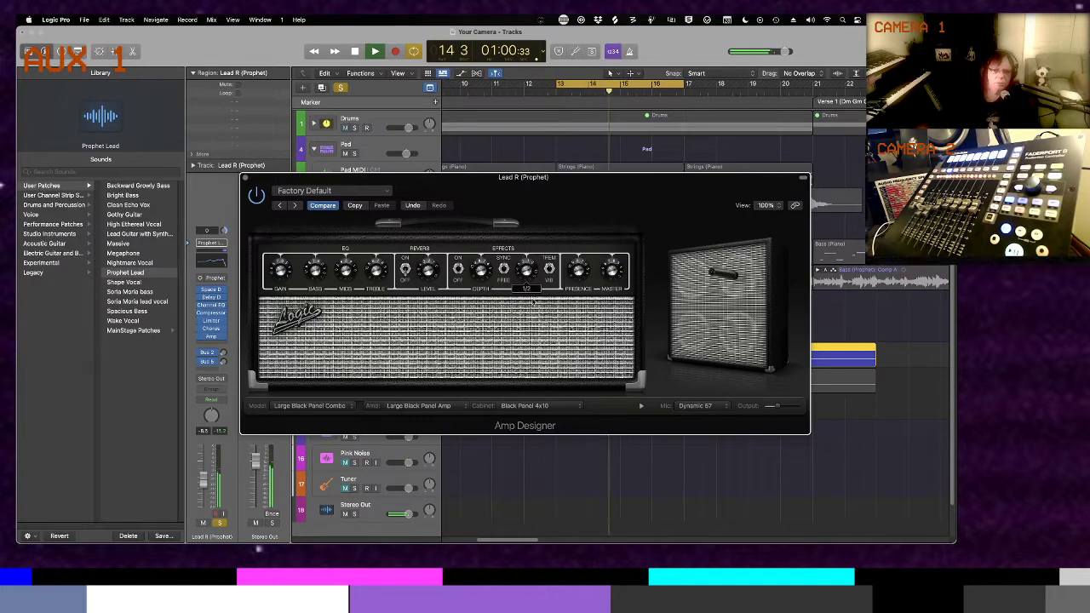
pyautogui.moveTo(526, 270)
pyautogui.mouseDown()
pyautogui.moveTo(532, 292)
pyautogui.moveTo(526, 258)
pyautogui.mouseUp()
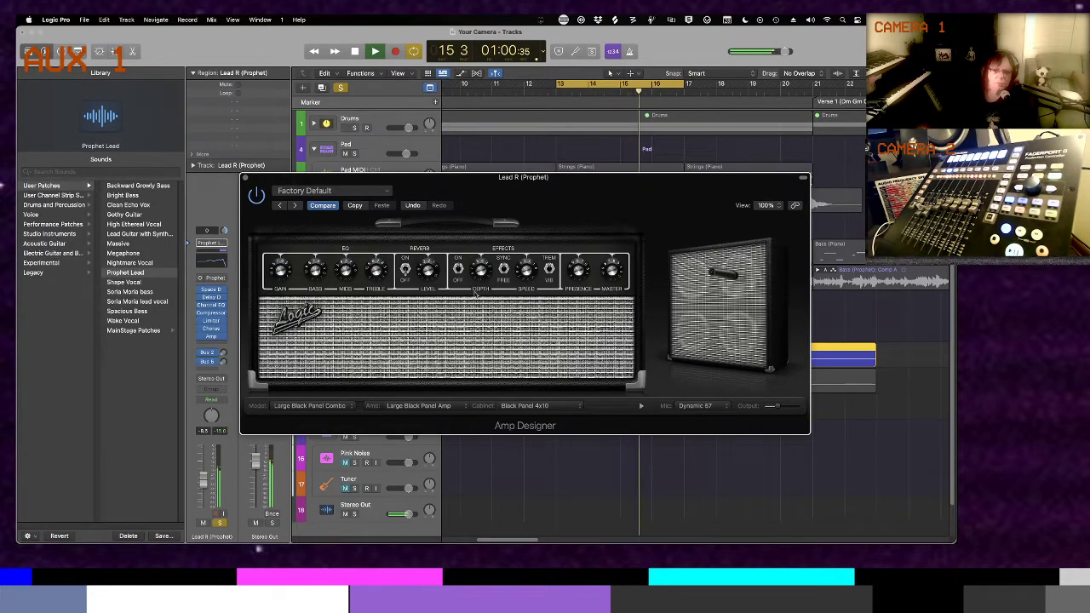
# Try the Modern British Stack, Boutique British Combo and Vintage British Stack amp models on the lead, dismissing the audio sync error
pyautogui.click(338, 406)
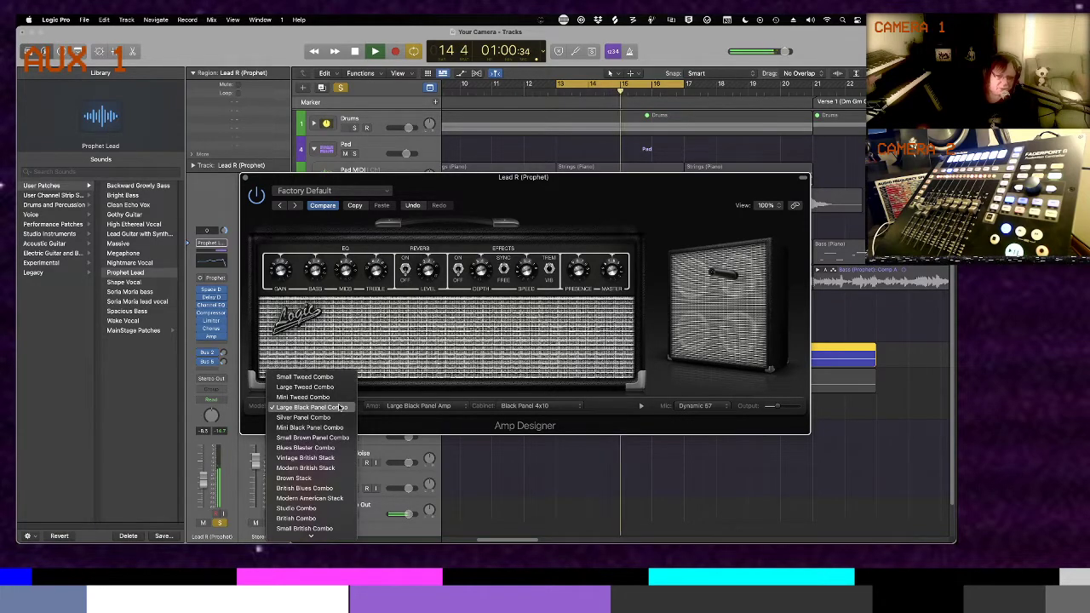
pyautogui.click(332, 469)
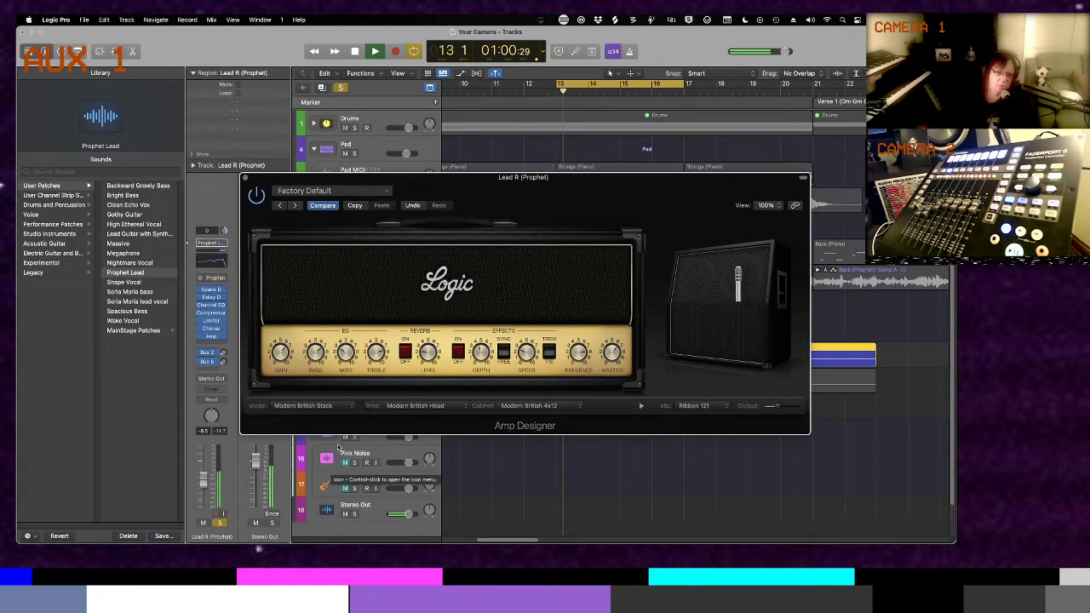
pyautogui.click(299, 405)
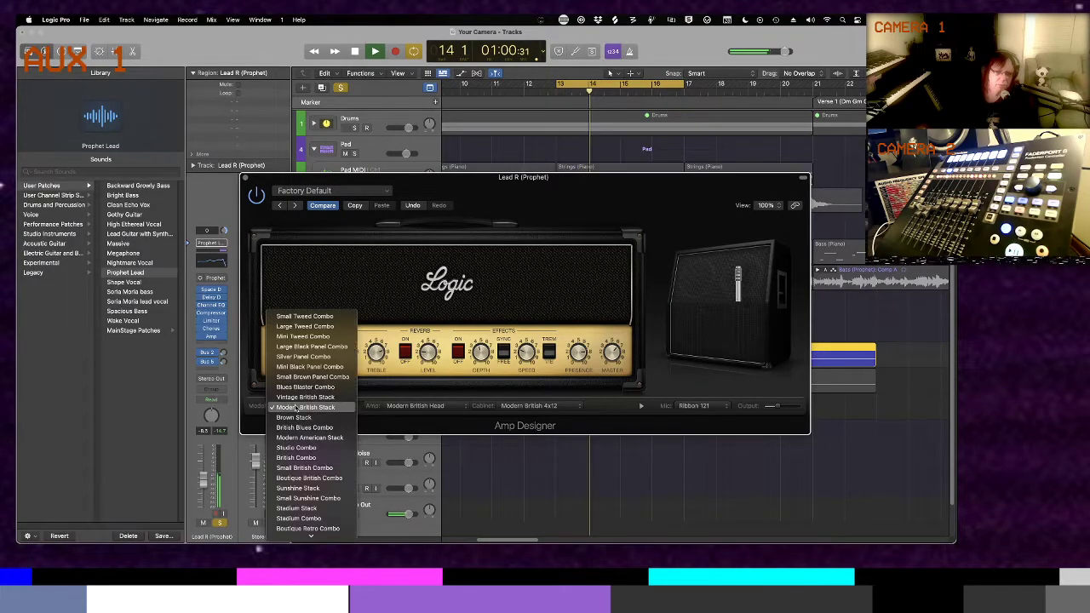
pyautogui.click(298, 478)
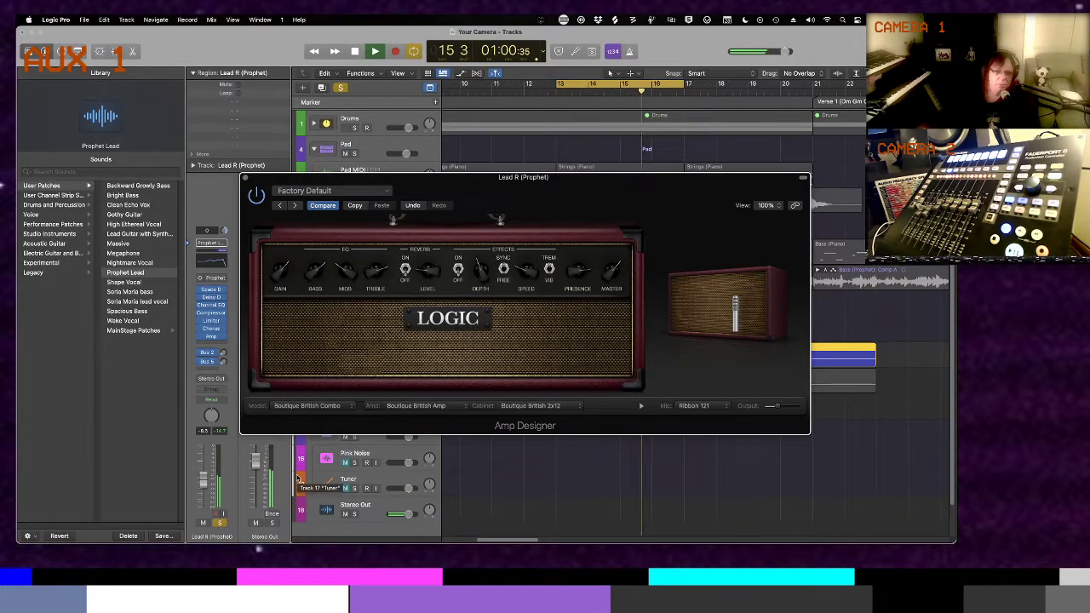
pyautogui.click(303, 407)
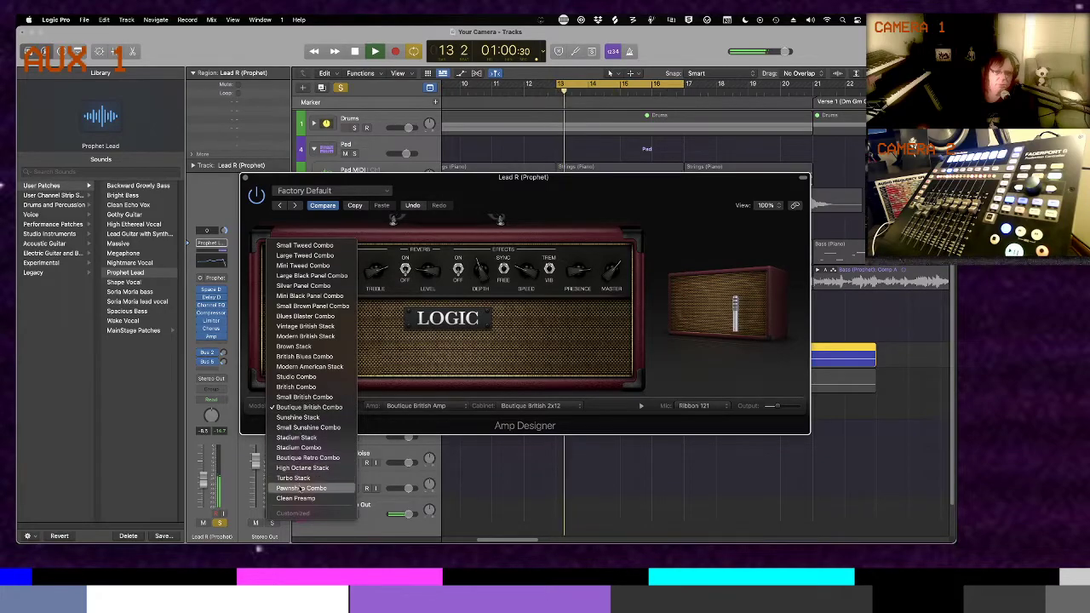
pyautogui.click(319, 331)
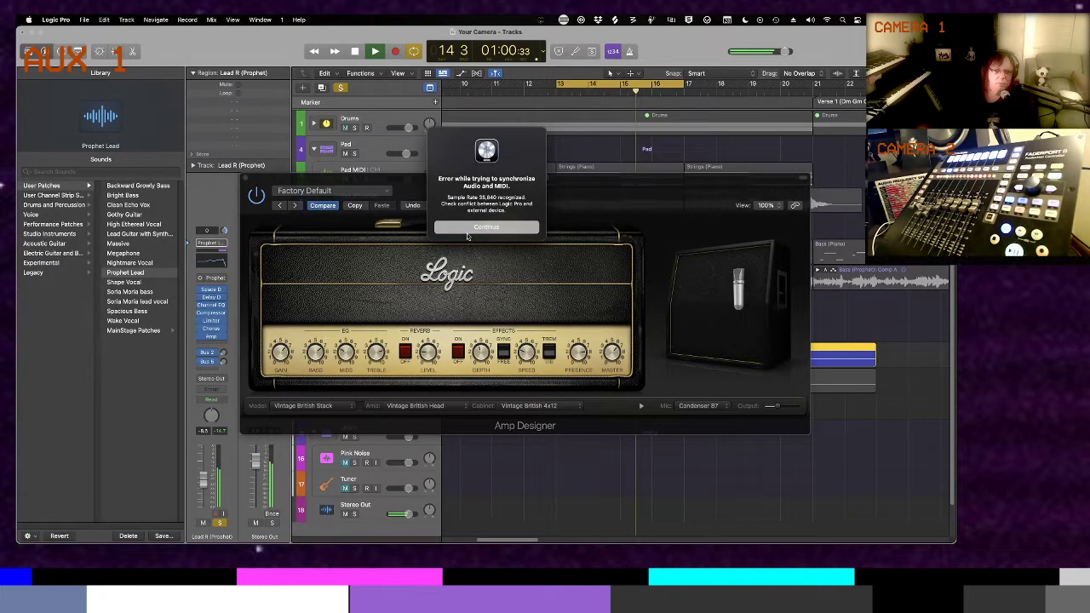
pyautogui.click(470, 229)
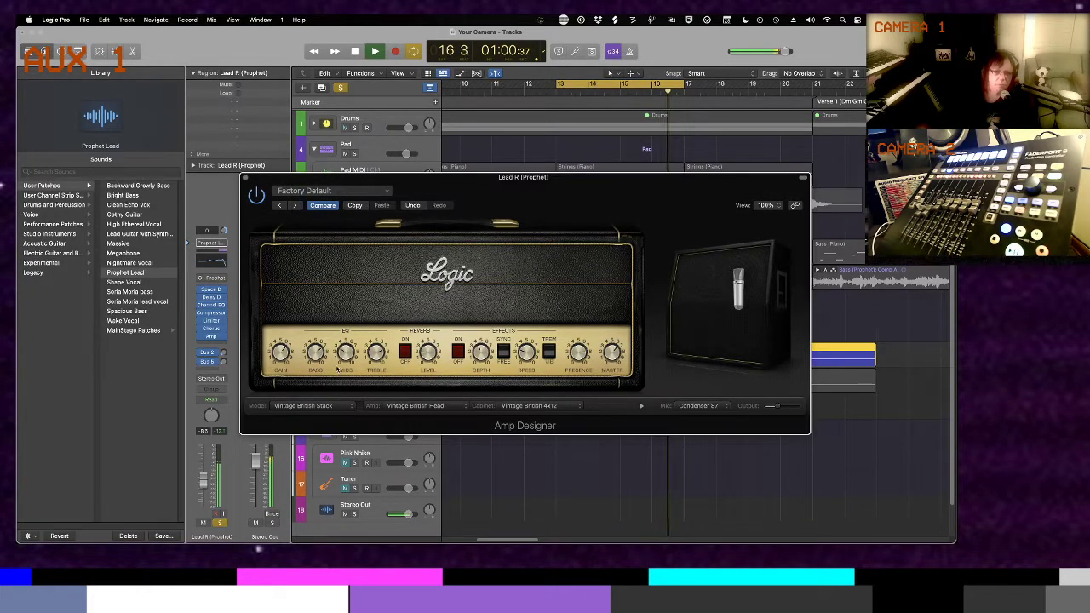
# Set the amp model to Large Tweed Combo and close Amp Designer
pyautogui.click(320, 405)
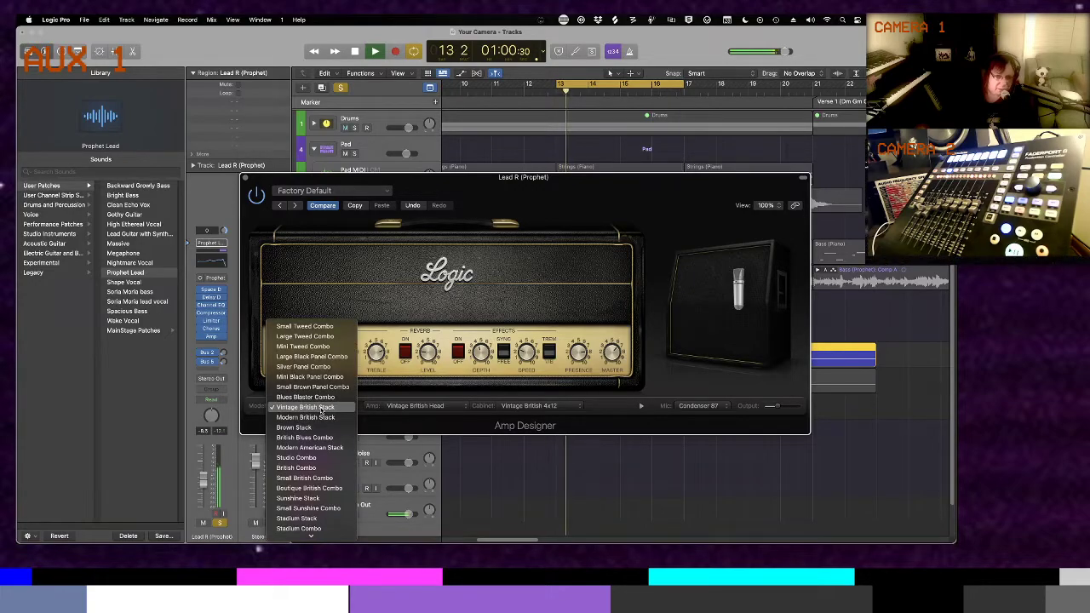
pyautogui.click(319, 337)
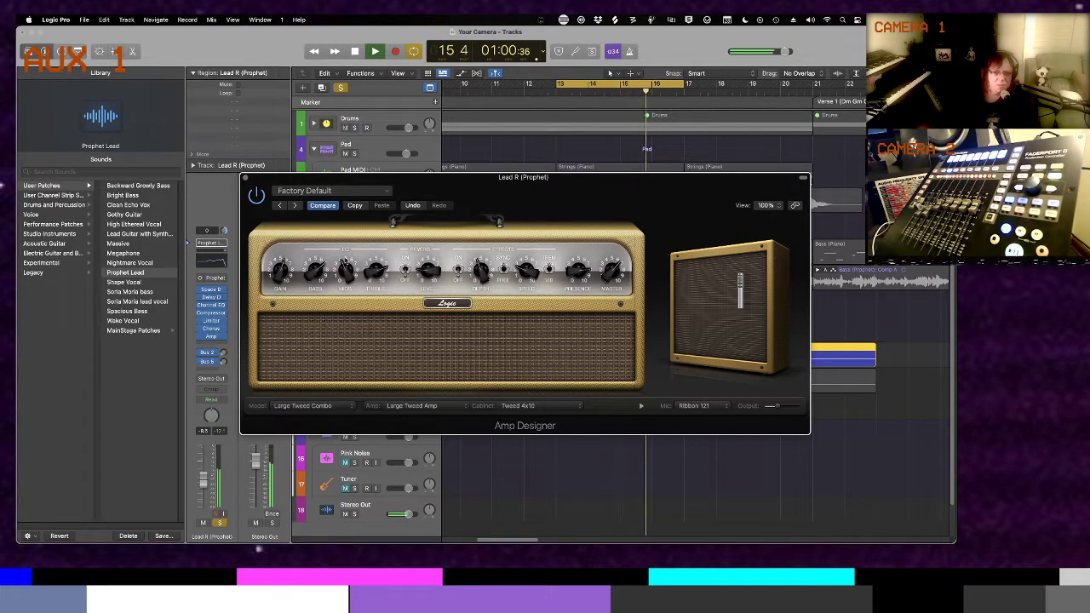
pyautogui.click(245, 180)
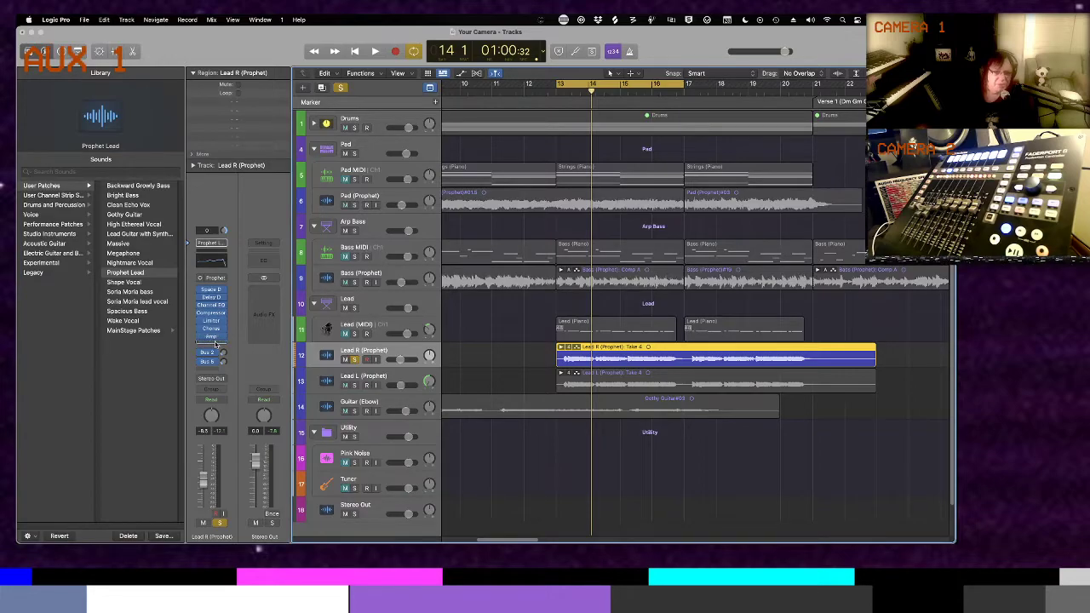
# Move Space Designer to the end of the Lead R (Prophet) effects chain, restart playback and open its settings
pyautogui.moveTo(211, 290); pyautogui.dragTo(216, 344)
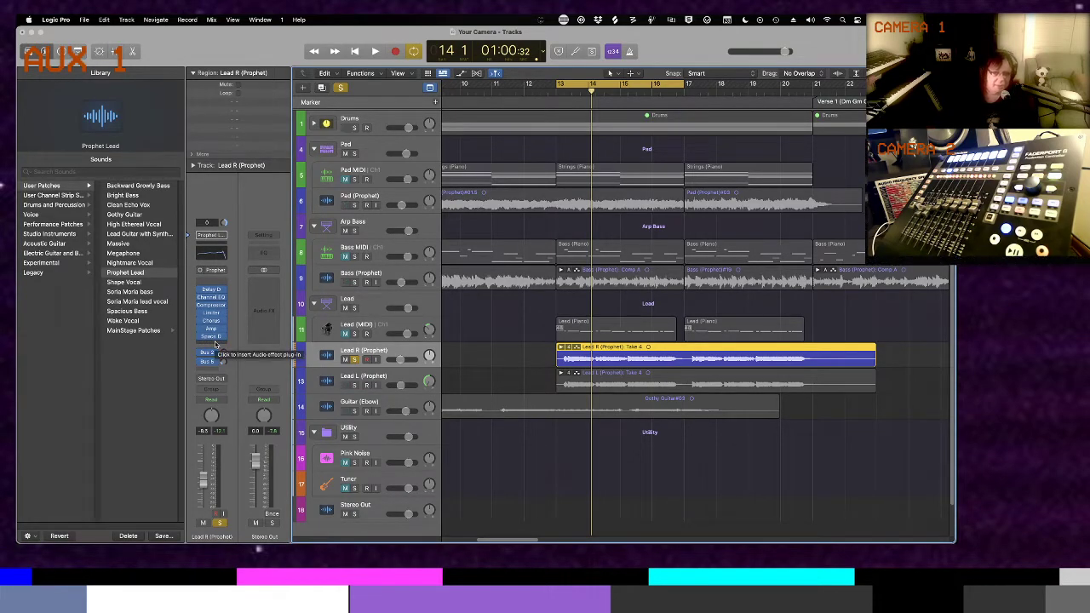
pyautogui.press('space')
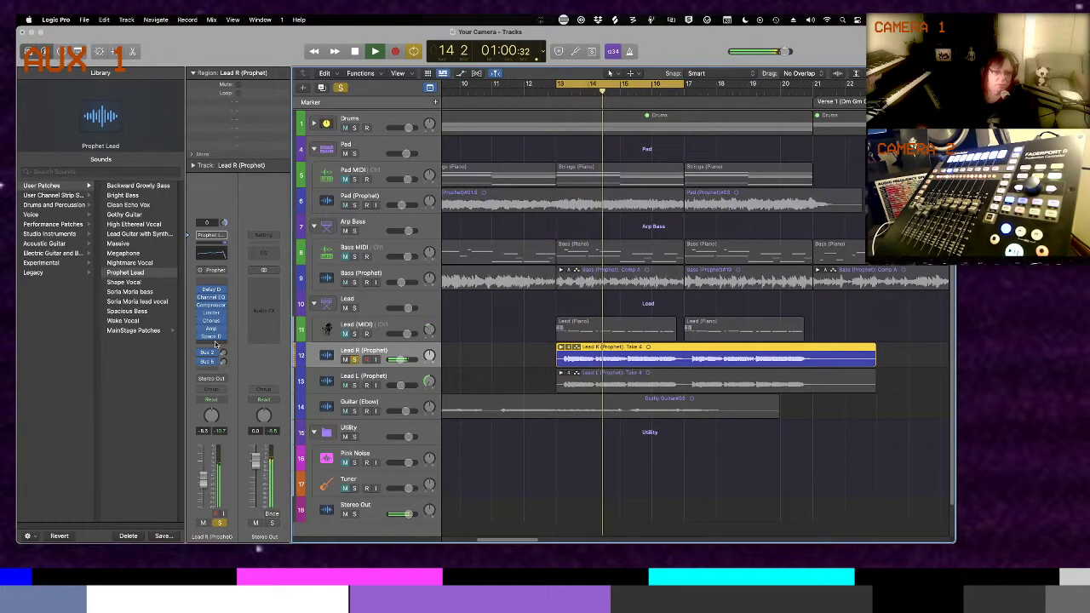
pyautogui.click(213, 337)
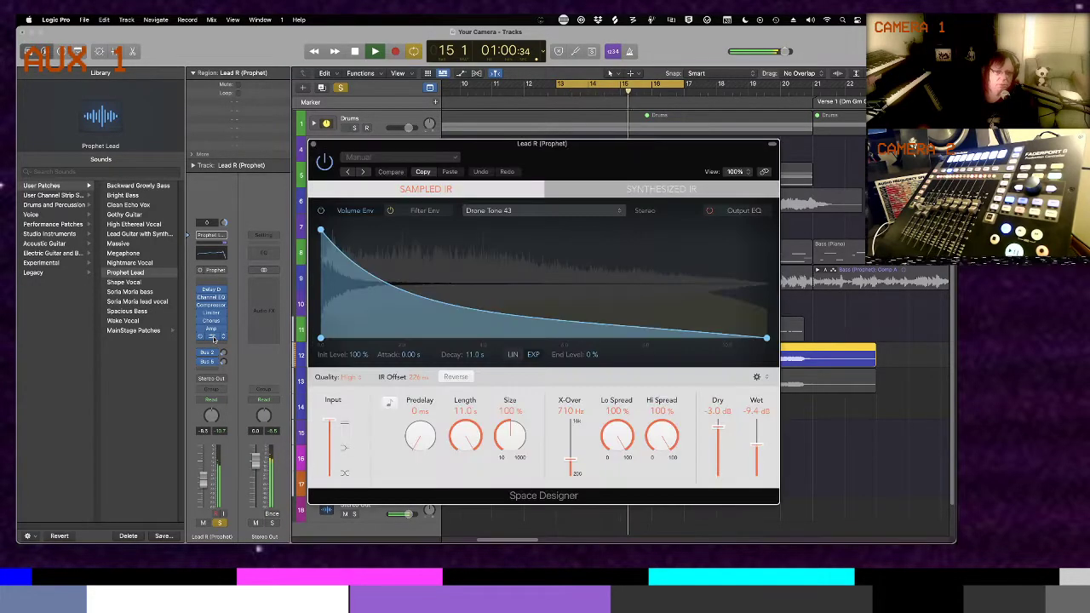
# Try the 03.4s Hot Plate preset from the large-space plate reverbs in Space Designer
pyautogui.click(402, 150)
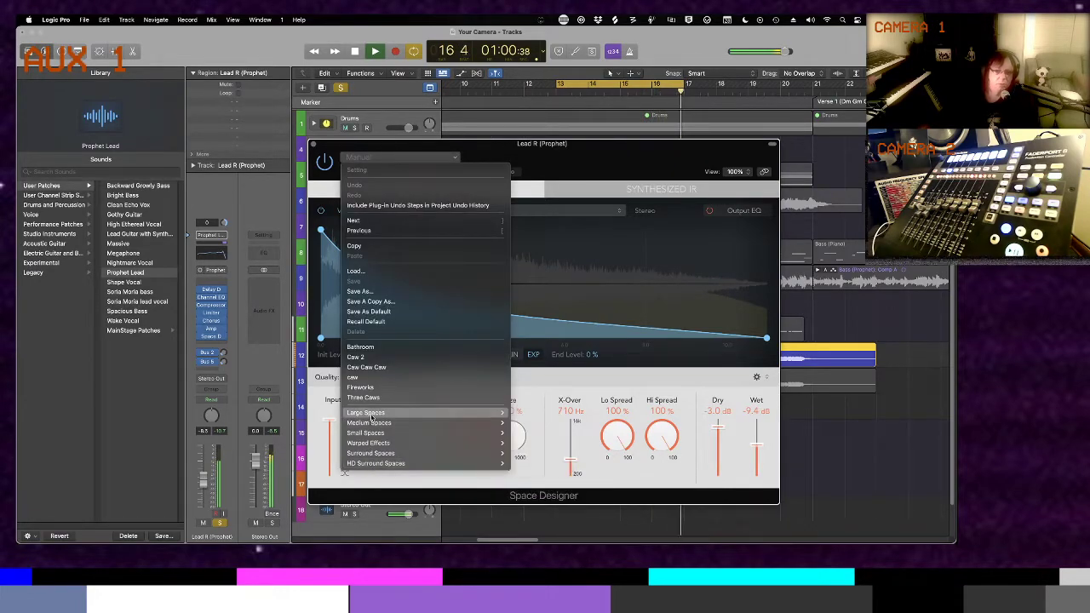
pyautogui.moveTo(373, 413)
pyautogui.moveTo(533, 432)
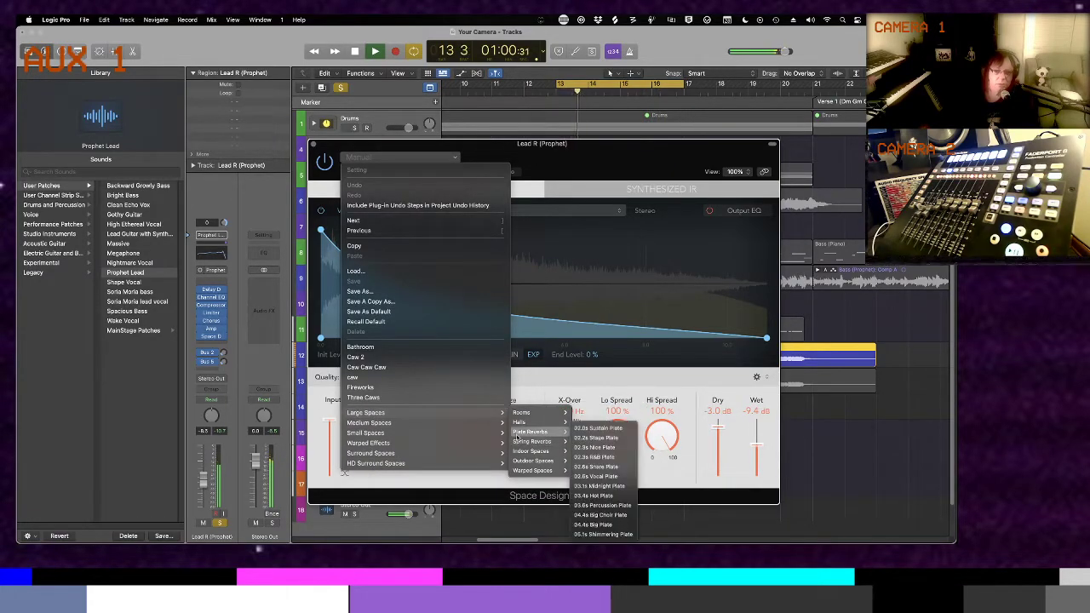
pyautogui.click(619, 495)
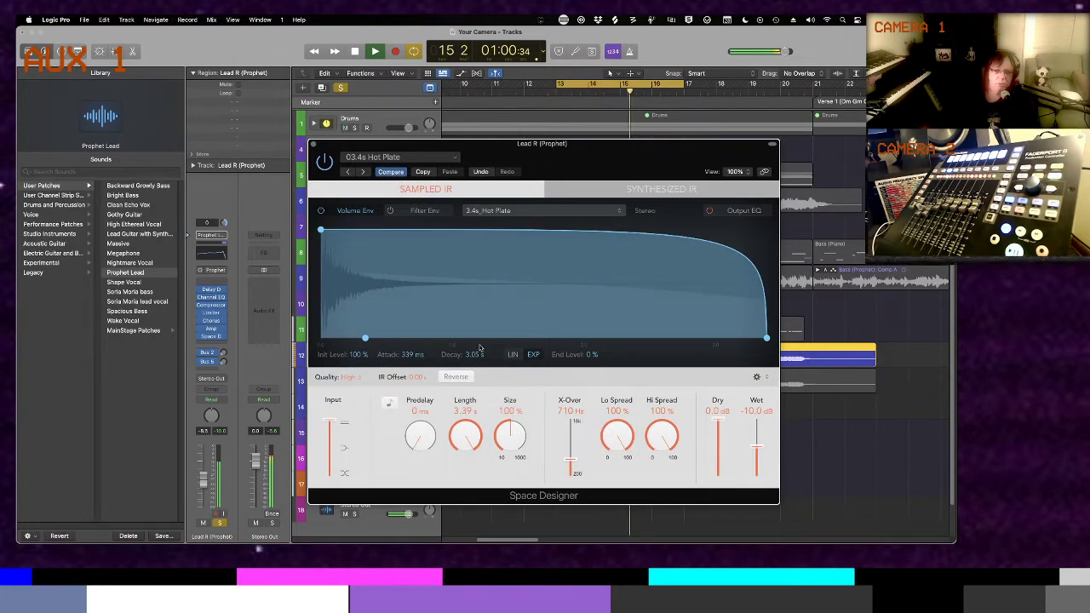
# Try the 06.6s Botta Church large-space preset in Space Designer
pyautogui.click(396, 156)
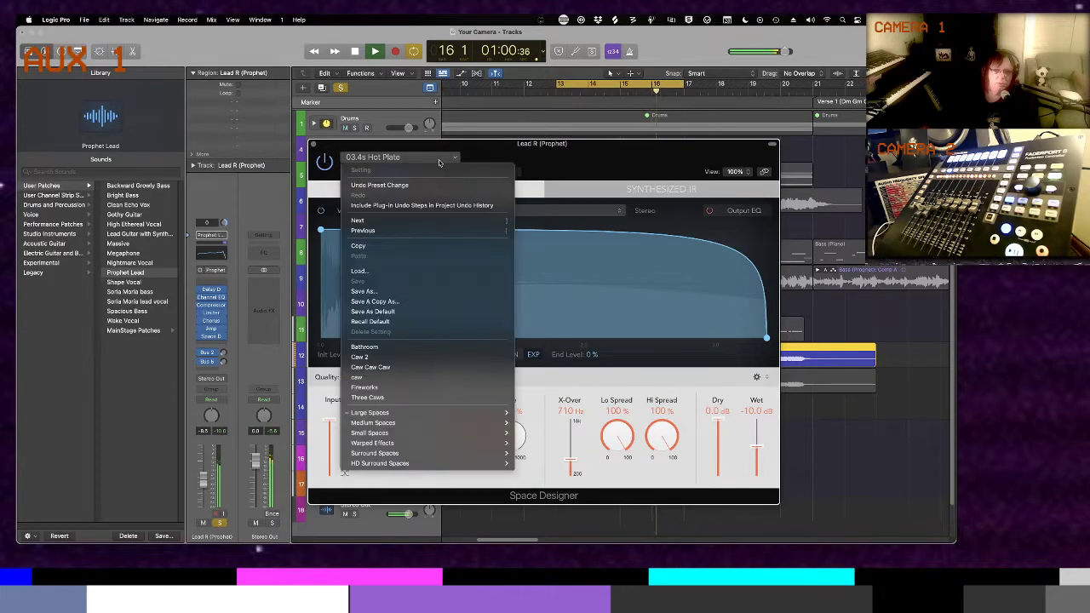
pyautogui.moveTo(403, 412)
pyautogui.moveTo(528, 421)
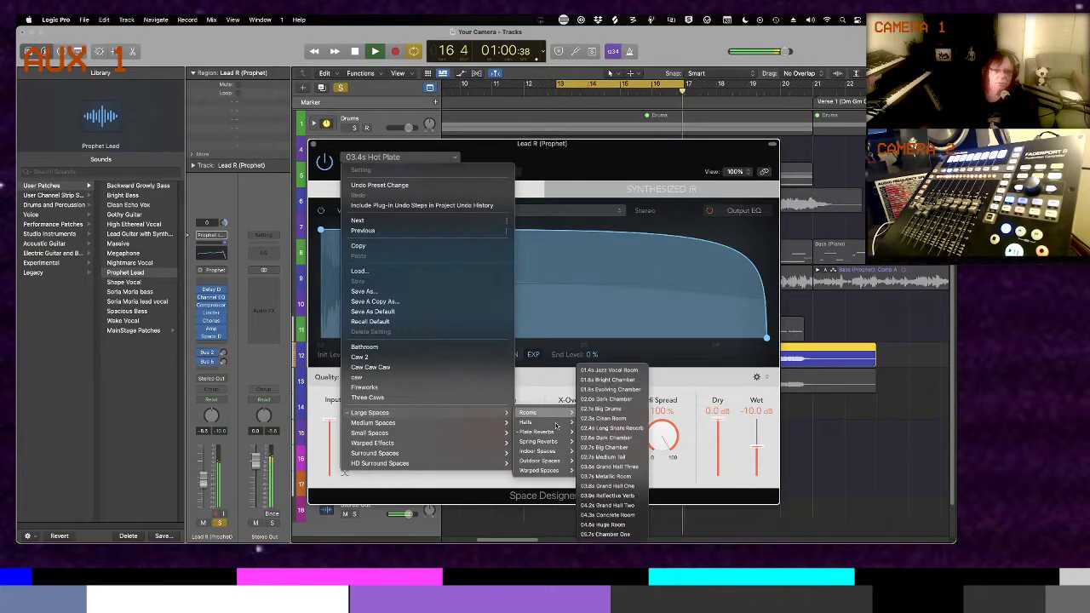
pyautogui.click(608, 410)
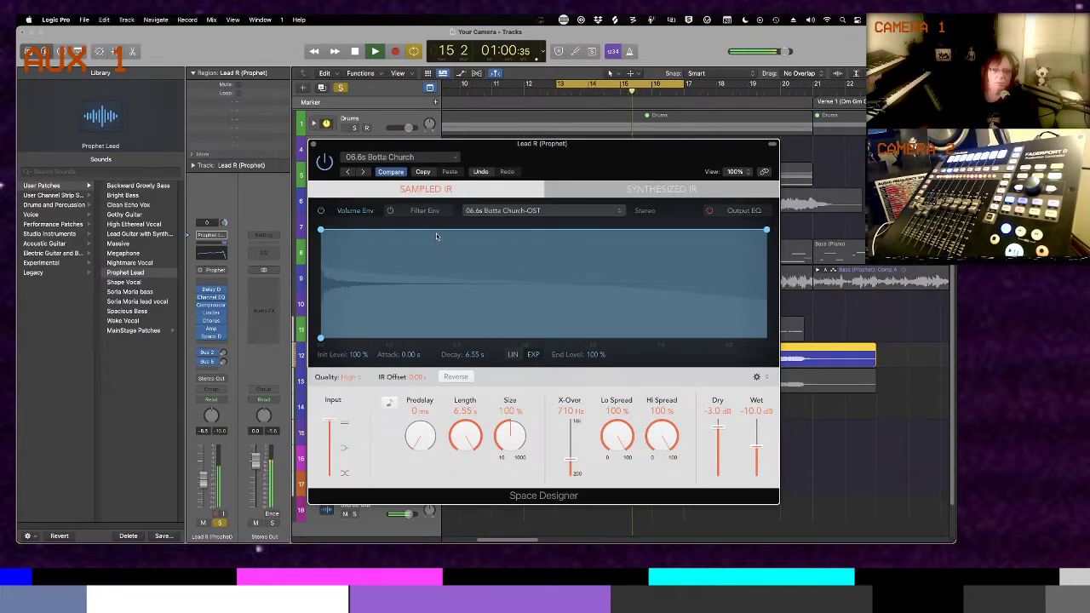
# Load the Spacial Dissolve preset from the Moving Spaces group of warped effects in Space Designer
pyautogui.click(443, 160)
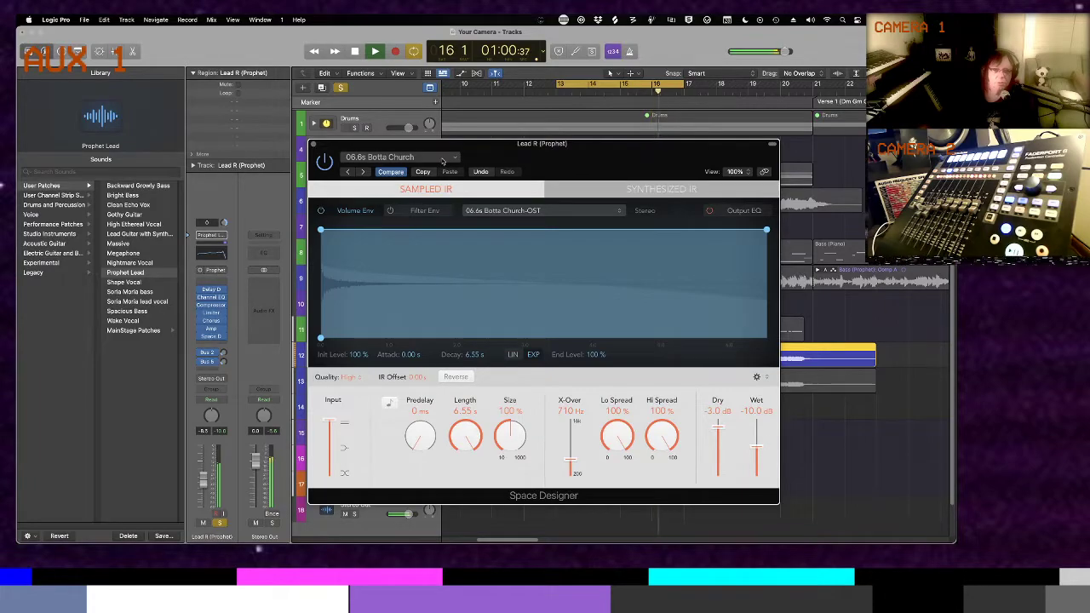
pyautogui.moveTo(426, 445)
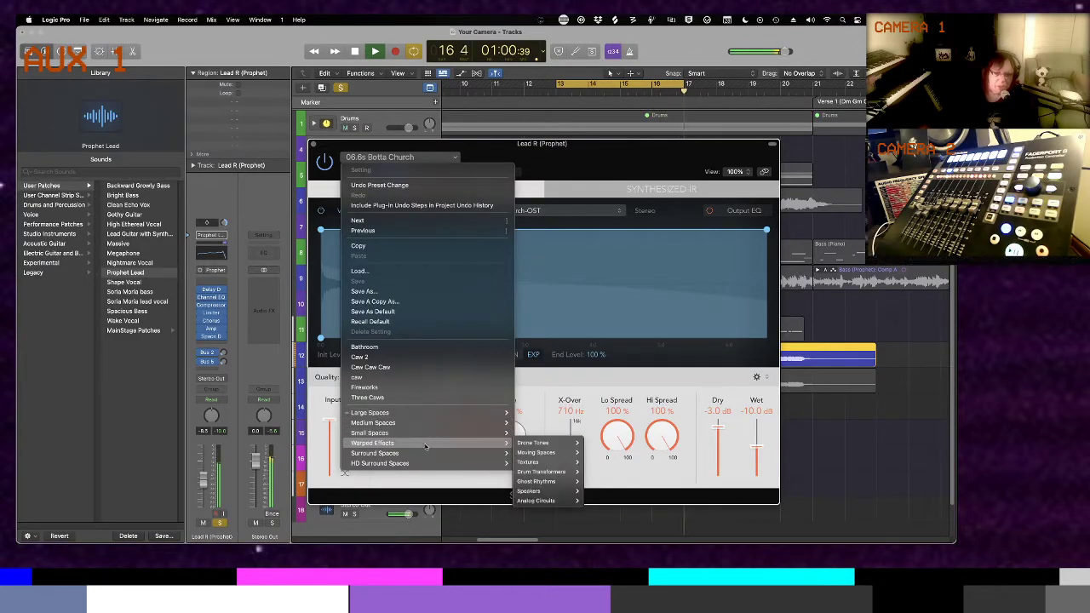
pyautogui.moveTo(543, 453)
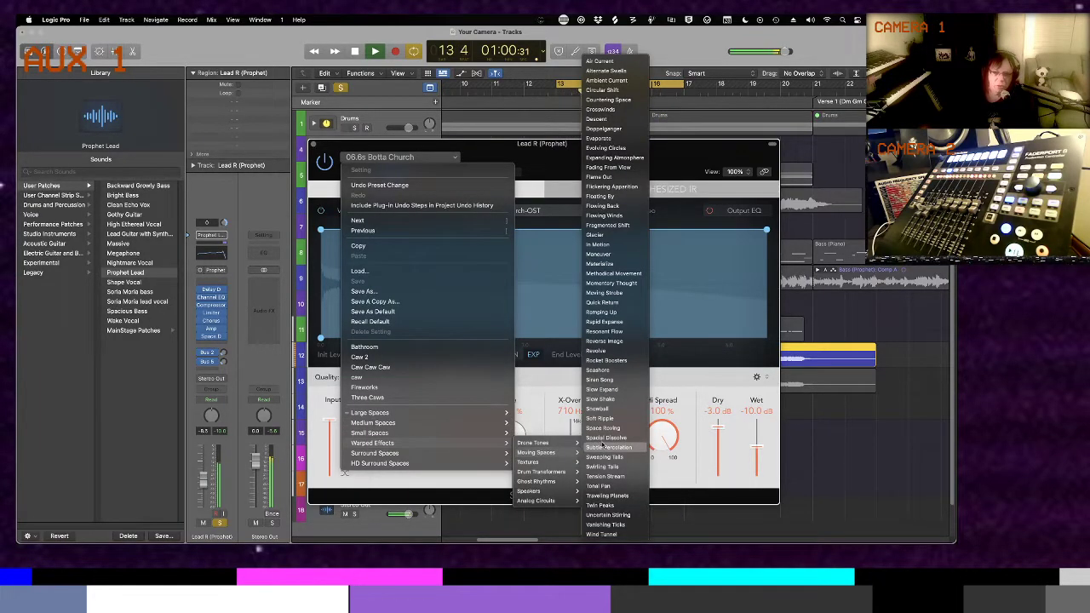
pyautogui.click(606, 438)
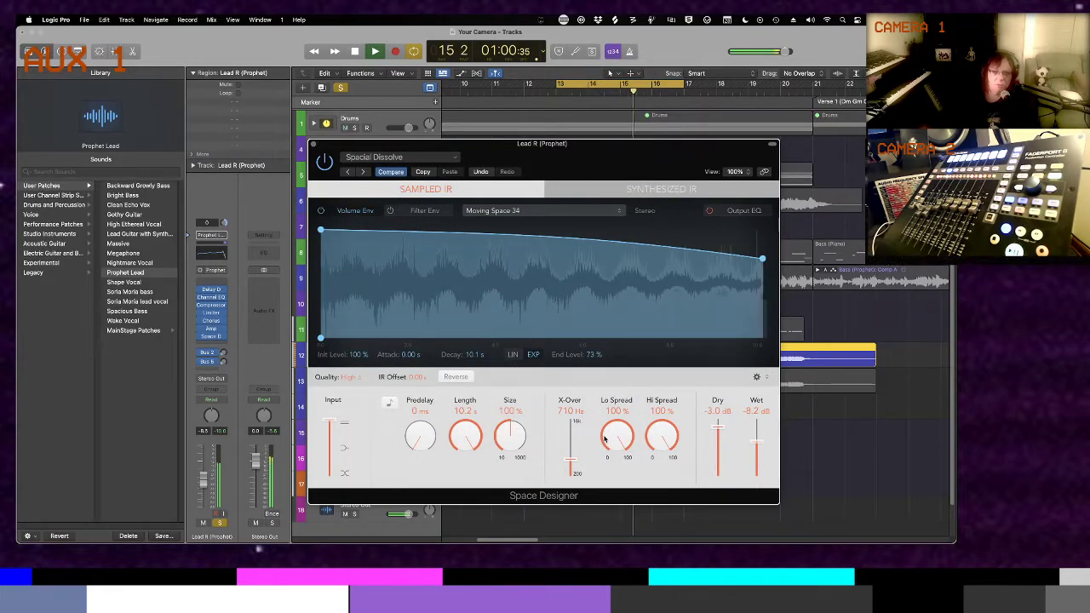
# Load the Soft Glow preset from the Textures group of warped effects in Space Designer and close the plug-in
pyautogui.click(418, 157)
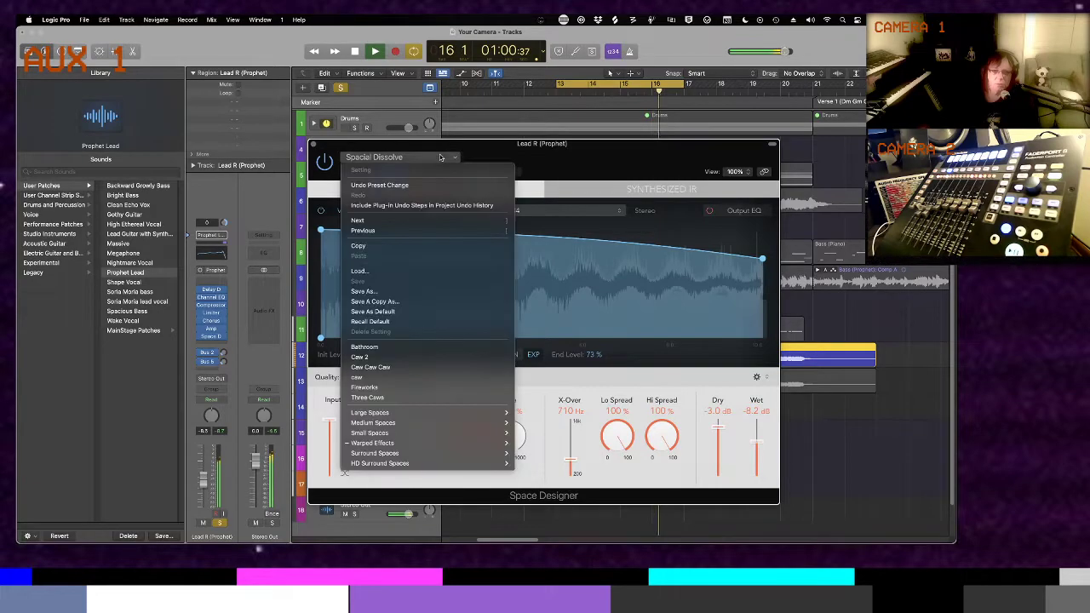
pyautogui.moveTo(413, 445)
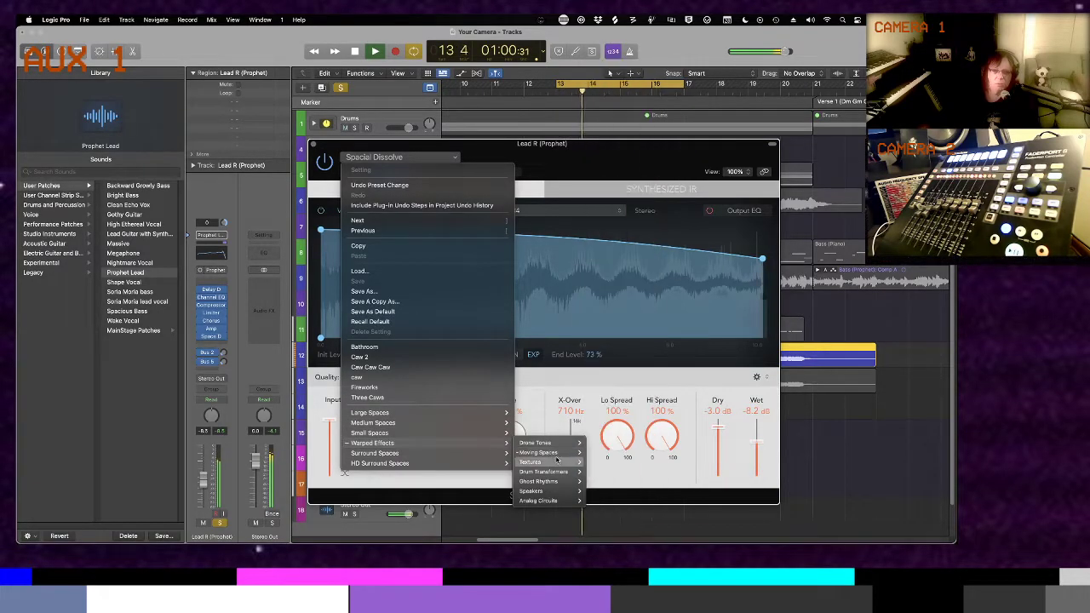
pyautogui.moveTo(531, 462)
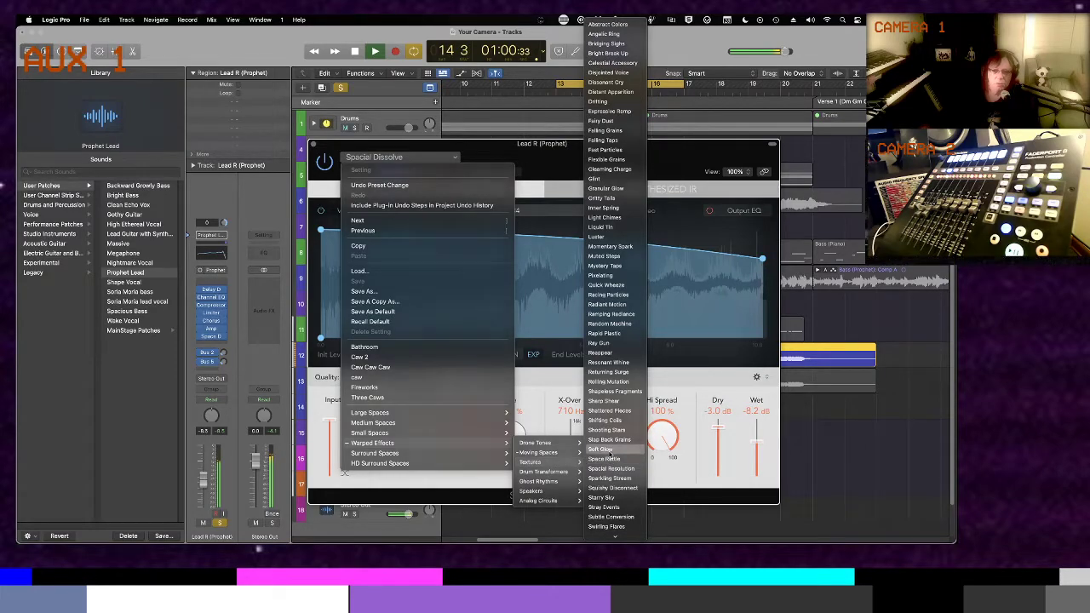
pyautogui.click(607, 450)
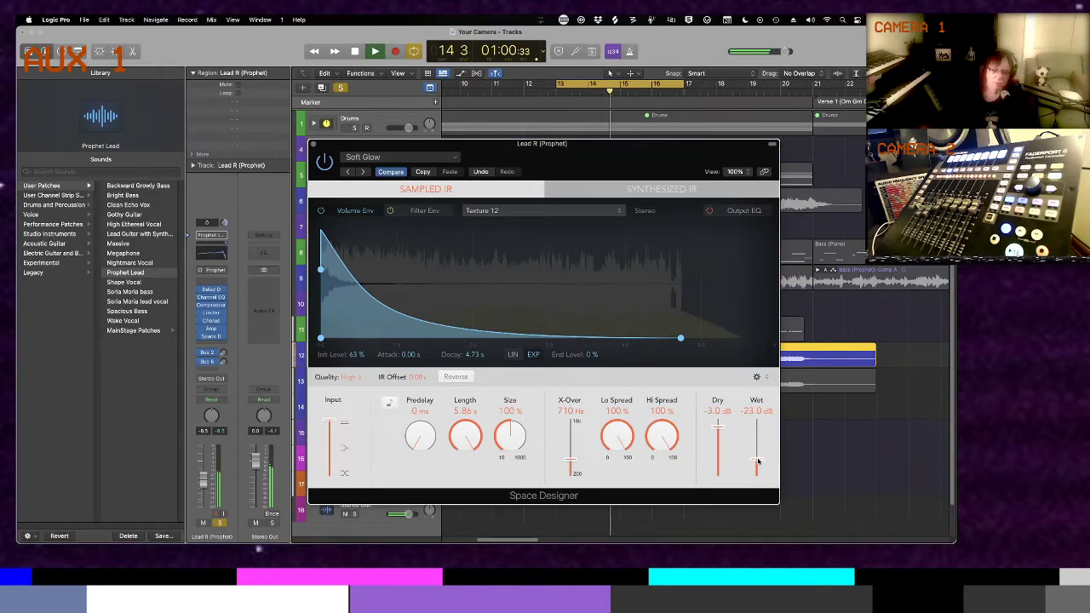
pyautogui.click(314, 145)
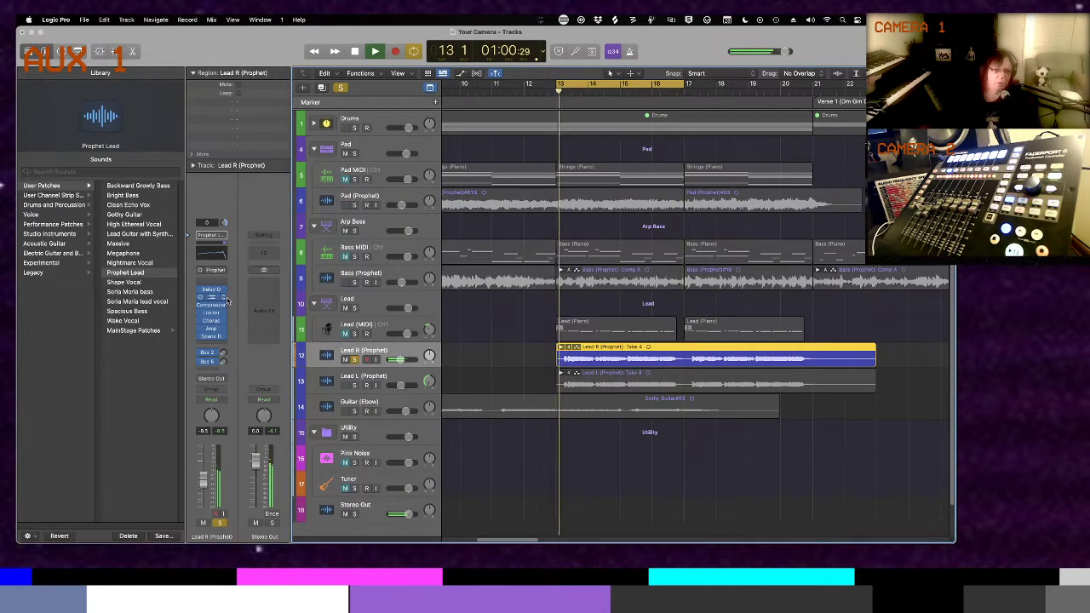
# Open the Channel EQ on Lead R (Prophet), audition the Pad Warmer keyboard preset, and load Synth Lead instead
pyautogui.click(211, 297)
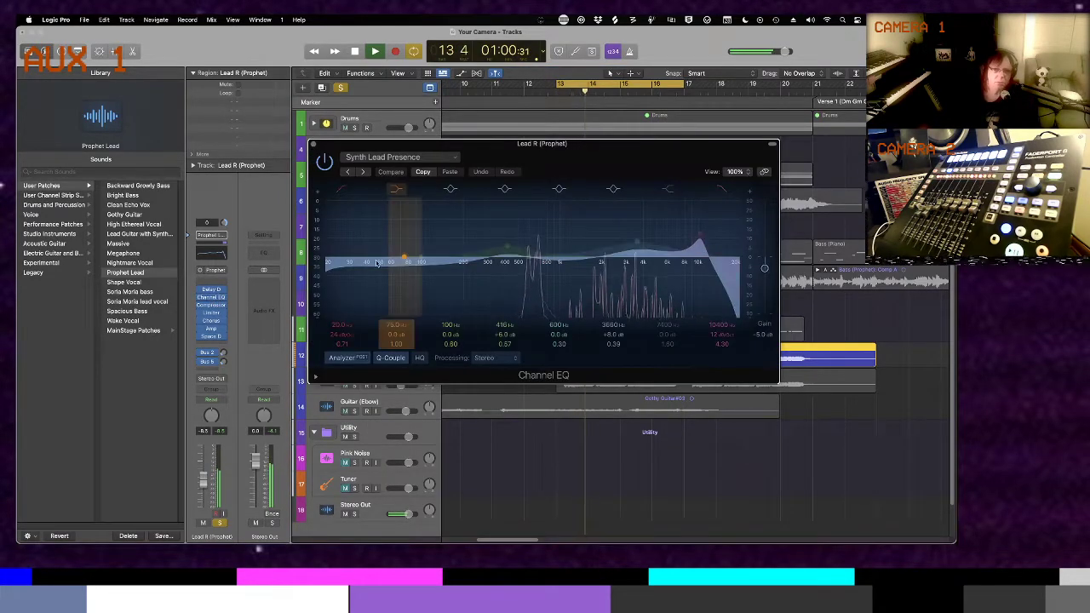
pyautogui.click(447, 158)
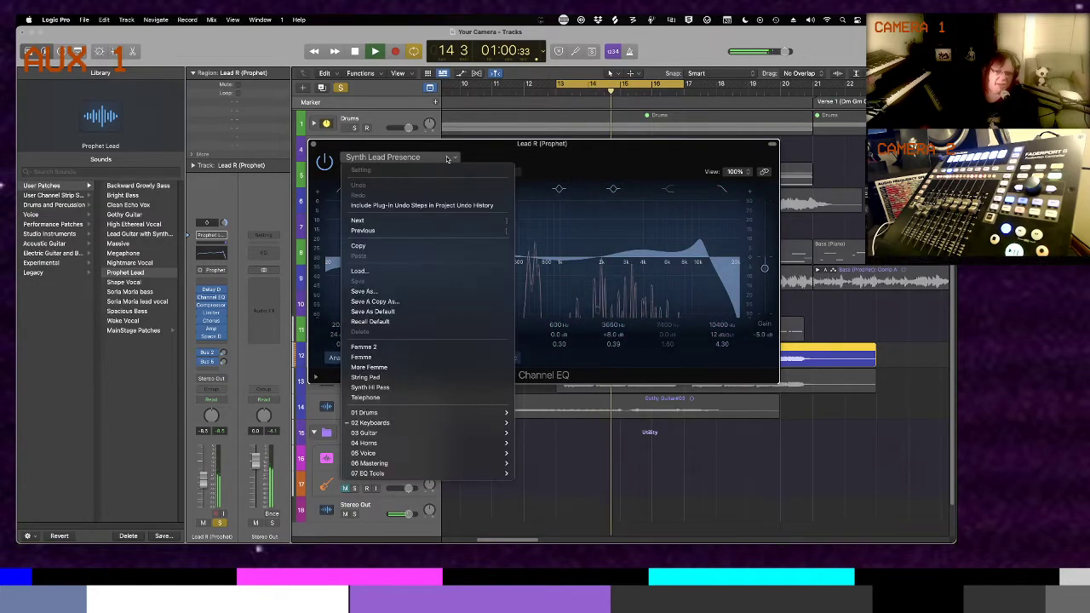
pyautogui.moveTo(487, 426)
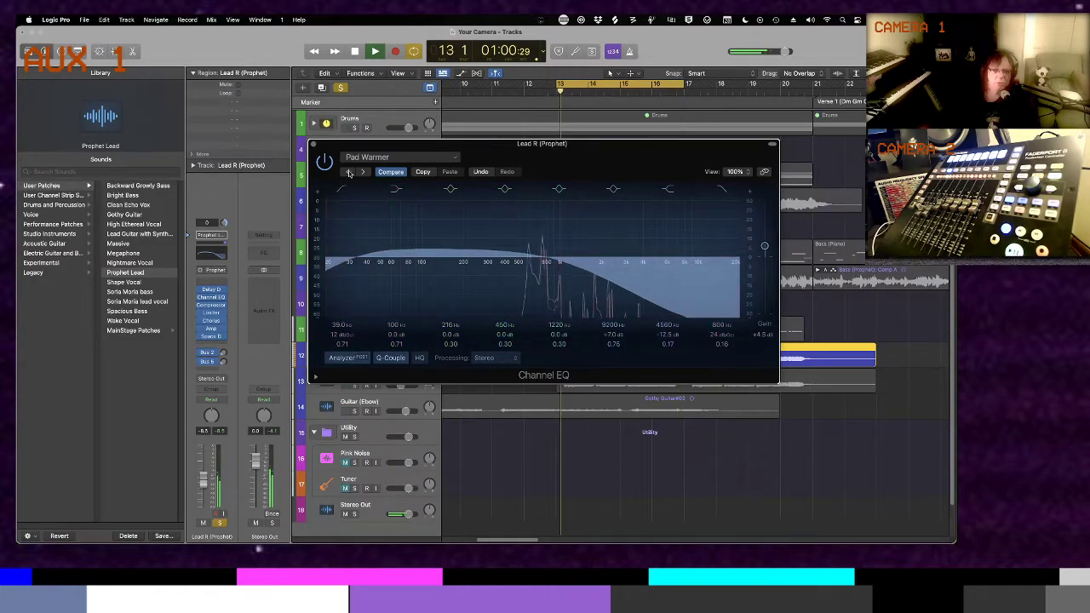
pyautogui.click(368, 158)
pyautogui.moveTo(399, 433)
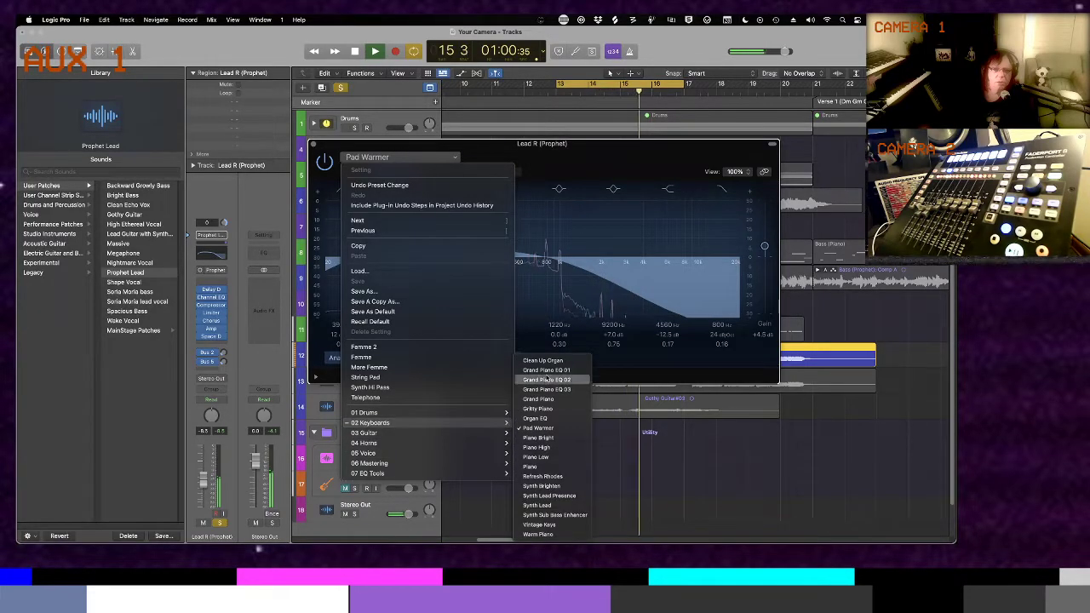
pyautogui.click(537, 505)
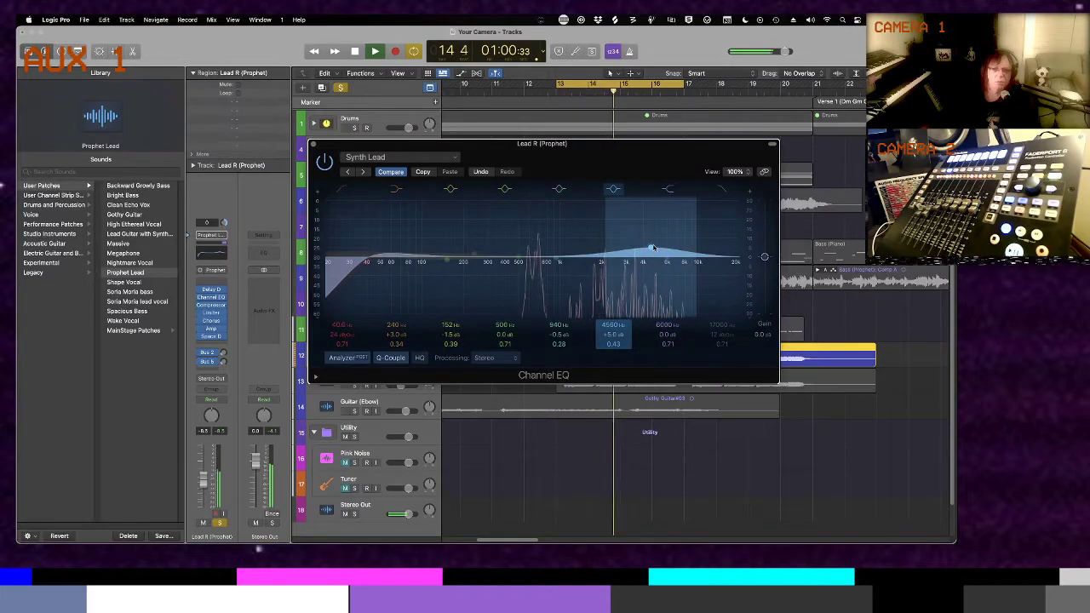
# Boost the EQ about 6.4 dB at 790 Hz, cut it about 9.6 dB near 1990 Hz, and disable the 6000 Hz high shelf
pyautogui.moveTo(653, 247); pyautogui.dragTo(550, 248)
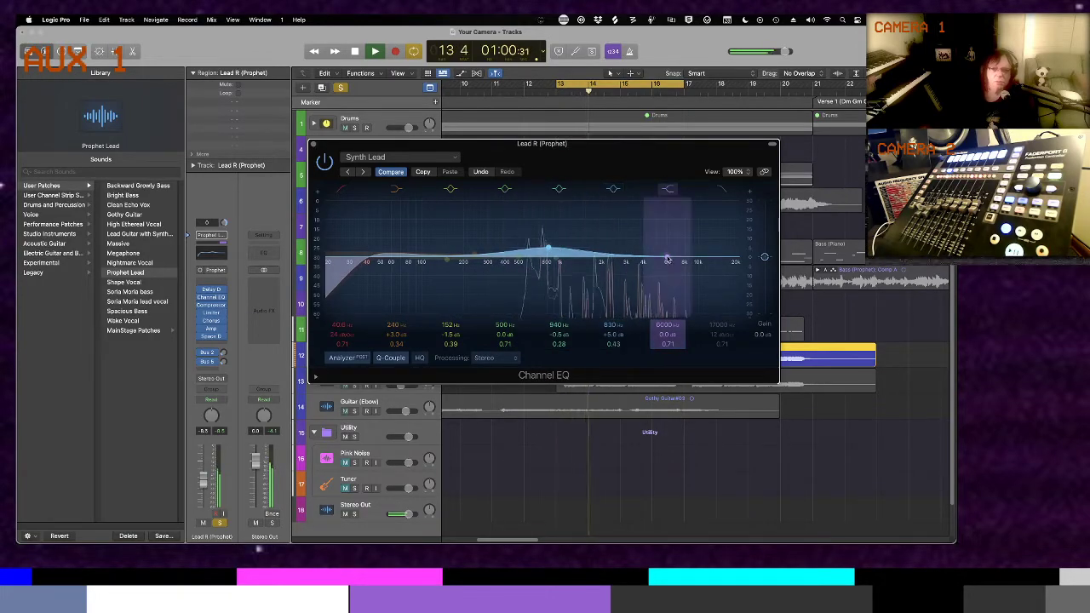
pyautogui.moveTo(666, 261); pyautogui.dragTo(669, 214)
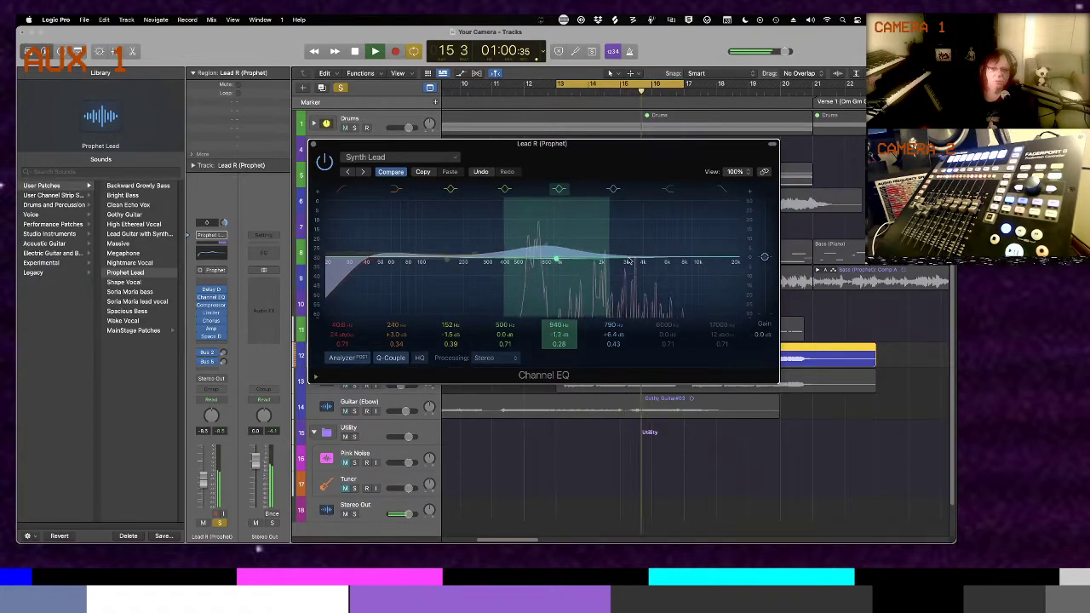
pyautogui.moveTo(626, 258); pyautogui.dragTo(697, 270)
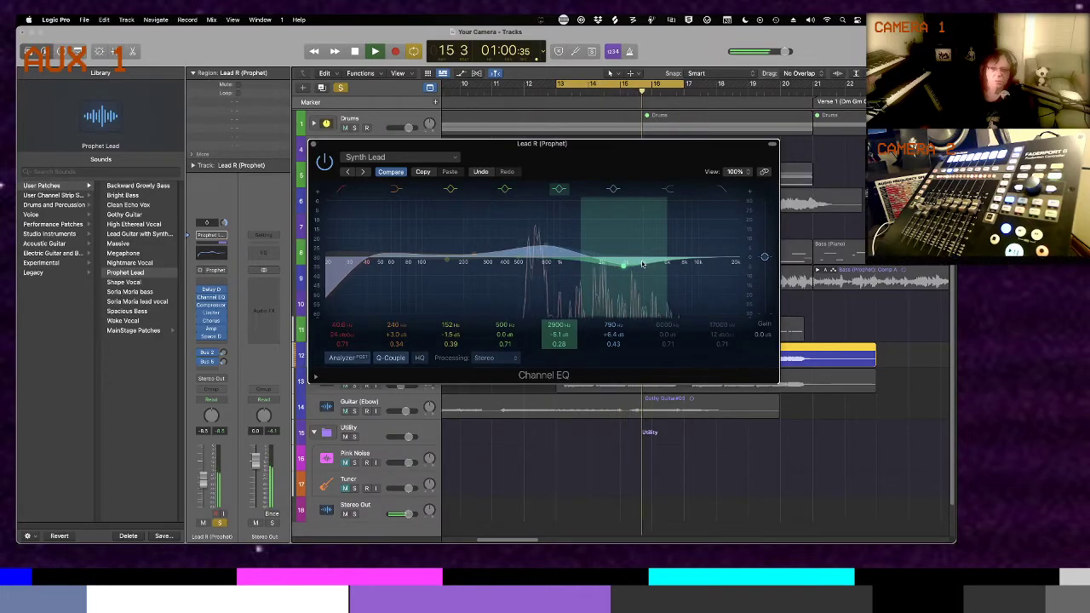
pyautogui.moveTo(625, 269); pyautogui.dragTo(602, 278)
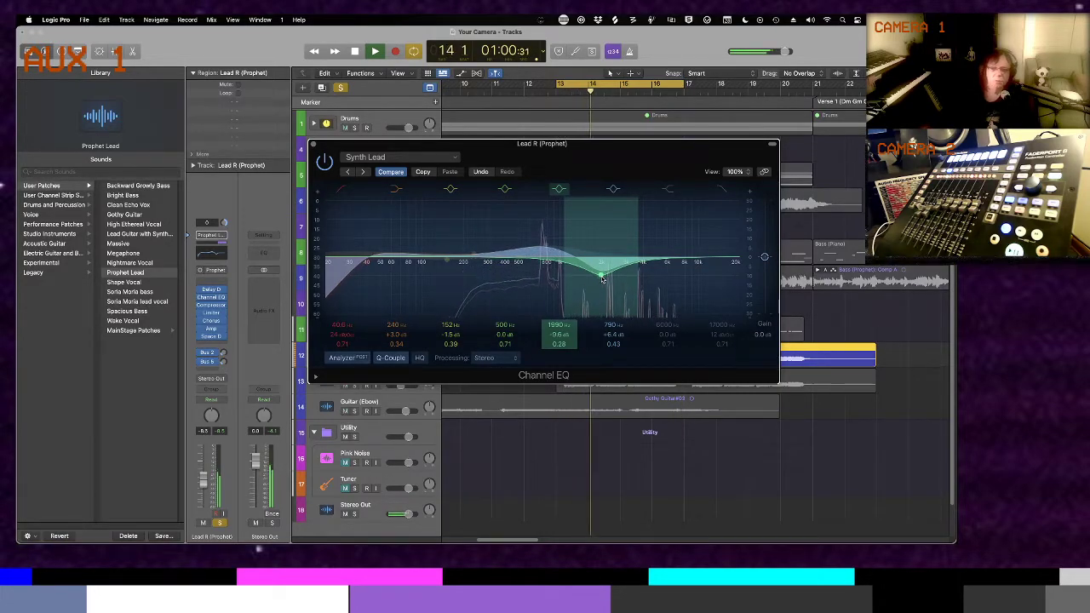
pyautogui.click(313, 144)
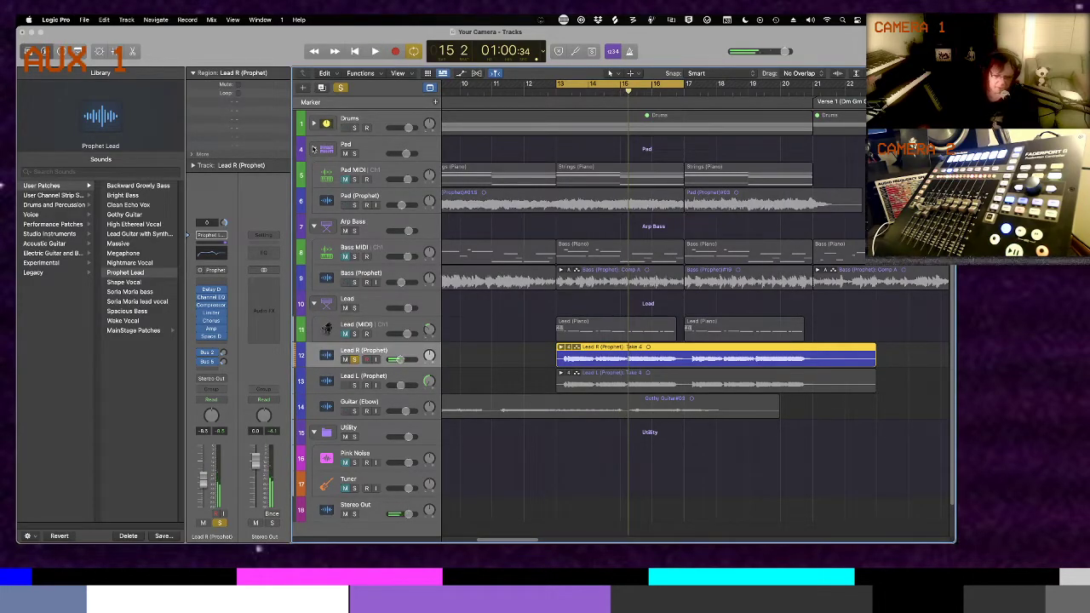
# Clear the solo on Lead R (Prophet) and listen to the looped section with the full mix
pyautogui.hotkey('ctrl', 's')
pyautogui.press('space')
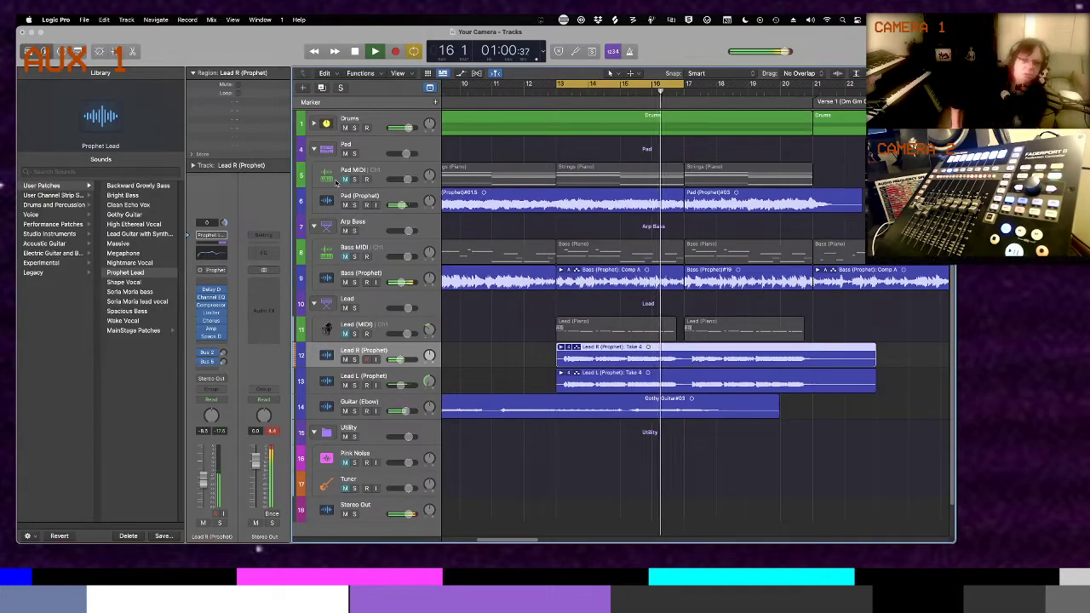
pyautogui.hotkey('shift', 'Return')
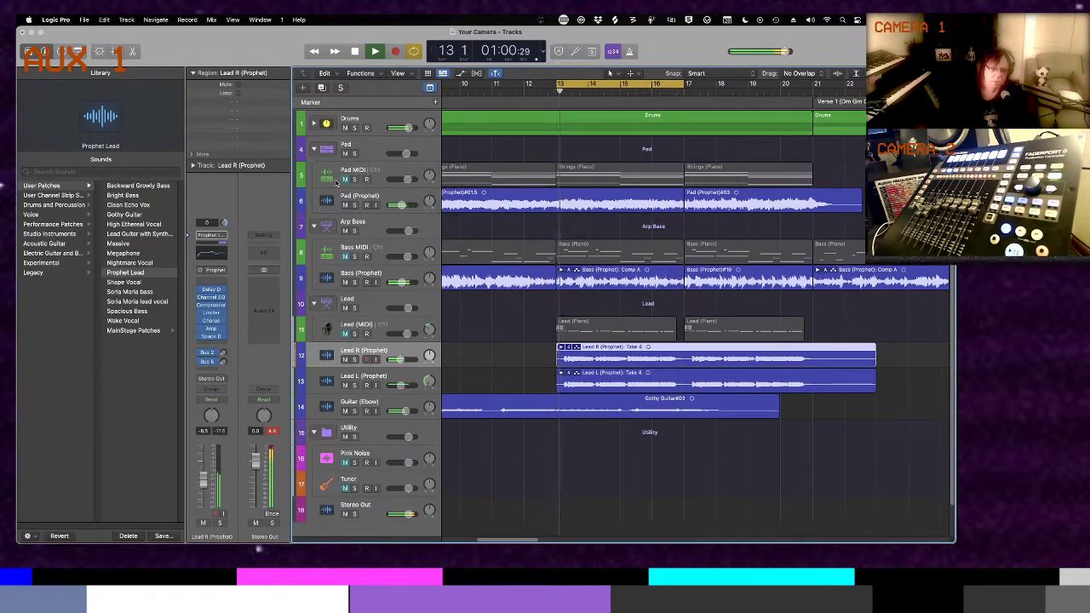
pyautogui.press('space')
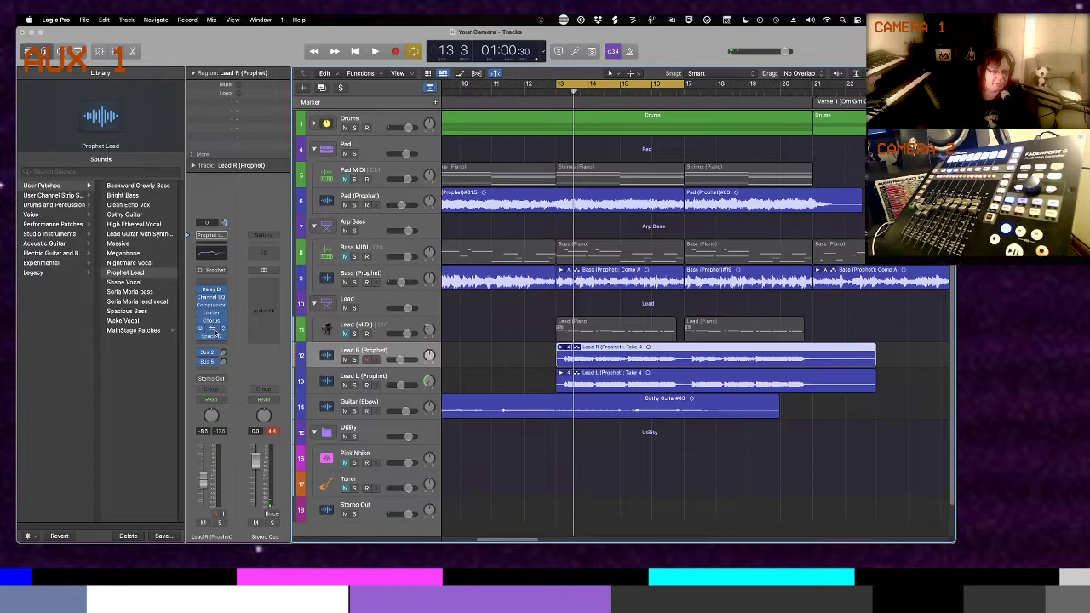
# Check the amp model on Lead R (Prophet) and add a stereo Amp Designer to the end of the Lead L (Prophet) effects chain
pyautogui.click(214, 332)
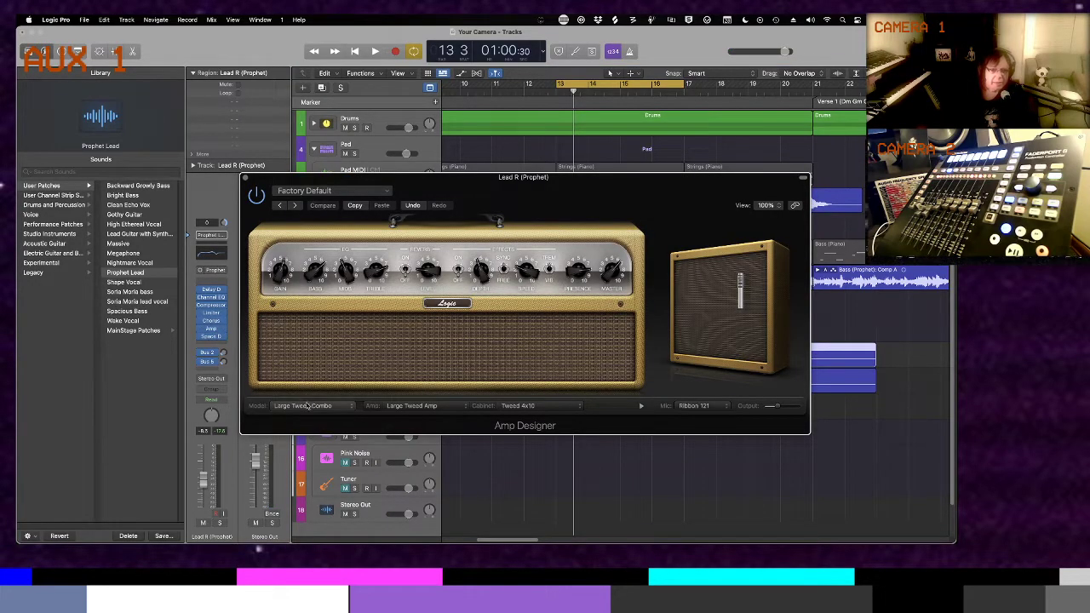
pyautogui.click(246, 179)
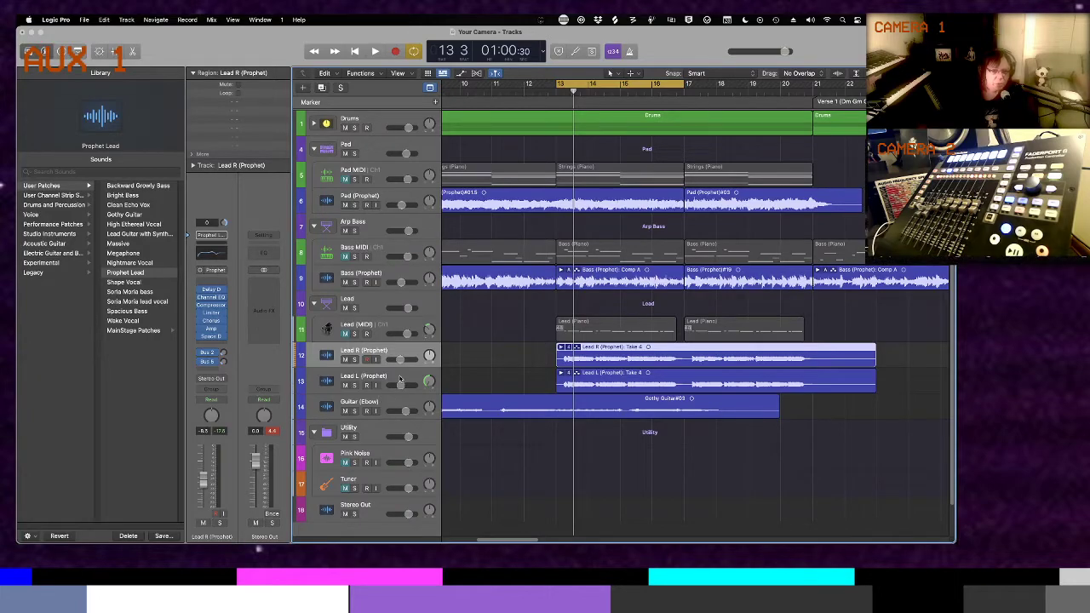
pyautogui.click(401, 376)
pyautogui.click(216, 345)
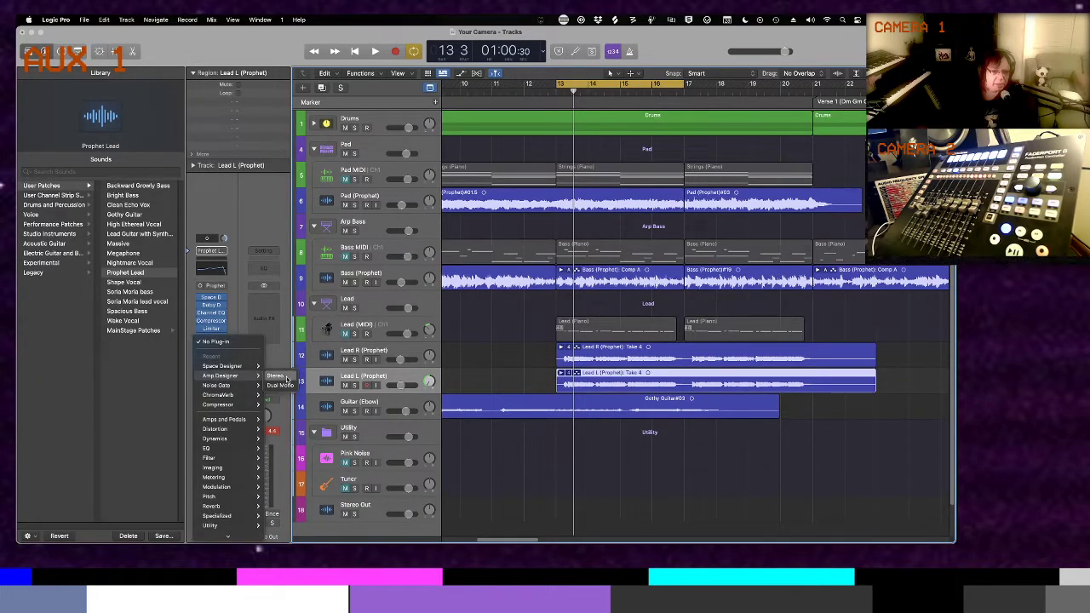
pyautogui.click(281, 376)
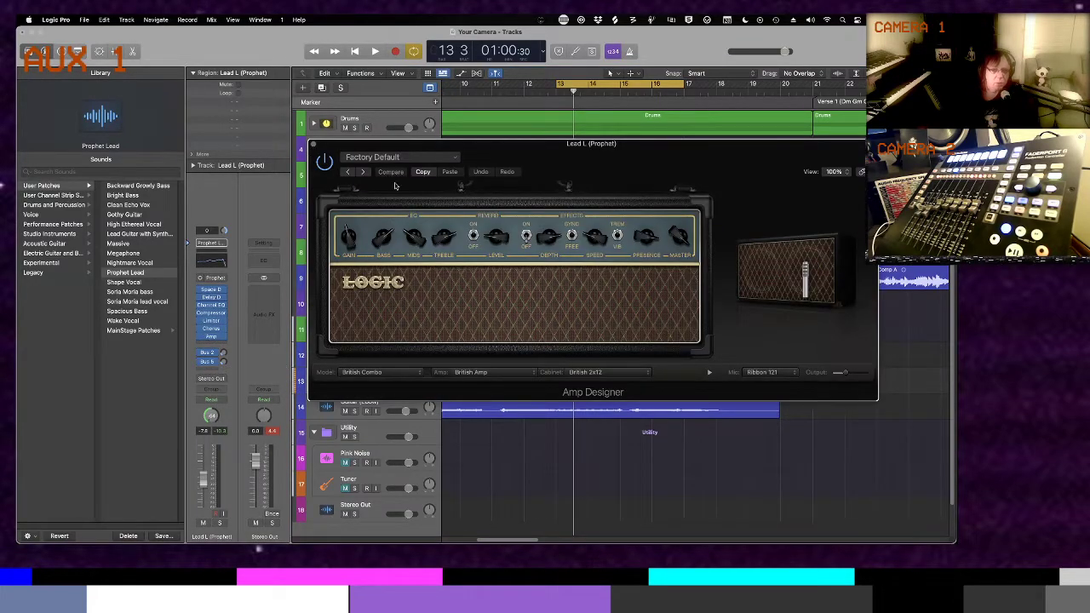
# Load the Brown Stack Distort preset from the distorted presets in the Lead L (Prophet) Amp Designer
pyautogui.click(401, 161)
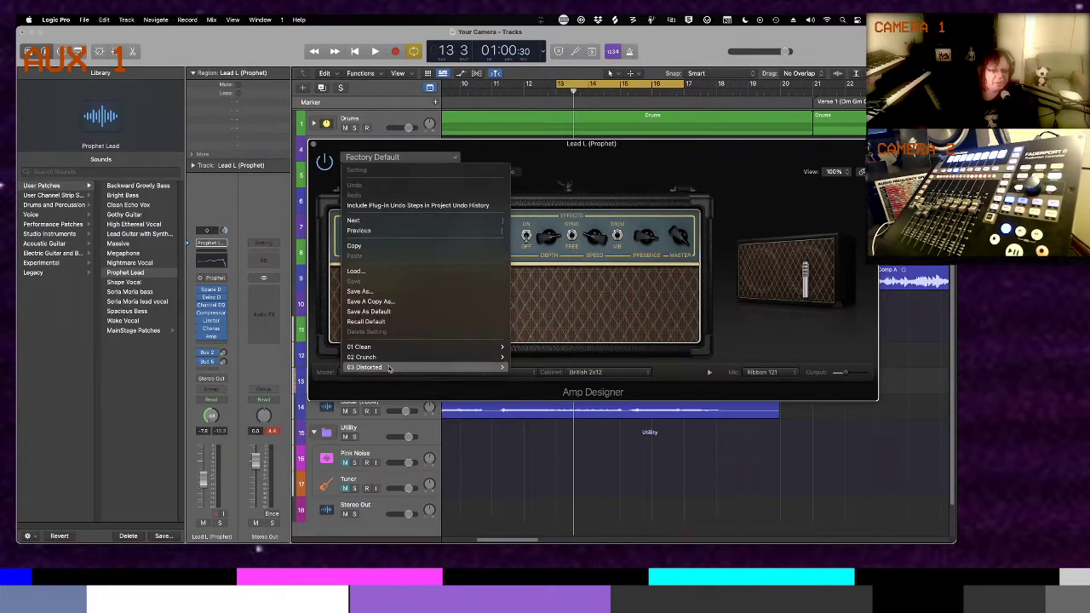
pyautogui.click(470, 154)
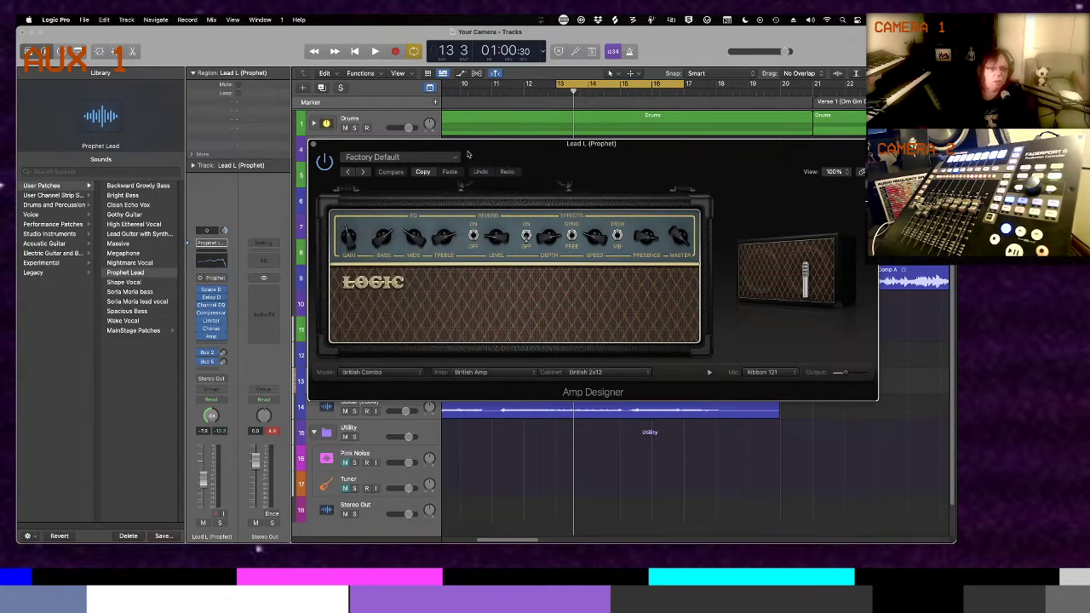
pyautogui.click(401, 157)
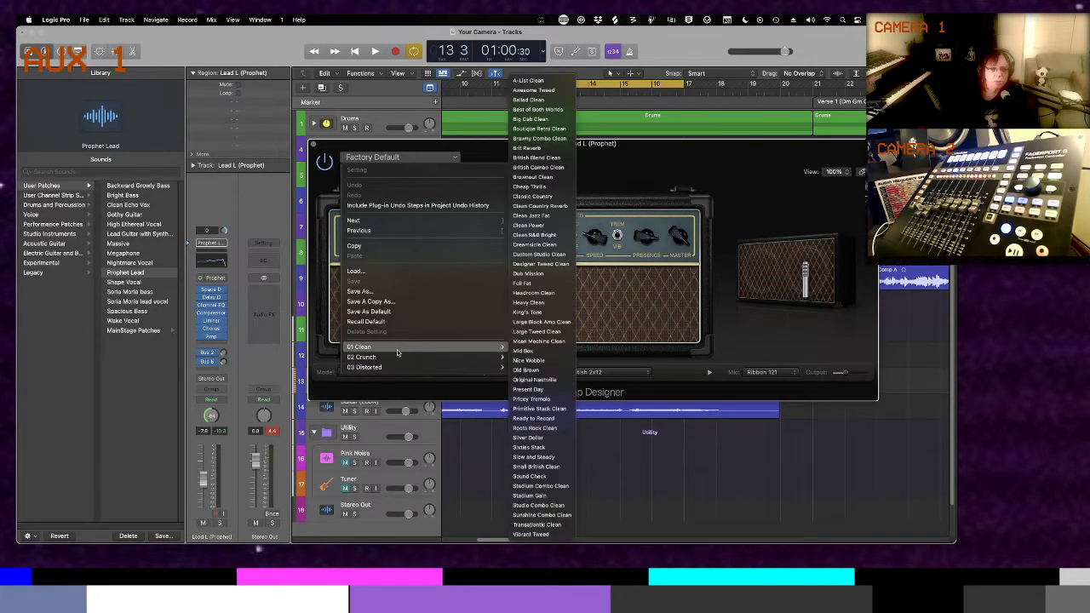
pyautogui.moveTo(400, 367)
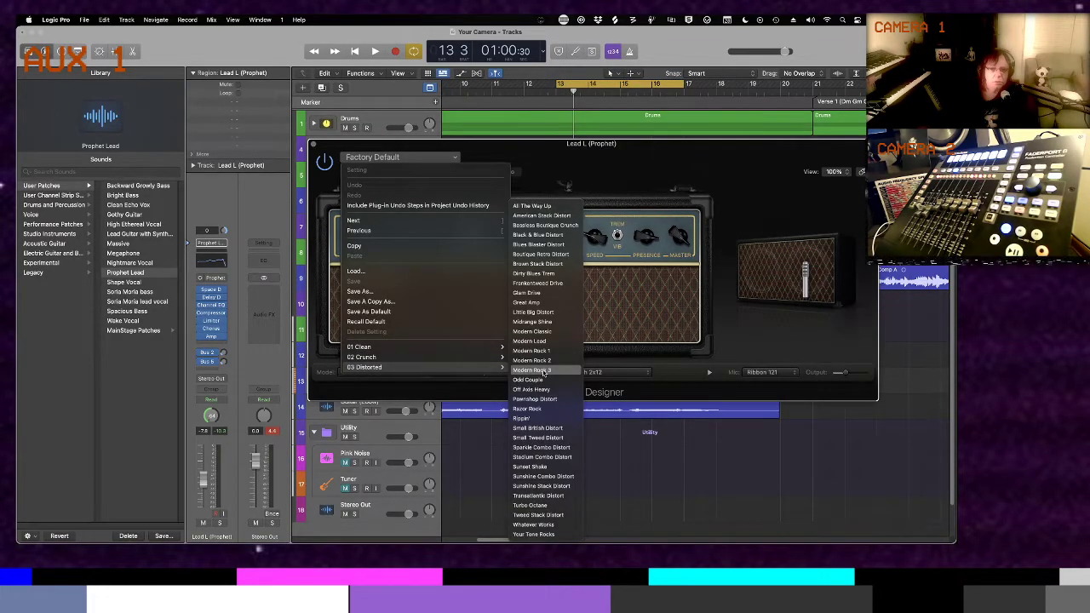
pyautogui.click(533, 264)
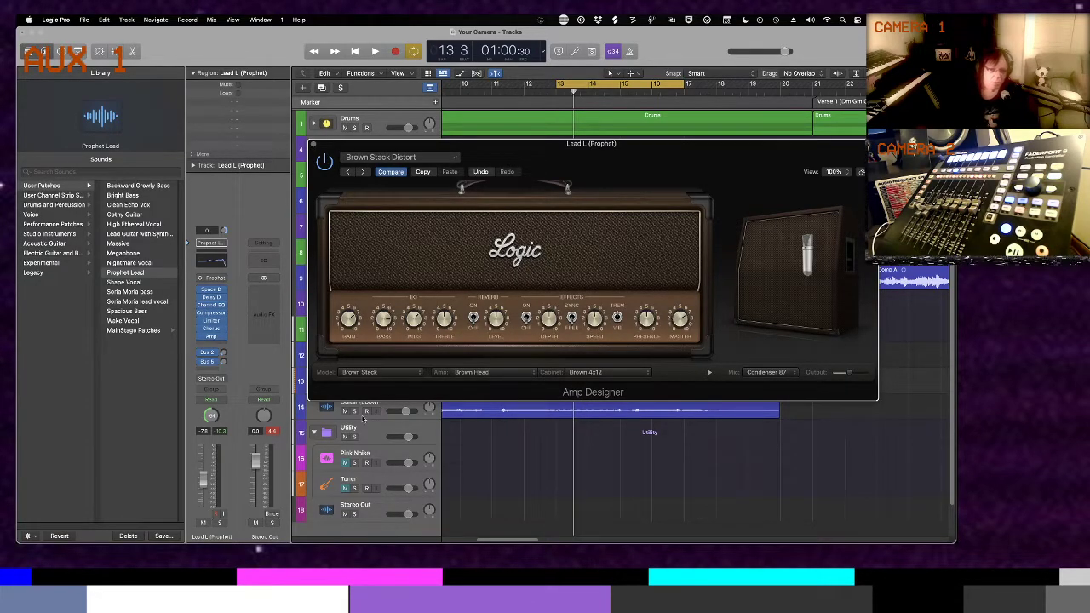
pyautogui.click(355, 411)
pyautogui.press('space')
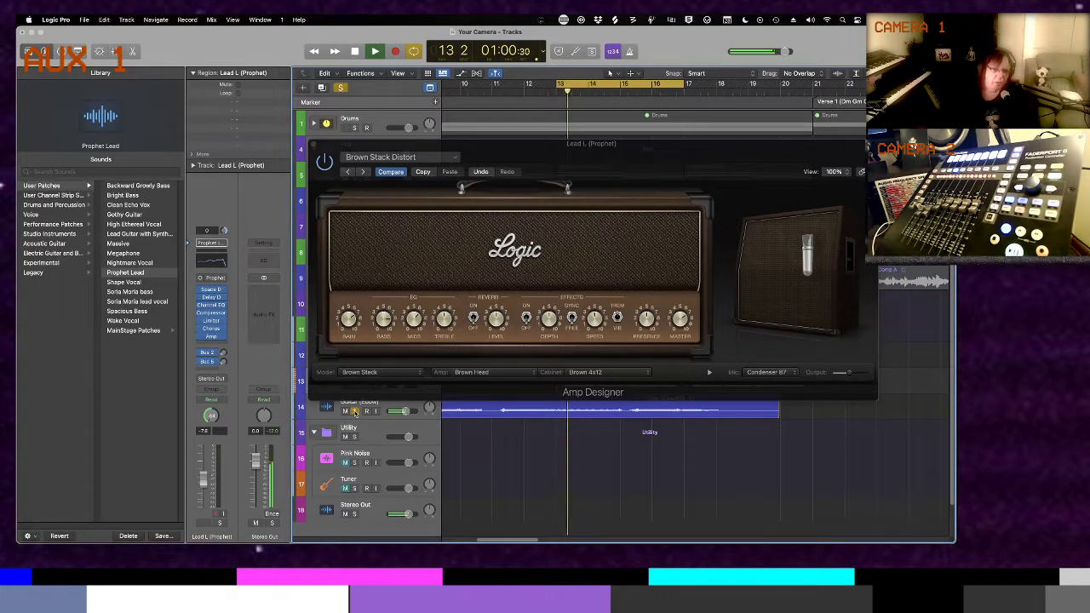
pyautogui.press('space')
pyautogui.click(355, 411)
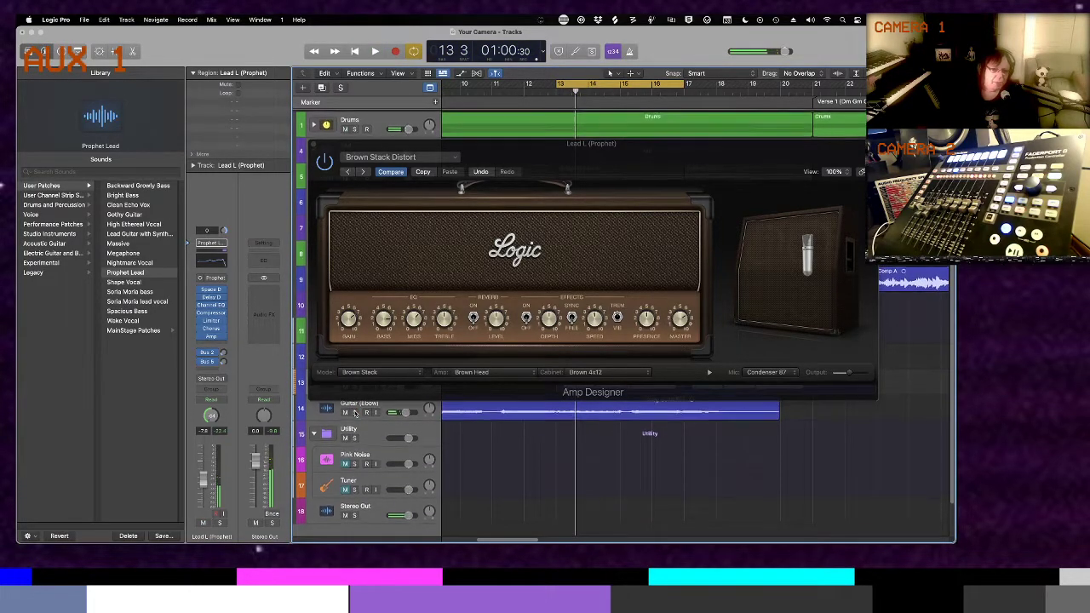
# Move the amp window clear of the track headers and solo Lead L (Prophet) to audition its amp sound over the loop
pyautogui.moveTo(398, 152); pyautogui.dragTo(228, 56)
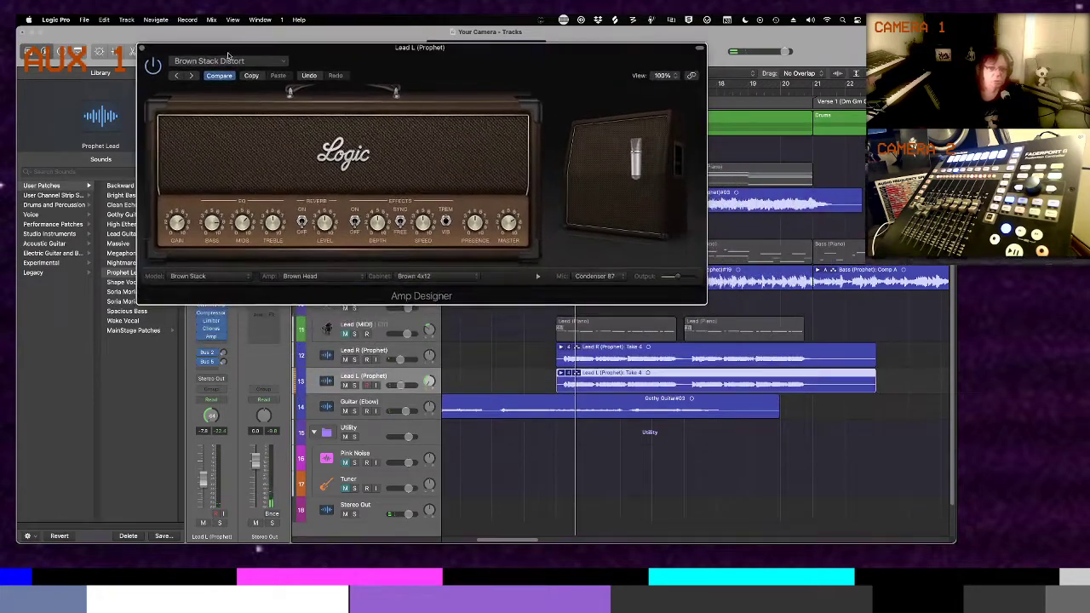
pyautogui.click(354, 385)
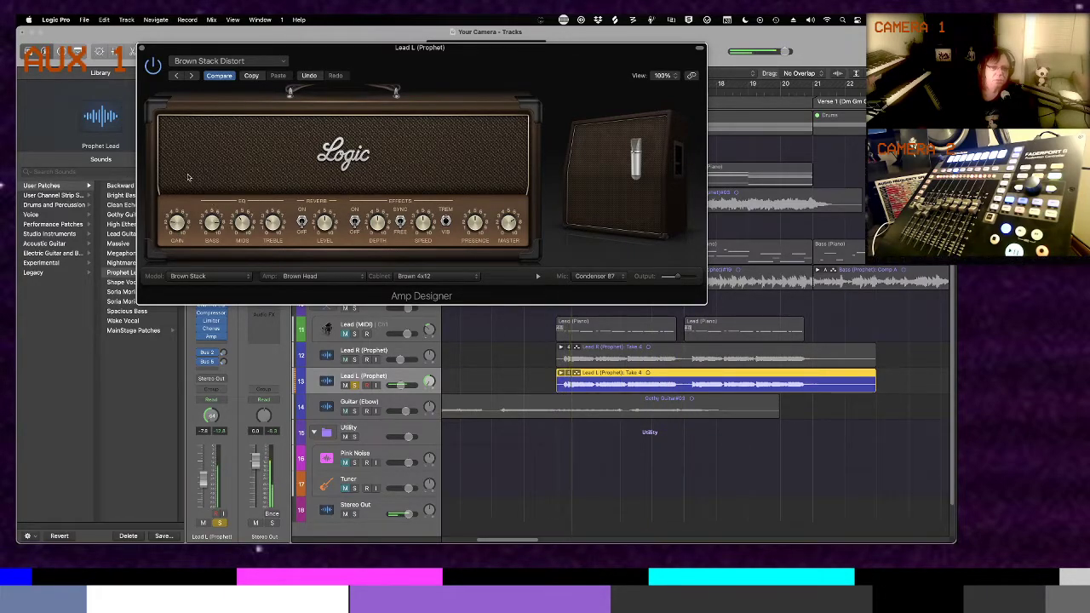
pyautogui.click(143, 49)
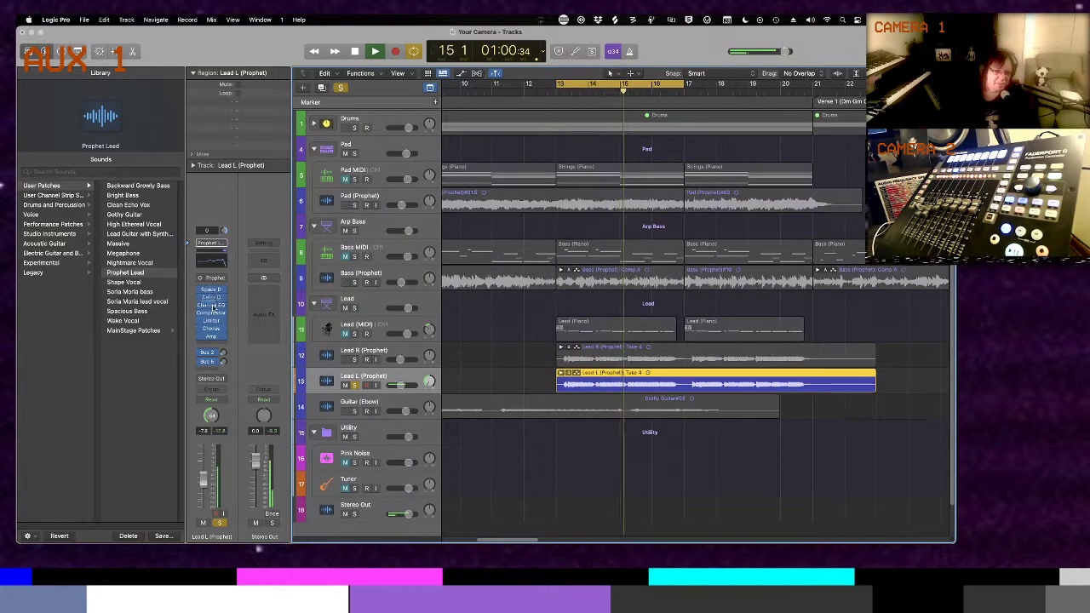
# Load the 1.3s Soft Plate preset from the medium plate reverbs in the Lead L (Prophet) Space Designer and close the plug-in
pyautogui.scroll(-1, 211, 338)
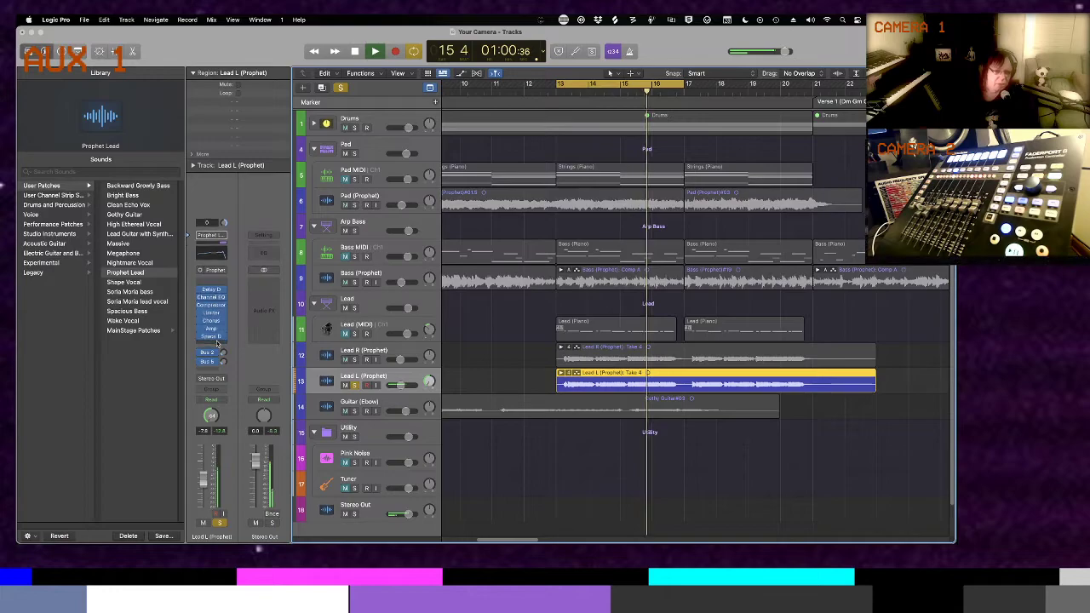
pyautogui.click(211, 338)
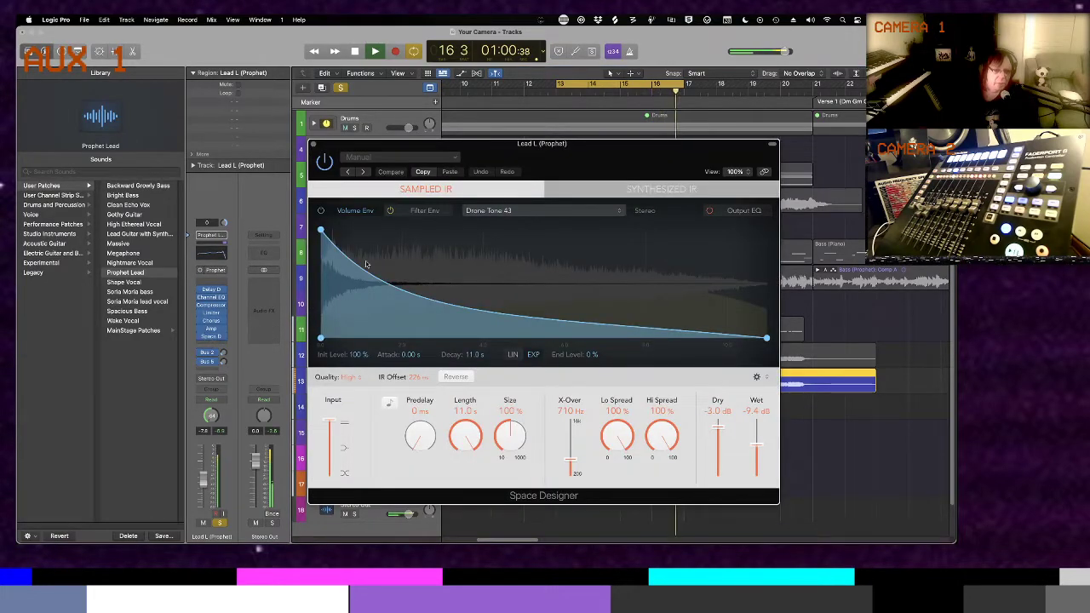
pyautogui.click(417, 157)
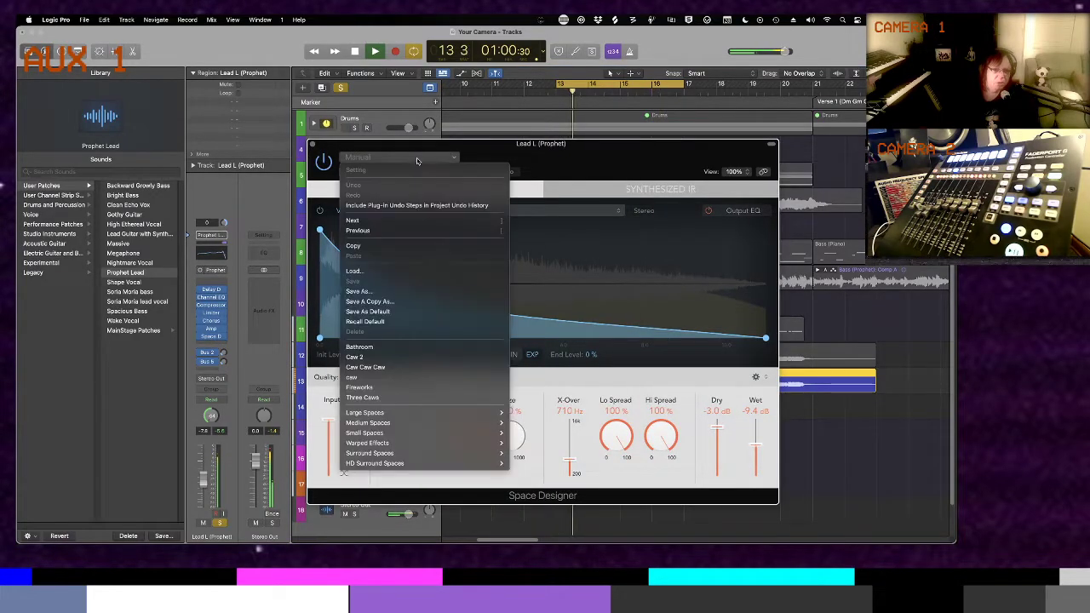
pyautogui.moveTo(401, 423)
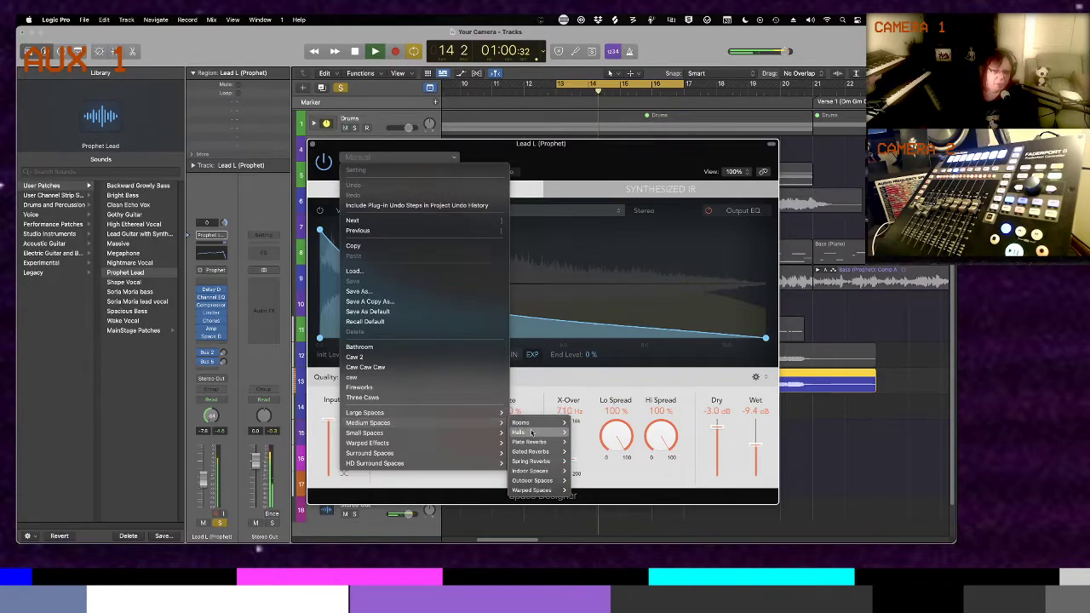
pyautogui.moveTo(533, 443)
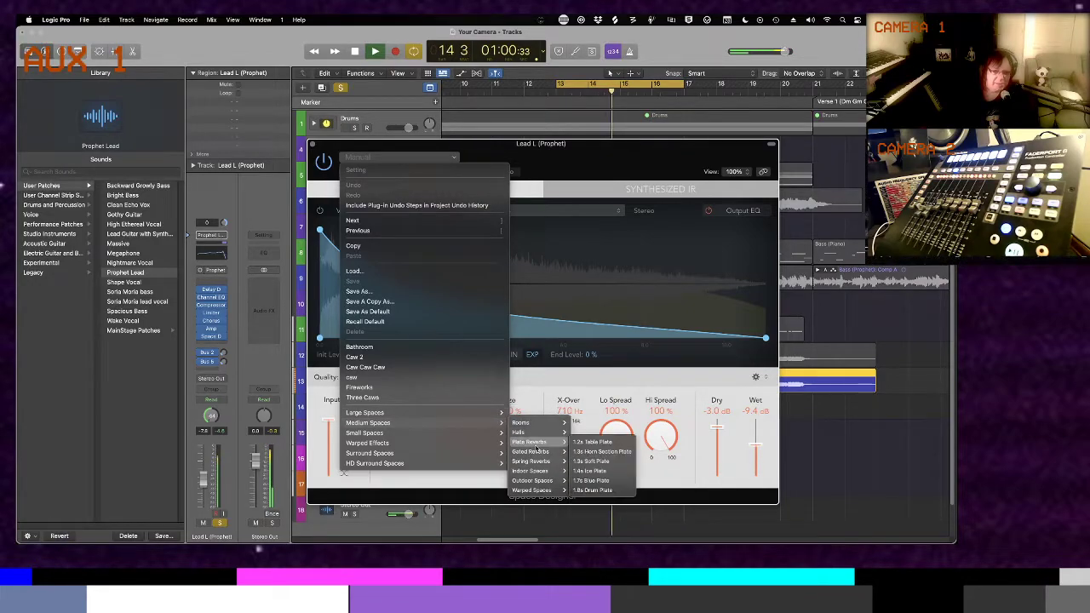
pyautogui.click(594, 461)
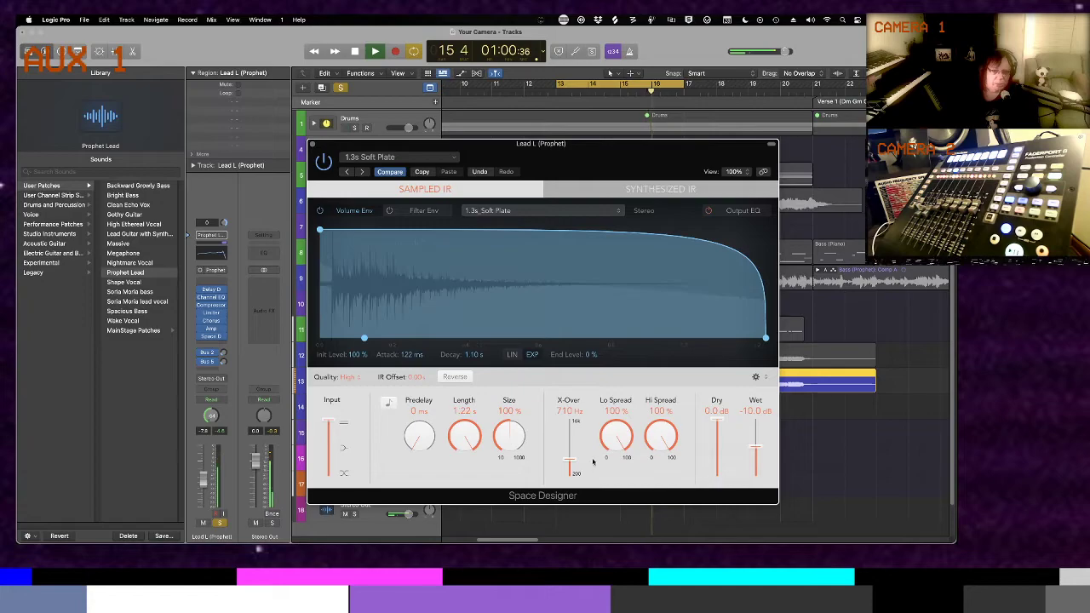
pyautogui.click(312, 143)
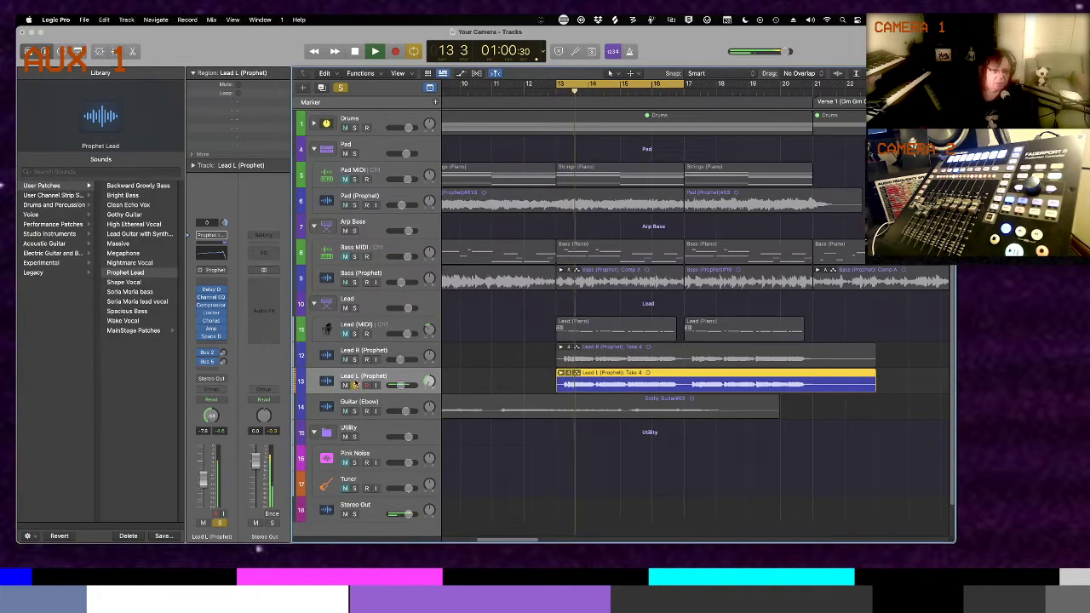
# Clear the solo on Lead L (Prophet) and audition the full mix, including the coda from bar 61
pyautogui.click(355, 385)
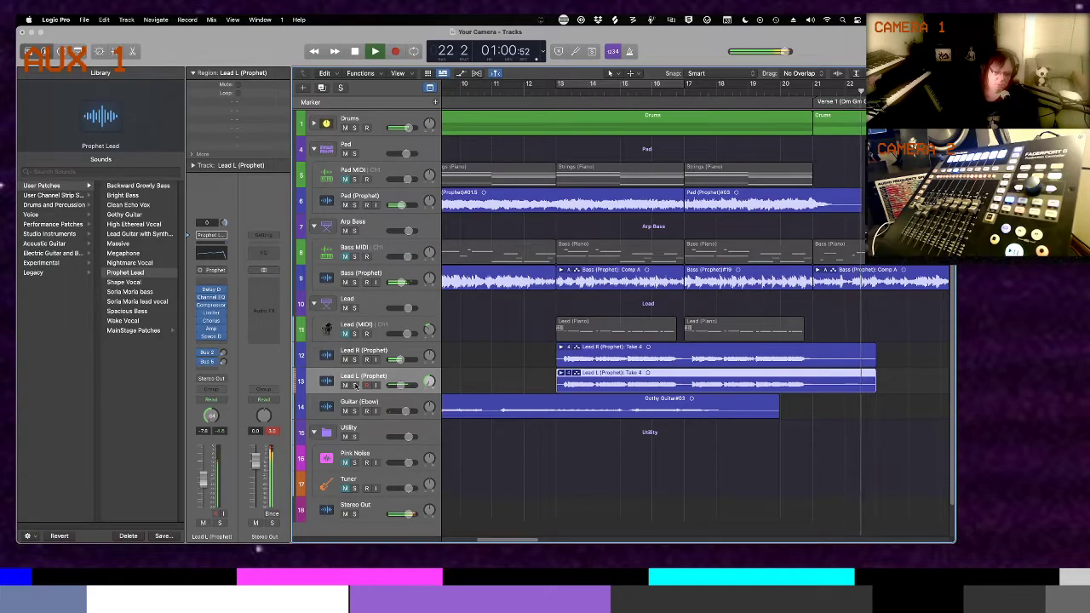
pyautogui.press('space')
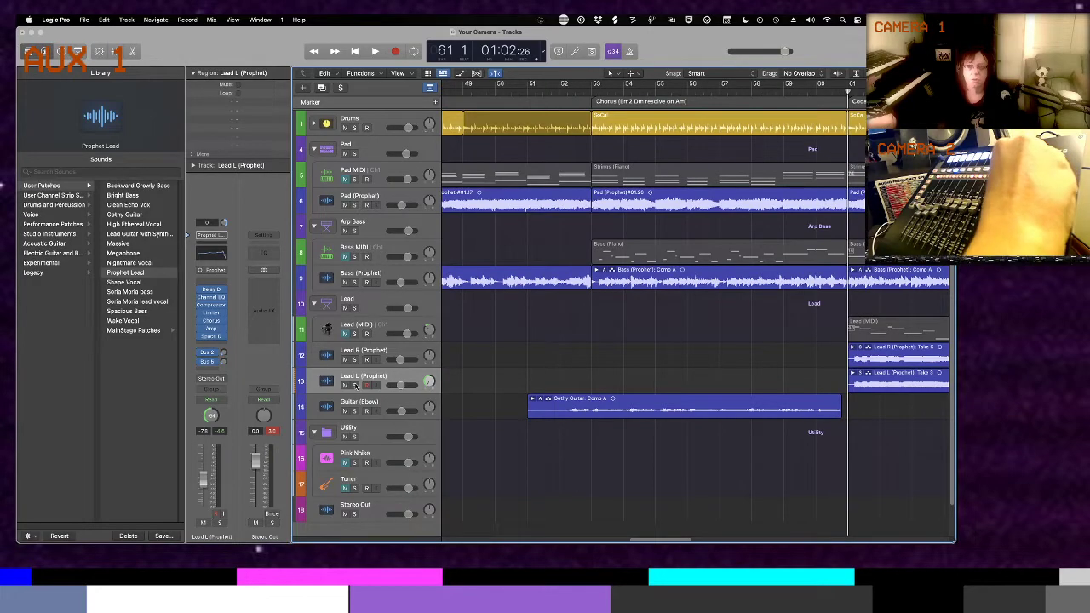
pyautogui.press('space')
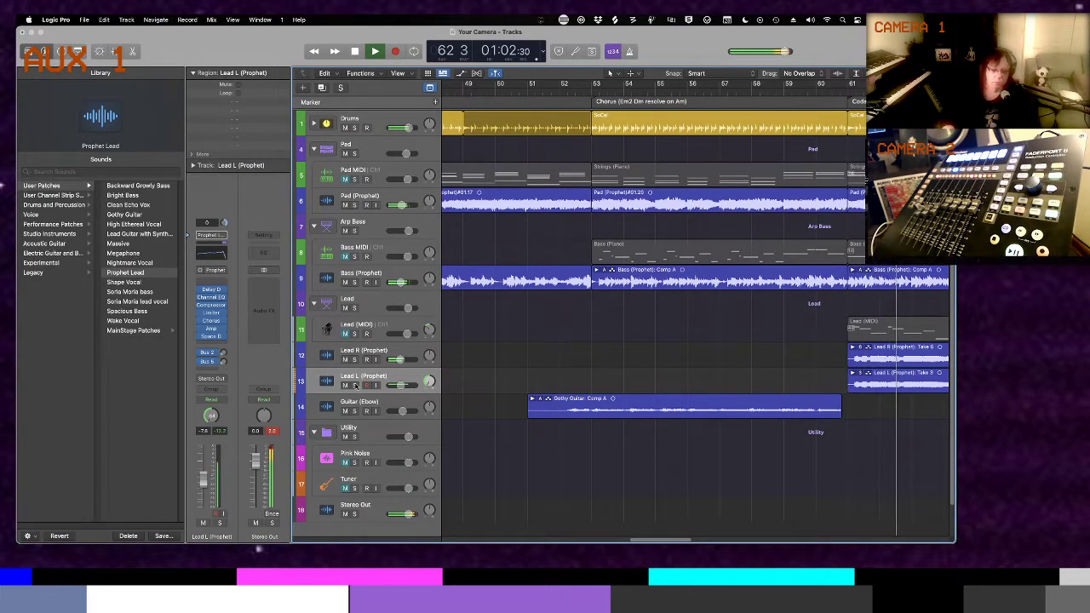
# Show track automation and raise the Lead R (Prophet) volume to about -4.6 dB at the coda start, bar 61
pyautogui.press('a')
pyautogui.scroll(-5, 327, 430)
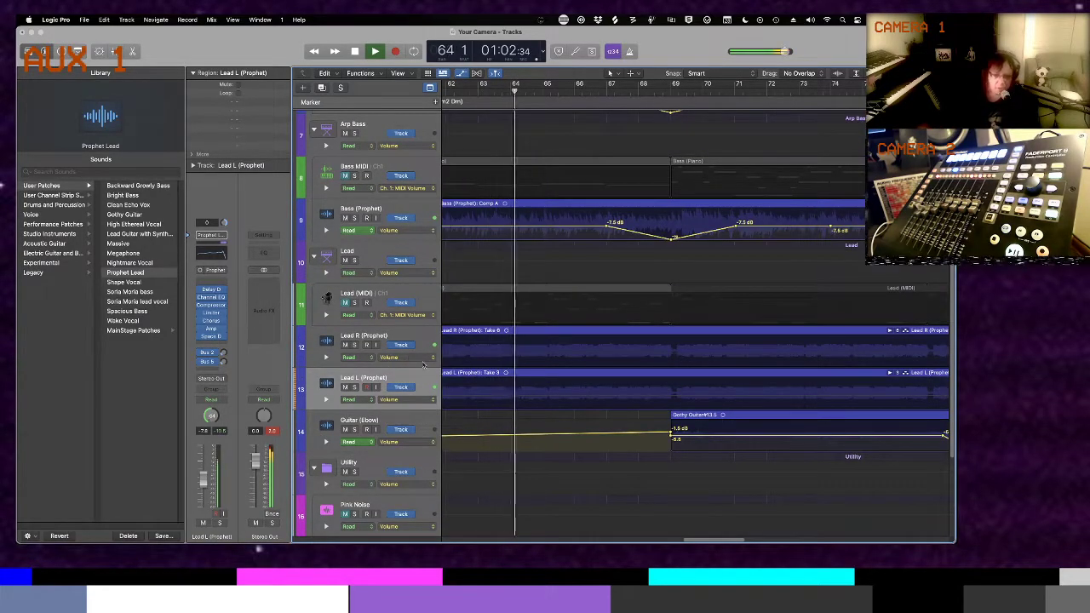
pyautogui.hscroll(-8, 511, 353)
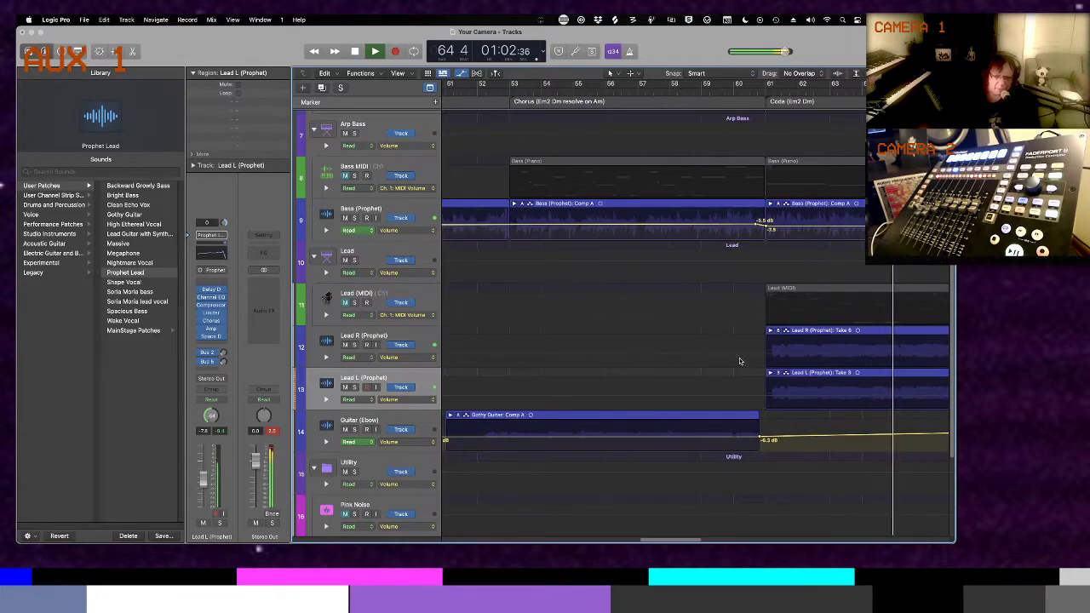
pyautogui.click(750, 354)
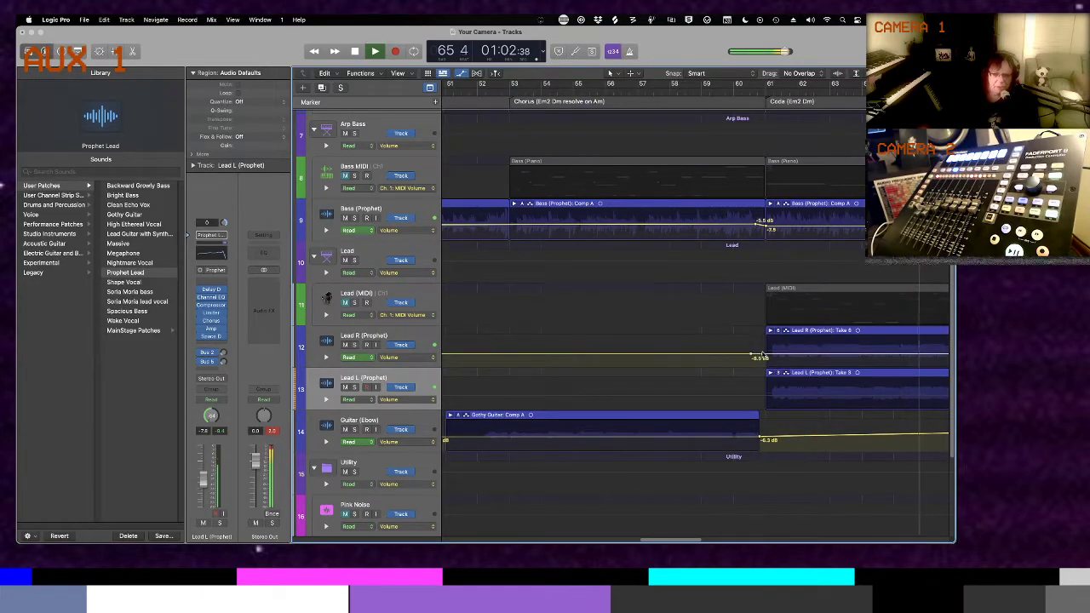
pyautogui.moveTo(763, 357); pyautogui.dragTo(768, 351)
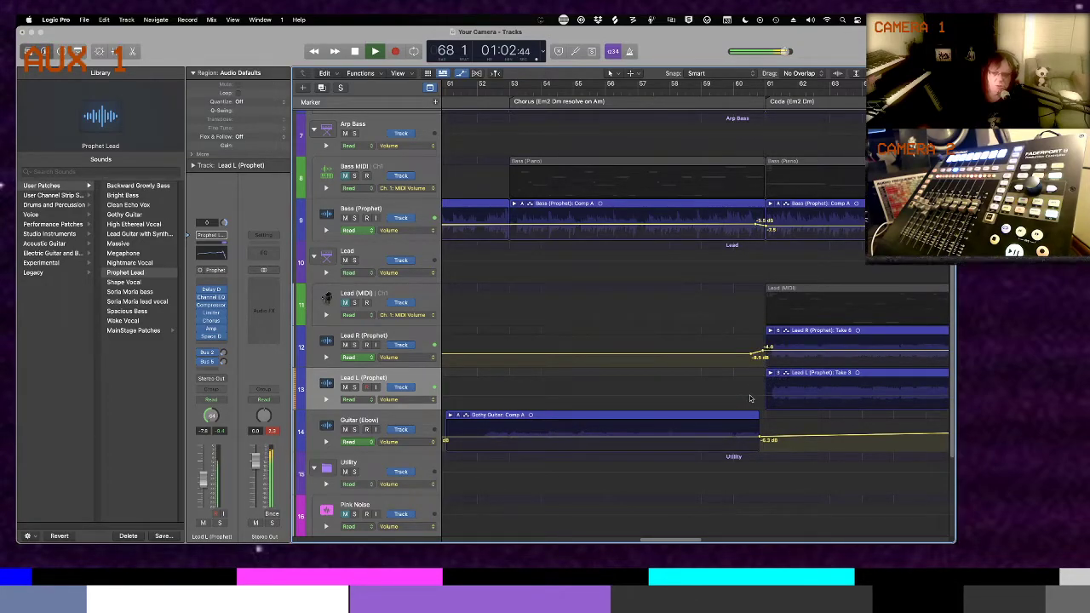
# Add volume automation points on Lead L (Prophet) and raise its level to -4.1 dB at bar 61
pyautogui.click(750, 398)
pyautogui.moveTo(750, 398); pyautogui.dragTo(767, 390)
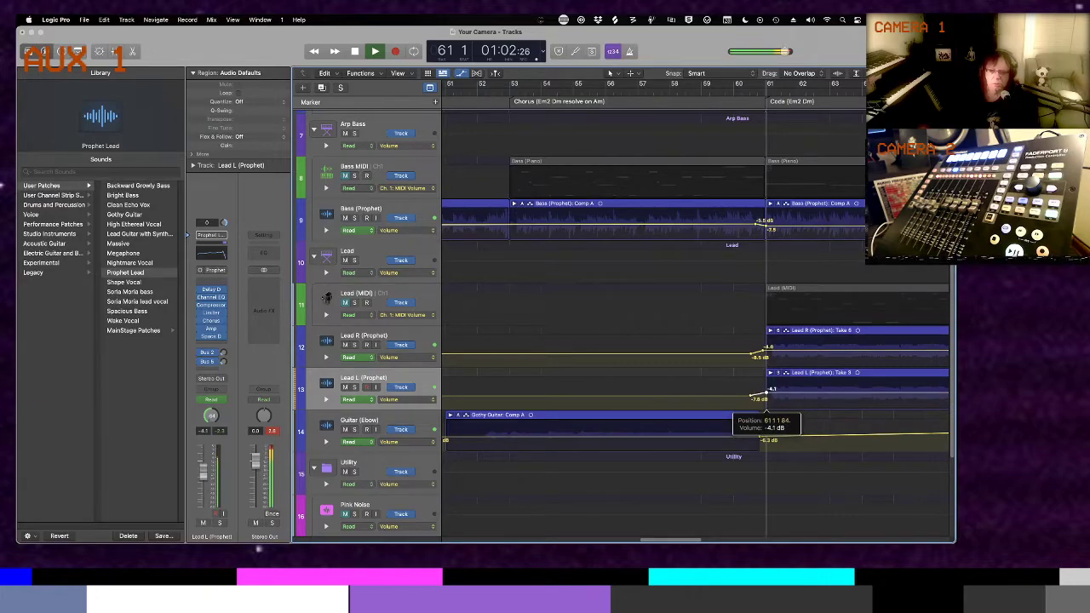
pyautogui.moveTo(769, 396); pyautogui.dragTo(769, 395)
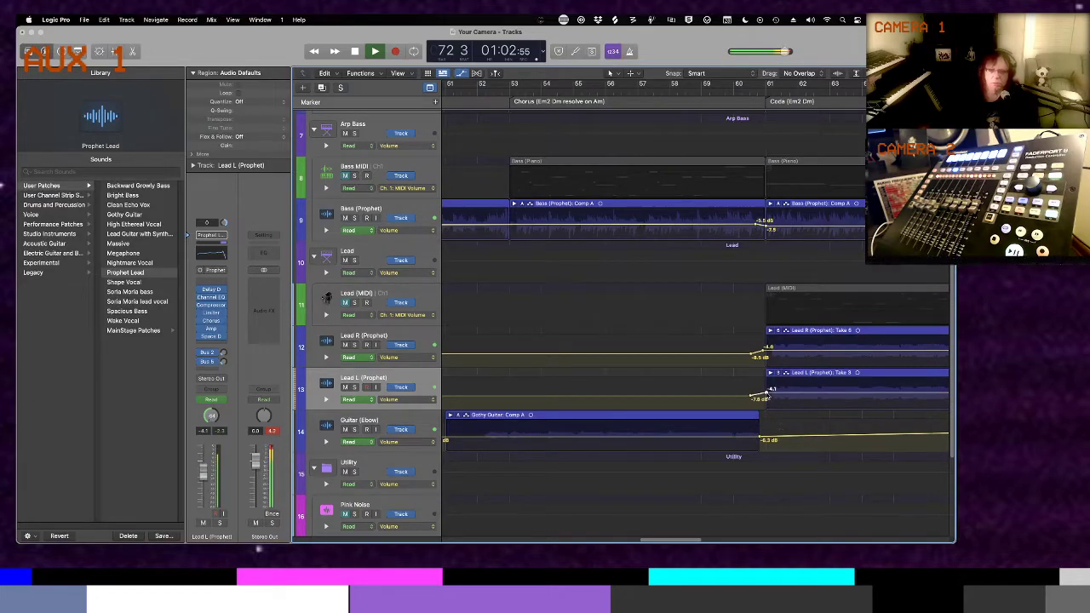
# Select Lead R (Prophet), hide the automation, make the view follow the playhead and listen to the coda until about bar 83
pyautogui.click(415, 342)
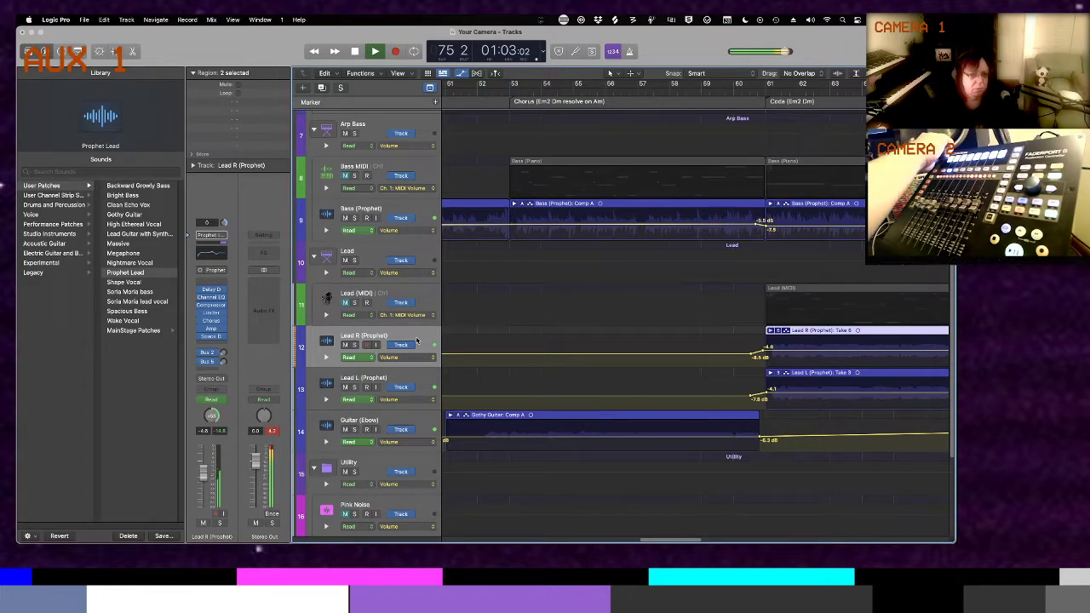
pyautogui.press('a')
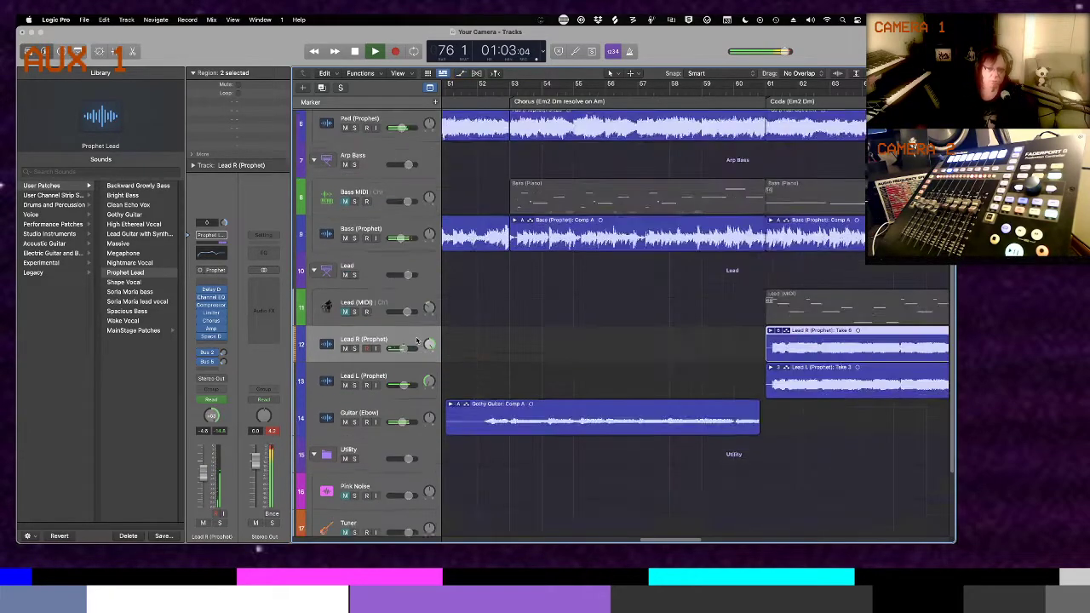
pyautogui.click(496, 74)
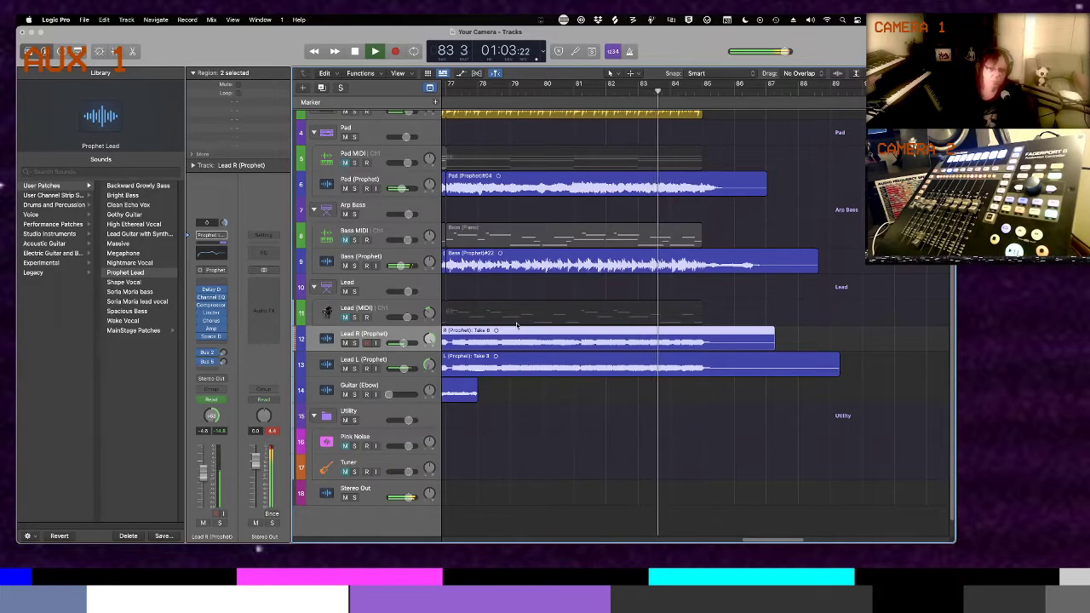
pyautogui.press('space')
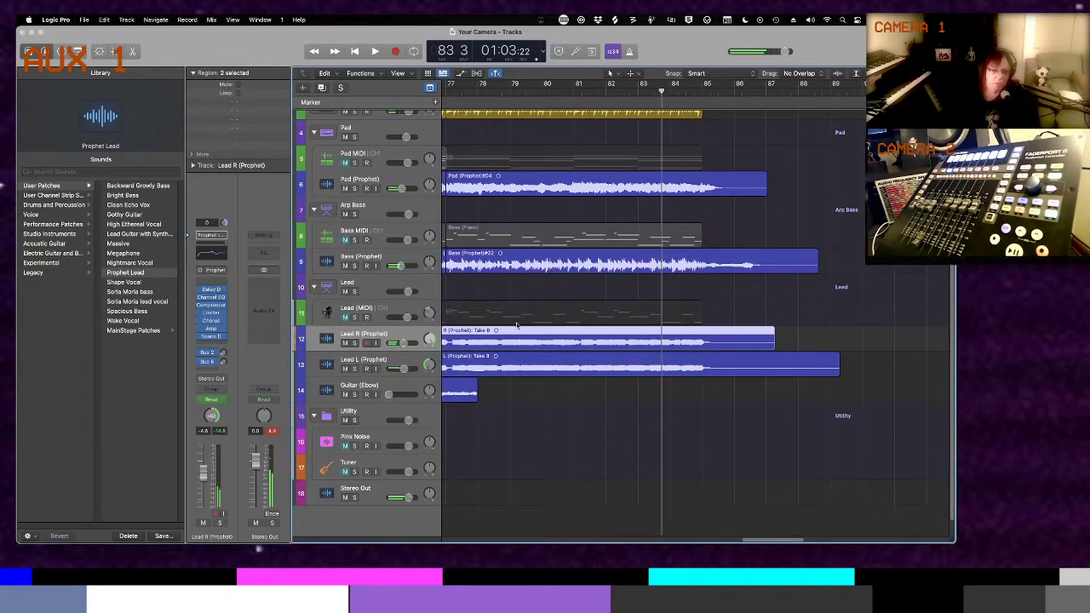
# Return to the start of the song, deselect the regions and play the full mix through to bar 72
pyautogui.press('Return')
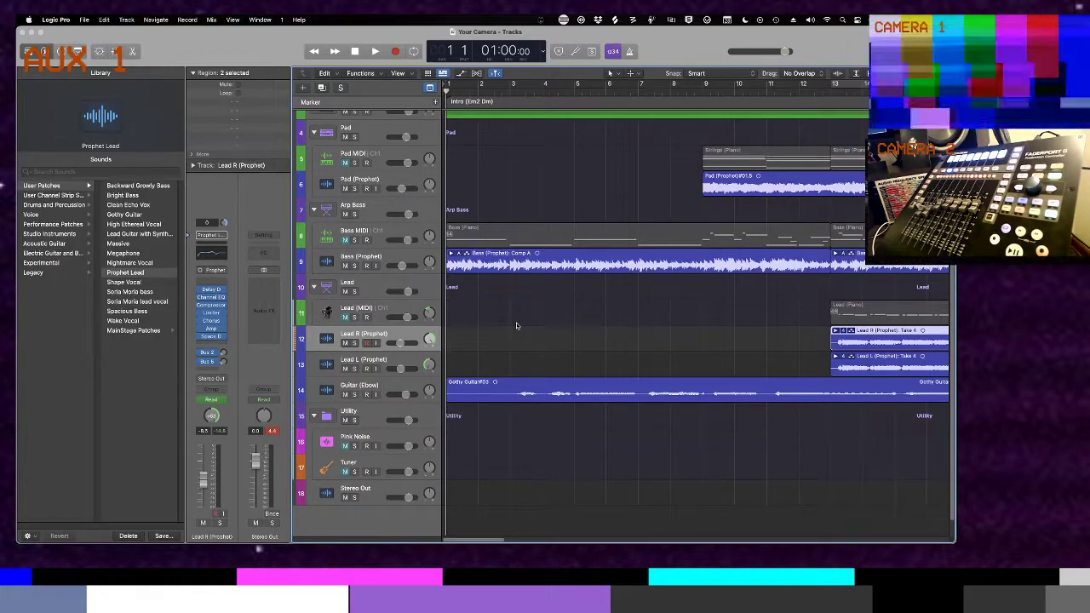
pyautogui.click(521, 317)
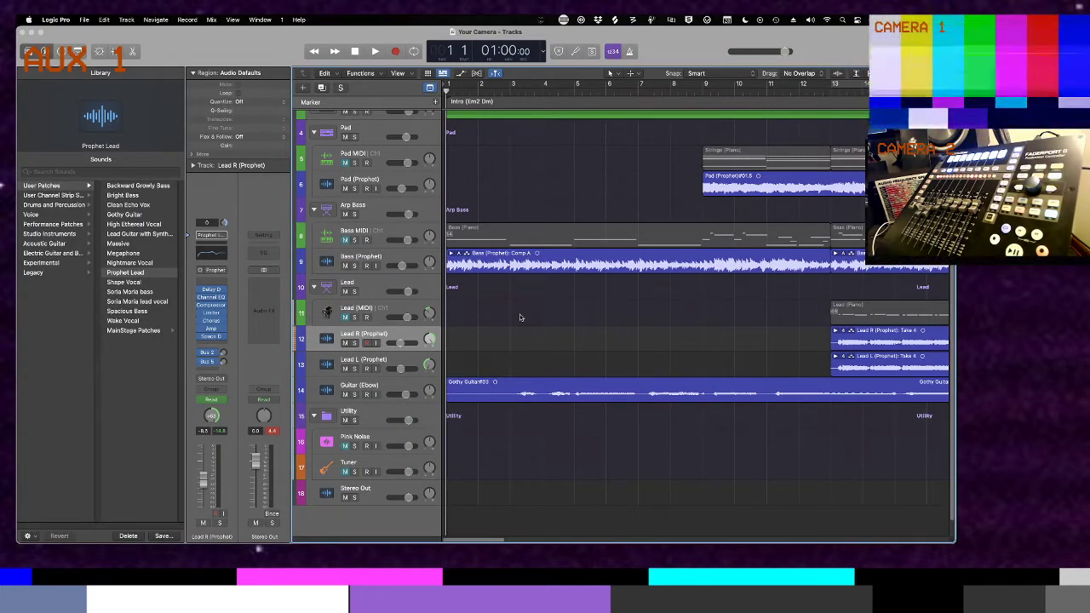
pyautogui.press('space')
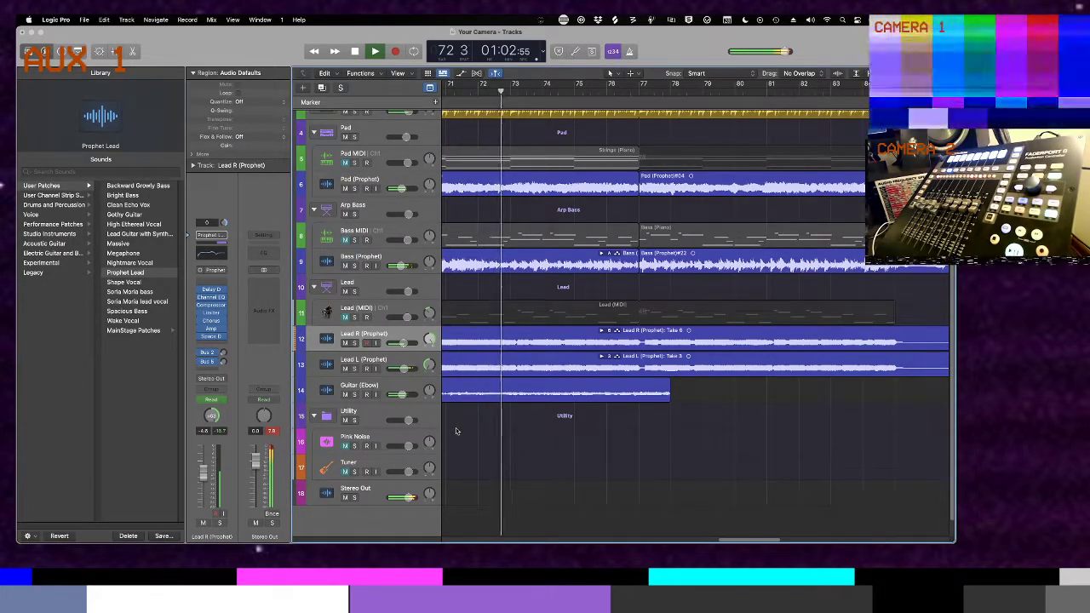
pyautogui.press('space')
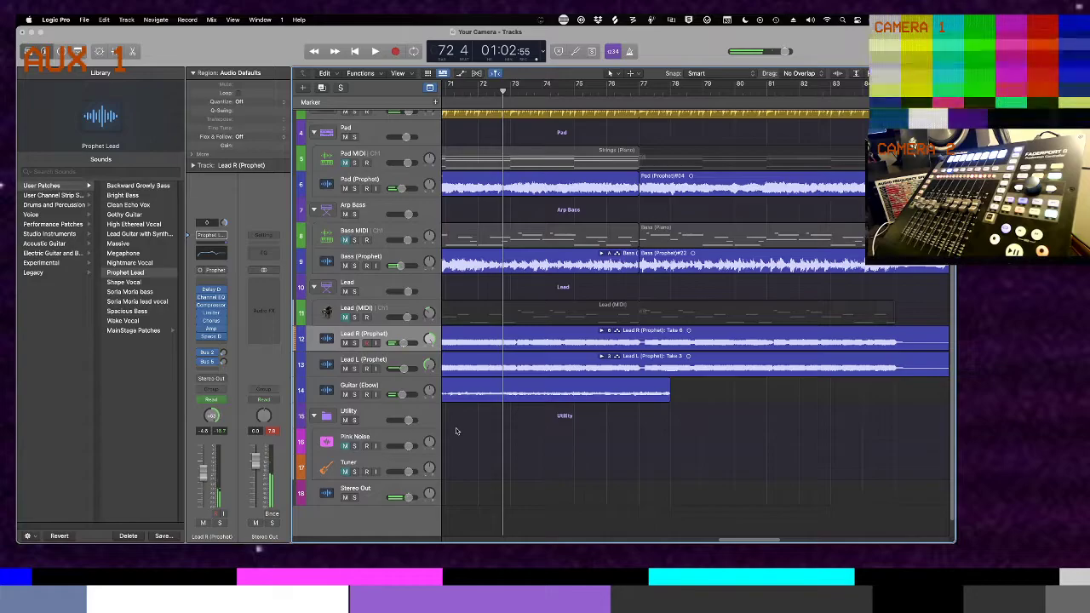
# Place the playhead at bar 69 and examine the tracks' volume automation around the coda
pyautogui.hscroll(-8, 464, 411)
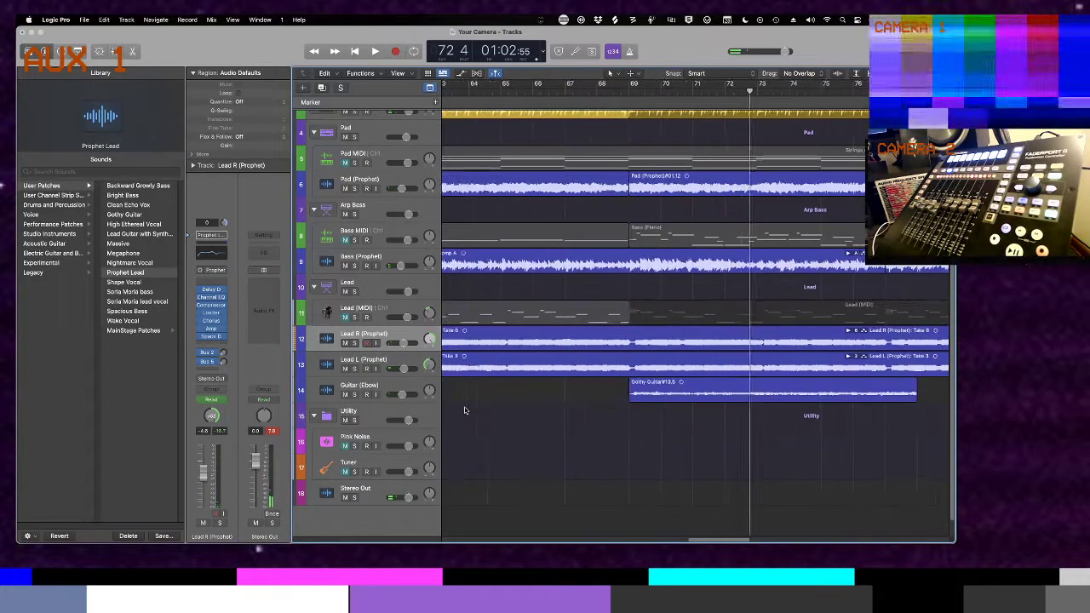
pyautogui.hscroll(-5, 464, 410)
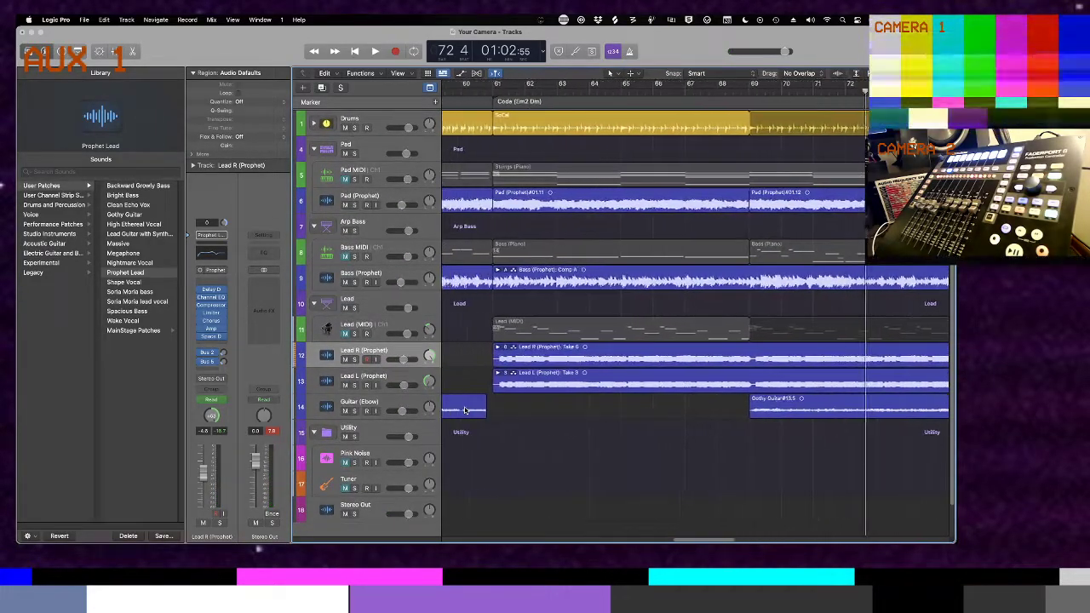
pyautogui.click(757, 92)
pyautogui.press('a')
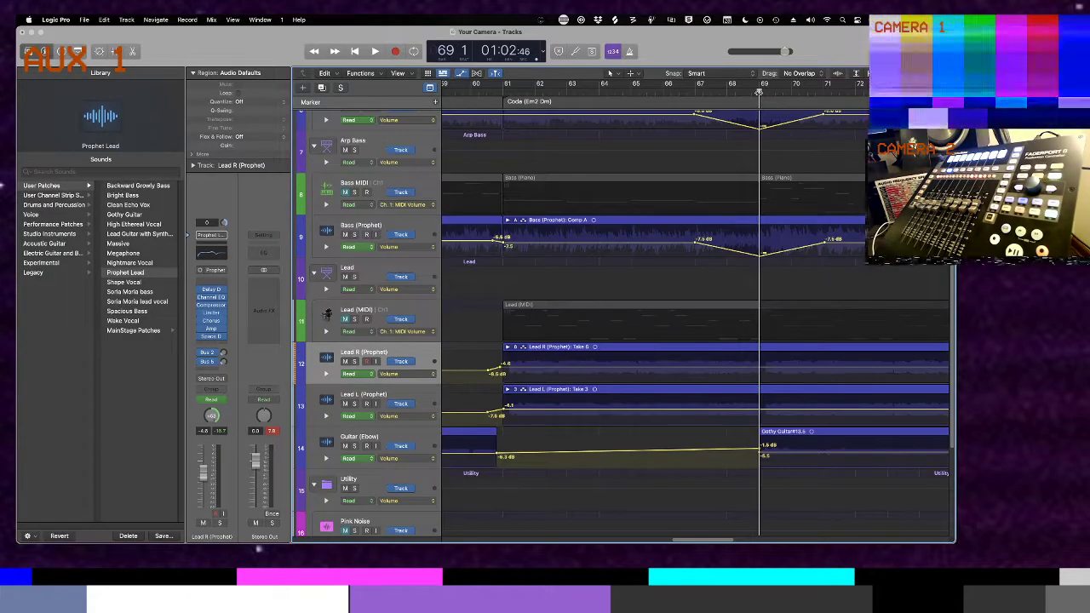
pyautogui.scroll(5, 711, 137)
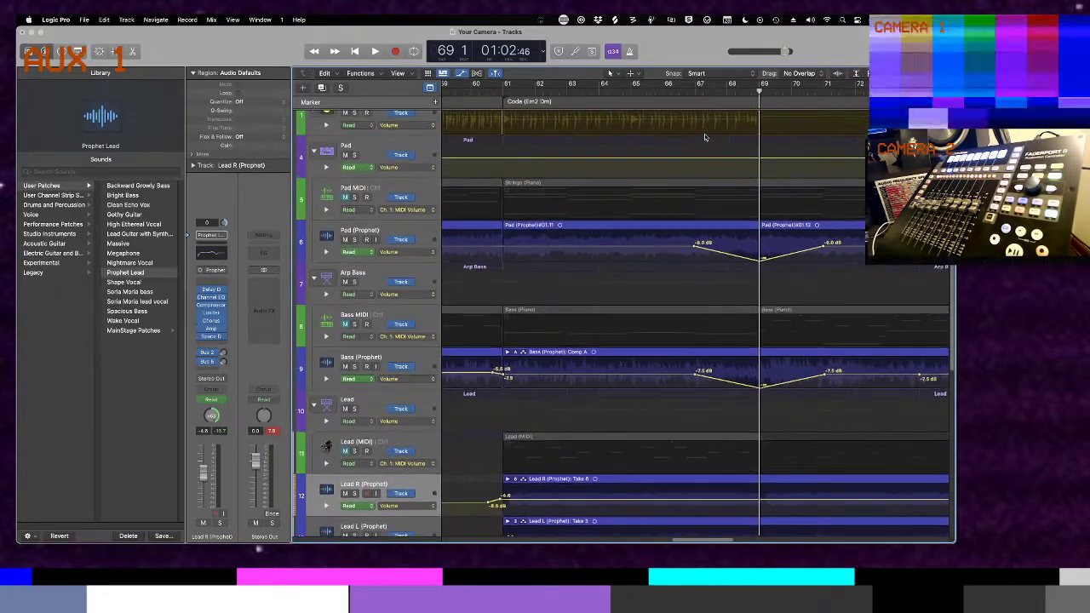
pyautogui.hscroll(-5, 705, 137)
pyautogui.scroll(1, 704, 137)
pyautogui.hscroll(4, 705, 137)
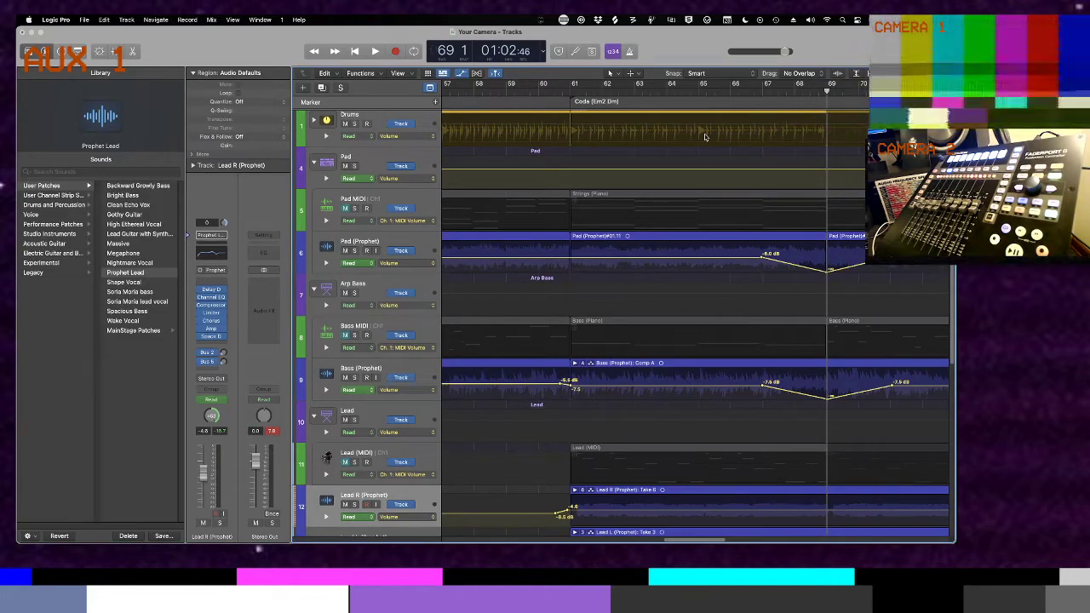
# Rewind a few bars before bar 69, listen through to the song's end, hide the automation and return to the start
pyautogui.press(',')
pyautogui.press(',')
pyautogui.press(',')
pyautogui.press('space')
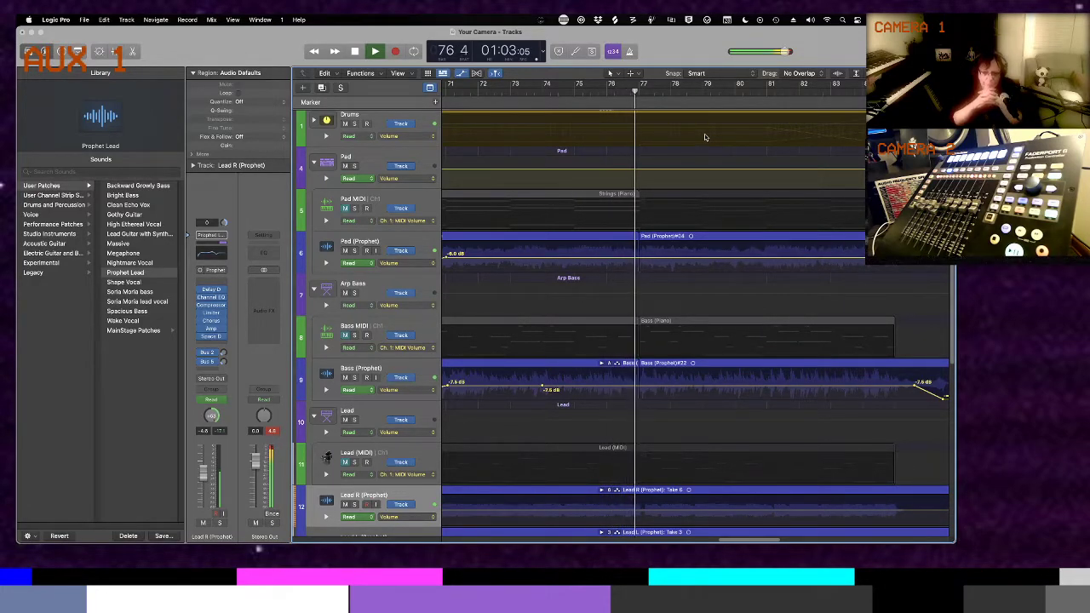
pyautogui.press('a')
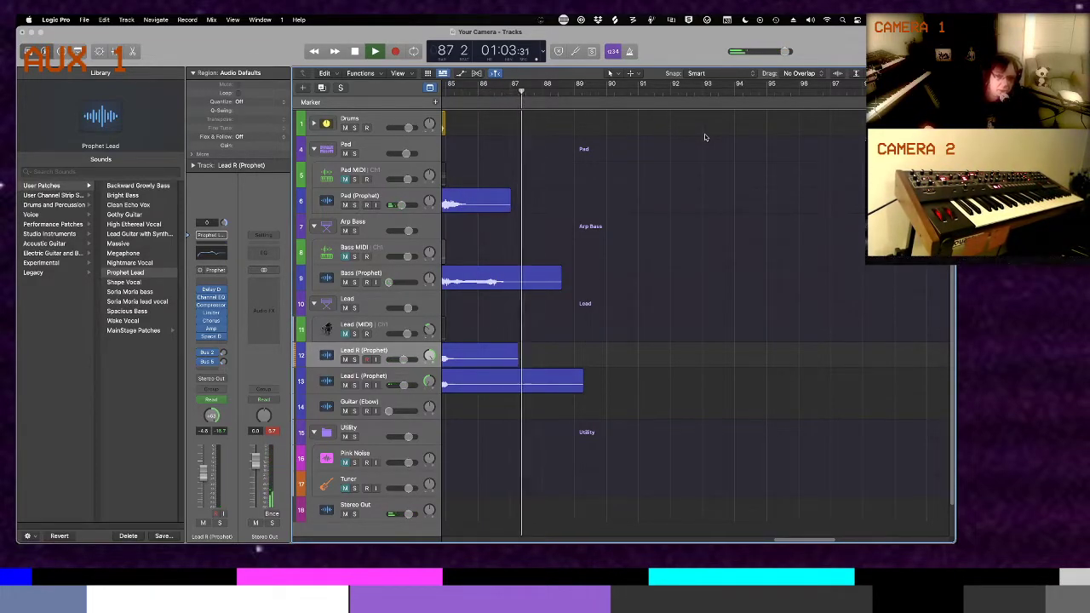
pyautogui.press('Return')
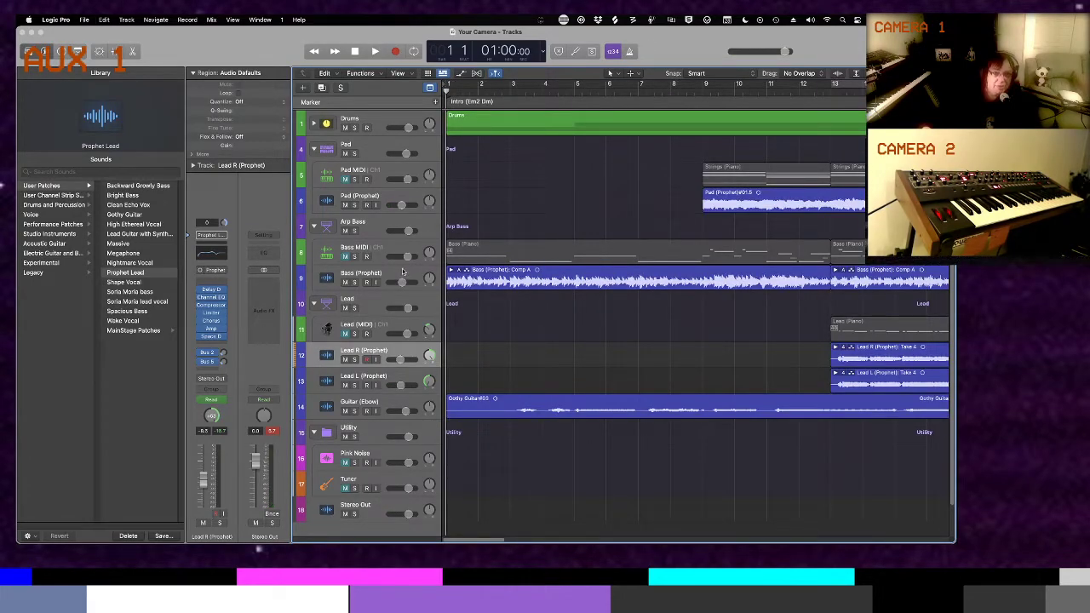
# Select Bass MIDI, solo Bass (Prophet) to audition the intro, and unmute the Bass MIDI track
pyautogui.click(388, 245)
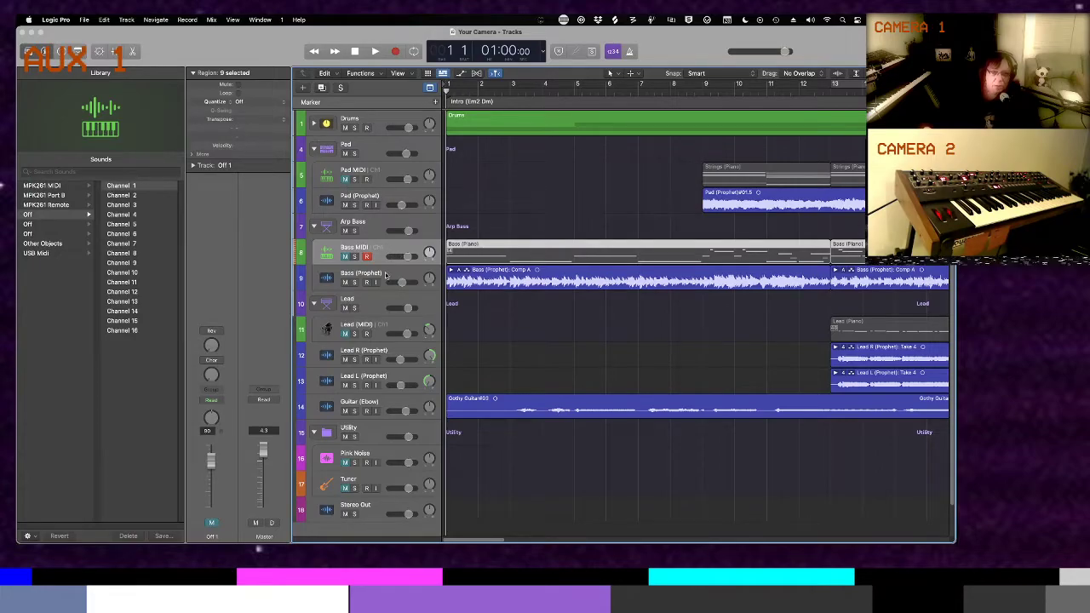
pyautogui.click(355, 283)
pyautogui.press('space')
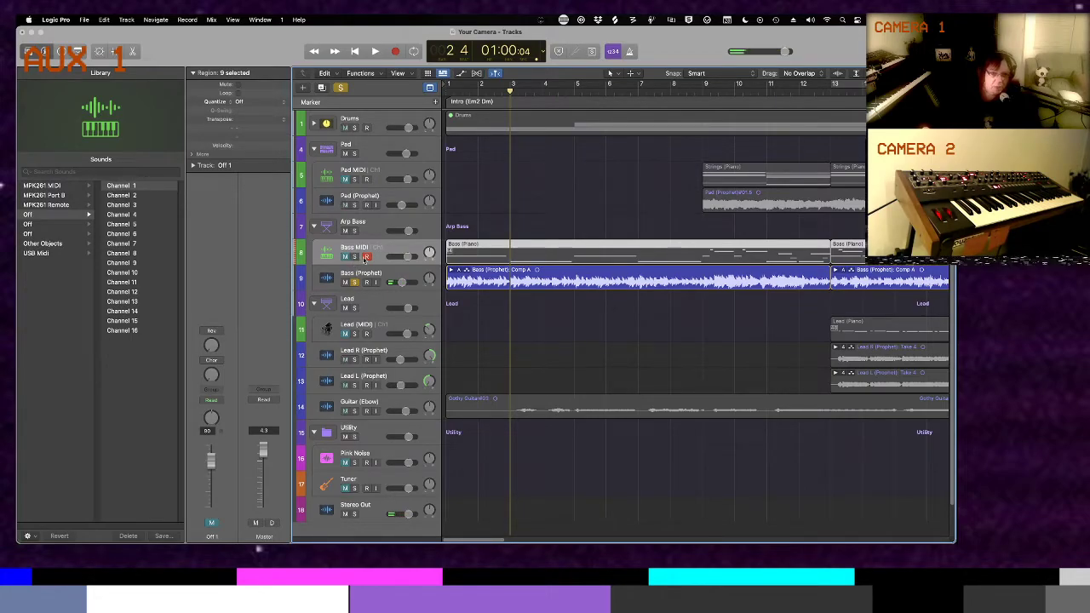
pyautogui.press('space')
pyautogui.click(344, 256)
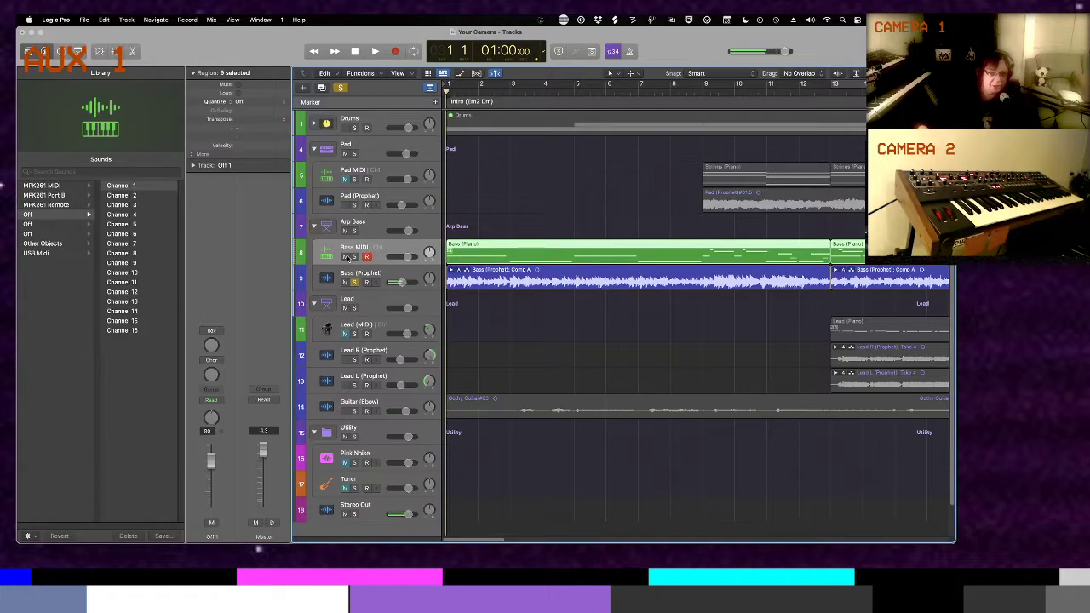
# Duplicate the Bass (Prophet) track with its settings and mute the original Bass (Prophet) track
pyautogui.click(345, 257)
pyautogui.click(346, 257)
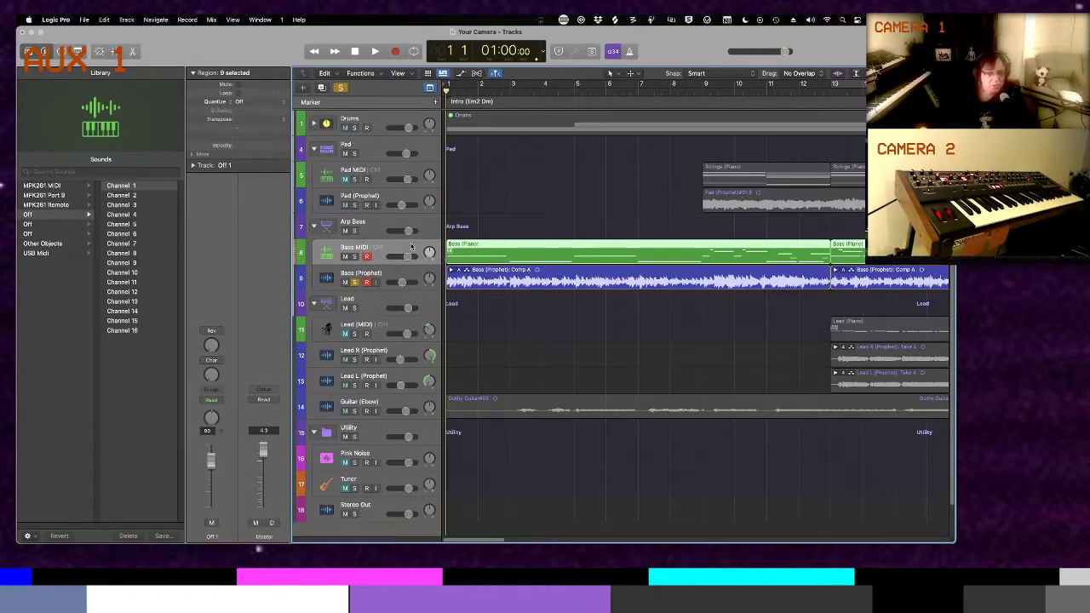
pyautogui.click(390, 278)
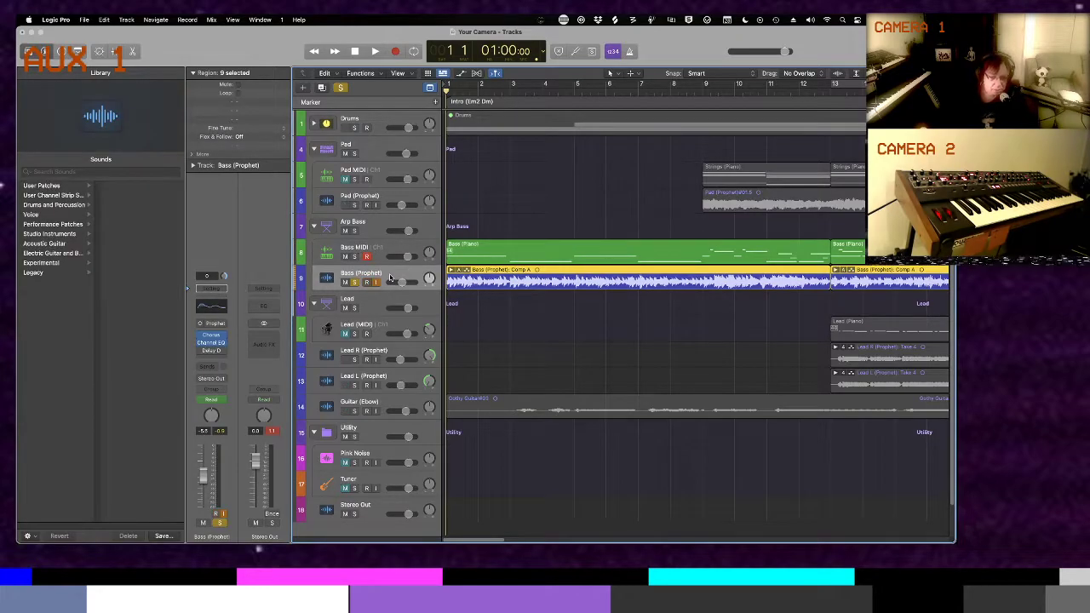
pyautogui.press('super+d')
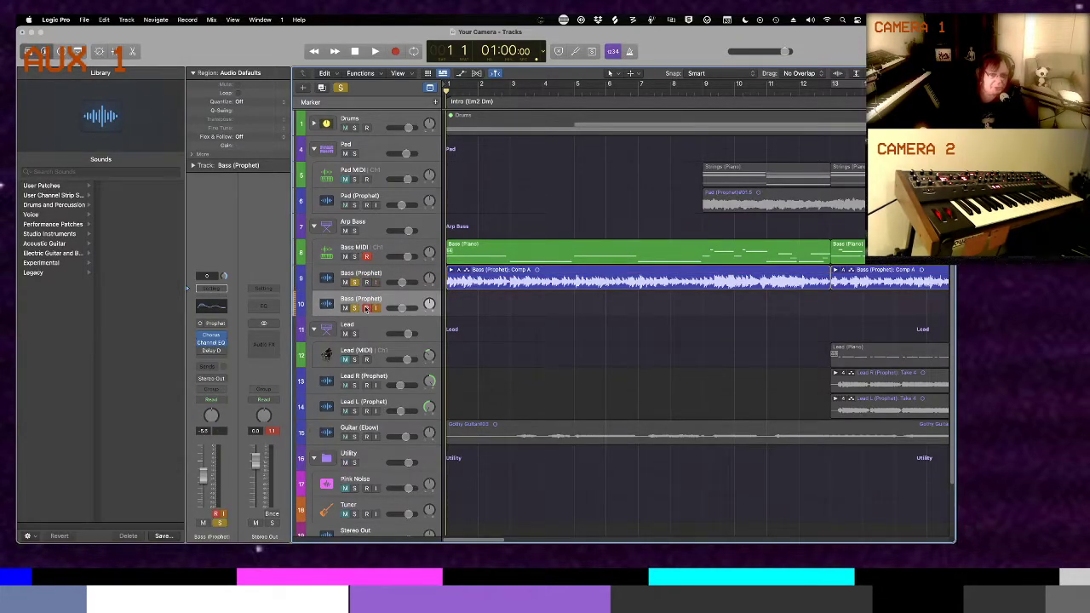
pyautogui.click(345, 283)
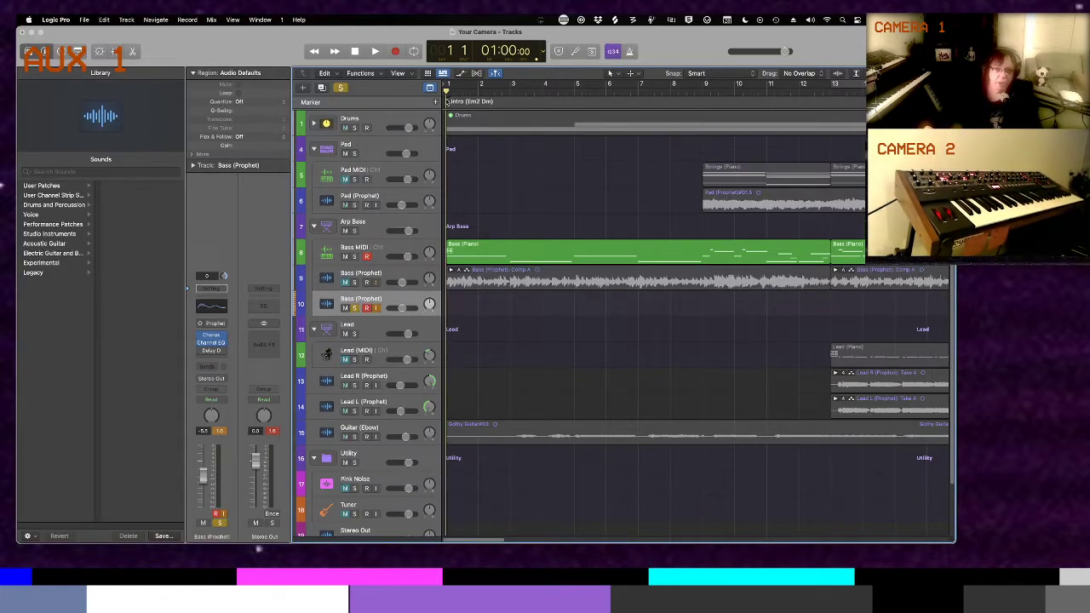
# Set a cycle range from bar 1 to bar 5, play its opening, select the first Bass (Piano) region and return to the start
pyautogui.moveTo(452, 86); pyautogui.dragTo(574, 86)
pyautogui.press('space')
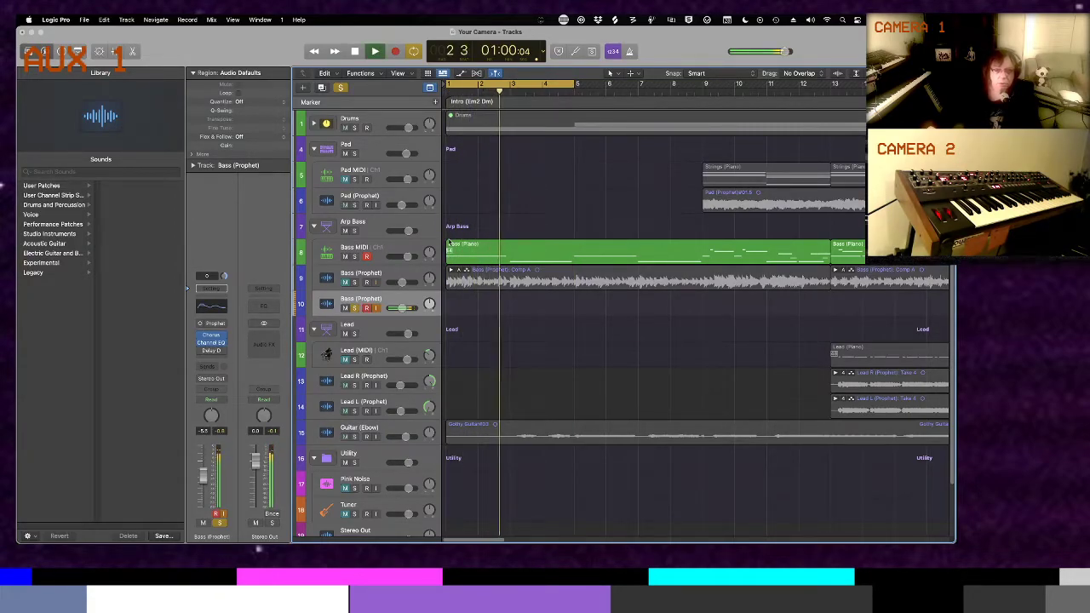
pyautogui.press('space')
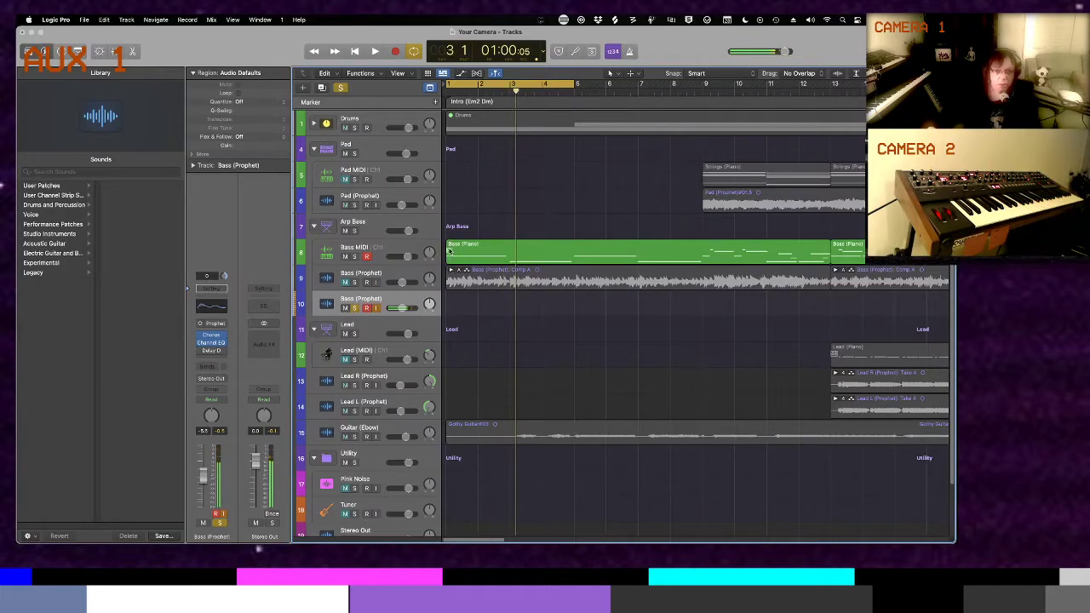
pyautogui.click(449, 250)
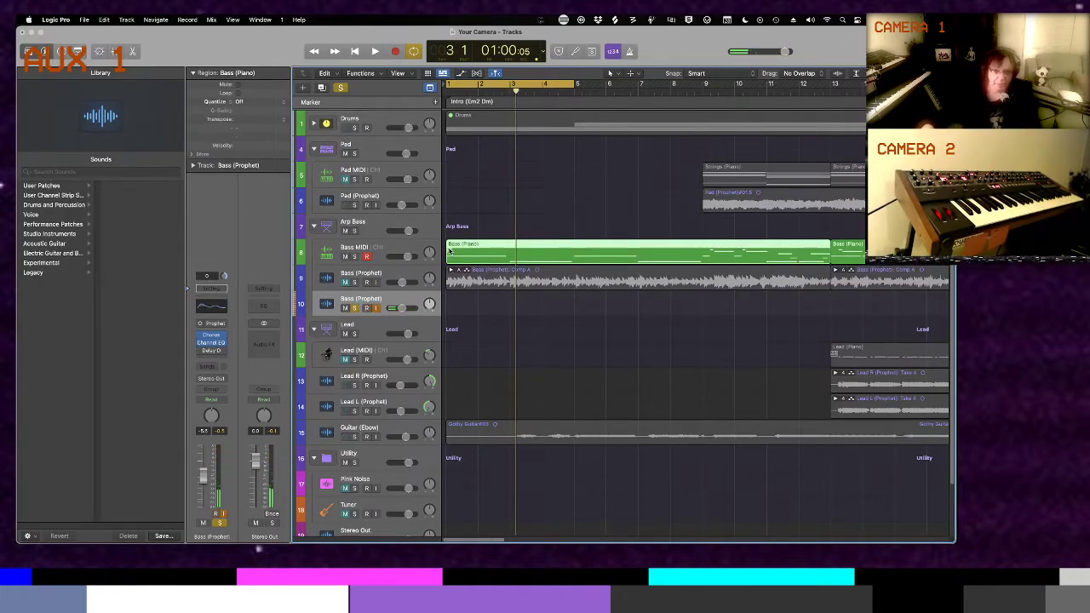
pyautogui.press('Return')
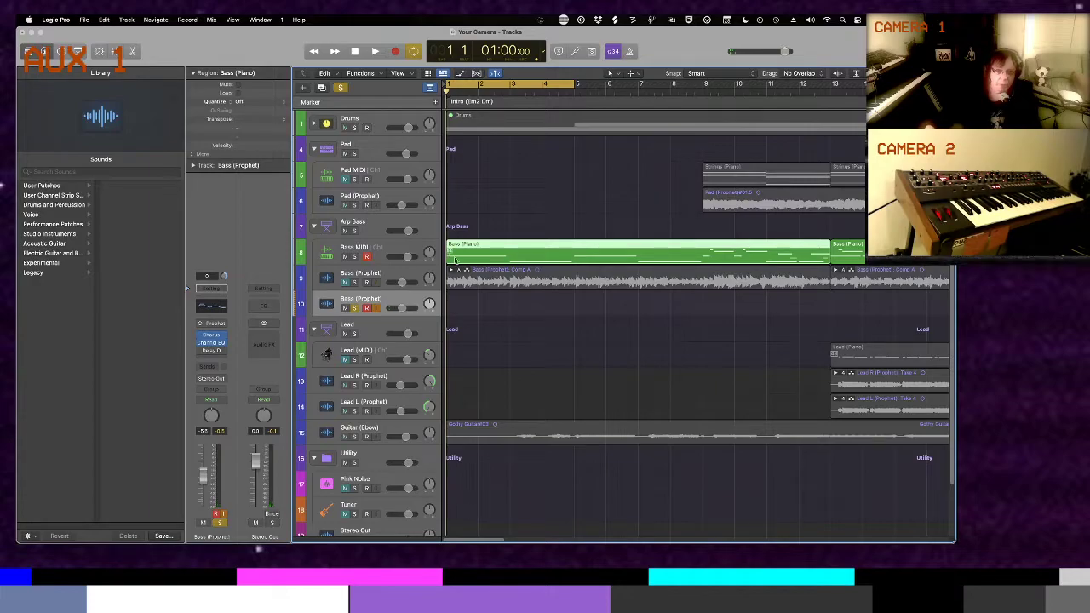
# Write "Prophet 014 original" in the project notes while the Bass MIDI track is selected
pyautogui.click(403, 245)
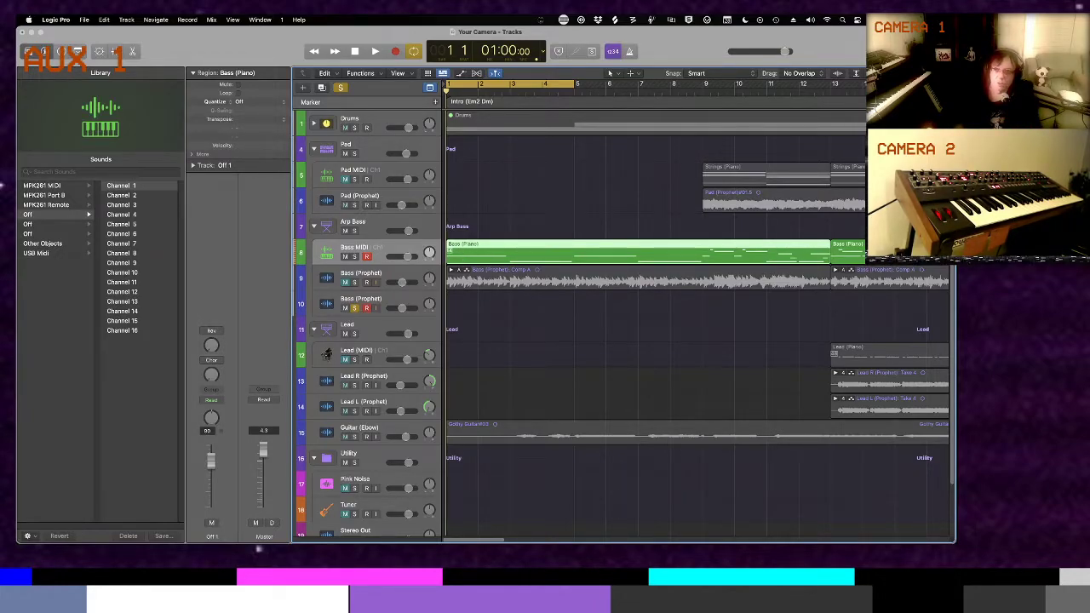
pyautogui.press('alt+super+p')
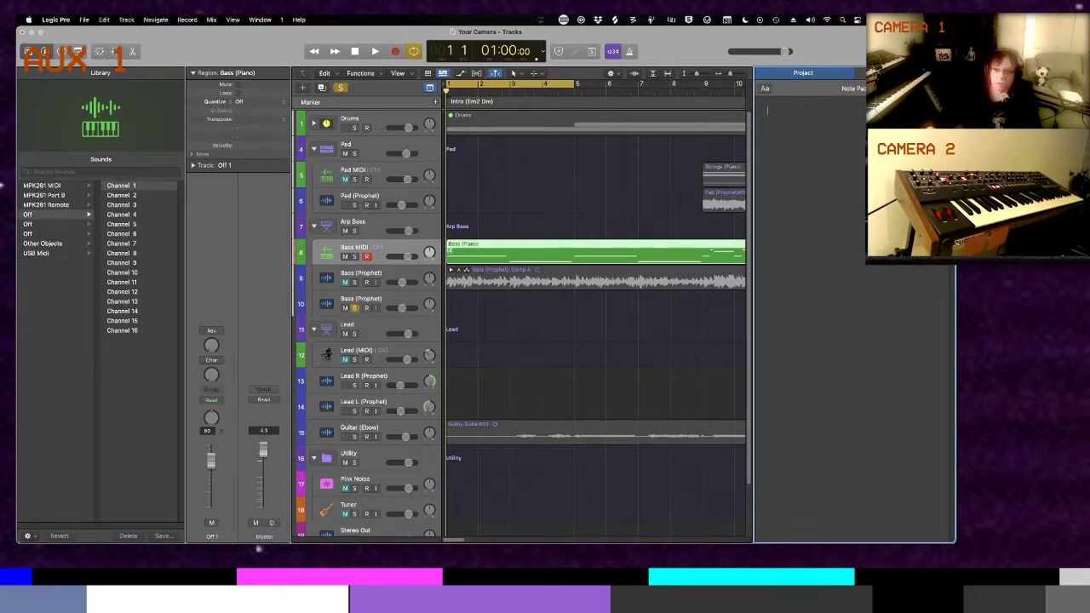
pyautogui.write('Prophet 0')
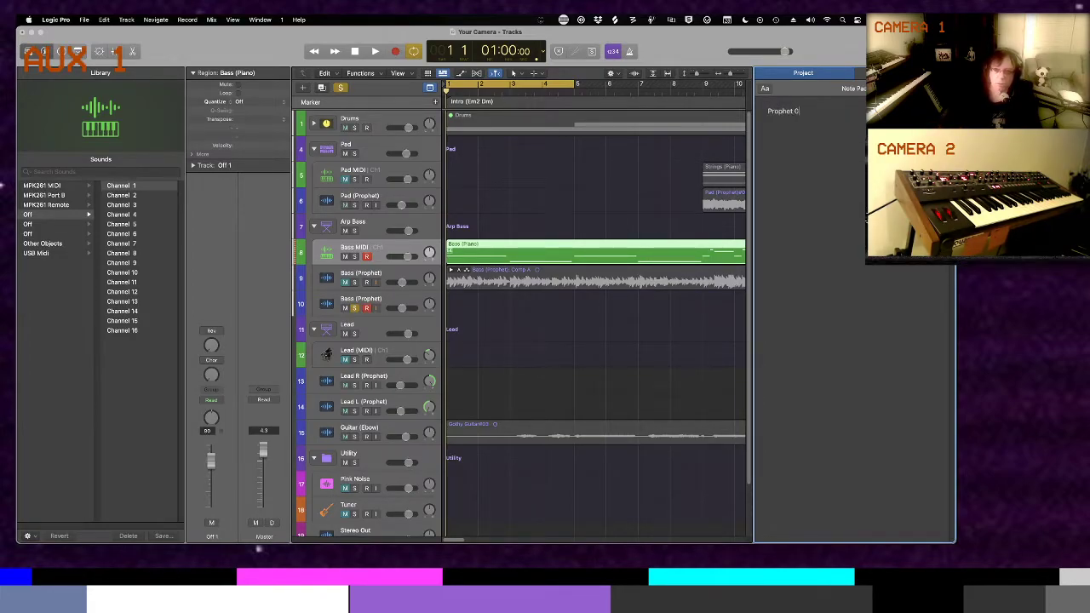
pyautogui.write('14 original')
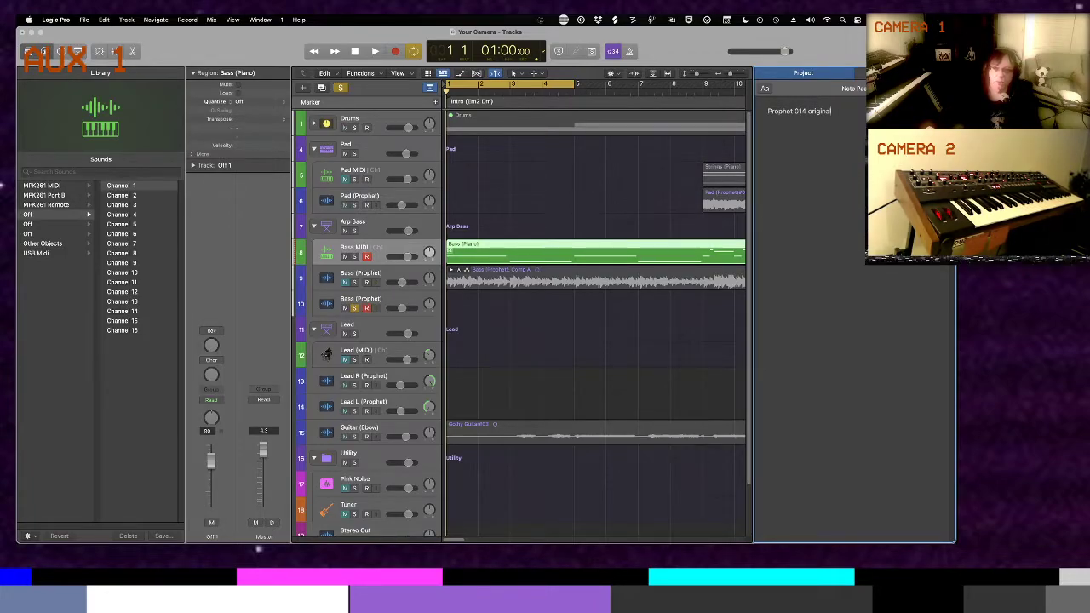
pyautogui.rightClick(809, 60)
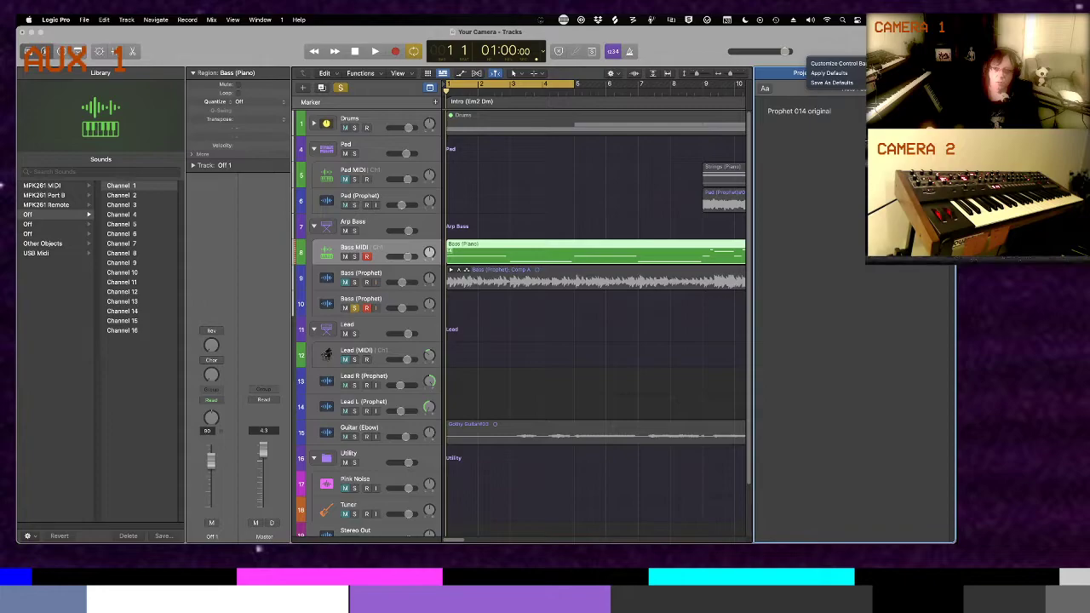
pyautogui.press('Escape')
# Delete the non-note event at position 1 1 1 1 from the first Bass (Piano) region's event list
pyautogui.press('e')
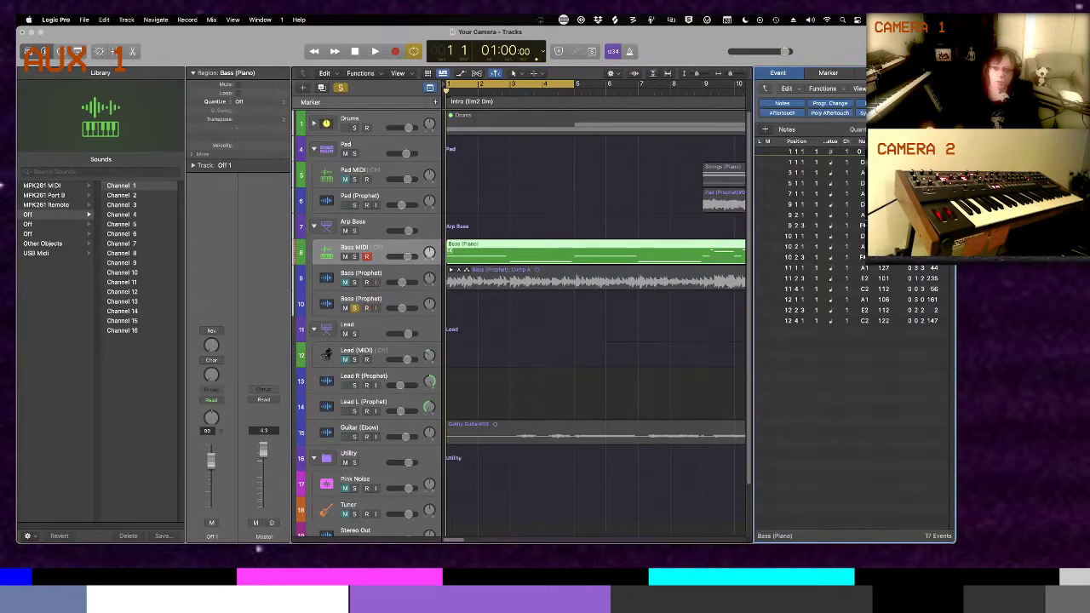
pyautogui.click(797, 153)
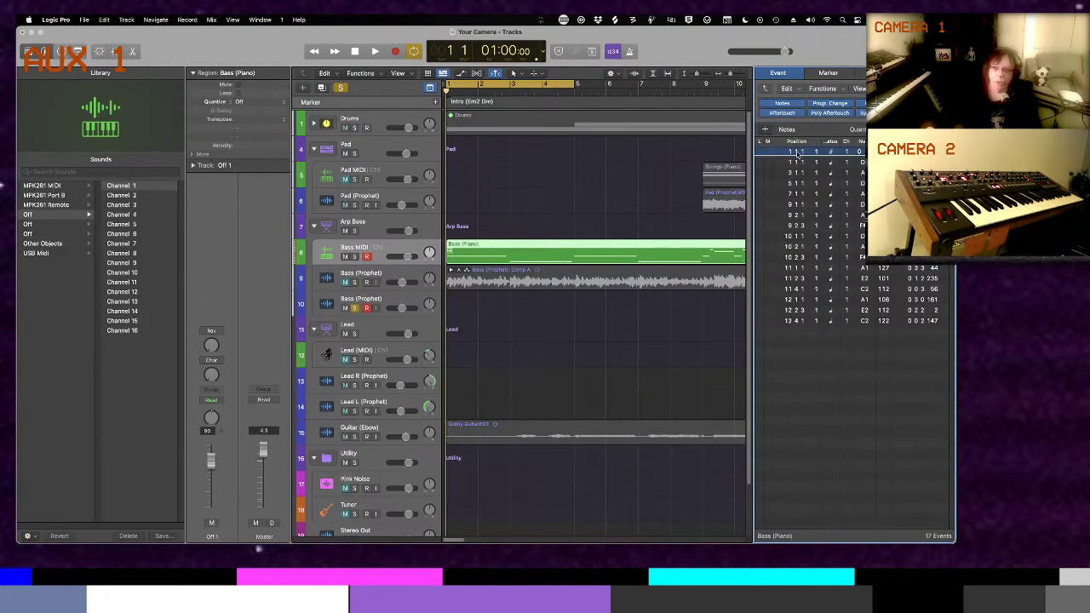
pyautogui.press('Delete')
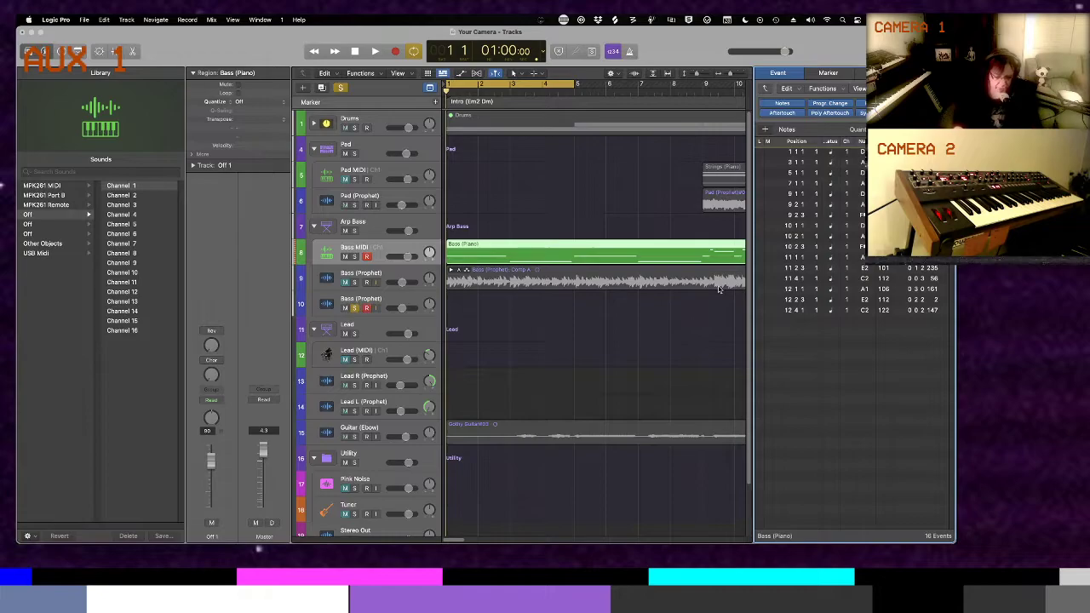
# Play the bass MIDI within the cycle range to audition the Prophet sound, and return to the start
pyautogui.press('space')
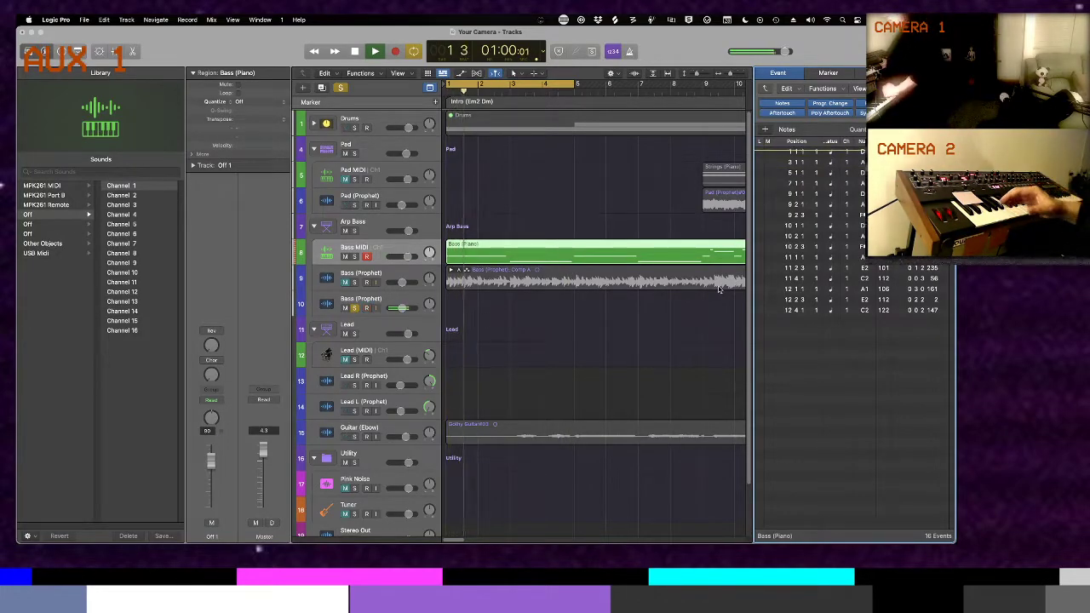
pyautogui.press('space')
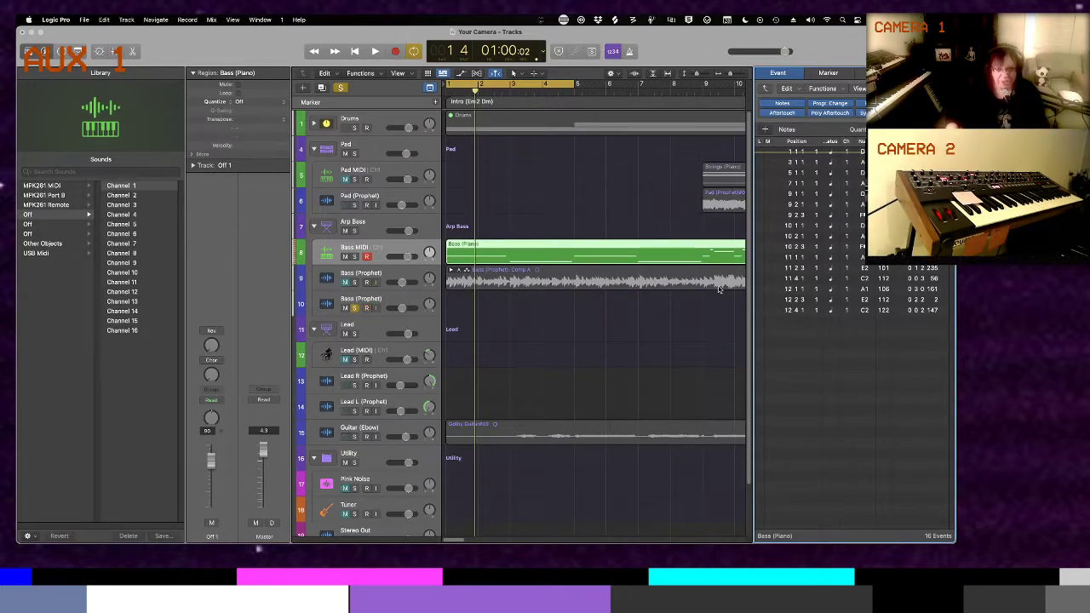
pyautogui.press('Return')
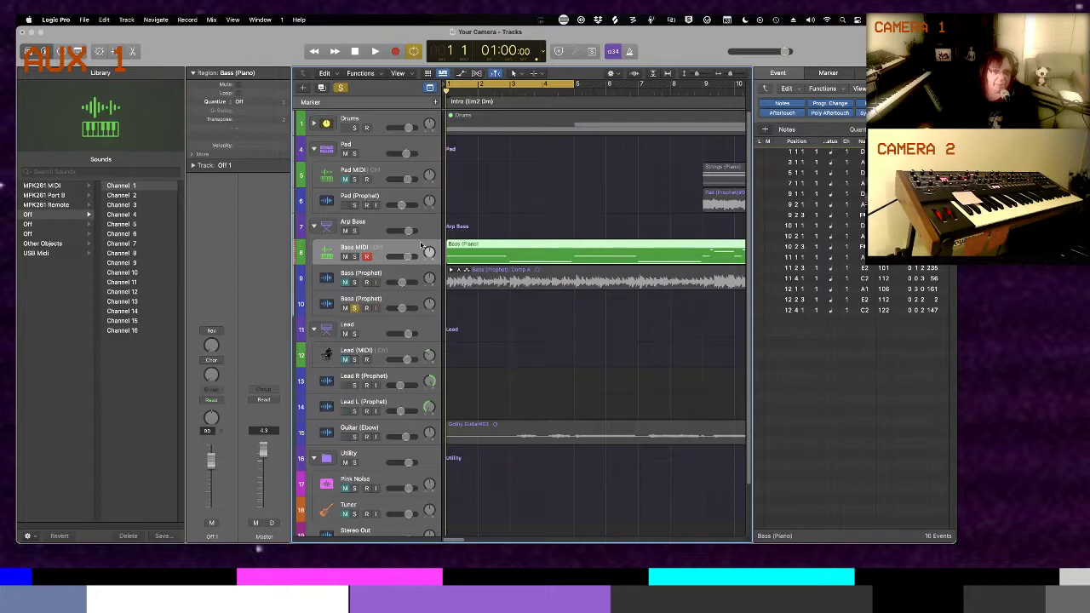
pyautogui.press('super+d')
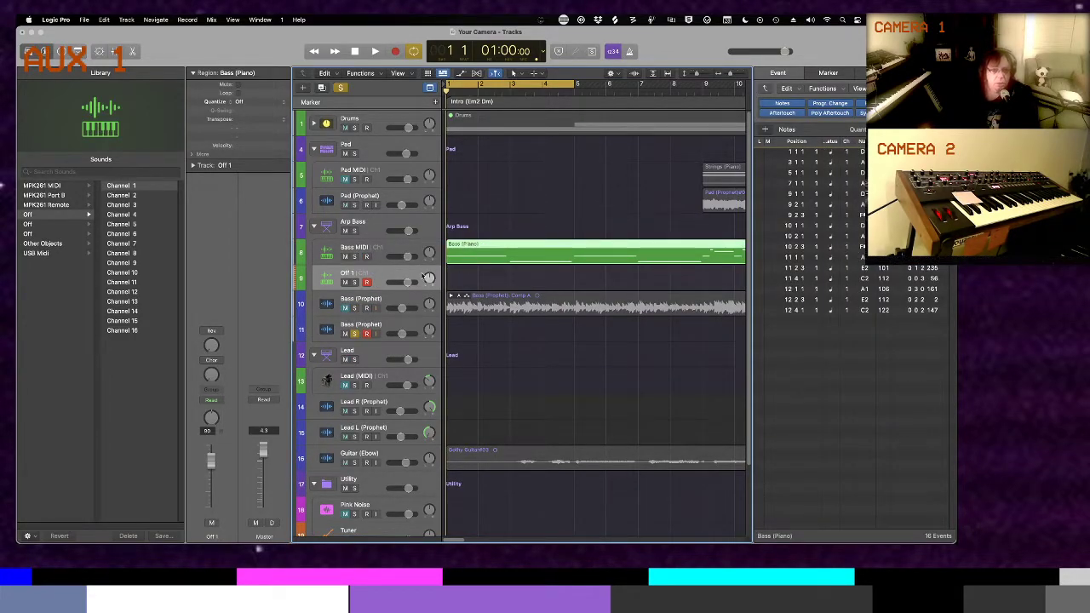
pyautogui.click(419, 275)
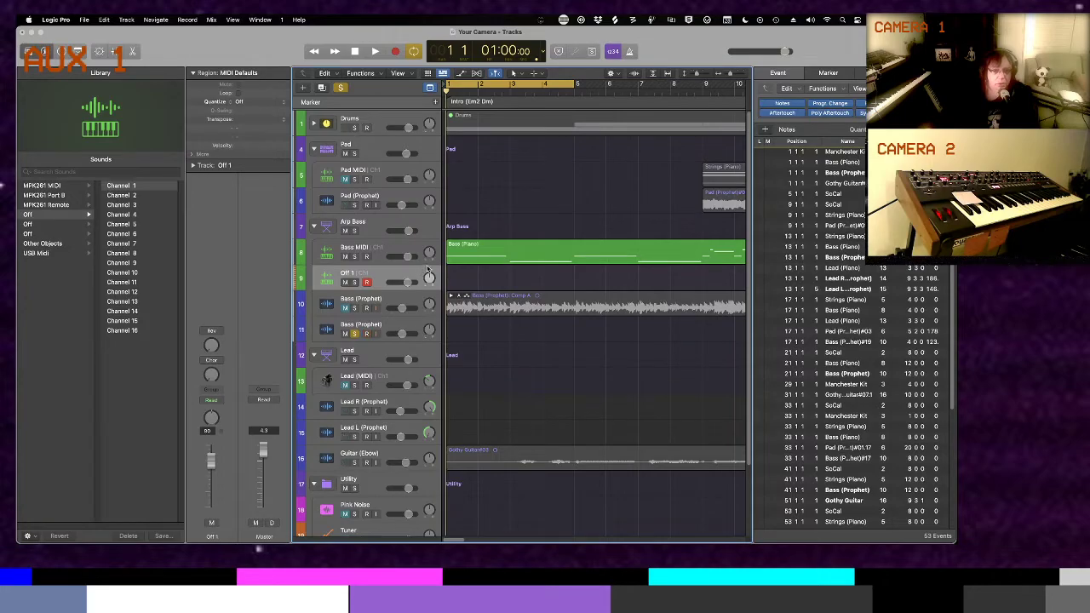
pyautogui.press('super+Delete')
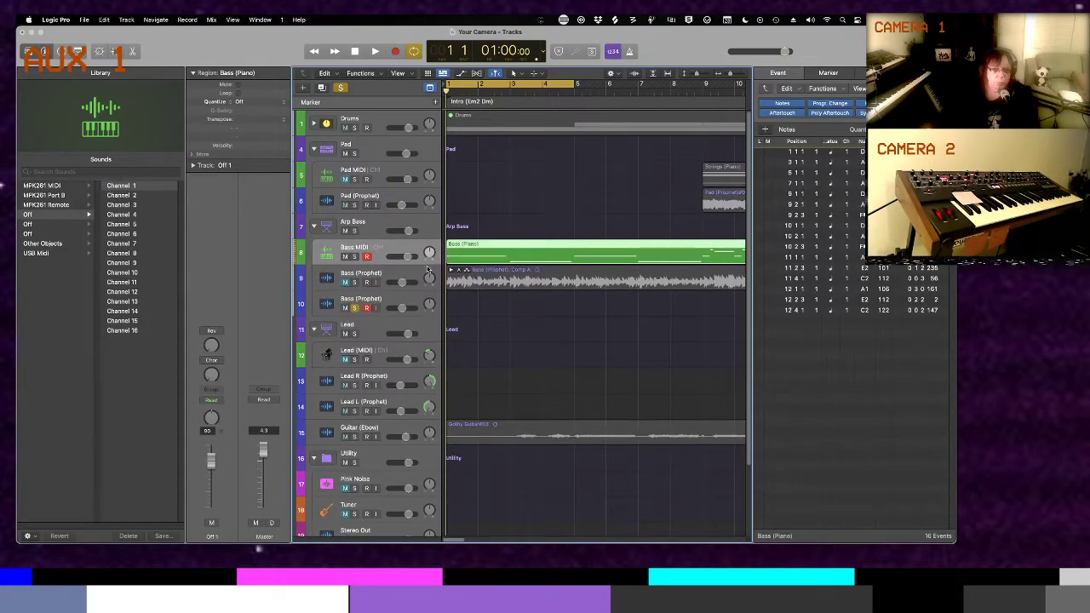
# Inspect the Delay Designer on the duplicated Bass (Prophet) track while playing the first two bars, and close the plug-in
pyautogui.click(405, 295)
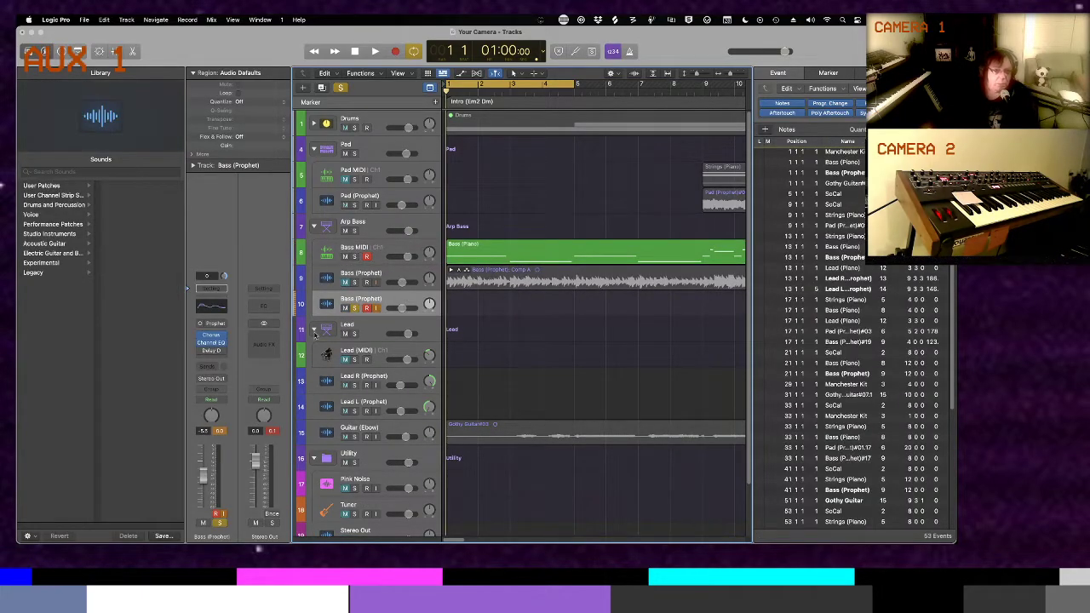
pyautogui.click(207, 352)
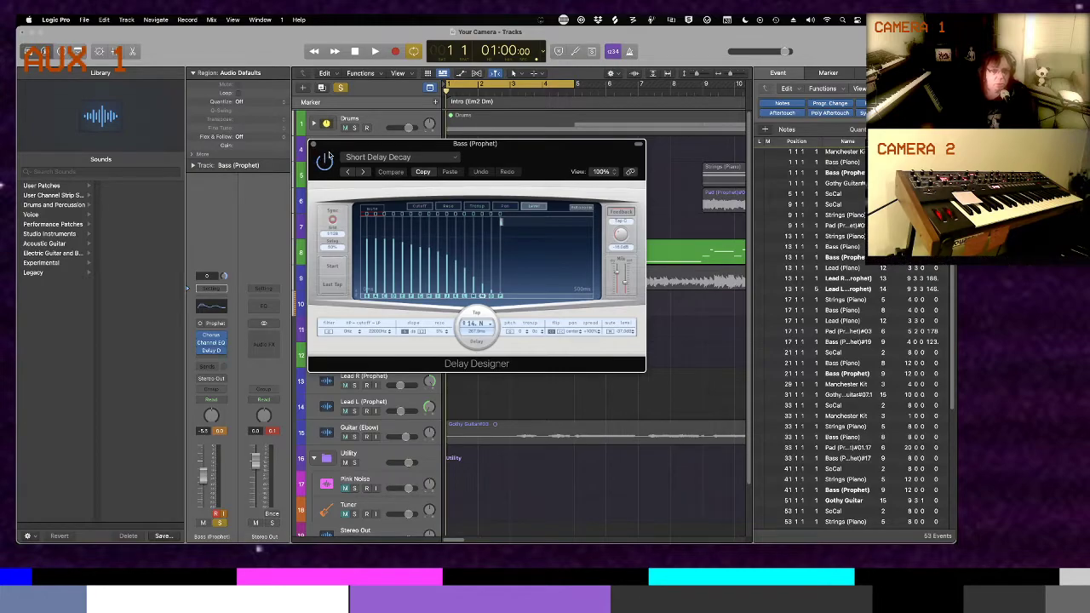
pyautogui.moveTo(344, 145); pyautogui.dragTo(121, 194)
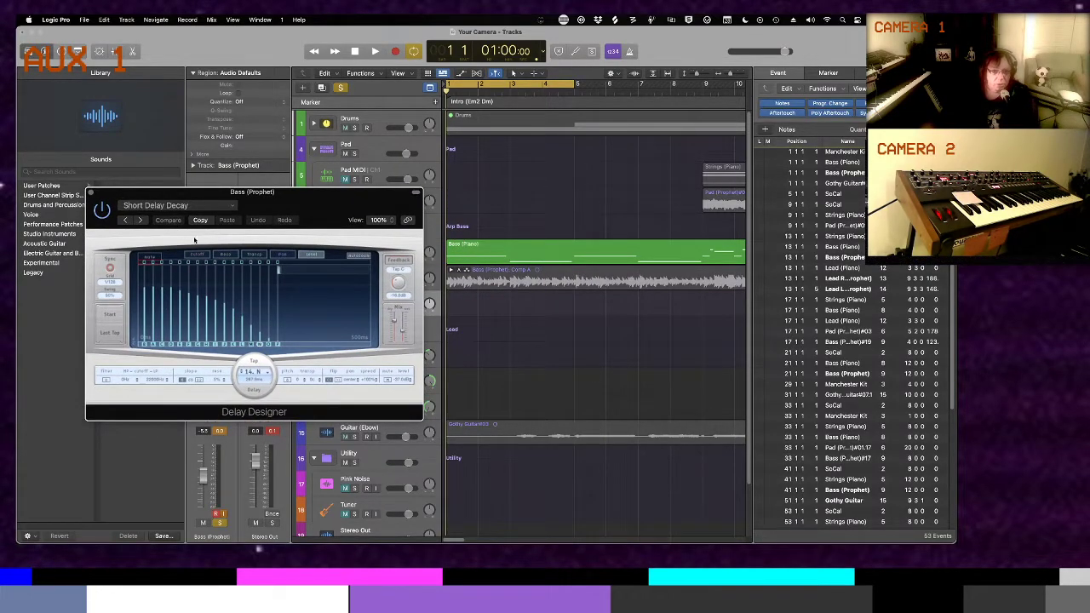
pyautogui.press('space')
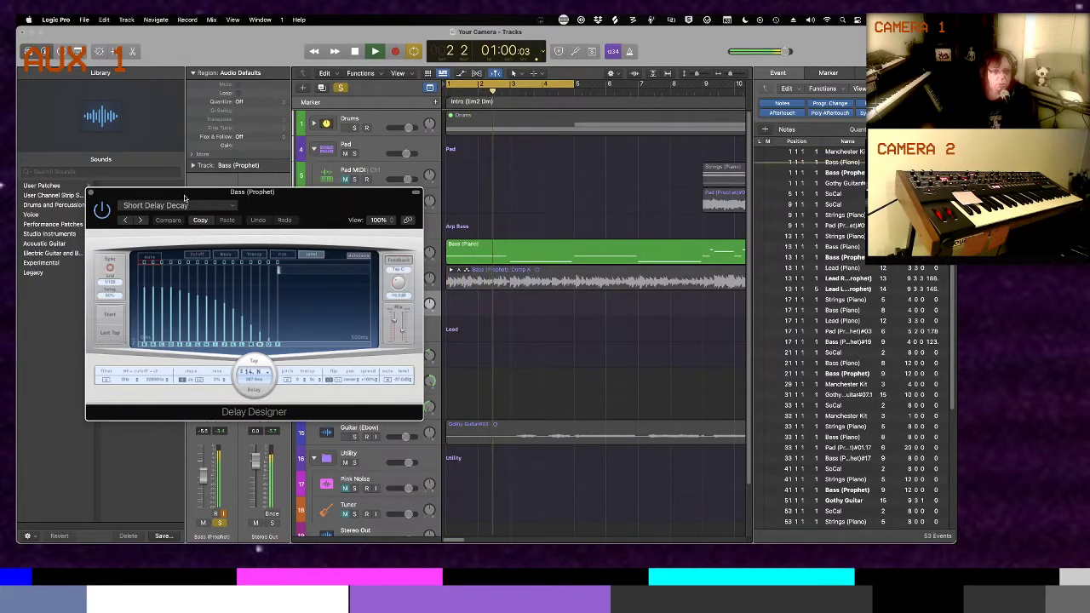
pyautogui.press('space')
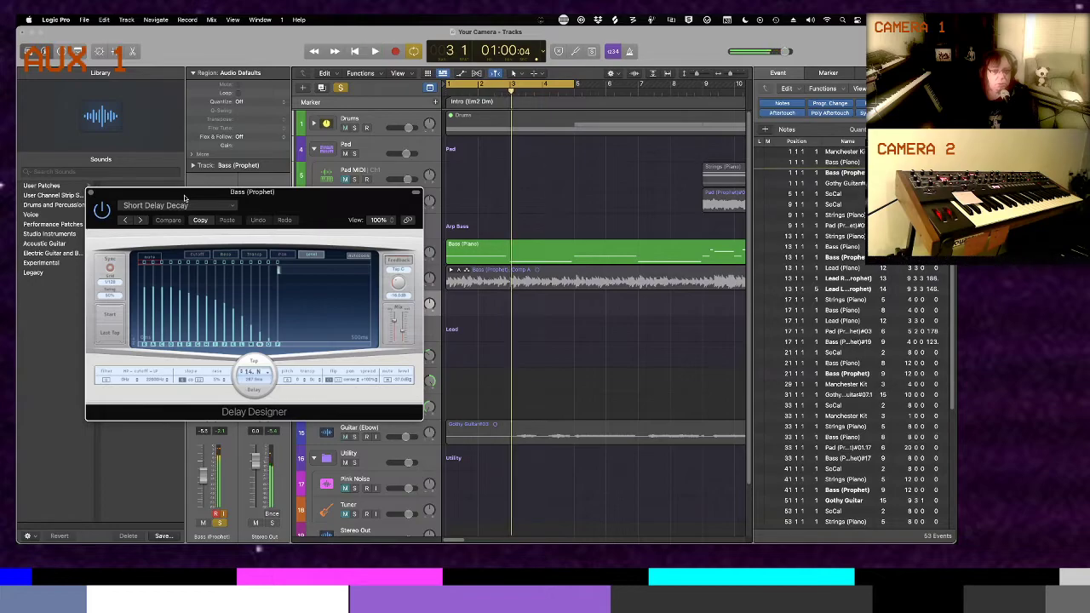
pyautogui.click(90, 194)
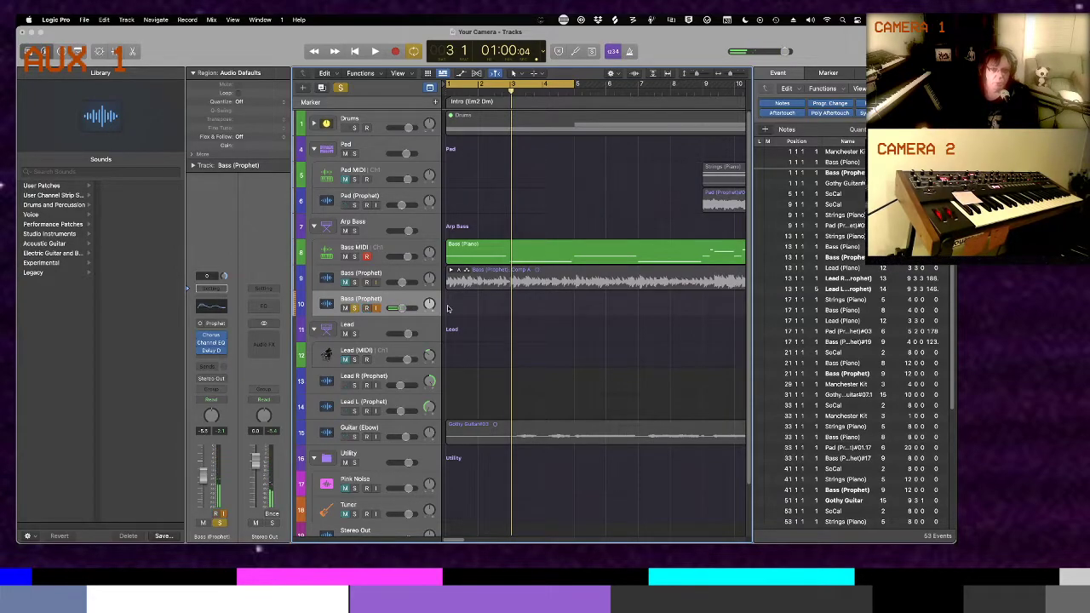
# Duplicate the Bass MIDI track as an empty track for new bass notes and mute the original Bass MIDI track
pyautogui.click(376, 247)
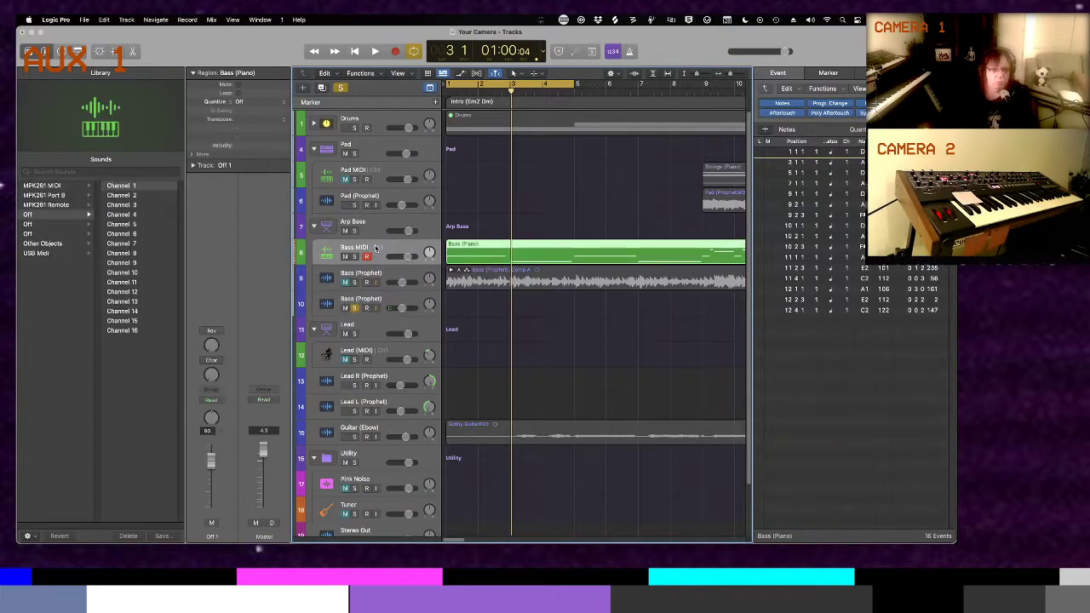
pyautogui.press('super+d')
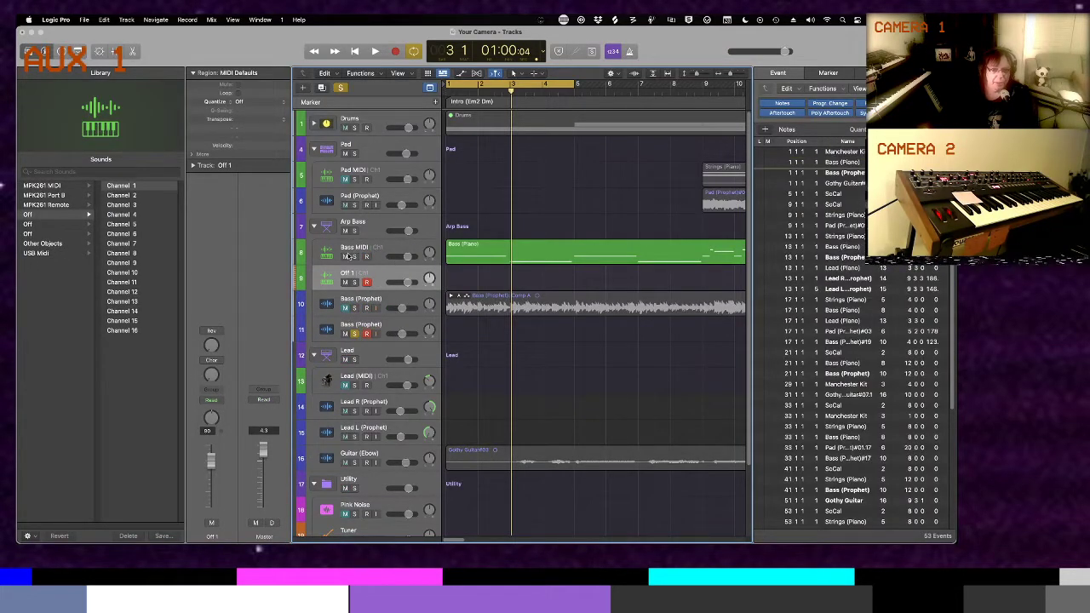
pyautogui.click(345, 256)
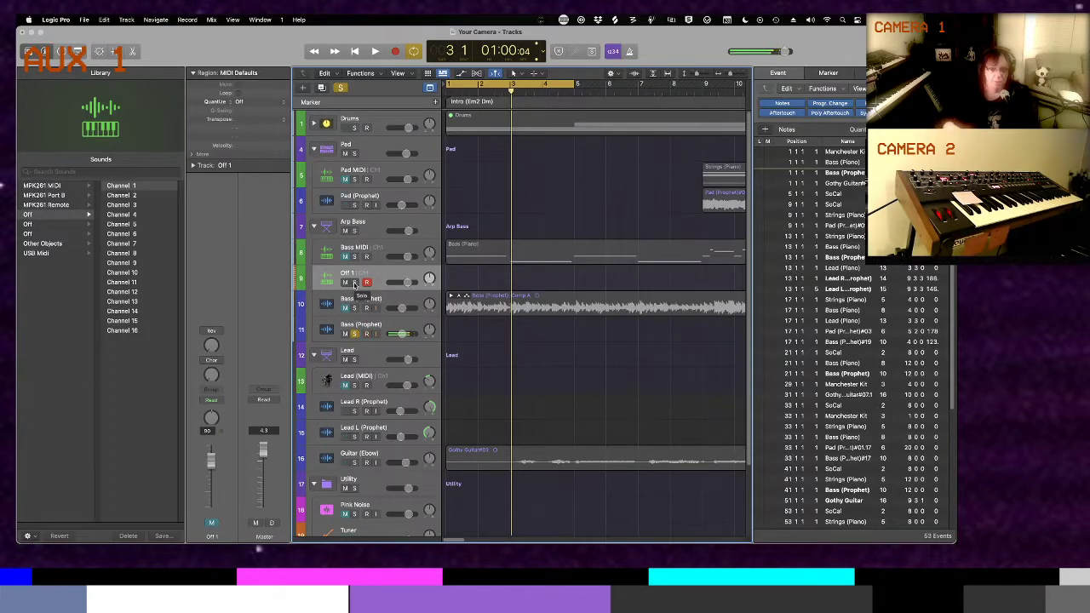
# Try recording a new bass part from bar 1 on the new MIDI and duplicated Bass (Prophet) tracks, and undo the take
pyautogui.press('Return')
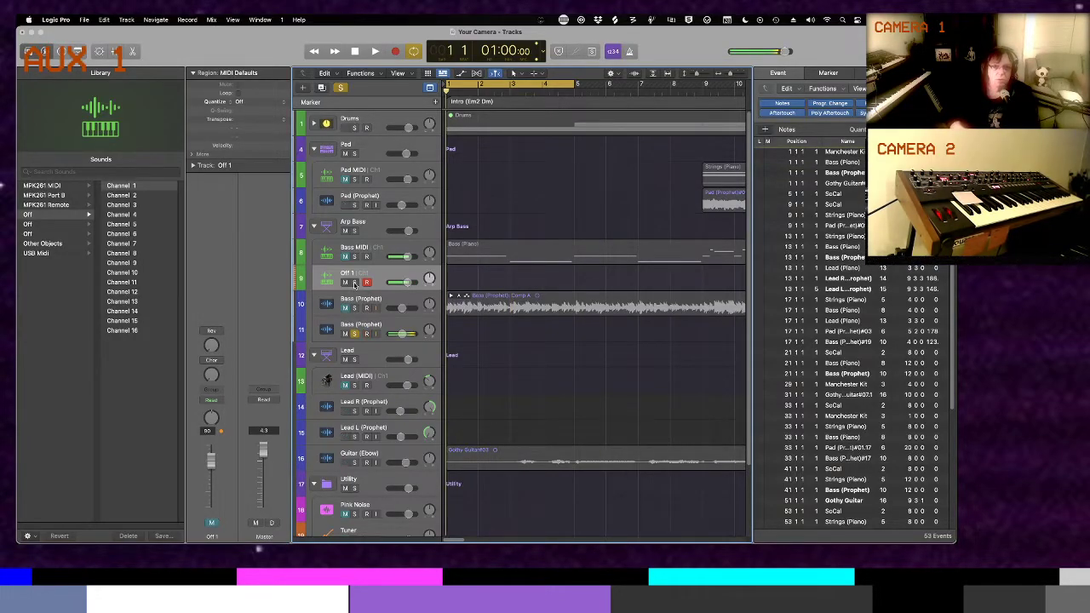
pyautogui.press('r')
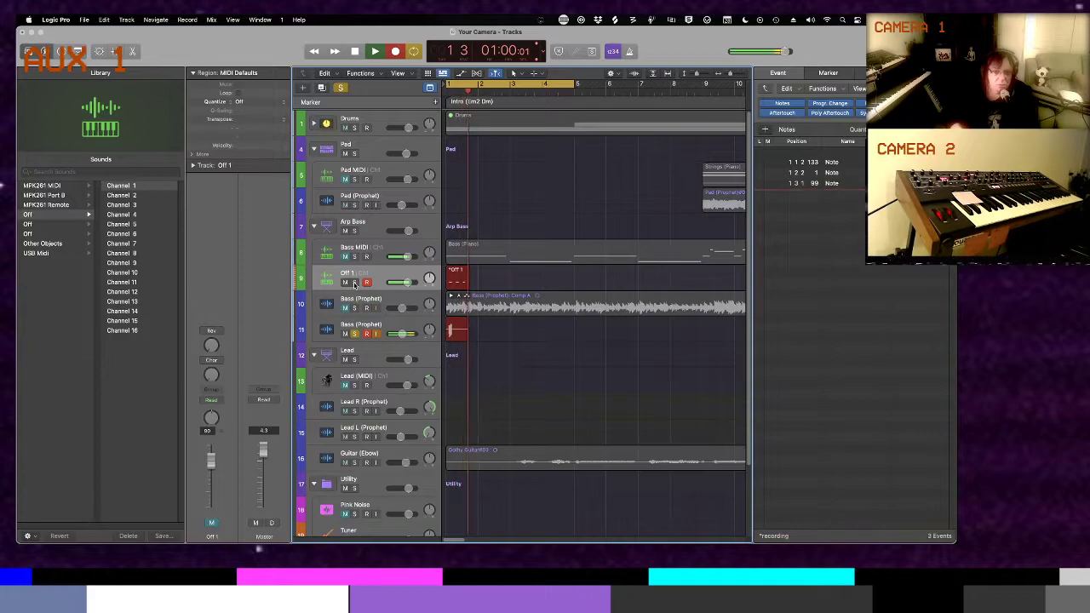
pyautogui.press('space')
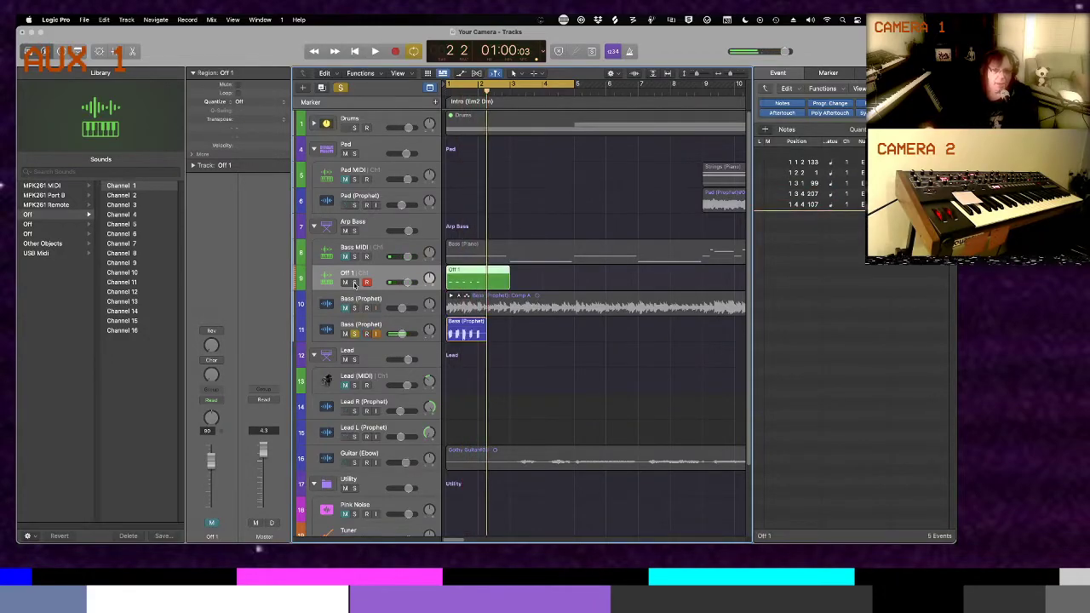
pyautogui.press('super+z')
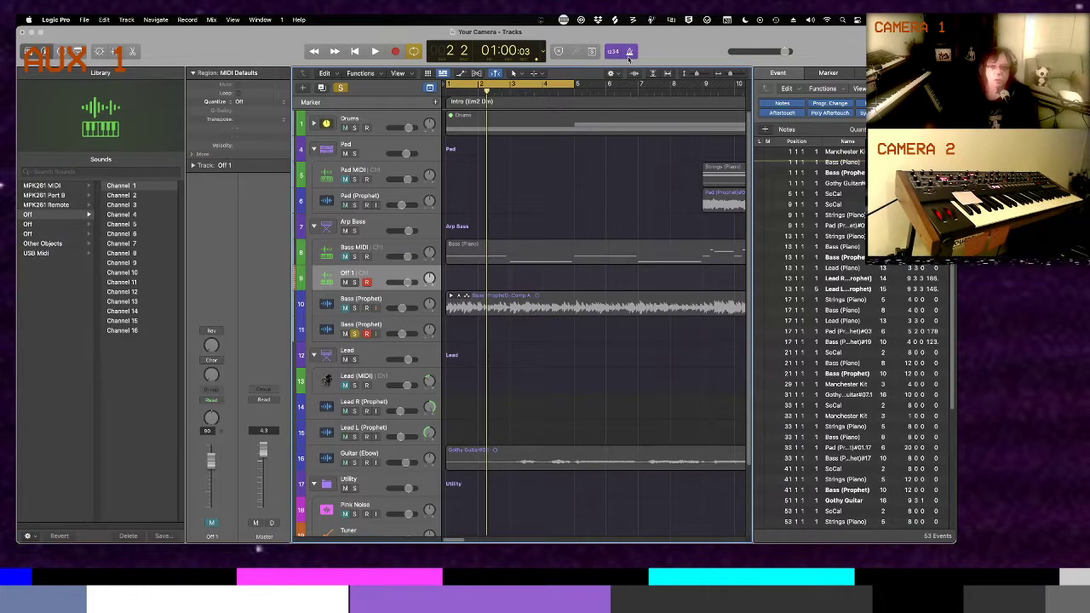
# Return to the start, turn off cycling, and show the Piano Roll for the new bass MIDI track
pyautogui.press('Return')
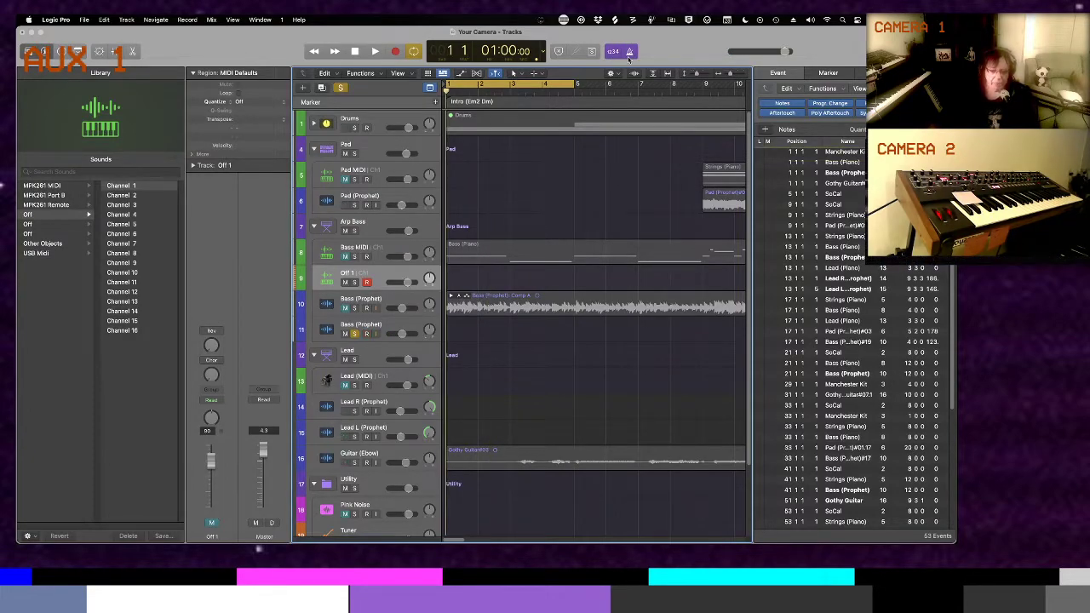
pyautogui.press('c')
pyautogui.press('x')
pyautogui.press('x')
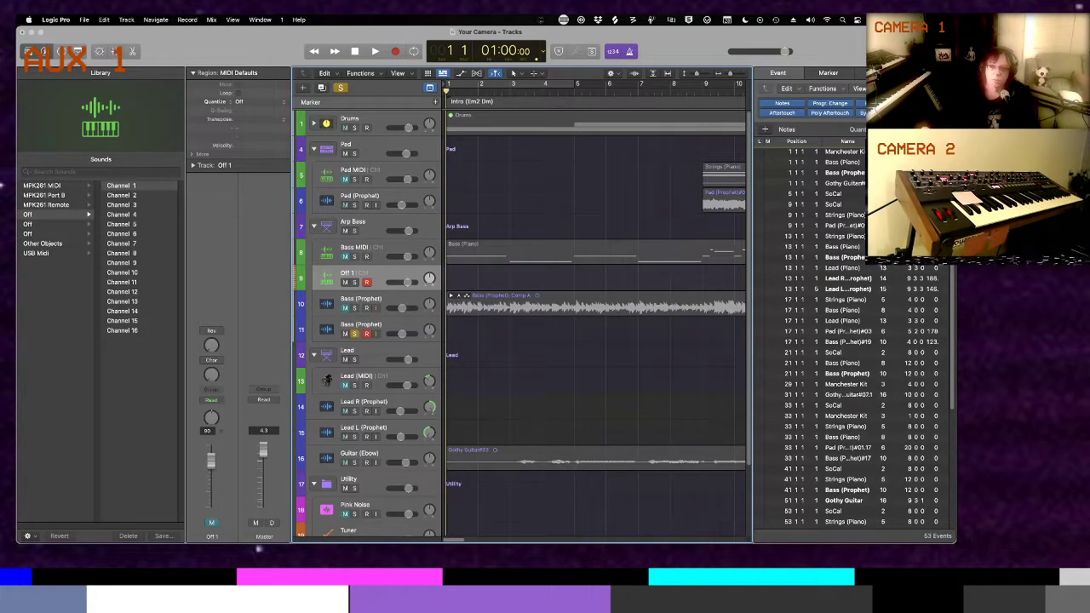
pyautogui.press('e')
pyautogui.press('p')
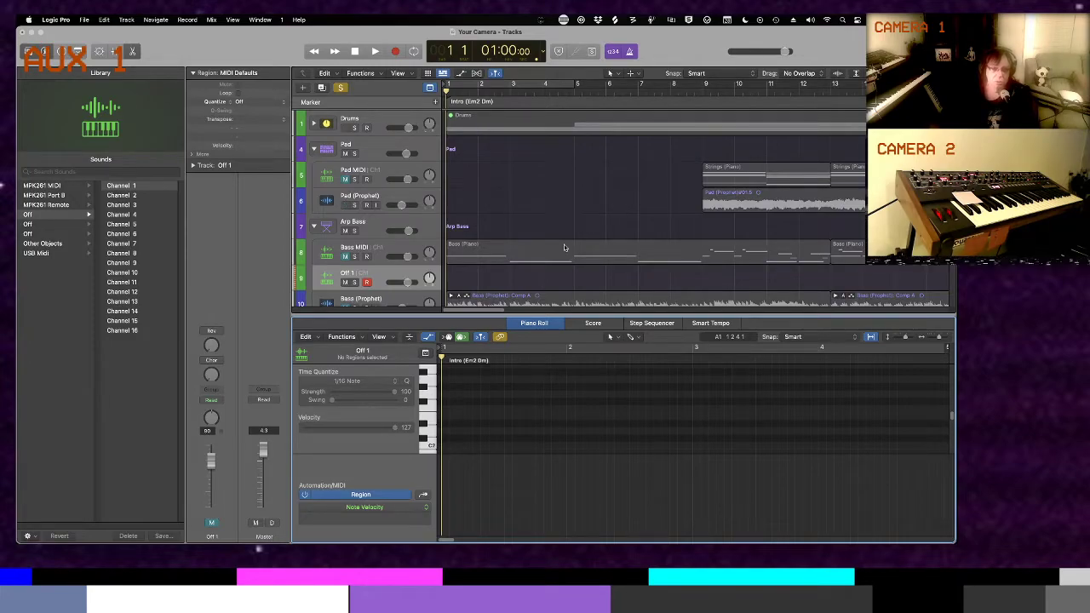
# Try recording the repeated-note bass line from bar 1 on the new MIDI track, and undo the take
pyautogui.press('r')
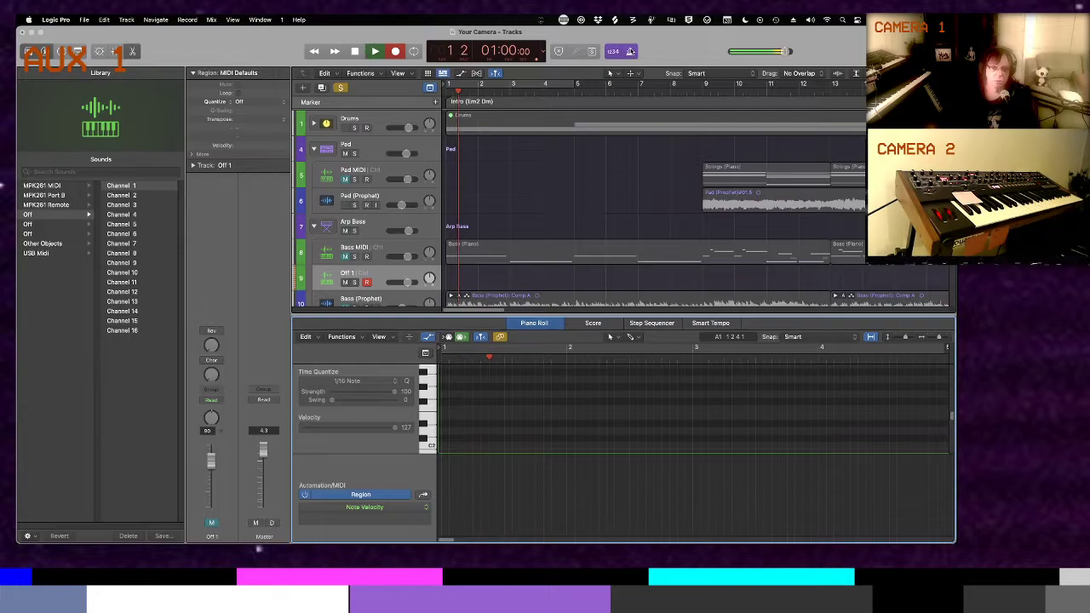
pyautogui.press('space')
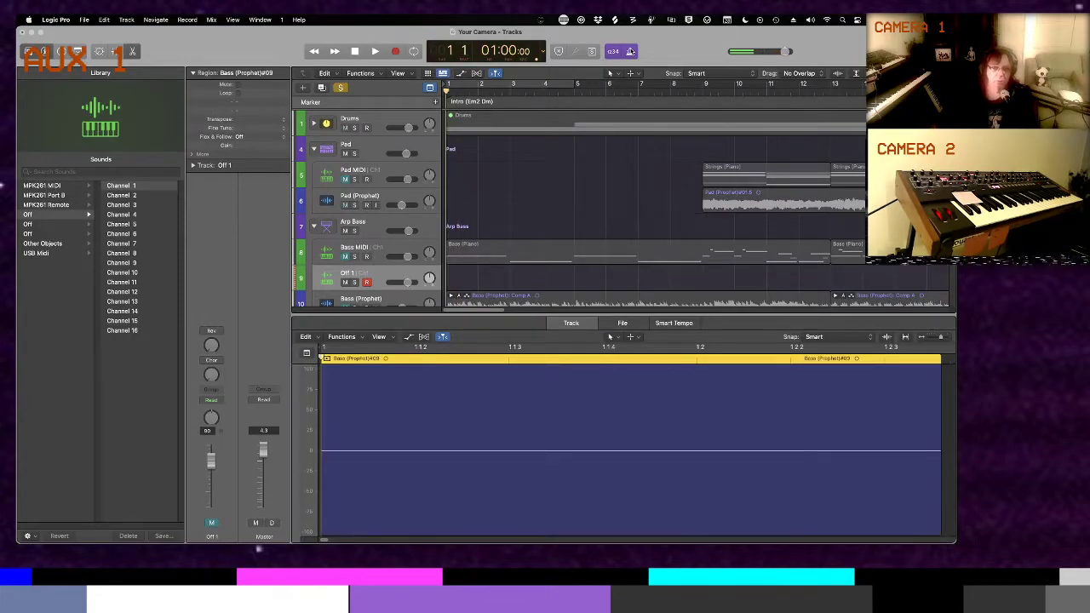
pyautogui.press('r')
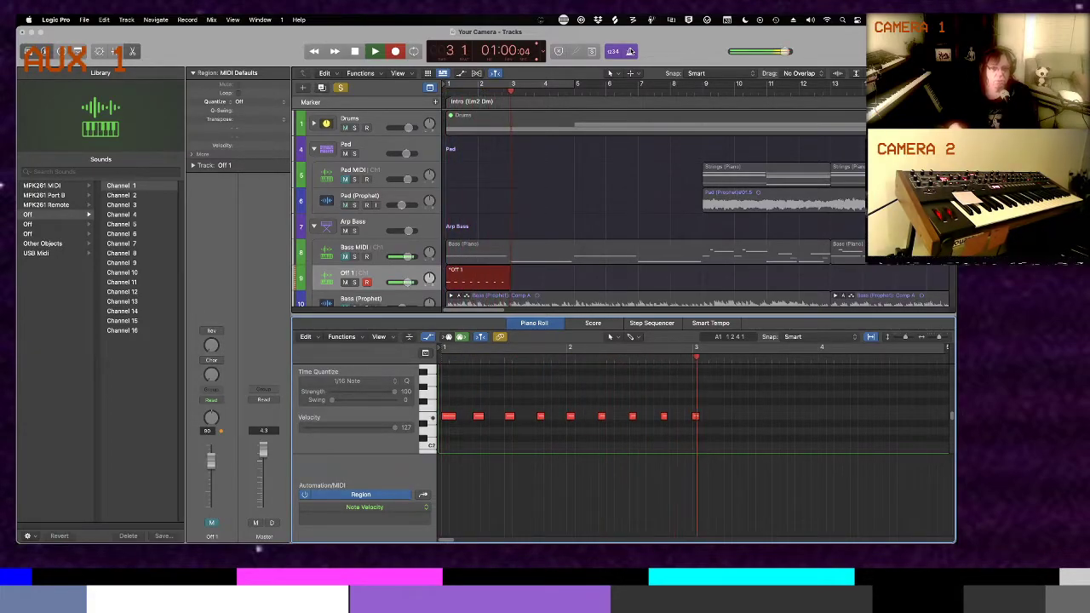
pyautogui.press('space')
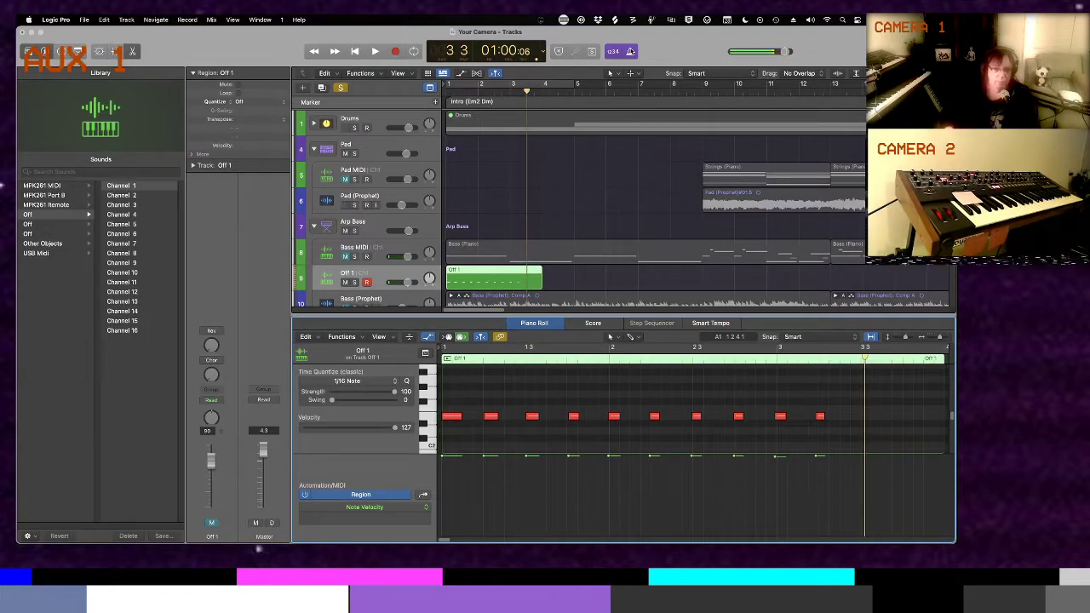
pyautogui.press('super+z')
# Record a four-bar, 16-note bass part from bar 1 on the new MIDI track
pyautogui.press('Return')
pyautogui.press('r')
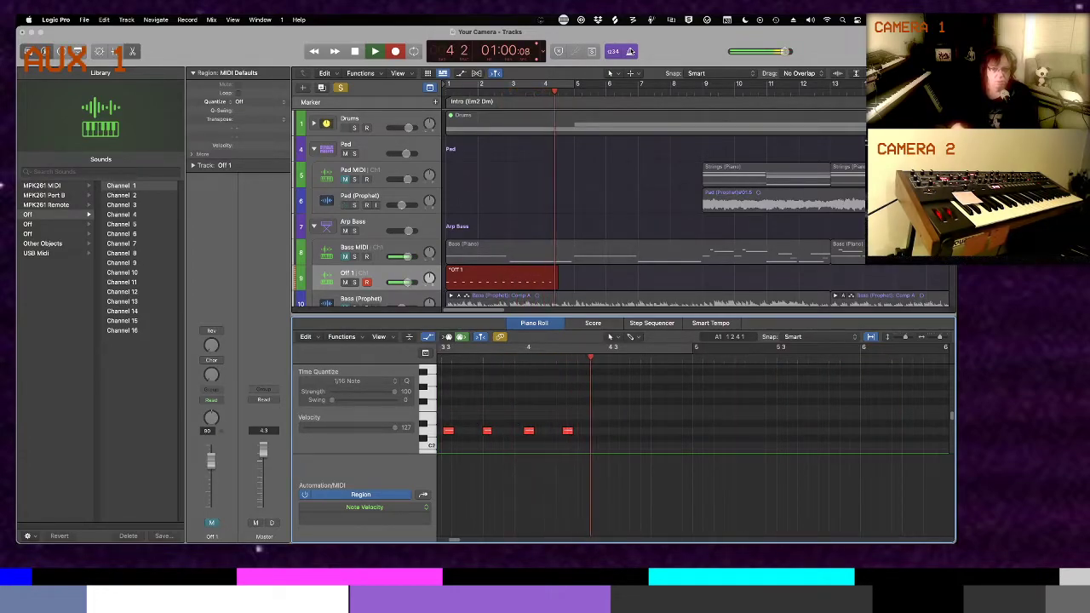
pyautogui.press('space')
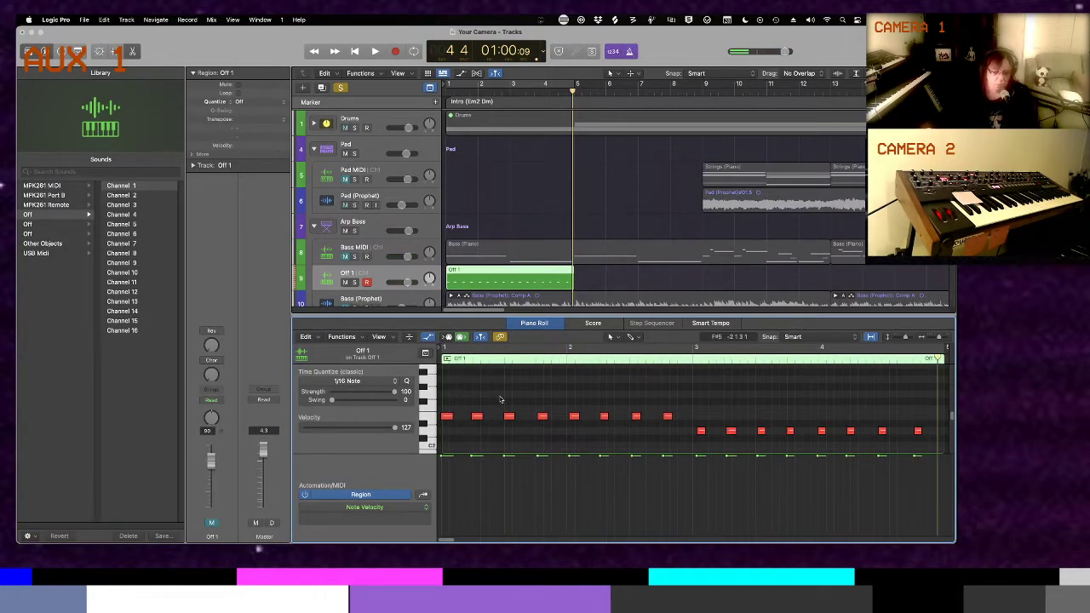
# Quantize all notes in the newly recorded bass MIDI region to 1/8 Note
pyautogui.press('super+a')
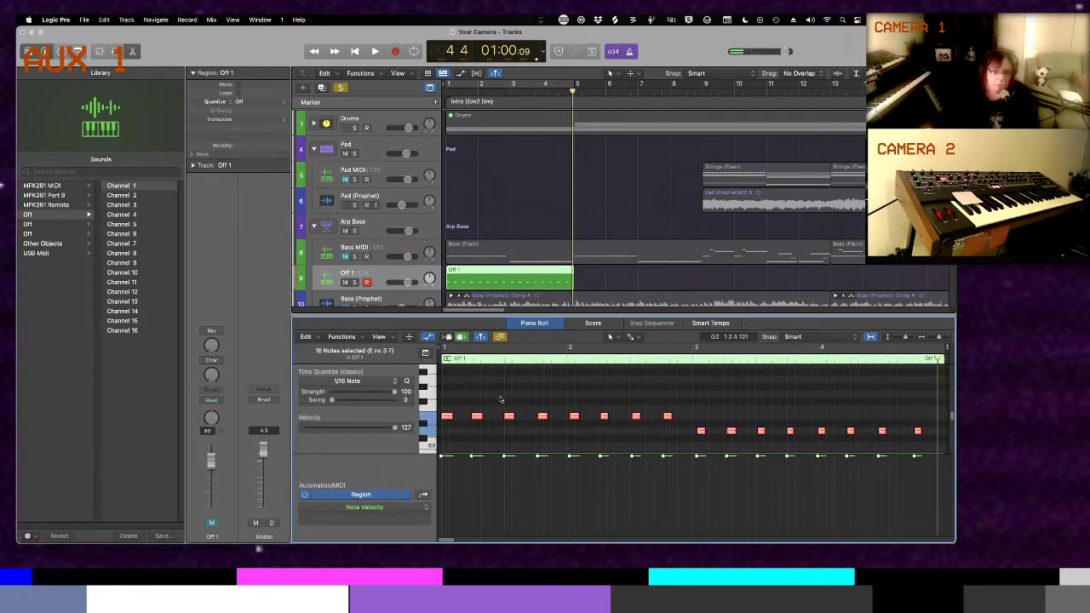
pyautogui.click(395, 382)
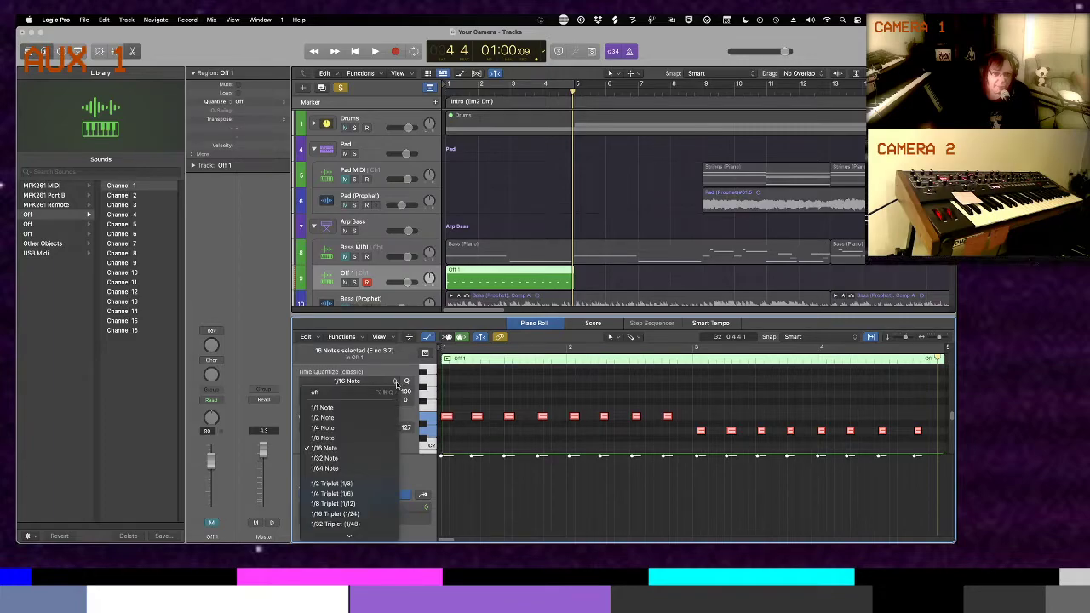
pyautogui.click(377, 437)
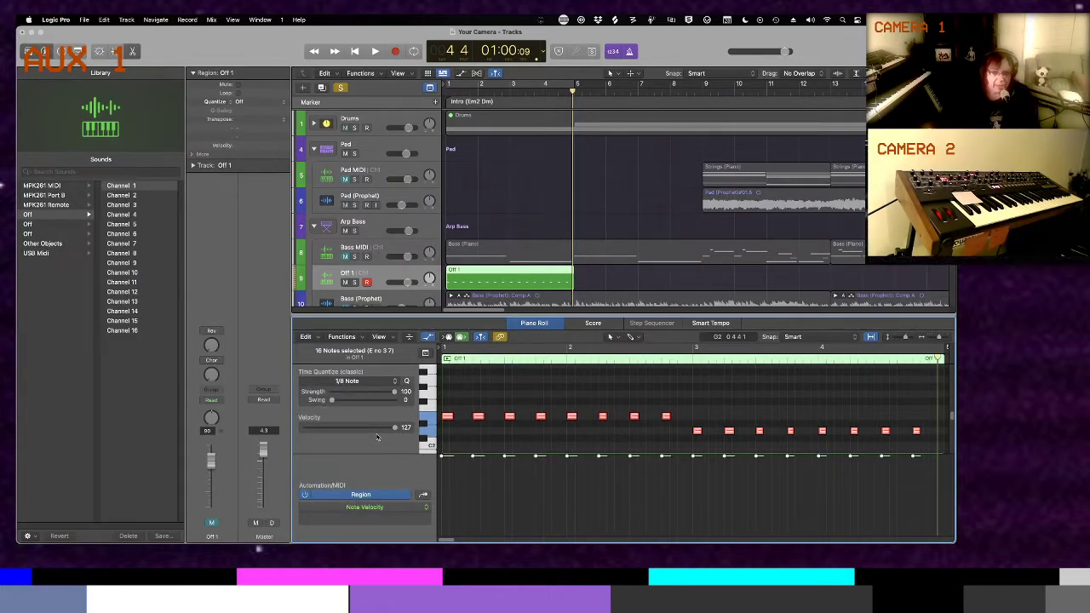
# Play back the quantized bass part and turn on cycling over the first four bars
pyautogui.press('space')
pyautogui.press('space')
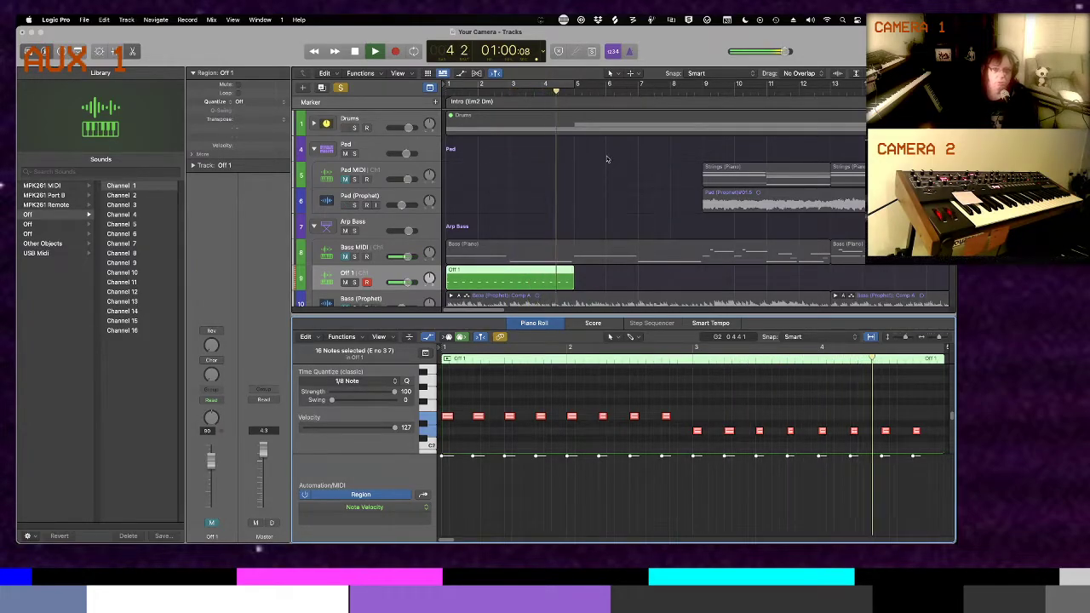
pyautogui.press('c')
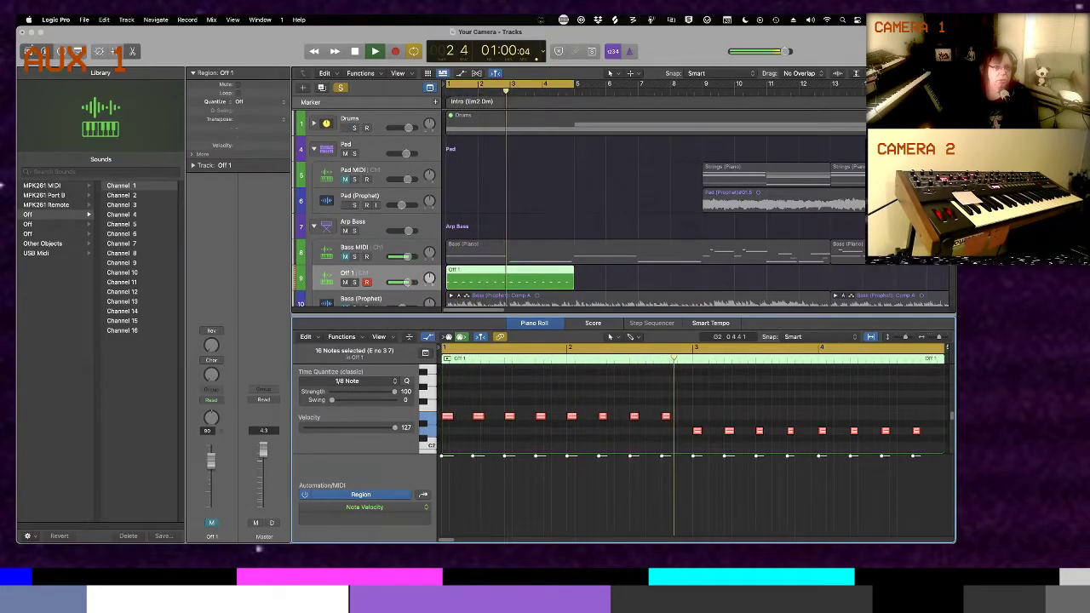
# Hide the Library and editor, and open Delay Designer on the duplicated Bass (Prophet) track
pyautogui.press('y')
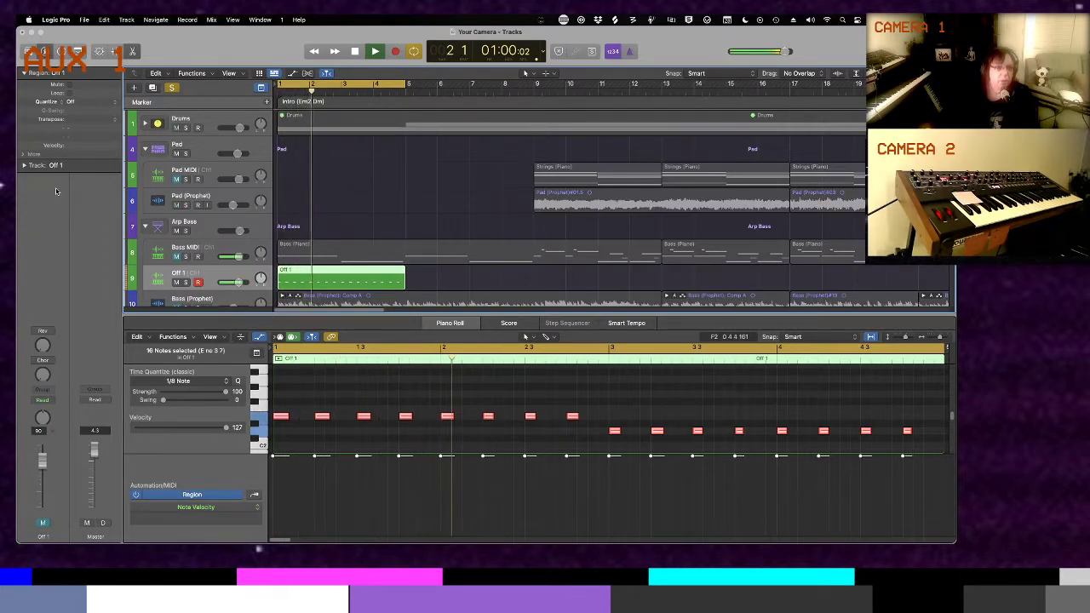
pyautogui.scroll(-2, 220, 272)
pyautogui.click(229, 290)
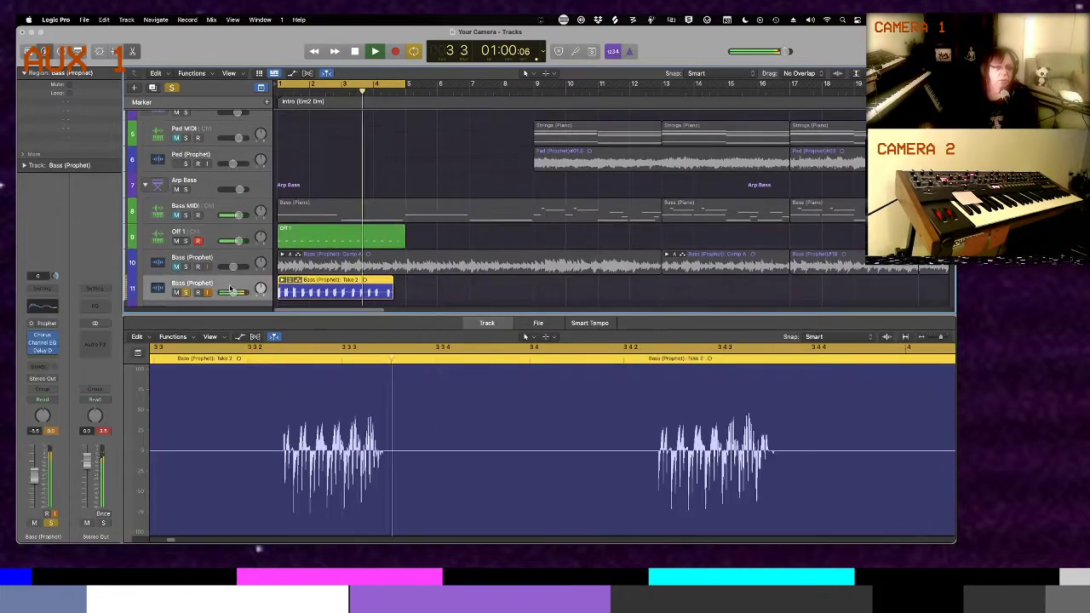
pyautogui.click(42, 350)
pyautogui.press('e')
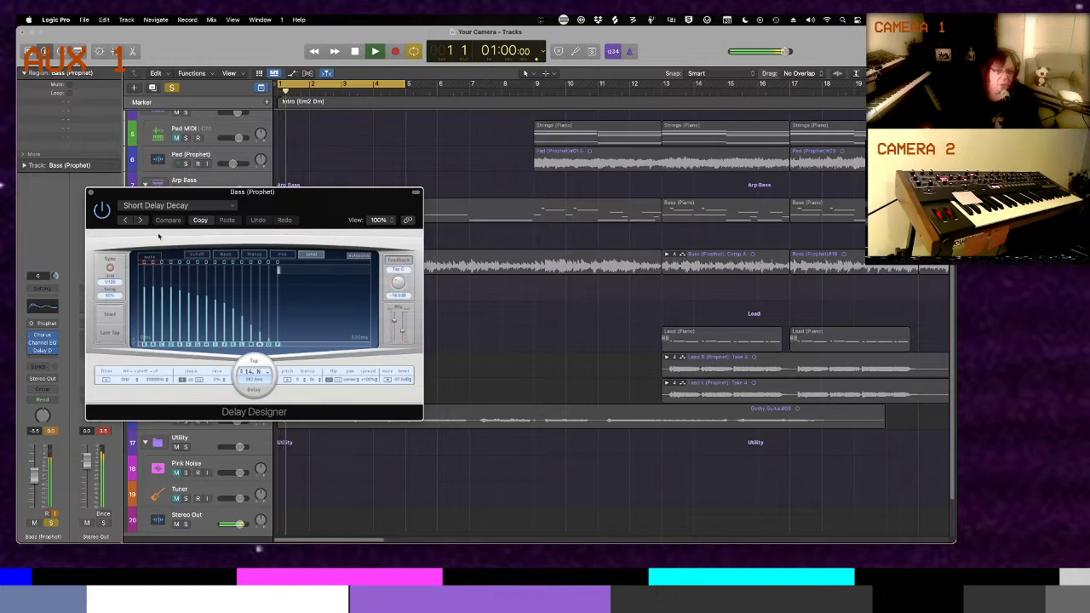
# Try the Delay Designer presets 1/32 Dotted Delay and Reflections on the looping bass
pyautogui.click(174, 205)
pyautogui.moveTo(165, 397)
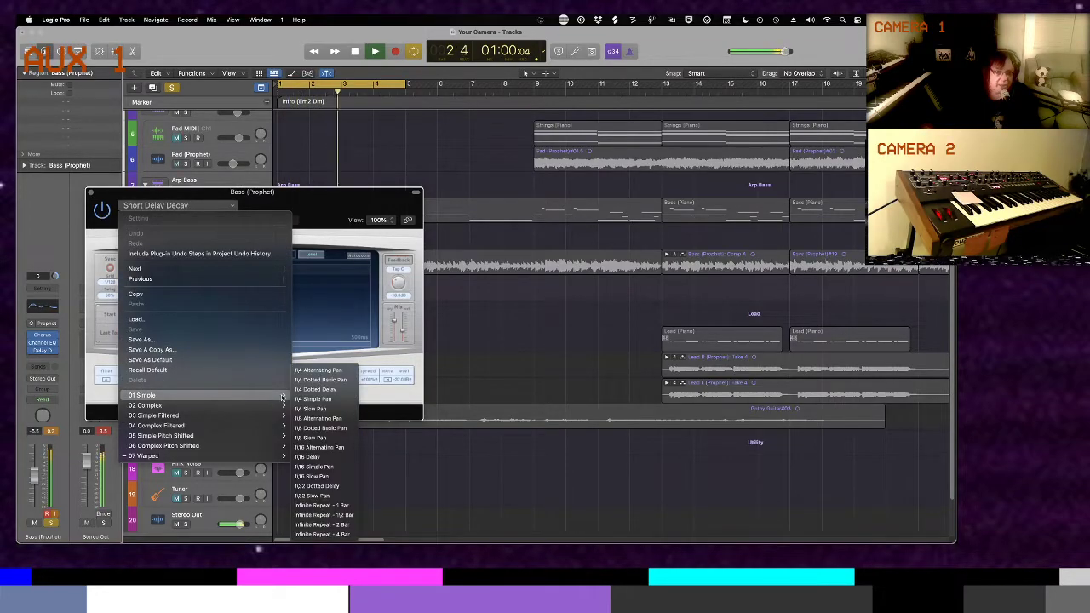
pyautogui.click(317, 486)
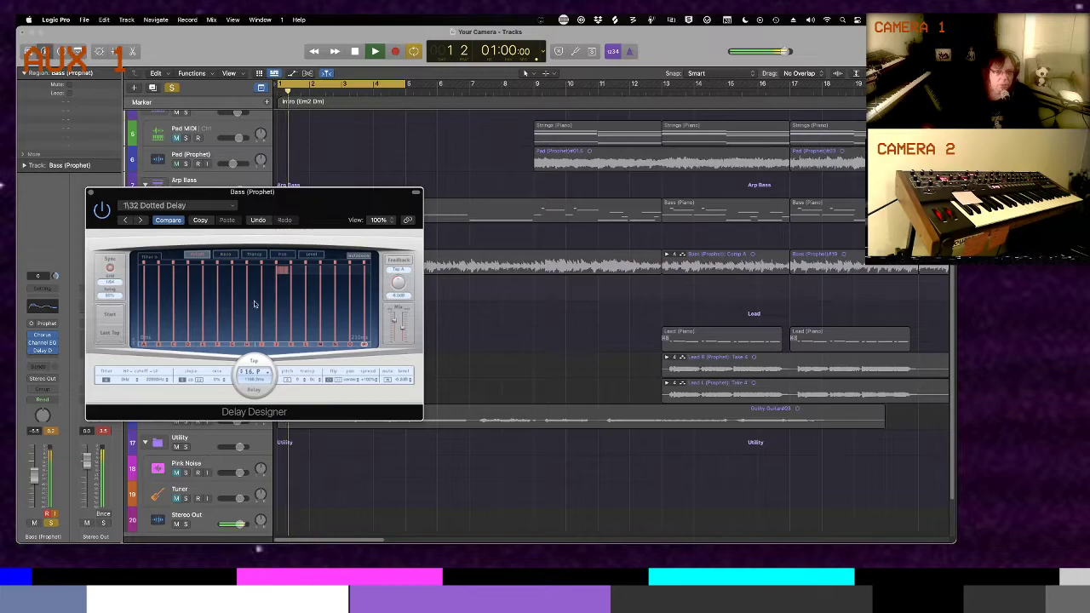
pyautogui.click(219, 205)
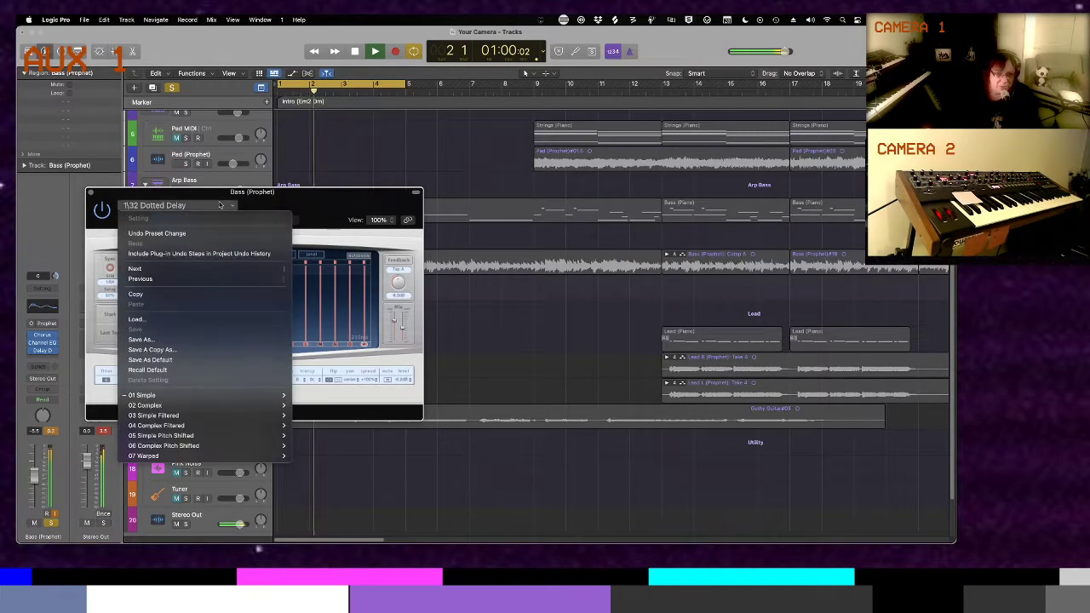
pyautogui.moveTo(196, 405)
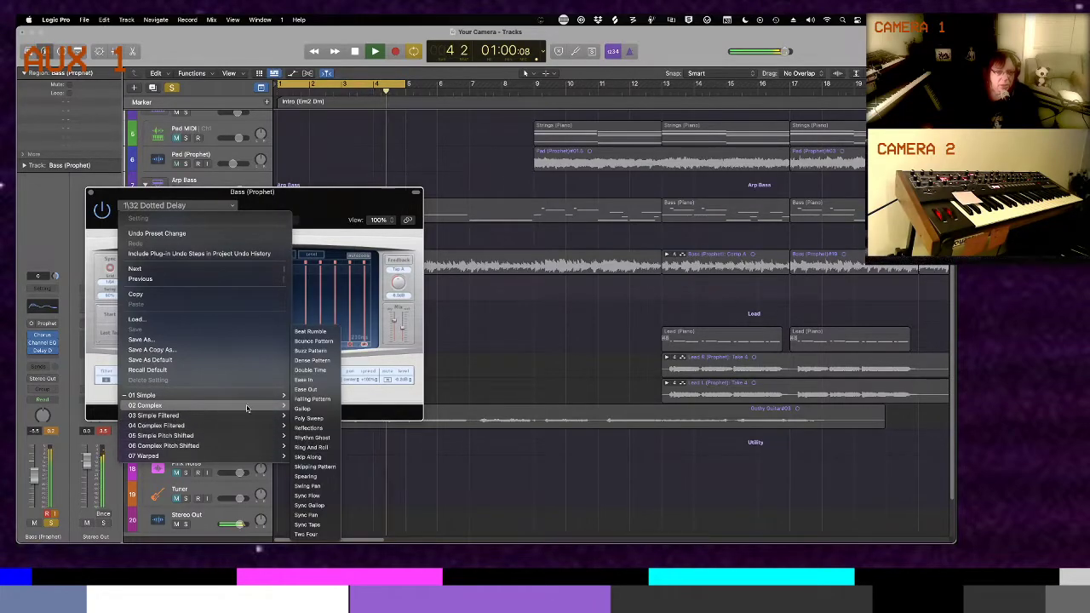
pyautogui.click(304, 428)
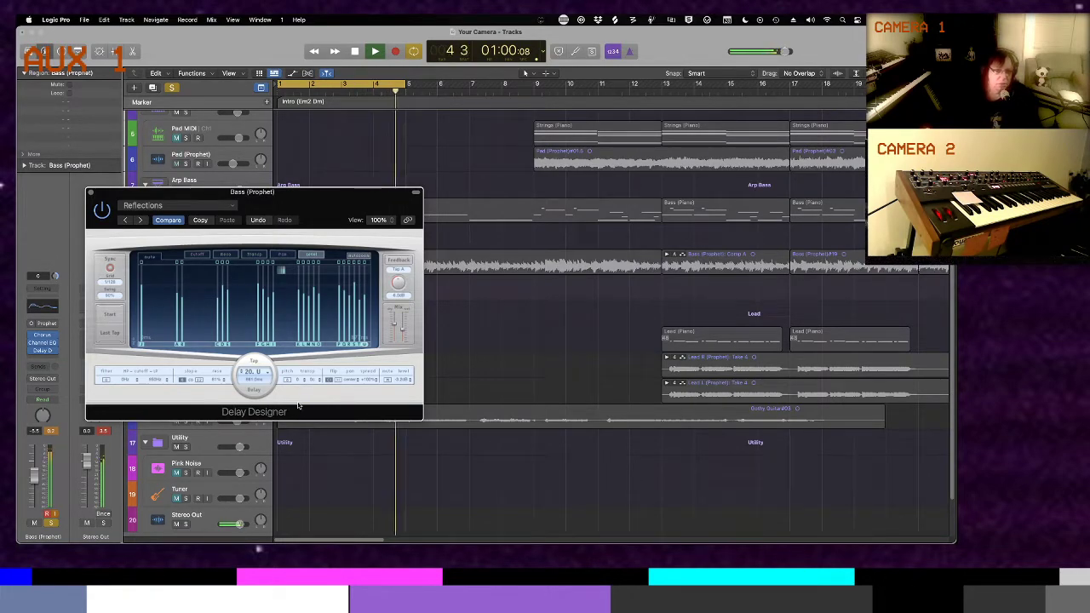
# Load the Complex preset Poly Sweep in Delay Designer and close the plug-in
pyautogui.click(231, 209)
pyautogui.moveTo(216, 412)
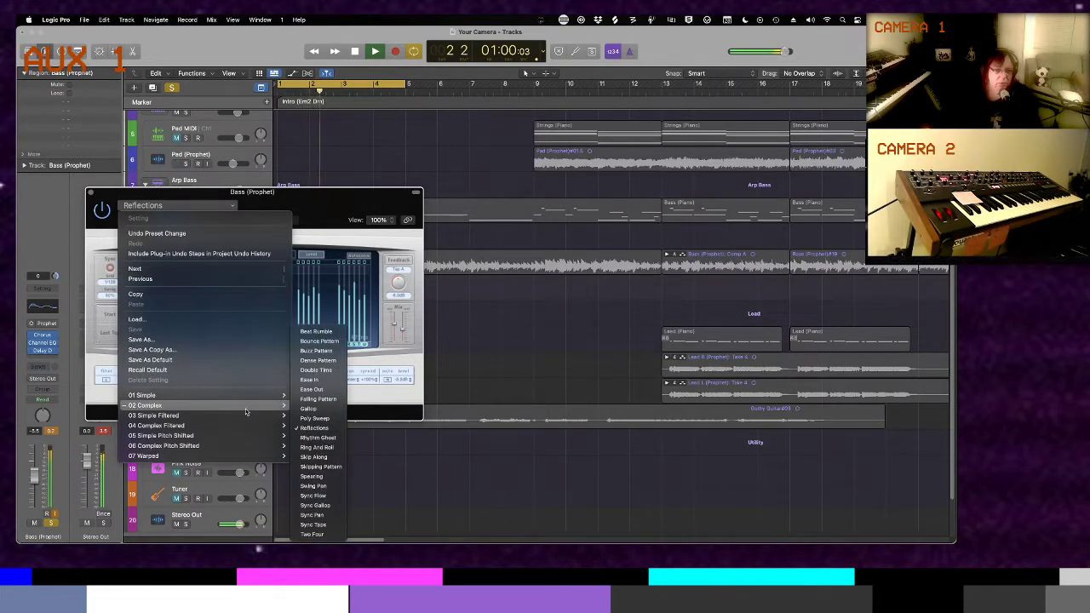
pyautogui.click(317, 419)
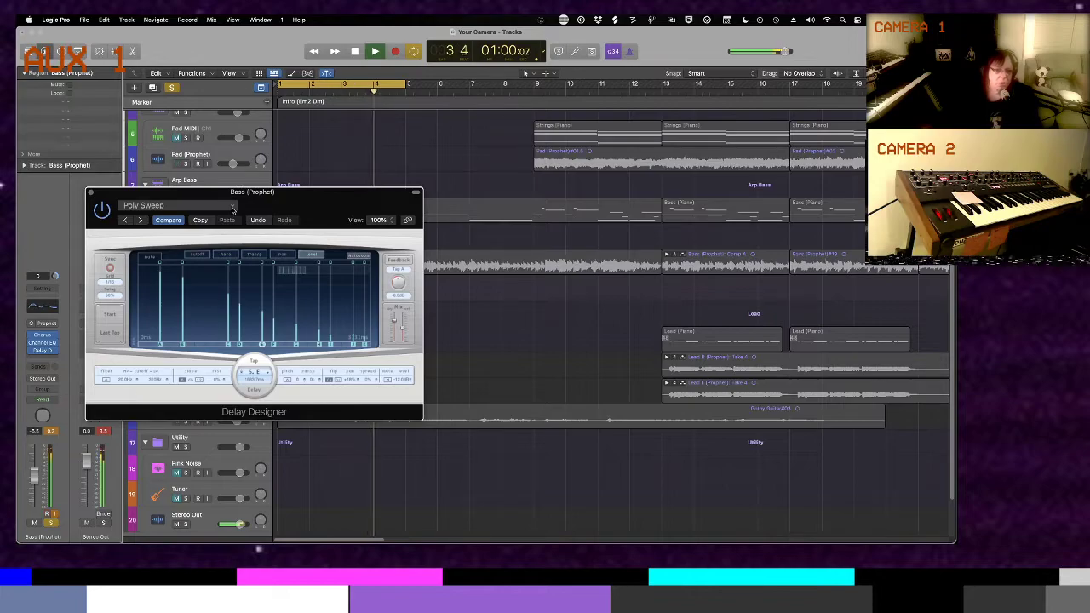
pyautogui.click(90, 193)
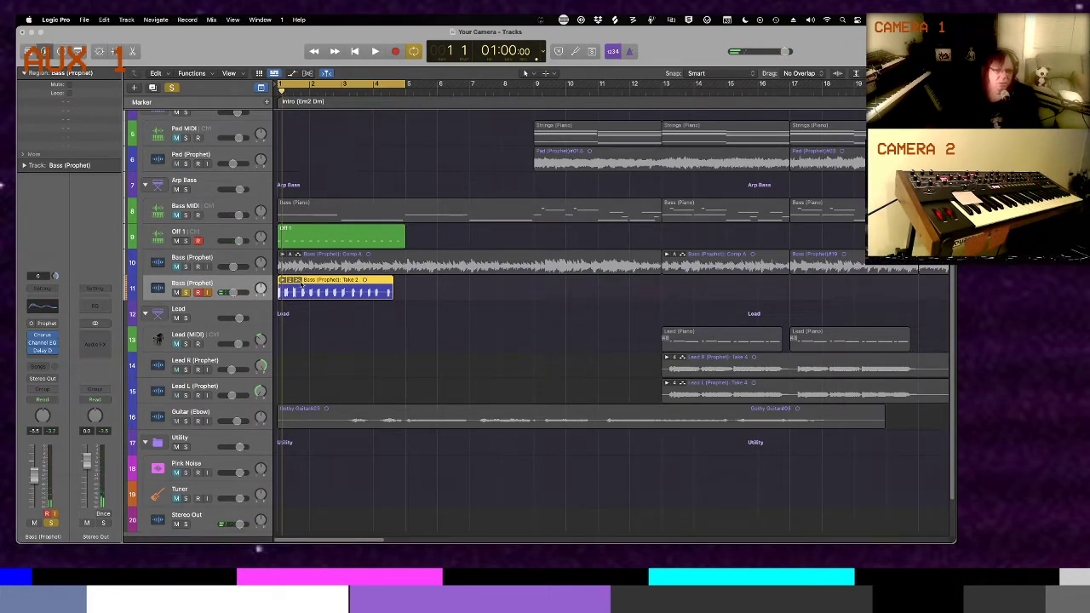
# Delete the recorded takes on the duplicated Bass (Prophet) track together with their audio files on disk
pyautogui.press('Delete')
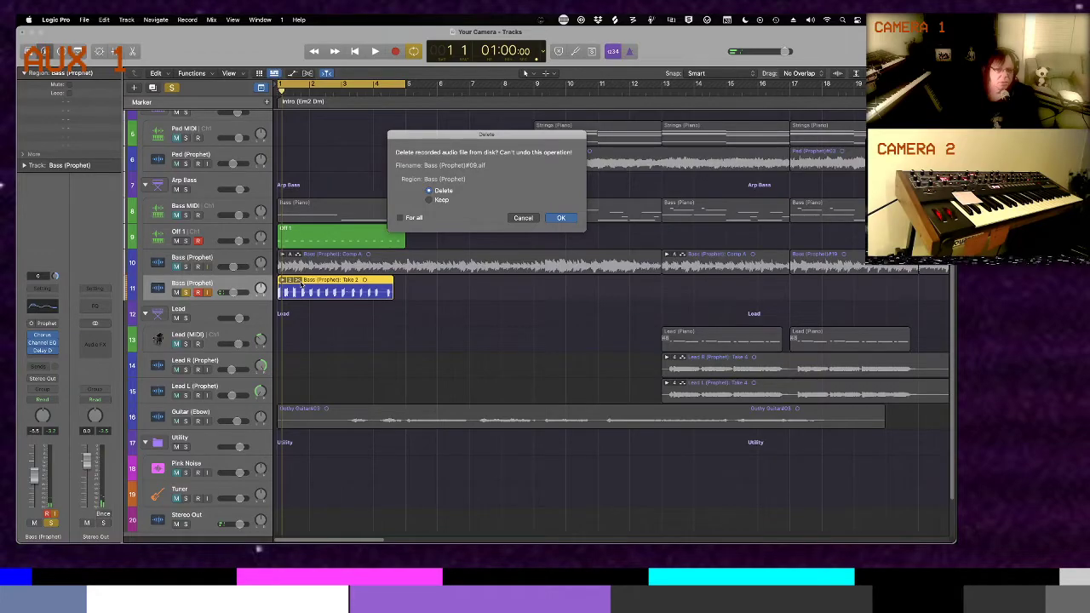
pyautogui.press('Return')
pyautogui.press('Return')
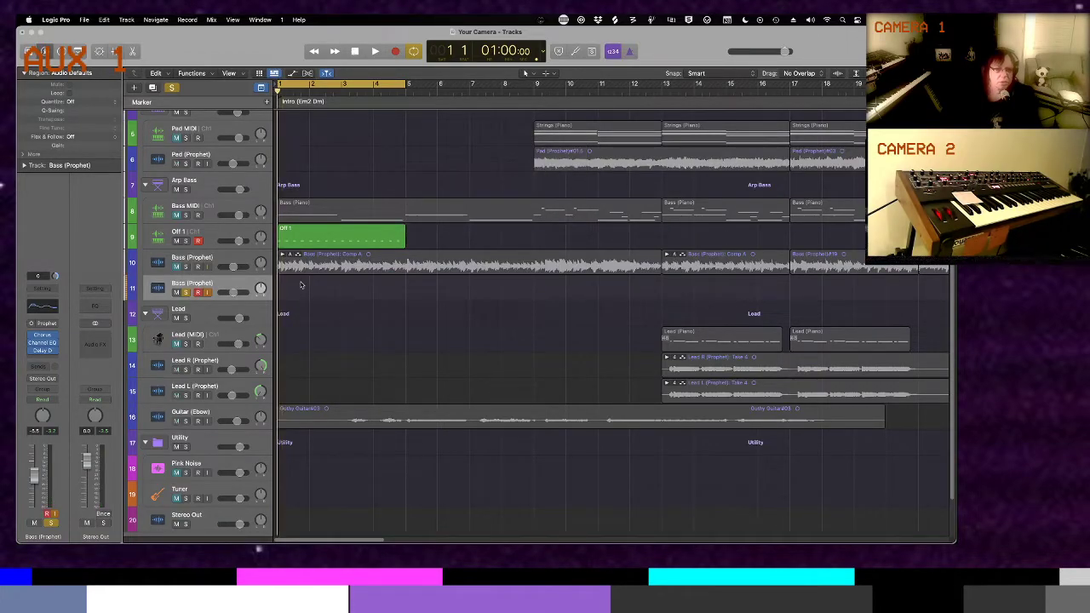
# Reopen Delay Designer on the looping duplicated Bass (Prophet) track and raise the transposition of taps C, E, H and J
pyautogui.press('space')
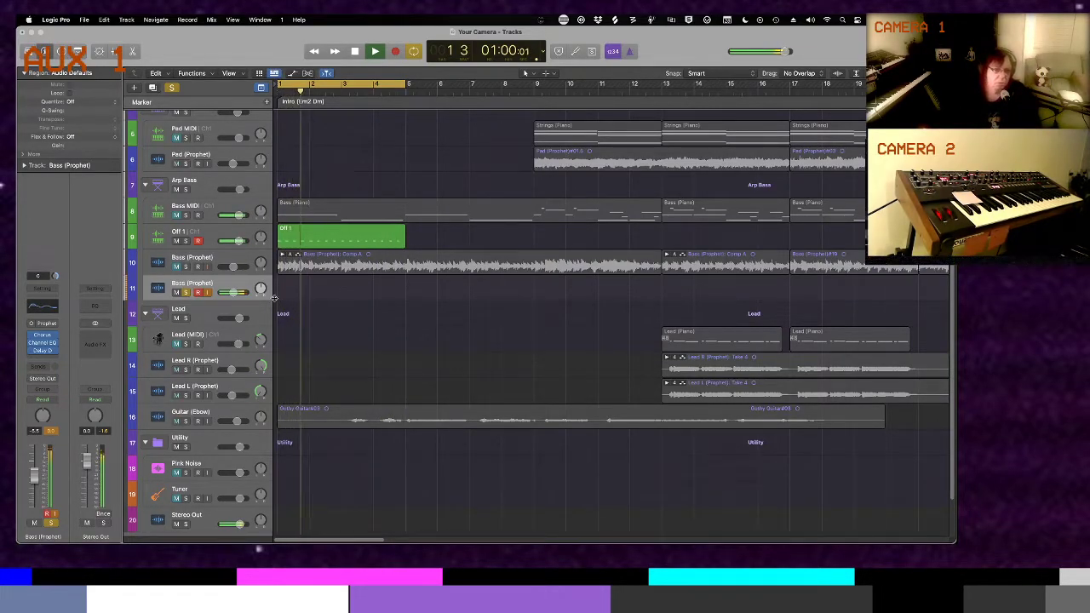
pyautogui.click(38, 353)
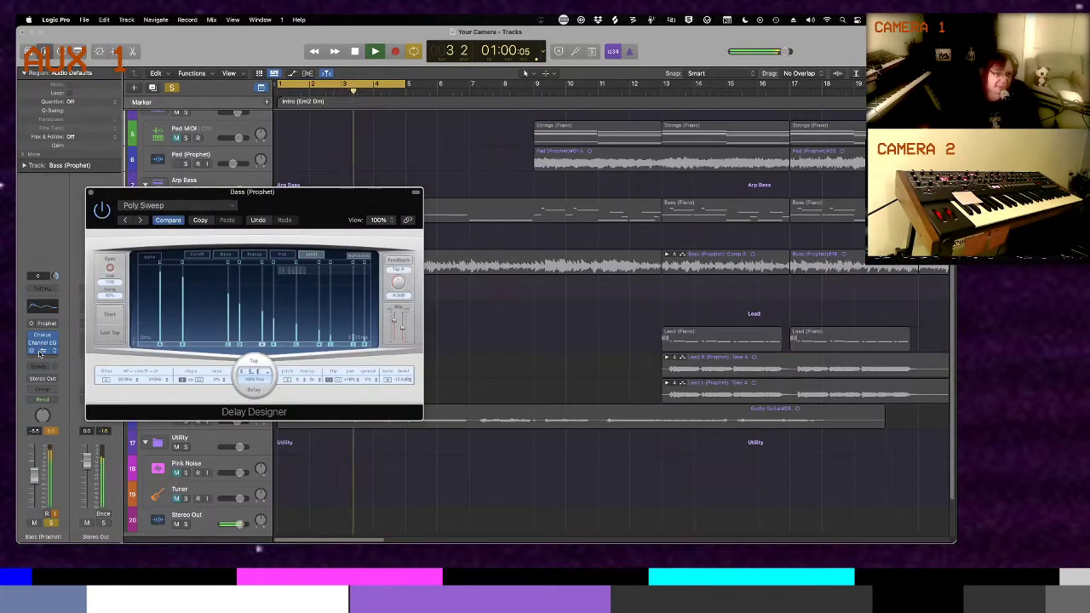
pyautogui.click(252, 256)
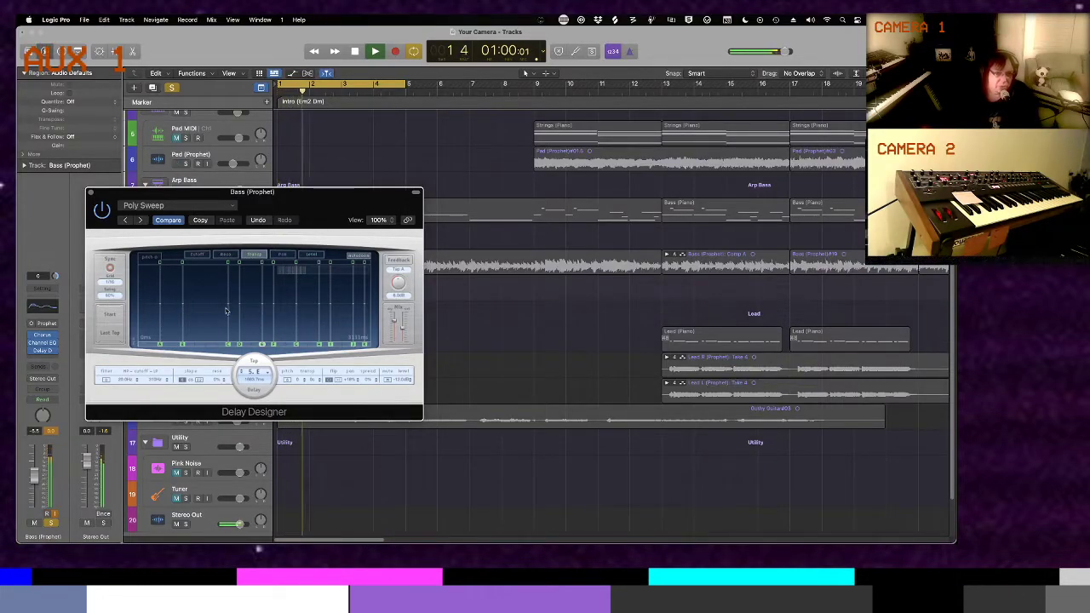
pyautogui.moveTo(229, 305); pyautogui.dragTo(230, 294)
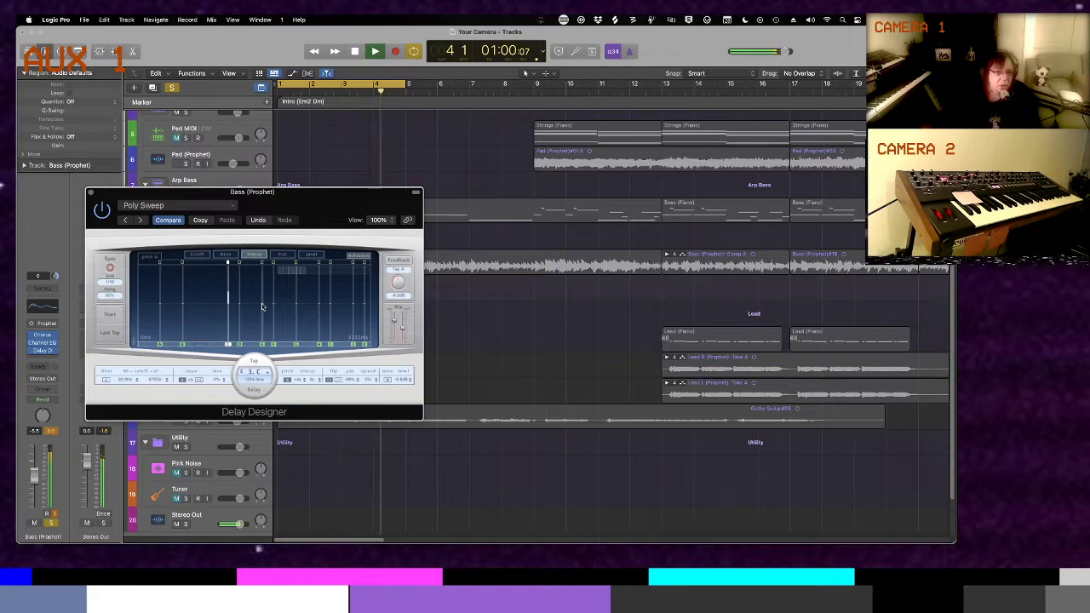
pyautogui.moveTo(262, 307); pyautogui.dragTo(263, 296)
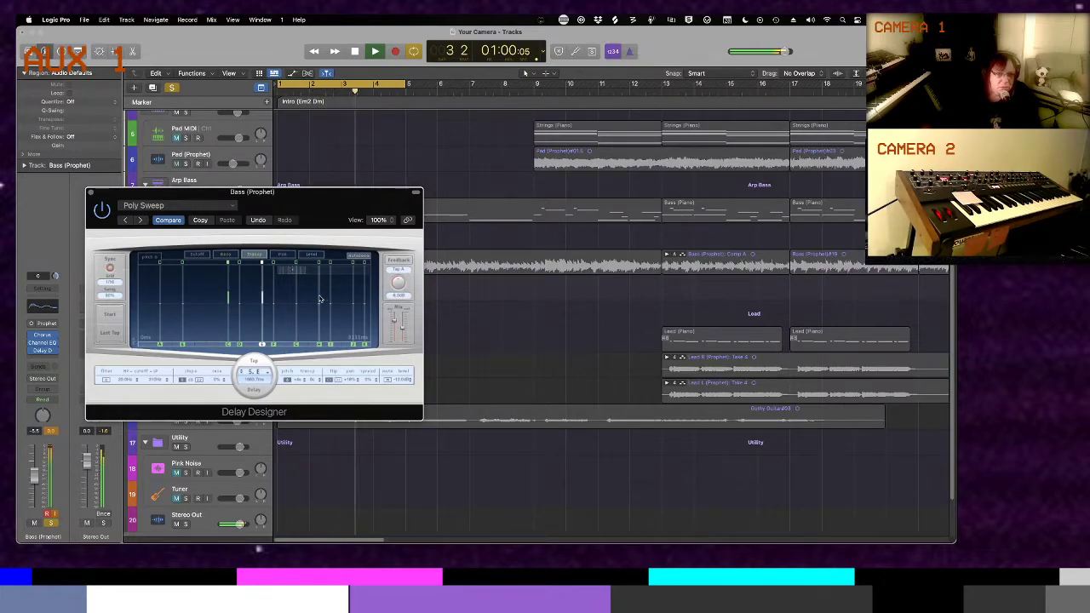
pyautogui.moveTo(319, 306); pyautogui.dragTo(321, 307)
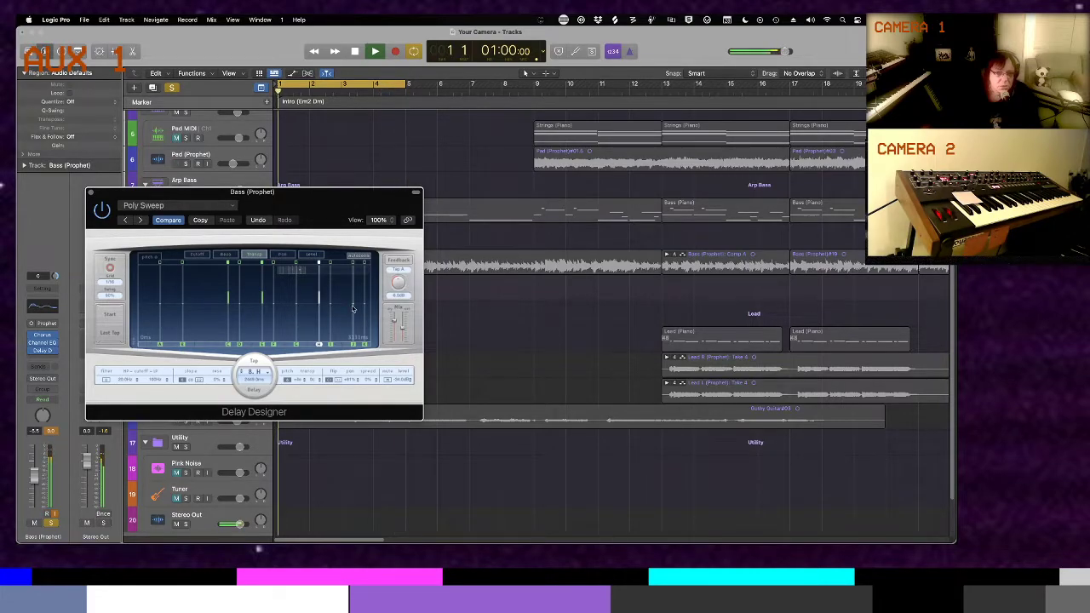
pyautogui.moveTo(354, 298); pyautogui.dragTo(354, 294)
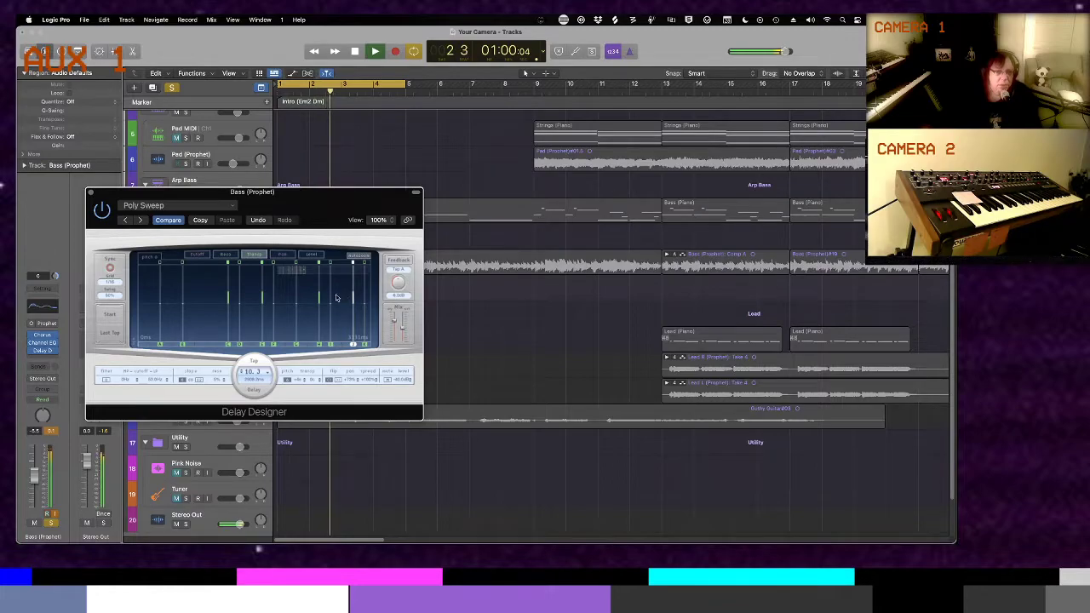
# Transpose Delay Designer taps D, F, I and K slightly downward, with tap K at -2 semitones
pyautogui.moveTo(240, 306)
pyautogui.mouseDown()
pyautogui.moveTo(240, 321)
pyautogui.moveTo(241, 310)
pyautogui.mouseUp()
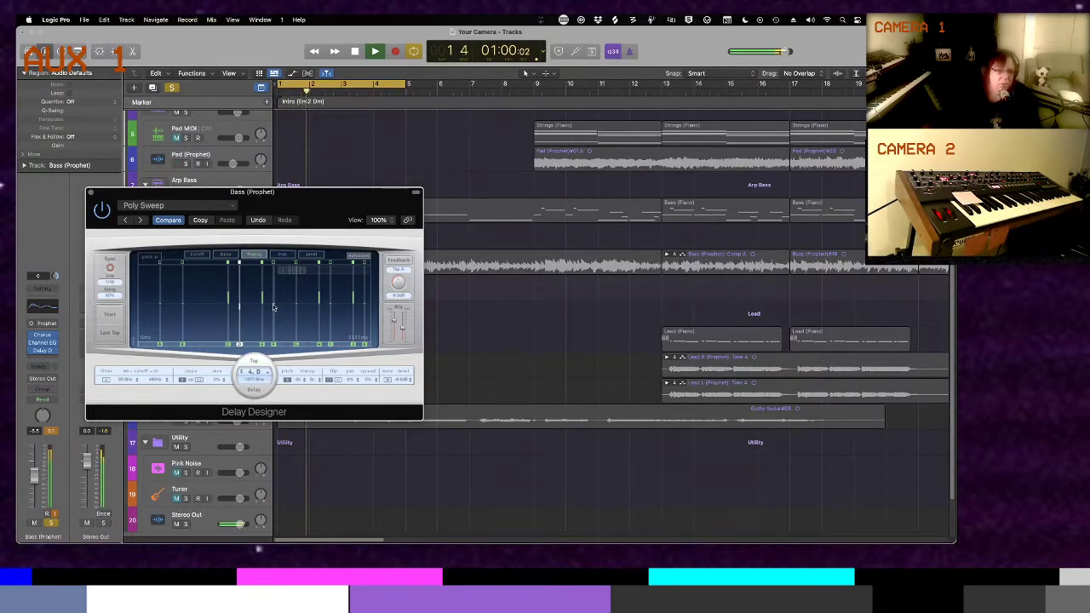
pyautogui.click(274, 307)
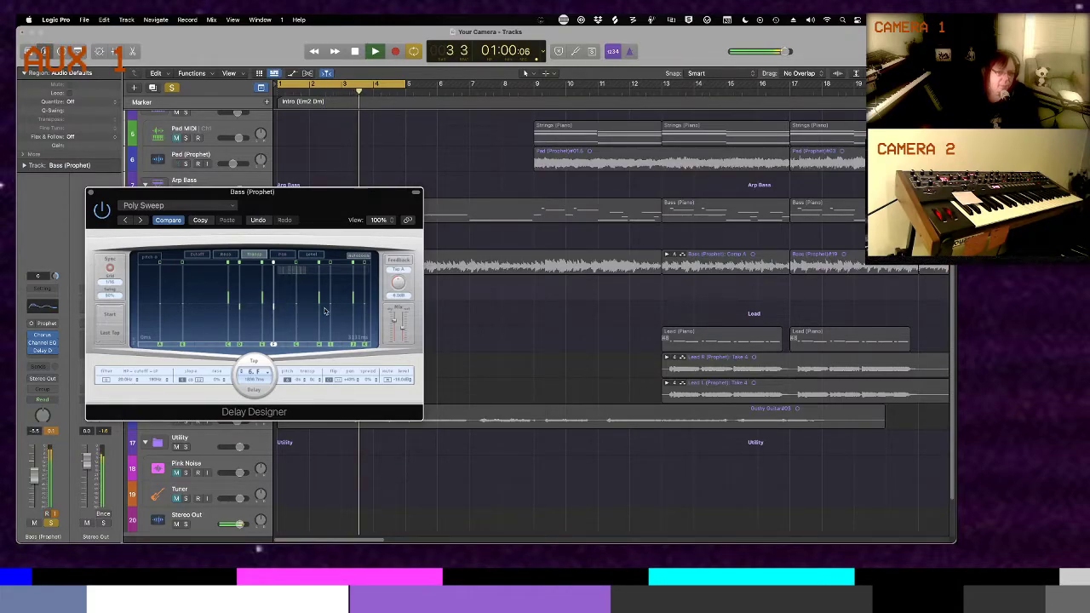
pyautogui.moveTo(330, 306); pyautogui.dragTo(332, 315)
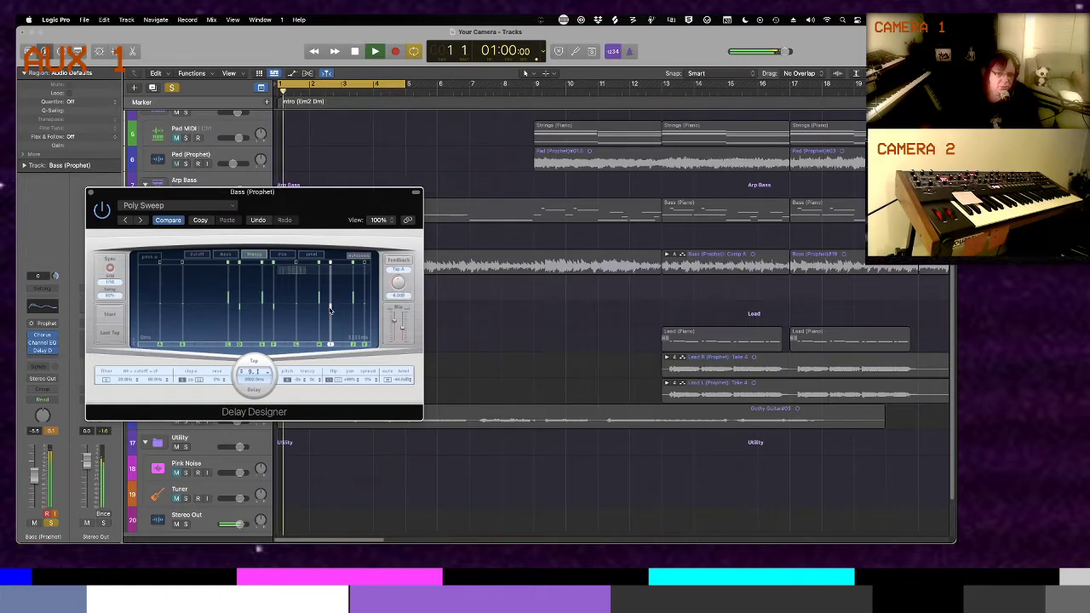
pyautogui.click(364, 307)
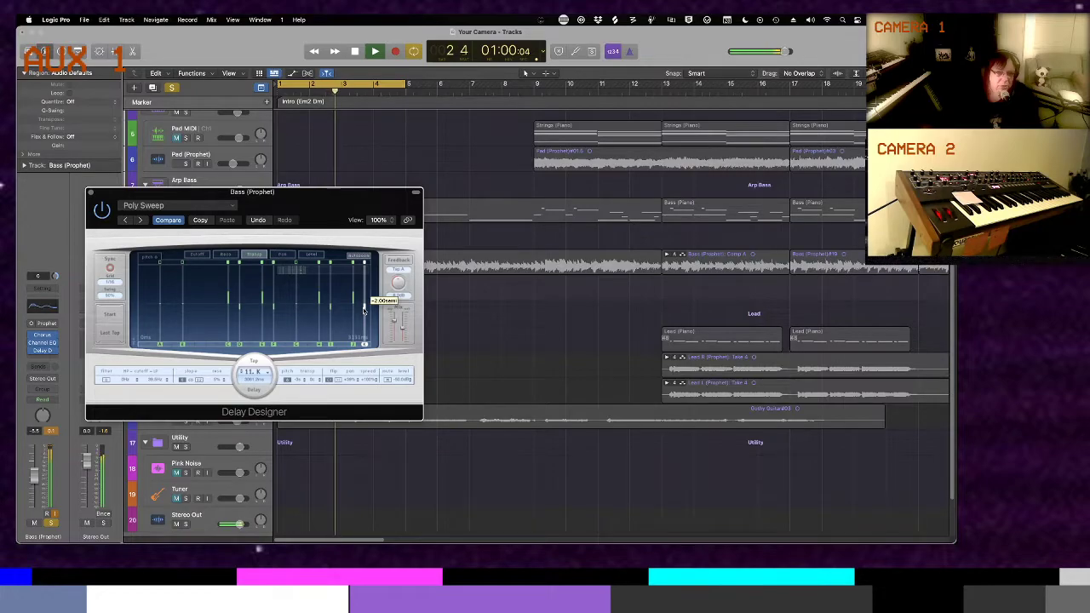
# Transpose tap B upward, try tap A at -2 semitones, and raise tap A above zero instead
pyautogui.click(183, 298)
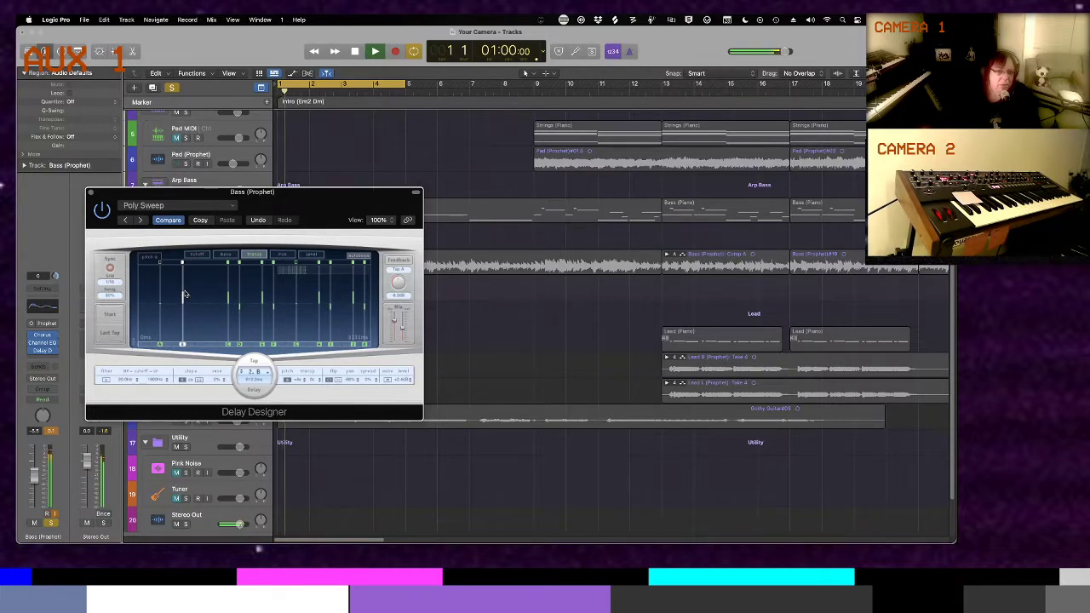
pyautogui.click(161, 309)
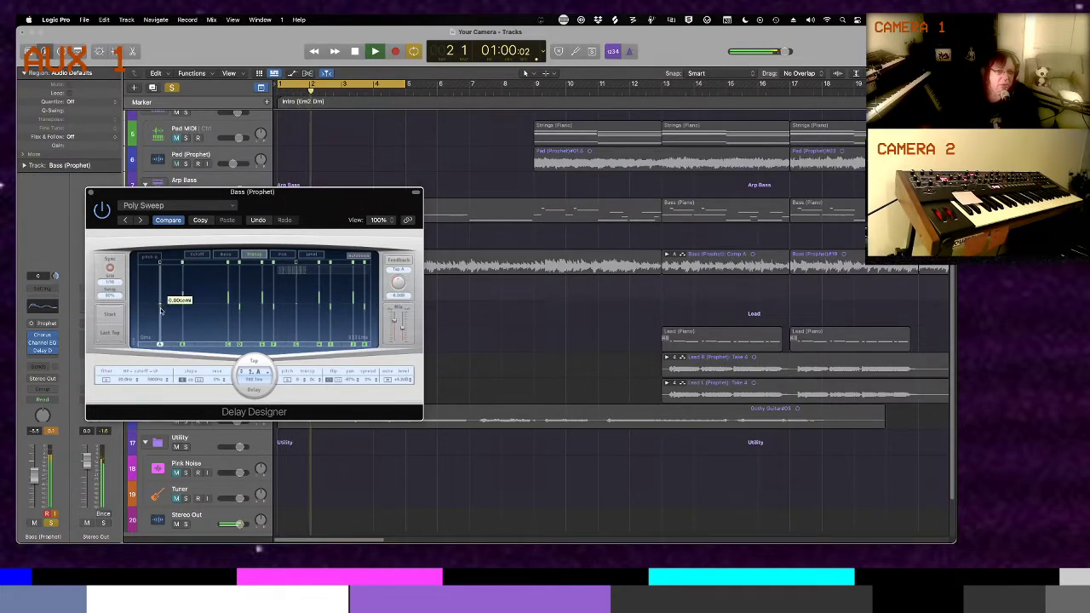
pyautogui.moveTo(159, 317); pyautogui.dragTo(159, 312)
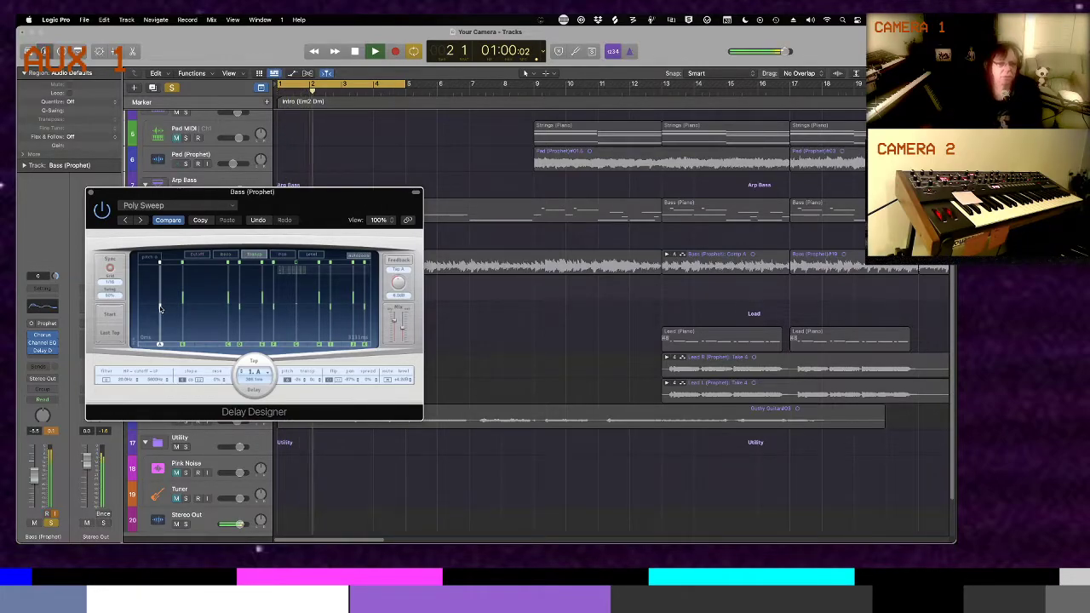
pyautogui.click(160, 309)
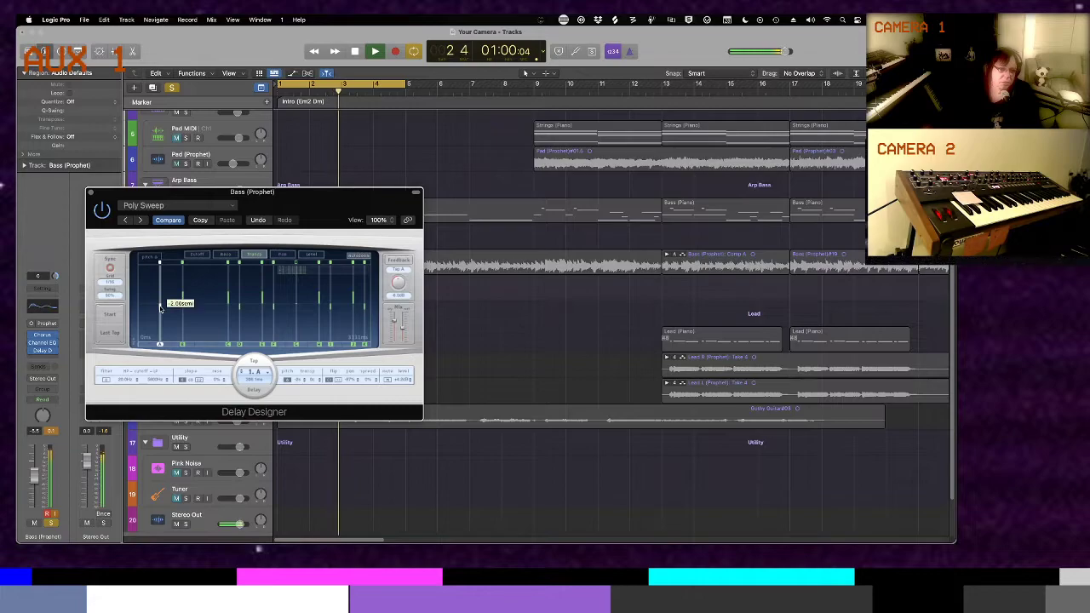
pyautogui.moveTo(160, 296)
pyautogui.mouseDown()
pyautogui.moveTo(162, 272)
pyautogui.moveTo(160, 291)
pyautogui.mouseUp()
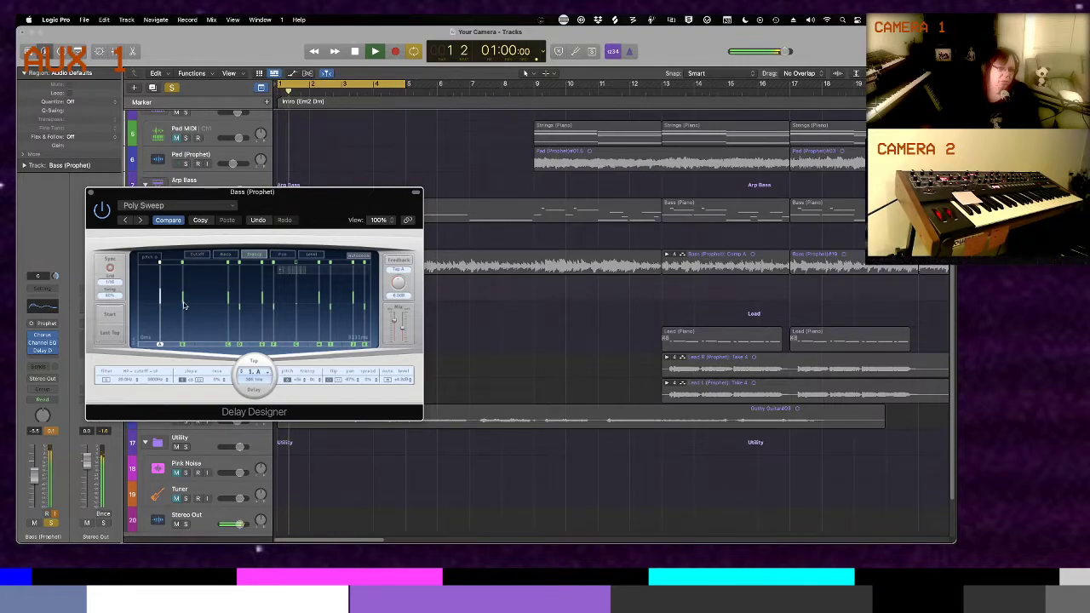
# Set the transposition of taps C and B to 2 semitones in Delay Designer
pyautogui.click(228, 302)
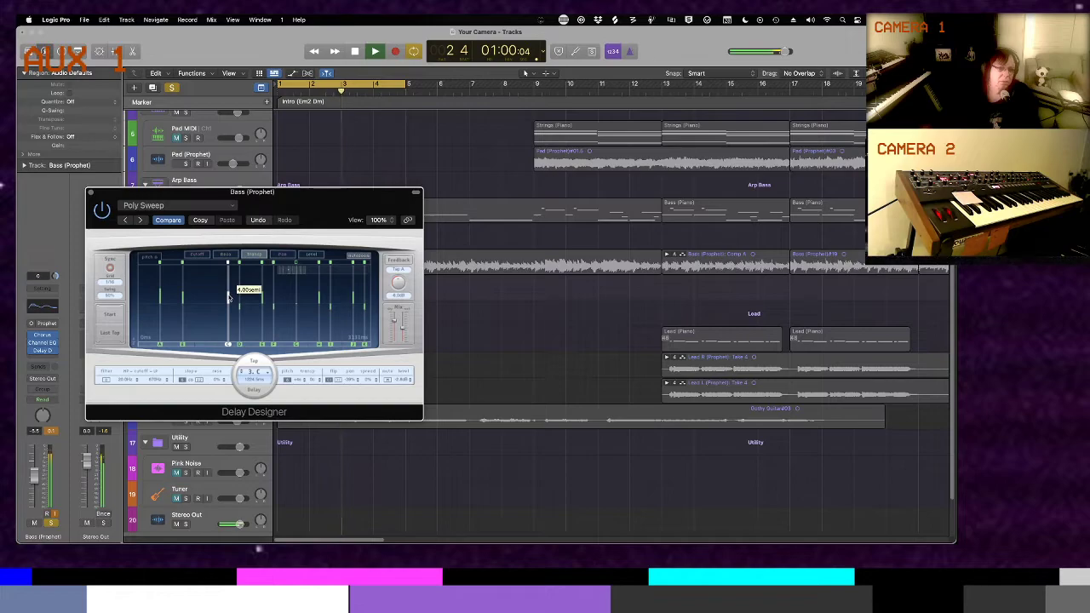
pyautogui.moveTo(228, 298); pyautogui.dragTo(228, 301)
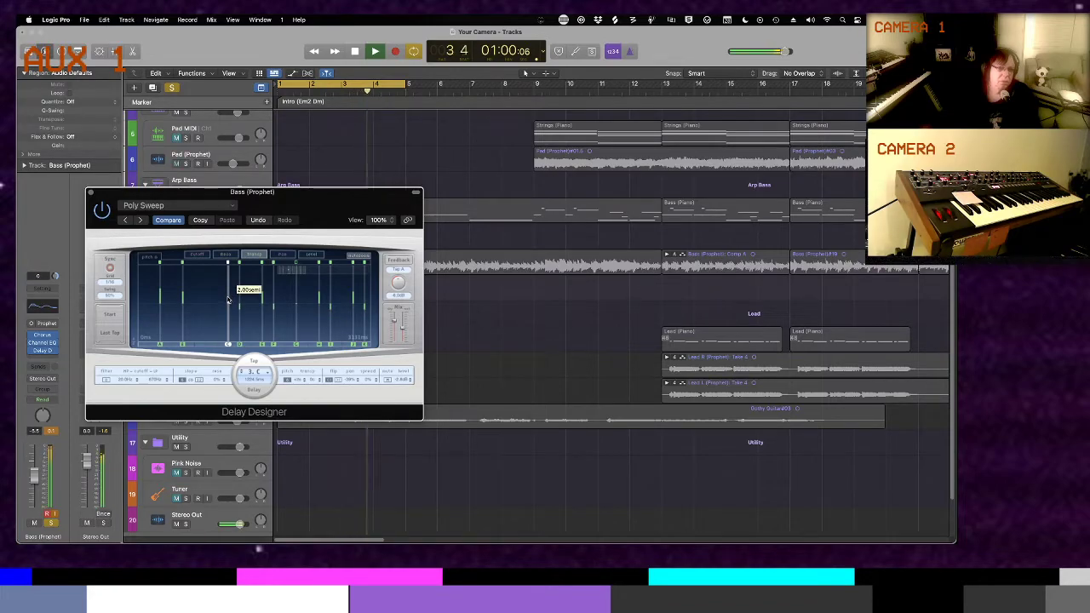
pyautogui.click(182, 295)
pyautogui.click(182, 295)
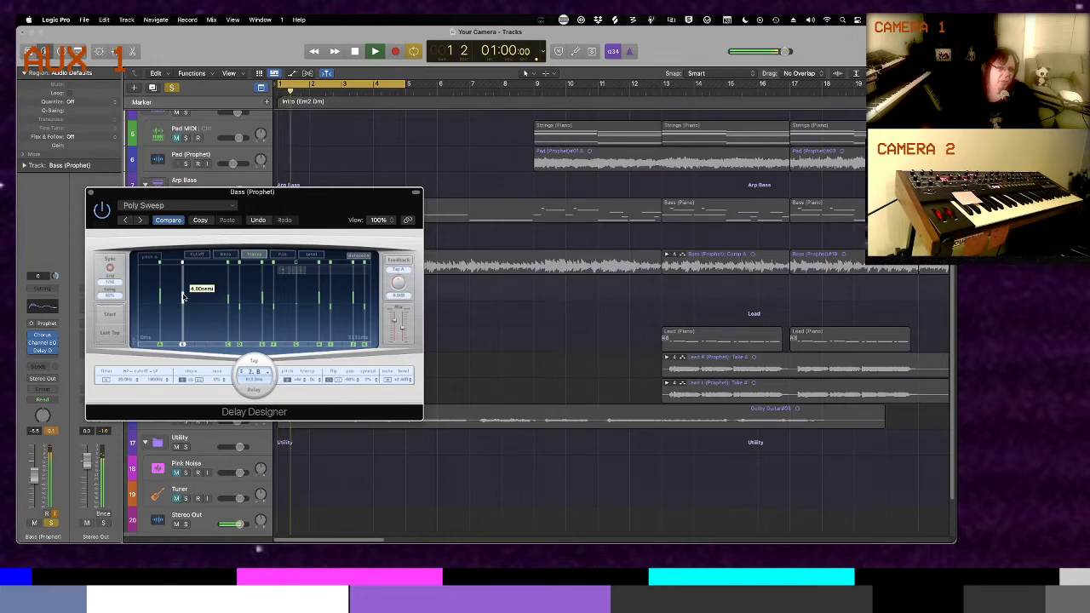
pyautogui.moveTo(183, 300); pyautogui.dragTo(184, 296)
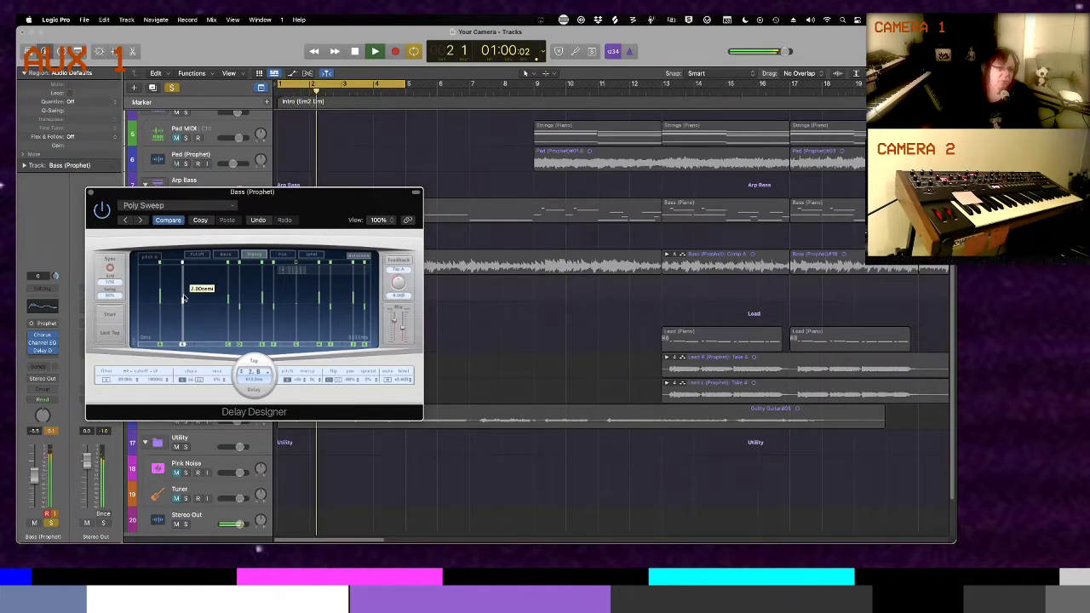
# Reduce the upward transposition of Delay Designer taps E, H and J
pyautogui.click(262, 295)
pyautogui.click(262, 295)
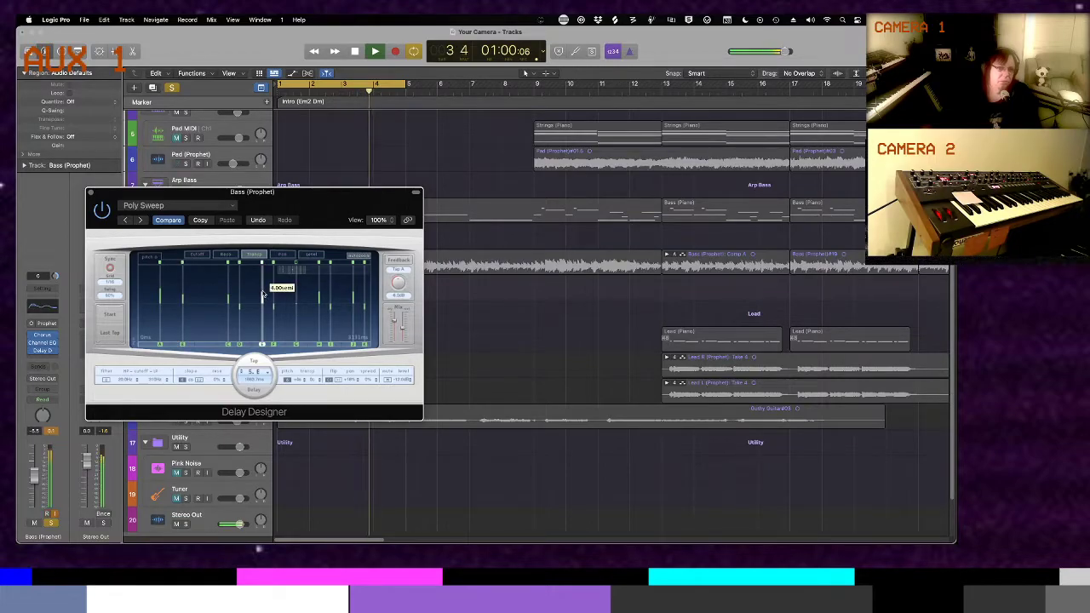
pyautogui.click(262, 300)
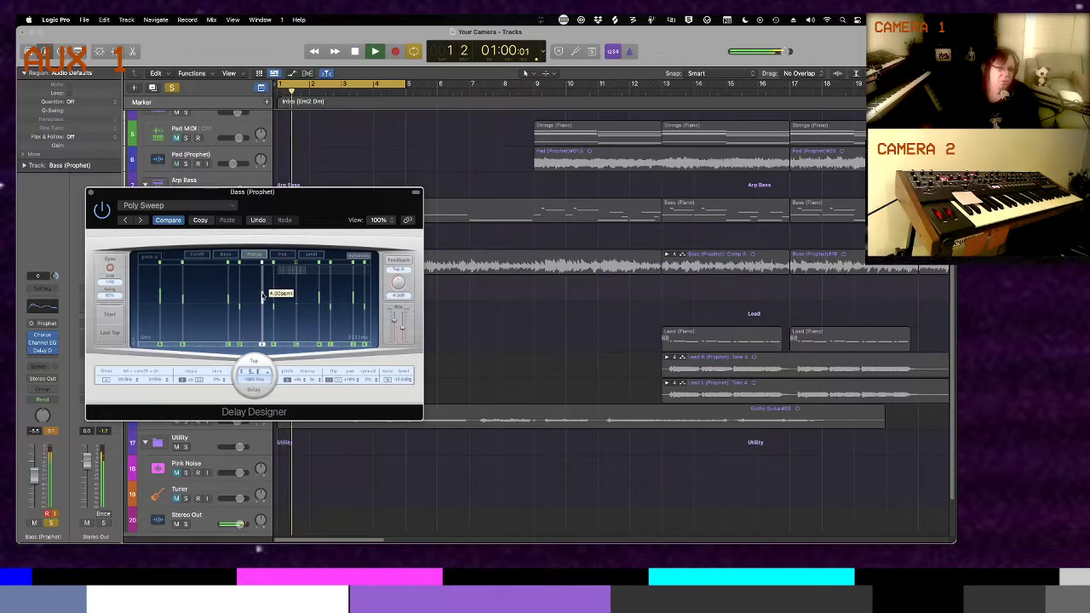
pyautogui.click(320, 297)
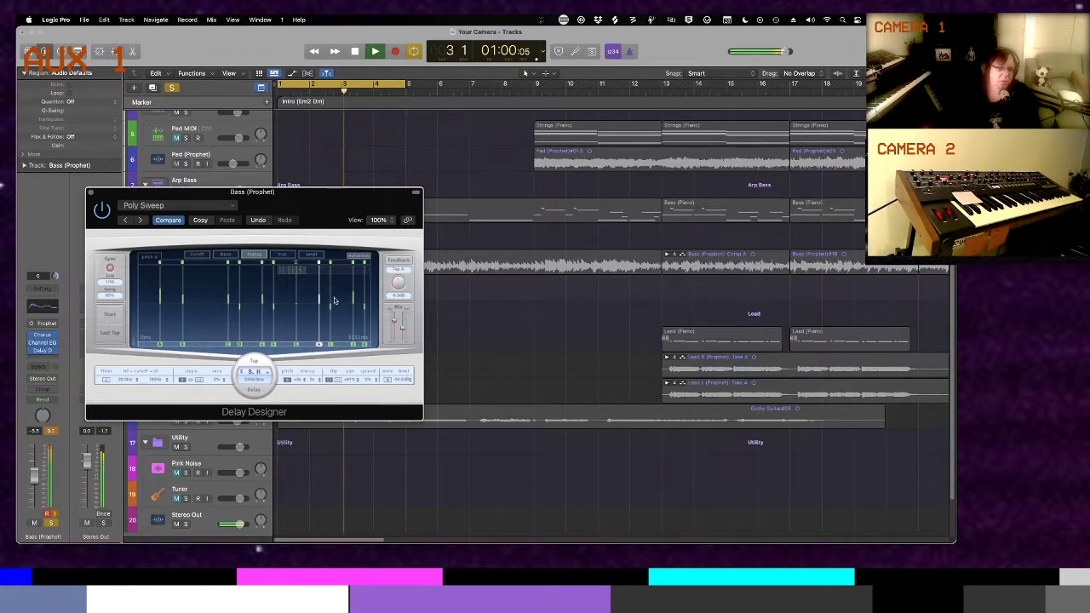
pyautogui.click(354, 296)
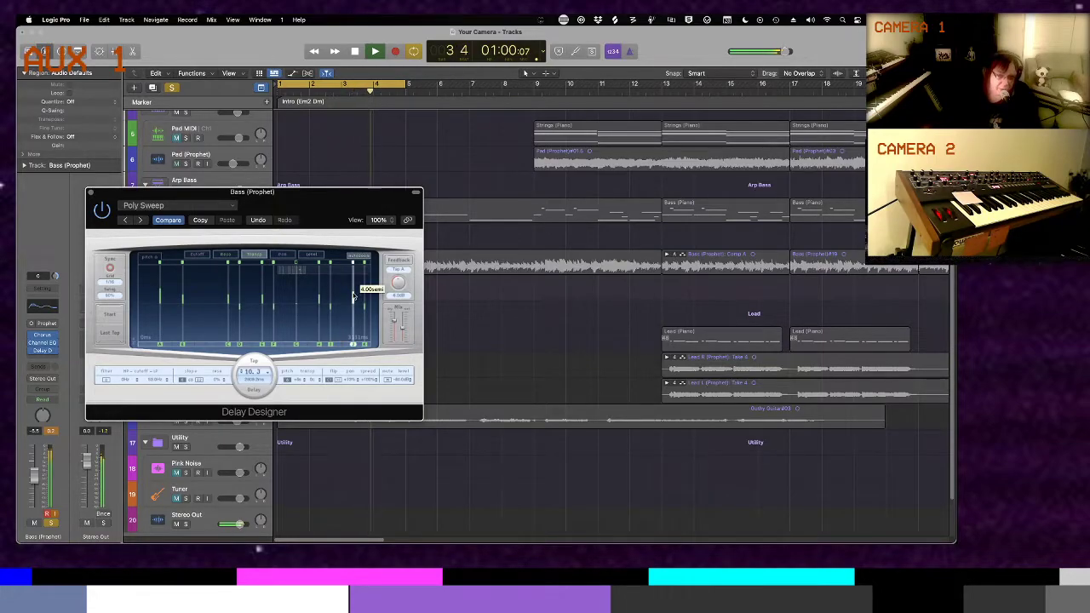
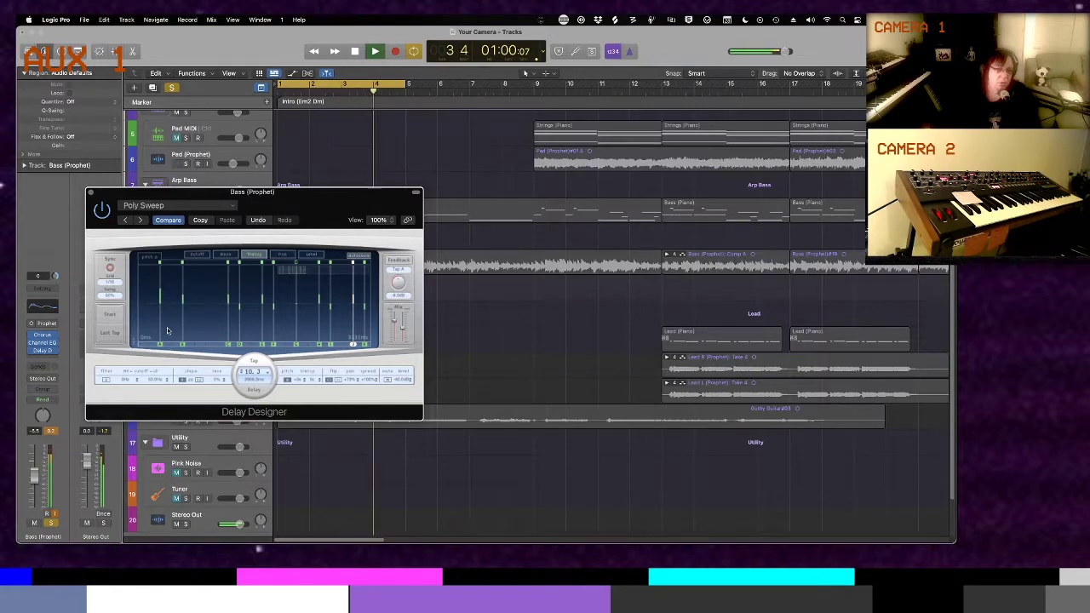
# Close Delay Designer, unsolo the duplicated Bass (Prophet) track and audition it with the other tracks from the start of the song
pyautogui.click(91, 193)
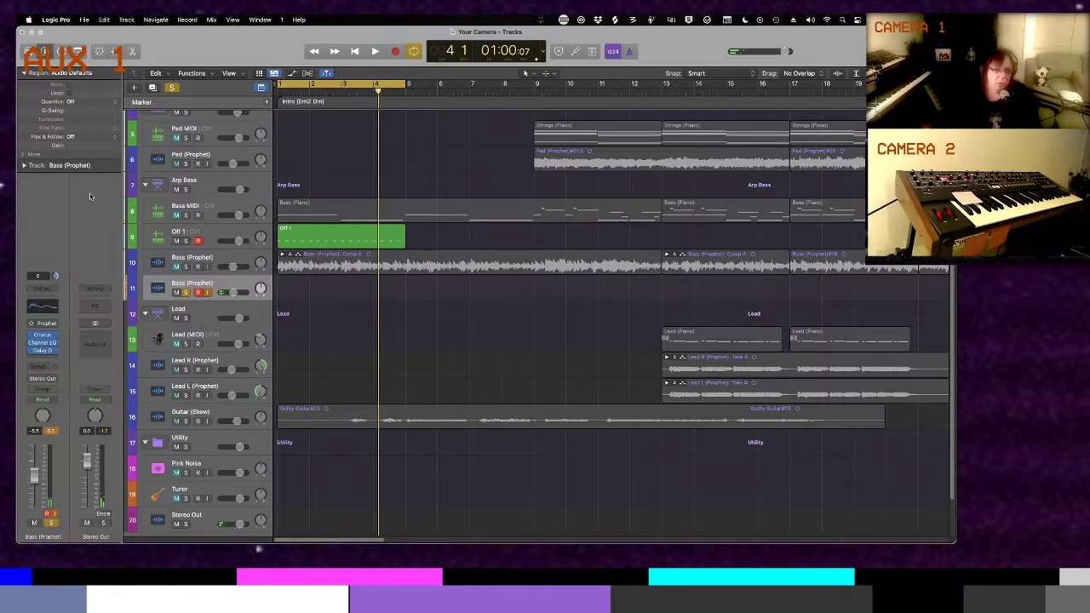
pyautogui.press('Return')
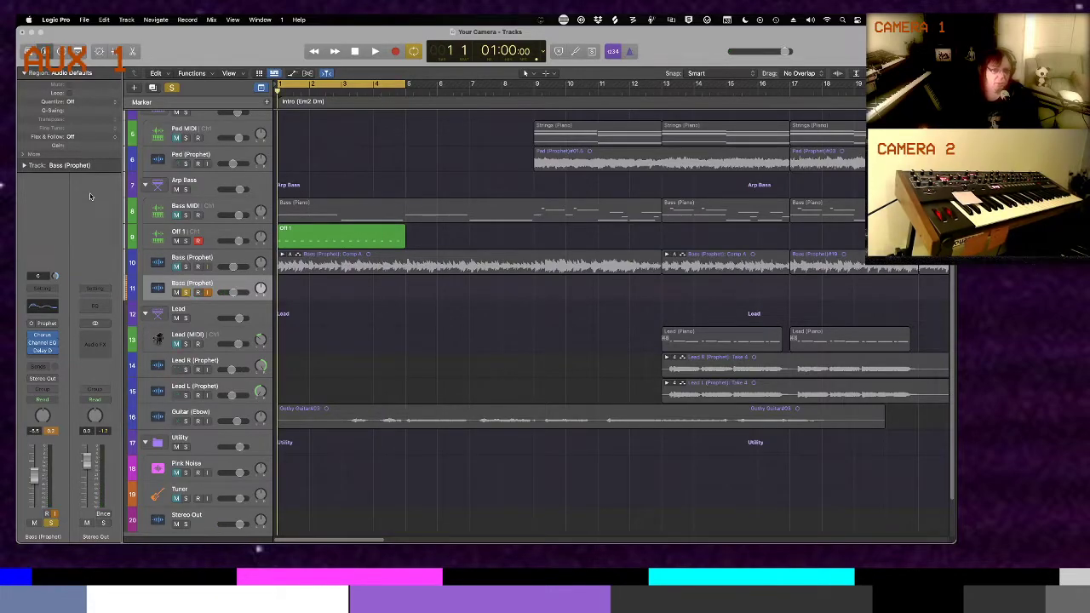
pyautogui.press('space')
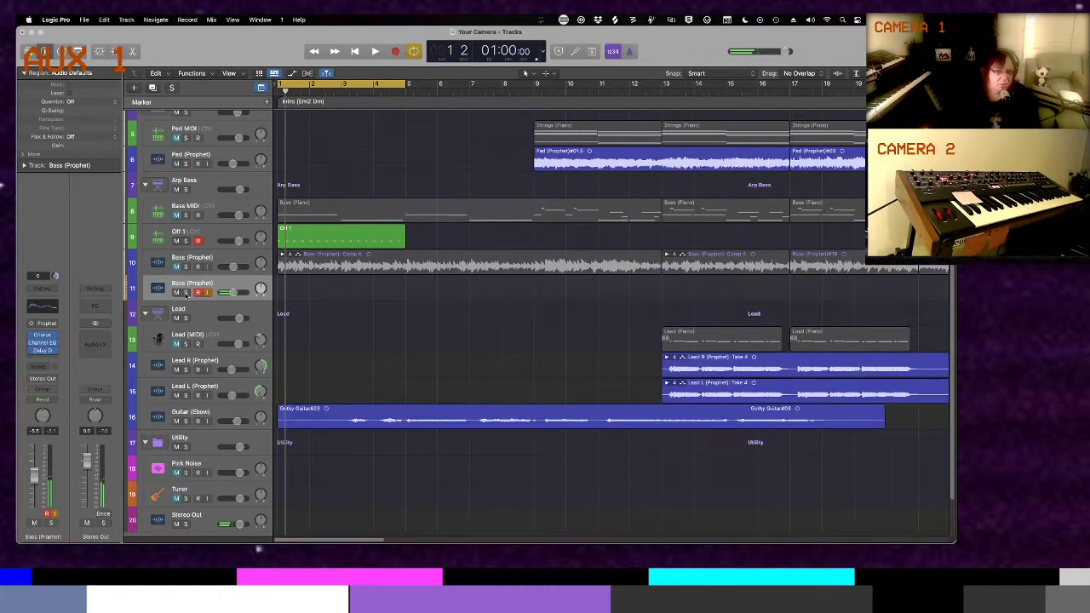
pyautogui.press('space')
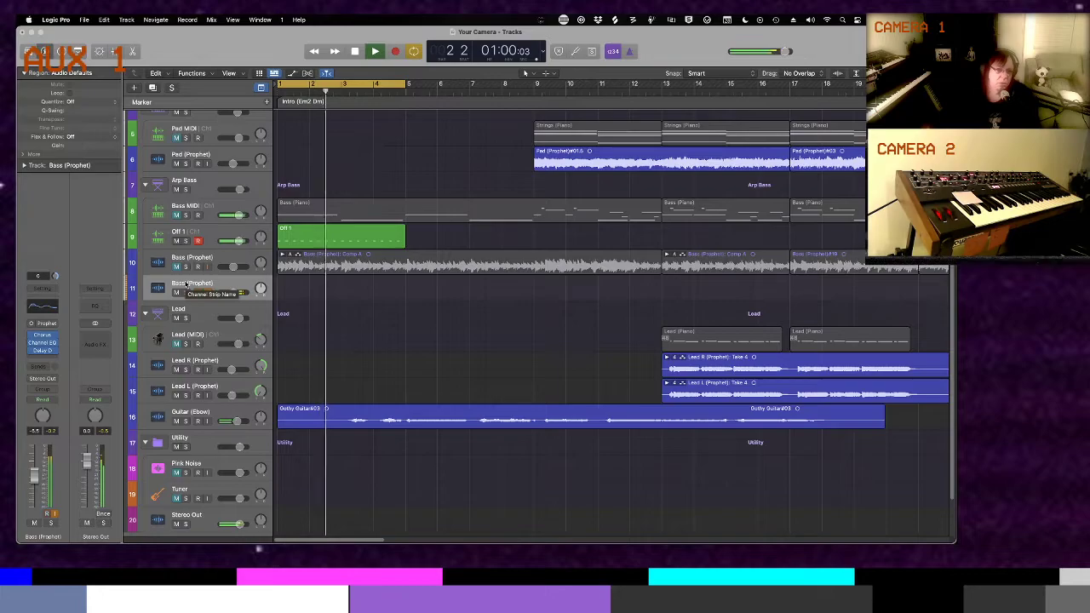
pyautogui.press('space')
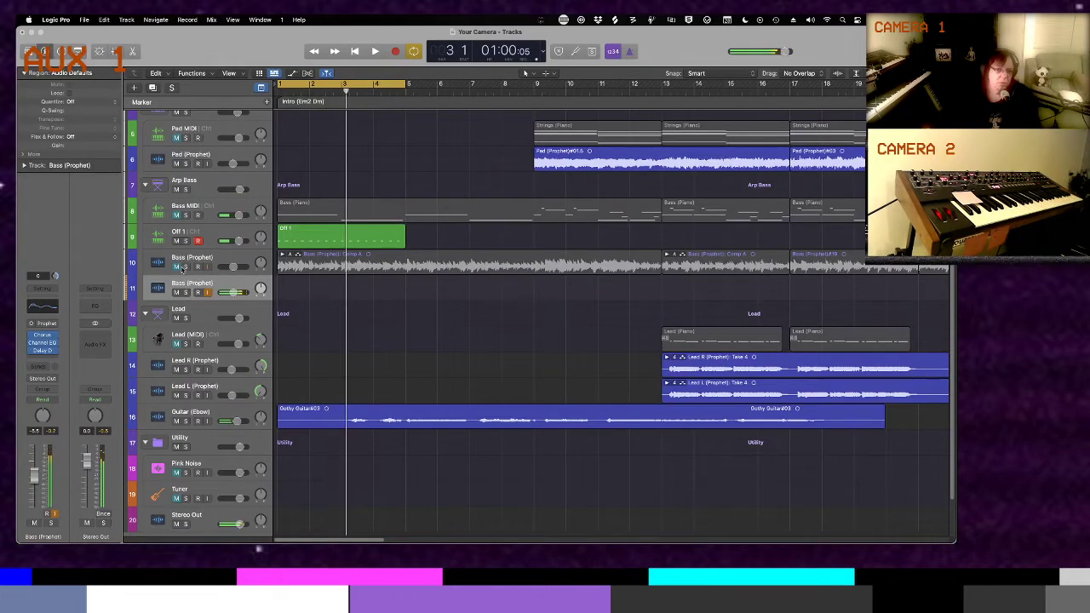
# Unmute Bass MIDI, mute the Off 1 track, and play the intro from the start to compare the original bass part
pyautogui.click(177, 214)
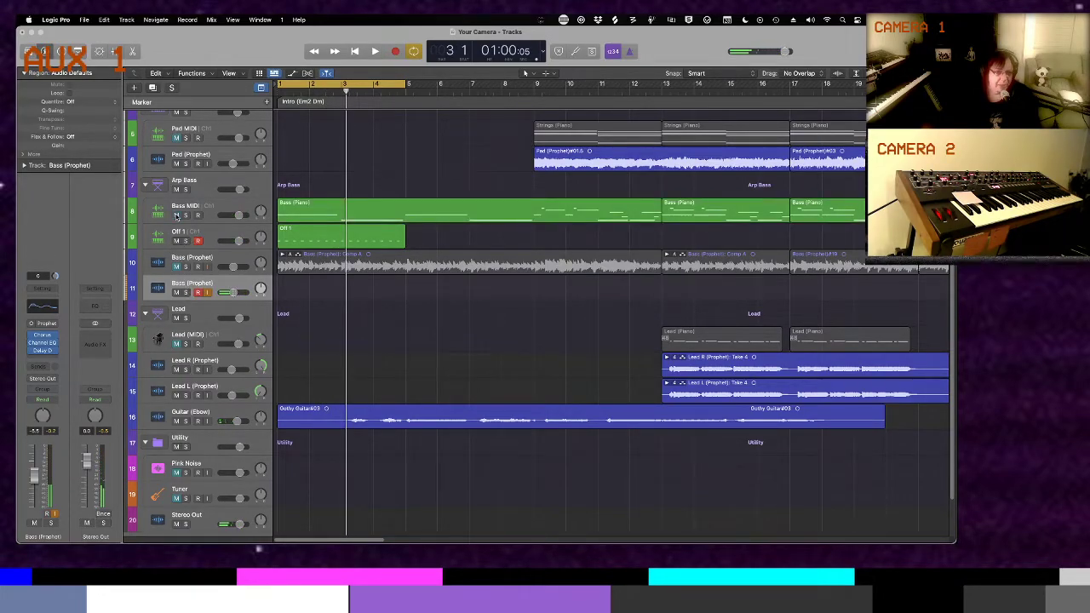
pyautogui.click(177, 241)
pyautogui.press('Return')
pyautogui.press('space')
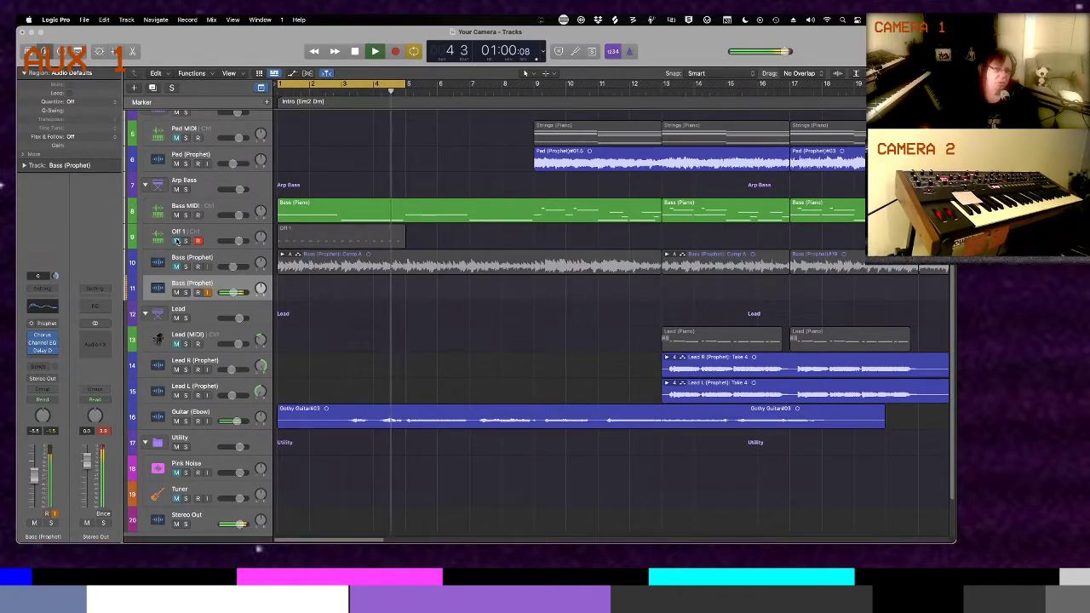
pyautogui.press('space')
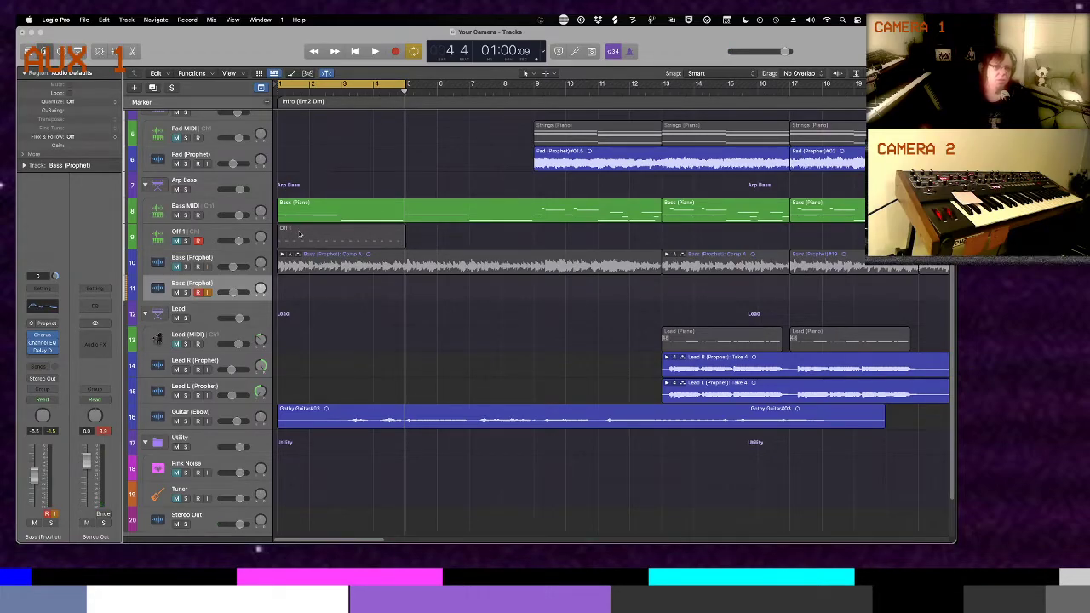
# Mute the Bass MIDI track again and unmute the Off 1 track
pyautogui.click(268, 231)
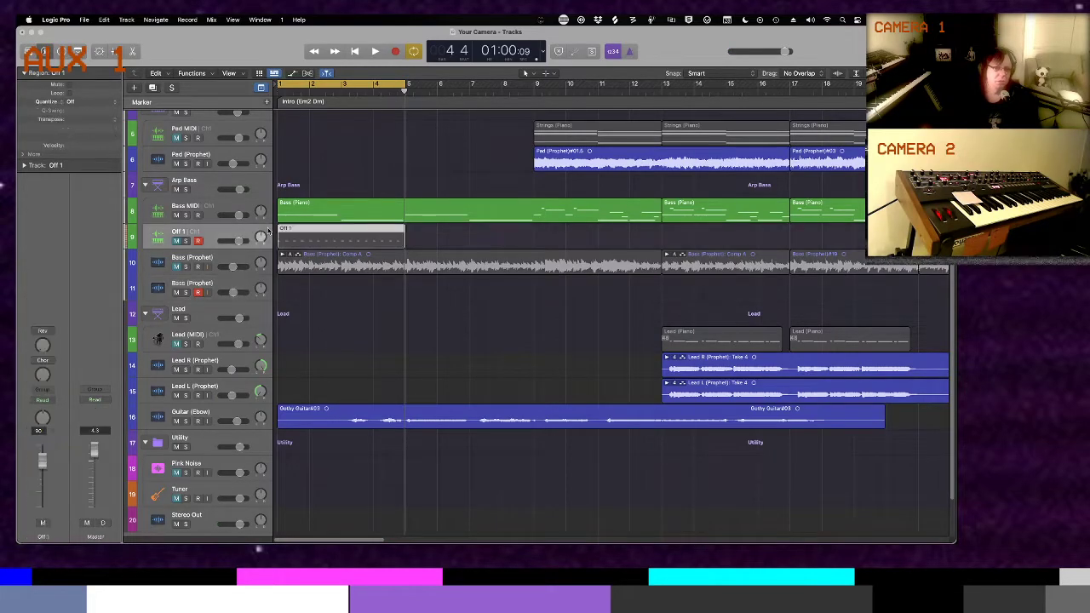
pyautogui.click(176, 215)
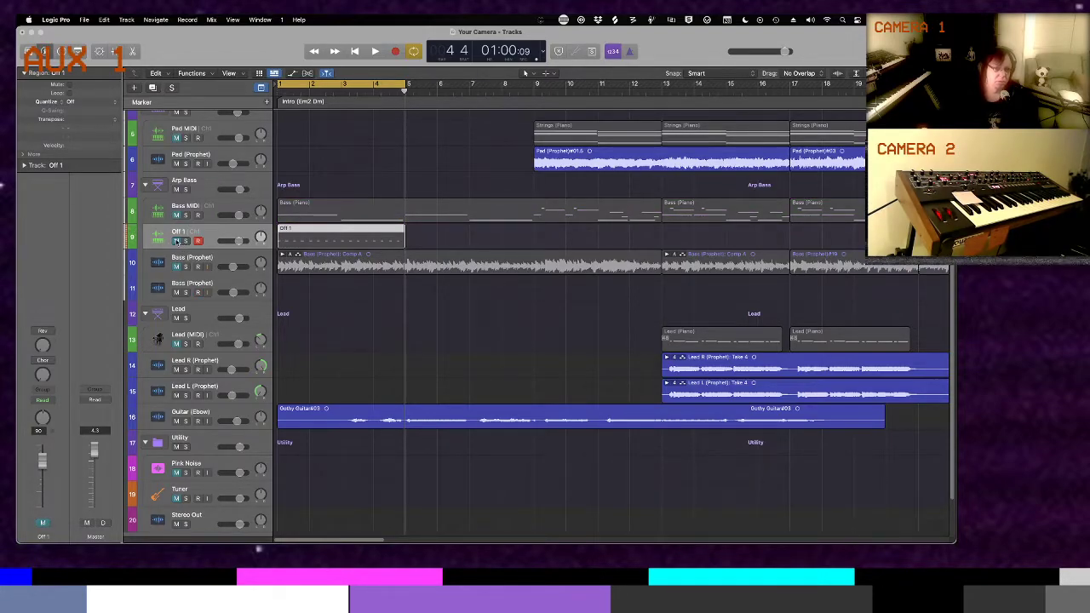
pyautogui.click(176, 241)
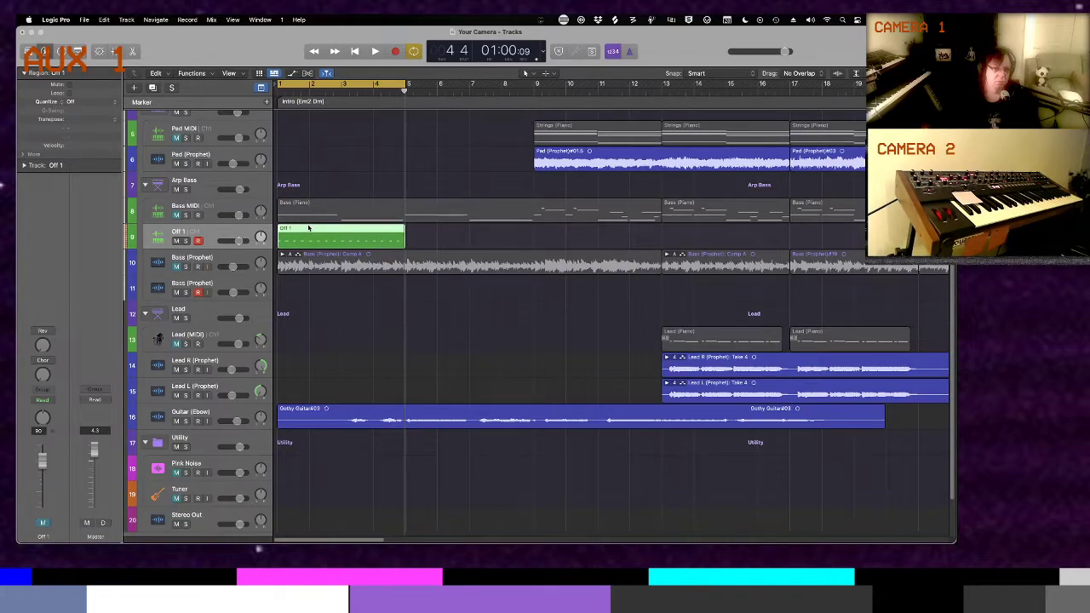
# Turn off cycle mode, delete the four-bar Off 1 region, and record a new bass part from the song's start to about bar 21
pyautogui.press('c')
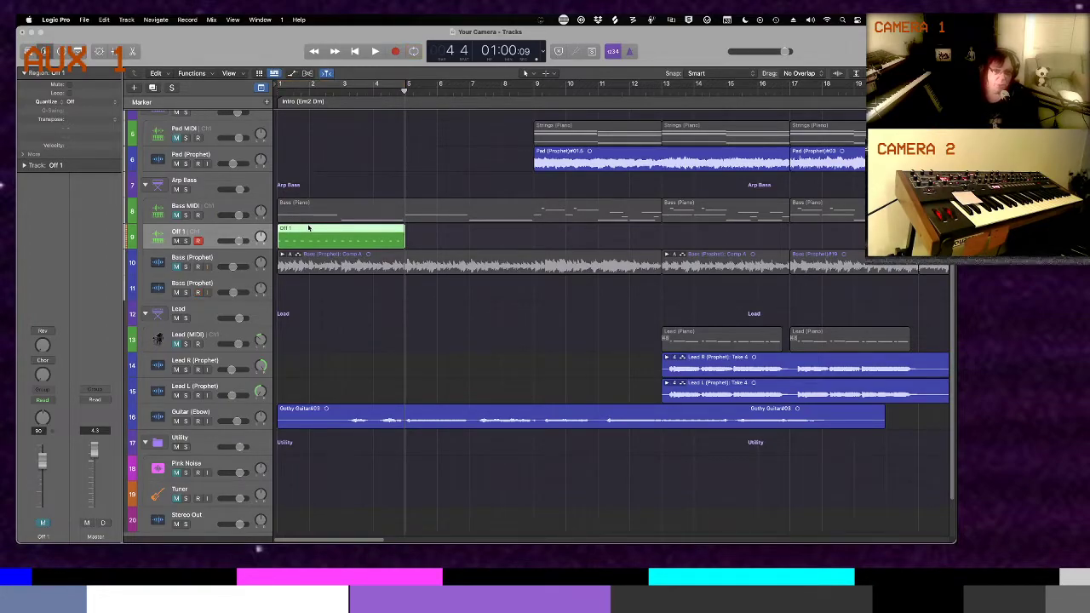
pyautogui.press('Delete')
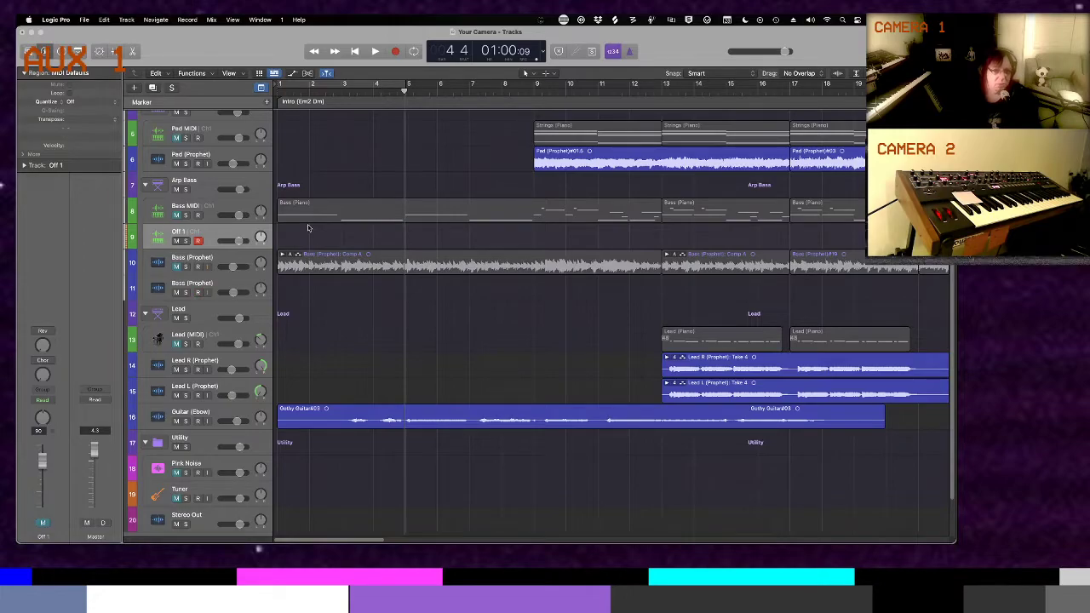
pyautogui.press('Return')
pyautogui.press('r')
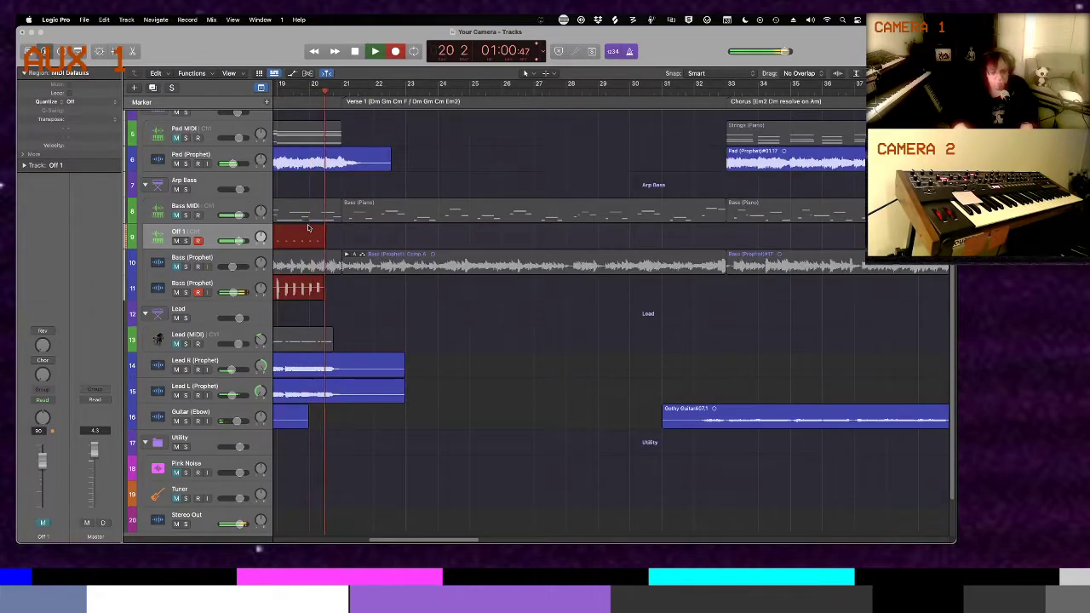
pyautogui.press('space')
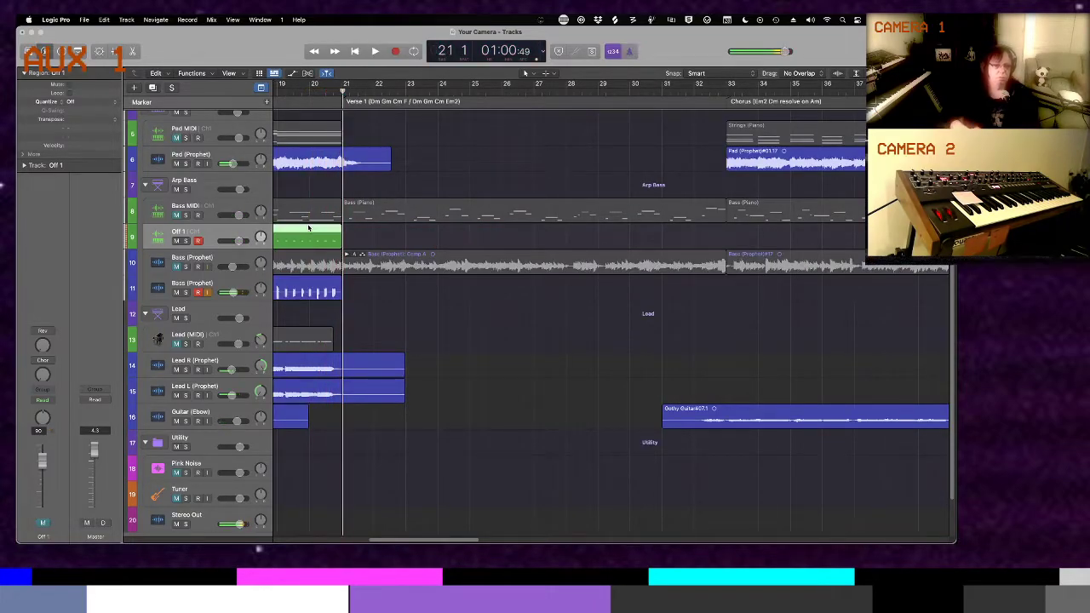
# Quantize all notes of the newly recorded Off 1 region to 1/8 Note in the Piano Roll and return to the song's start
pyautogui.doubleClick(308, 237)
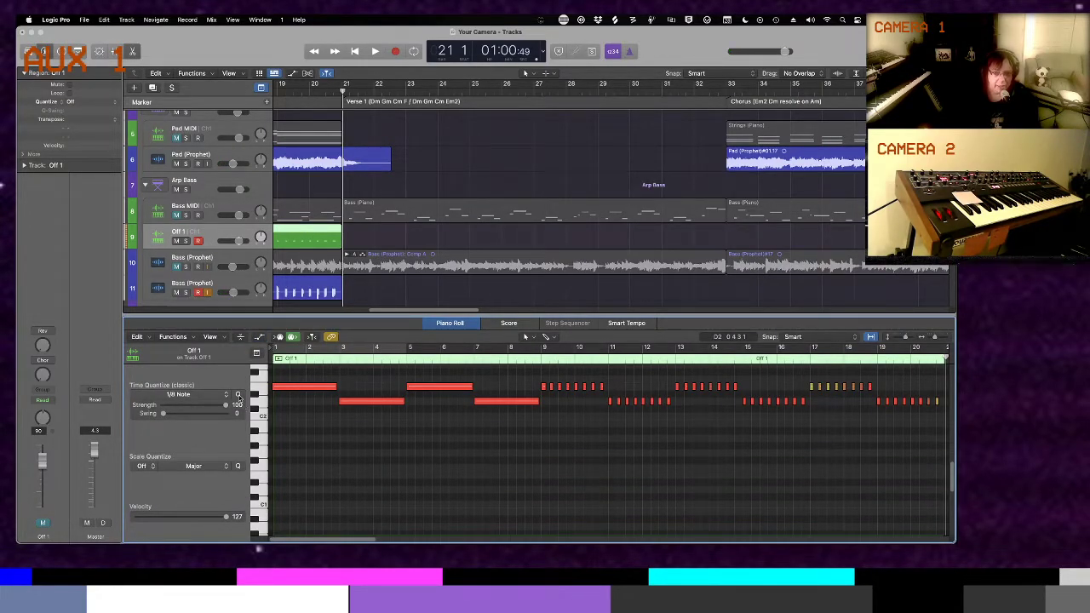
pyautogui.press('super+a')
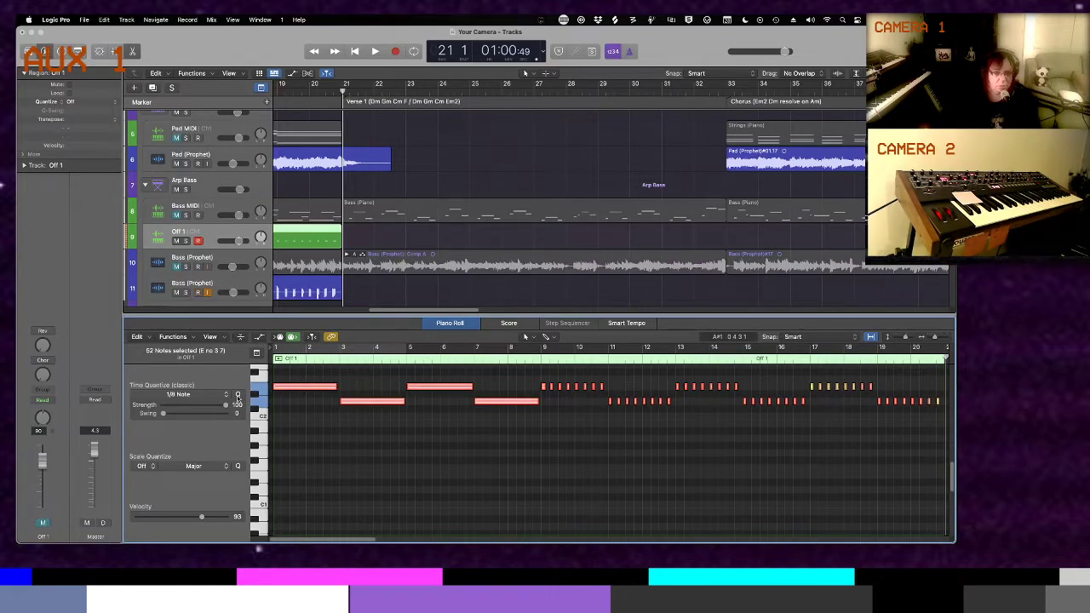
pyautogui.press('Return')
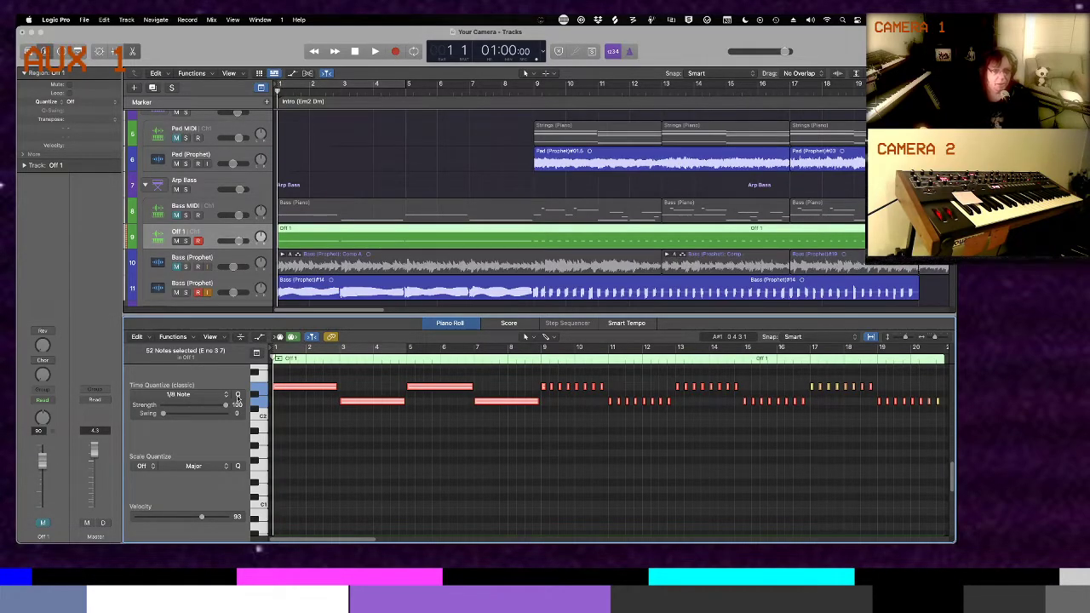
# Delete the Bass (Prophet)#14 audio region from the duplicated Bass (Prophet) track together with its audio file
pyautogui.scroll(-1, 239, 228)
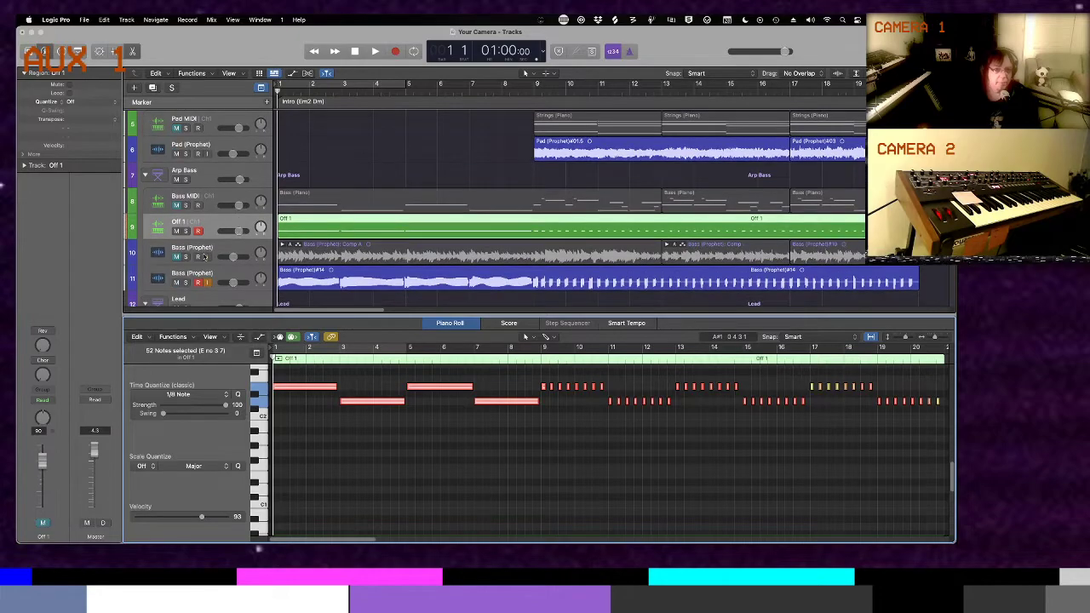
pyautogui.click(296, 278)
pyautogui.press('Delete')
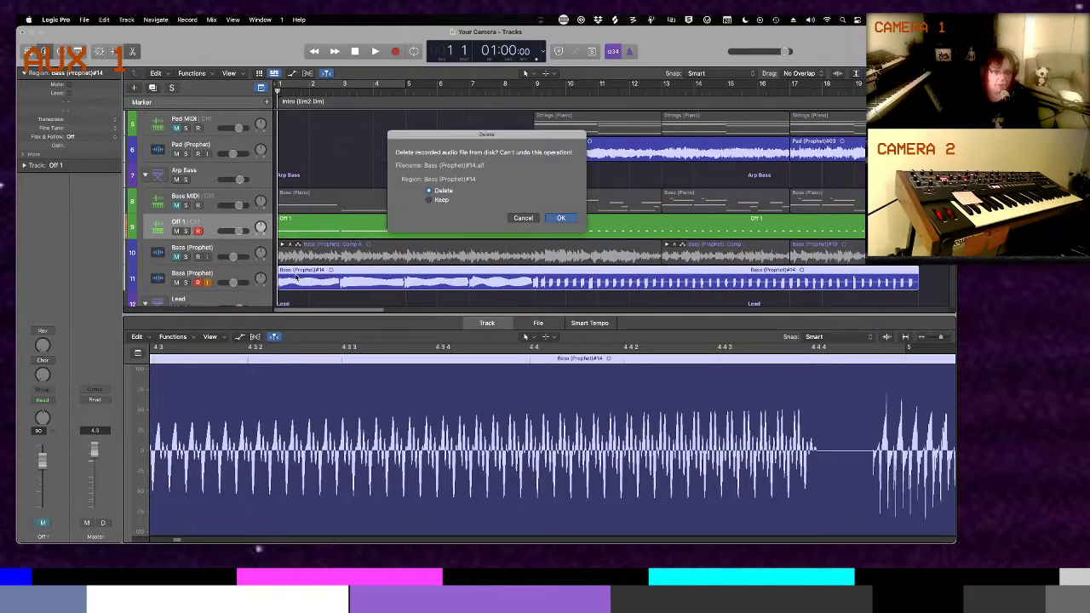
pyautogui.press('Return')
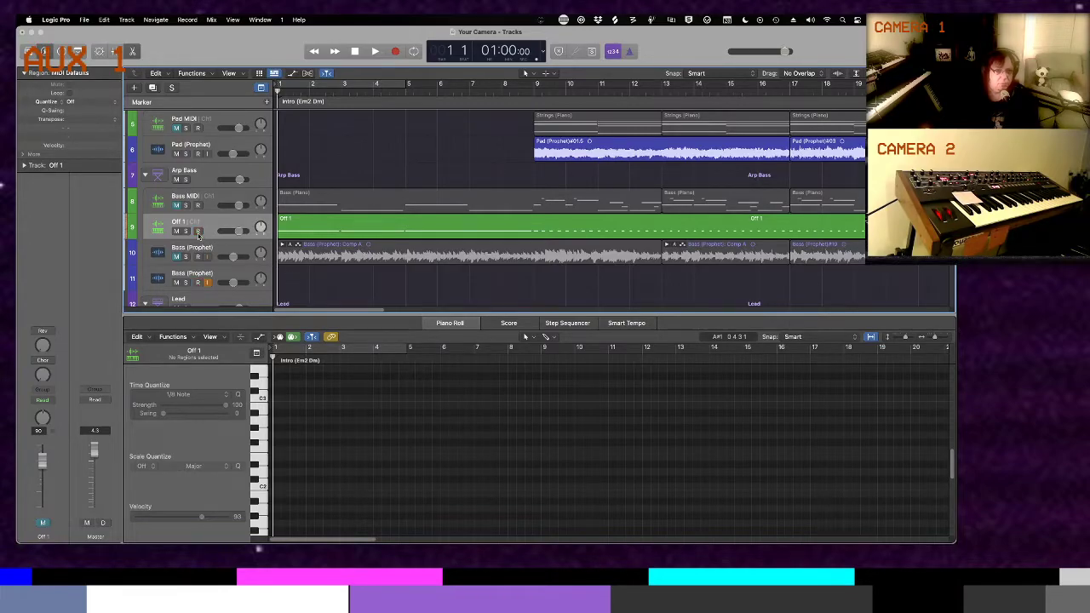
# Try an audio take of the Off 1 part on the duplicated Bass (Prophet) track up to about bar 16 and undo it
pyautogui.press('r')
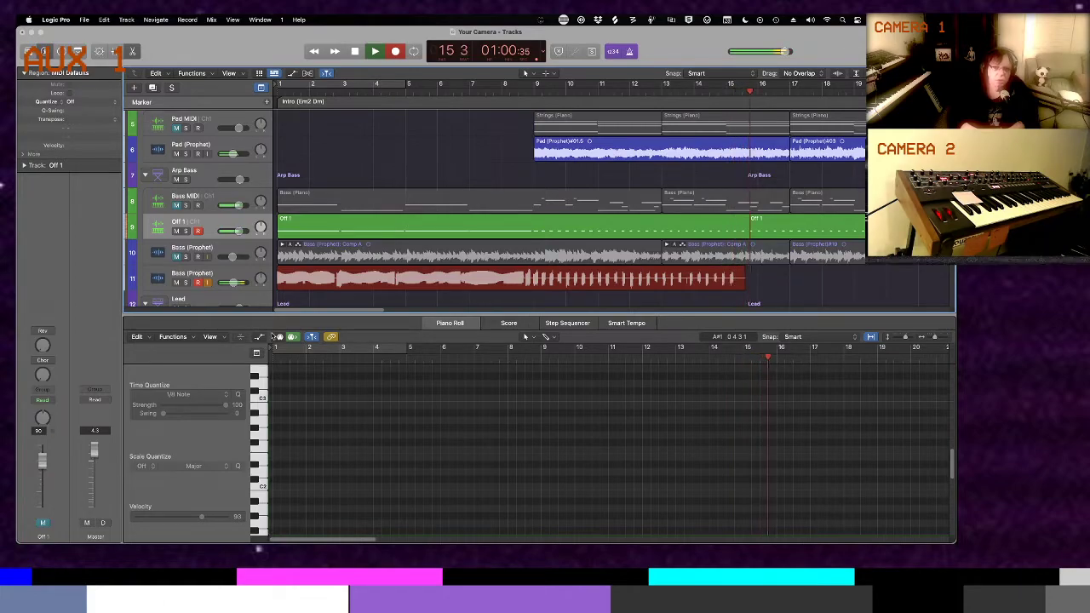
pyautogui.press('space')
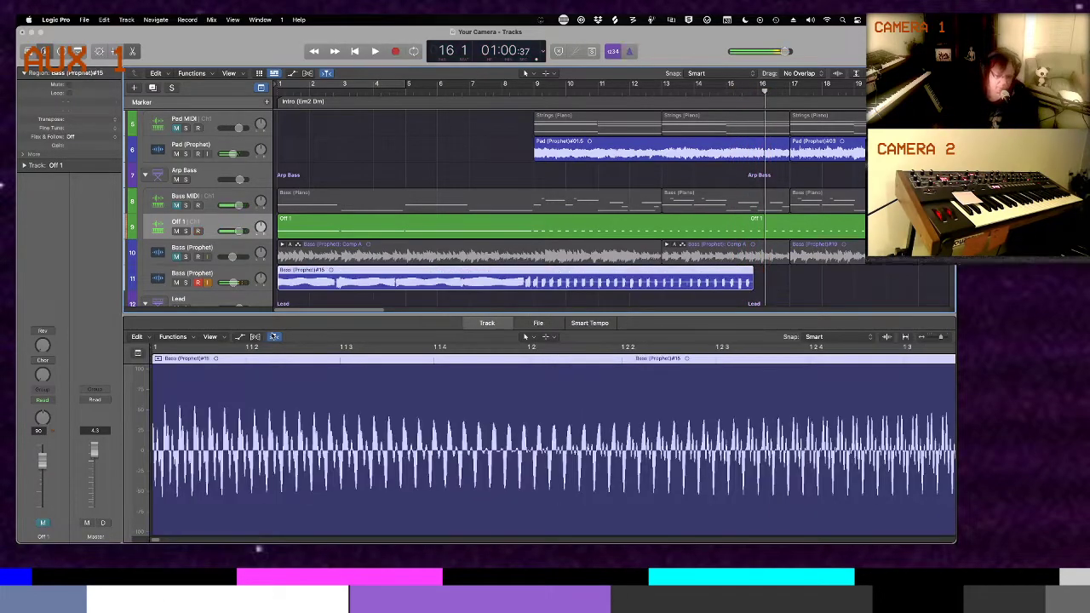
pyautogui.press('super+z')
# Record the Off 1 part as audio on the duplicated Bass (Prophet) track from the song's start to about bar 13
pyautogui.press('Return')
pyautogui.press('r')
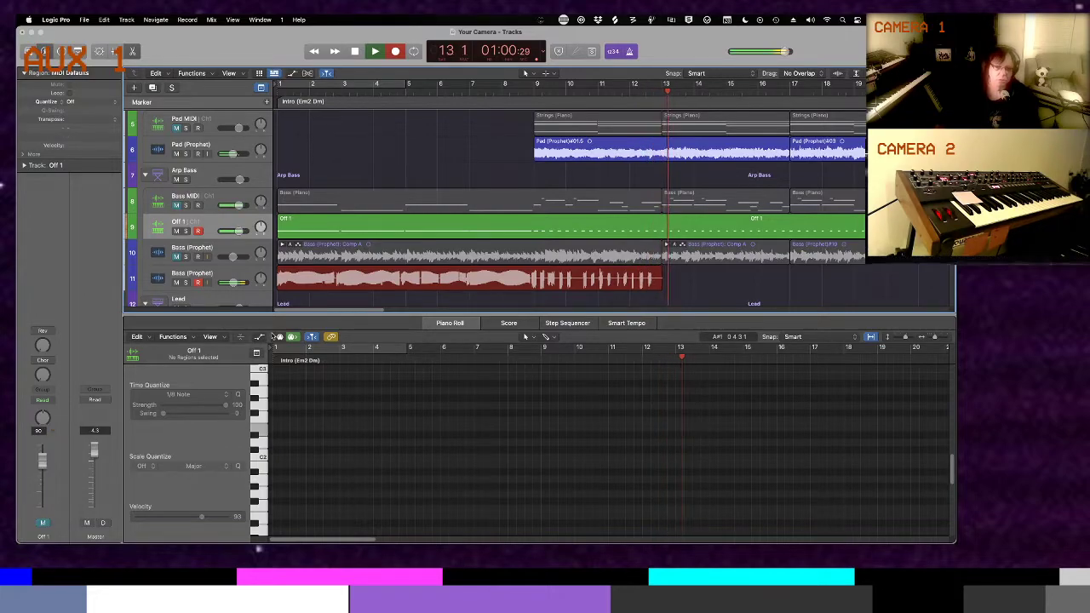
pyautogui.press('space')
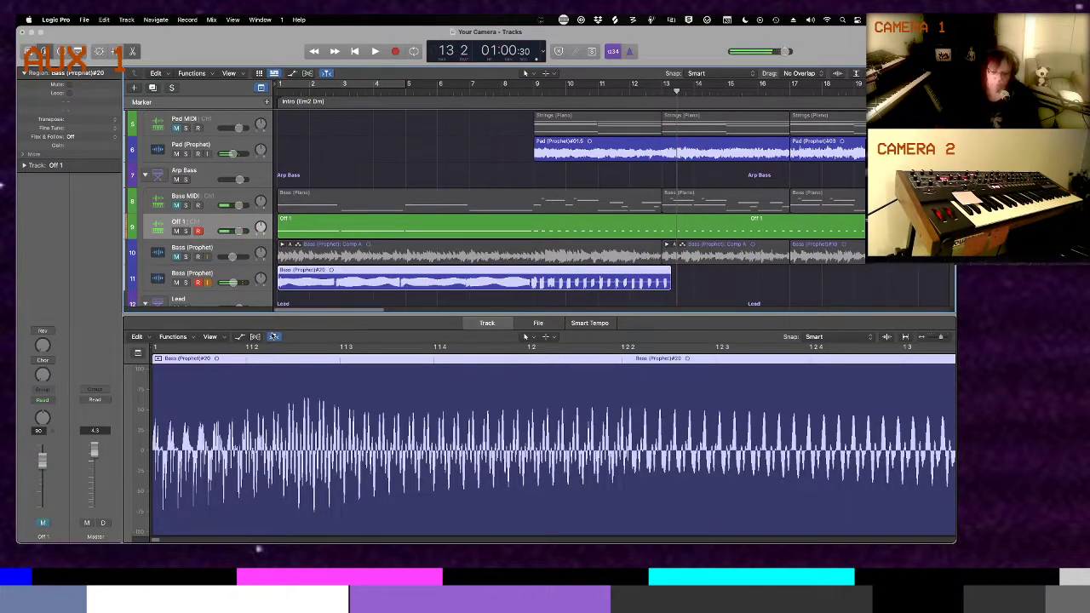
# Expand the Drums track stack and select its Drums (Scratch) and Drum Accent tracks
pyautogui.scroll(3, 192, 214)
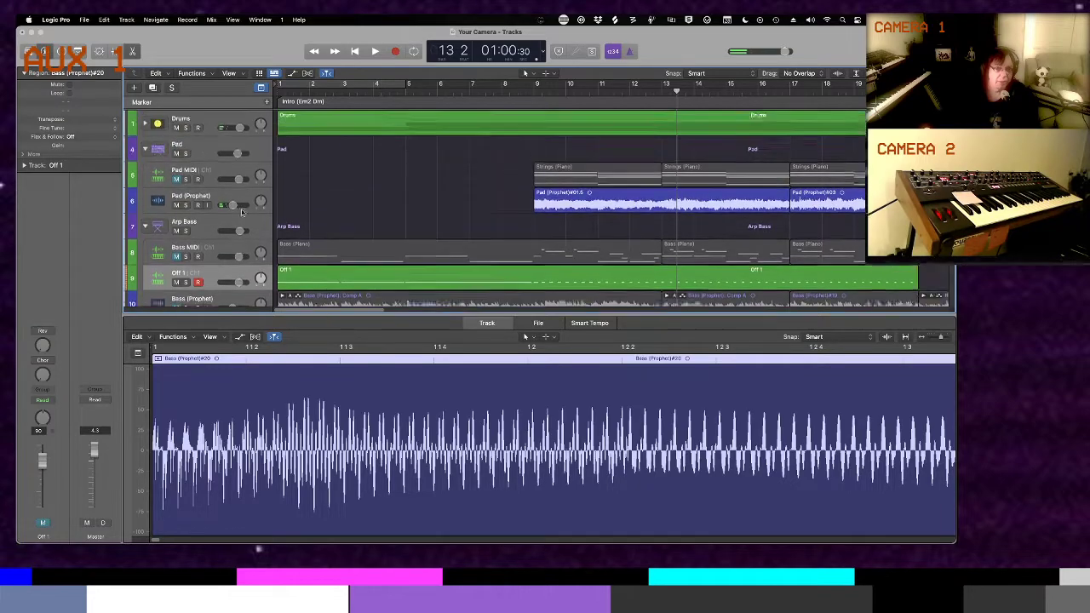
pyautogui.click(144, 123)
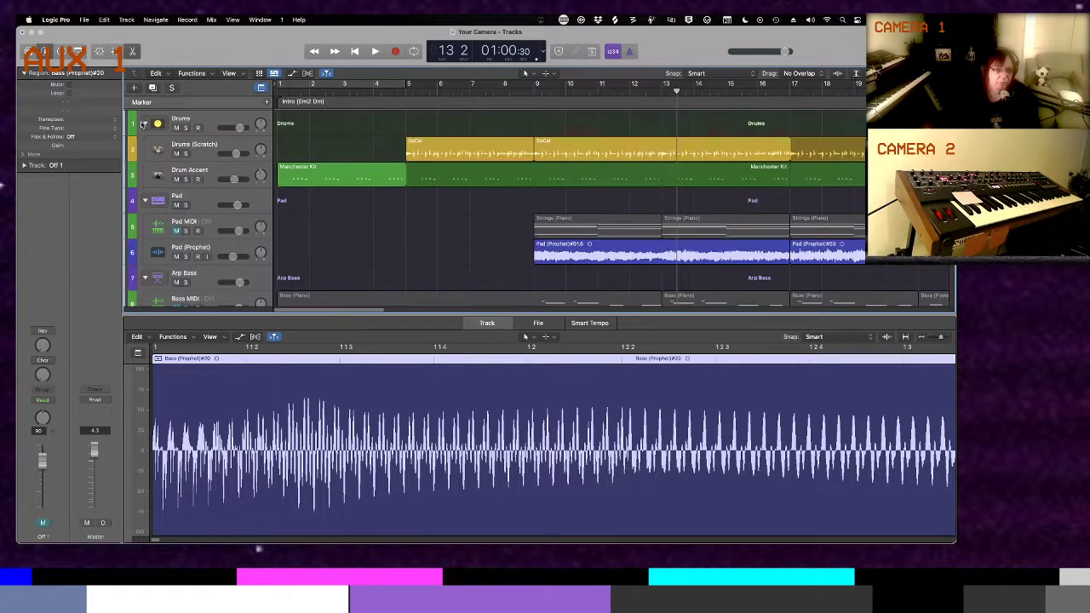
pyautogui.click(227, 147)
pyautogui.click(214, 168)
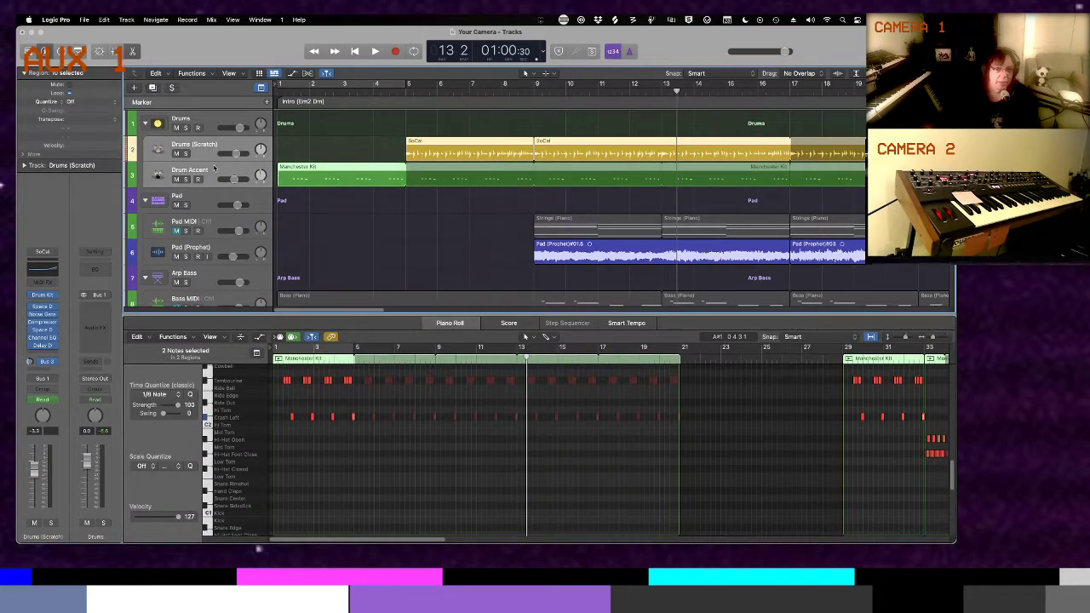
# Look for a freeze command among the Drums (Scratch) track's options and the recording, mixing and track commands
pyautogui.rightClick(224, 148)
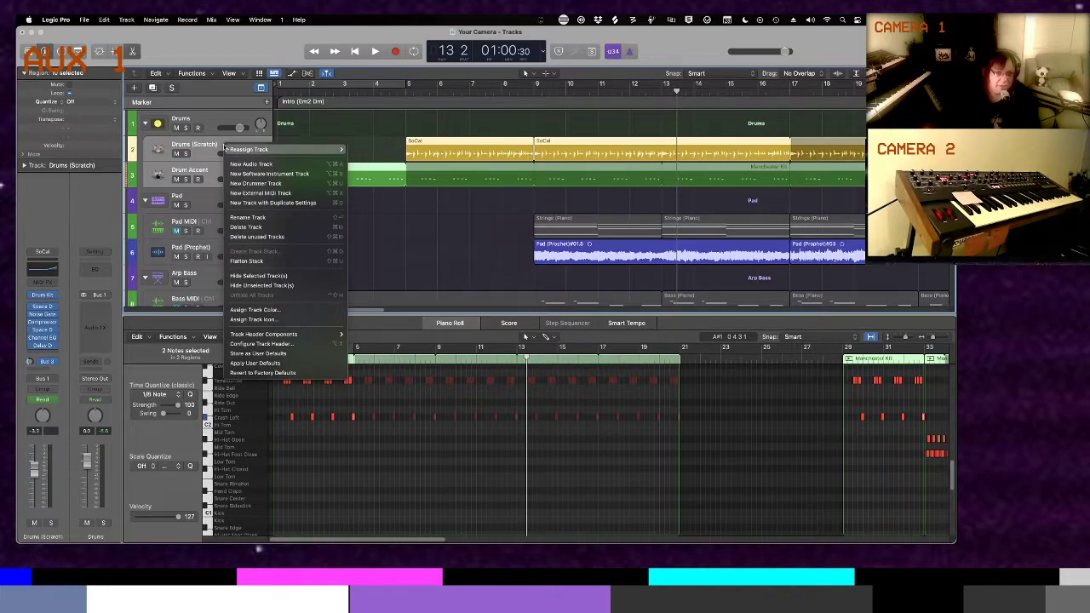
pyautogui.click(217, 149)
pyautogui.click(227, 152)
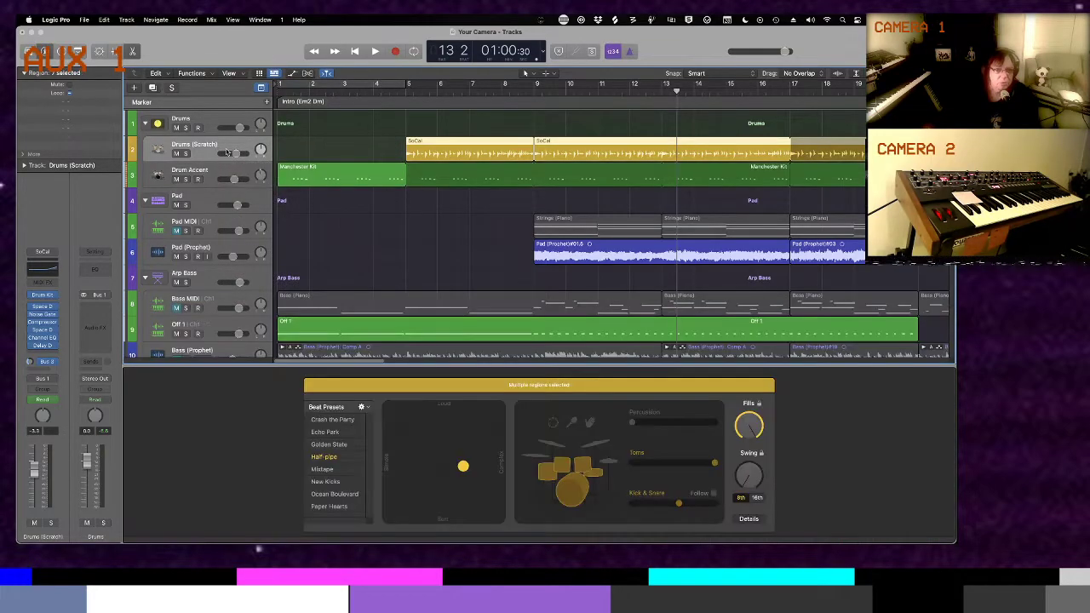
pyautogui.rightClick(226, 145)
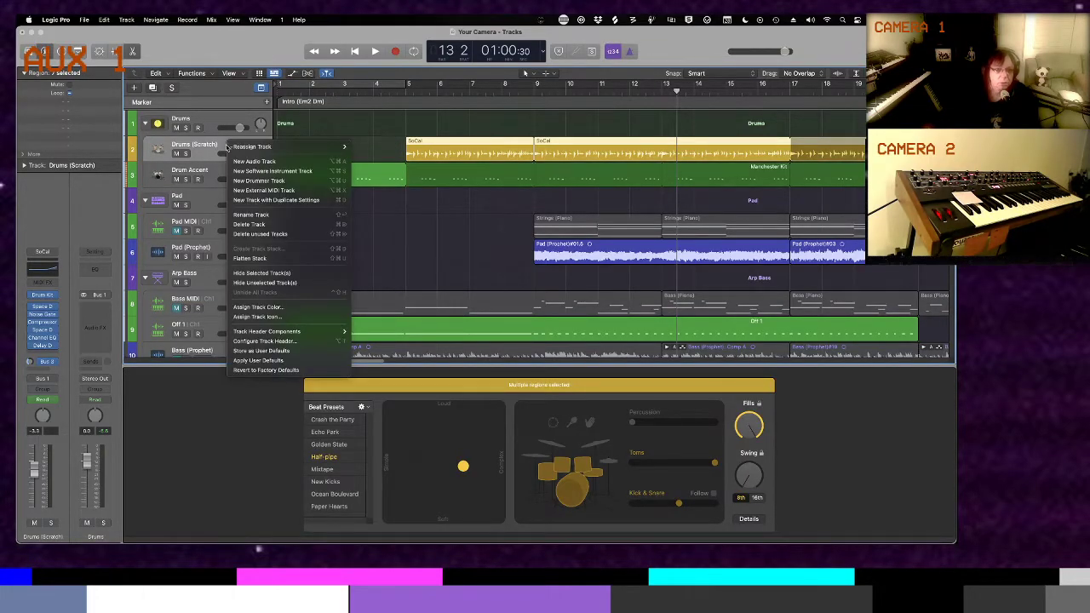
pyautogui.click(193, 17)
pyautogui.click(193, 17)
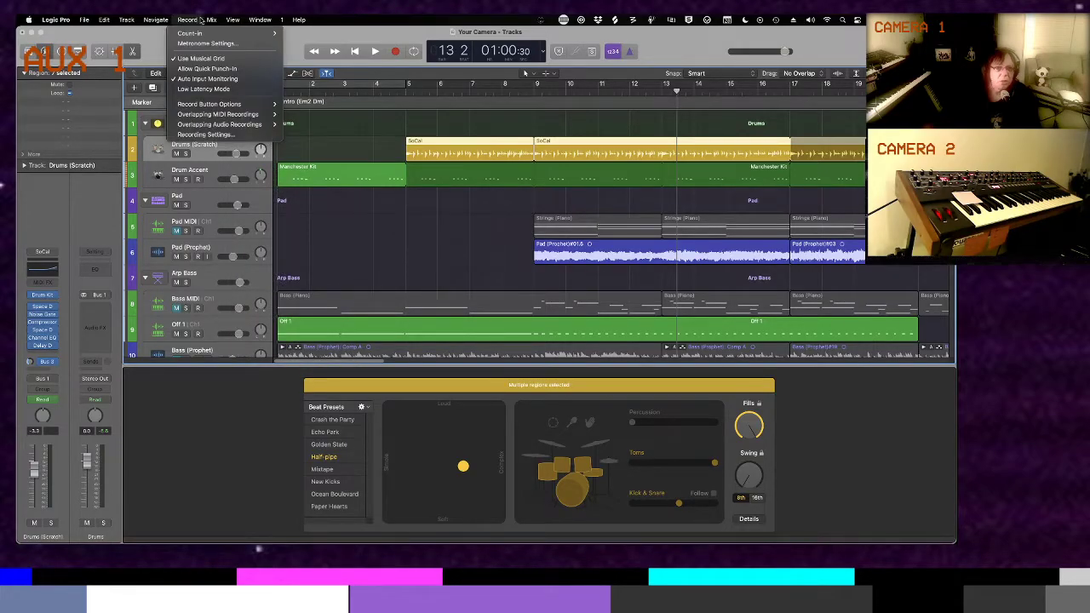
pyautogui.moveTo(212, 21)
pyautogui.moveTo(126, 19)
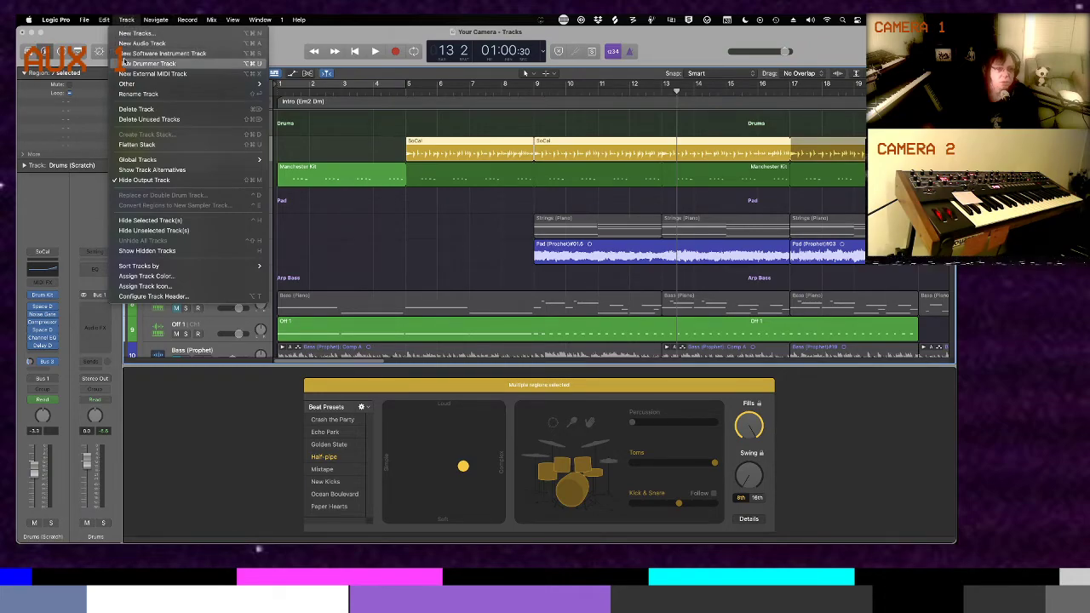
pyautogui.moveTo(171, 17)
# Search the help for "freeze", read the articles on freezing tracks and on advanced tools, and close the user guide
pyautogui.moveTo(299, 19)
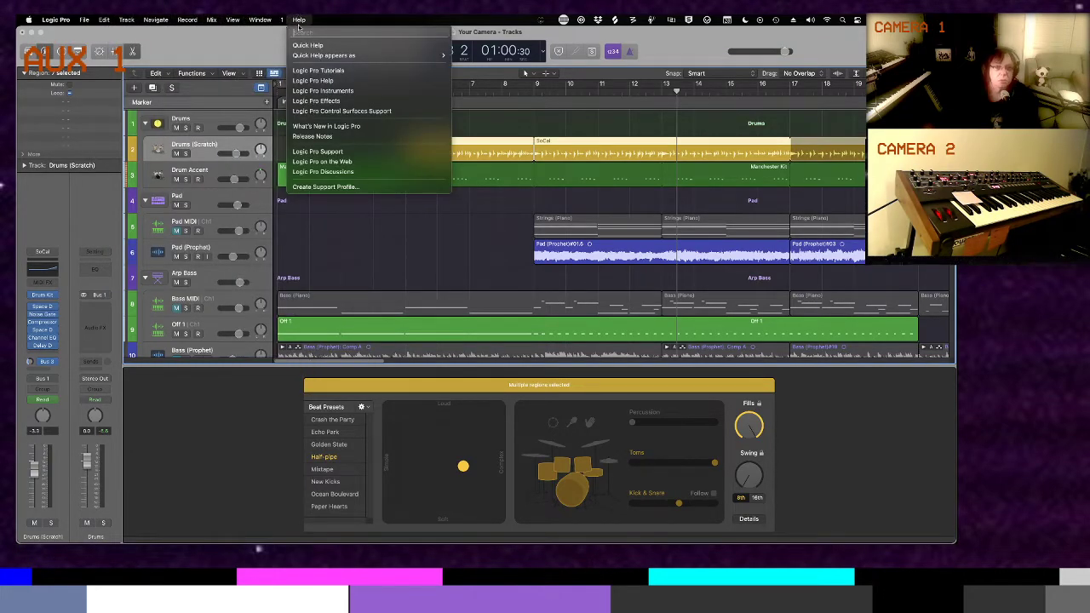
pyautogui.write('freeze')
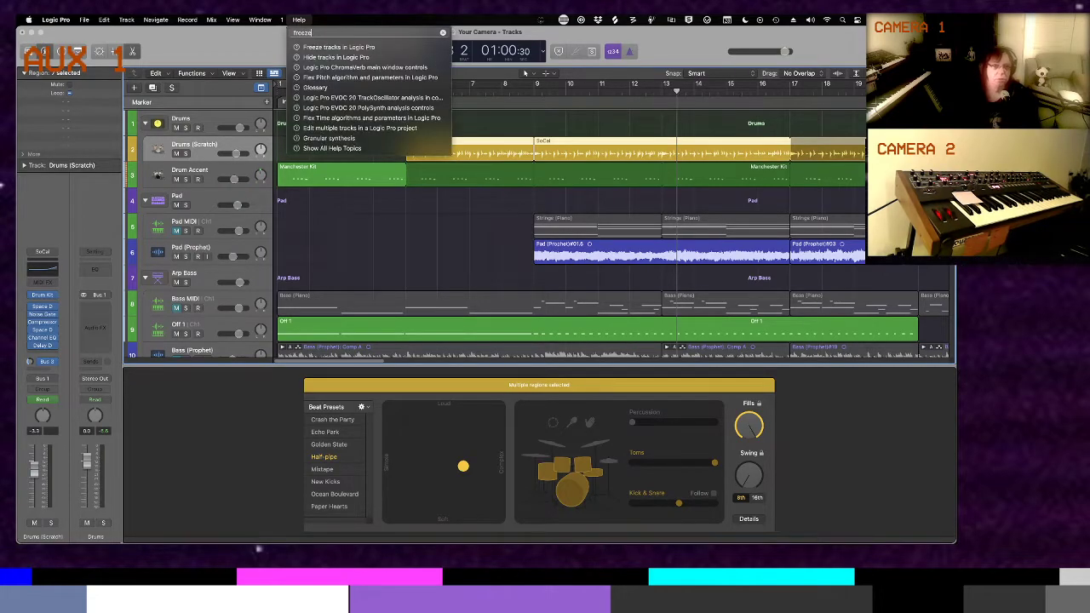
pyautogui.click(314, 48)
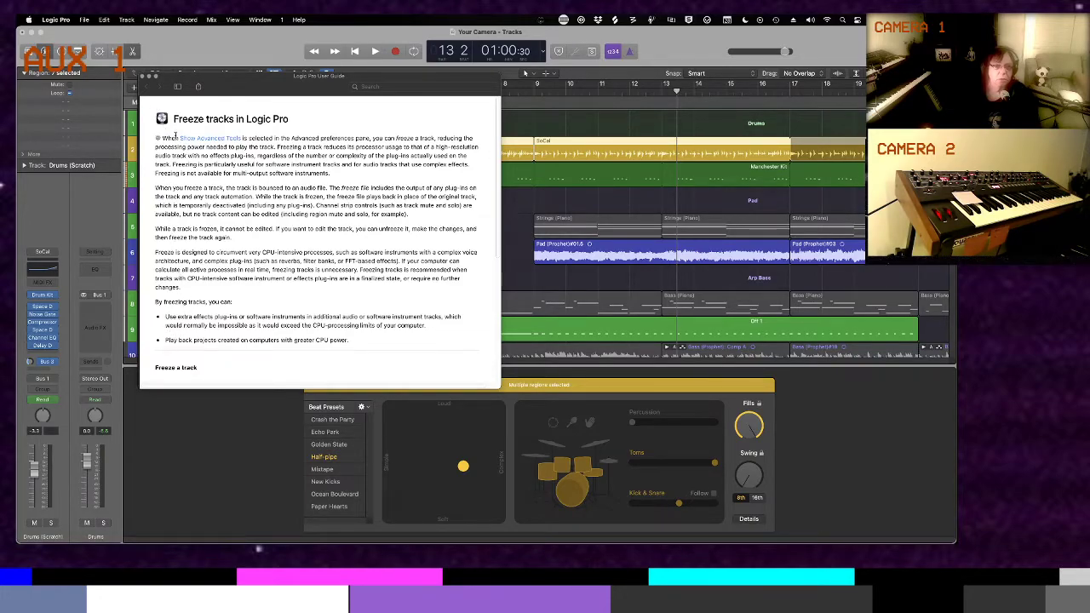
pyautogui.click(194, 140)
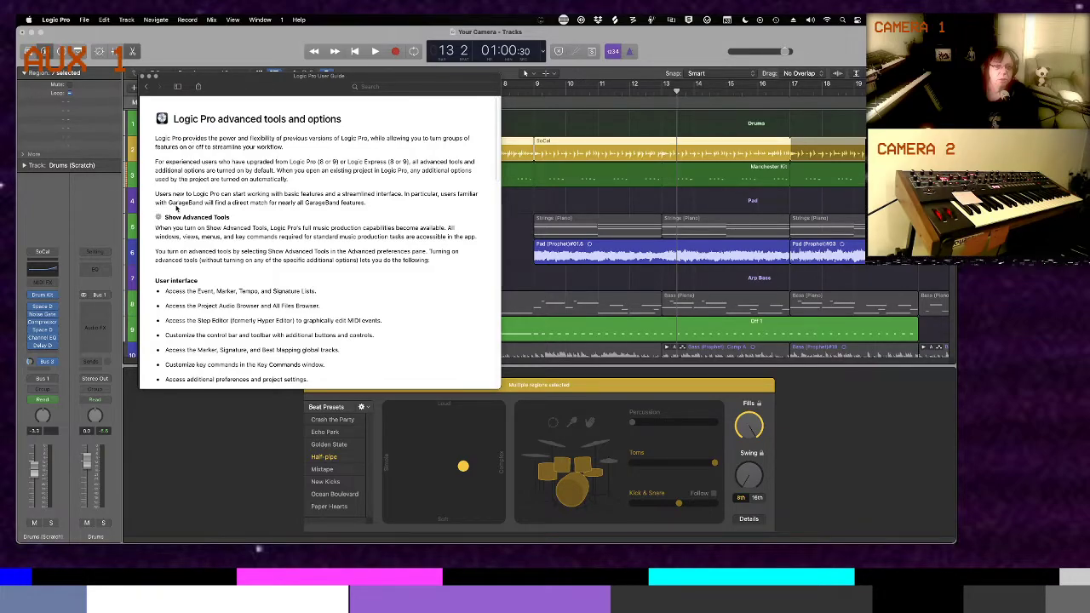
pyautogui.click(146, 76)
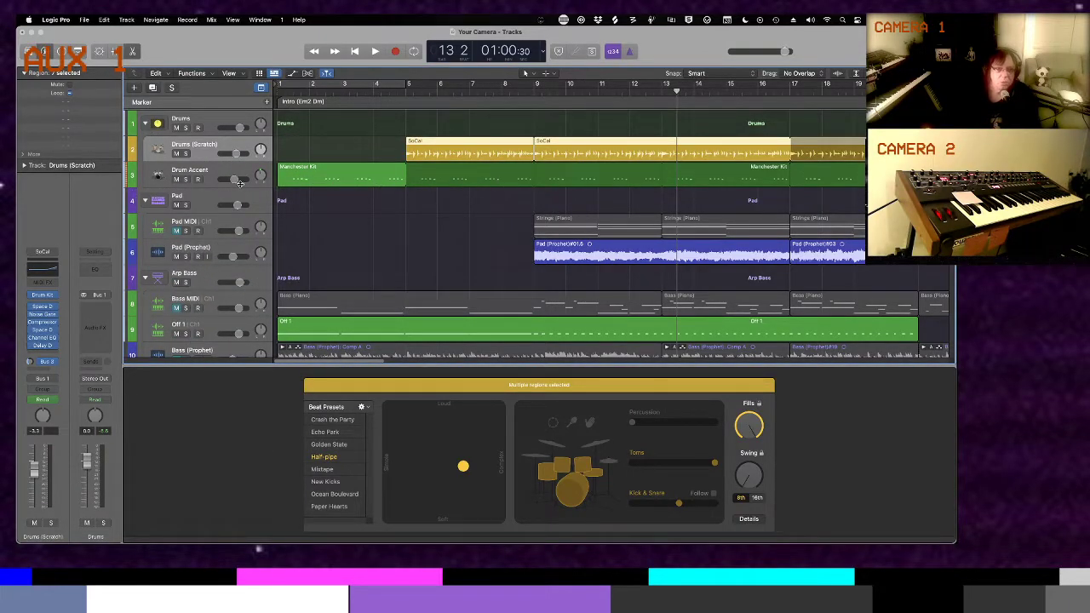
# Check the Drums (Scratch) track's options again and the Tracks area's view settings for a way to freeze tracks
pyautogui.rightClick(251, 143)
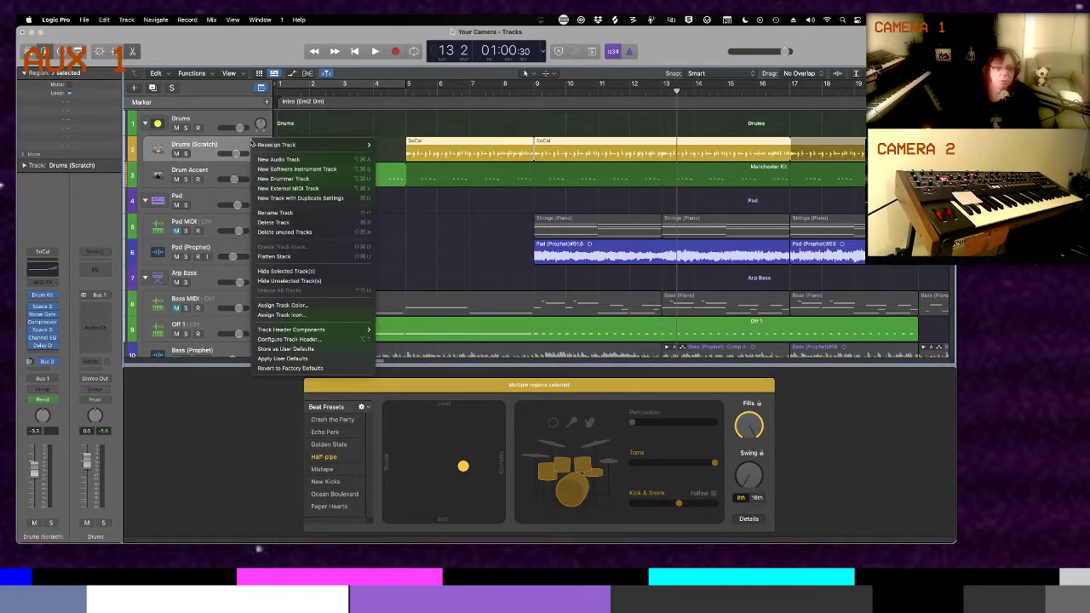
pyautogui.press('Escape')
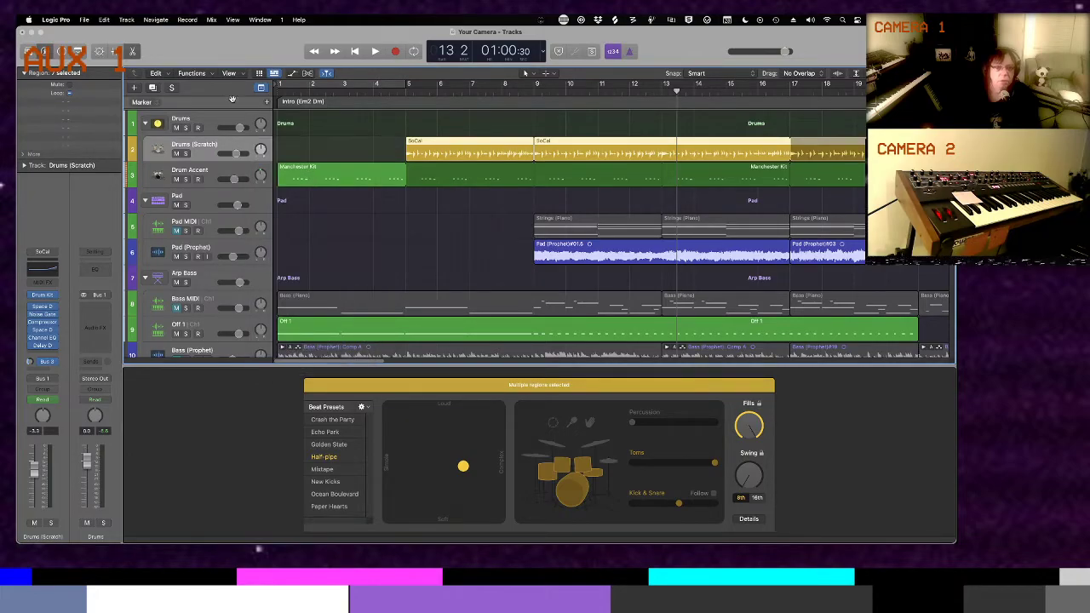
pyautogui.click(261, 90)
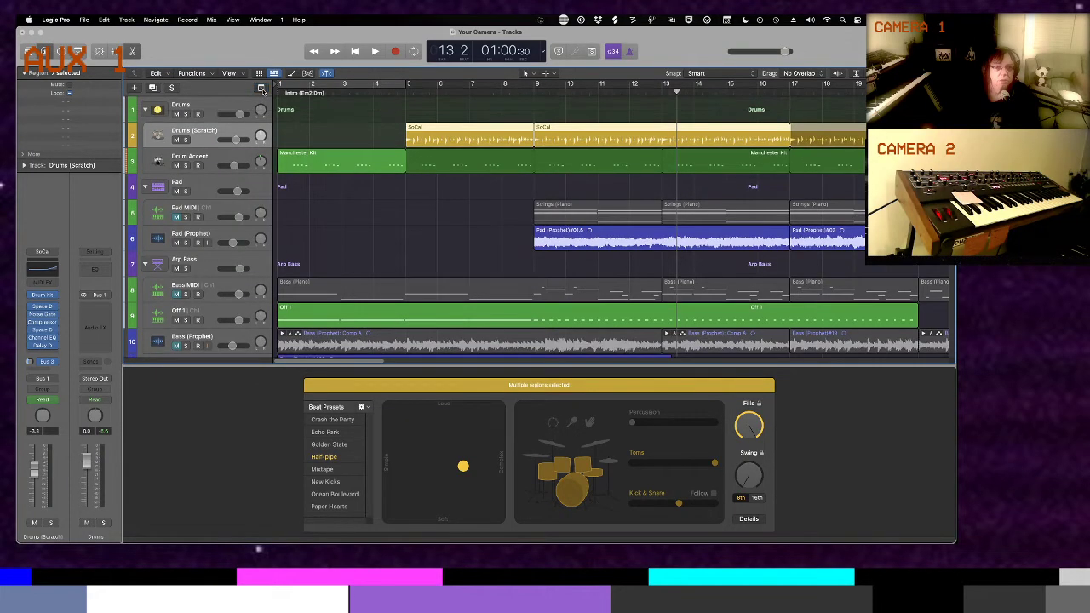
pyautogui.click(230, 73)
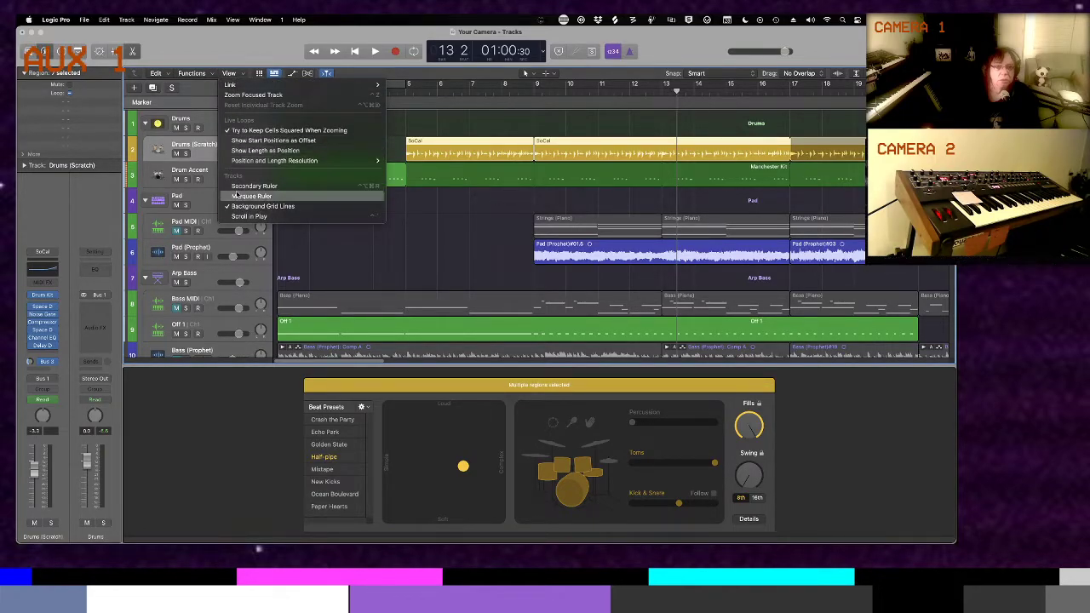
pyautogui.click(247, 256)
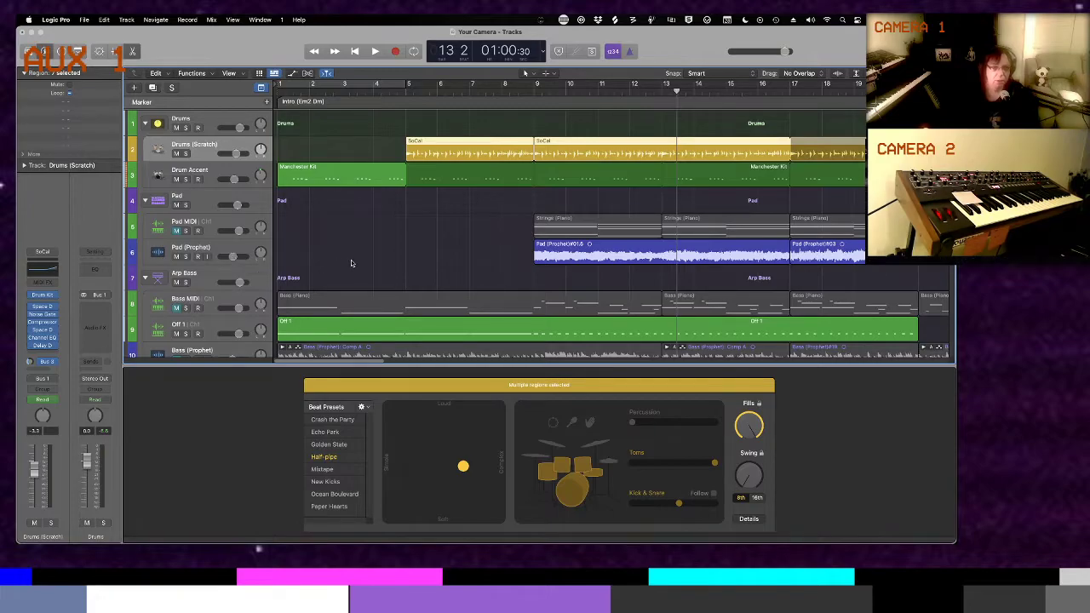
# Close the Drummer editor and delete the existing recording from the second Bass (Prophet) track
pyautogui.scroll(-5, 351, 262)
pyautogui.press('b')
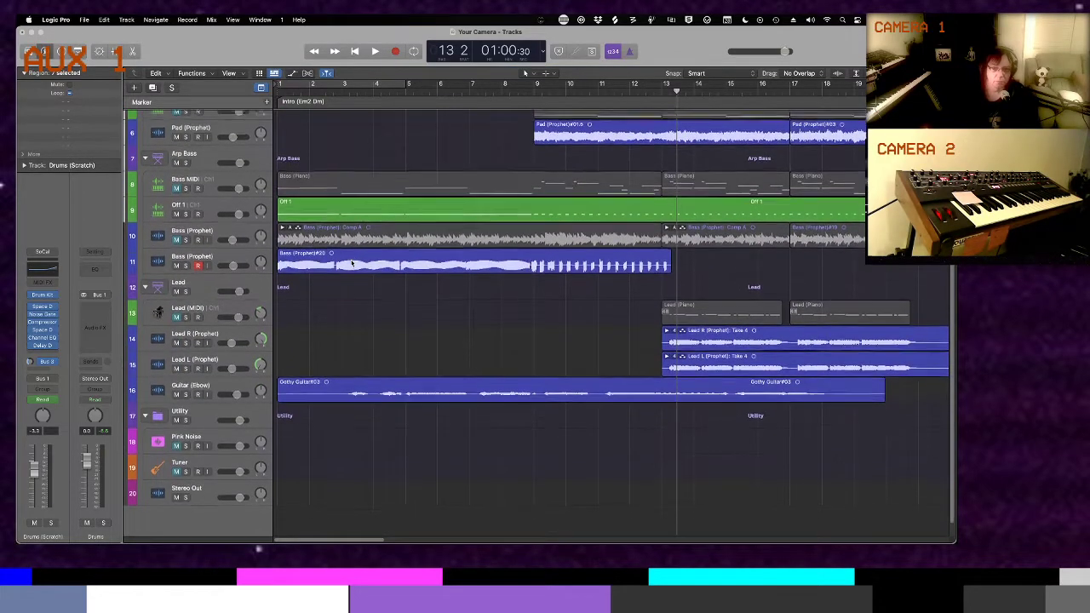
pyautogui.press('Return')
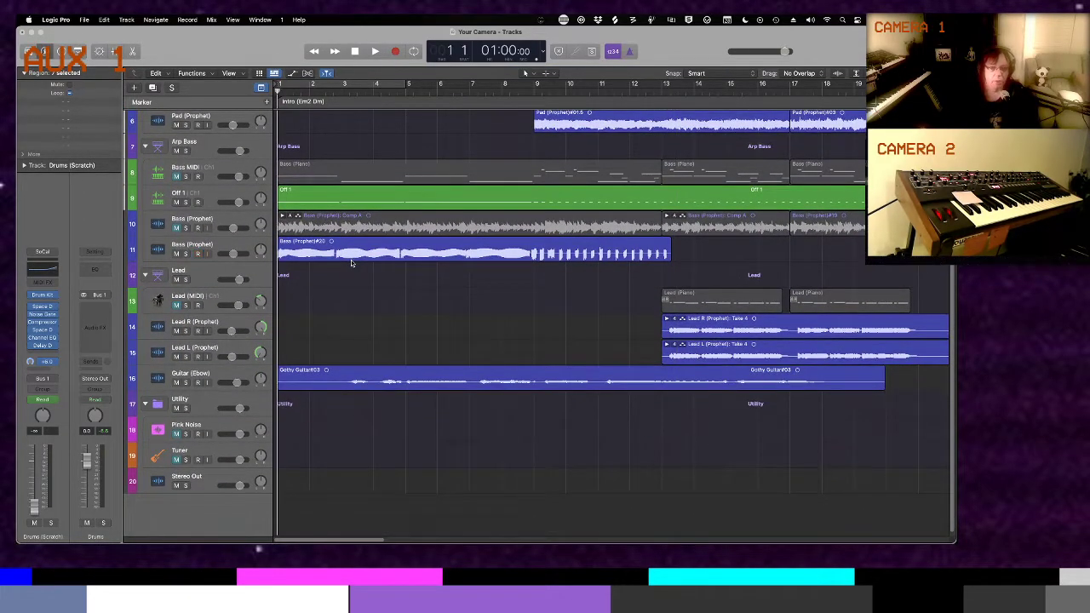
pyautogui.click(611, 246)
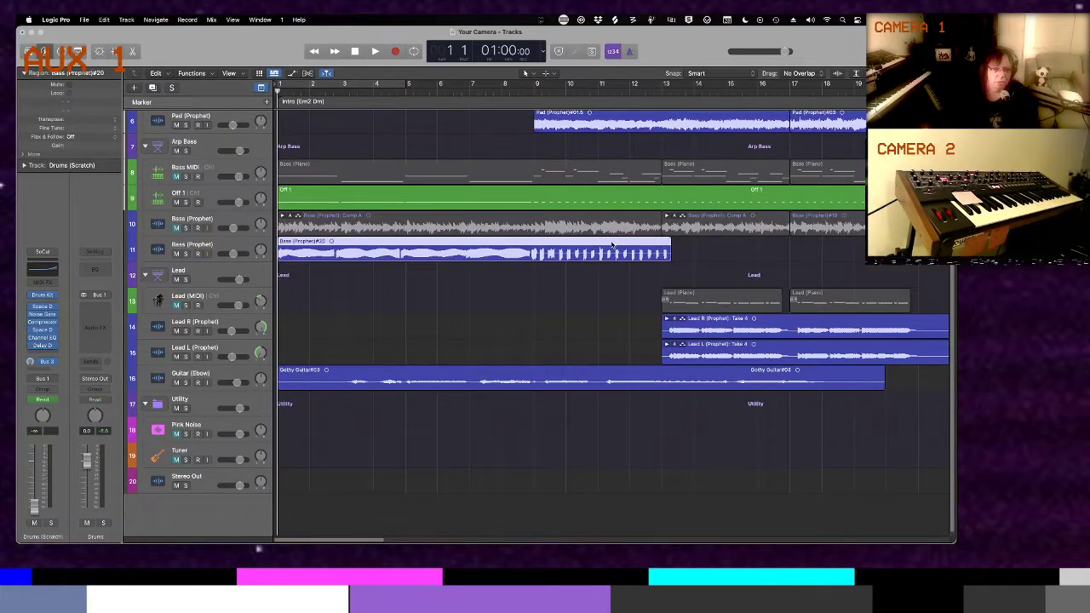
pyautogui.press('Delete')
# Record a new take on the second Bass (Prophet) track from bar 1 to bar 21, switching the metronome off during recording
pyautogui.press('Return')
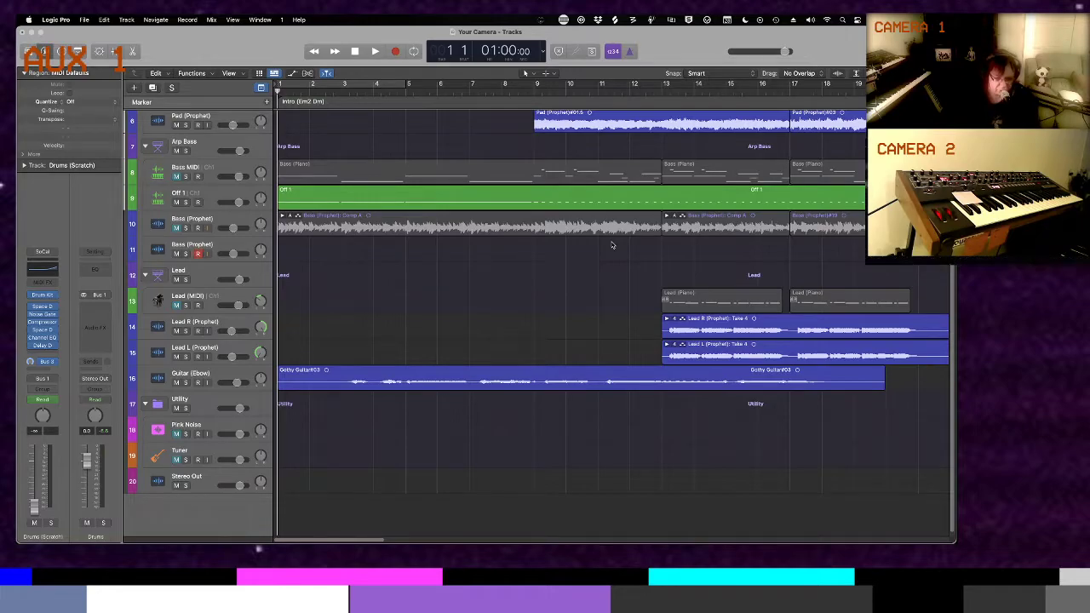
pyautogui.press('r')
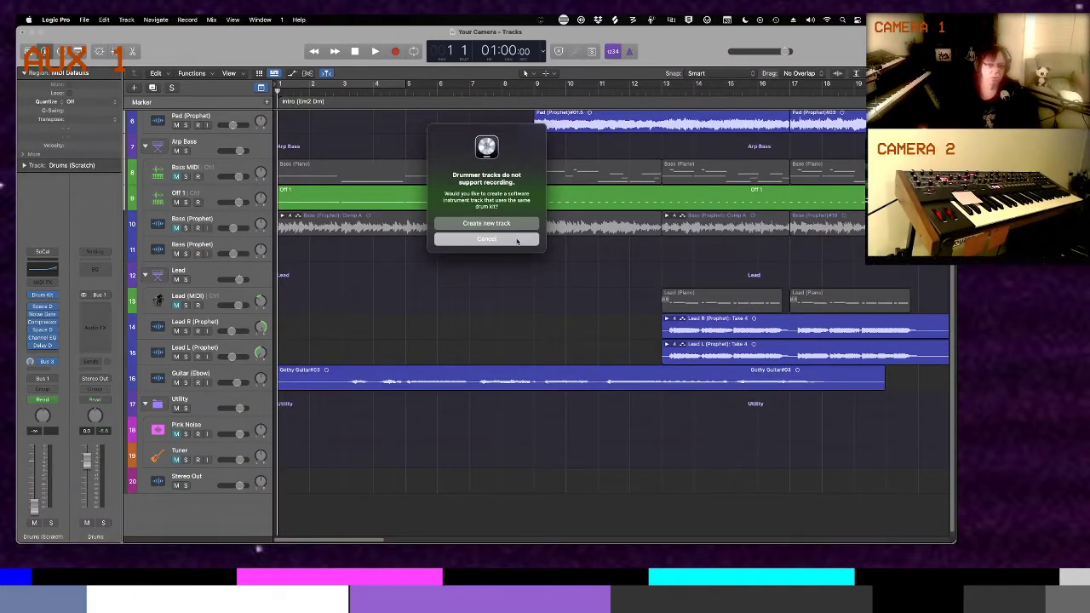
pyautogui.click(516, 239)
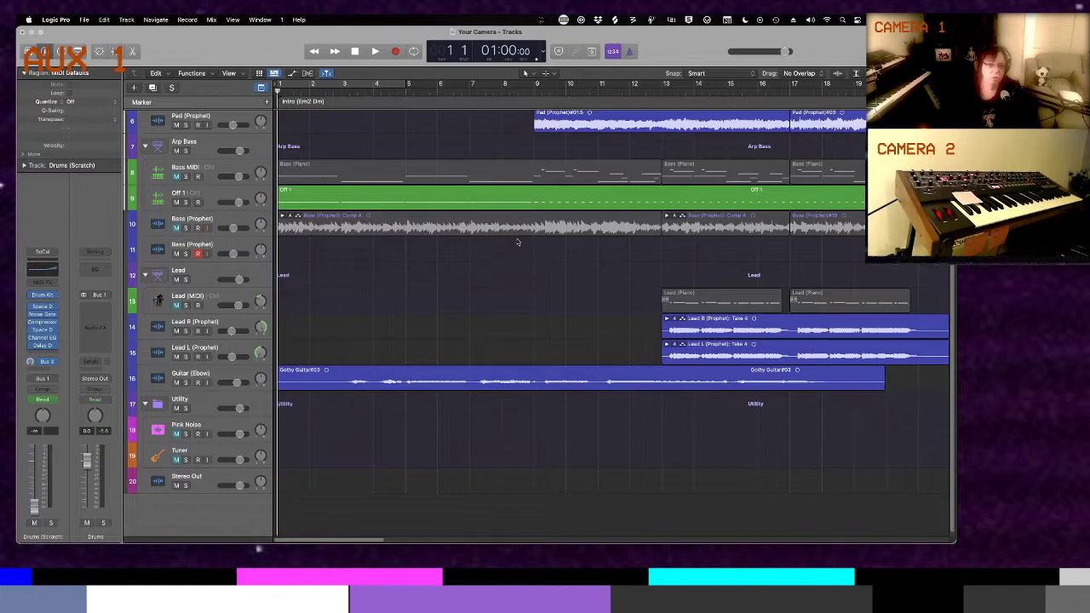
pyautogui.click(229, 244)
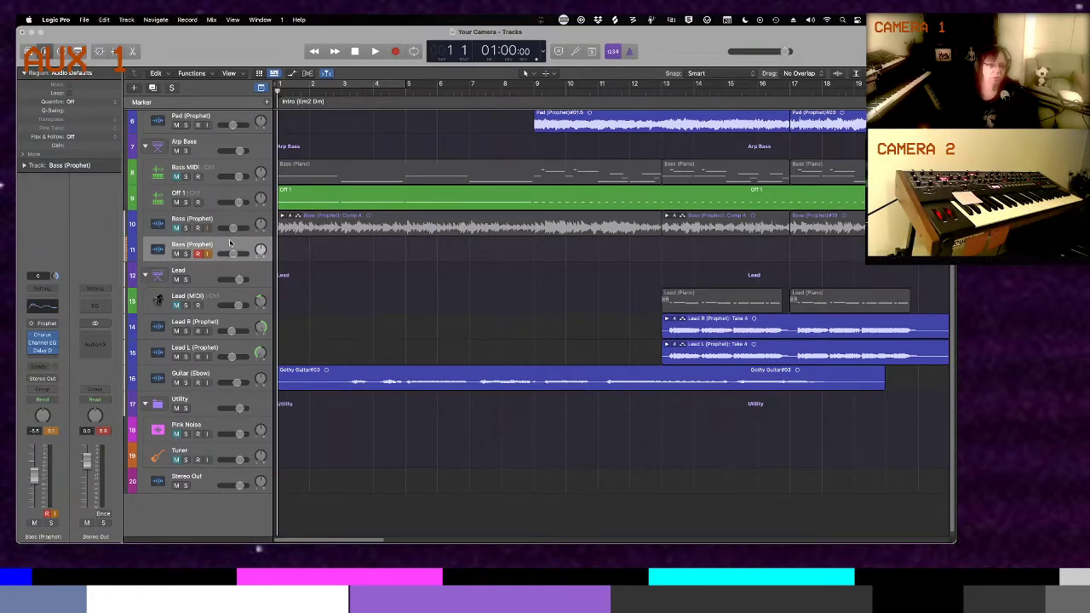
pyautogui.press('r')
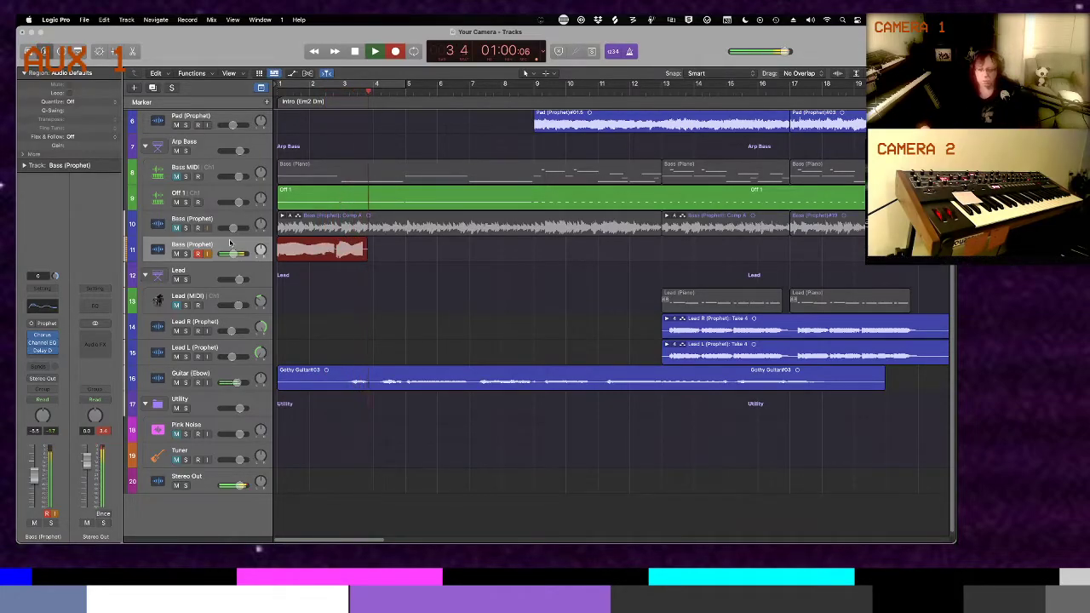
pyautogui.click(629, 52)
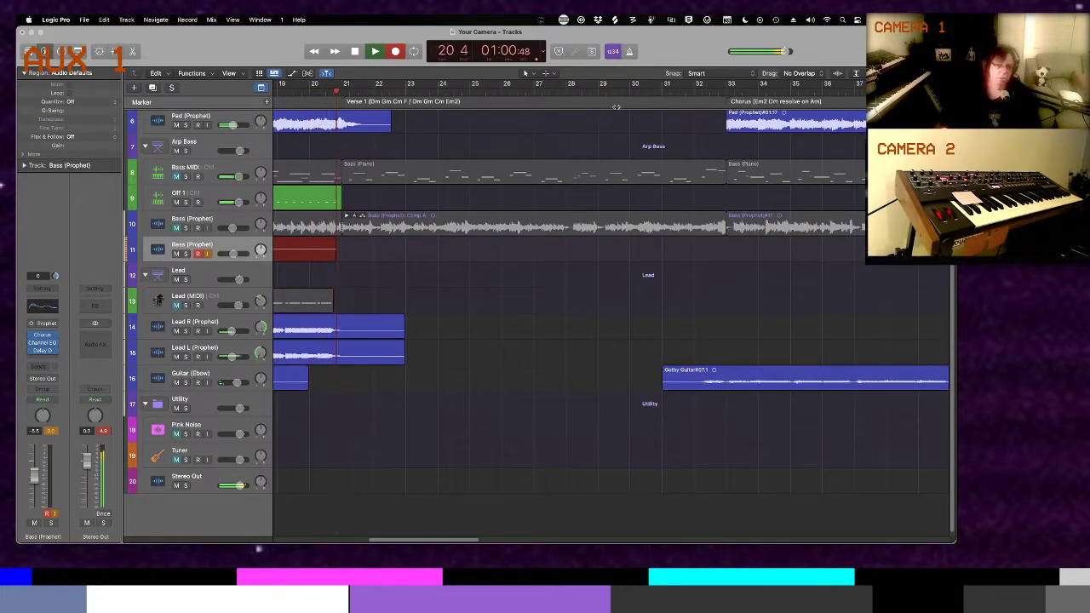
pyautogui.press('space')
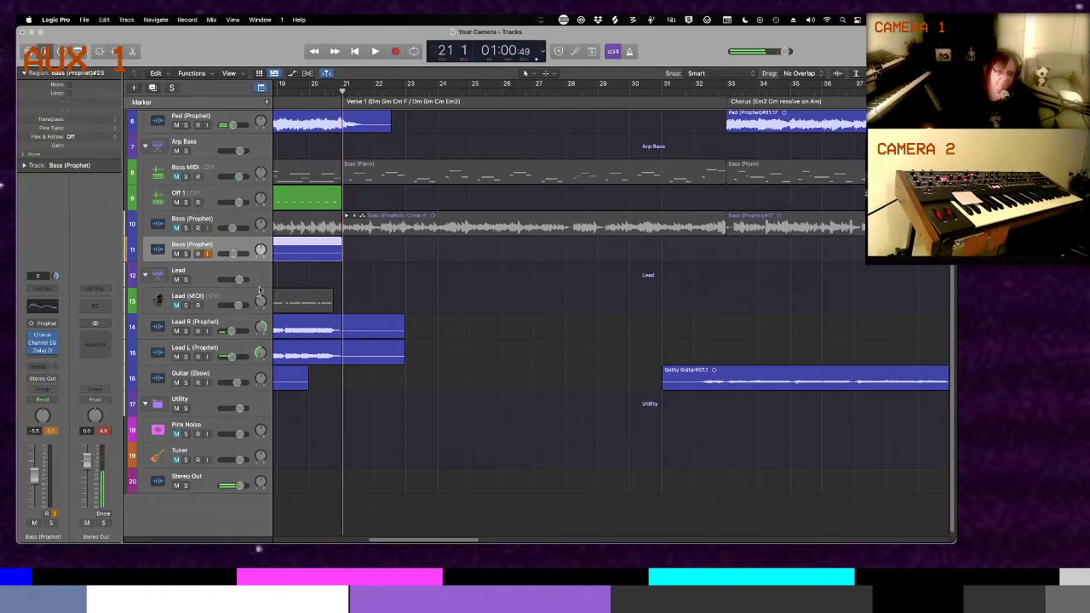
# Split the new Bass (Prophet) take at bar 14 and delete the part after the split
pyautogui.hscroll(-10, 294, 283)
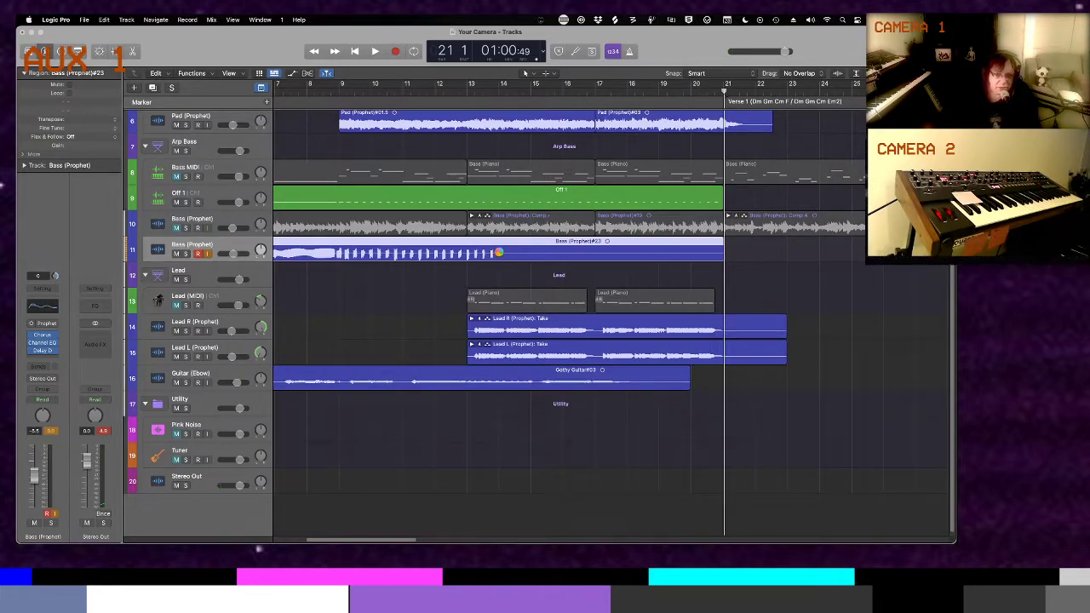
pyautogui.click(498, 253)
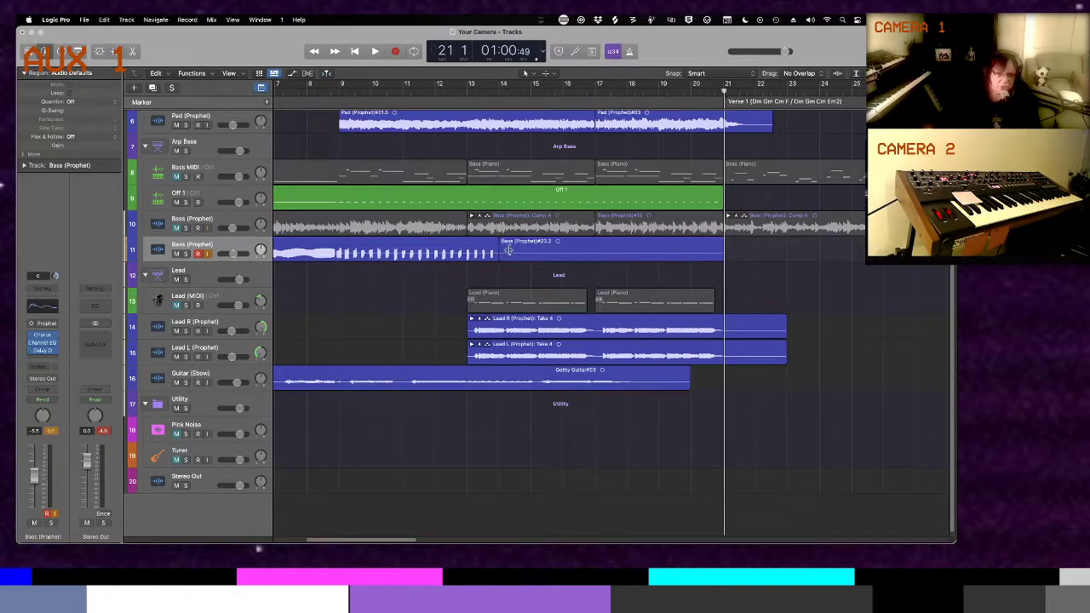
pyautogui.press('Delete')
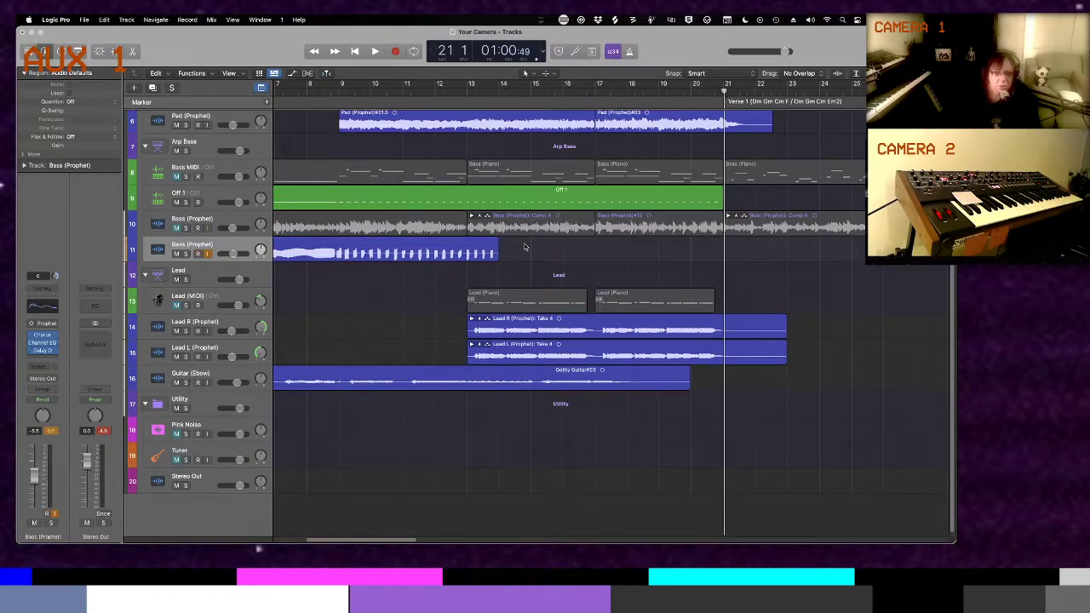
# Try to continue recording the second Bass (Prophet) track from bar 14
pyautogui.press(',')
pyautogui.press(',')
pyautogui.press(',')
pyautogui.press(',')
pyautogui.press(',')
pyautogui.press(',')
pyautogui.press(',')
pyautogui.press(',')
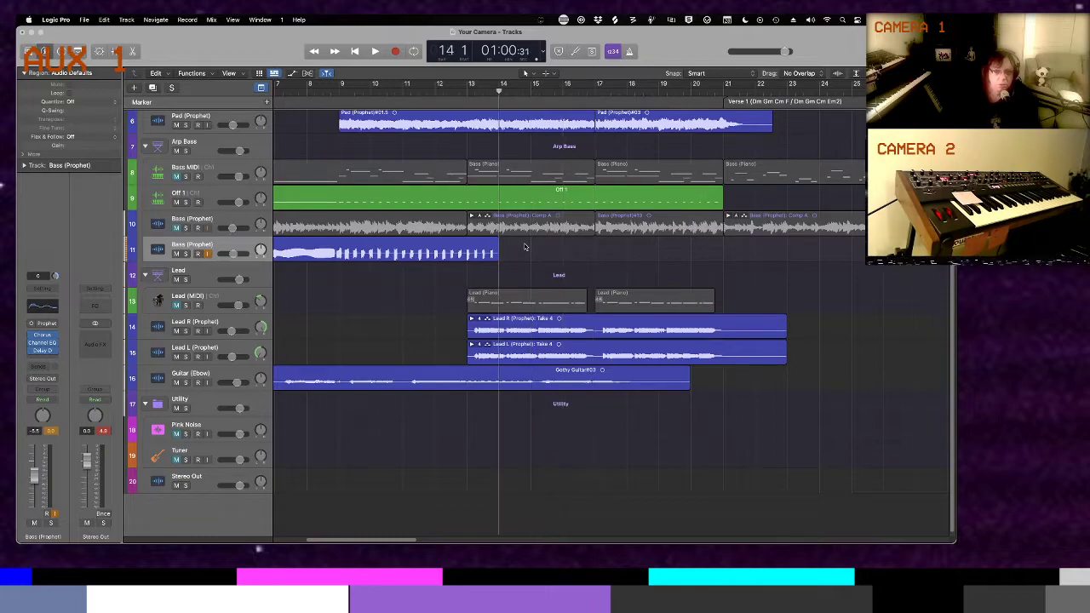
pyautogui.press('space')
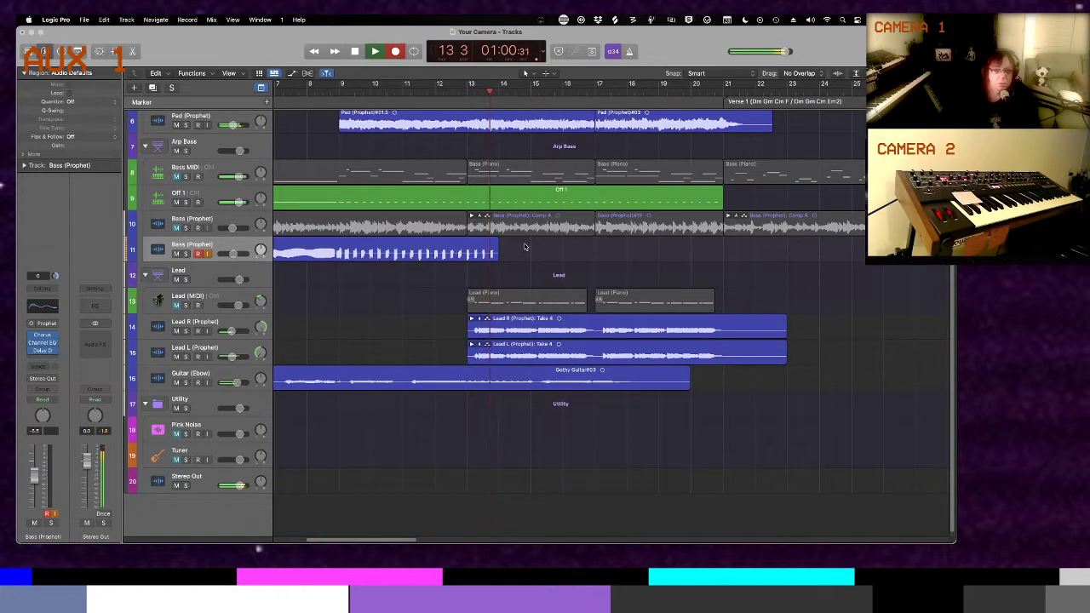
pyautogui.press('r')
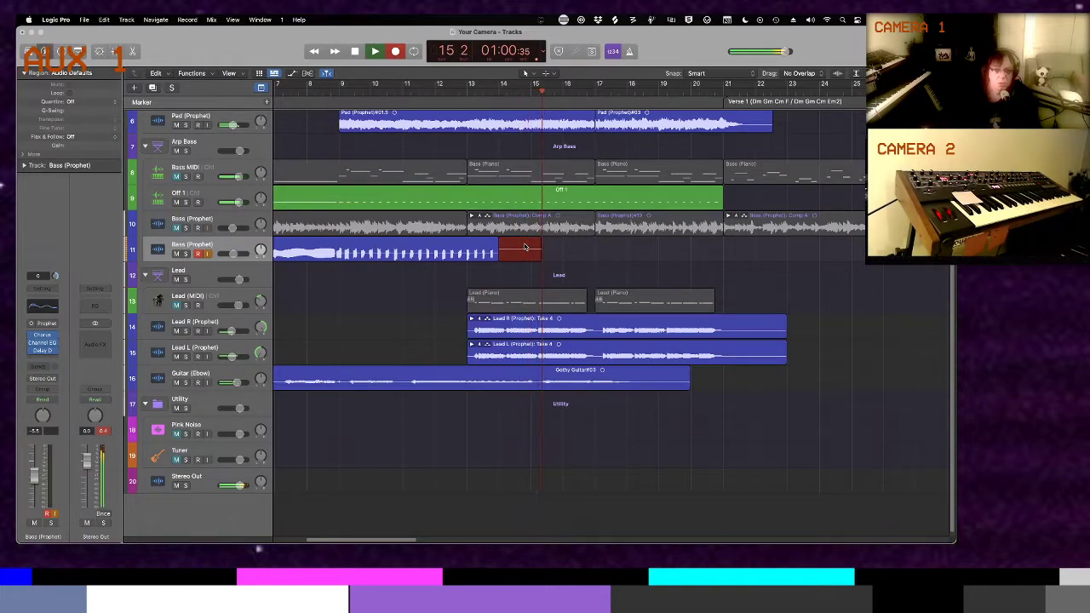
pyautogui.press('space')
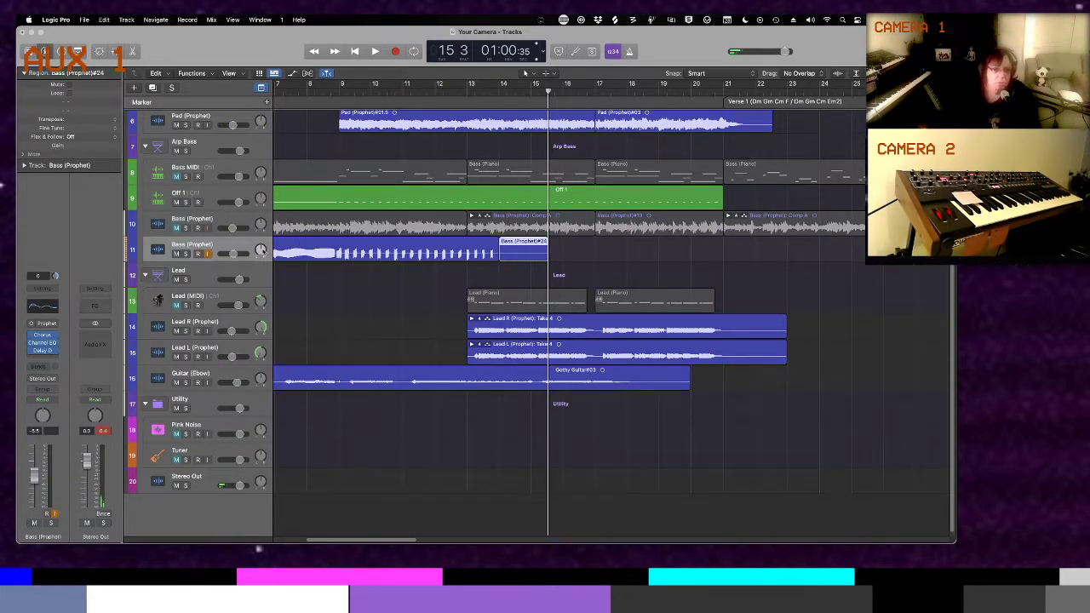
# Check the two Bass (Prophet) tracks and the Off 1 track, including the track automation
pyautogui.click(230, 252)
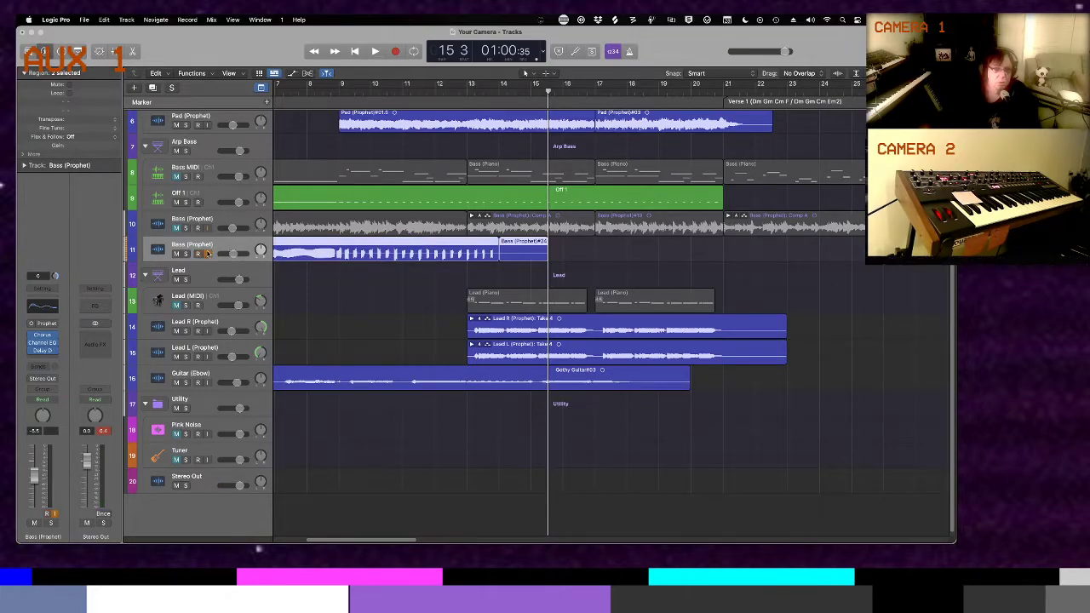
pyautogui.click(211, 220)
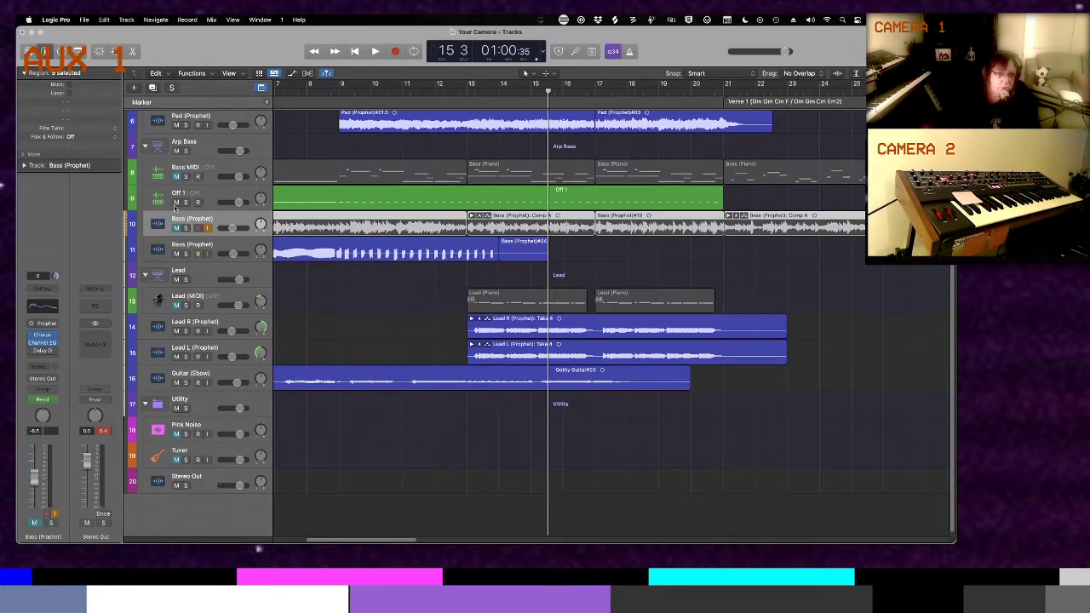
pyautogui.click(213, 198)
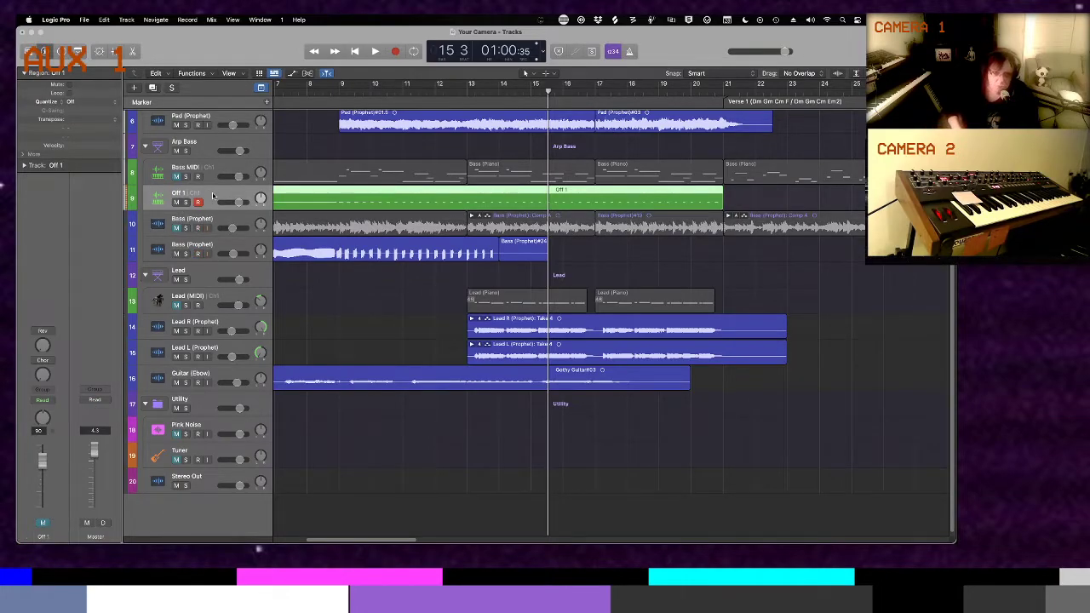
pyautogui.press('a')
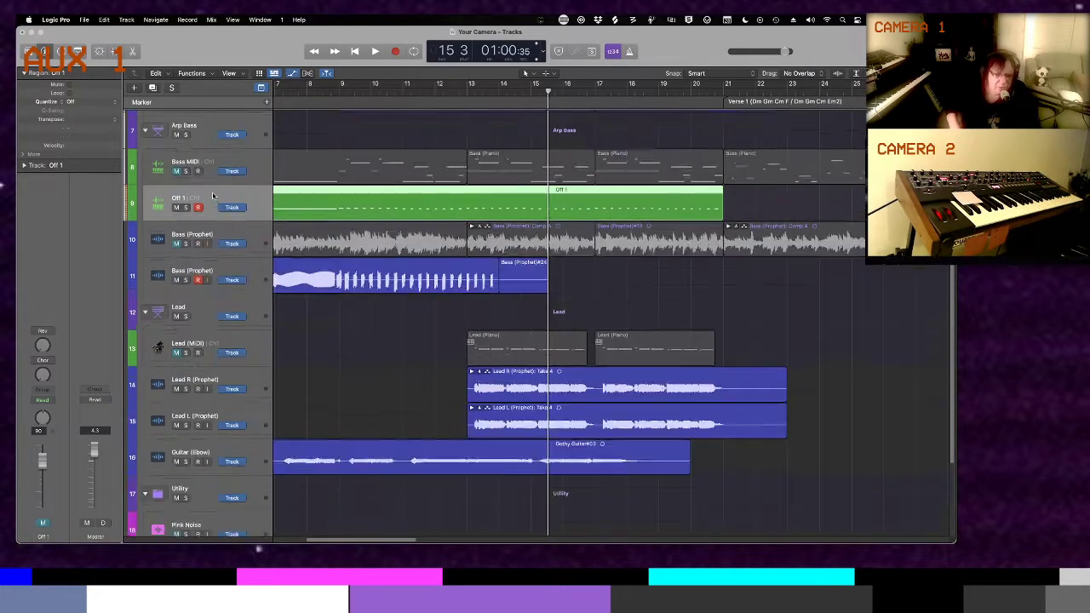
pyautogui.press('a')
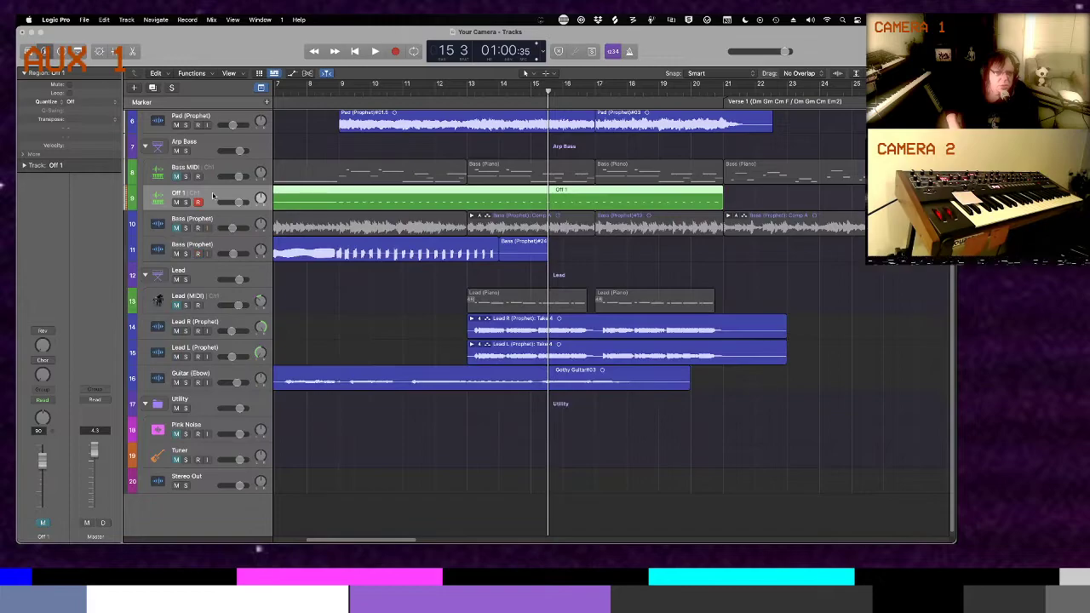
pyautogui.click(299, 294)
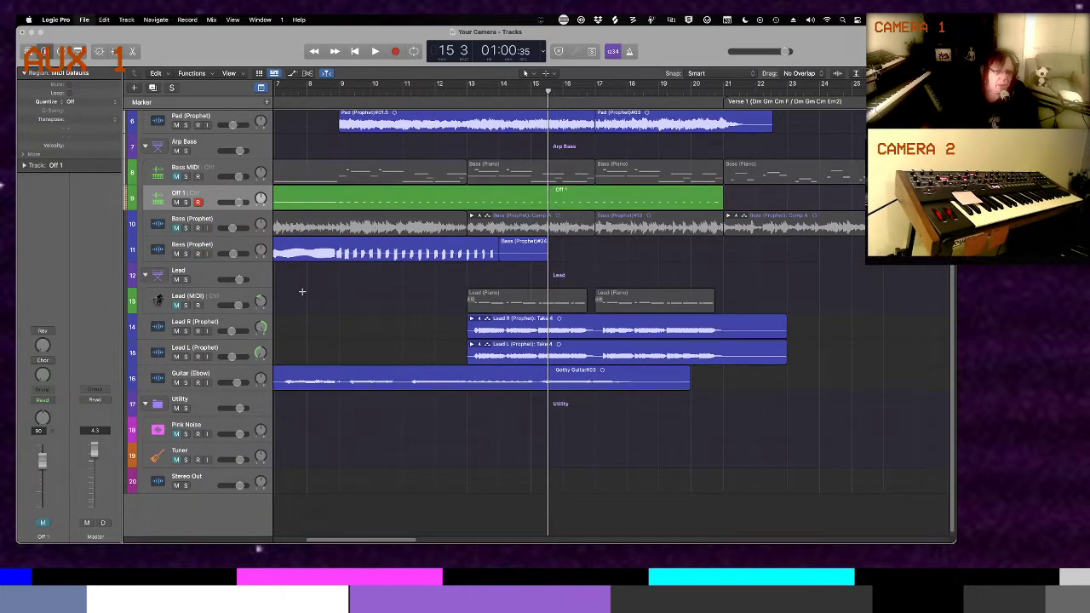
# Minimize the project window, bring it back and dismiss the MIDI timeout alert
pyautogui.press('super+m')
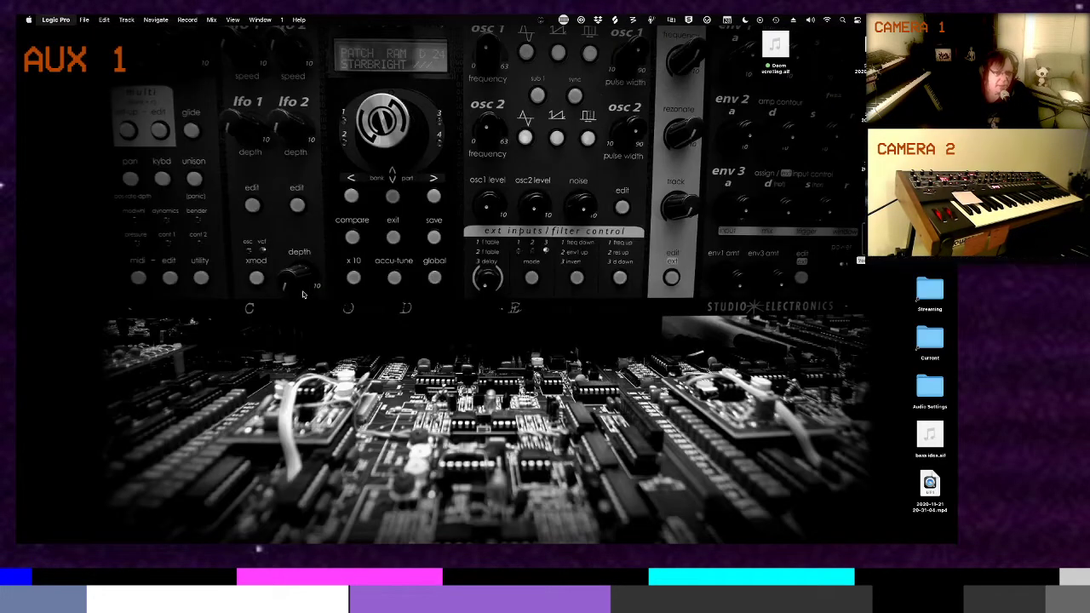
pyautogui.moveTo(1, 294)
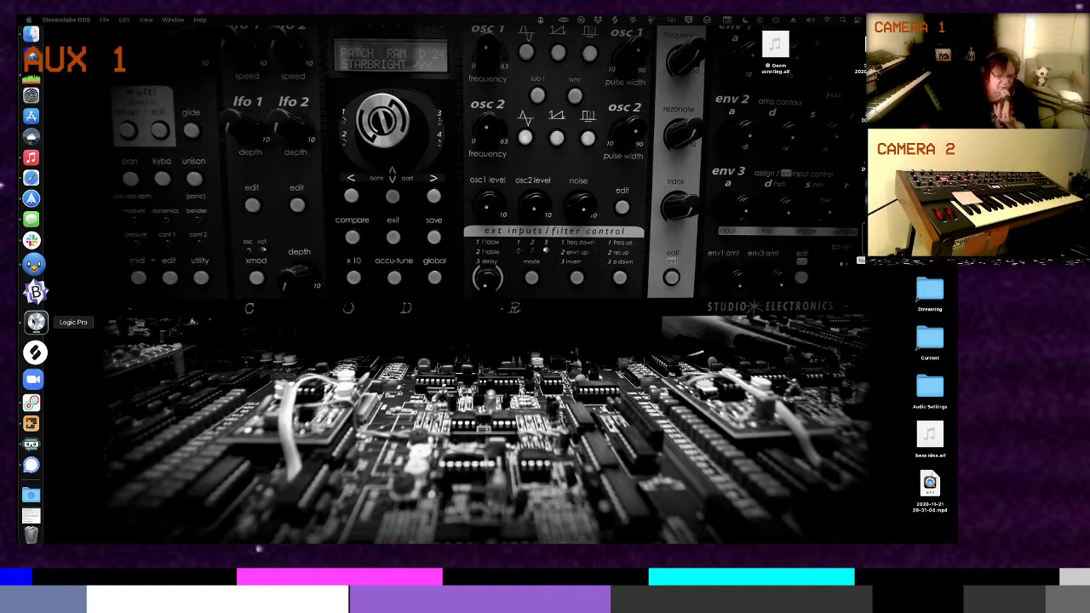
pyautogui.click(34, 321)
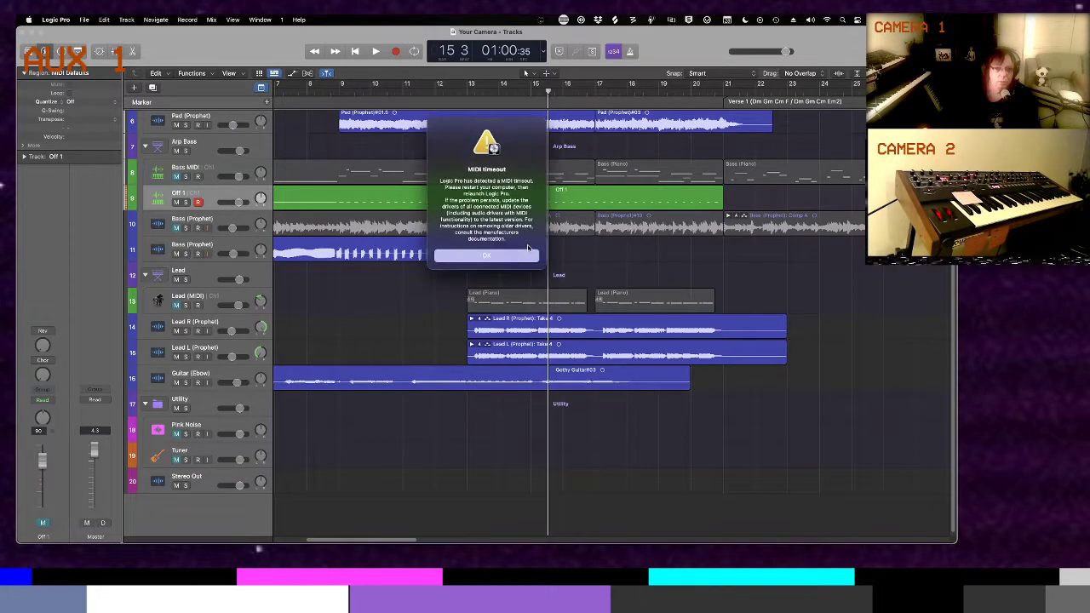
pyautogui.click(523, 254)
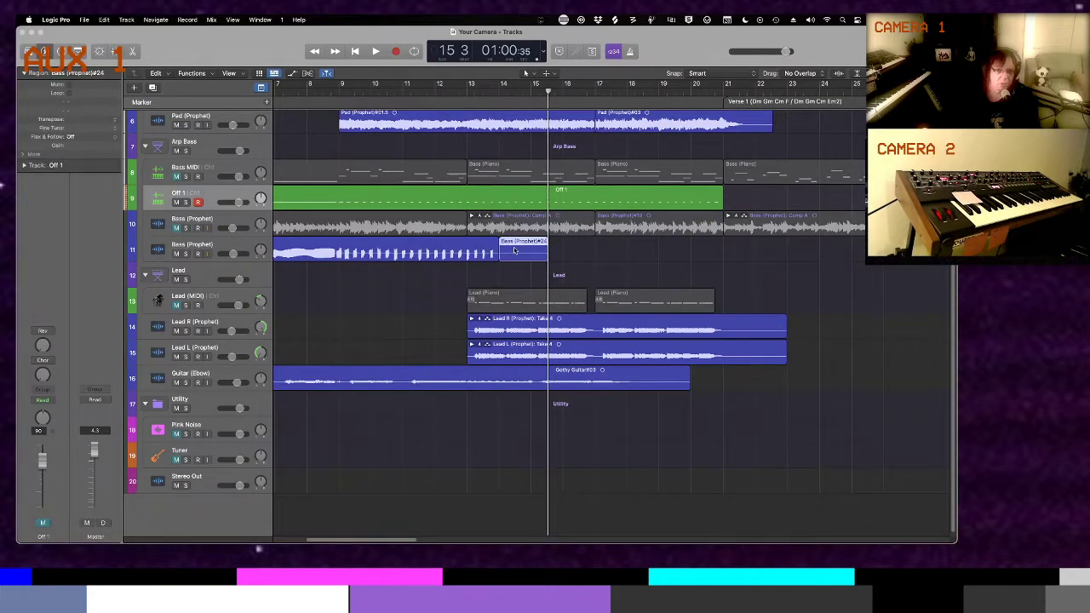
# Delete the short Bass (Prophet) region after bar 14 and try another recording pass from there with the Off 1 track armed
pyautogui.press(',')
pyautogui.press(',')
pyautogui.press(',')
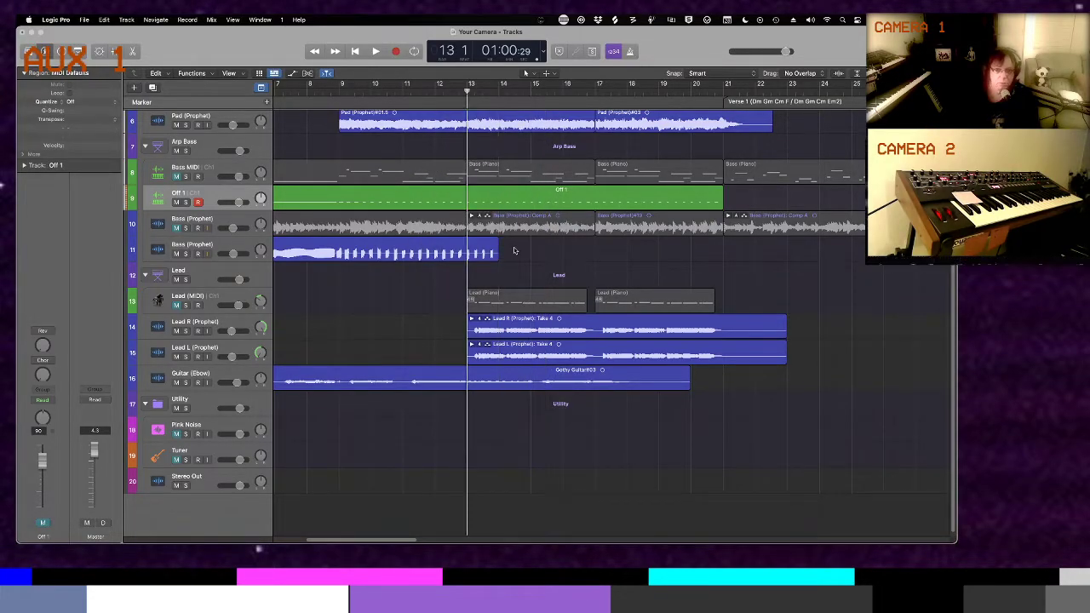
pyautogui.press('.')
pyautogui.press(',')
pyautogui.press('space')
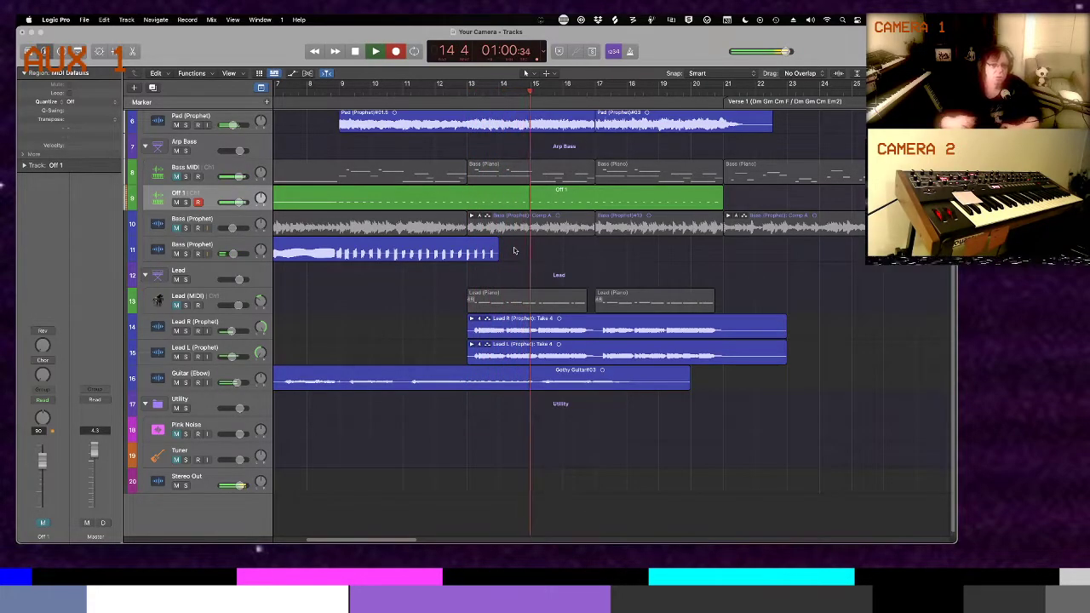
pyautogui.press('space')
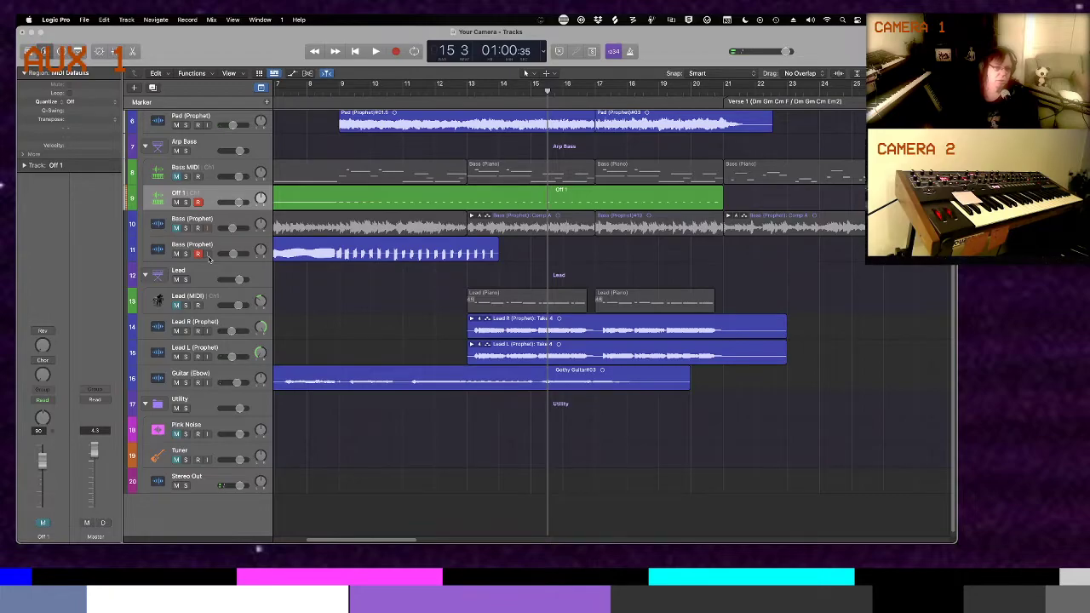
# Try to record the second Bass (Prophet) track again from bar 14 with the Off 1 track armed as well
pyautogui.press(',')
pyautogui.press(',')
pyautogui.press(',')
pyautogui.press('r')
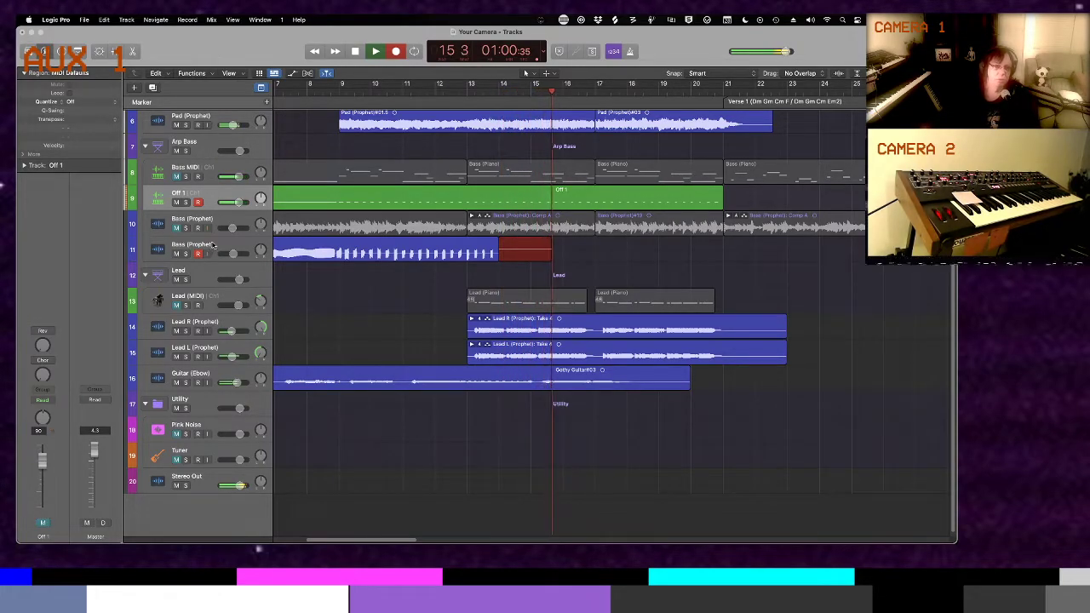
pyautogui.rightClick(198, 207)
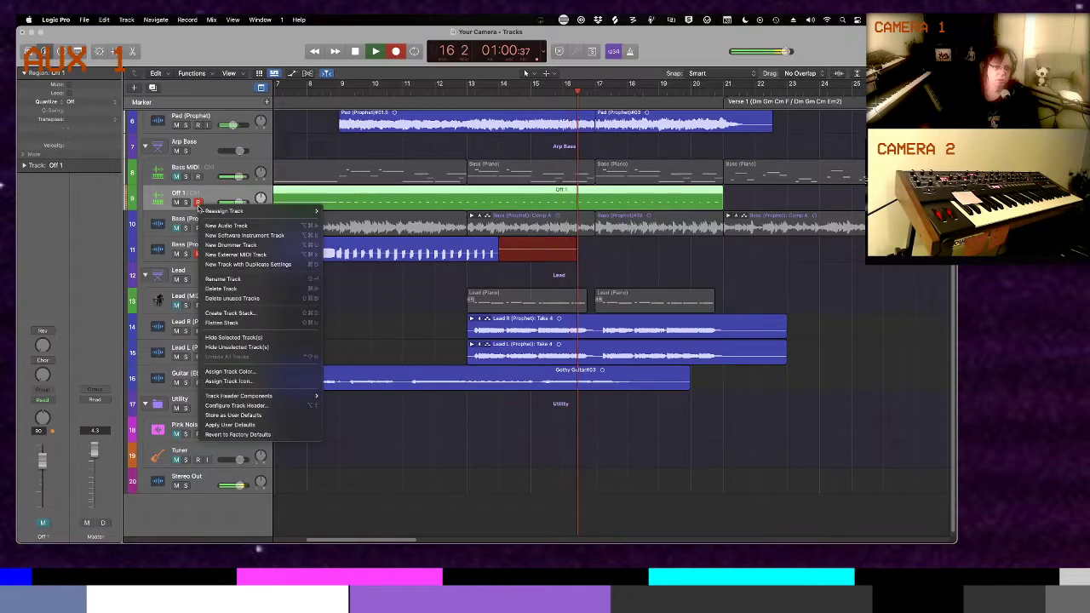
pyautogui.press('Escape')
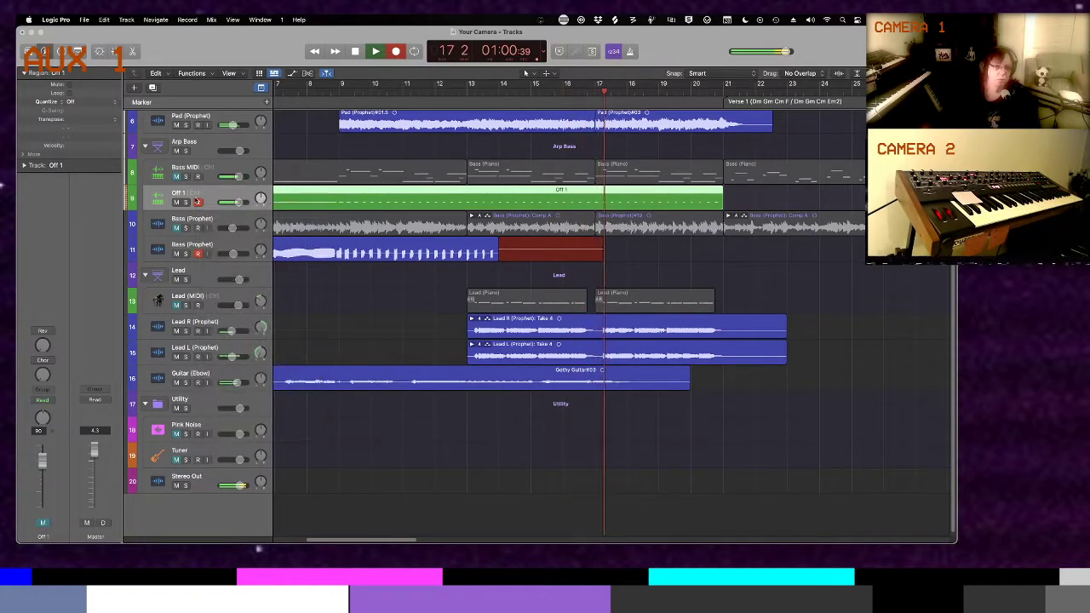
# Try recording the second Bass (Prophet) track from bar 14 with the Off 1 track disarmed, and undo the pass
pyautogui.click(199, 202)
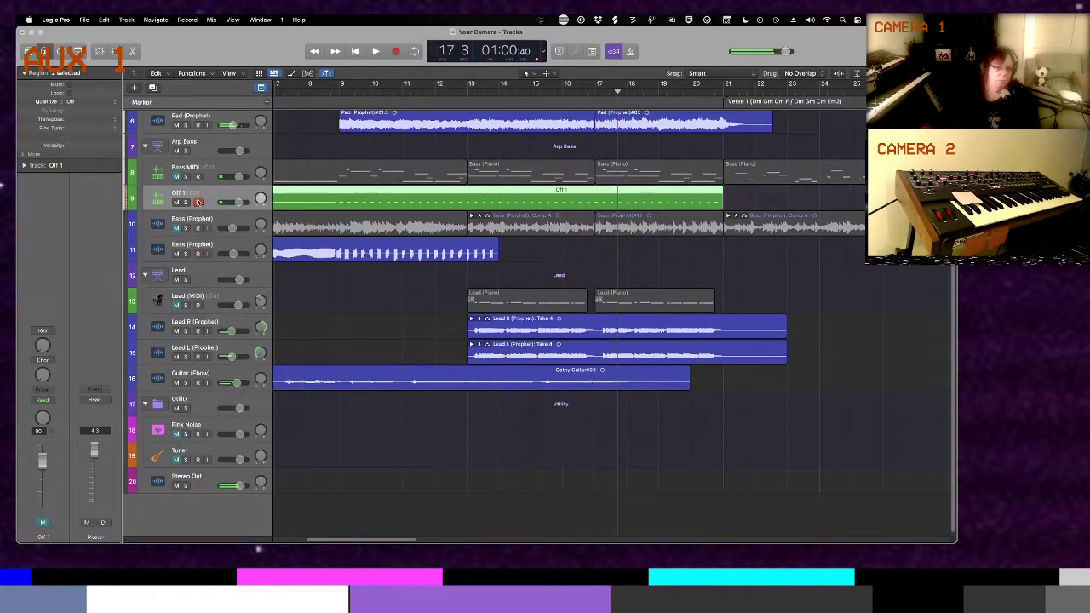
pyautogui.click(200, 255)
pyautogui.press(',')
pyautogui.press(',')
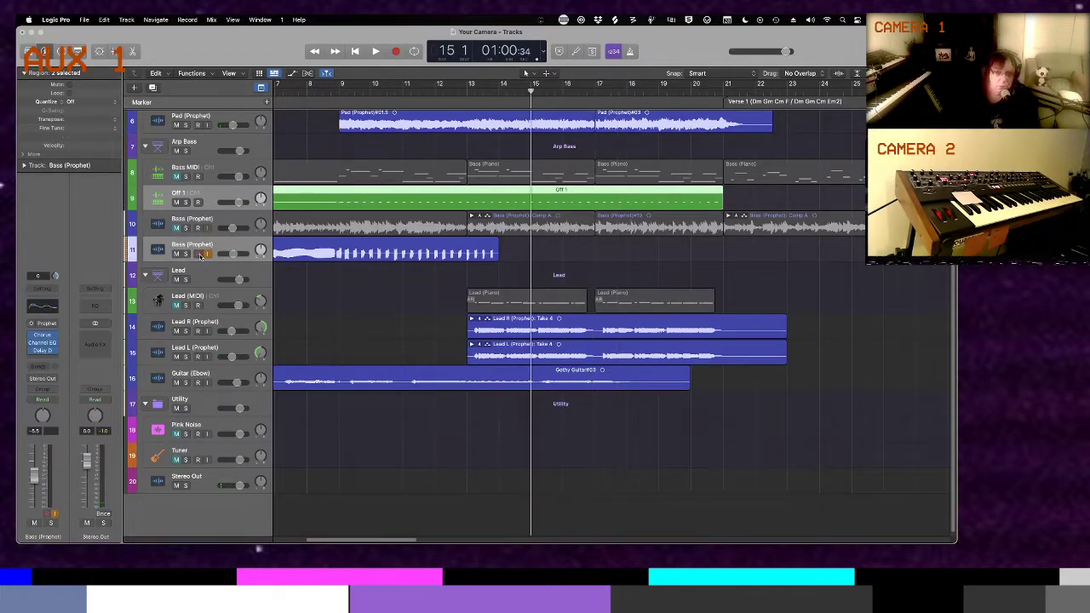
pyautogui.press(',')
pyautogui.press(',')
pyautogui.press(',')
pyautogui.press('.')
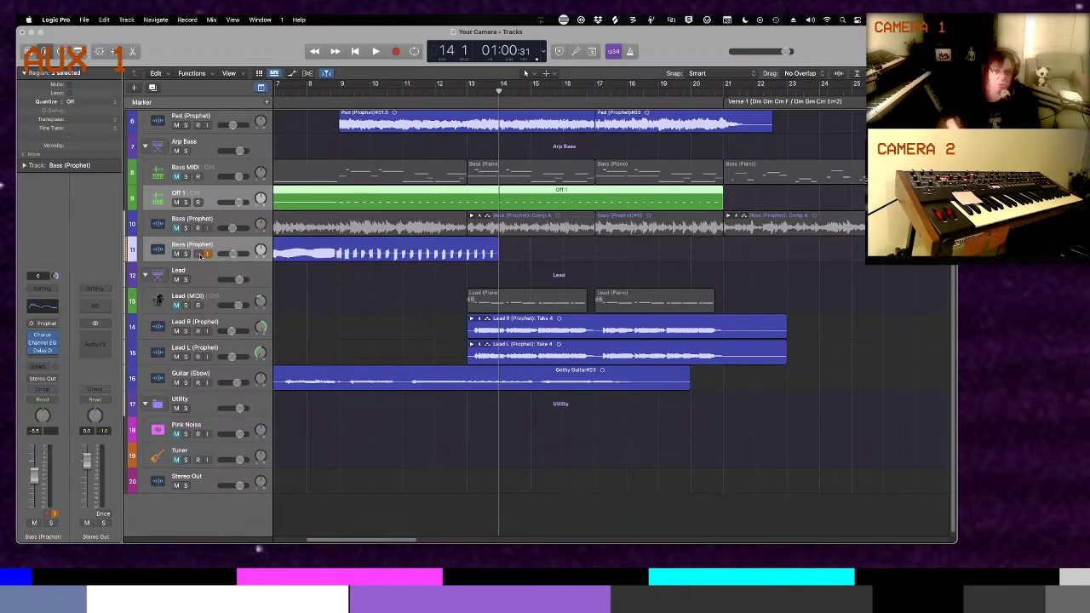
pyautogui.press('r')
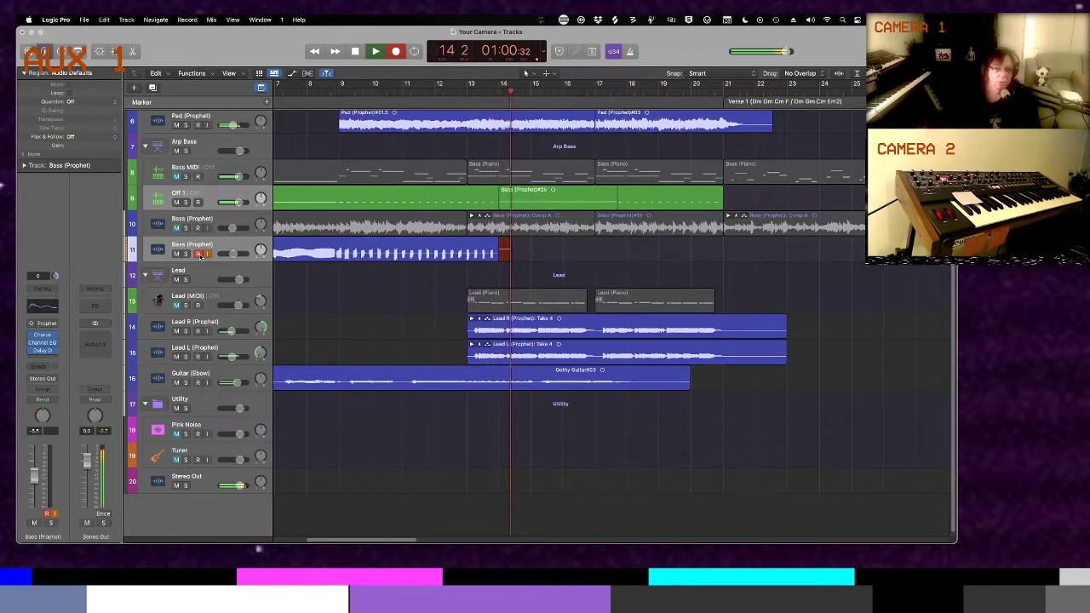
pyautogui.press('space')
pyautogui.press('super+z')
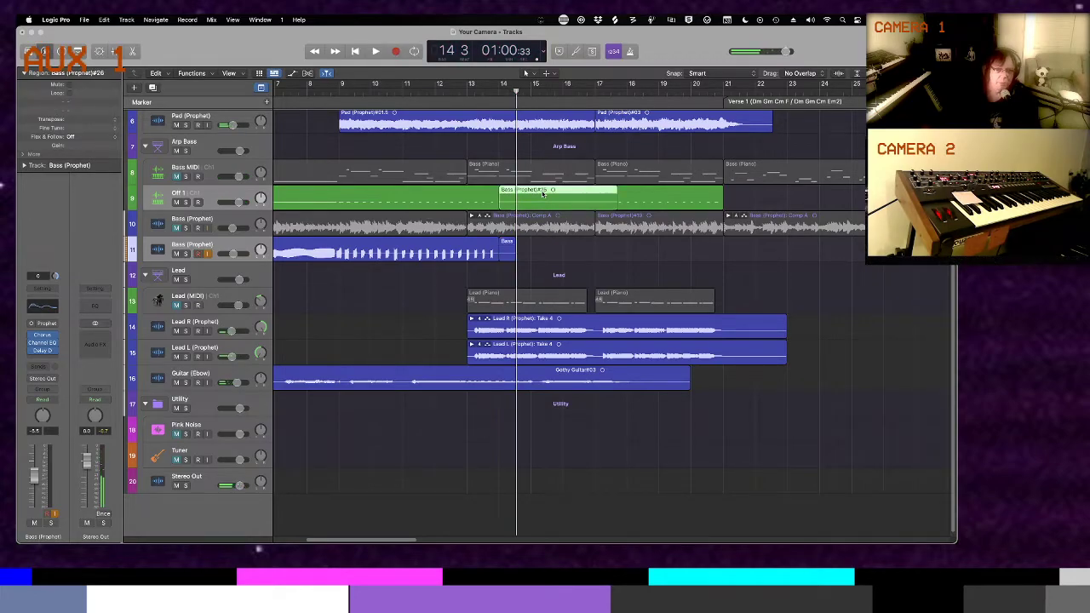
pyautogui.click(542, 190)
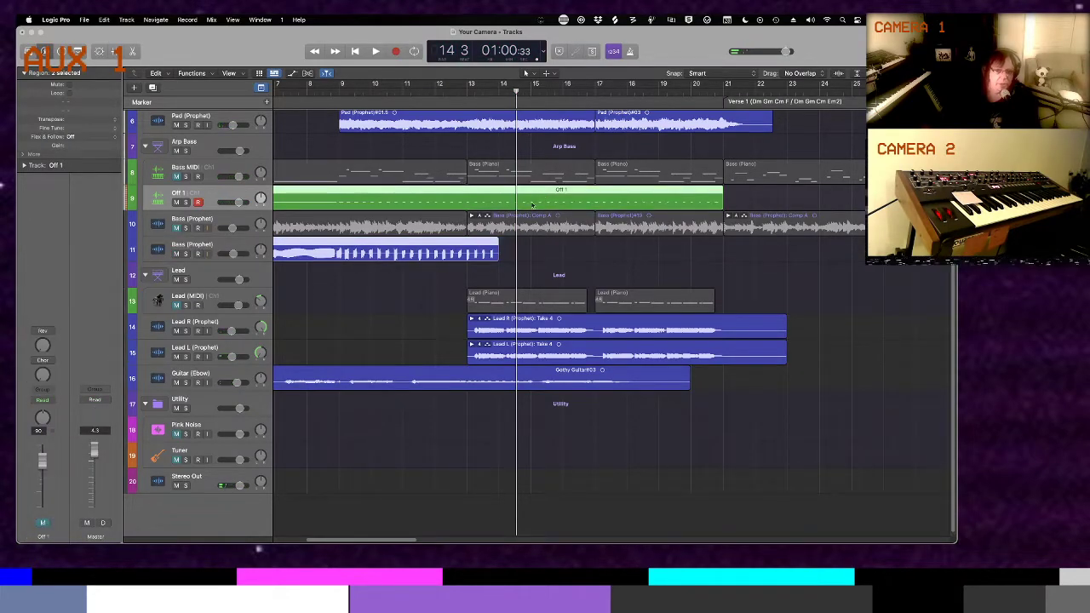
# Try a recording pass from bar 14 with the Off 1 track selected and armed
pyautogui.click(499, 92)
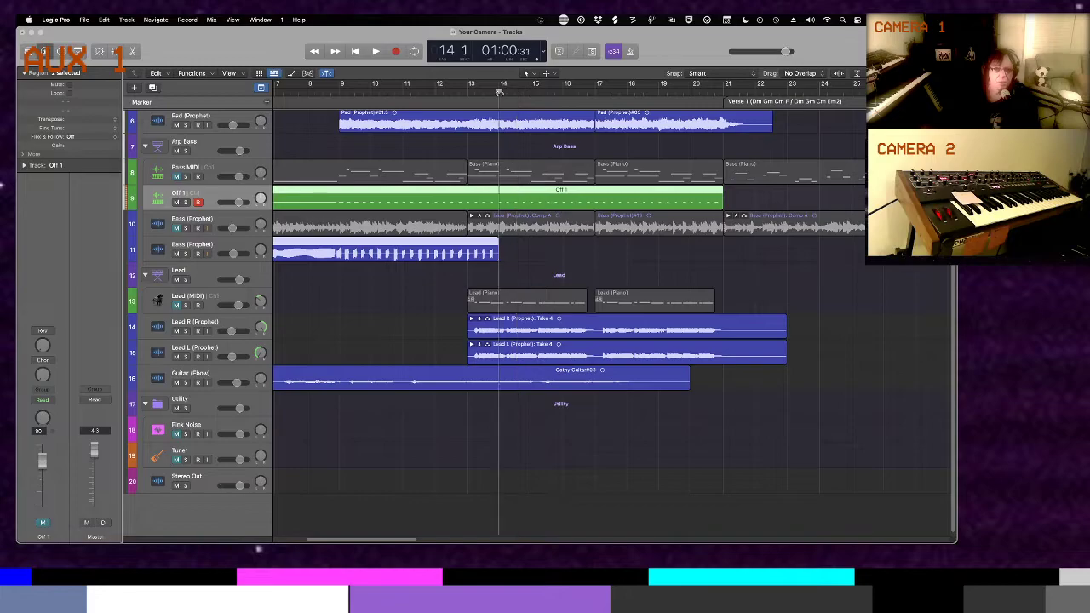
pyautogui.press('r')
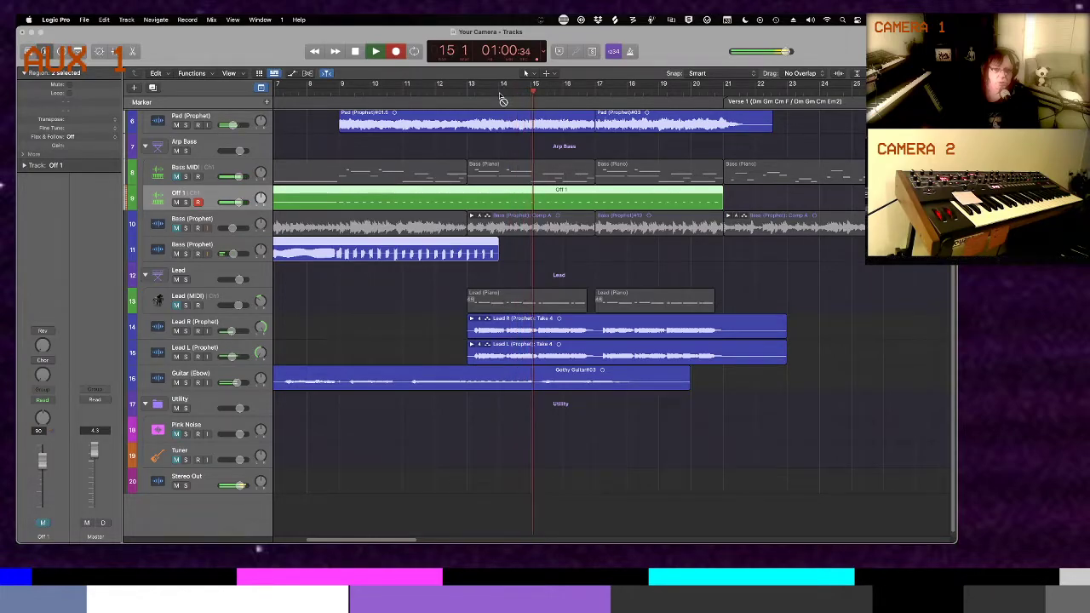
pyautogui.press('space')
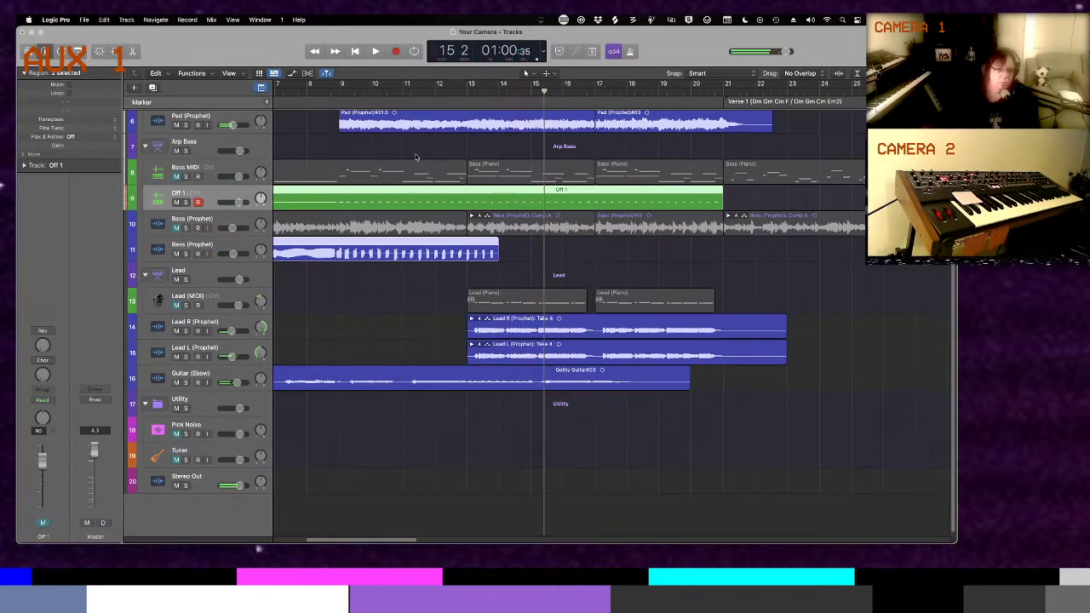
# Record the second Bass (Prophet) track from bar 14 to bar 17 and dismiss the MIDI port alert
pyautogui.click(230, 241)
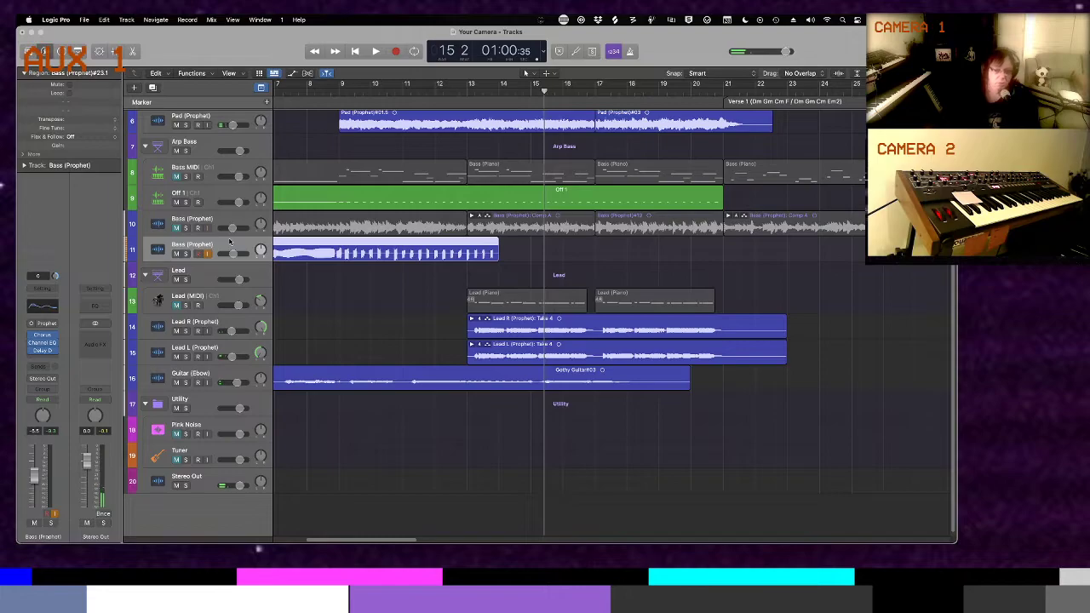
pyautogui.press('r')
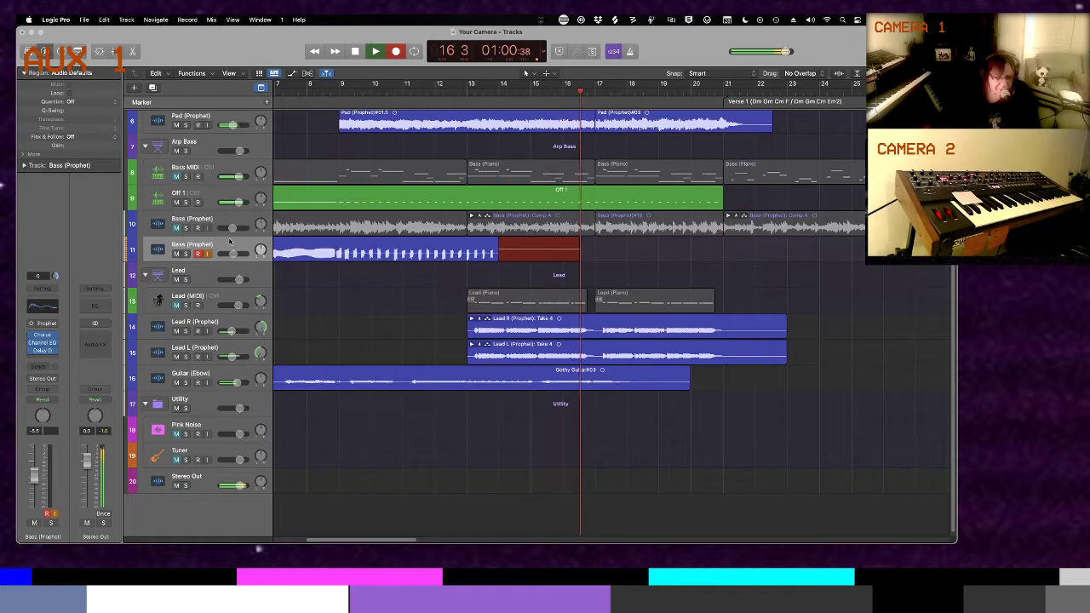
pyautogui.press('space')
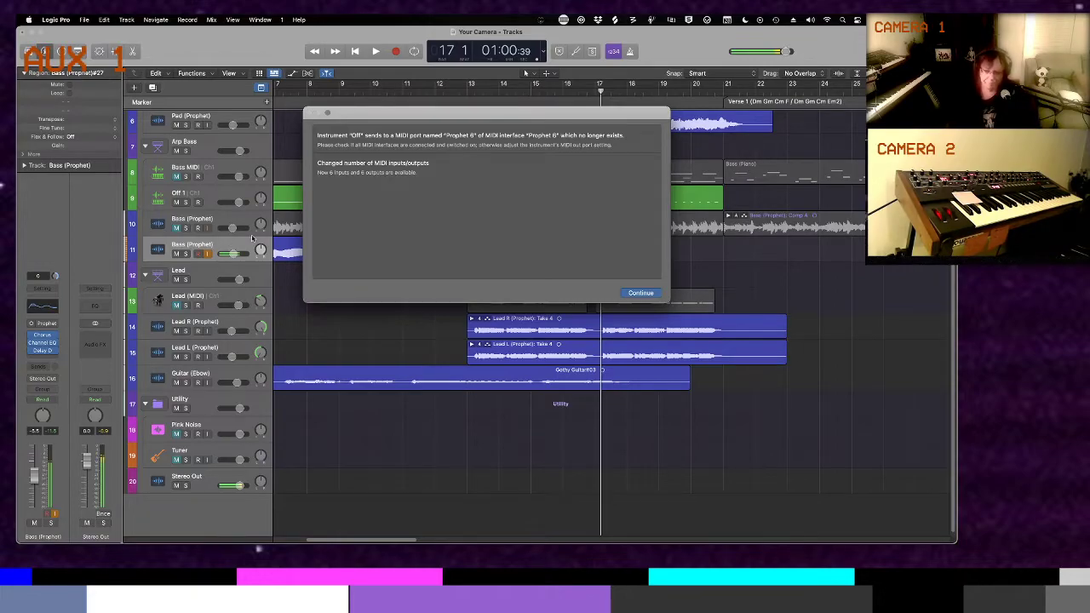
pyautogui.click(640, 293)
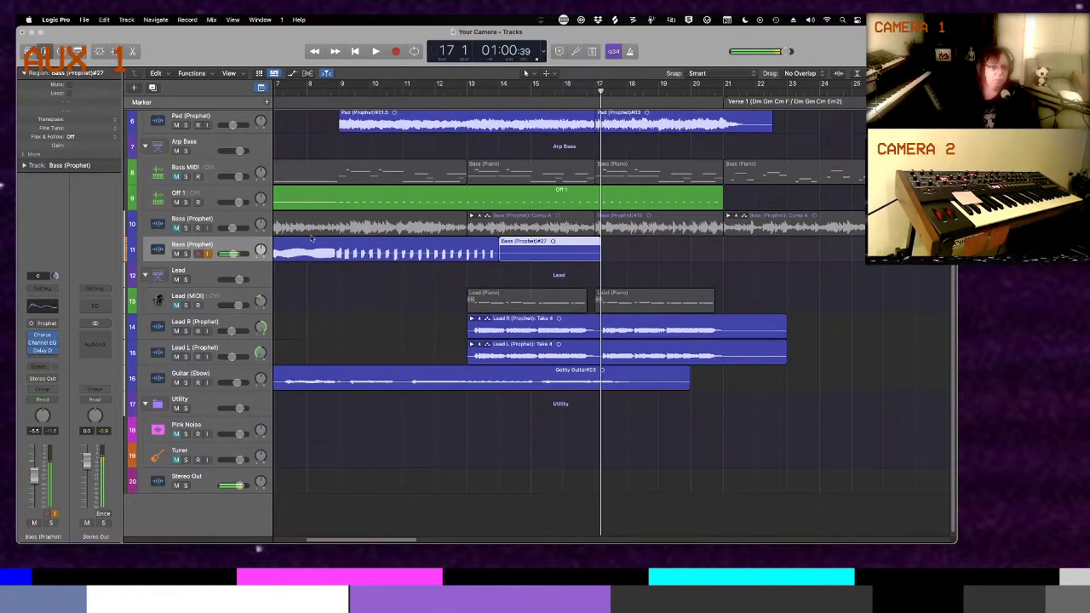
# Compare the Off 1 track with the second Bass (Prophet) track and expand Off 1's track settings
pyautogui.click(225, 197)
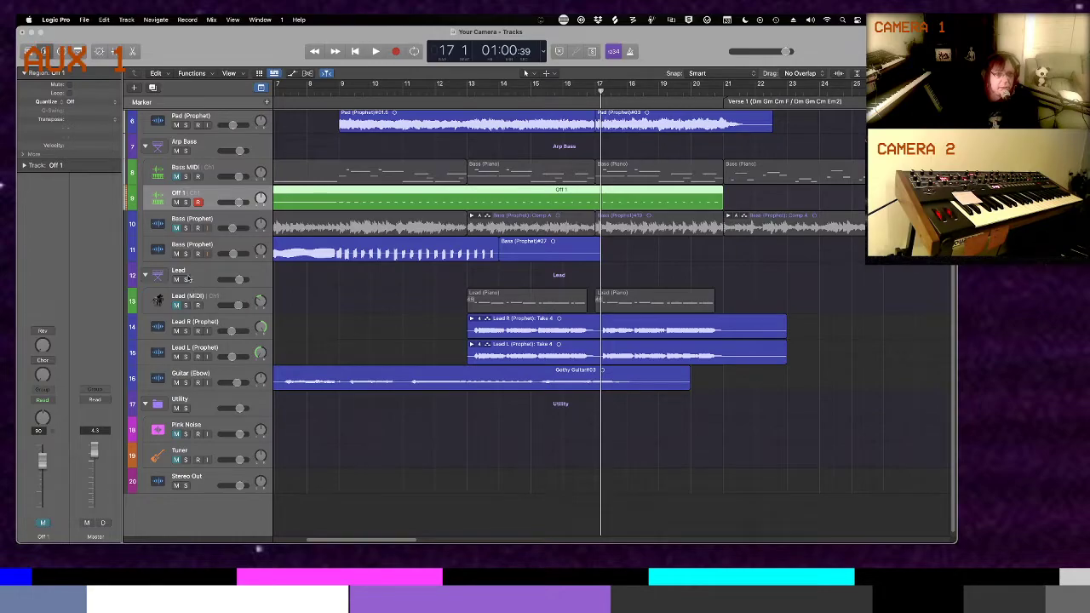
pyautogui.click(217, 247)
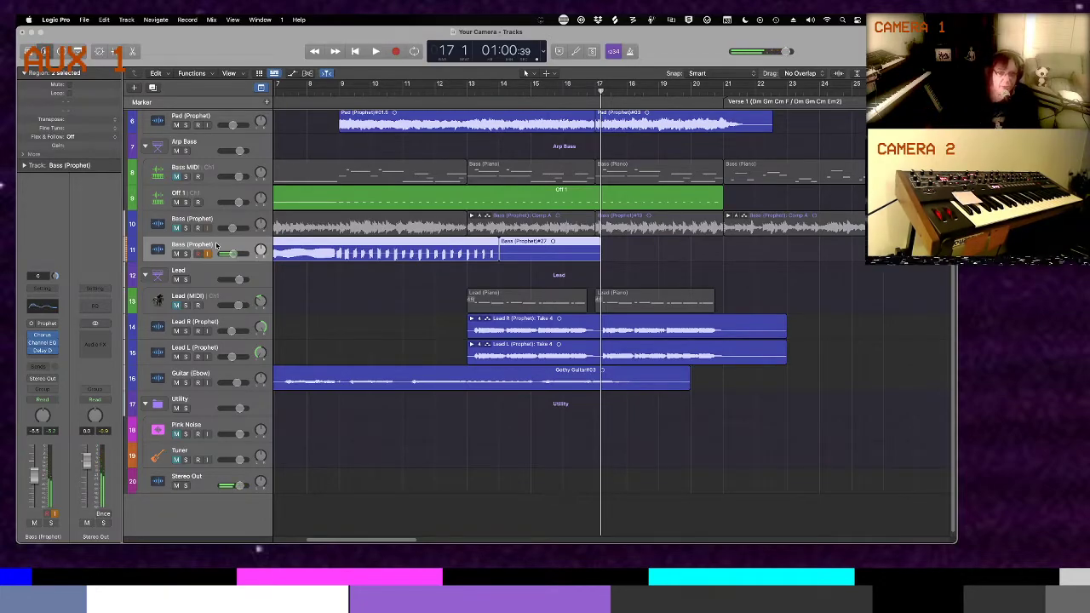
pyautogui.click(216, 202)
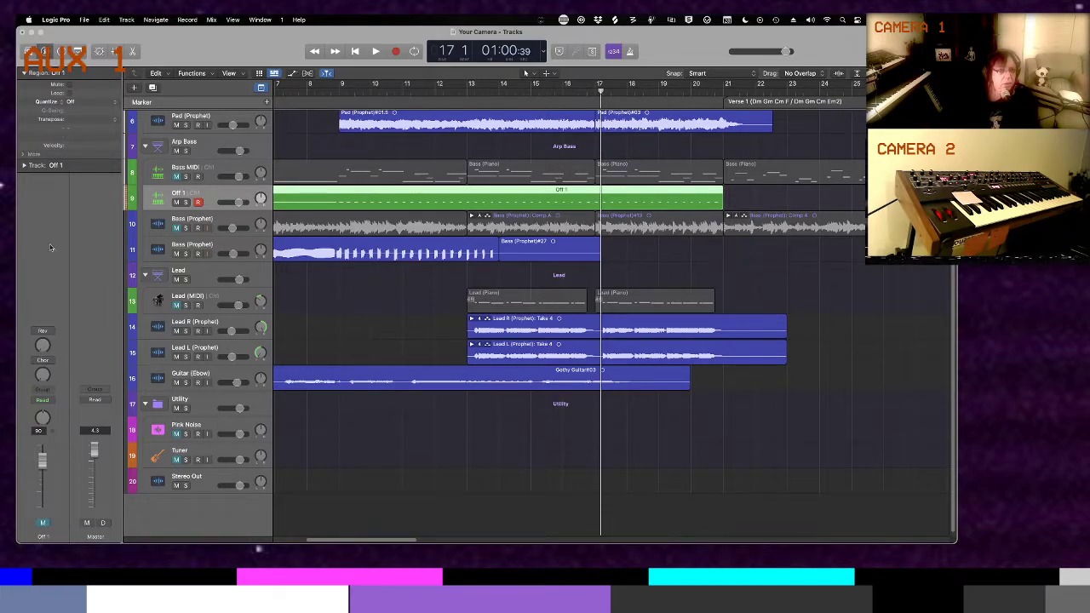
pyautogui.click(24, 165)
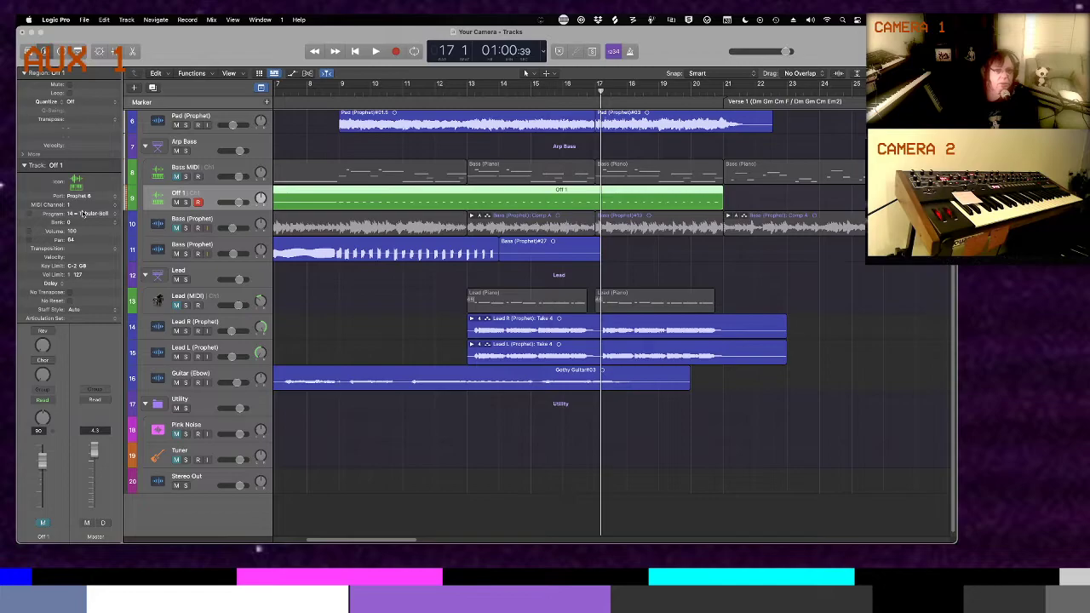
# Delete both regions on the second Bass (Prophet) track and record a new take on it from bar 1 to about bar 22
pyautogui.press('Return')
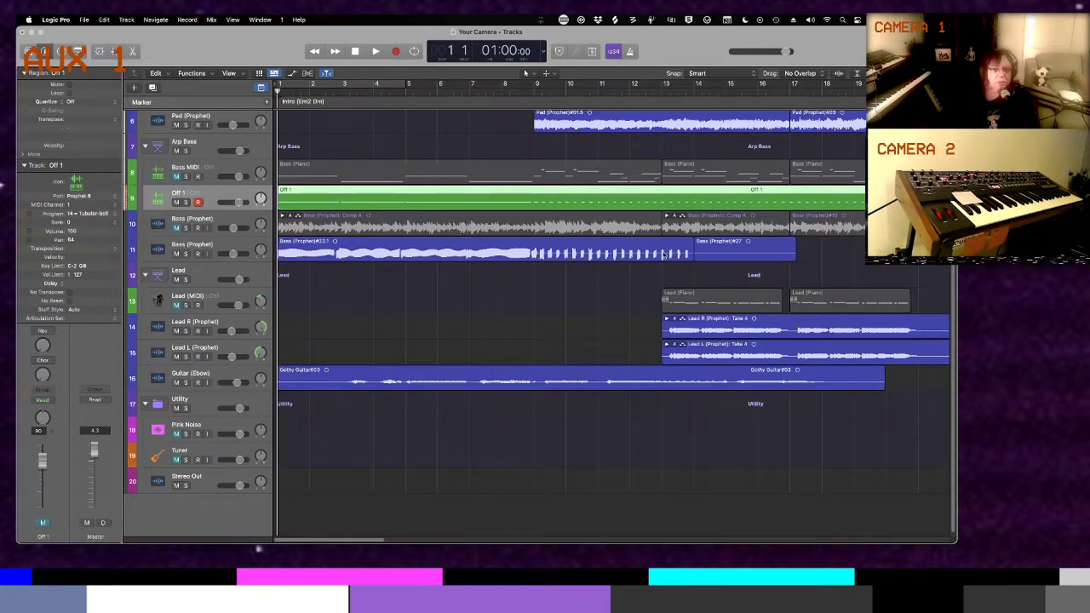
pyautogui.click(224, 247)
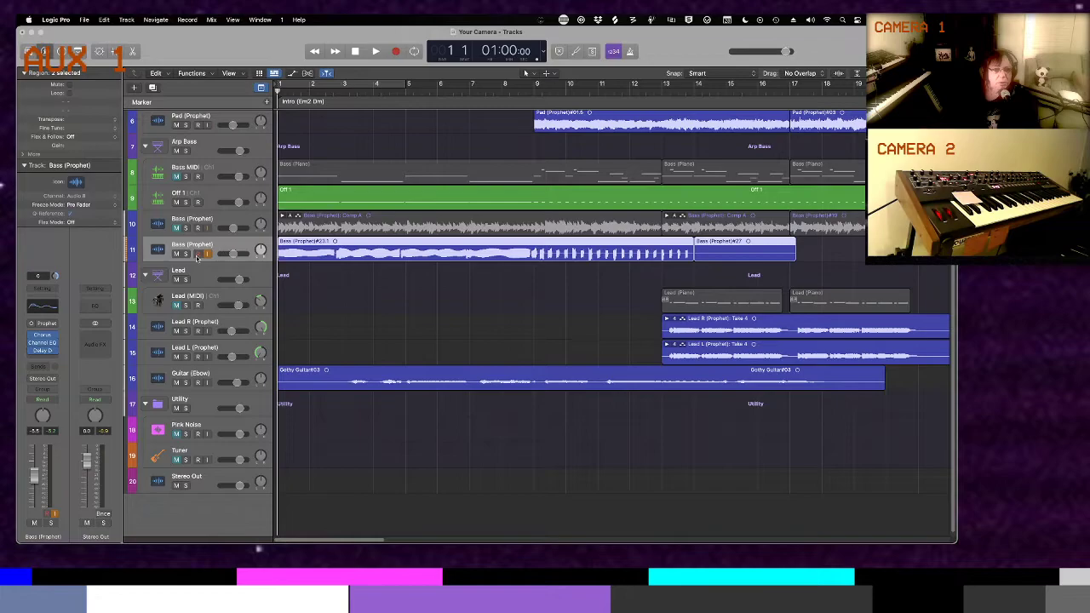
pyautogui.click(198, 255)
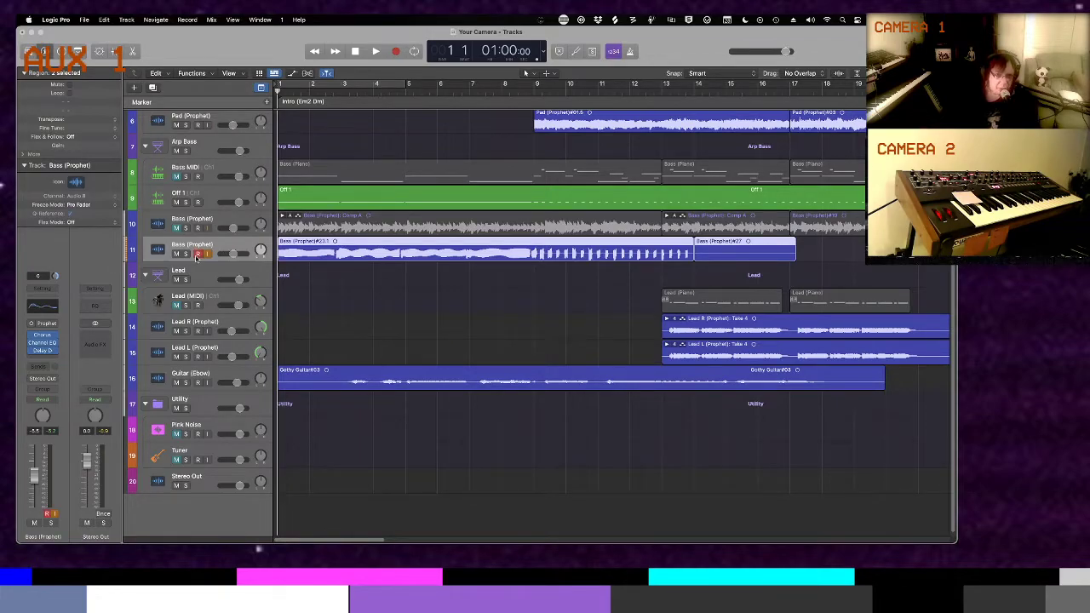
pyautogui.press('space')
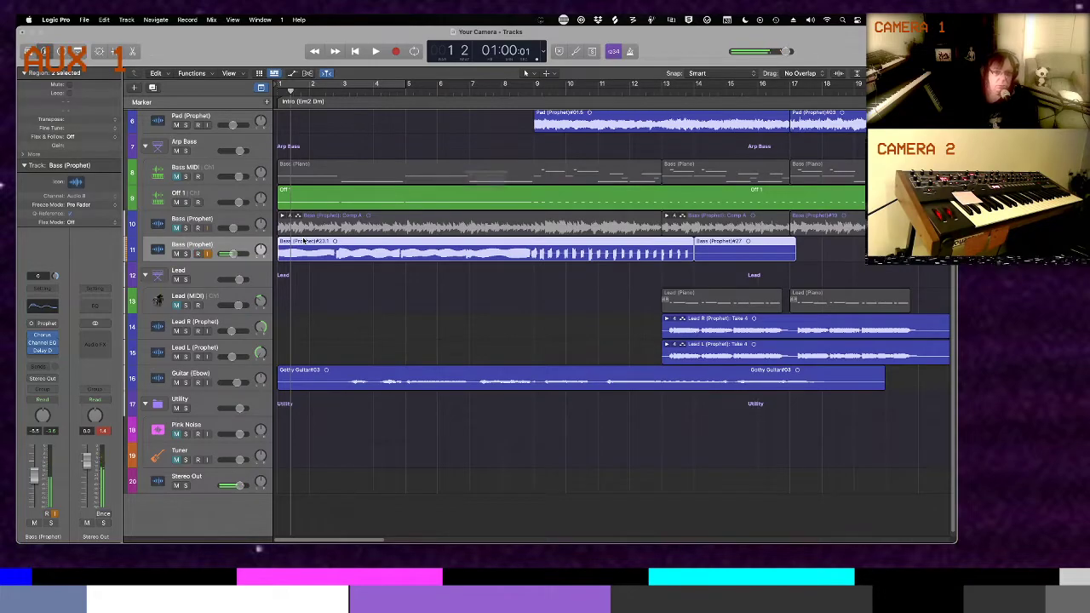
pyautogui.press('Delete')
pyautogui.press('Return')
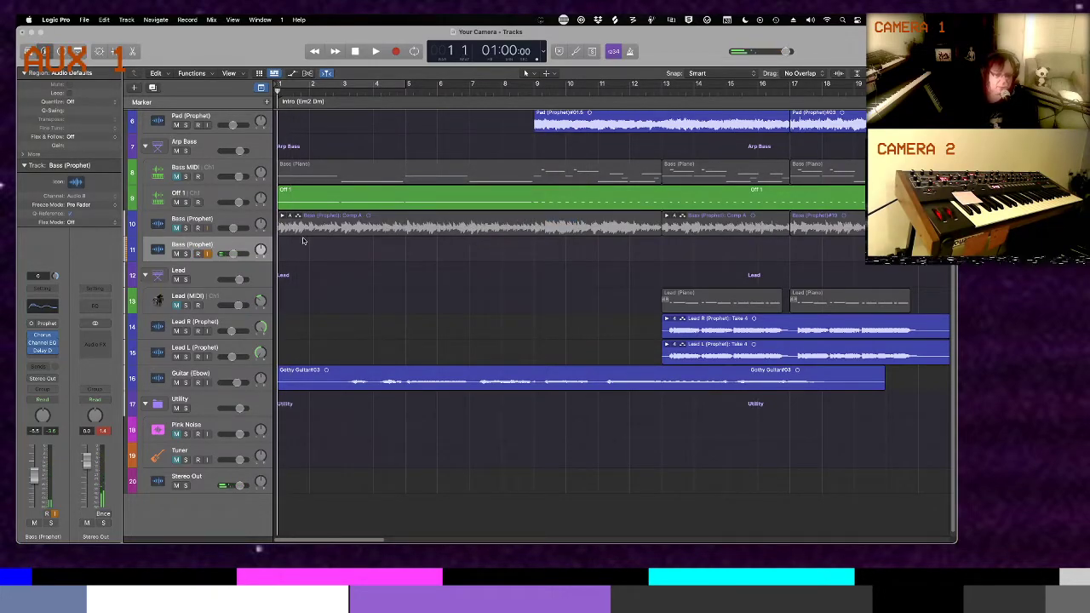
pyautogui.press('r')
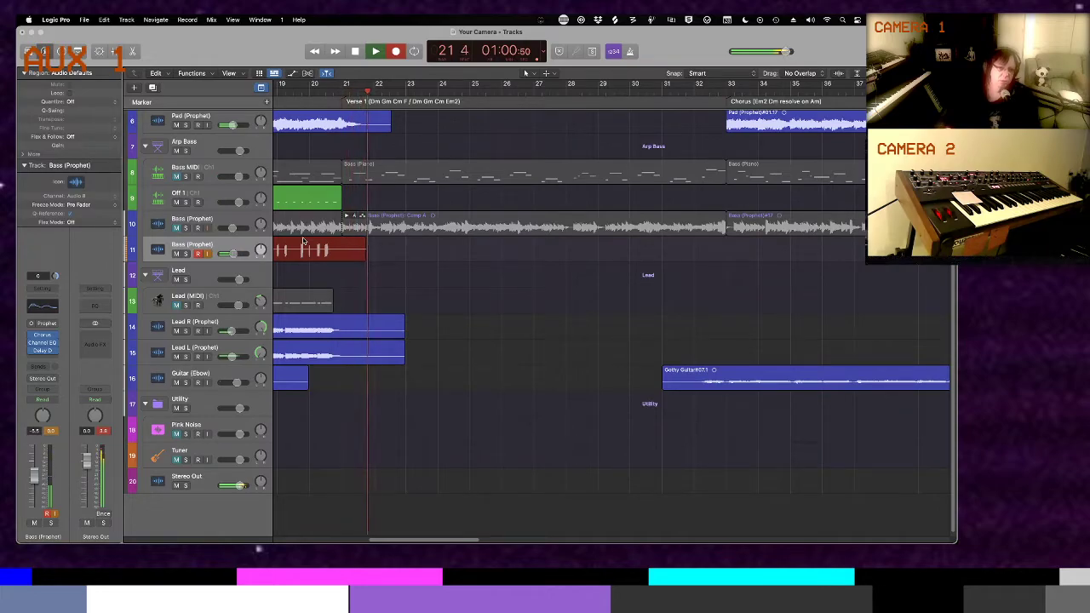
pyautogui.press('space')
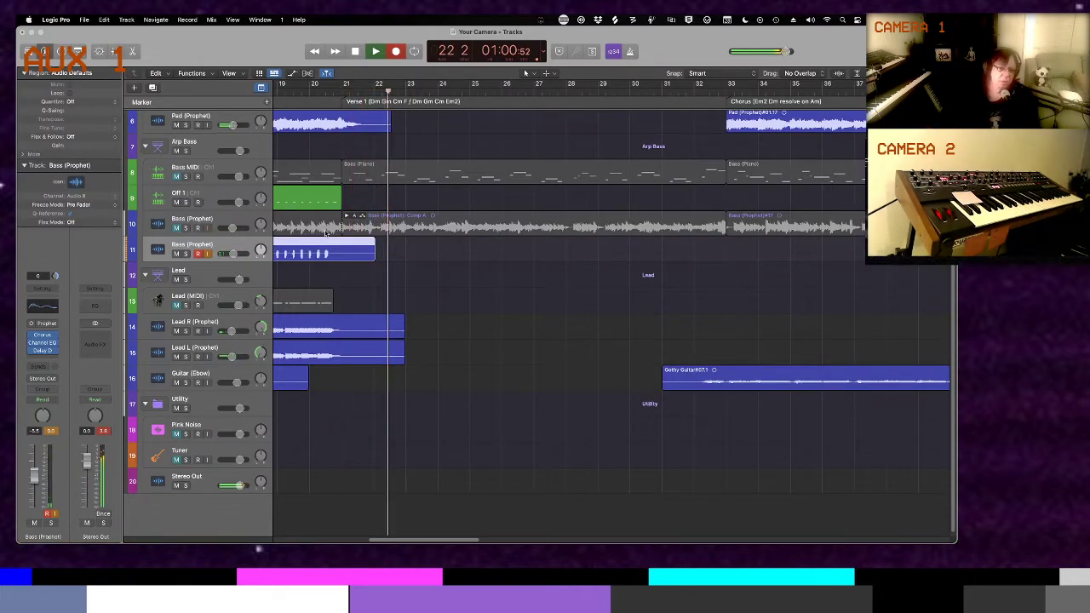
pyautogui.hscroll(-8, 315, 233)
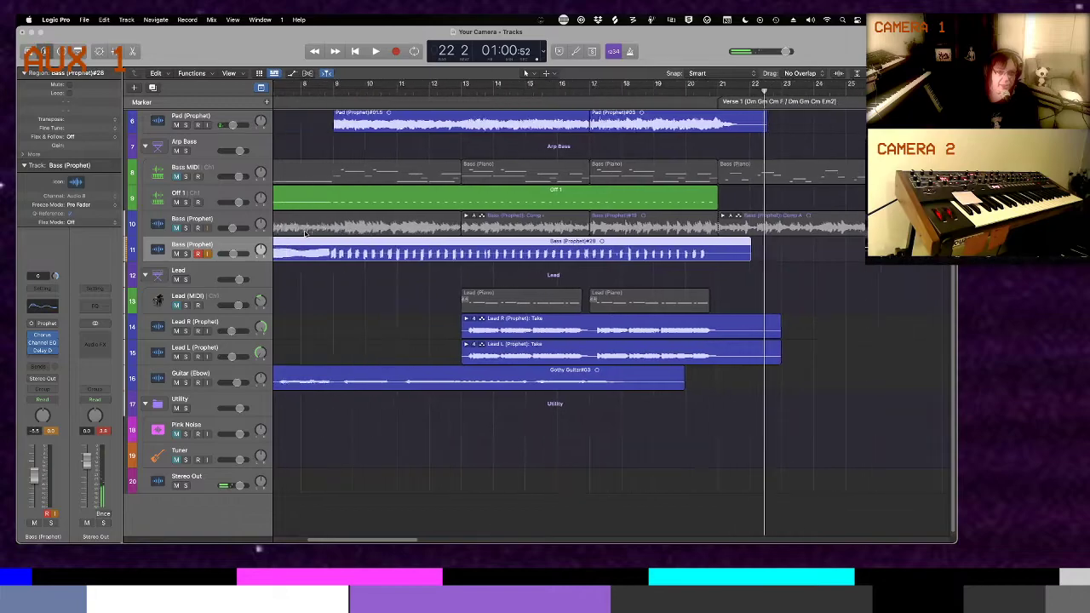
# Rename the Off 1 track as Bass MIDI (Alt)
pyautogui.doubleClick(179, 194)
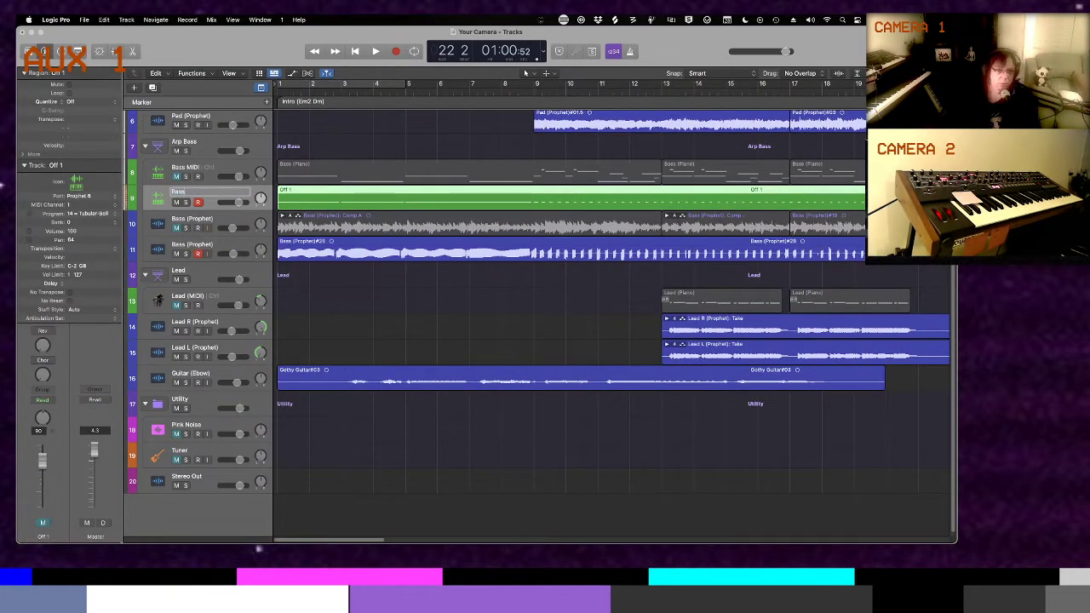
pyautogui.write('Bass Alt')
pyautogui.press('Return')
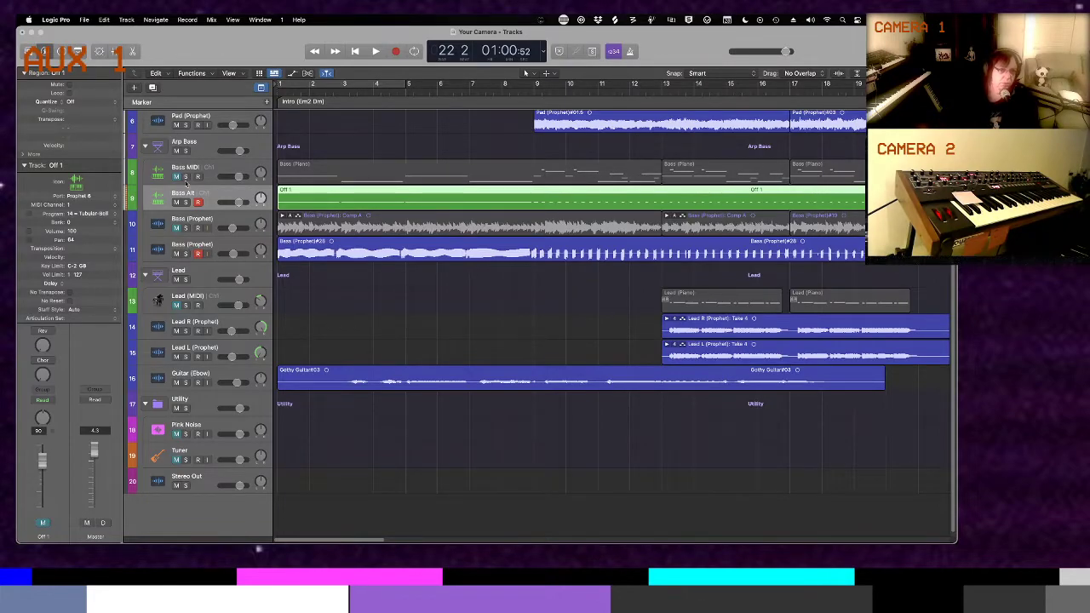
pyautogui.doubleClick(185, 195)
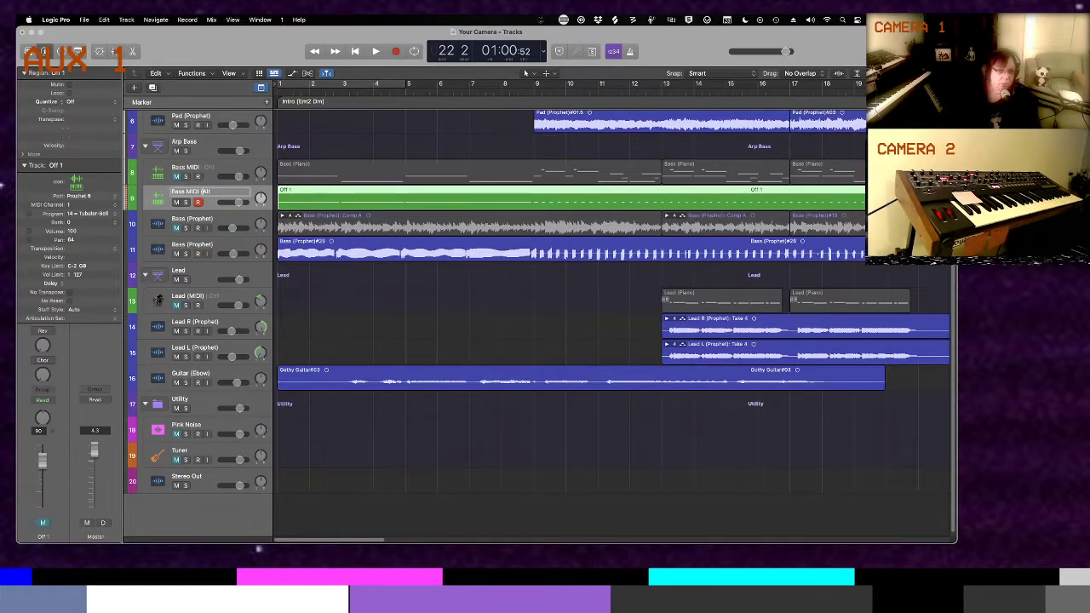
pyautogui.press('Return')
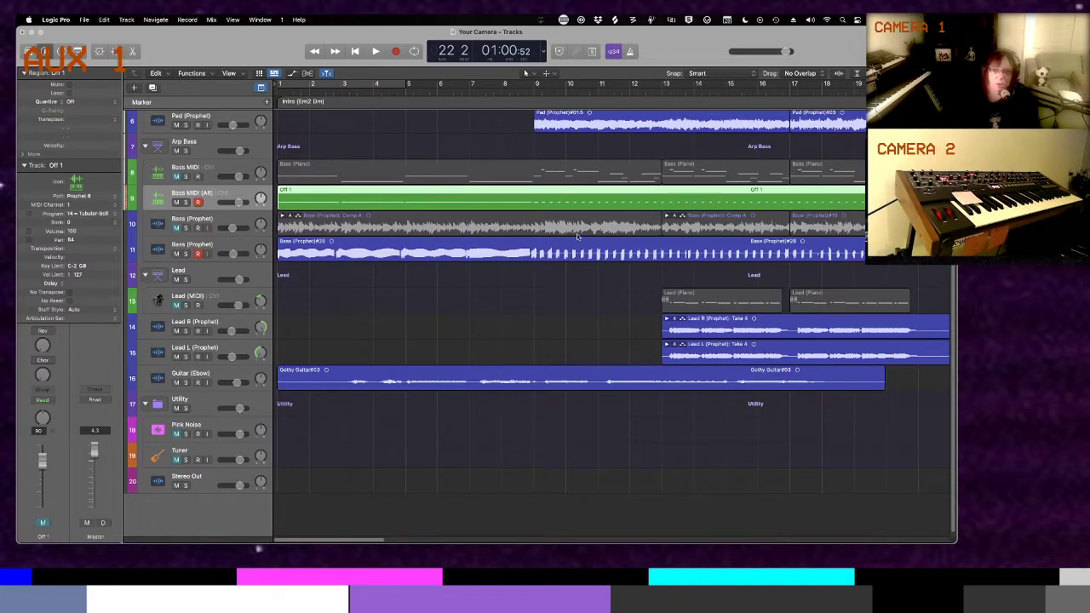
# Unmute the original Bass (Prophet) track above the newly recorded one
pyautogui.hscroll(5, 849, 247)
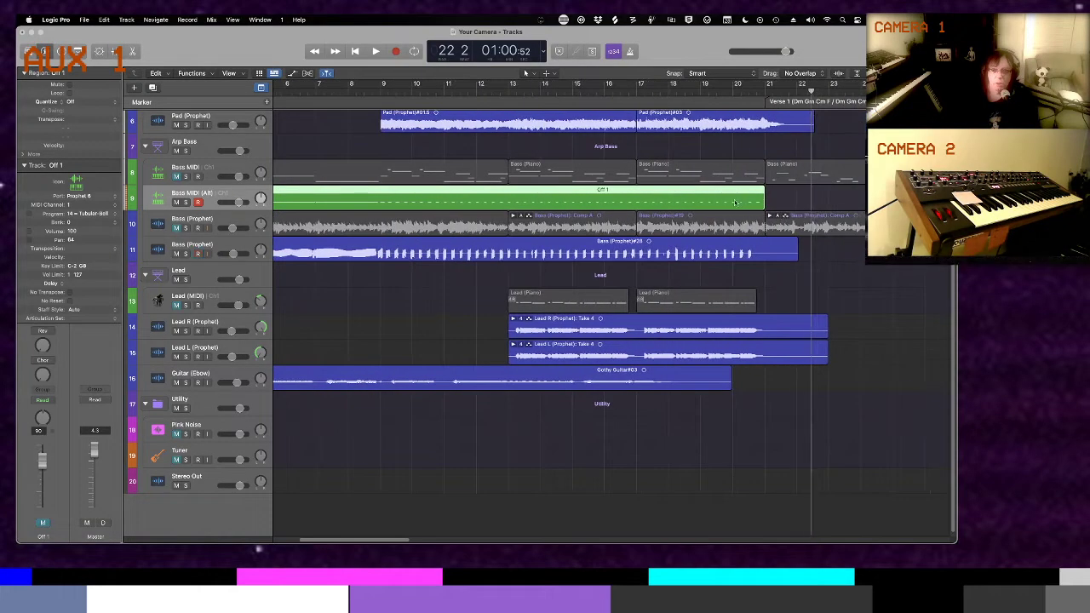
pyautogui.click(176, 226)
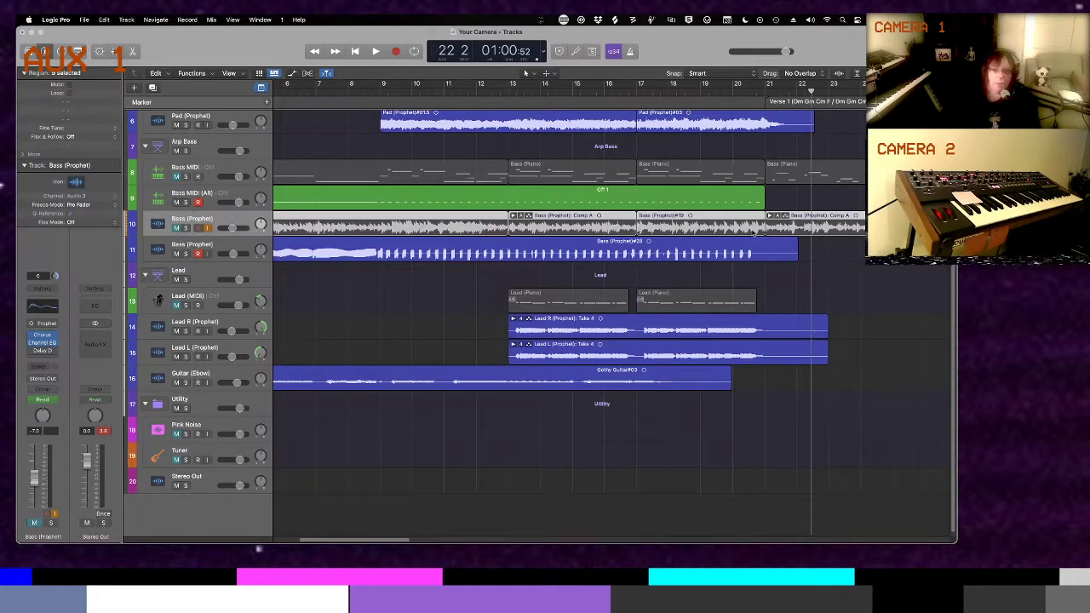
pyautogui.click(176, 228)
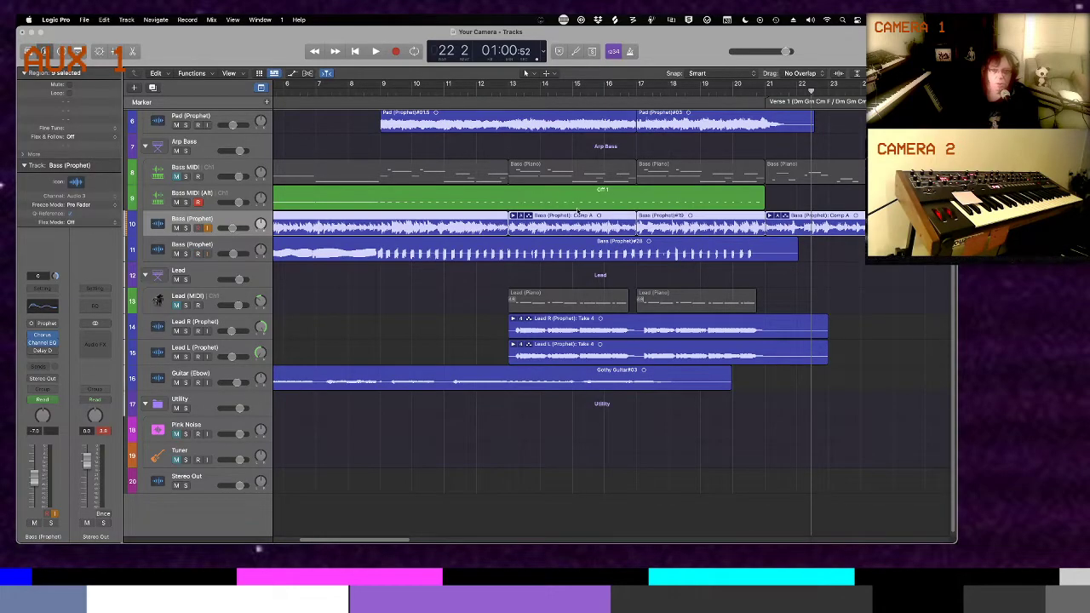
# Mute the three regions before Verse 1 on the original Bass (Prophet) track and return the playhead to bar 1
pyautogui.click(764, 300)
pyautogui.click(746, 225)
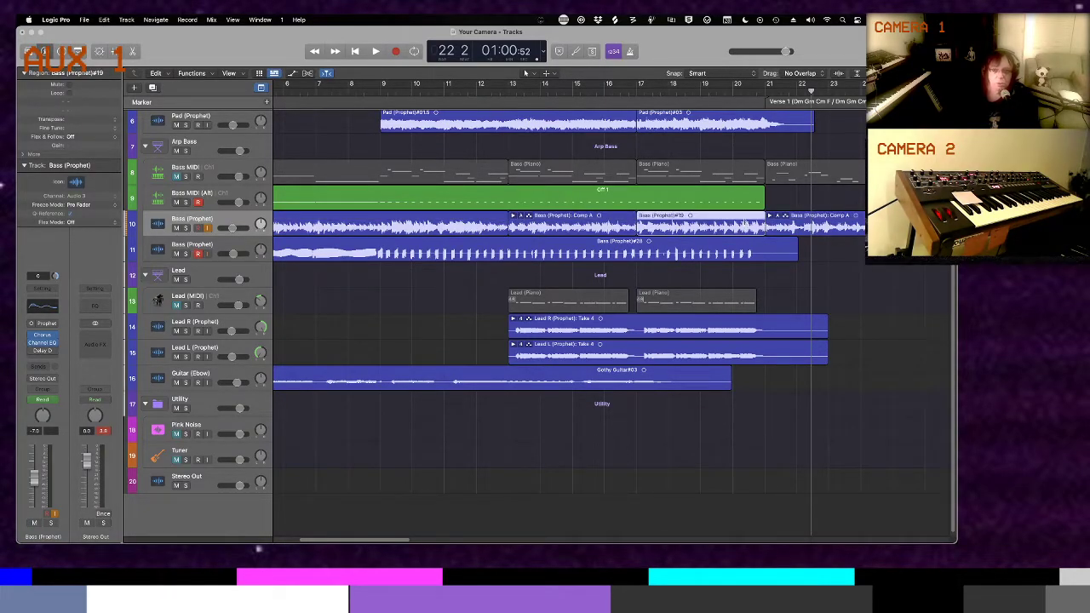
pyautogui.moveTo(534, 247); pyautogui.dragTo(626, 271)
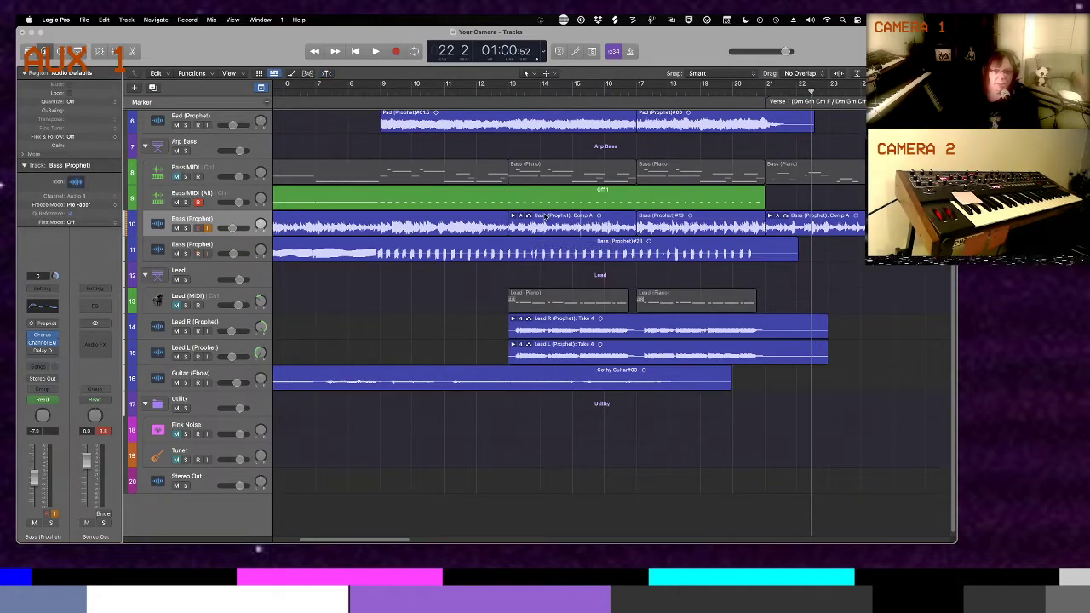
pyautogui.click(545, 216)
pyautogui.keyDown('shift'); pyautogui.click(654, 215); pyautogui.keyUp('shift')
pyautogui.keyDown('shift'); pyautogui.click(492, 213); pyautogui.keyUp('shift')
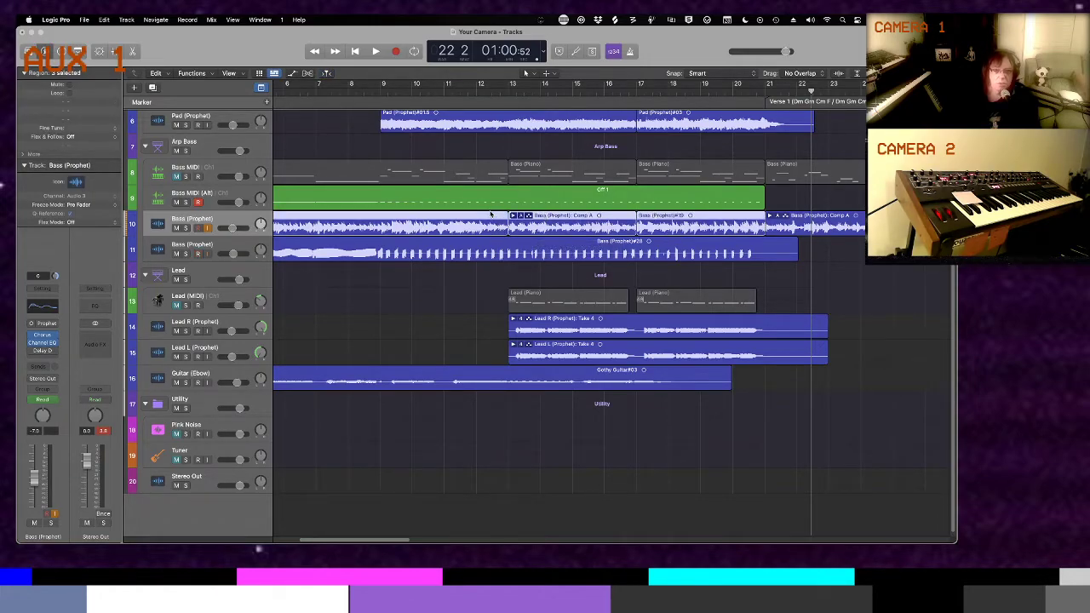
pyautogui.hscroll(-5, 491, 214)
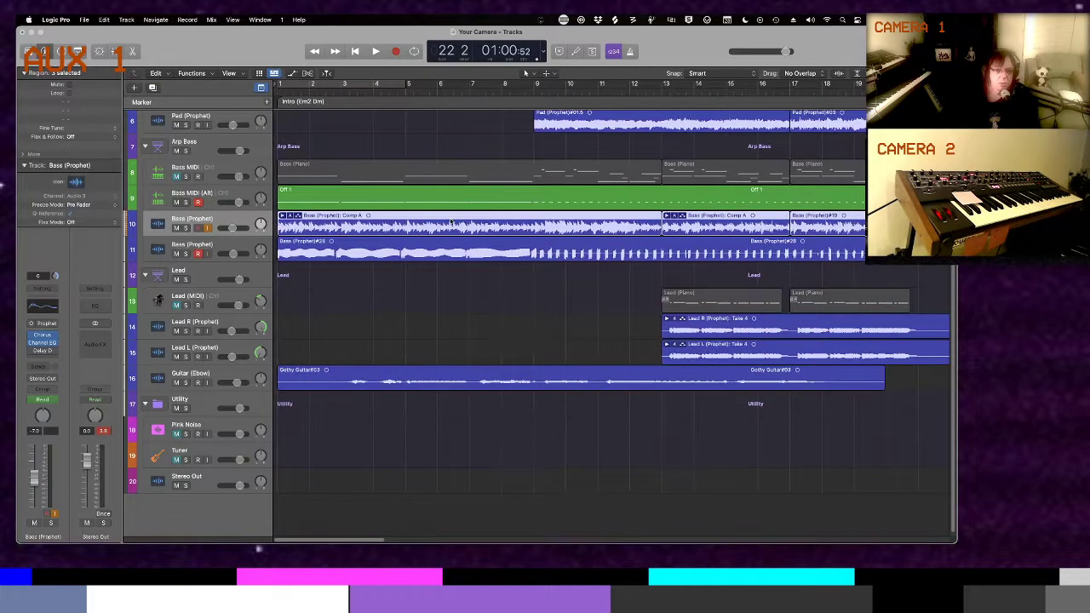
pyautogui.rightClick(451, 221)
pyautogui.click(454, 233)
pyautogui.press('Return')
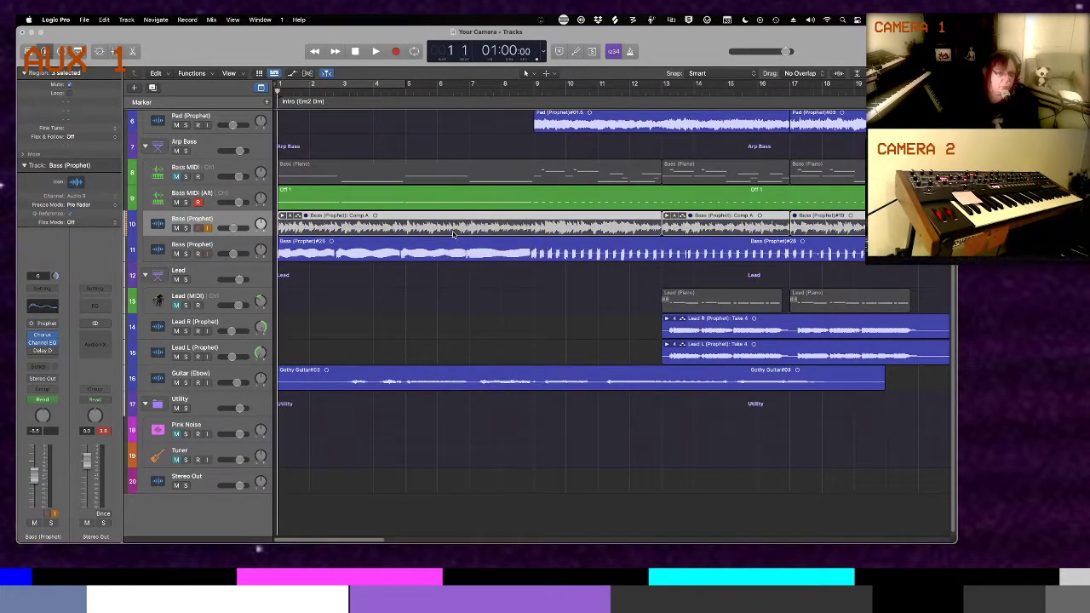
# Select the second Bass (Prophet) track, then mute the Bass MIDI (Alt) track and disarm its recording
pyautogui.click(198, 252)
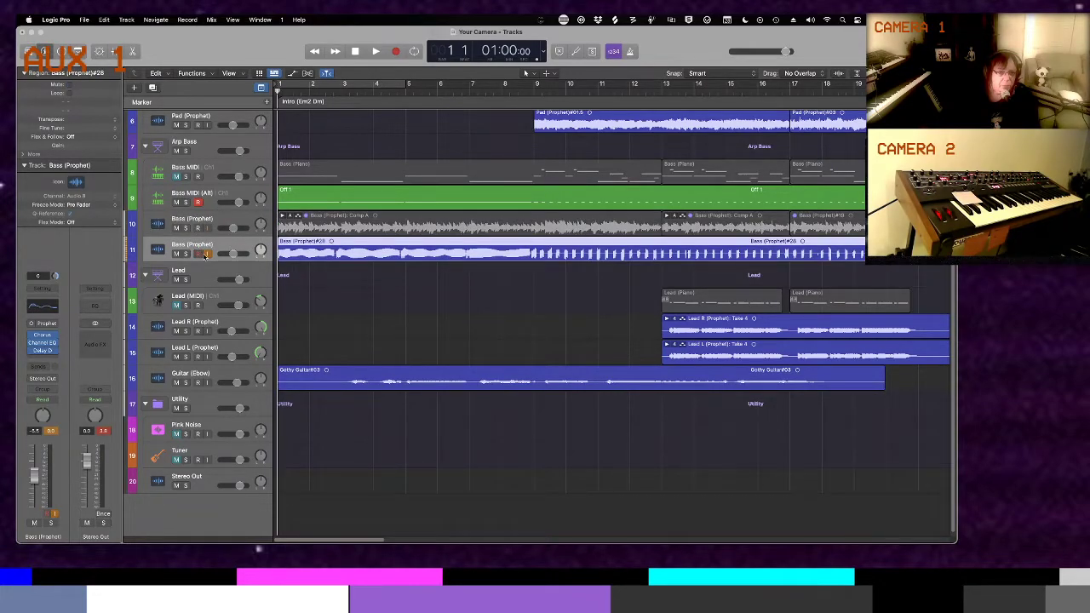
pyautogui.click(176, 201)
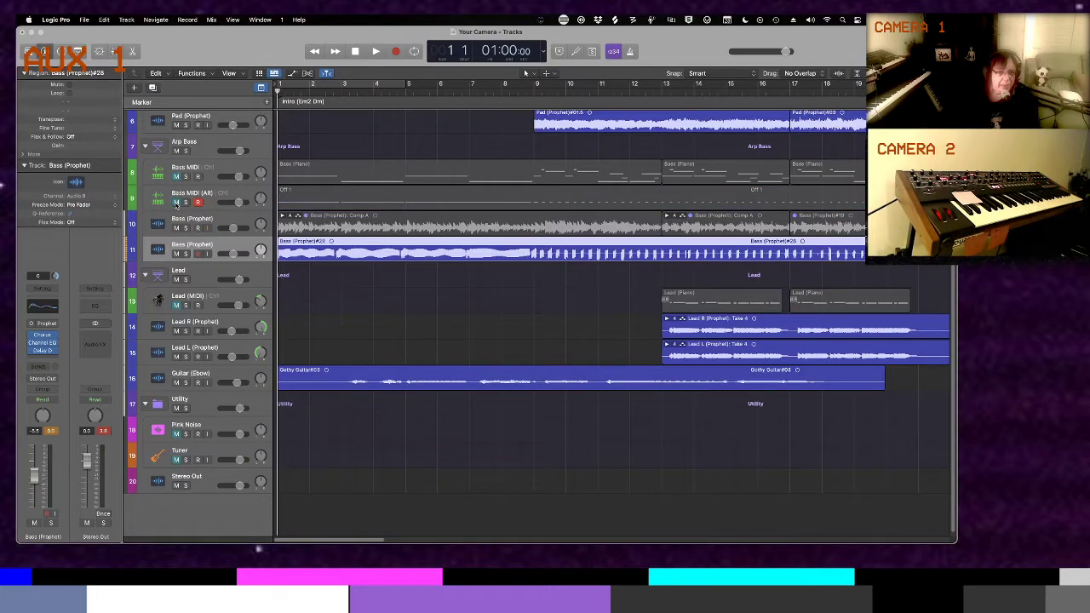
pyautogui.click(197, 202)
# Play the song from bar 1 to bar 23 to hear the new bass take lead into Verse 1
pyautogui.press('space')
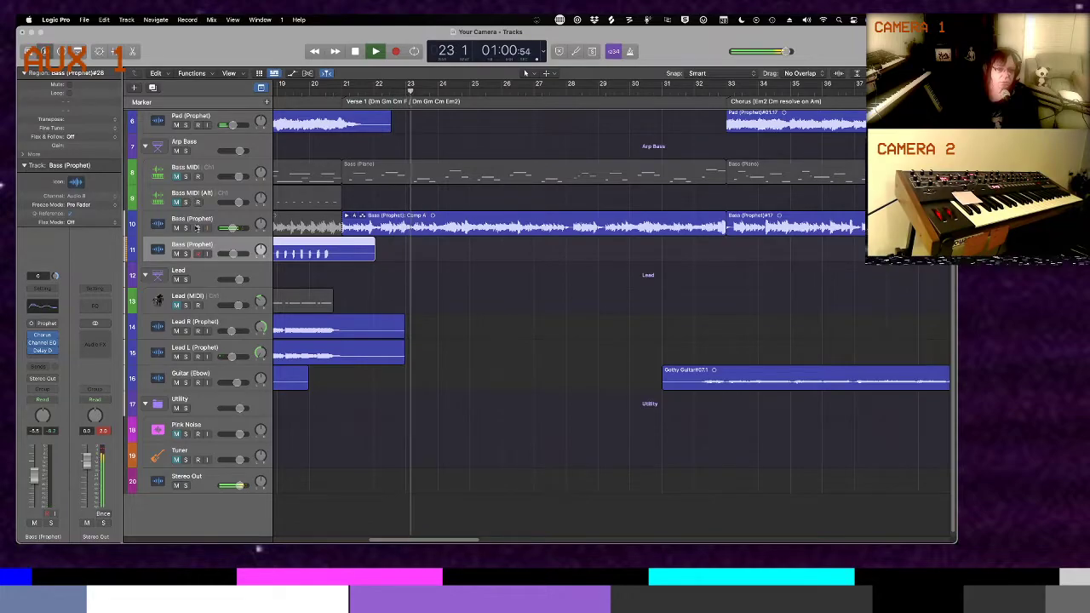
pyautogui.press('space')
pyautogui.press('Return')
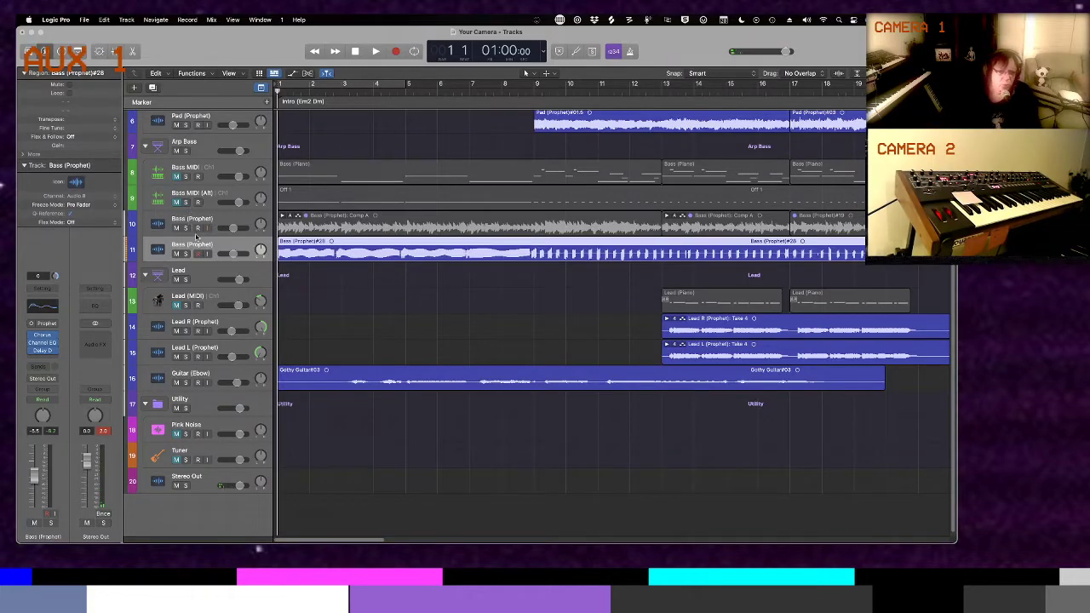
# Unmute the original bass track's first Comp A region and audition it with the second Bass (Prophet) track muted
pyautogui.rightClick(334, 219)
pyautogui.click(241, 250)
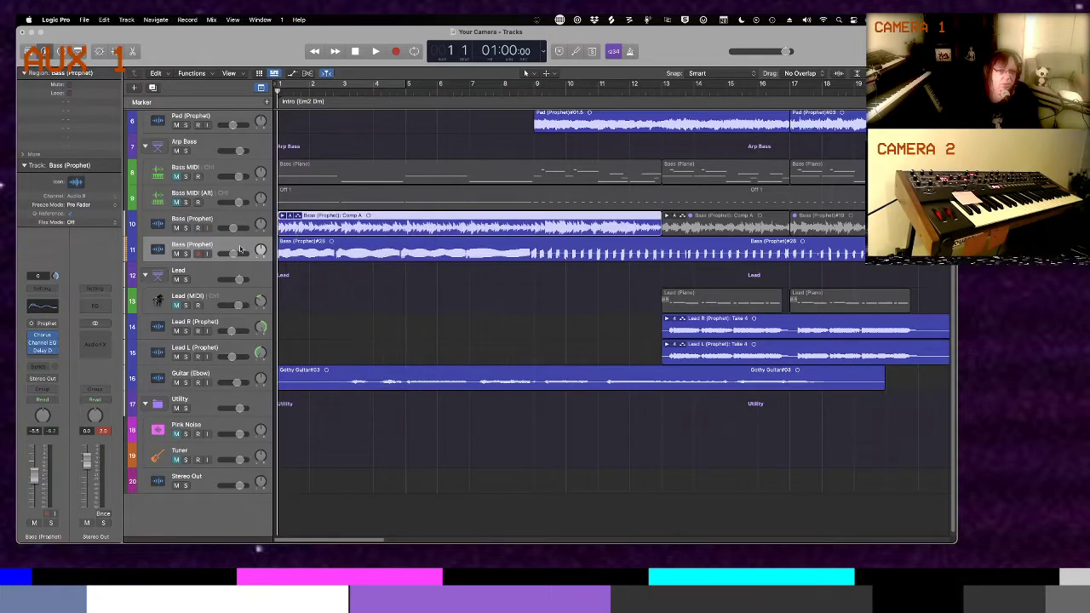
pyautogui.click(176, 254)
pyautogui.press('space')
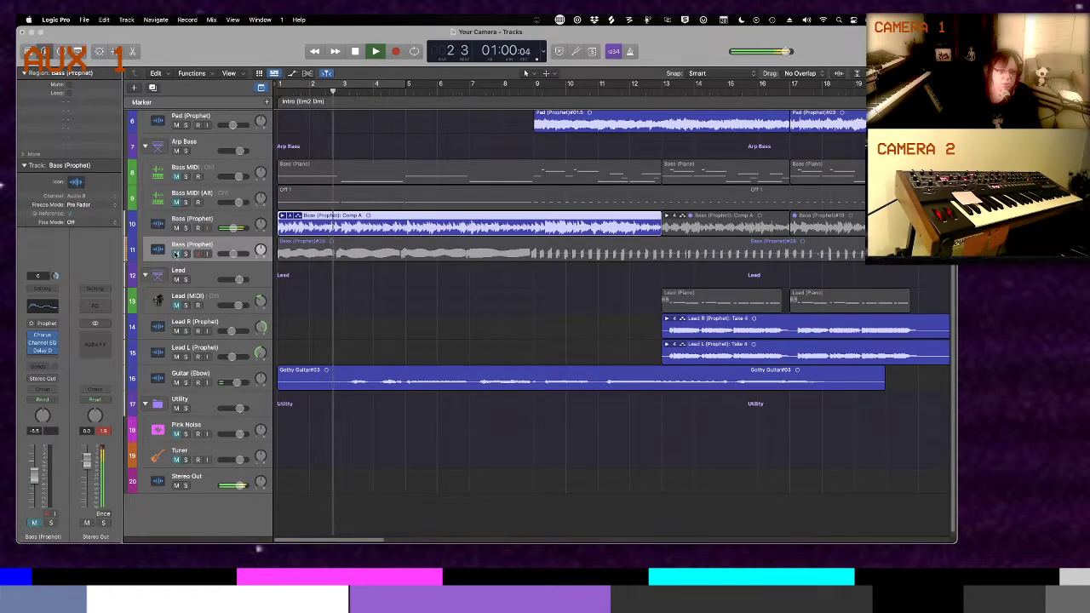
pyautogui.press('space')
# Compare the original and second Bass (Prophet) tracks from bar 1 by alternating their mutes, leaving only the second muted
pyautogui.click(176, 253)
pyautogui.rightClick(175, 234)
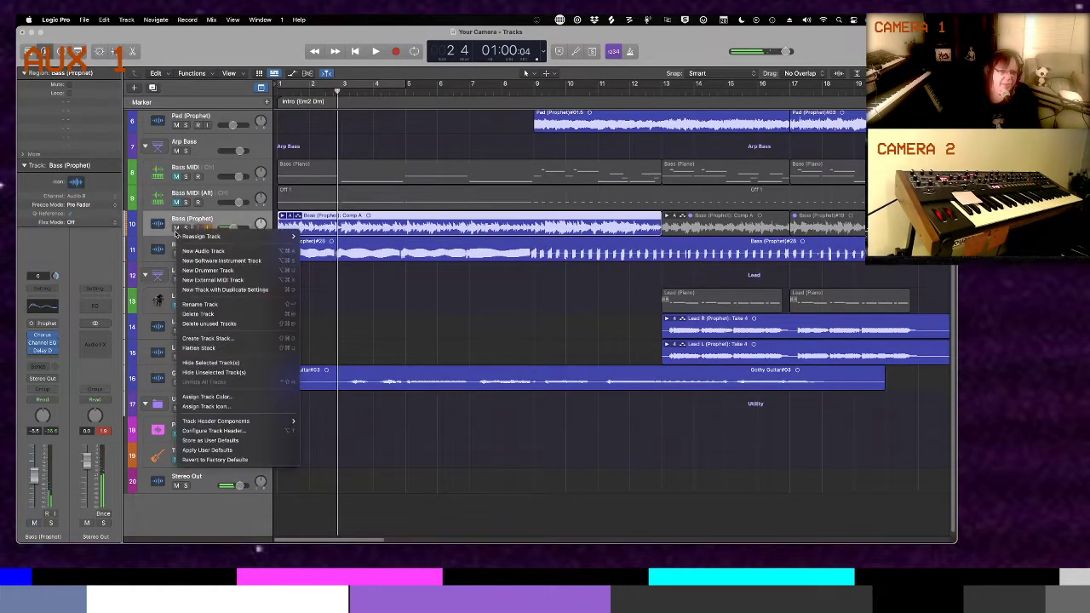
pyautogui.press('Escape')
pyautogui.press('Return')
pyautogui.press('space')
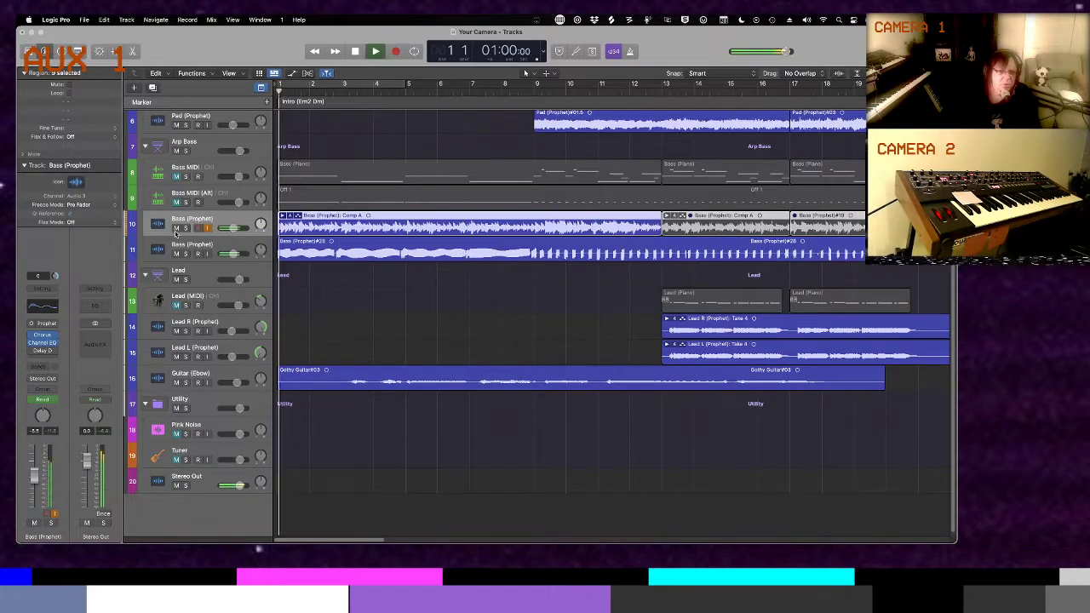
pyautogui.press('space')
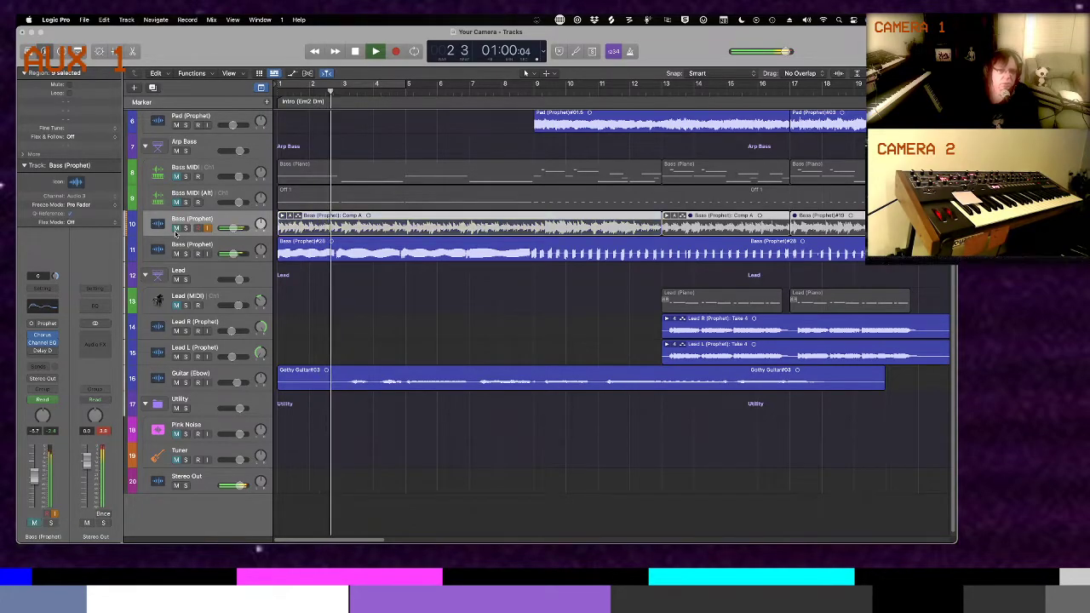
pyautogui.press('space')
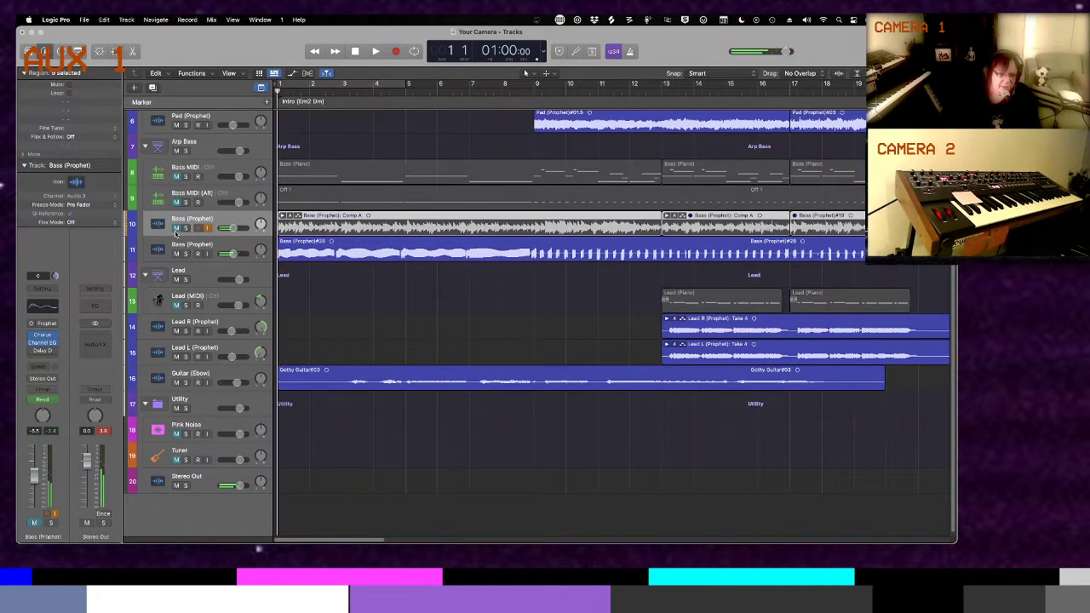
pyautogui.press('space')
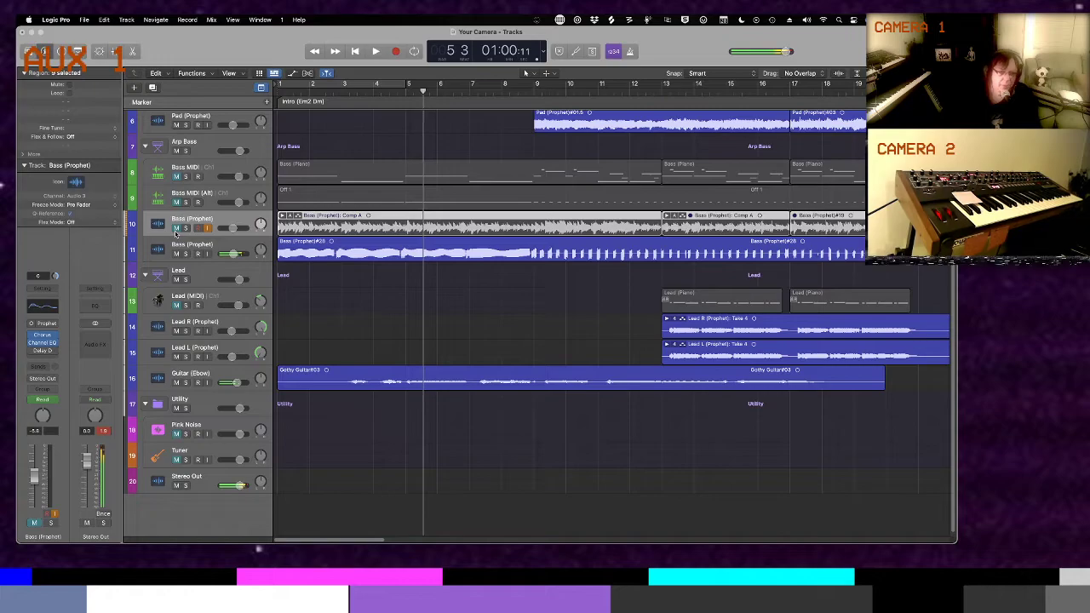
pyautogui.click(175, 227)
pyautogui.click(176, 254)
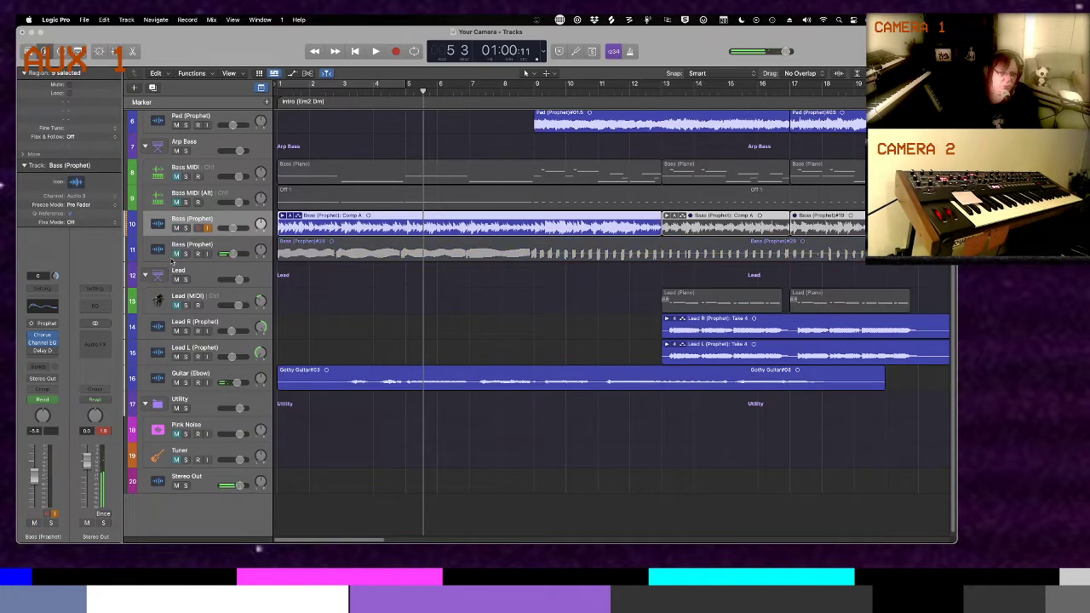
# Delete the recorded region on the second Bass (Prophet) track and remove that track
pyautogui.click(213, 245)
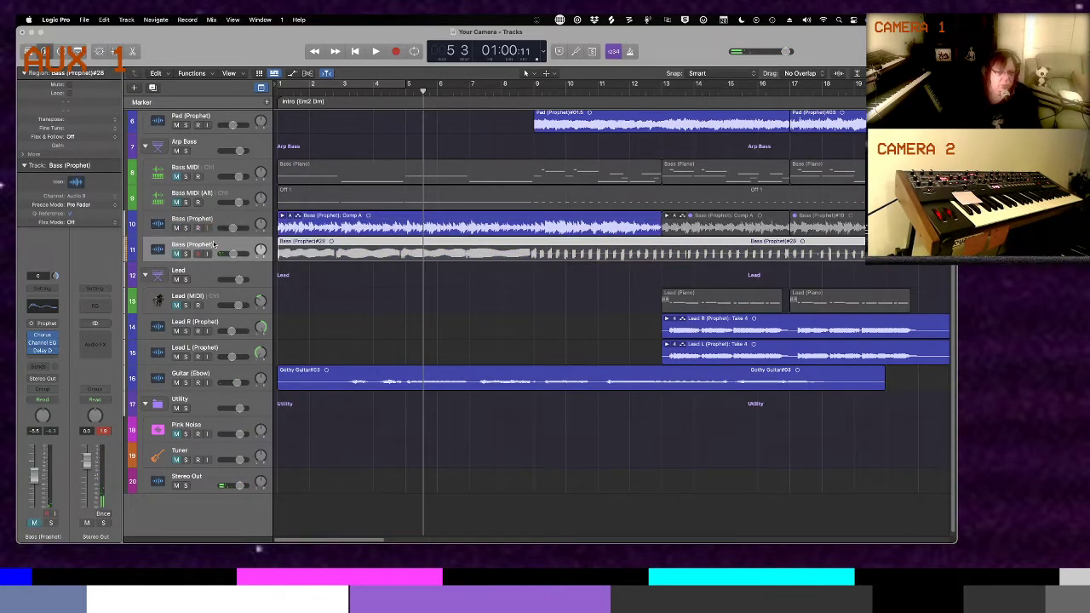
pyautogui.press('Delete')
pyautogui.press('Return')
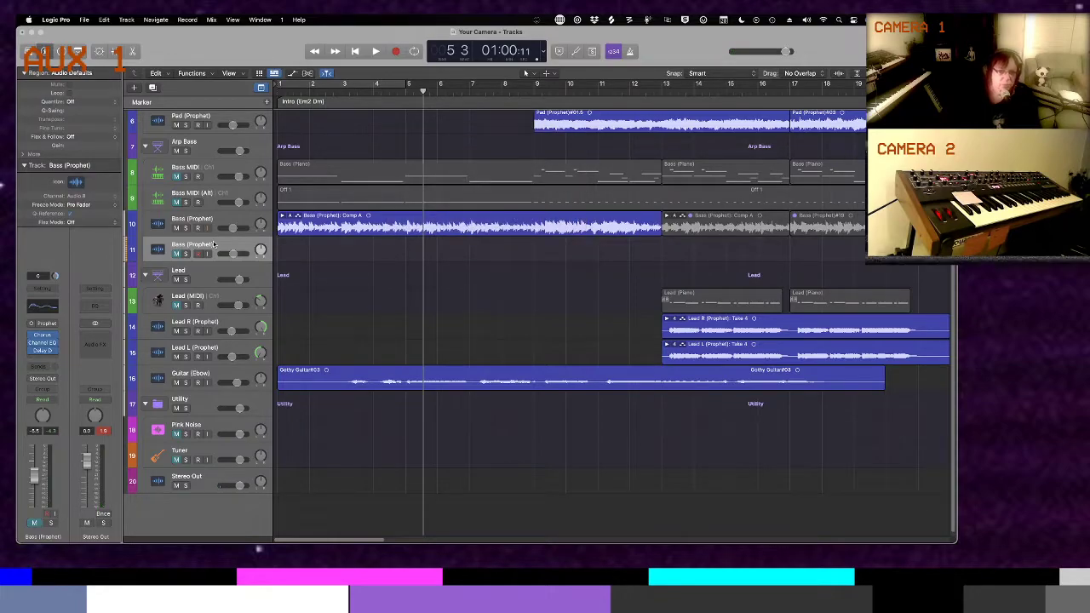
pyautogui.press('super+BackSpace')
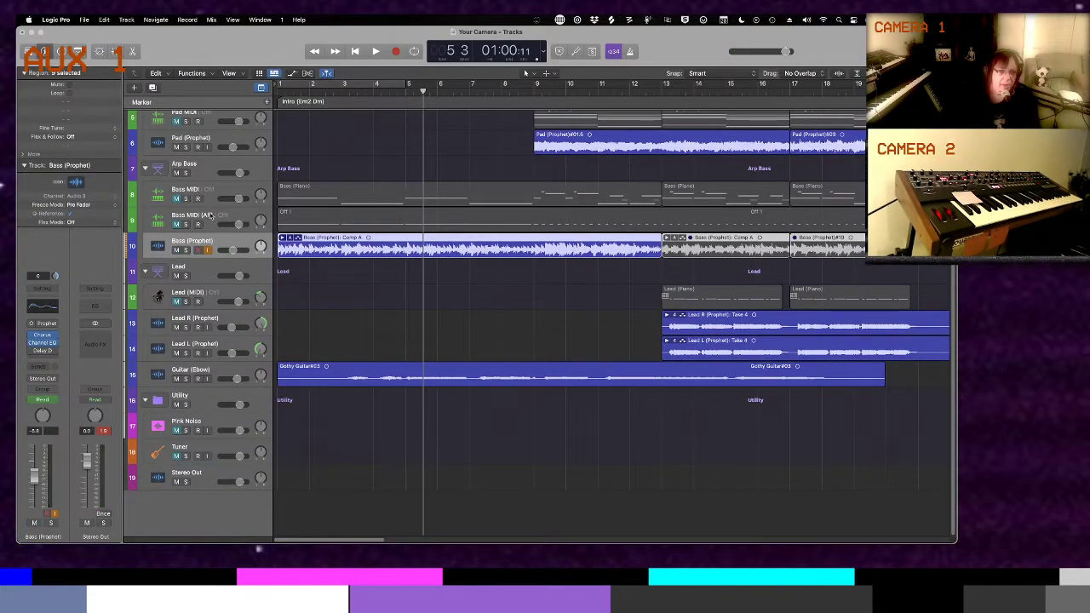
# Delete the Bass MIDI (Alt) track together with its Off 1 region
pyautogui.click(211, 215)
pyautogui.press('Delete')
pyautogui.press('super+BackSpace')
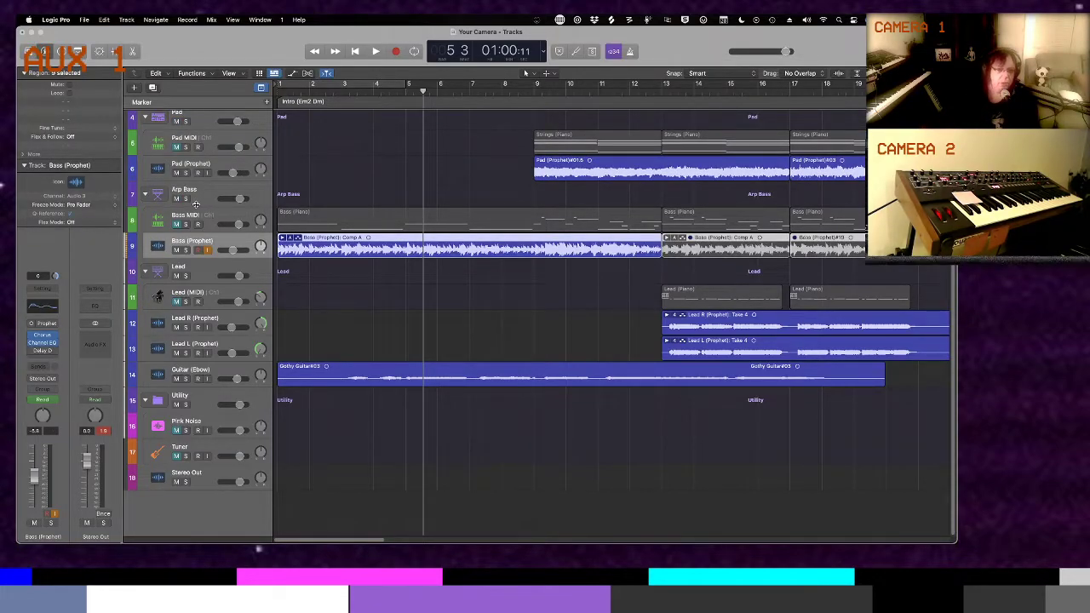
# Play the opening from bar 1 to bar 2 with the original bass part
pyautogui.press('Return')
pyautogui.press('space')
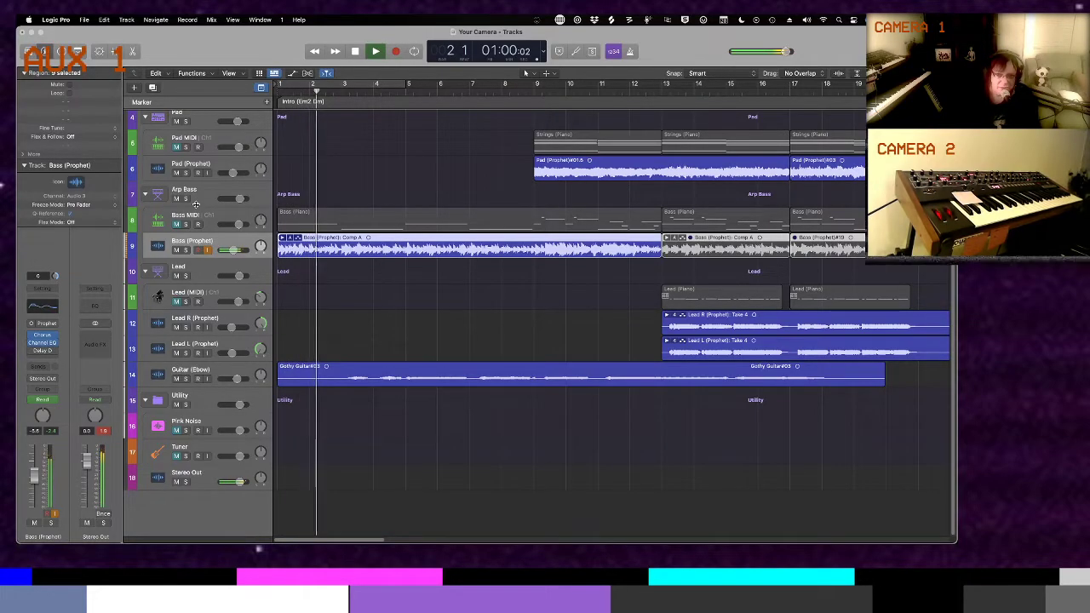
pyautogui.press('space')
# Unmute the two remaining muted Bass (Prophet) regions between bar 13 and Verse 1
pyautogui.click(740, 251)
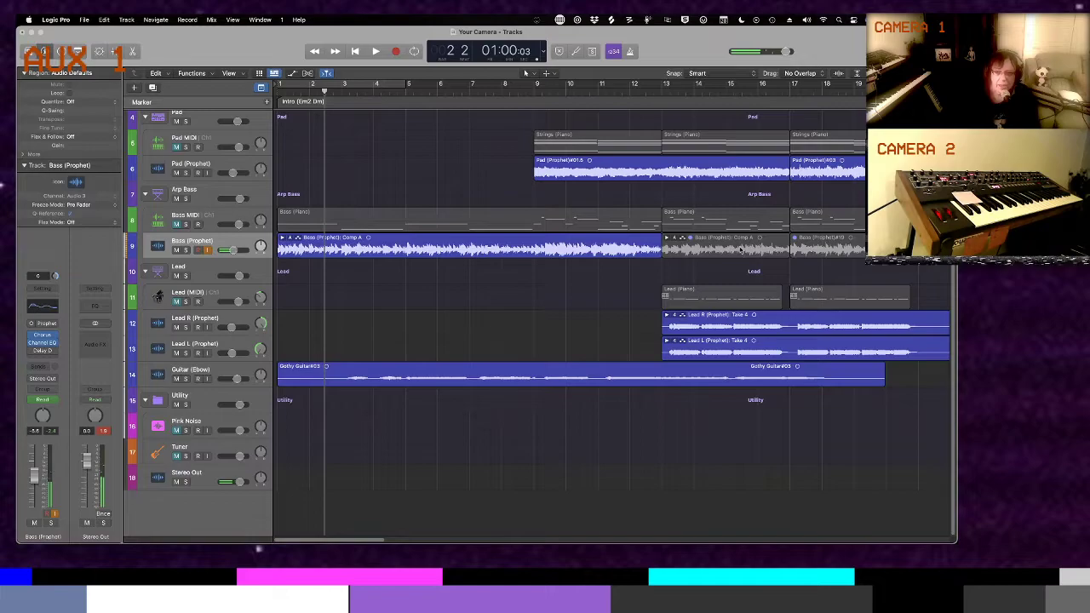
pyautogui.click(740, 249)
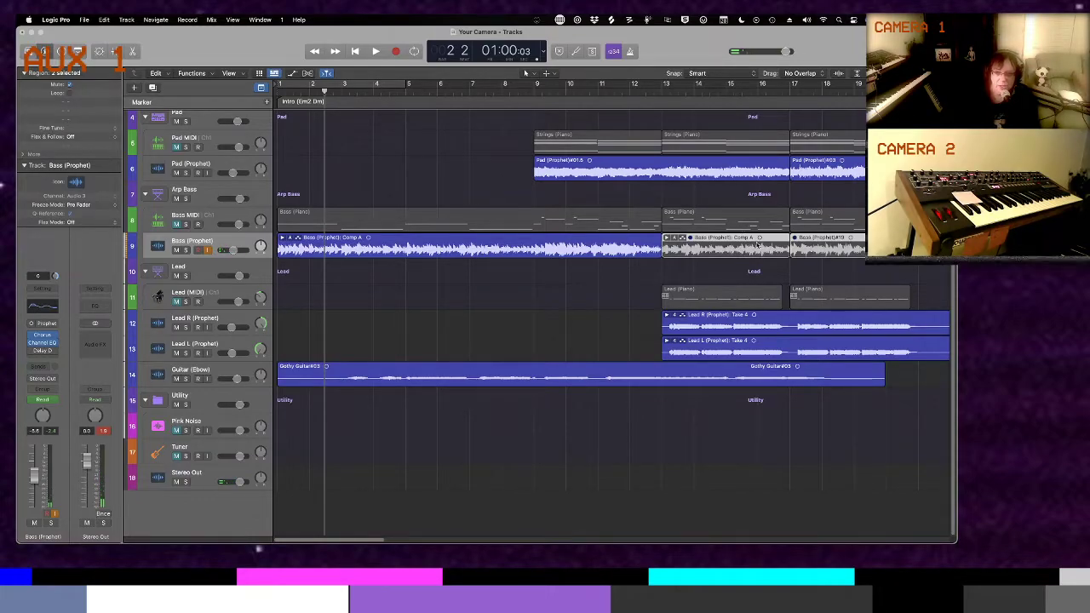
pyautogui.rightClick(769, 242)
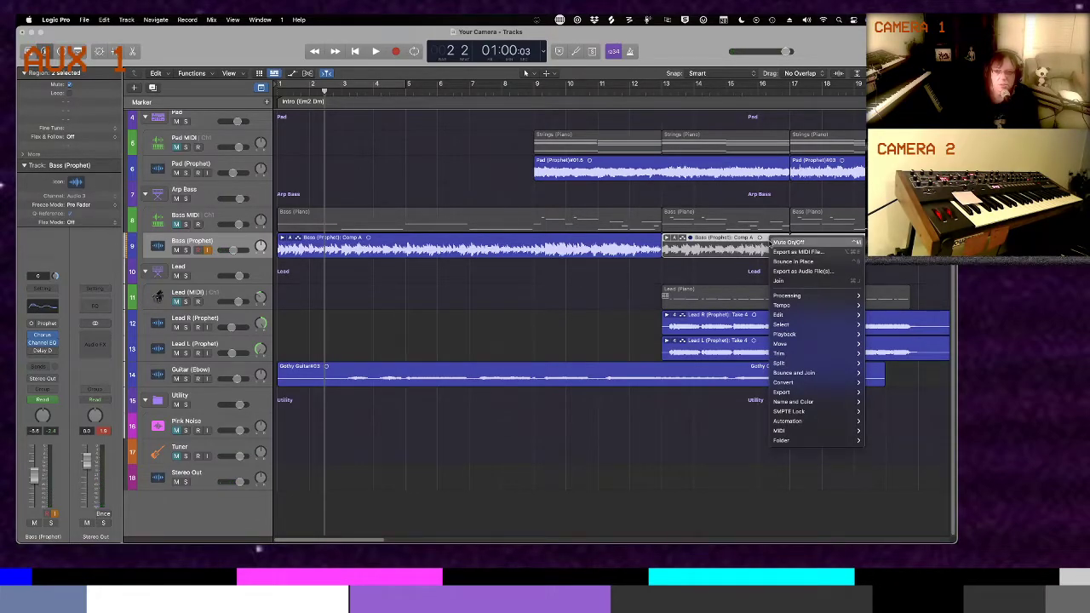
pyautogui.click(788, 242)
pyautogui.click(643, 286)
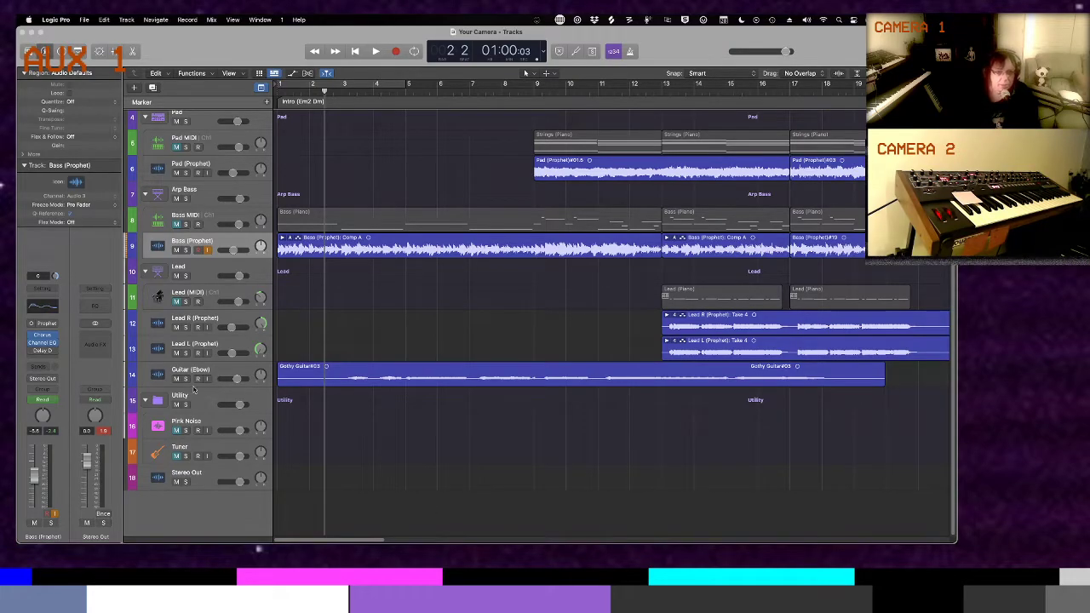
# Audition the Guitar (Ebow) track in solo up to bar 6, then clear the guitar and Bass (Prophet) solos
pyautogui.click(187, 379)
pyautogui.press('space')
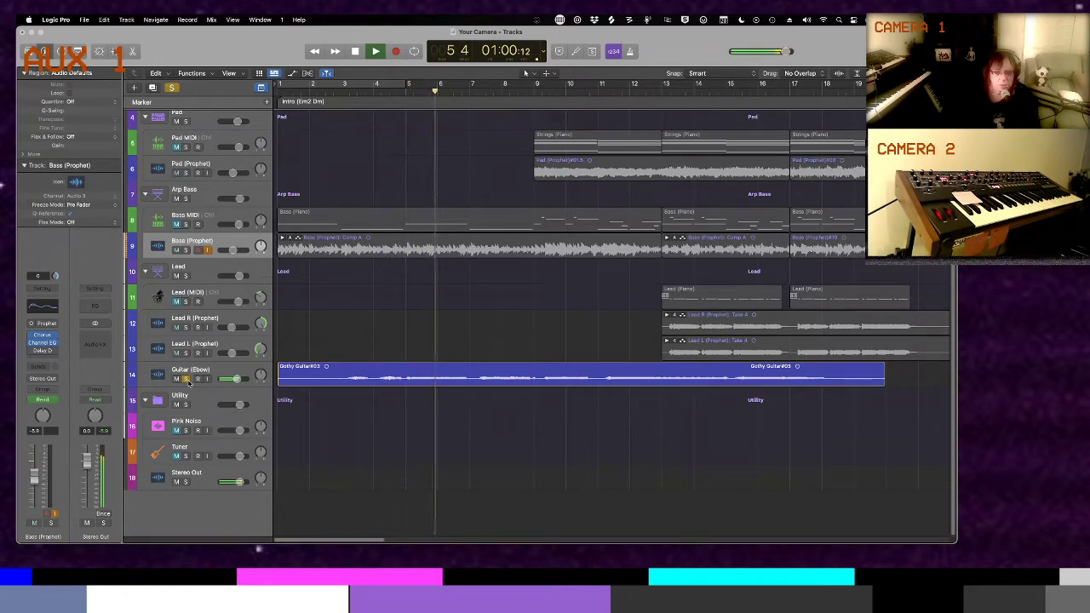
pyautogui.press('space')
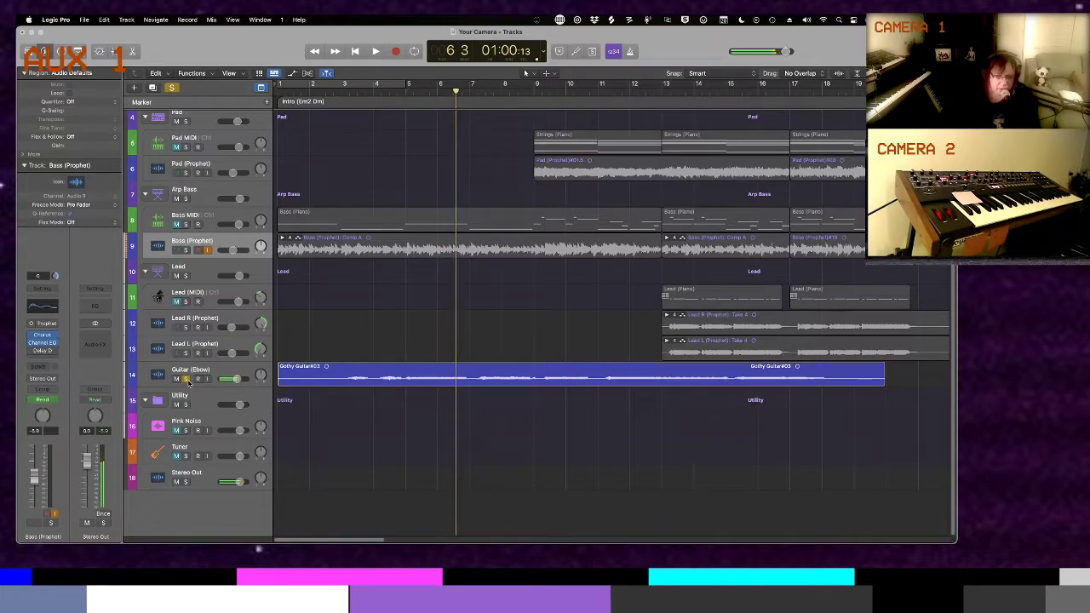
pyautogui.press('Return')
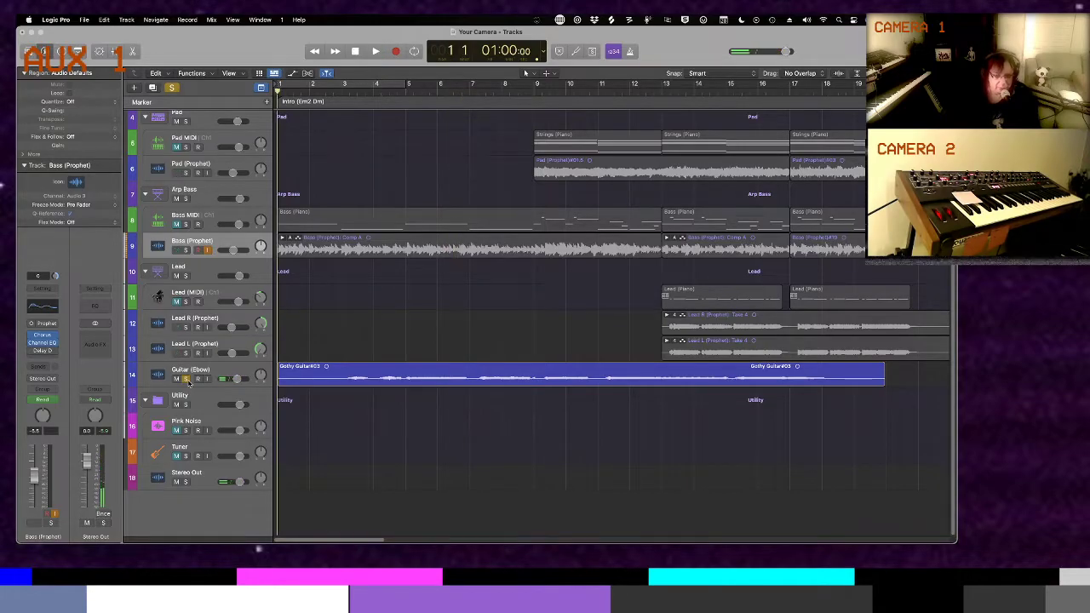
pyautogui.press('s')
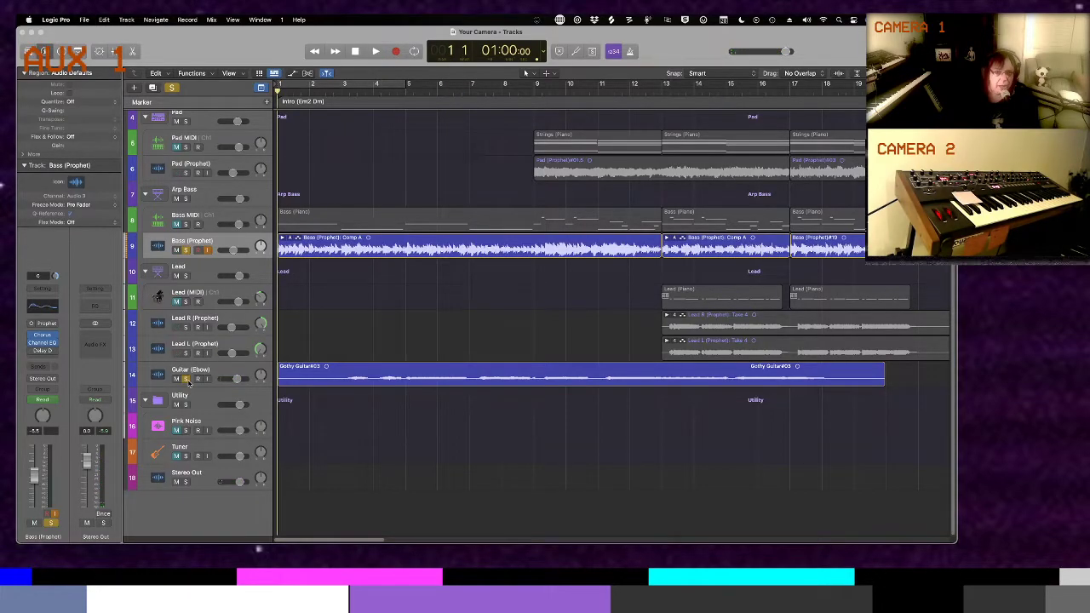
pyautogui.click(184, 251)
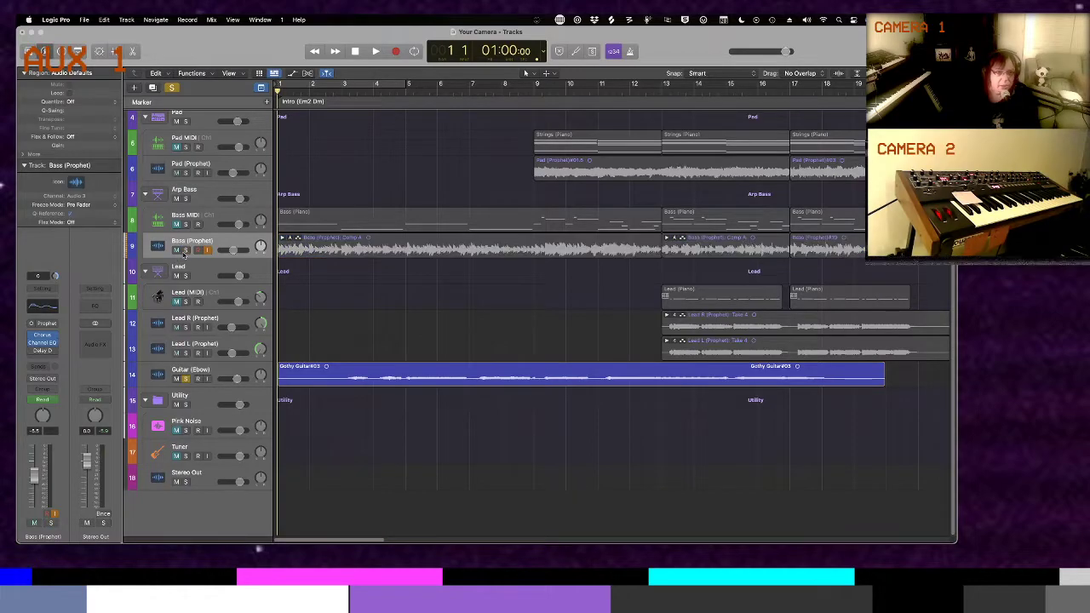
pyautogui.click(185, 379)
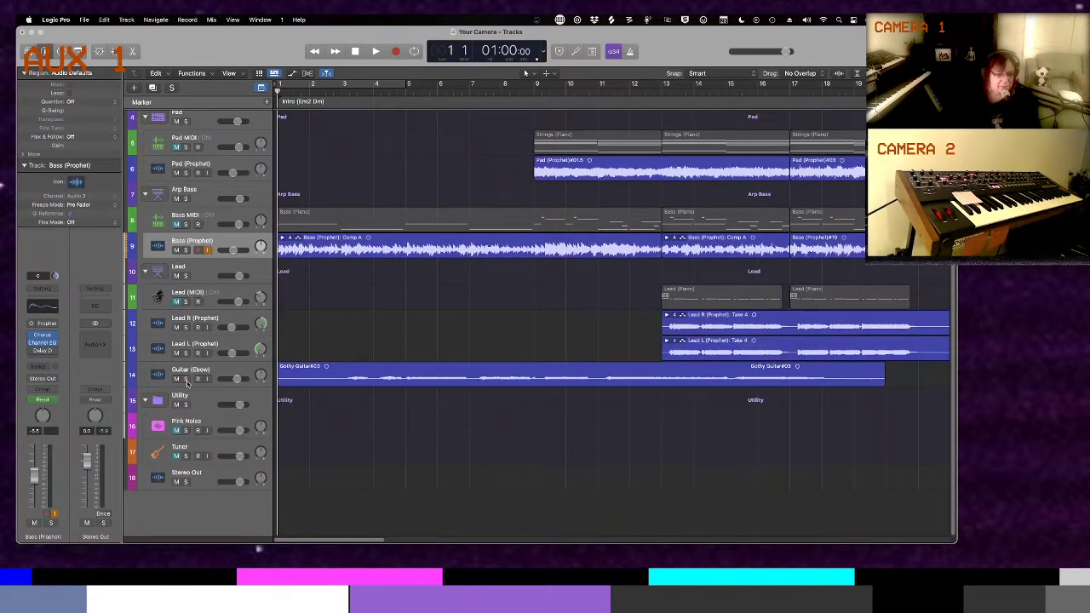